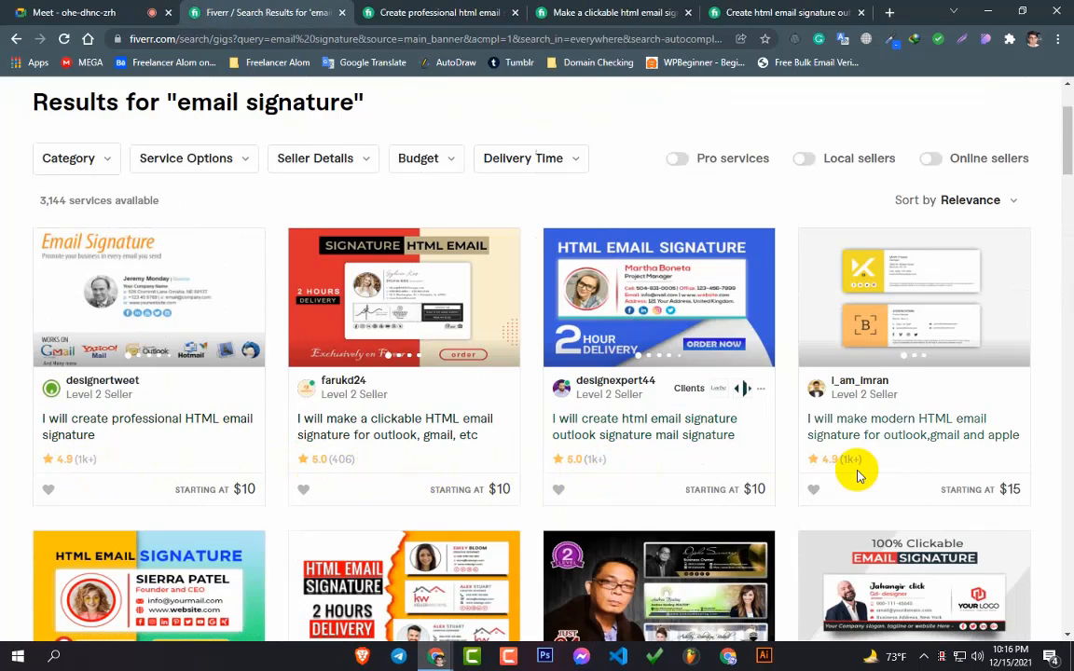
Scroll through the current email signature gig page to review its details
scroll(860, 473, "down", 1)
scroll(861, 474, "down", 4)
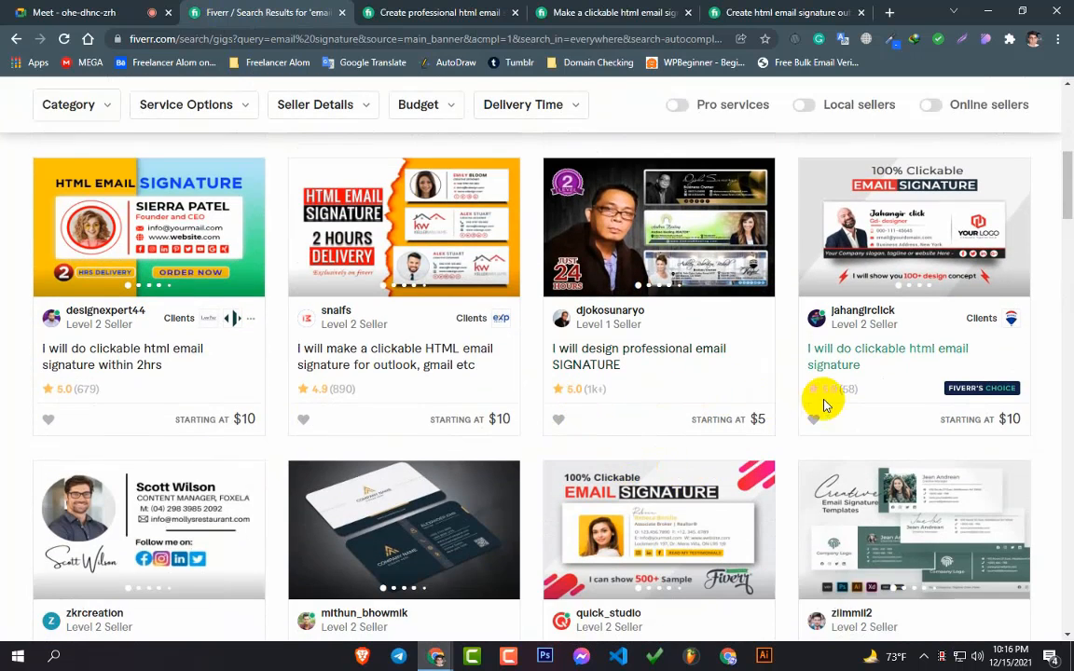
scroll(196, 425, "down", 1)
scroll(196, 425, "down", 5)
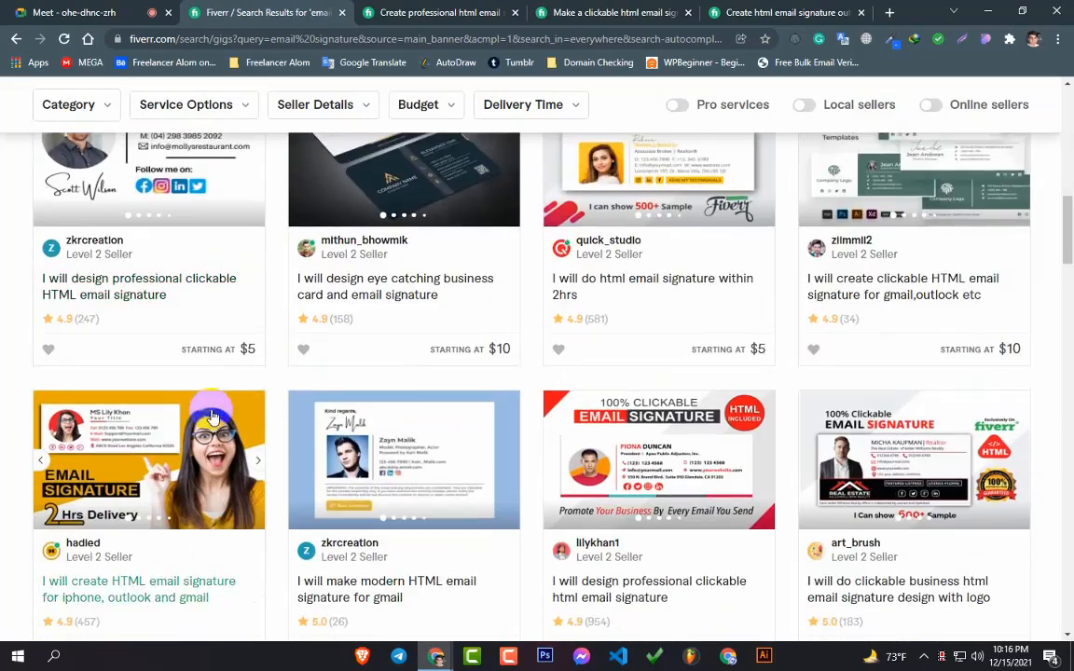
scroll(279, 410, "down", 4)
scroll(464, 416, "up", 13)
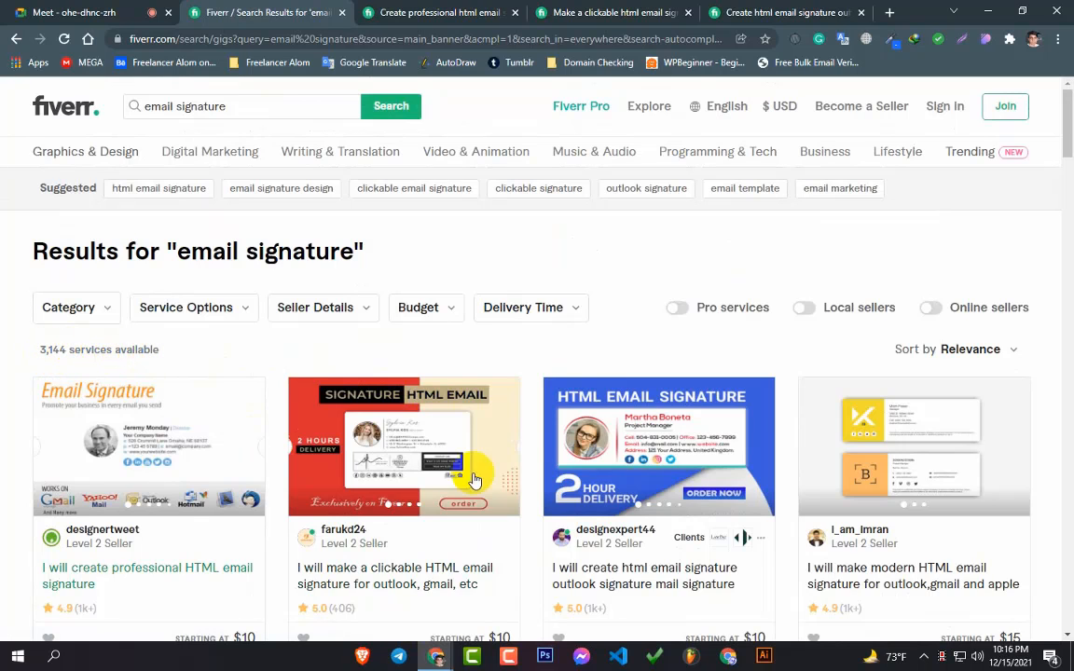
scroll(406, 513, "down", 4)
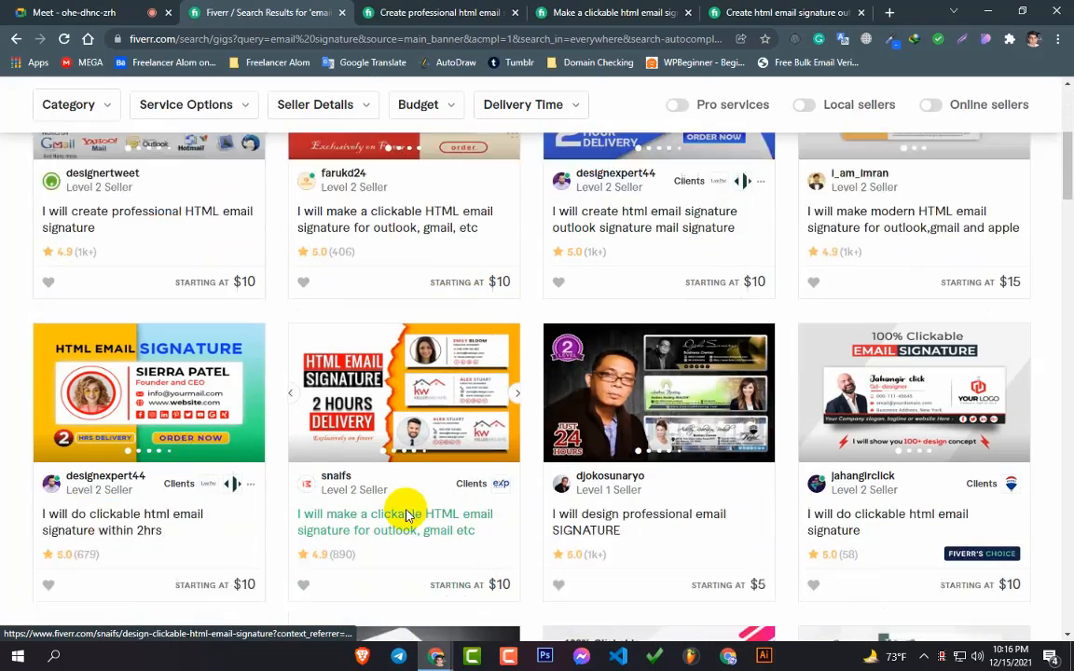
scroll(406, 515, "down", 1)
Compare the professional, clickable and blue-sample gigs, then view the blue sample full screen
left_click(443, 12)
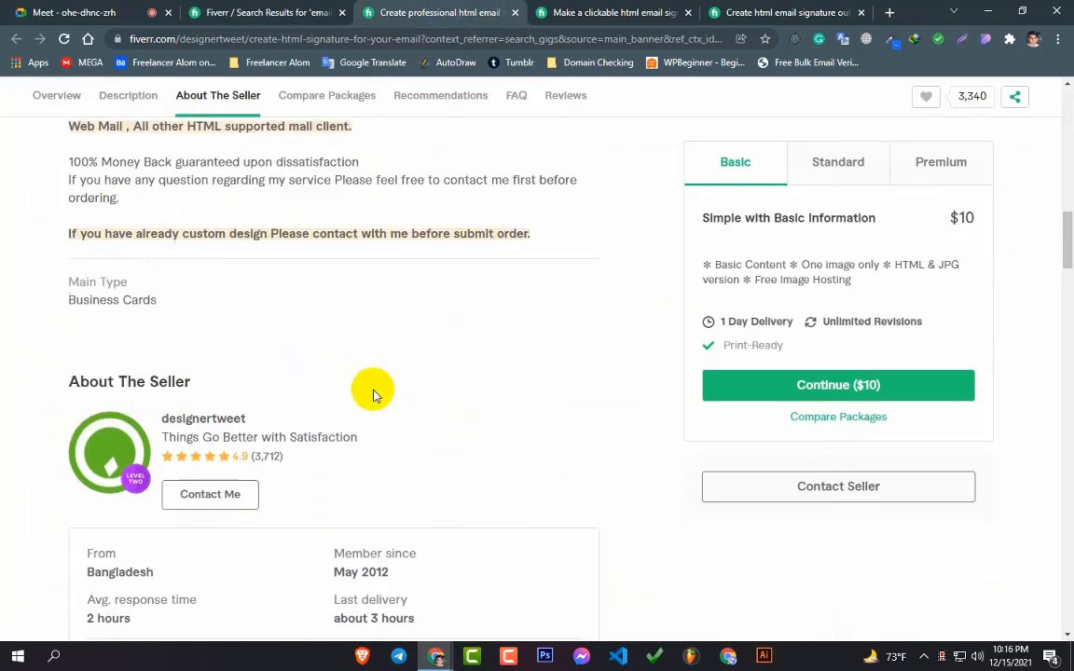
scroll(373, 395, "up", 10)
scroll(393, 391, "down", 3)
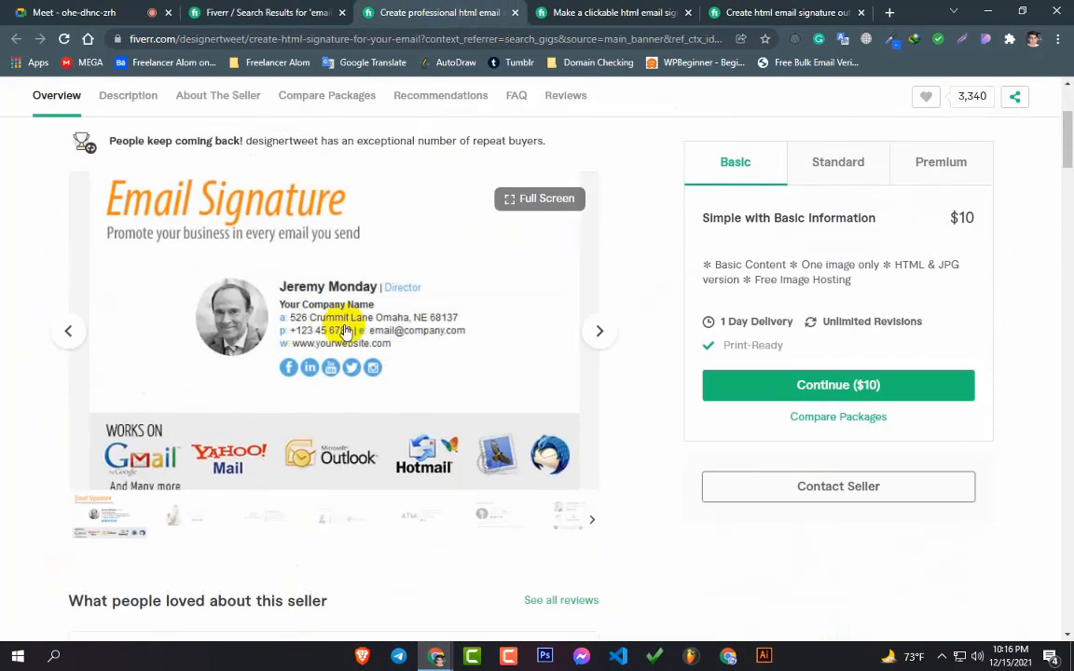
left_click(584, 11)
scroll(387, 244, "up", 3)
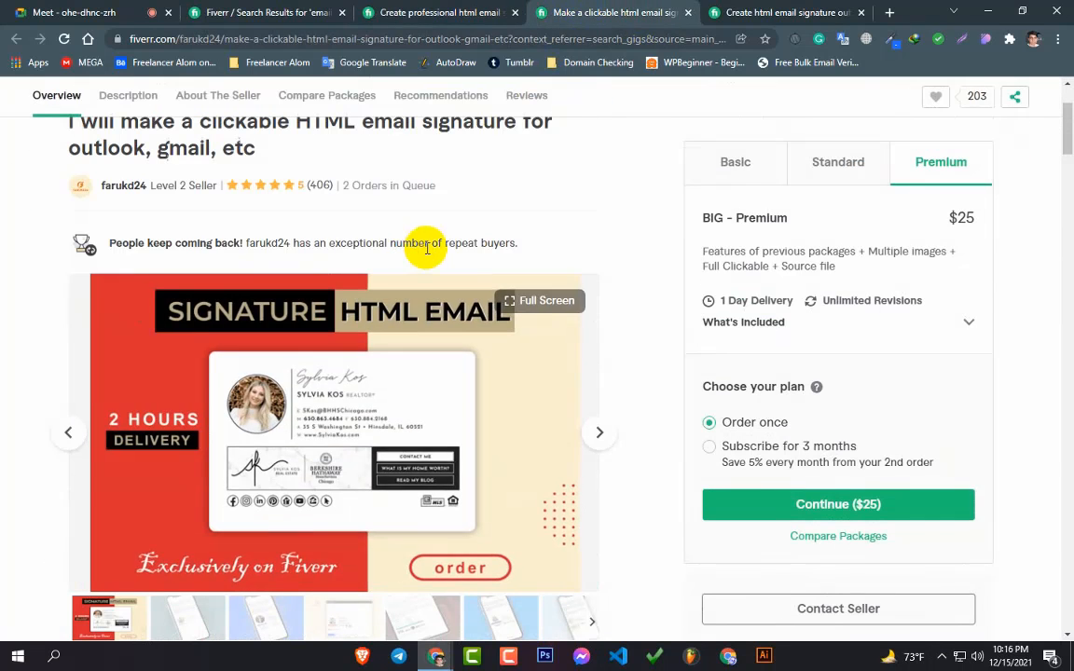
left_click(783, 12)
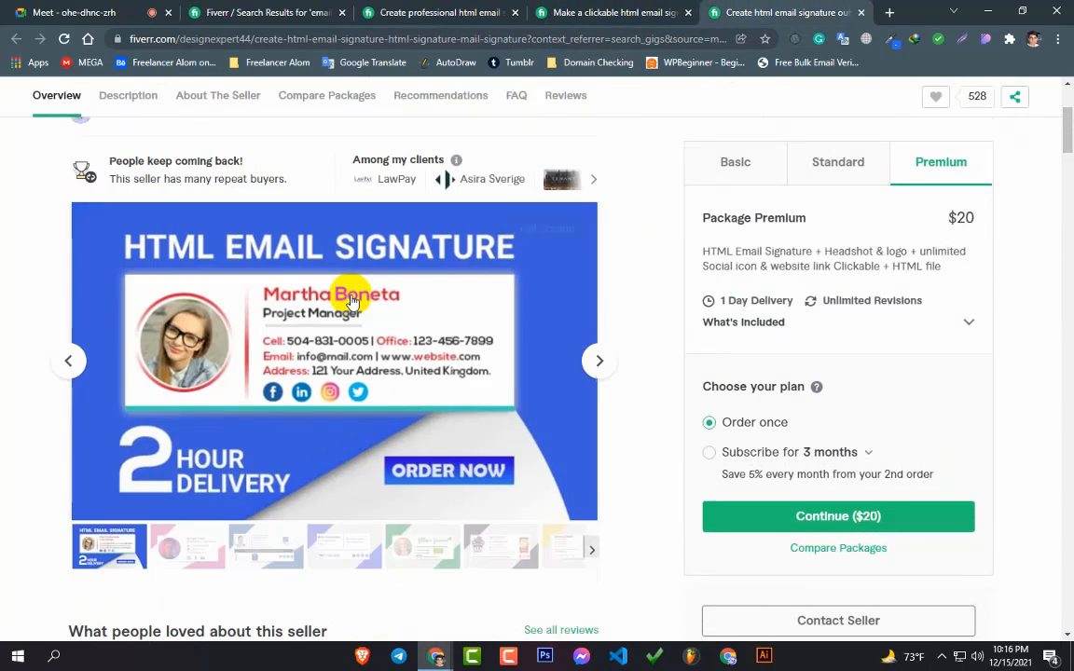
scroll(360, 349, "up", 1)
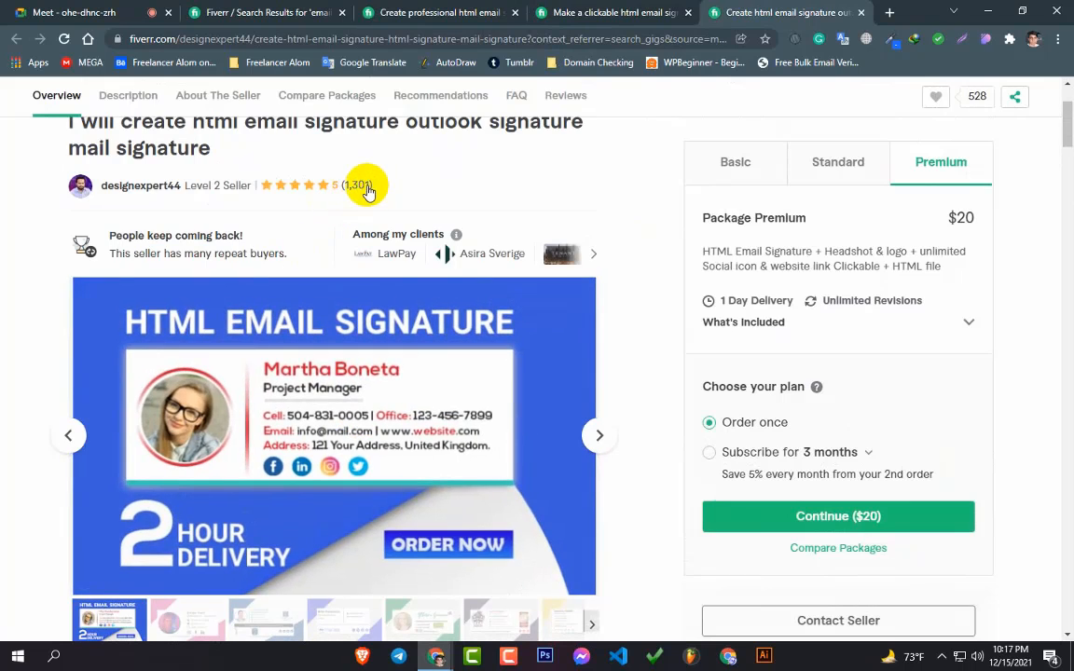
scroll(372, 336, "down", 1)
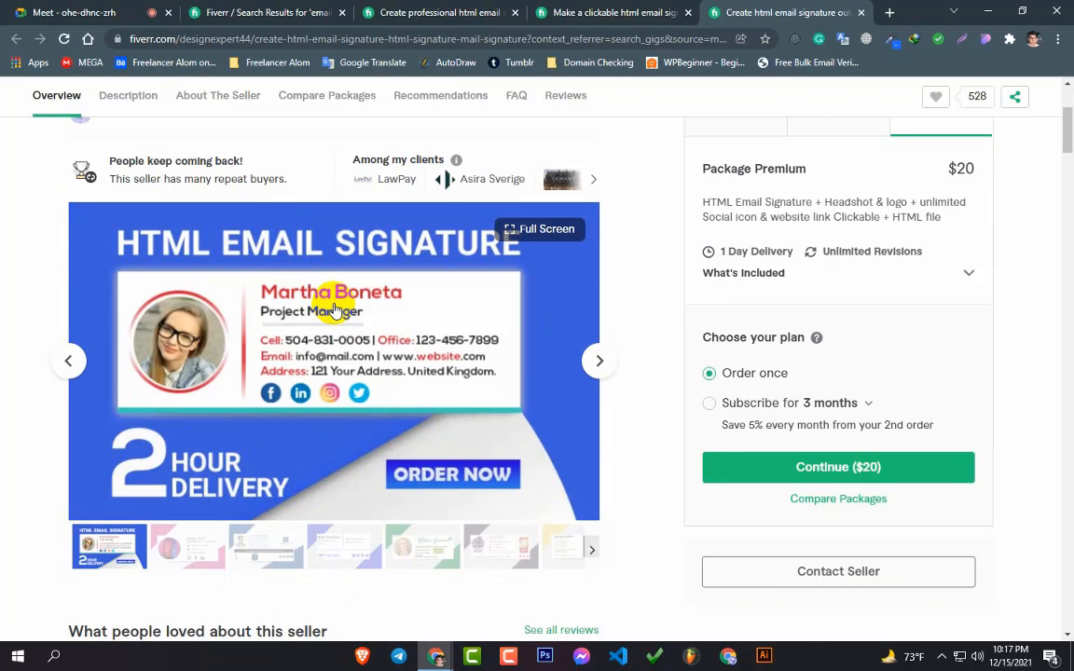
left_click(334, 310)
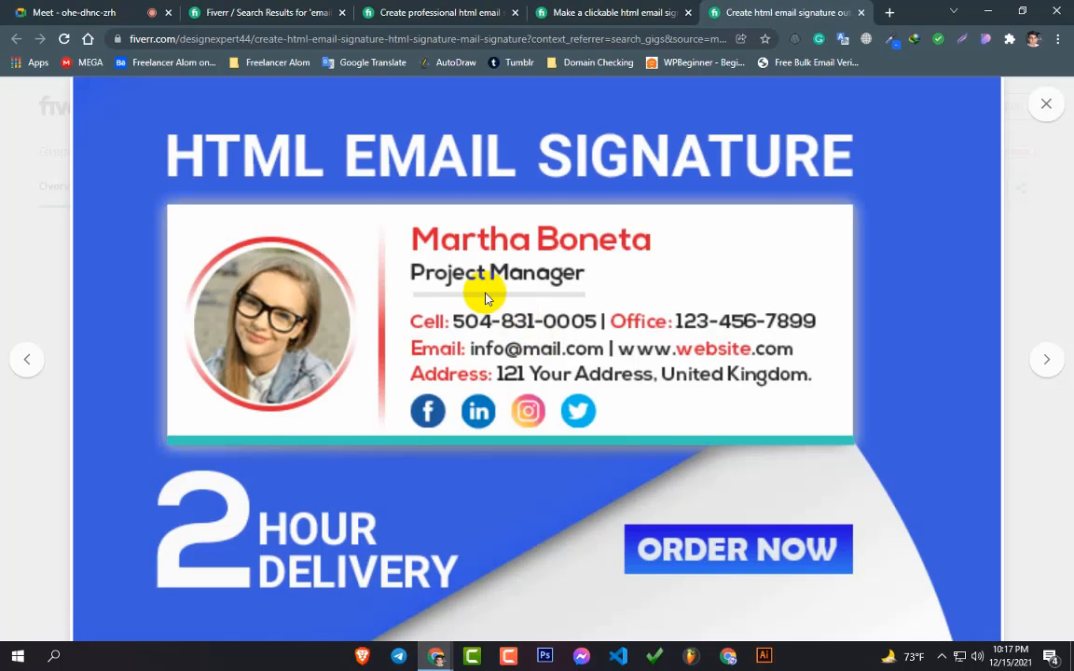
Save the blue signature sample image to the Desktop as a PNG
right_click(407, 227)
left_click(483, 271)
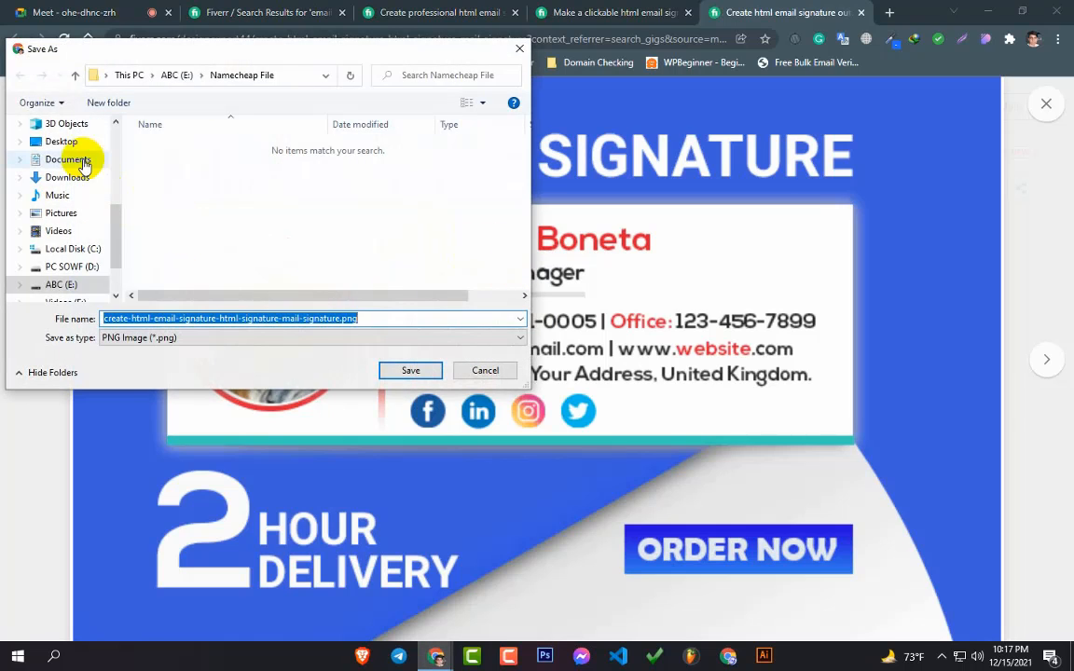
left_click(69, 145)
left_click(408, 369)
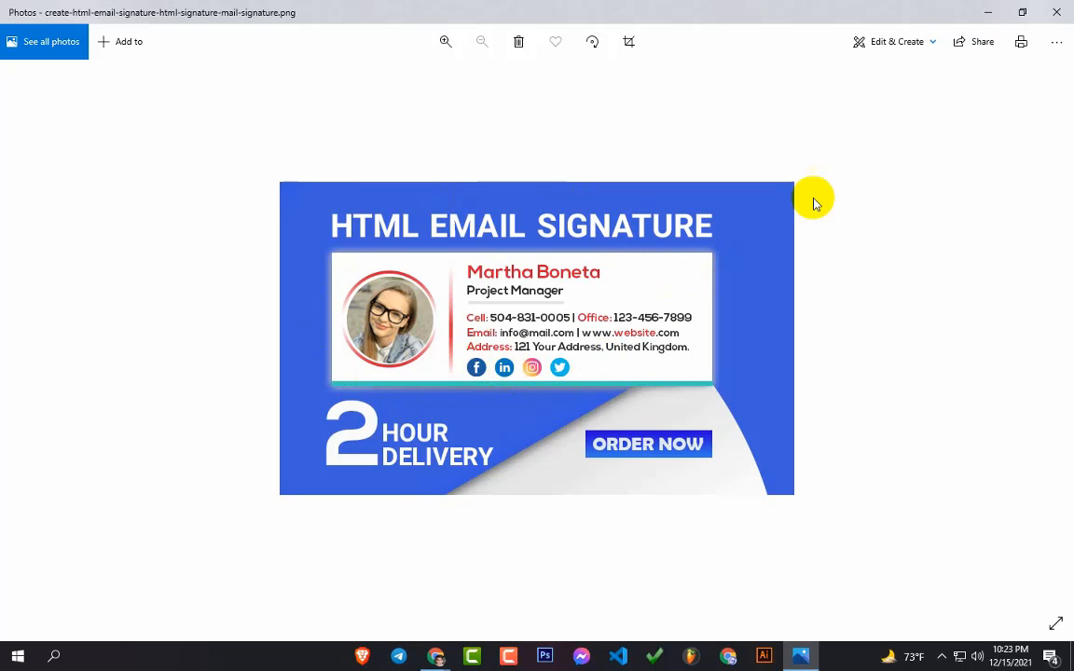
Hide Photos and bring up a maximized Chrome window without restoring pages
left_click(989, 13)
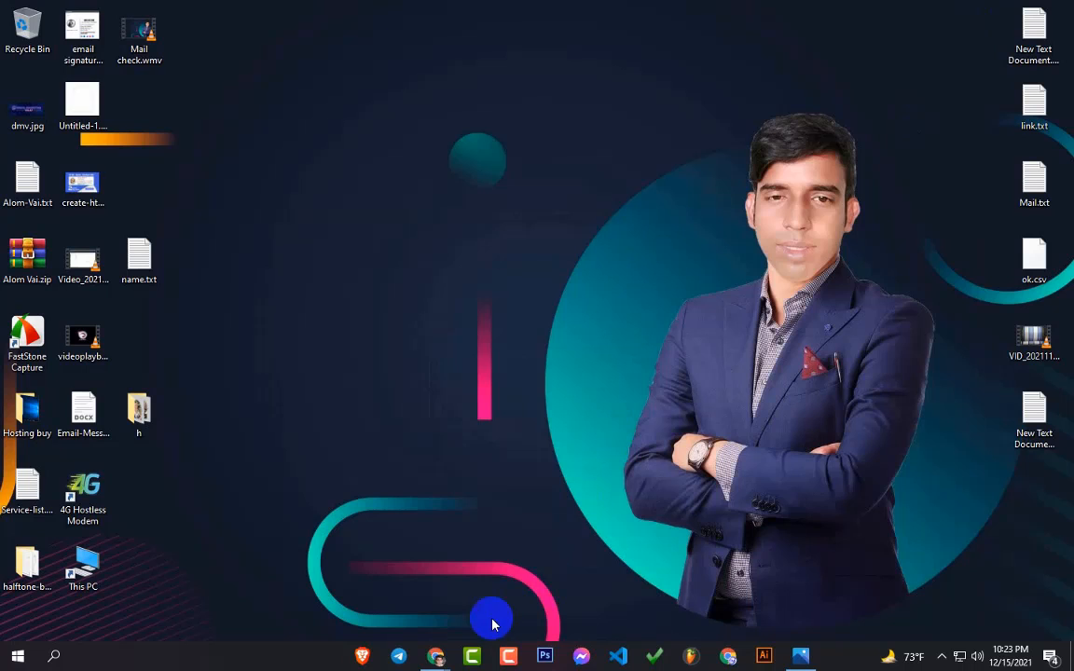
left_click(726, 658)
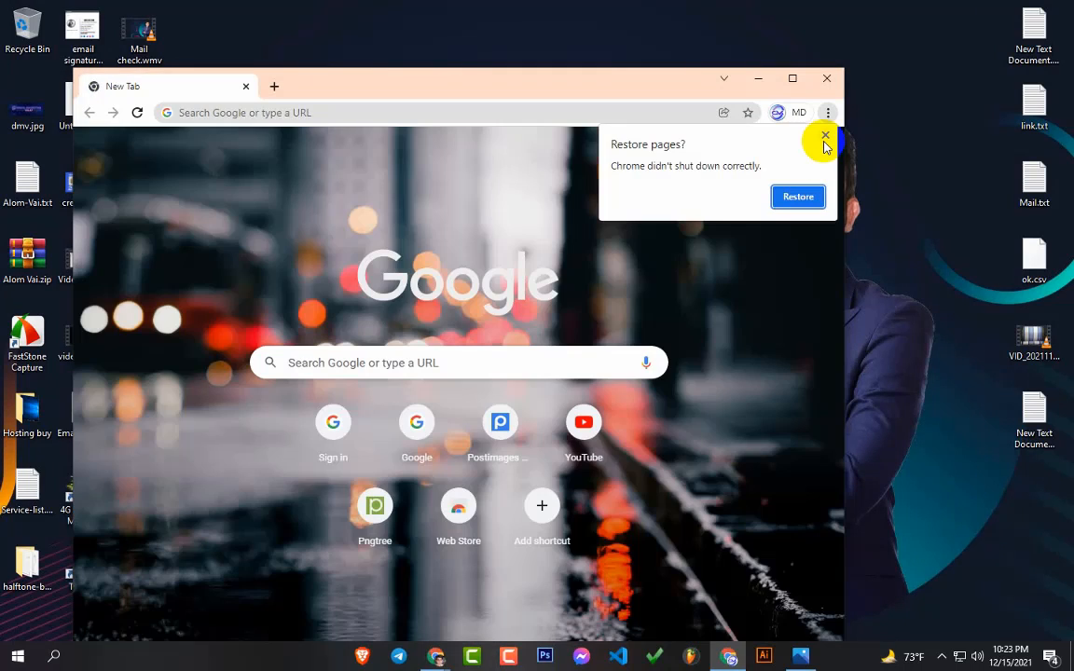
left_click(824, 139)
left_click(792, 80)
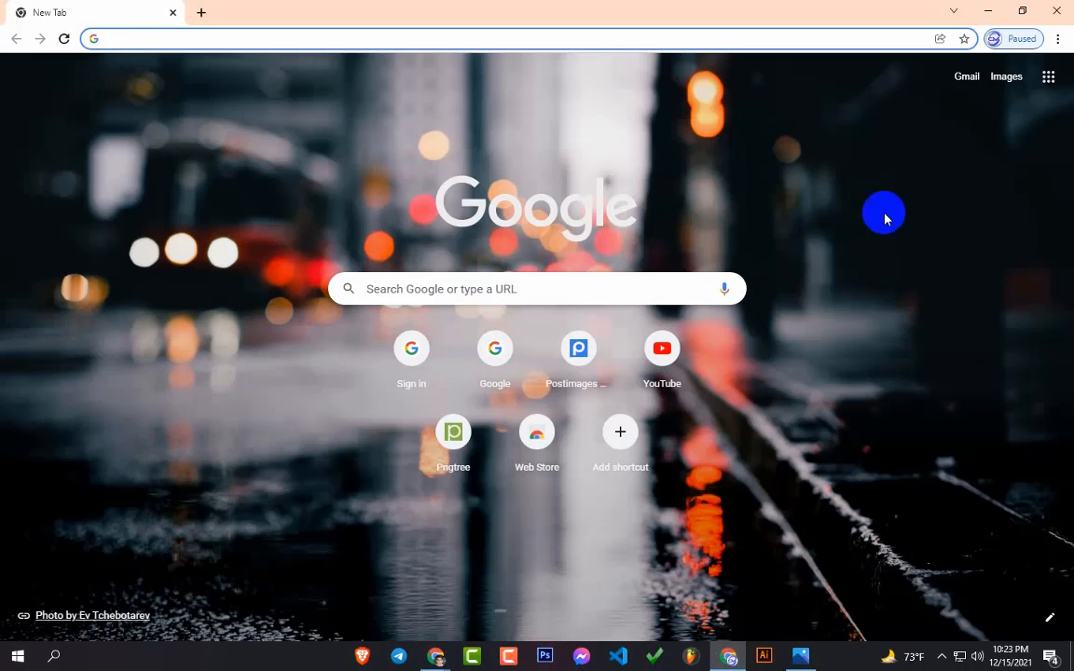
Switch Chrome to the other profile and dismiss its restore prompt
left_click(1014, 38)
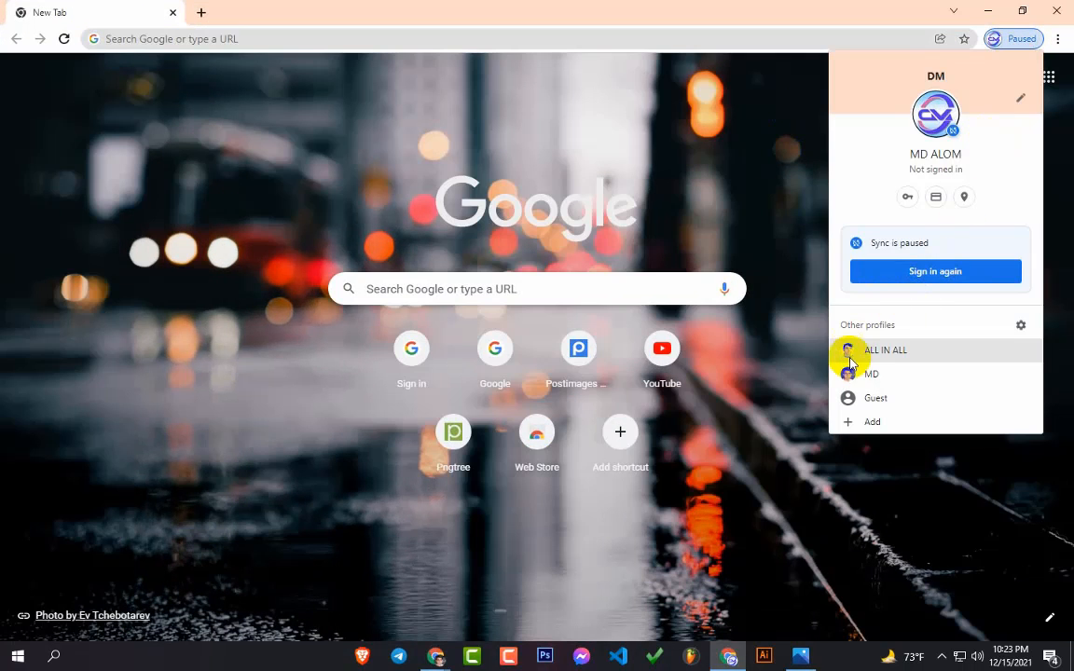
left_click(890, 351)
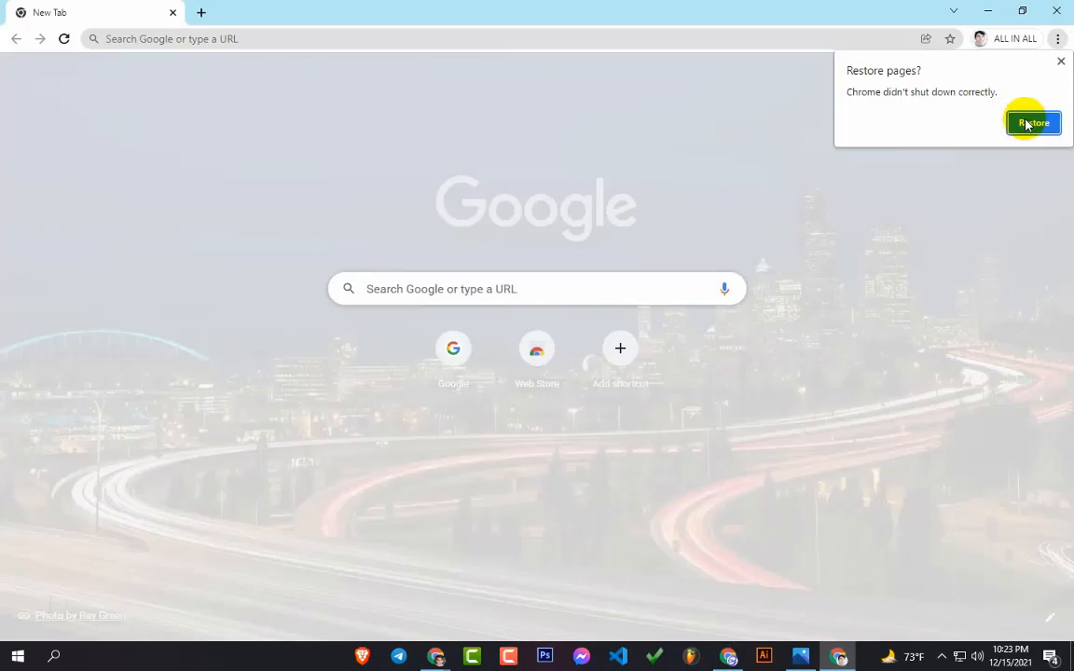
left_click(1061, 62)
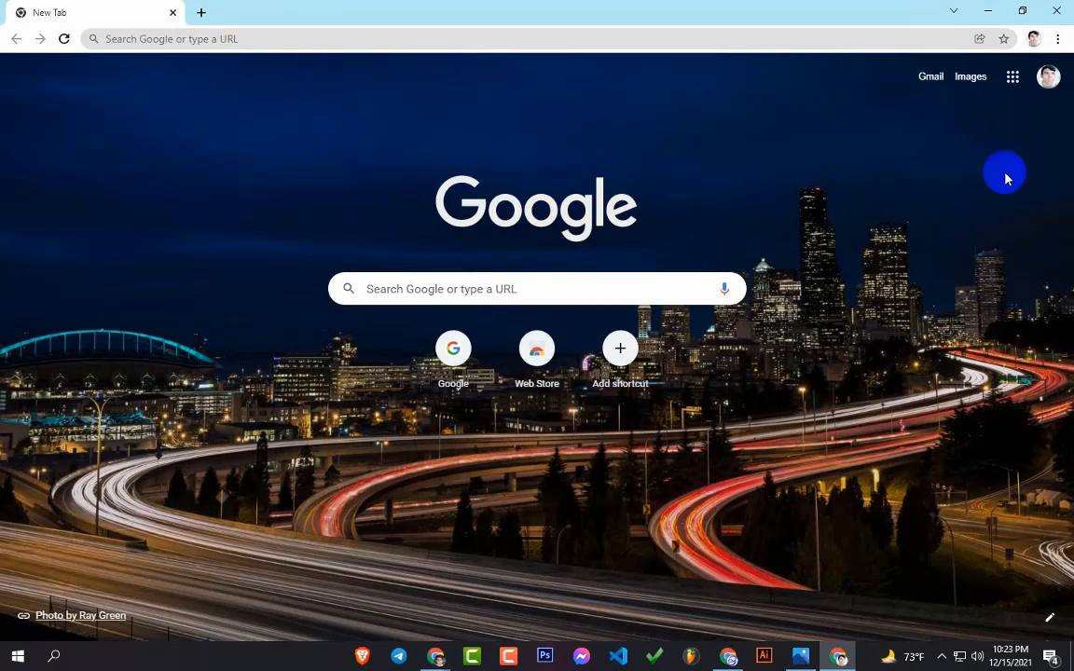
Open Google Docs from the Google apps menu and close the welcome message
left_click(1012, 77)
scroll(958, 261, "down", 3)
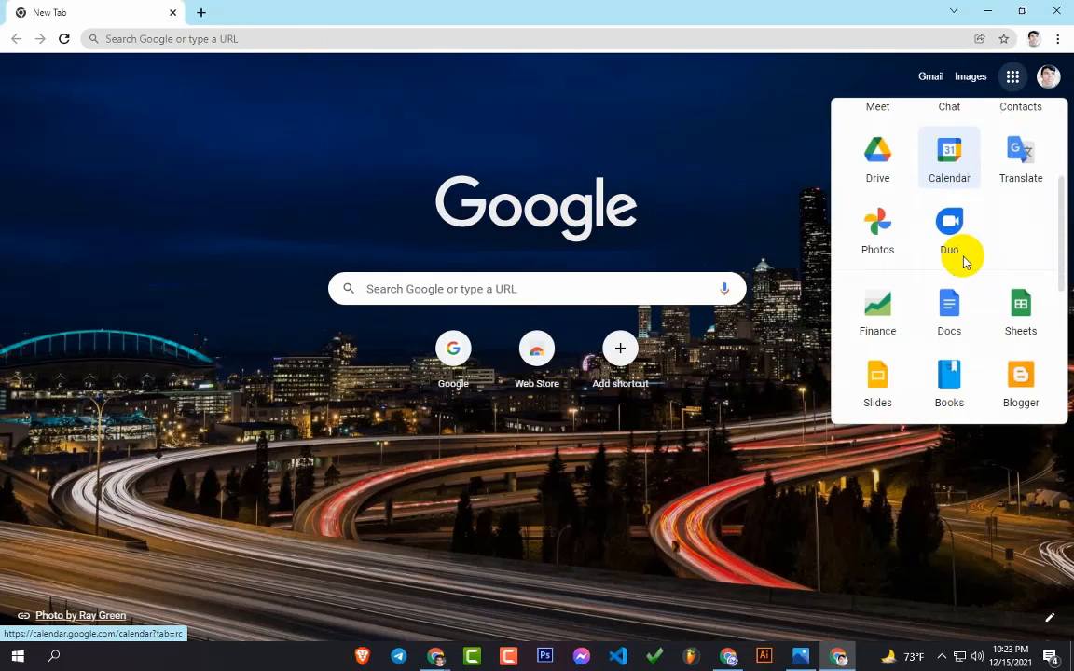
scroll(965, 261, "down", 2)
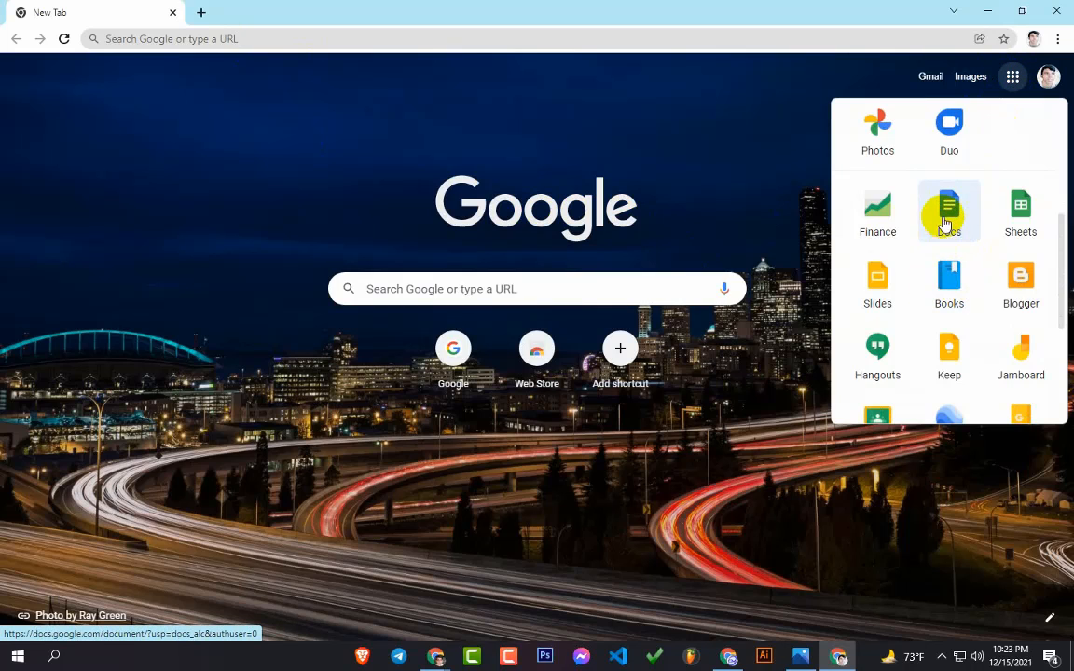
scroll(958, 239, "up", 1)
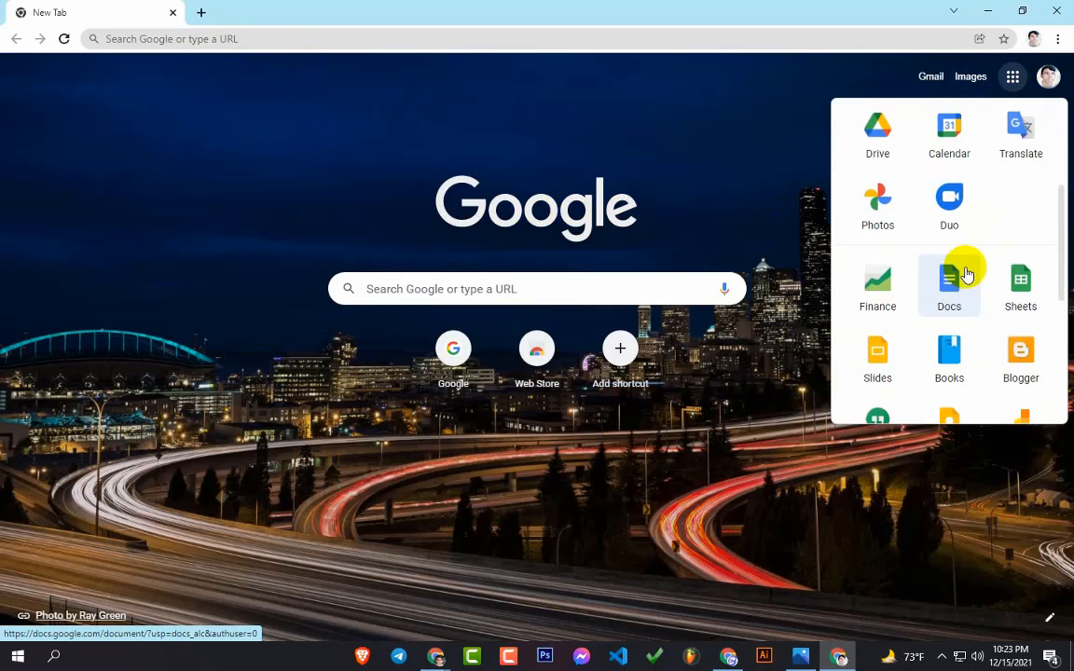
left_click(954, 288)
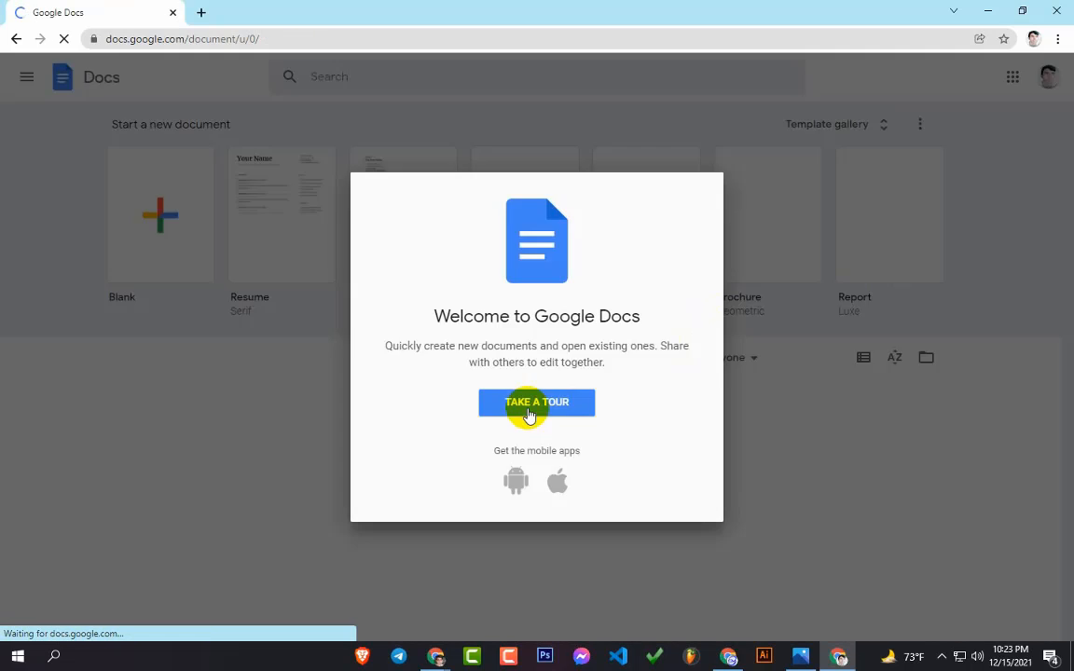
left_click(531, 405)
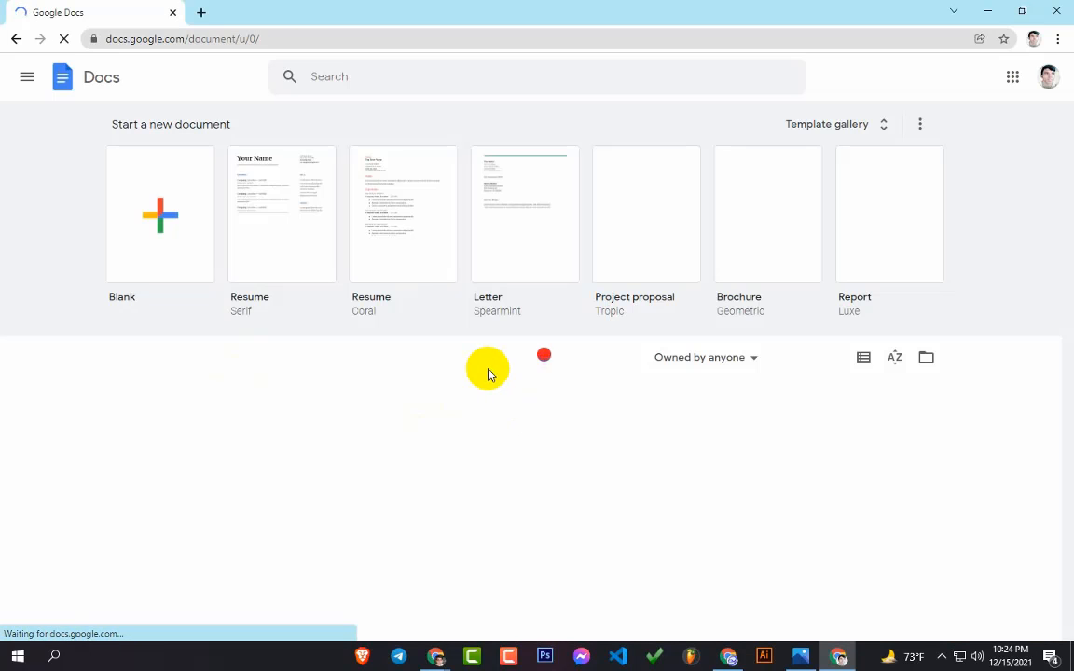
Briefly check the saved signature image in Photos, then return to Google Docs
left_click(991, 13)
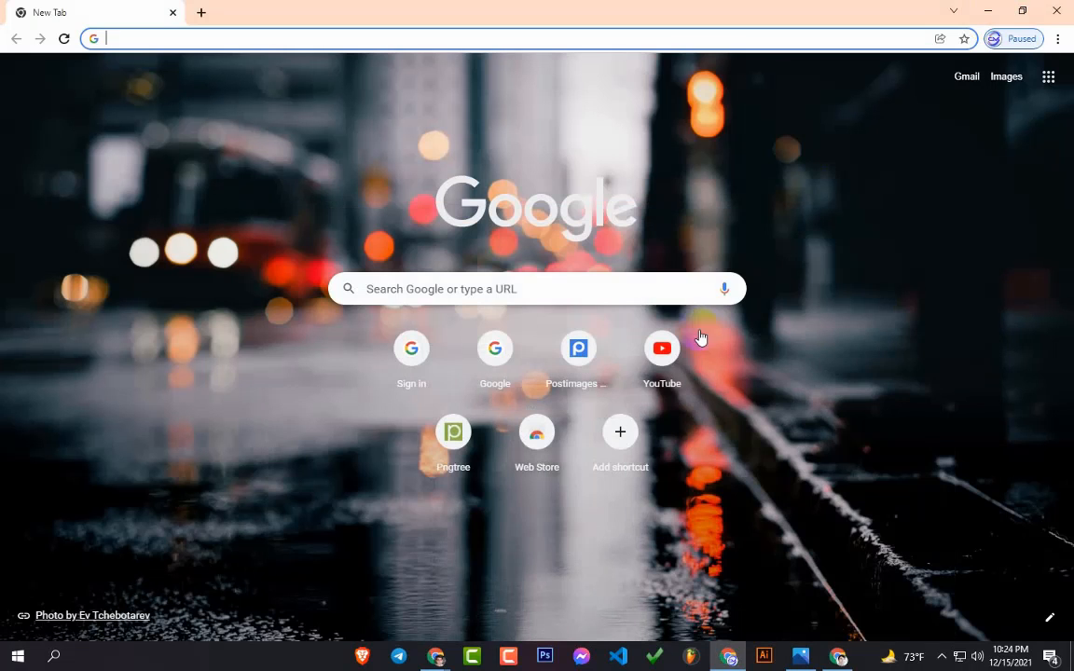
left_click(989, 12)
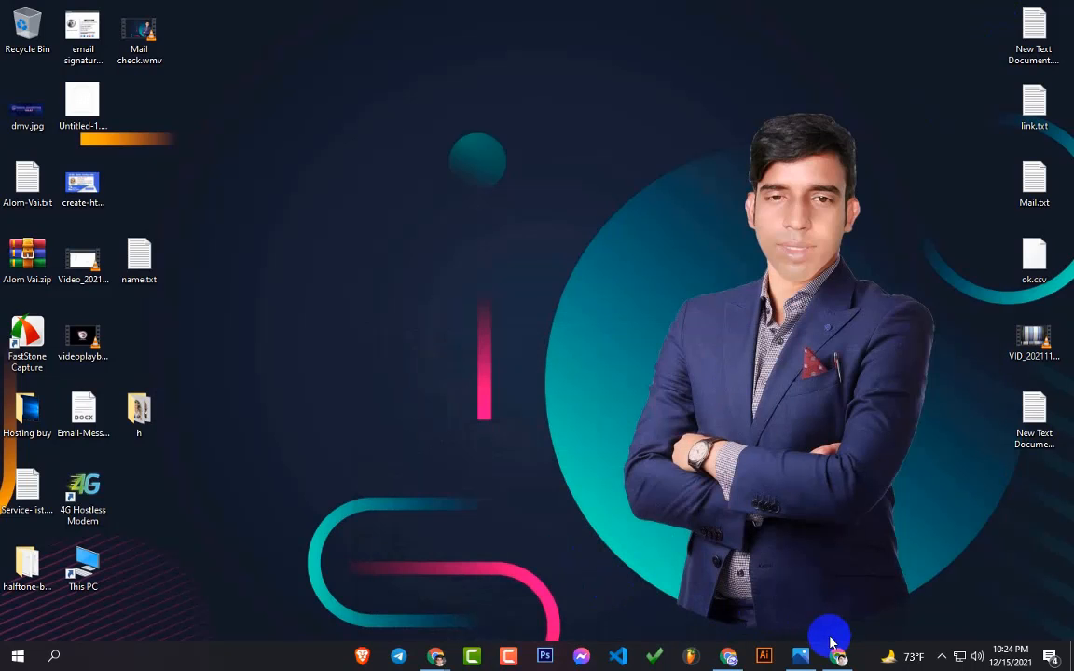
left_click(799, 652)
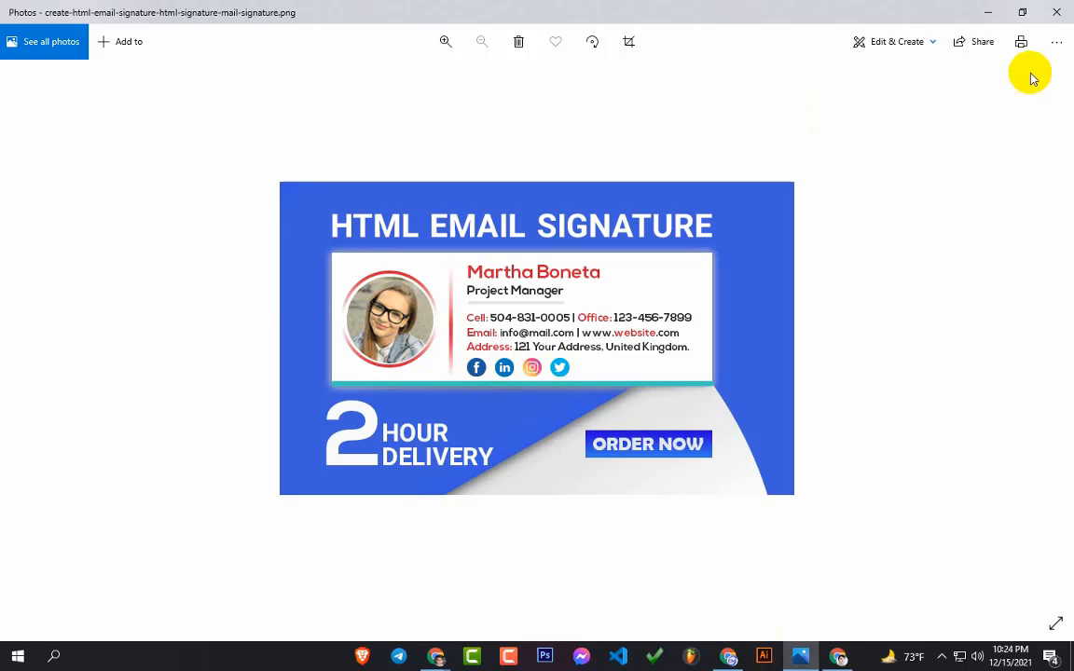
left_click(985, 13)
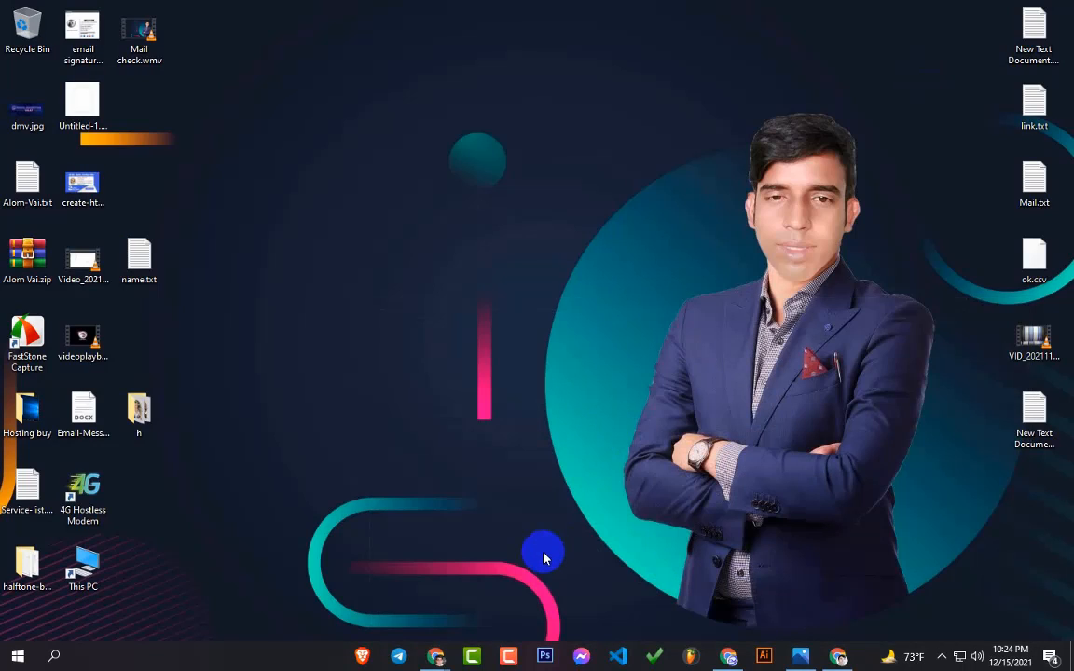
left_click(546, 657)
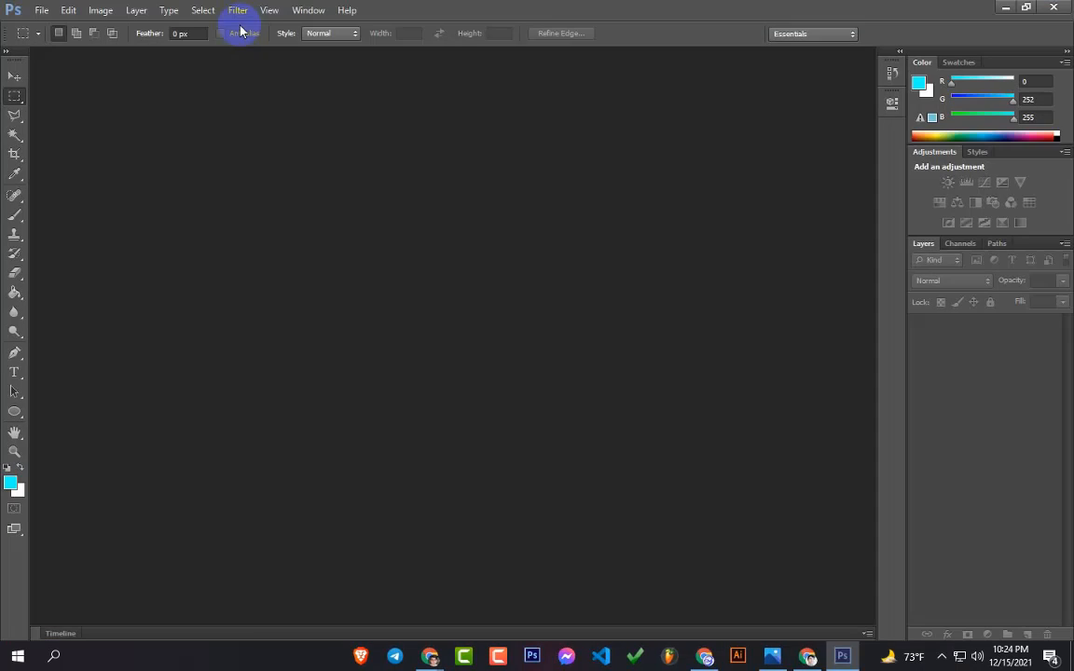
left_click(1004, 8)
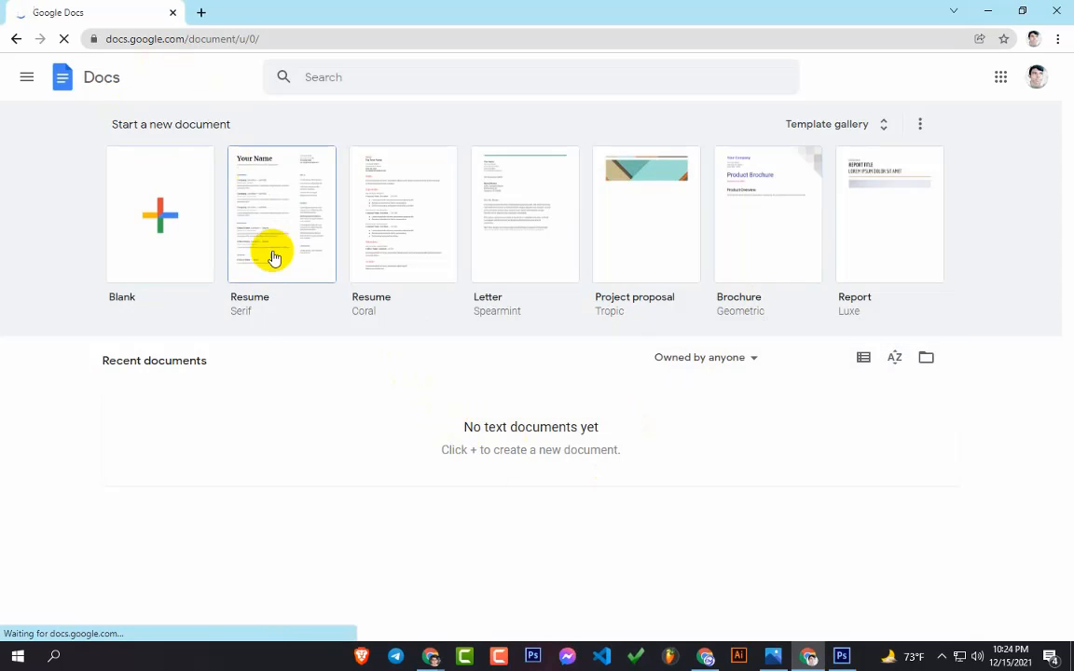
Create a blank document titled 'Email Signater' and dismiss the Citations tip
left_click(159, 216)
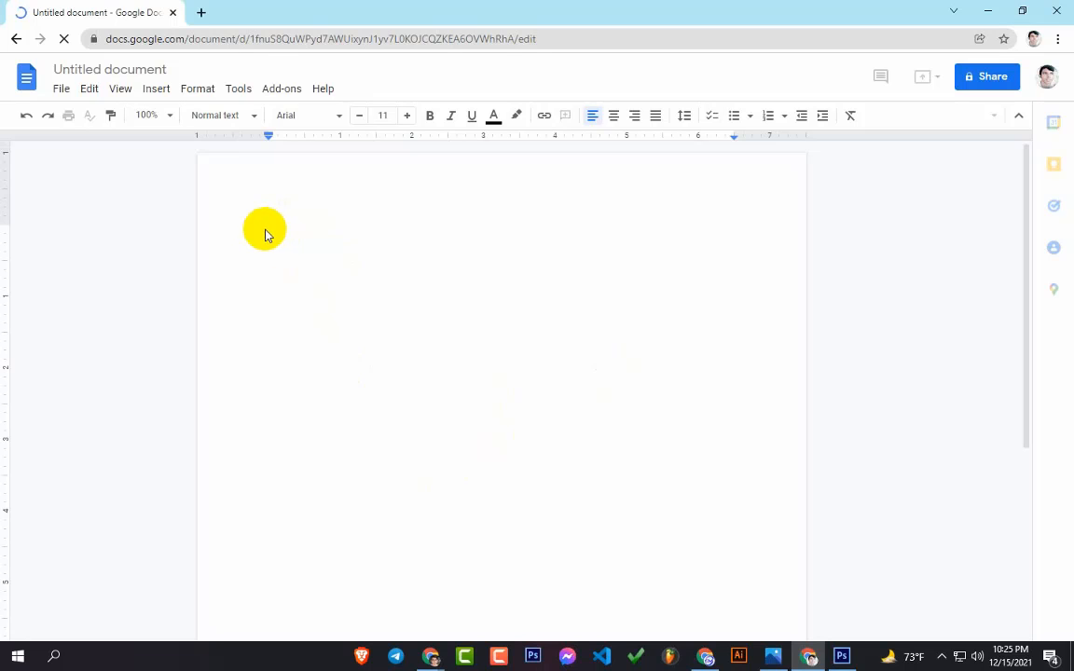
left_click(118, 67)
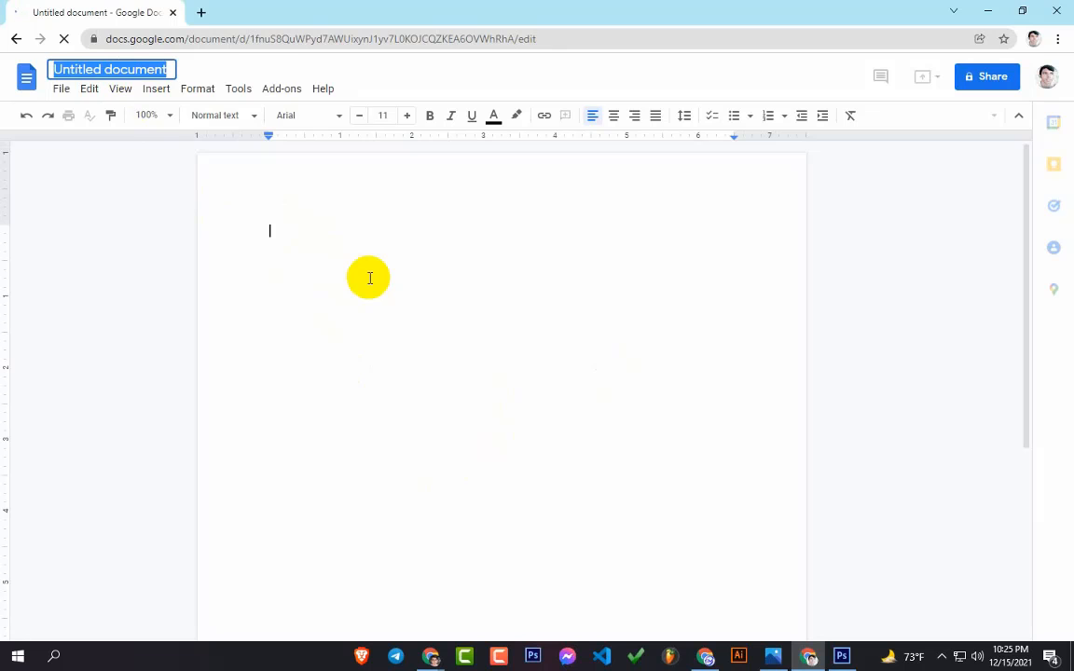
type("E")
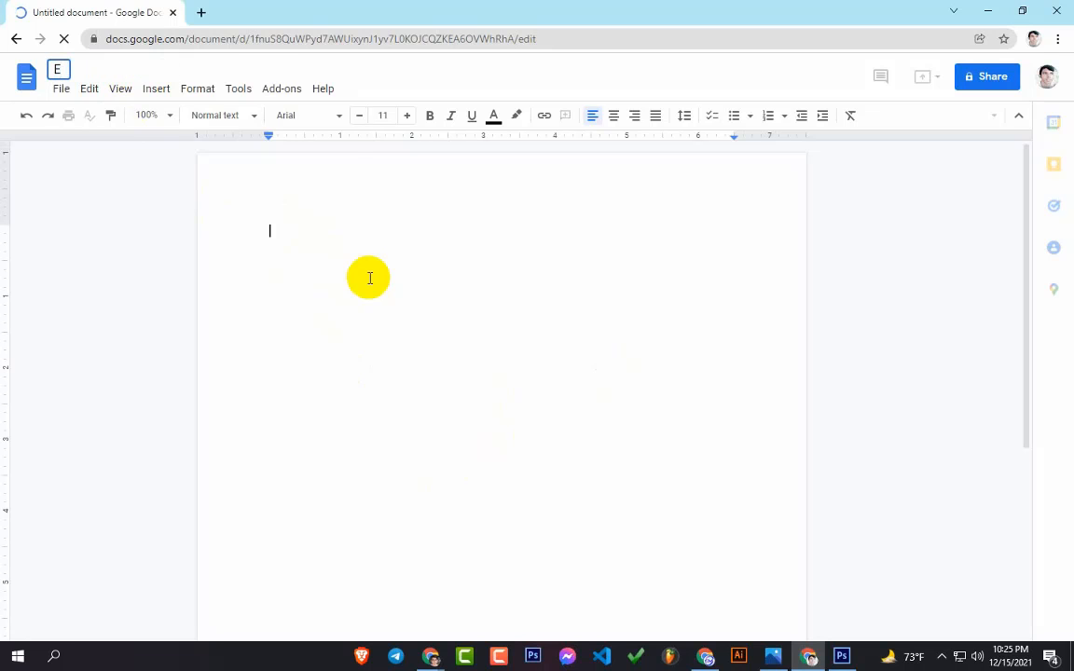
type("mail Signater")
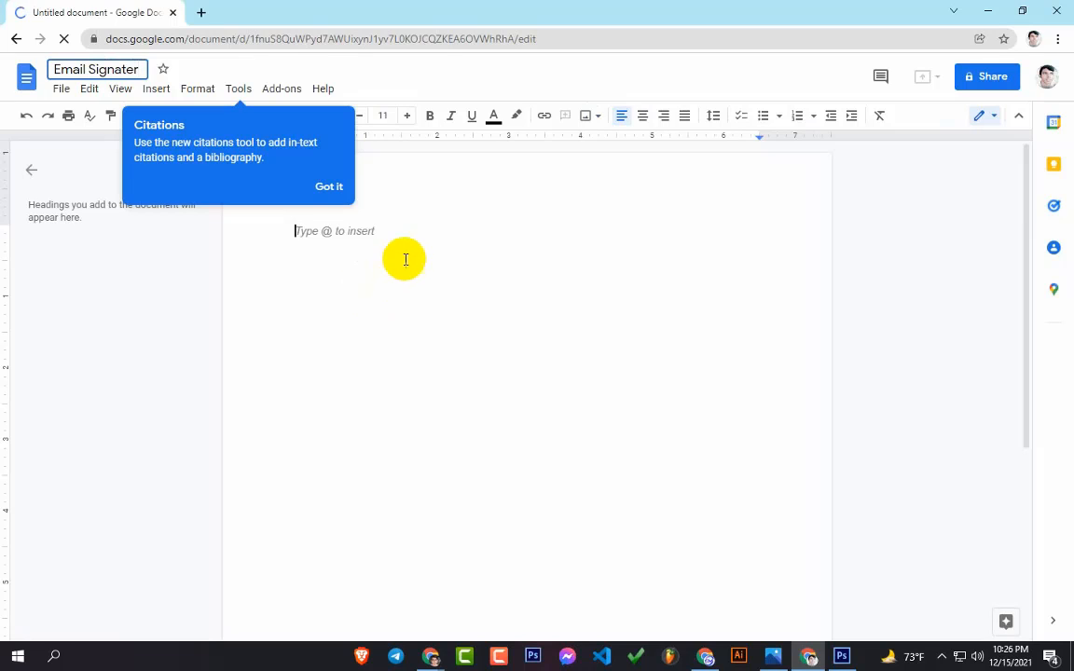
left_click(341, 69)
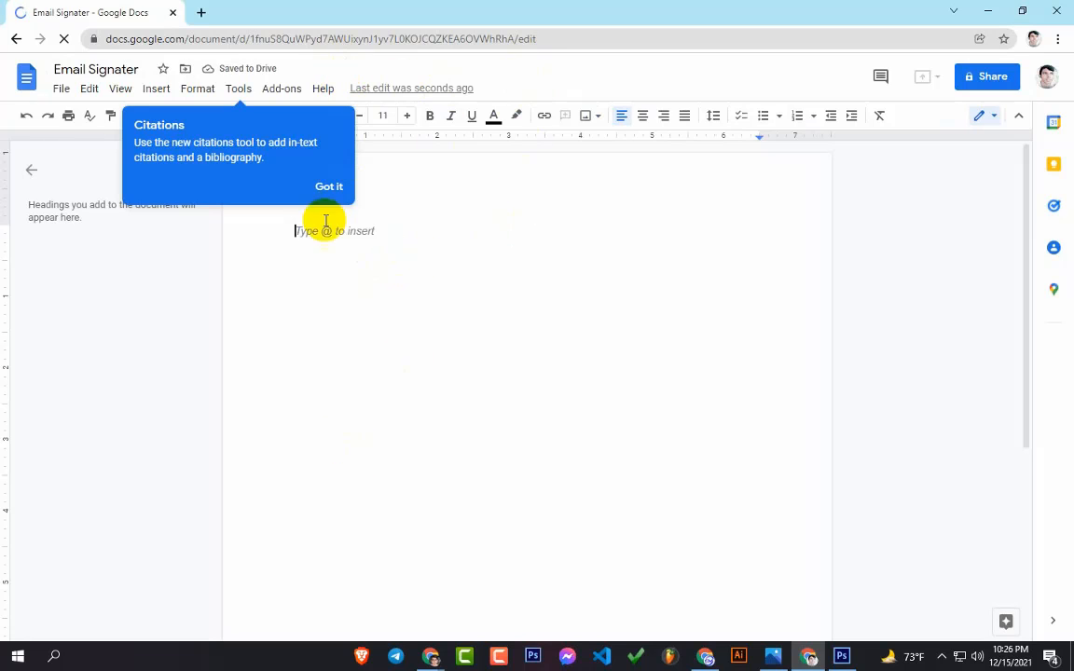
left_click(322, 190)
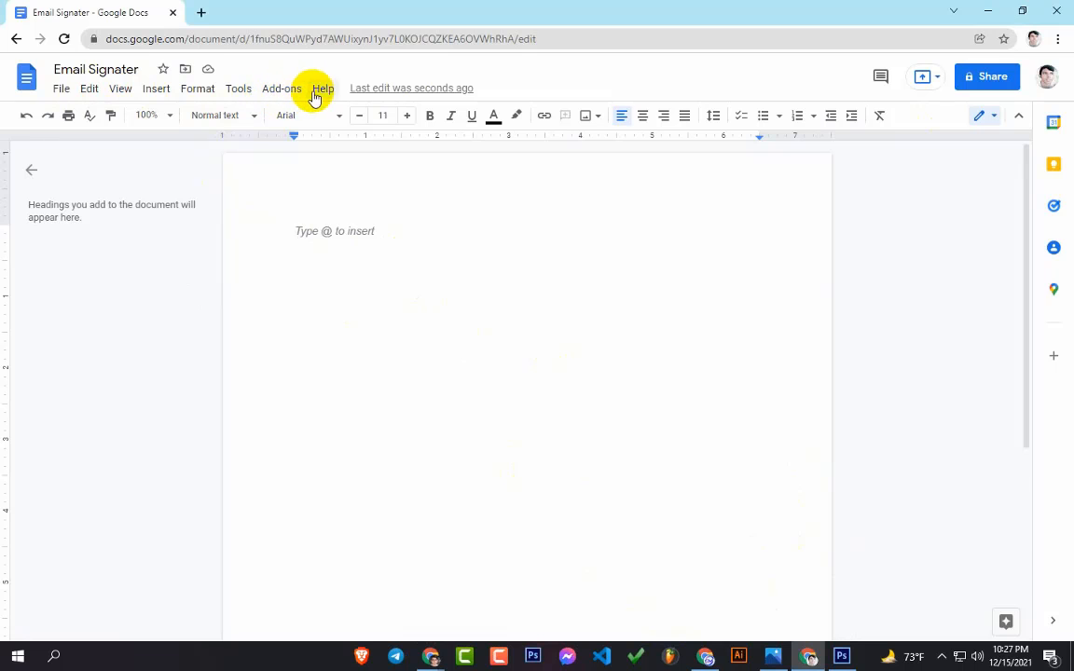
left_click(237, 93)
mouse_move(151, 95)
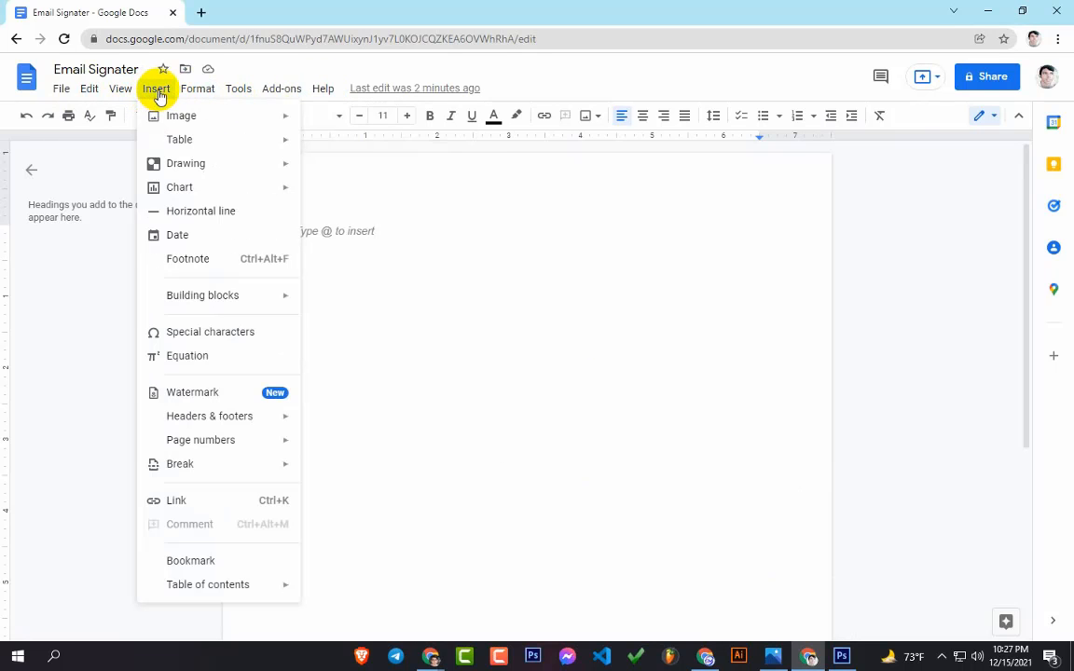
Insert a 2x2 table and check each of its four cells
mouse_move(182, 147)
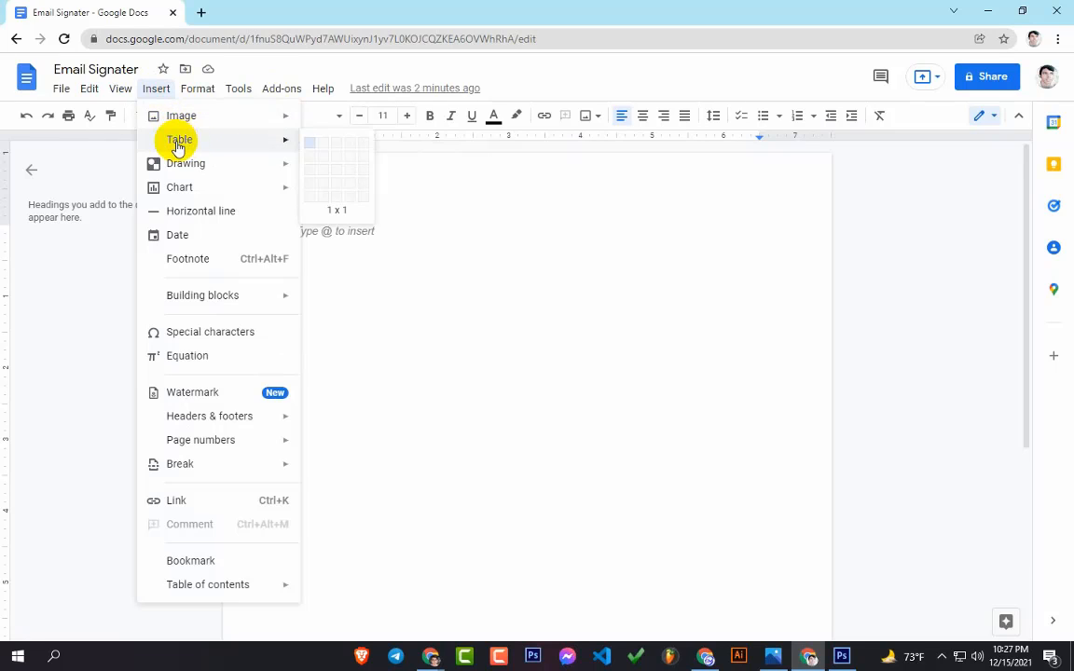
left_click(323, 159)
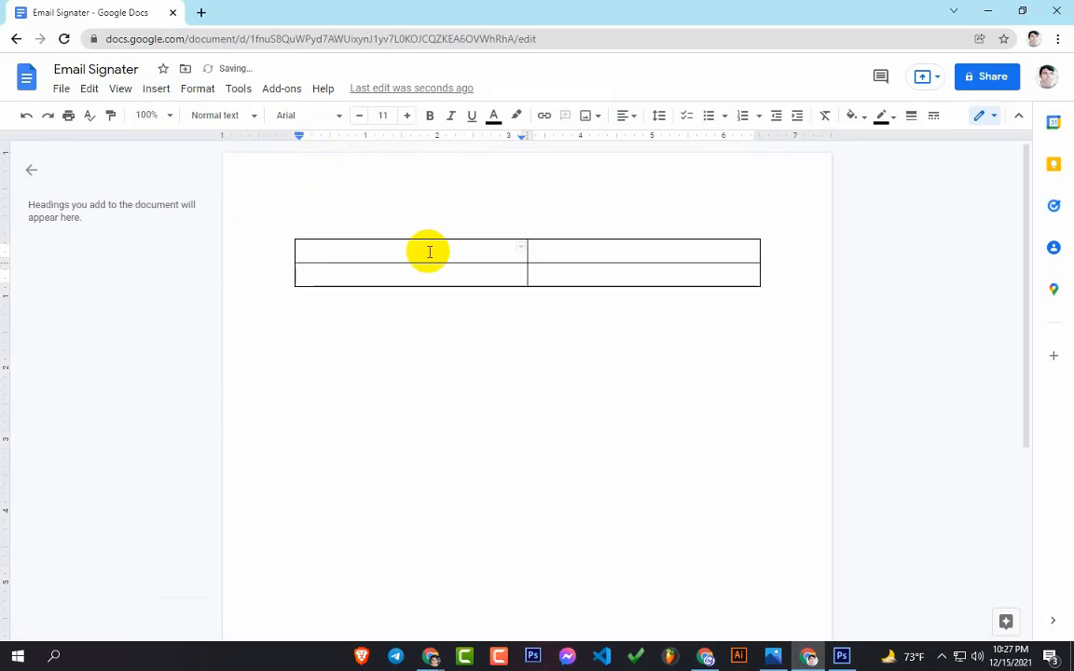
left_click(587, 255)
left_click(371, 270)
left_click(554, 270)
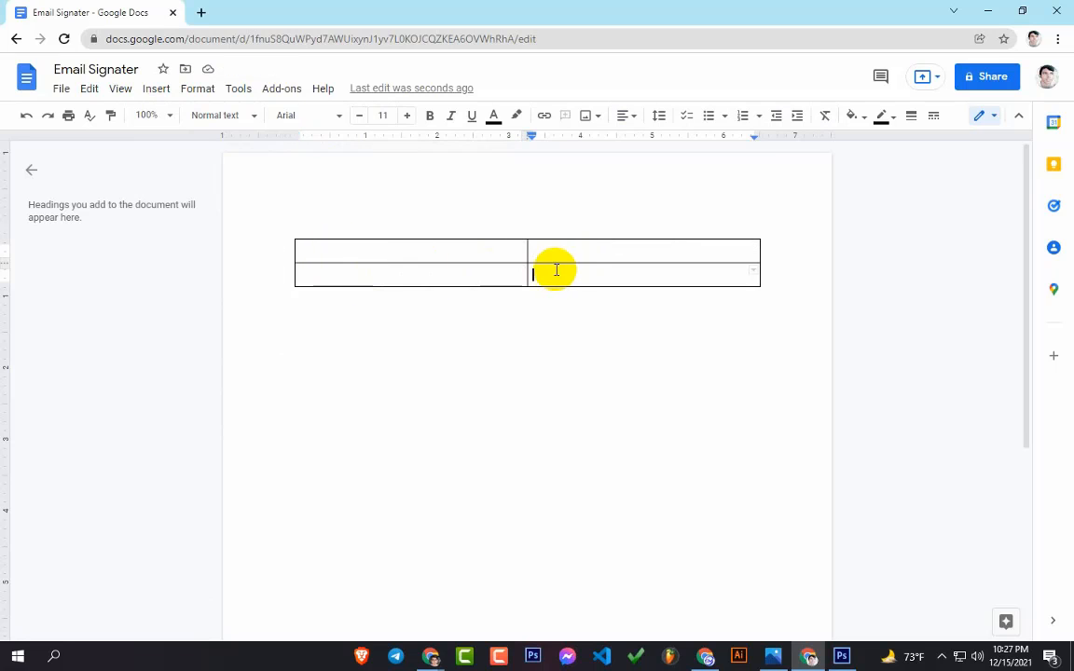
left_click(362, 249)
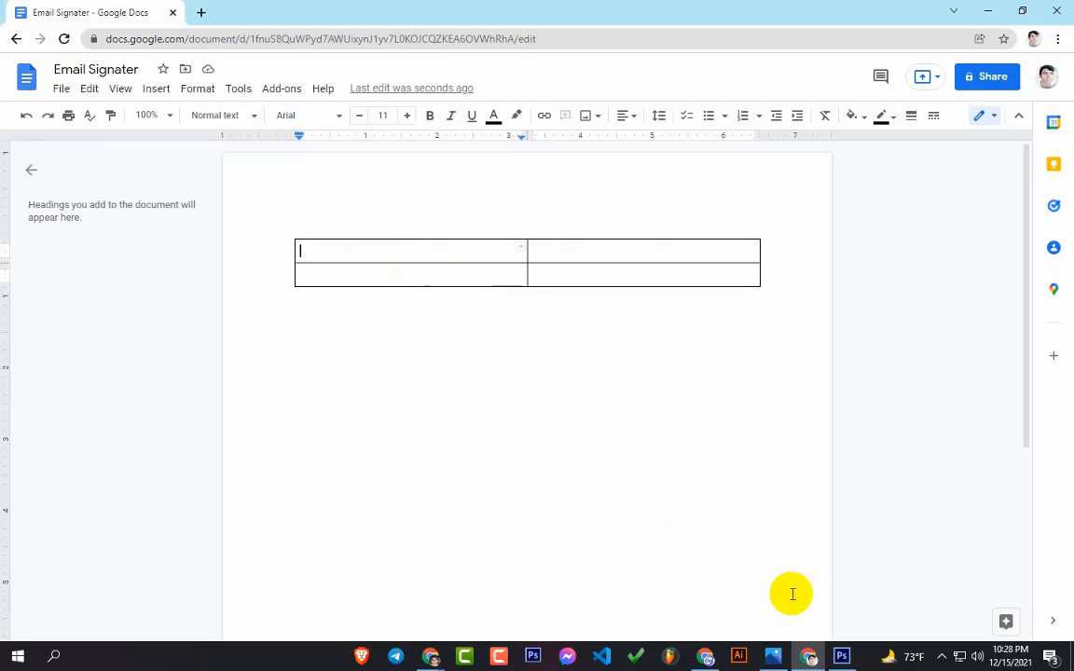
Glance at the sample signature in Photos, then place the cursor in the top-right cell
left_click(772, 656)
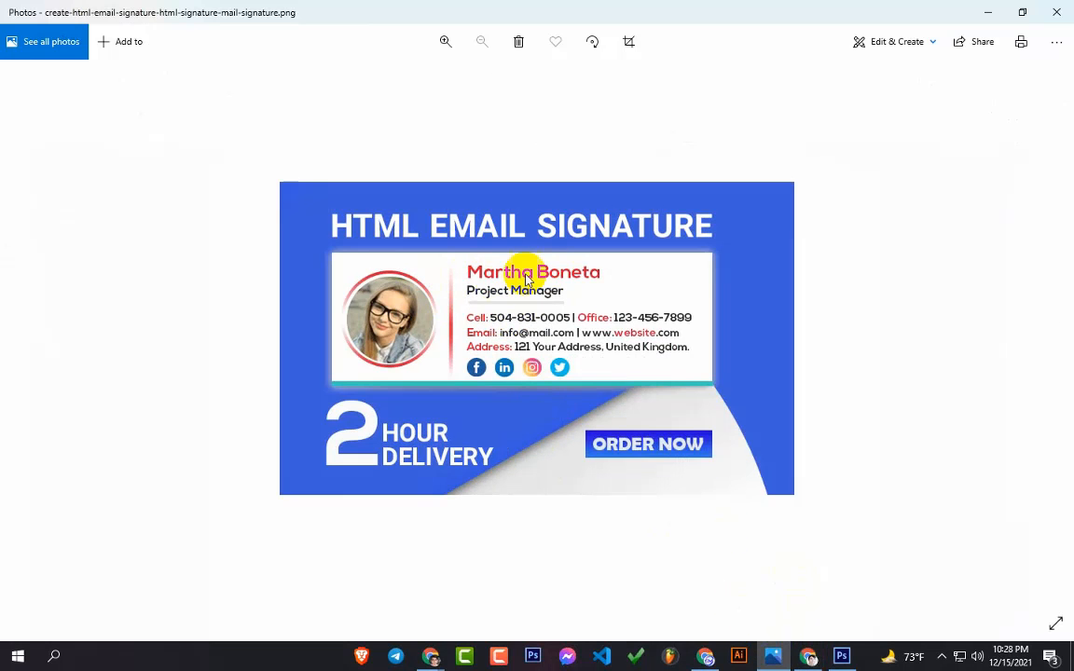
left_click(986, 12)
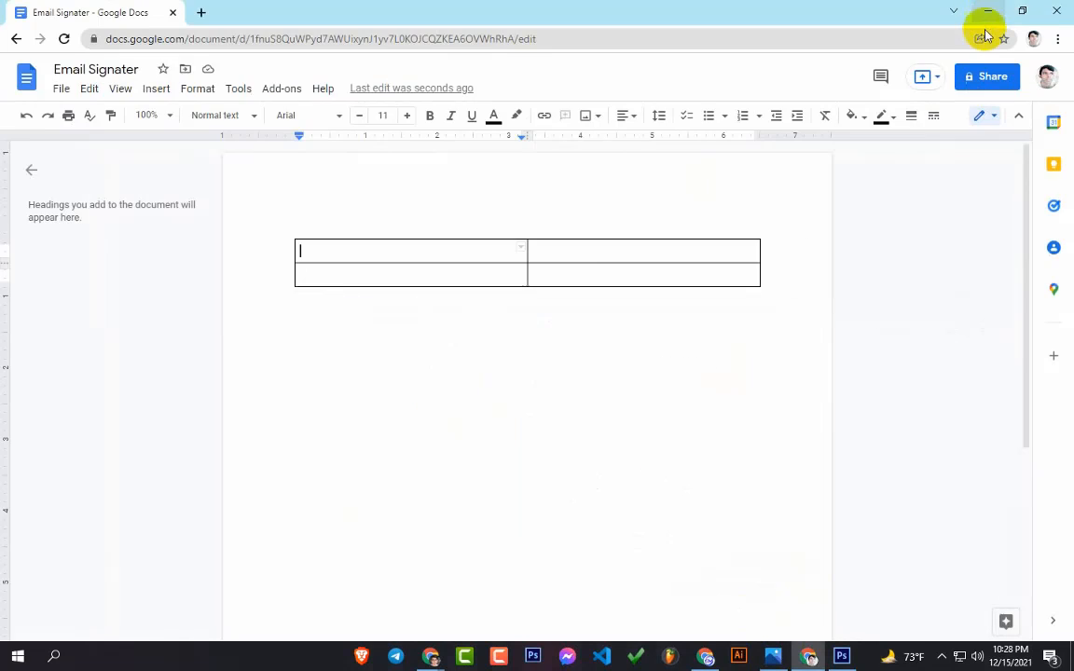
left_click(578, 250)
left_click(355, 250)
double_click(568, 253)
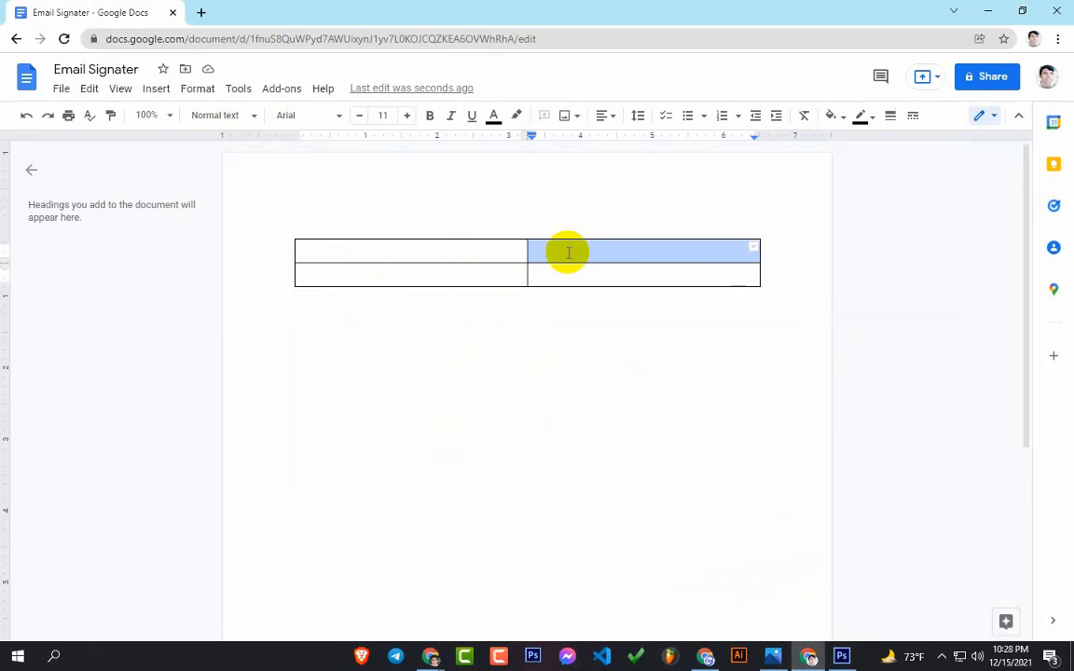
left_click(557, 250)
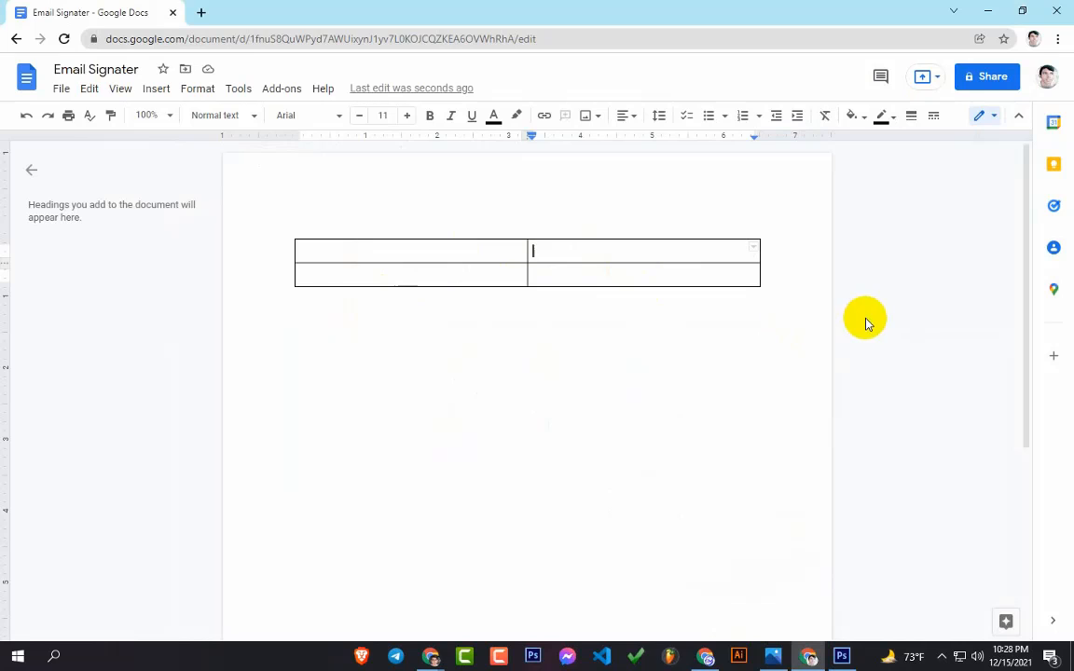
Type 'Email Signature' in the top-right cell and make it bold at 18 pt
type("Email Signatur")
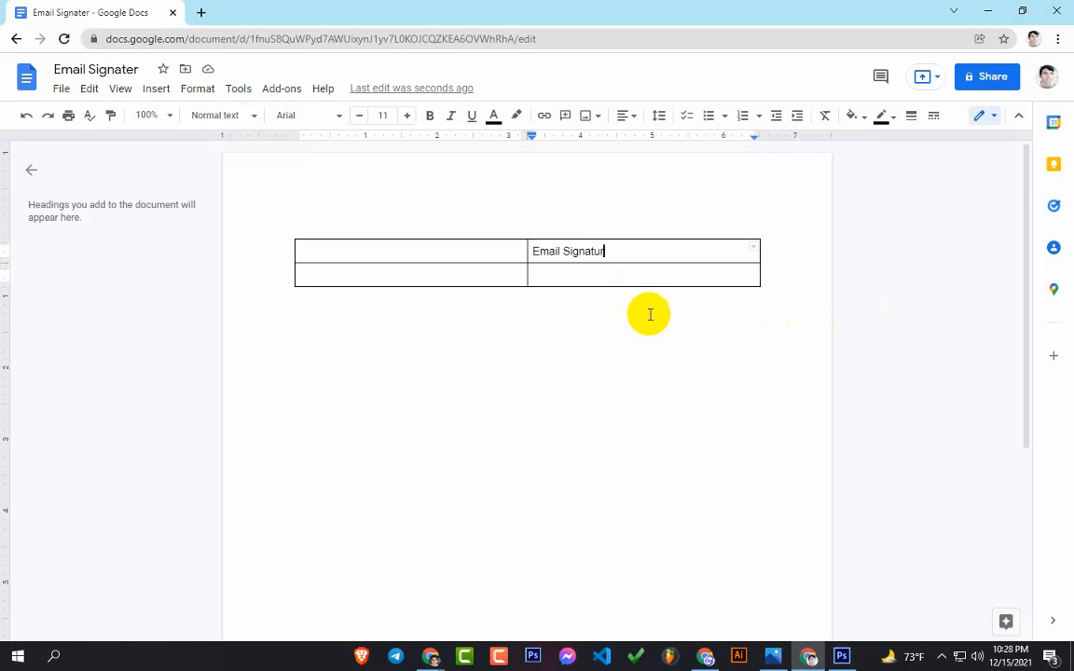
type("e")
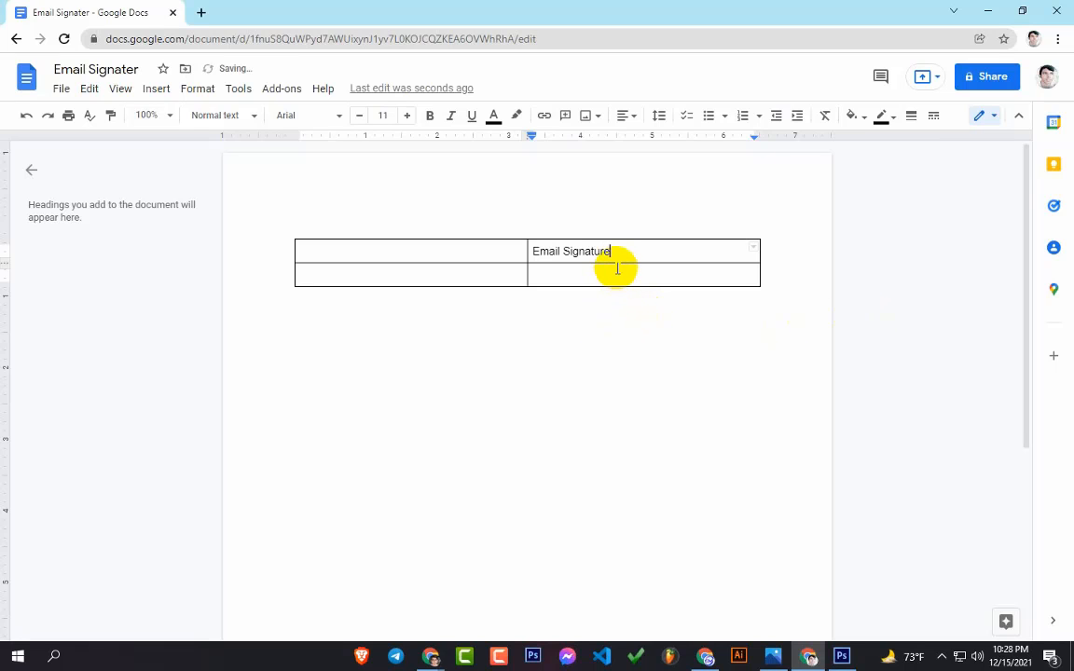
left_click(622, 269)
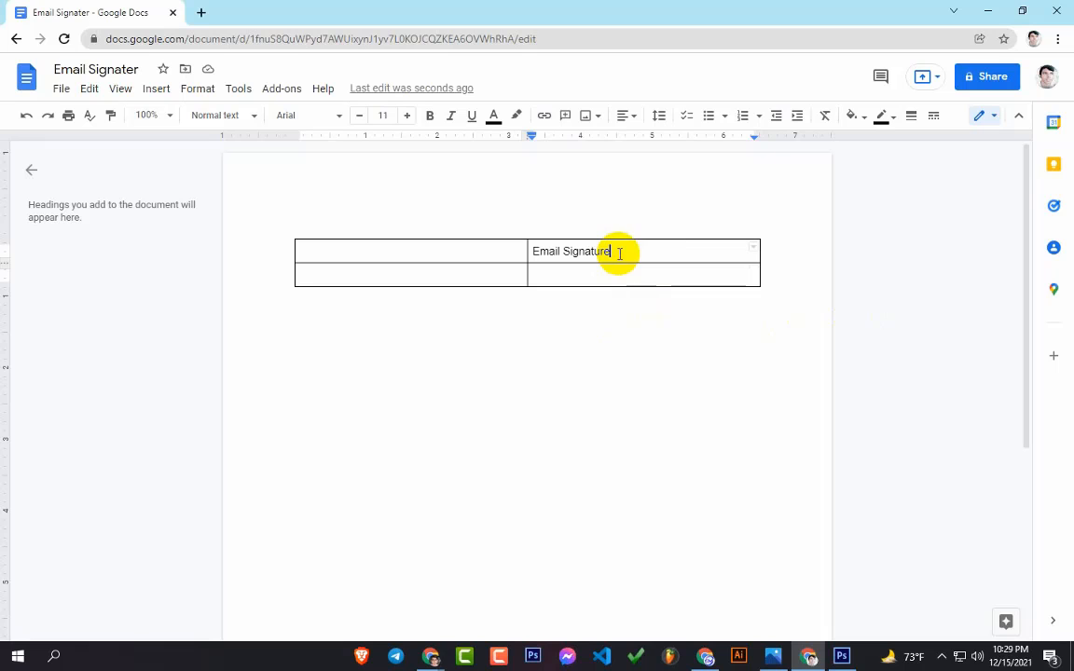
left_click_drag(618, 250, 522, 249)
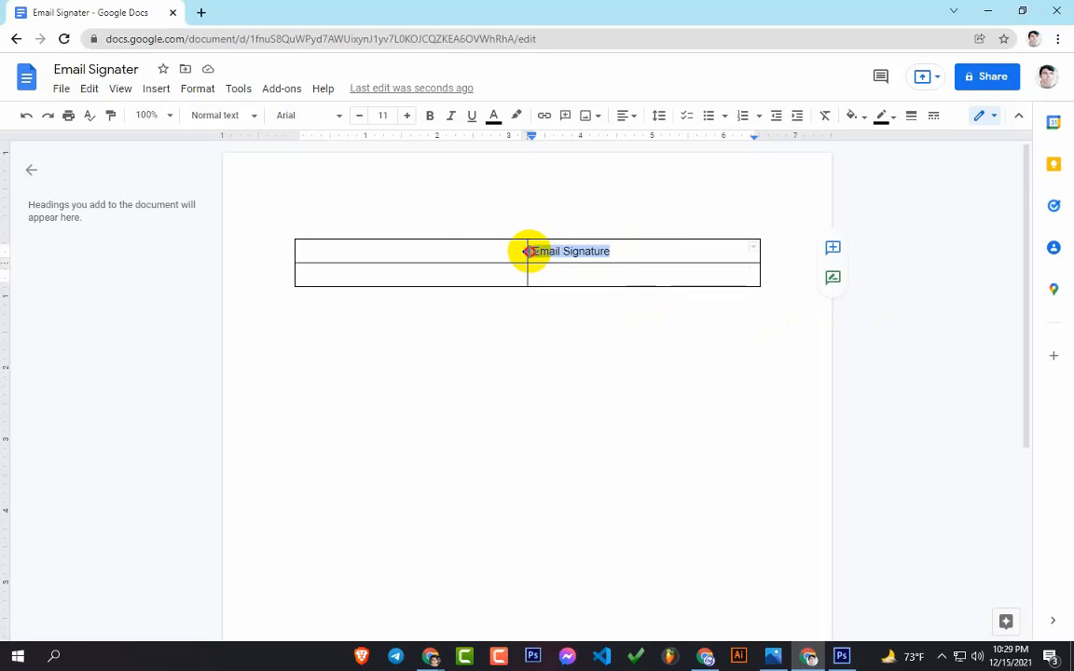
left_click(430, 119)
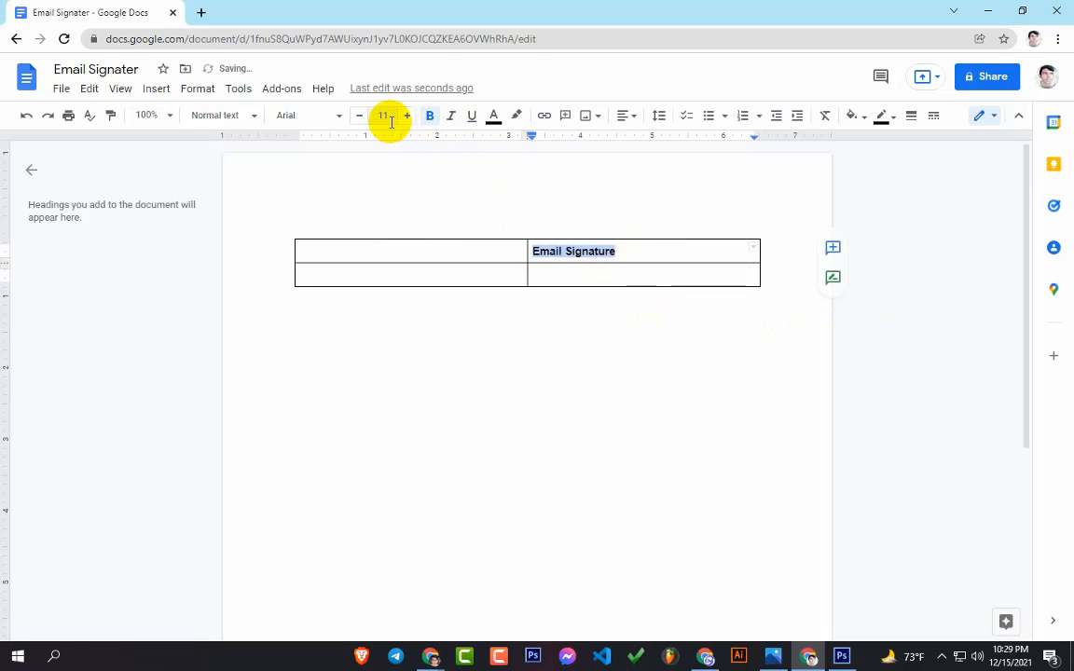
left_click(389, 115)
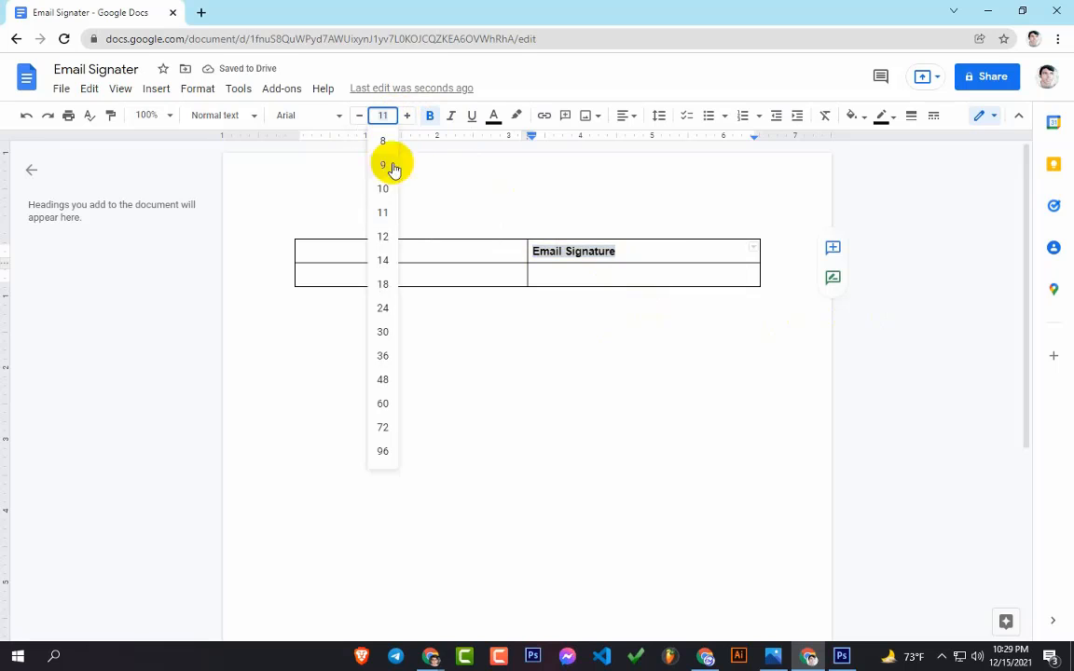
left_click(389, 286)
left_click(640, 286)
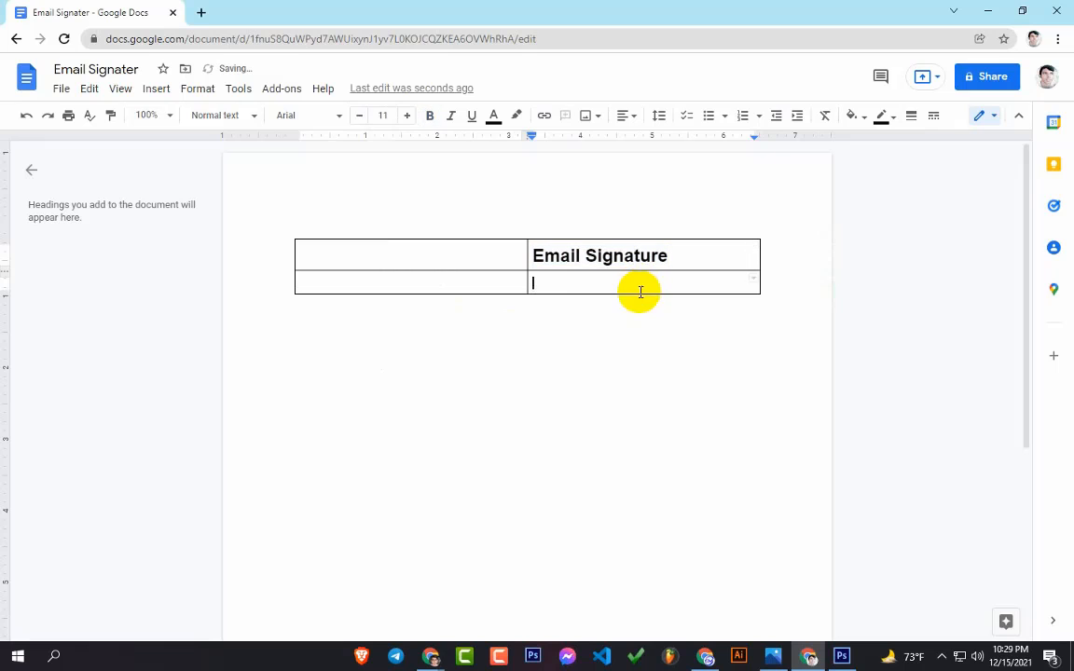
Add a 'Web Designer' line under the heading and shrink it to 14 pt
left_click(685, 264)
key("Return")
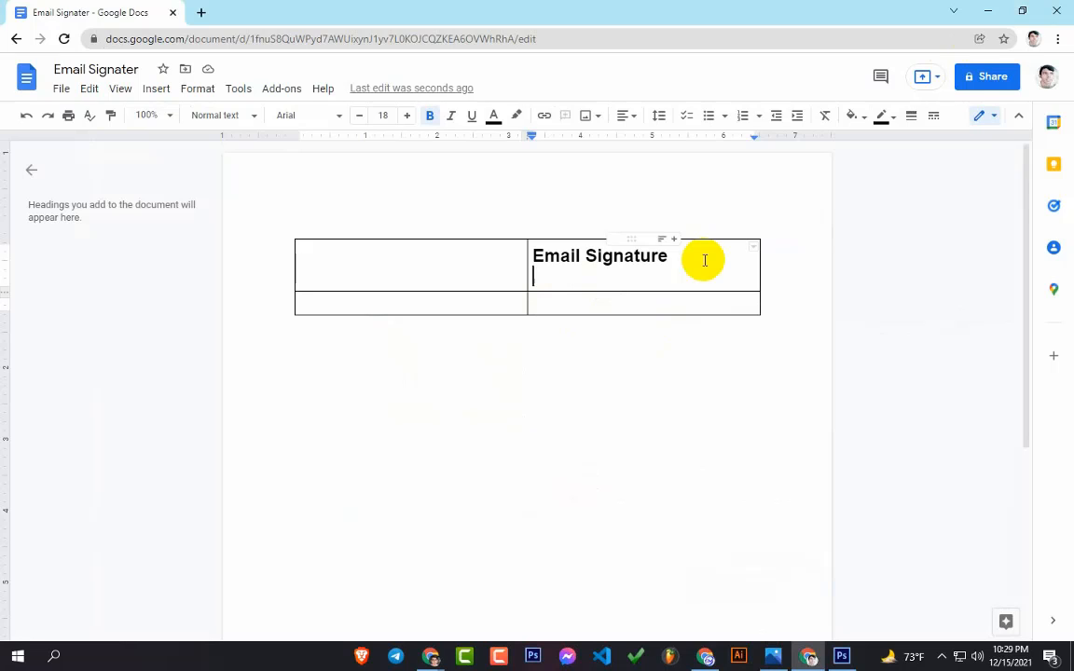
type("Web Designer")
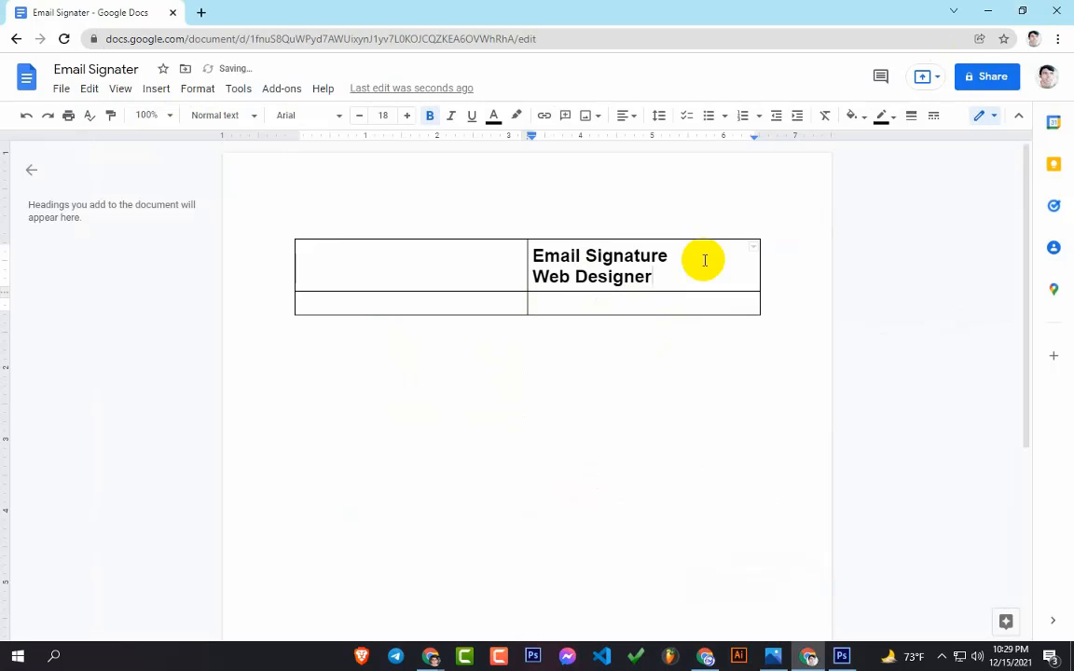
left_click_drag(652, 278, 527, 268)
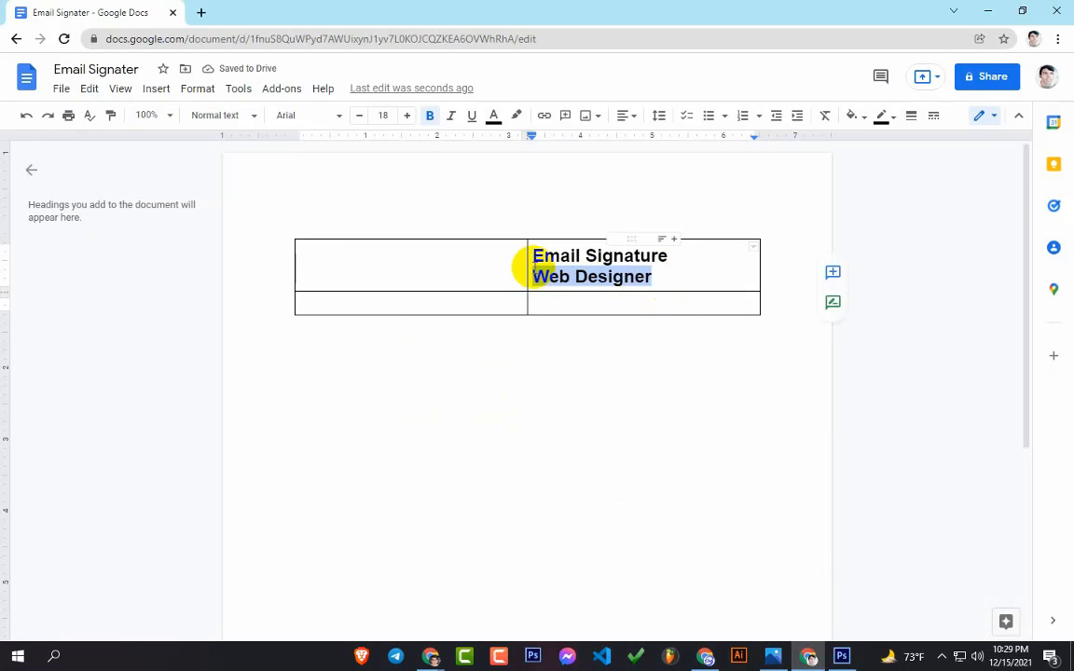
left_click(359, 115)
left_click(358, 116)
left_click(359, 116)
left_click(359, 116)
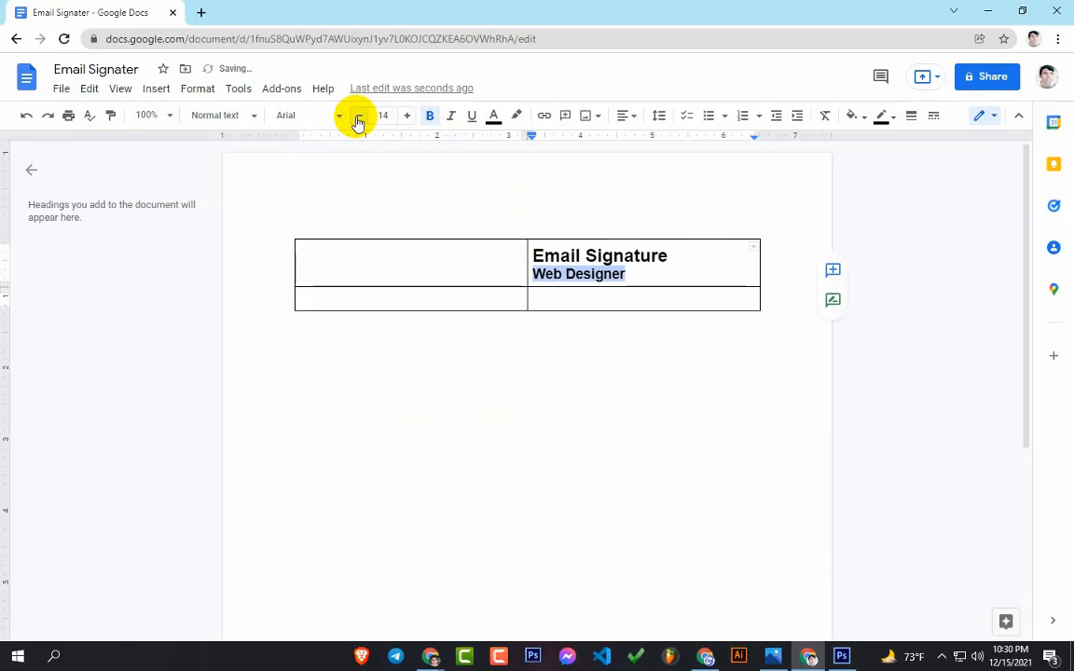
left_click(633, 276)
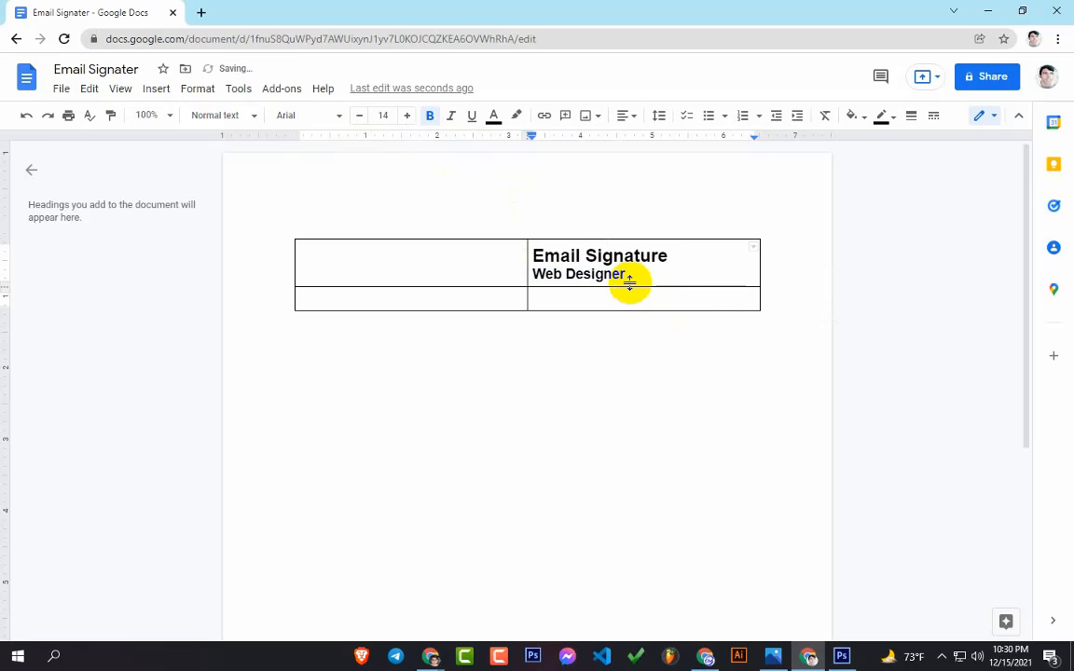
key("Return")
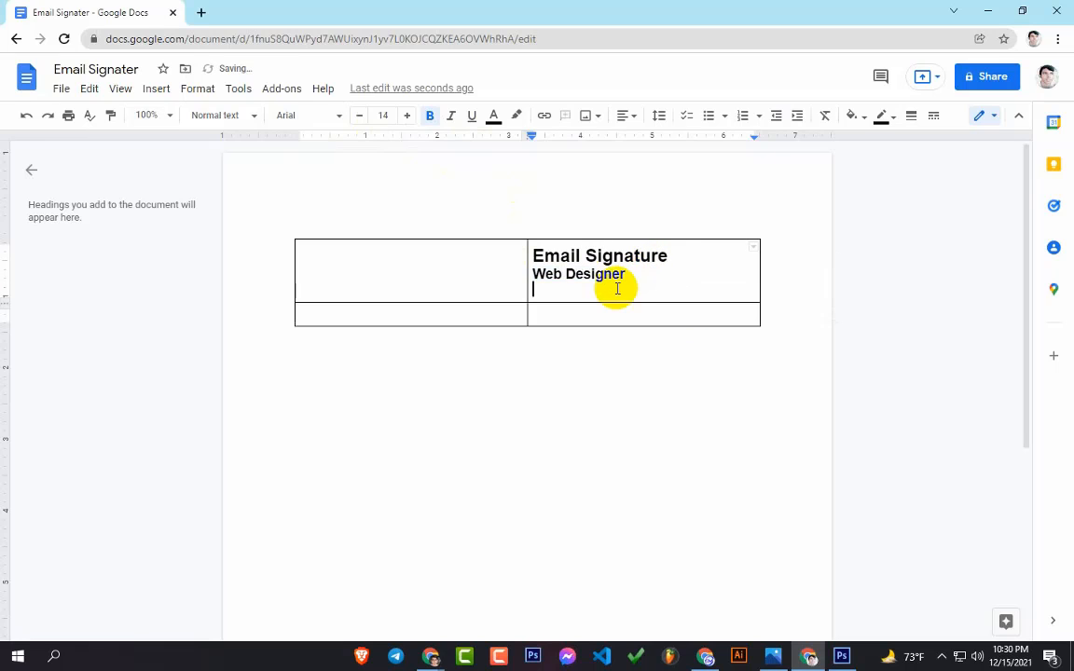
Remove bold from 'Web Designer' and start a new line below it
left_click(620, 274)
left_click_drag(630, 273, 529, 274)
left_click(430, 115)
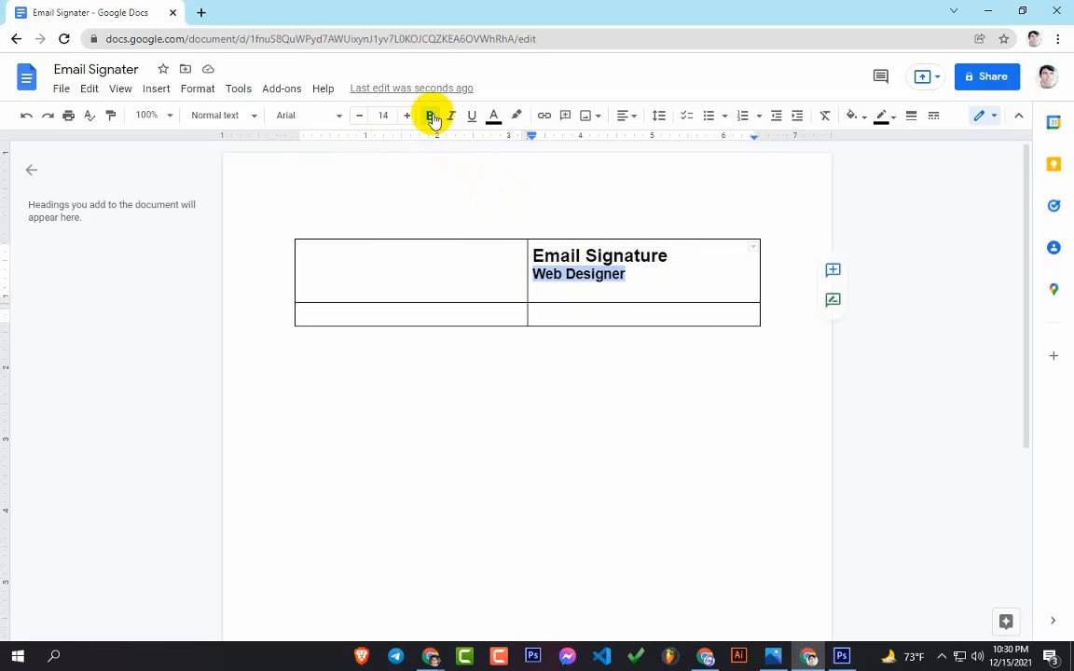
left_click(624, 274)
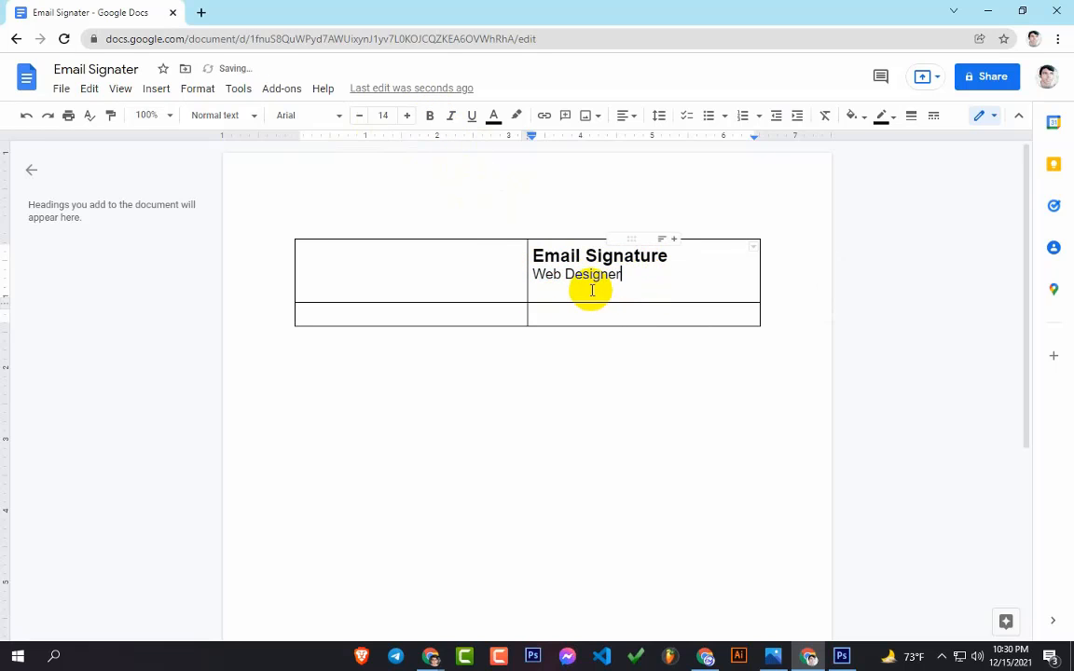
key("Return")
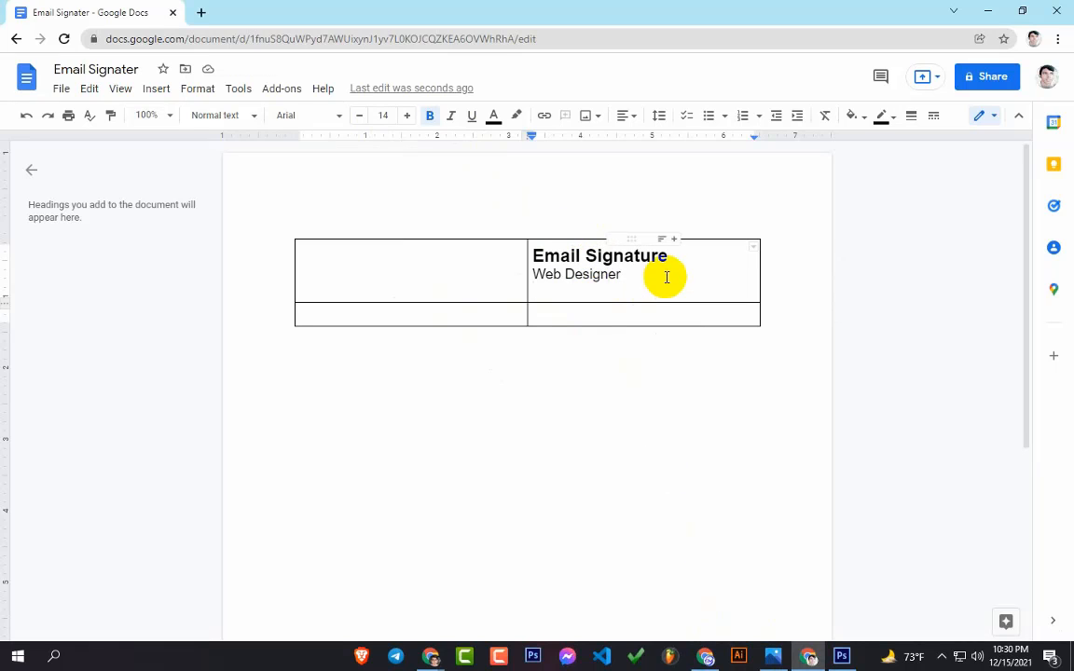
Type the Phone, email and Address lines below Web Designer, one per line
type("P")
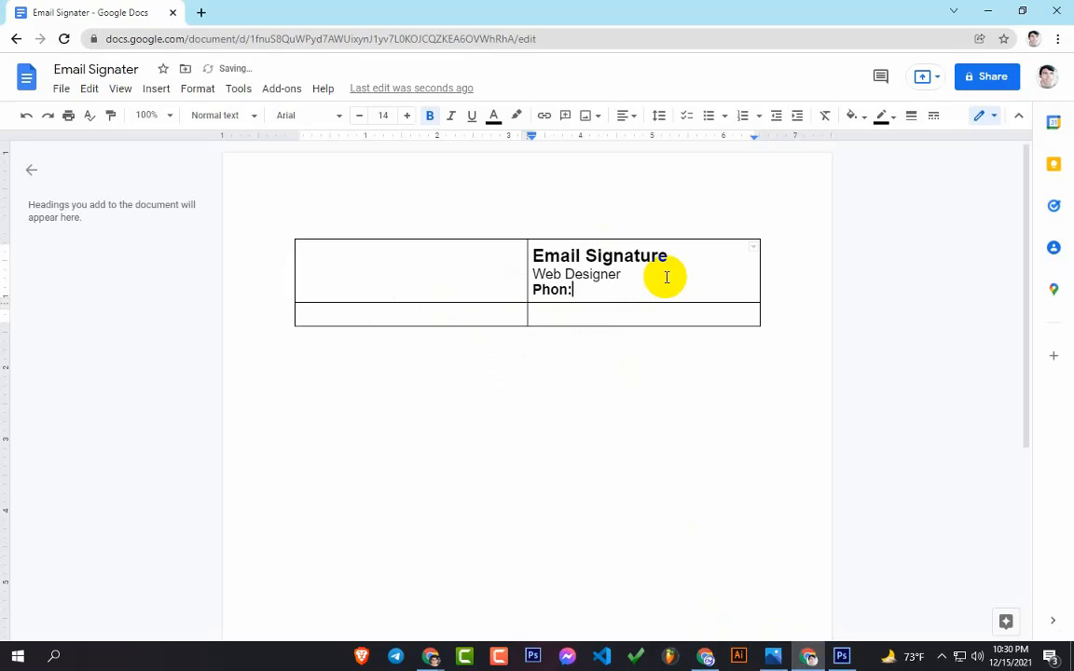
type("hon:")
key("Return")
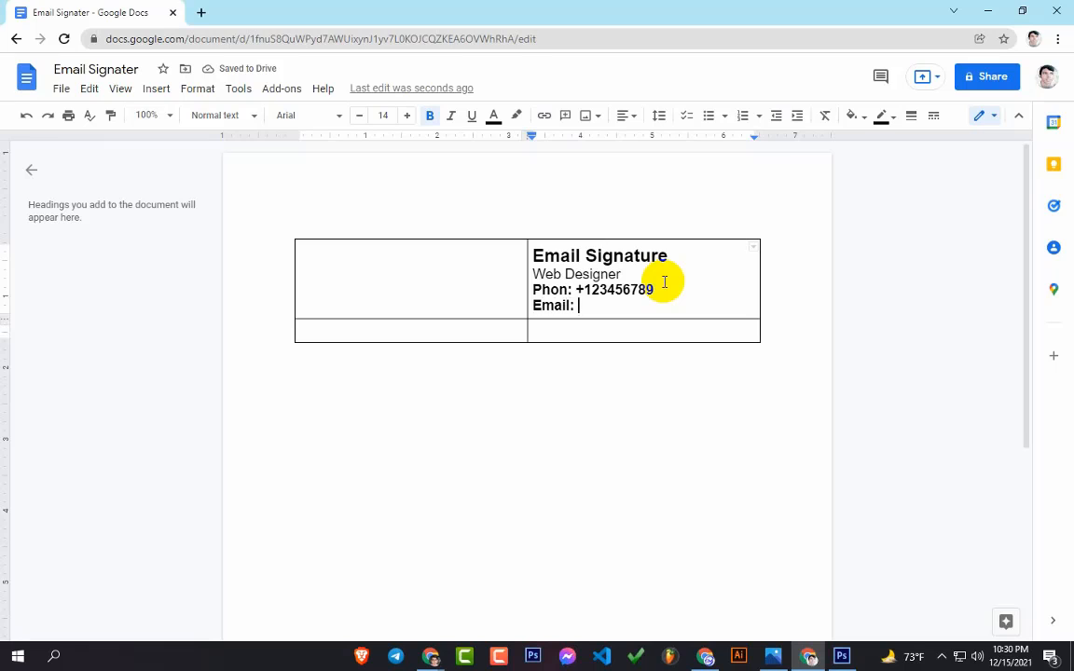
type("email@gmail.com")
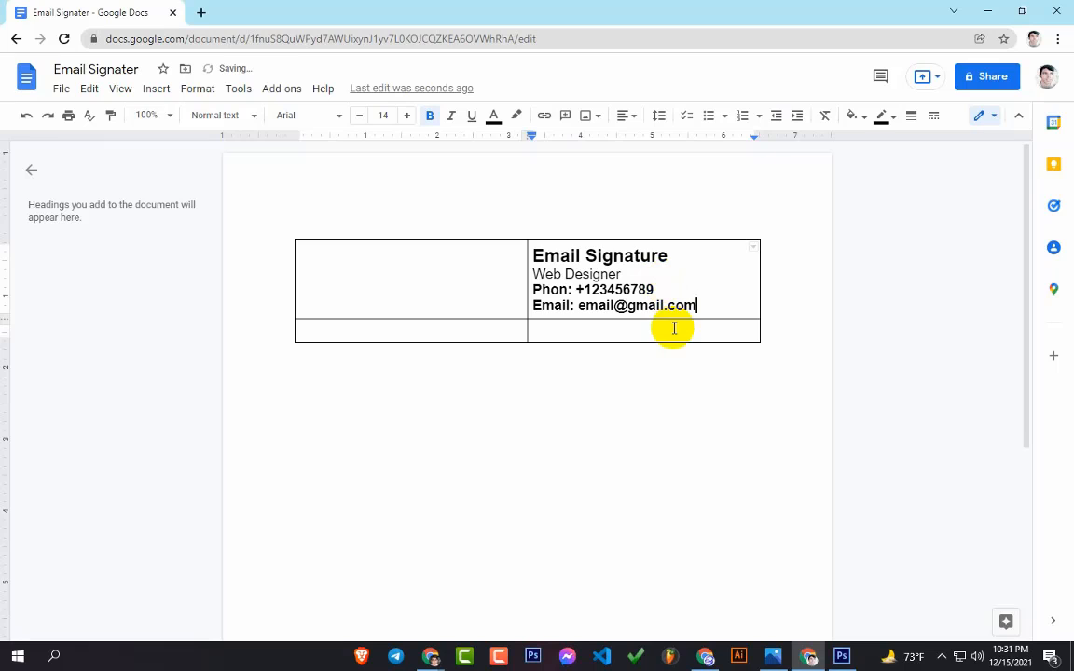
key("Return")
type("Address: tamai Belkuchi Sir")
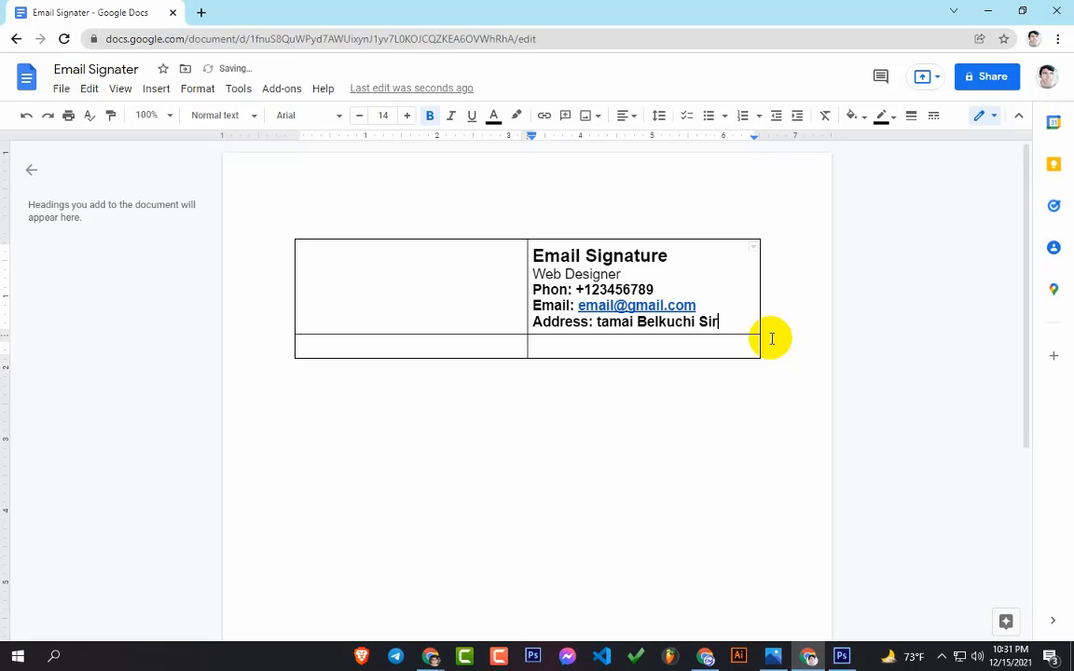
Finish the address and make the contact lines non-bold at size 10
type("ganj")
left_click_drag(594, 339, 529, 289)
left_click(361, 120)
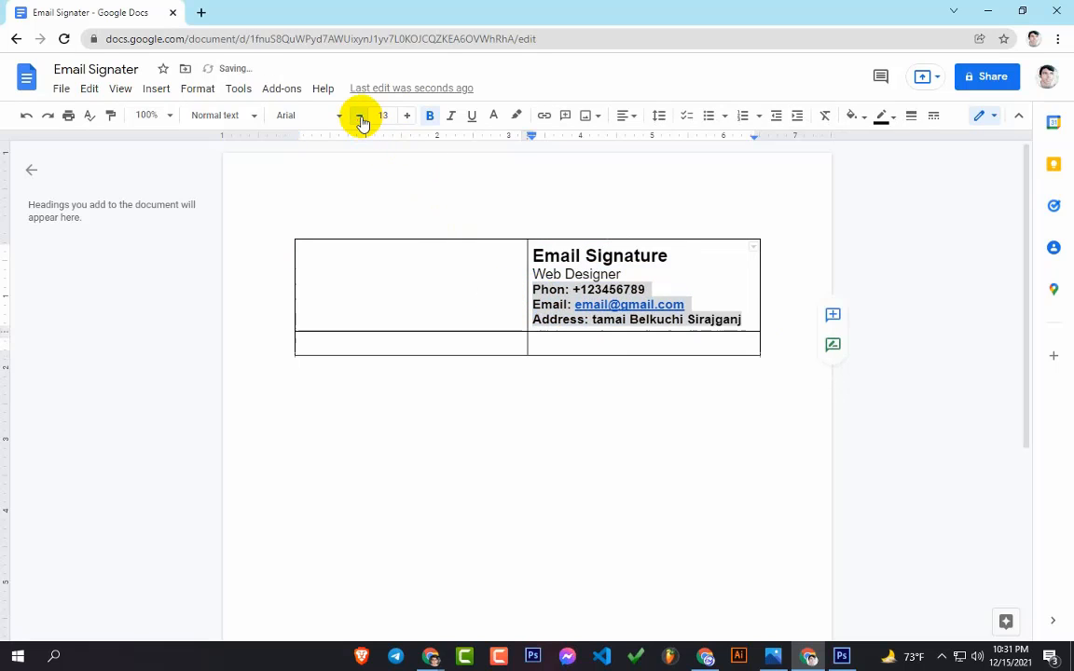
left_click(361, 120)
left_click(361, 119)
left_click(362, 121)
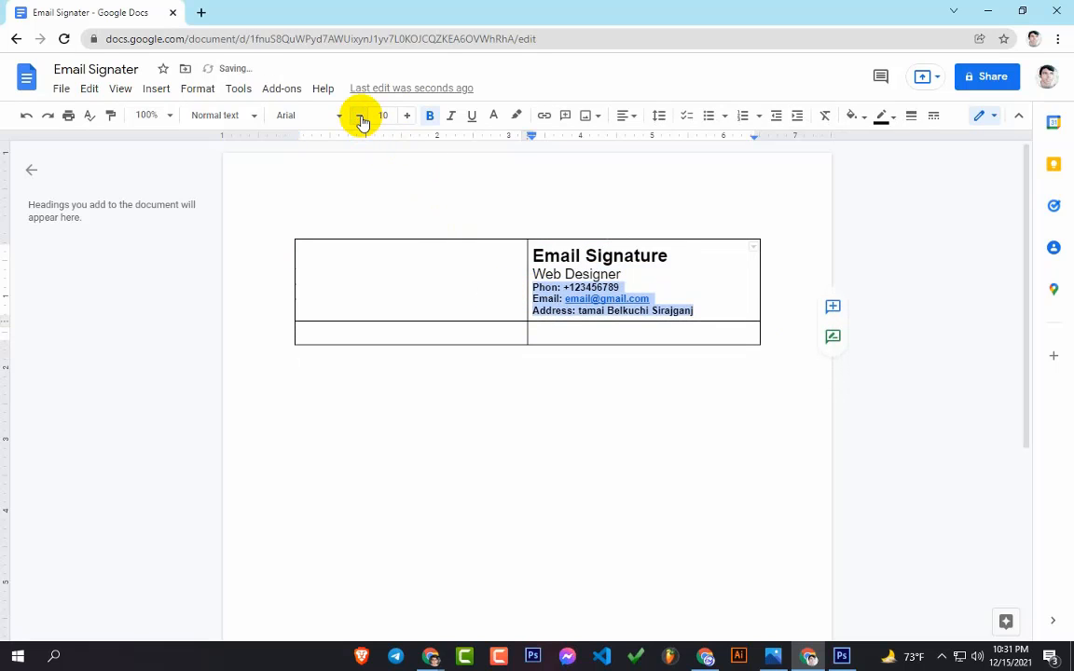
left_click(427, 118)
left_click(683, 310)
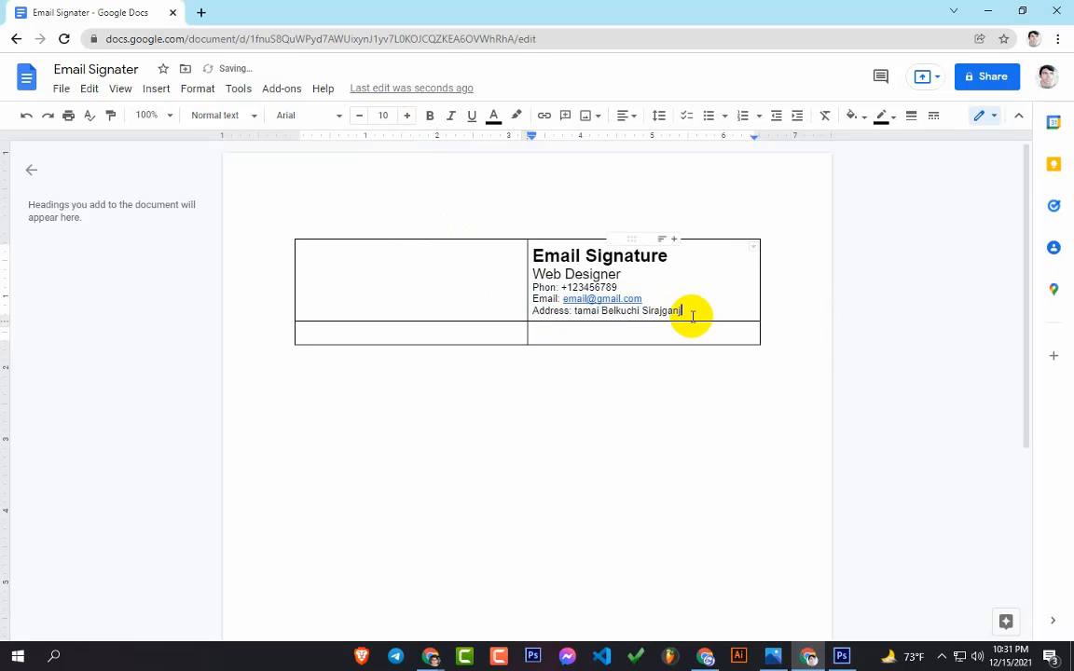
Set the phone, email and address lines to 12 pt and bring up the sample image
left_click_drag(690, 312, 529, 288)
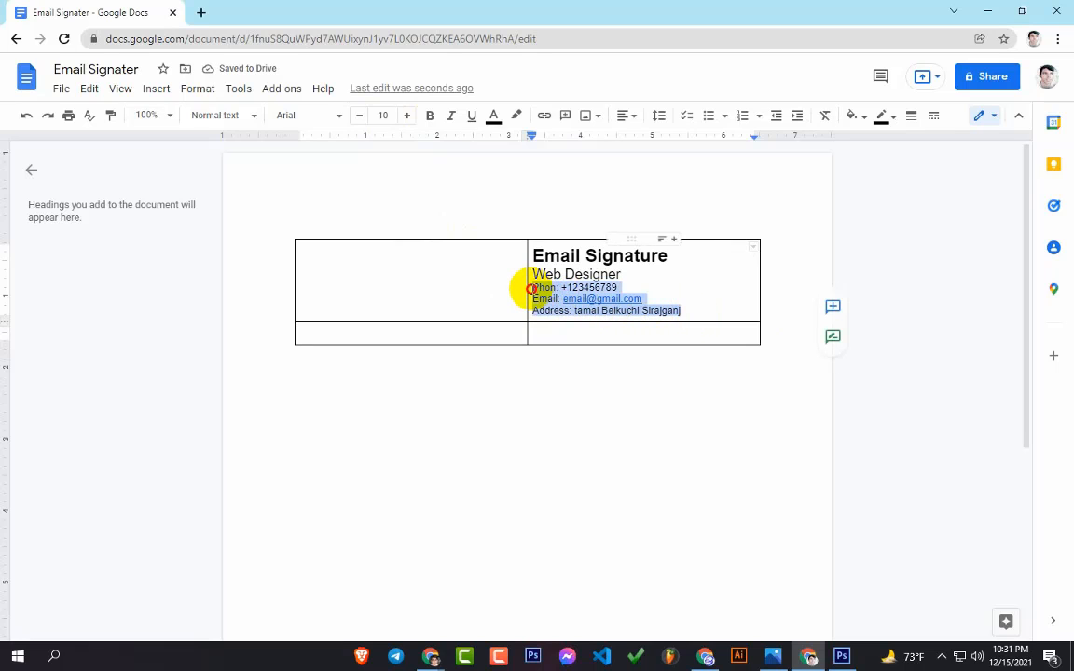
left_click(406, 120)
left_click(407, 119)
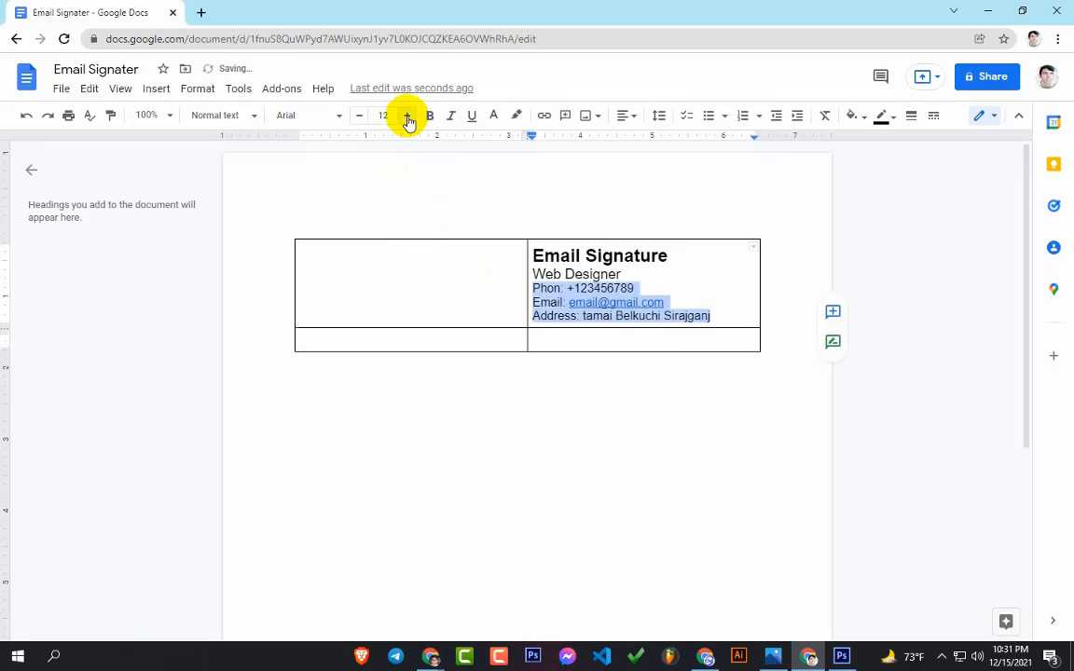
left_click(716, 316)
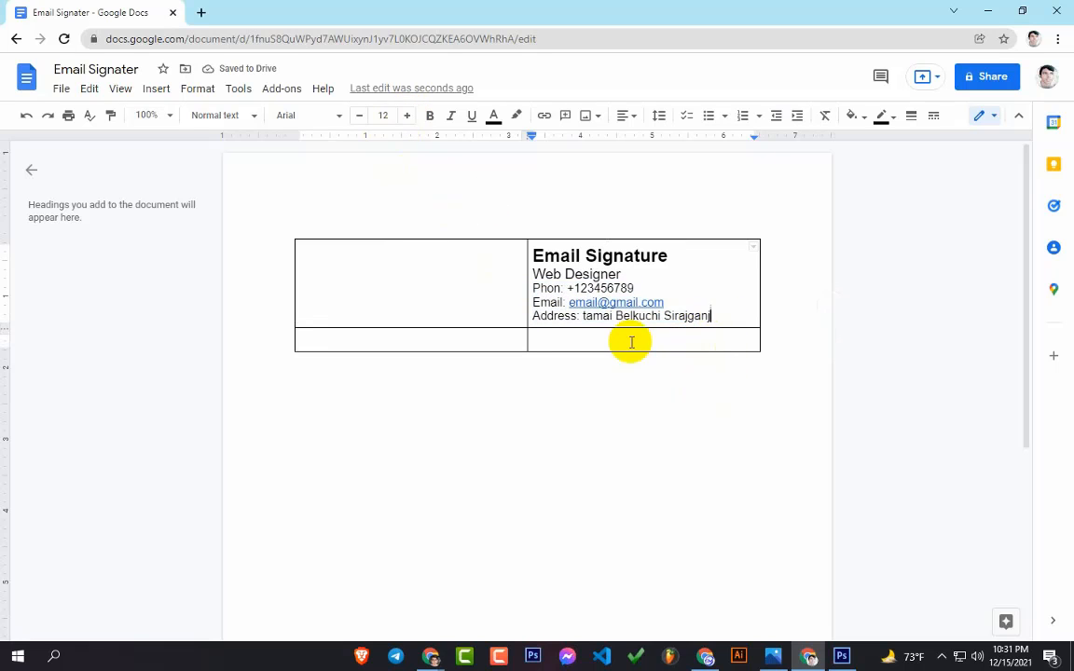
left_click(774, 658)
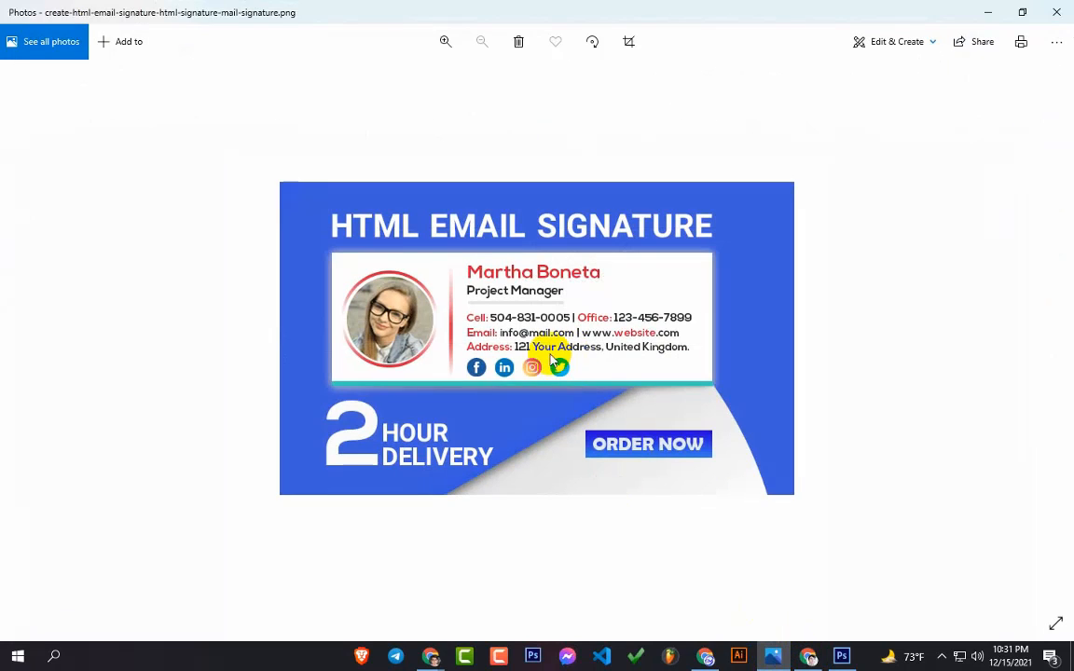
Glance at the sample signature image once more, minimize Photos, and switch to Photoshop
left_click(773, 652)
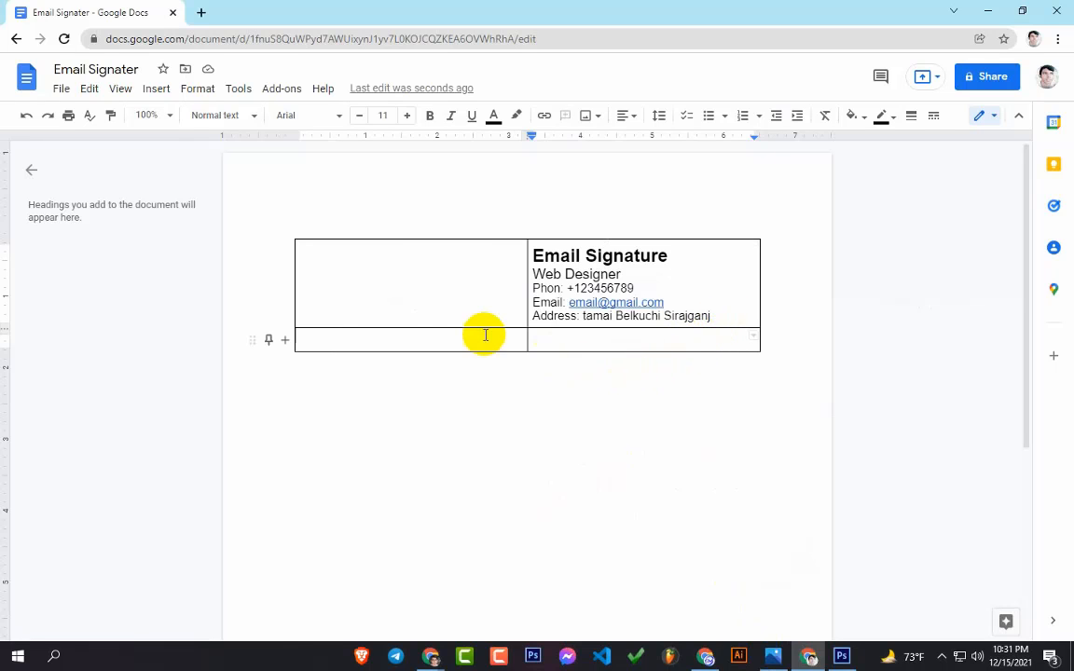
left_click(765, 660)
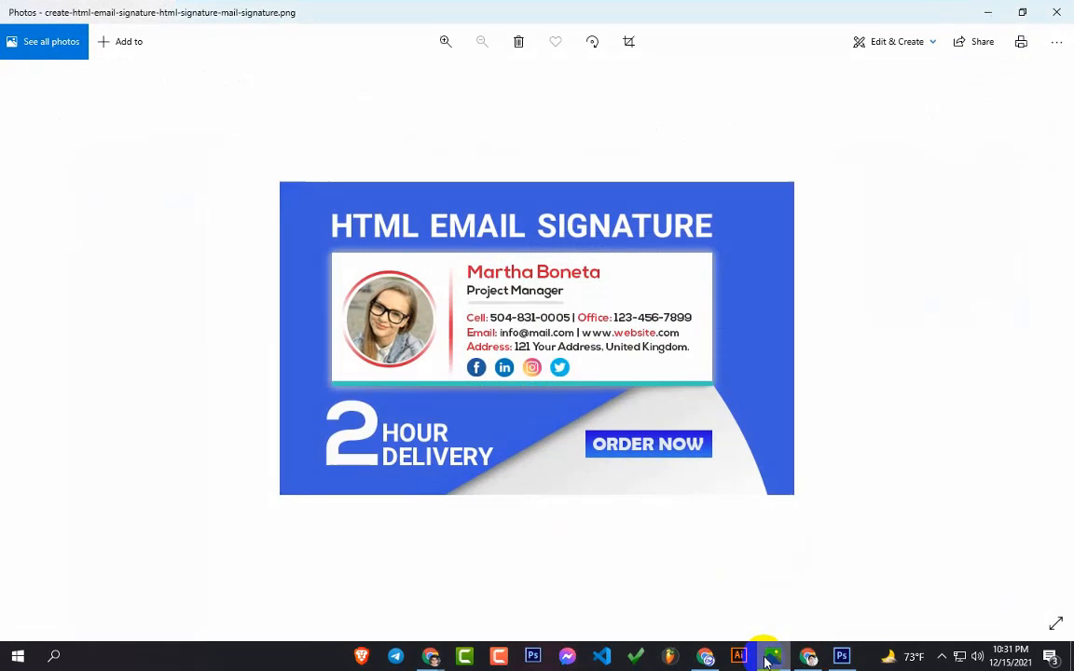
left_click(990, 12)
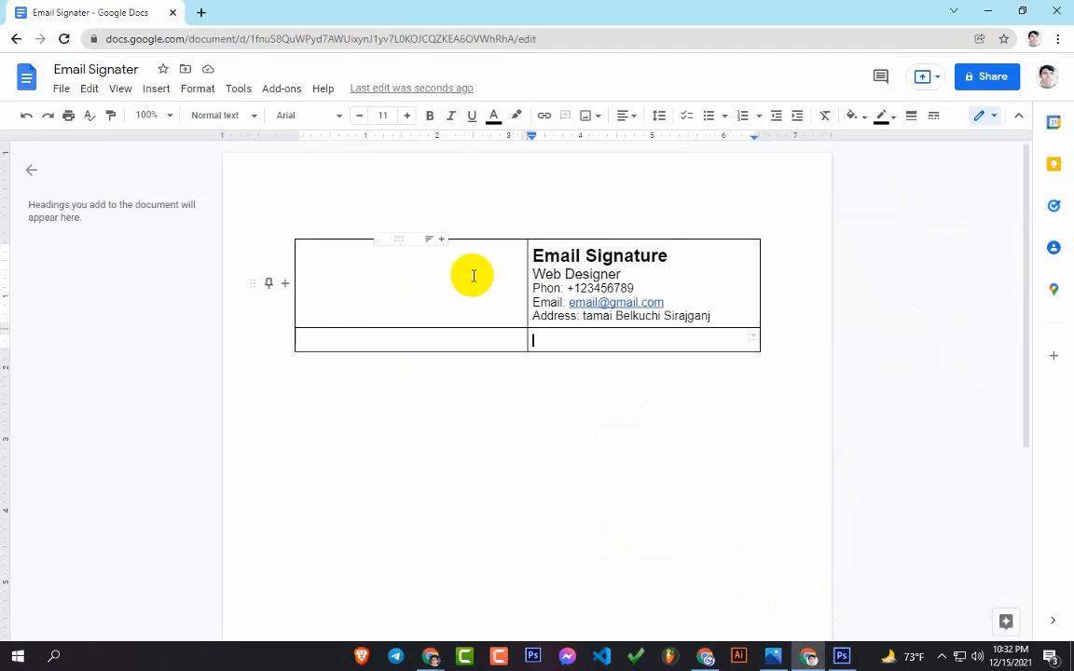
left_click(842, 657)
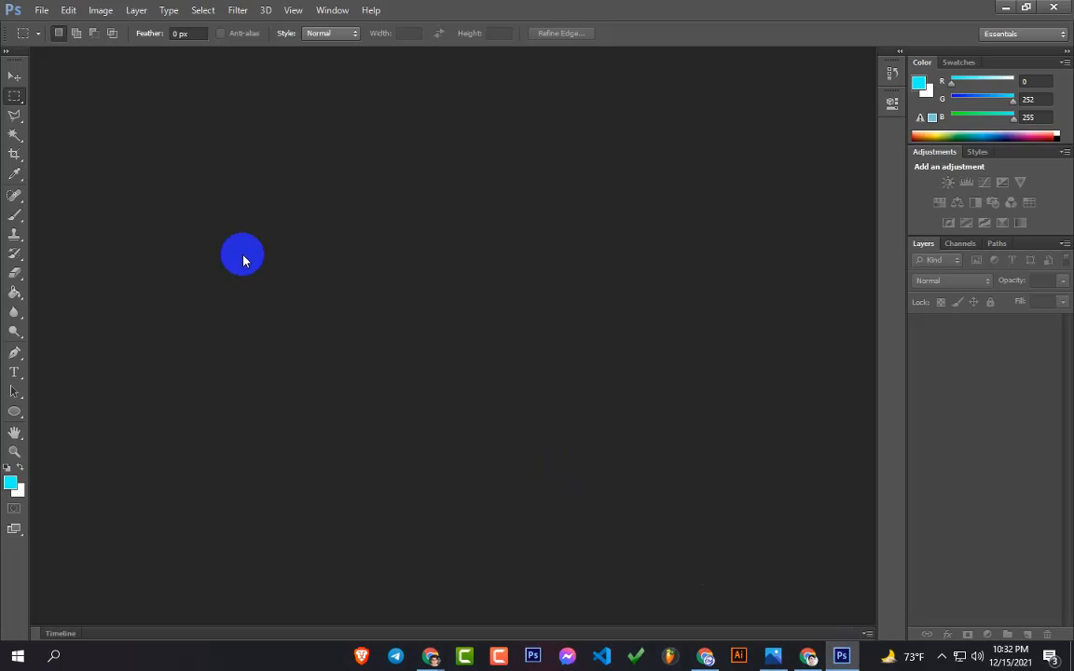
Create a new white 400 × 400 pixel document, checking the sample image along the way
left_click(41, 11)
left_click(44, 26)
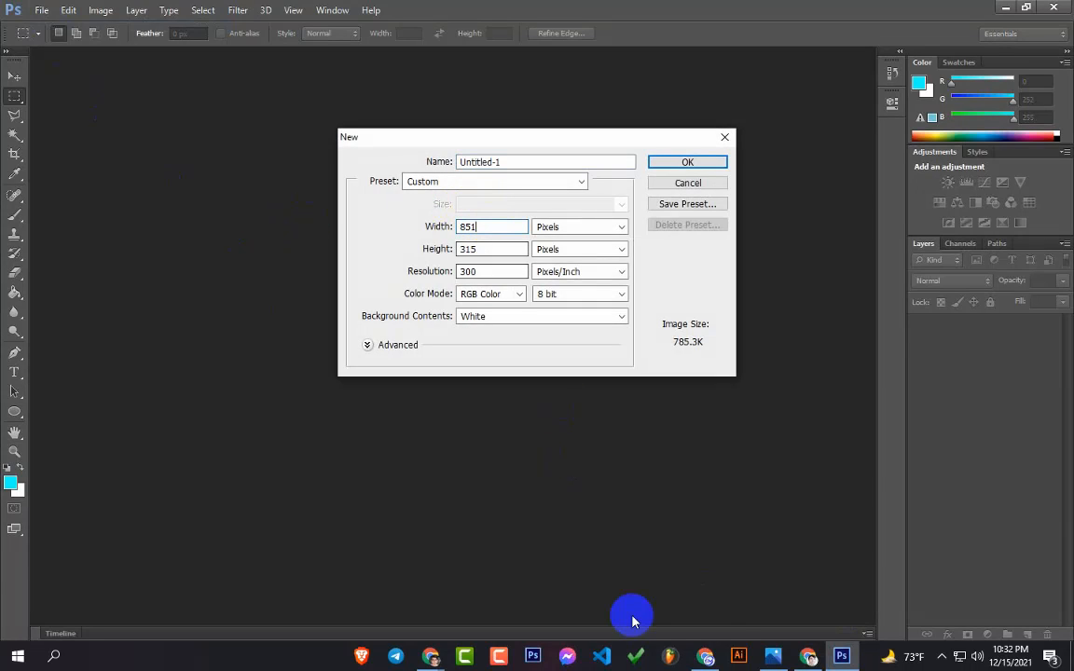
left_click(773, 656)
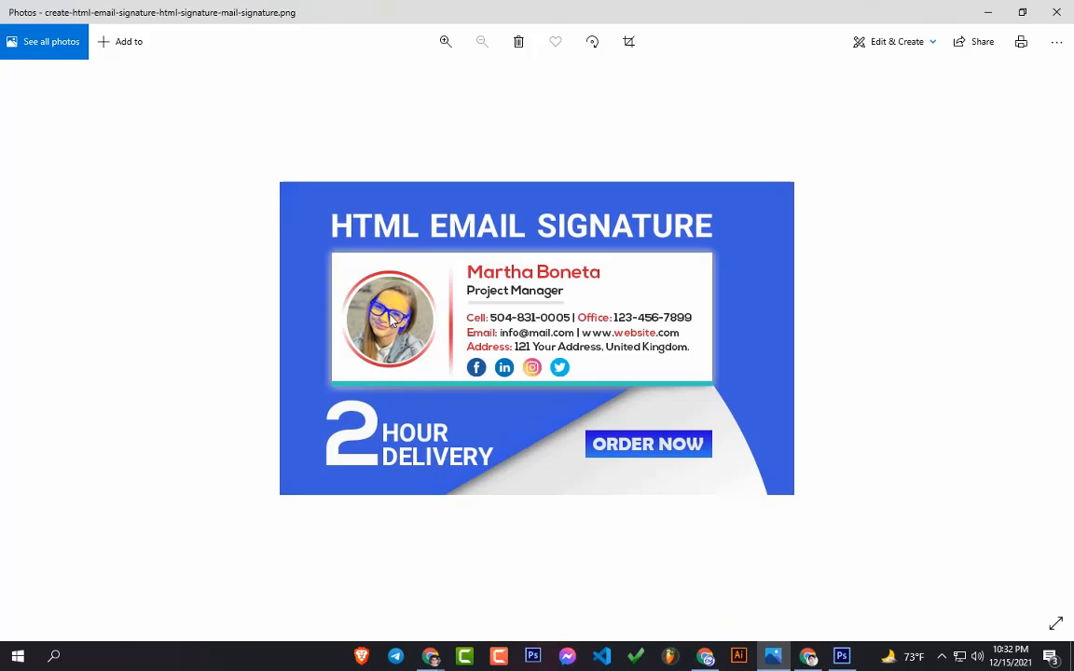
left_click(987, 12)
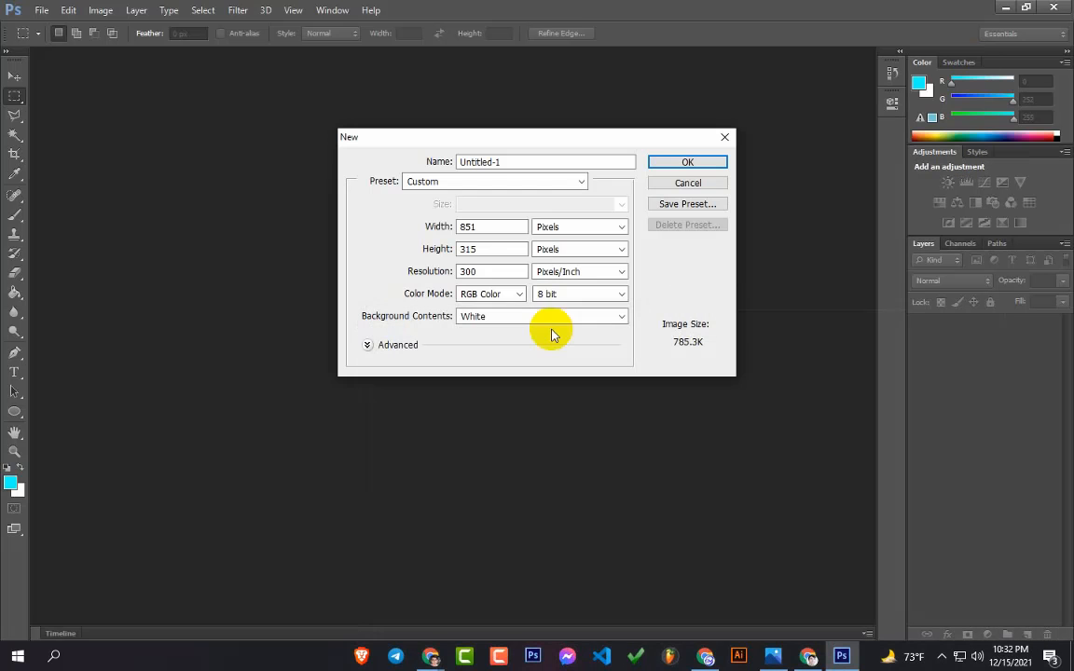
double_click(486, 228)
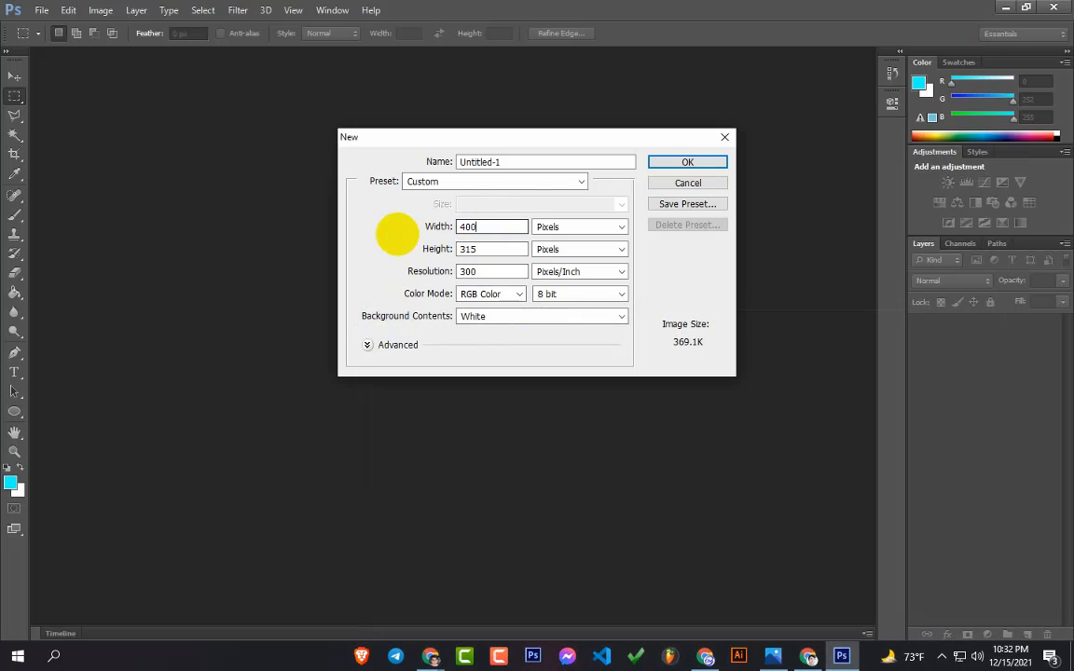
double_click(471, 249)
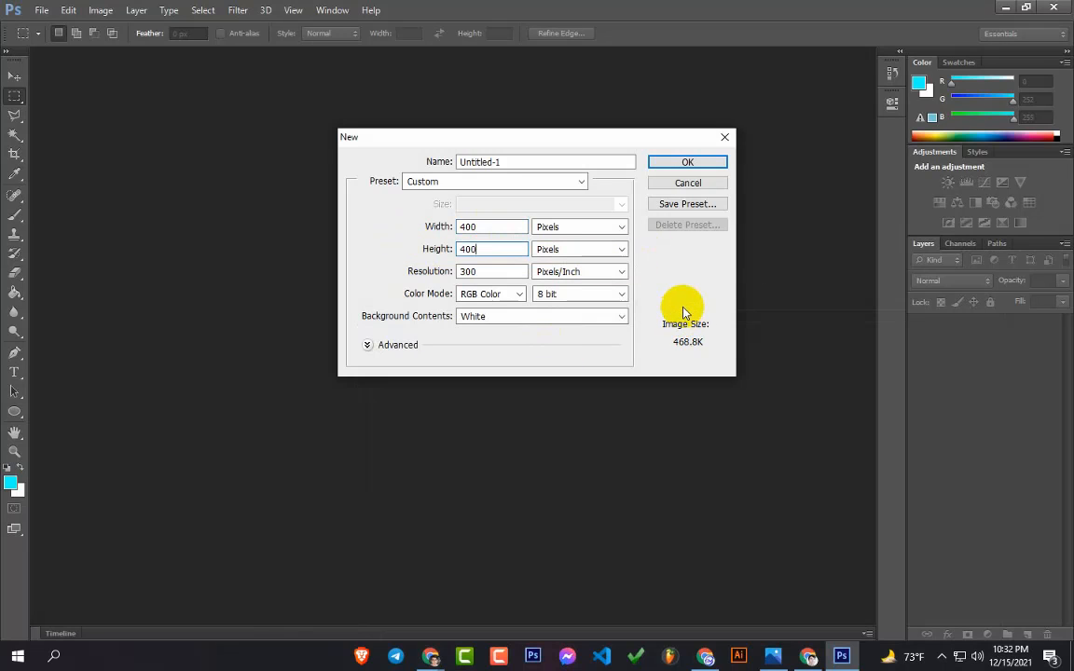
left_click(687, 165)
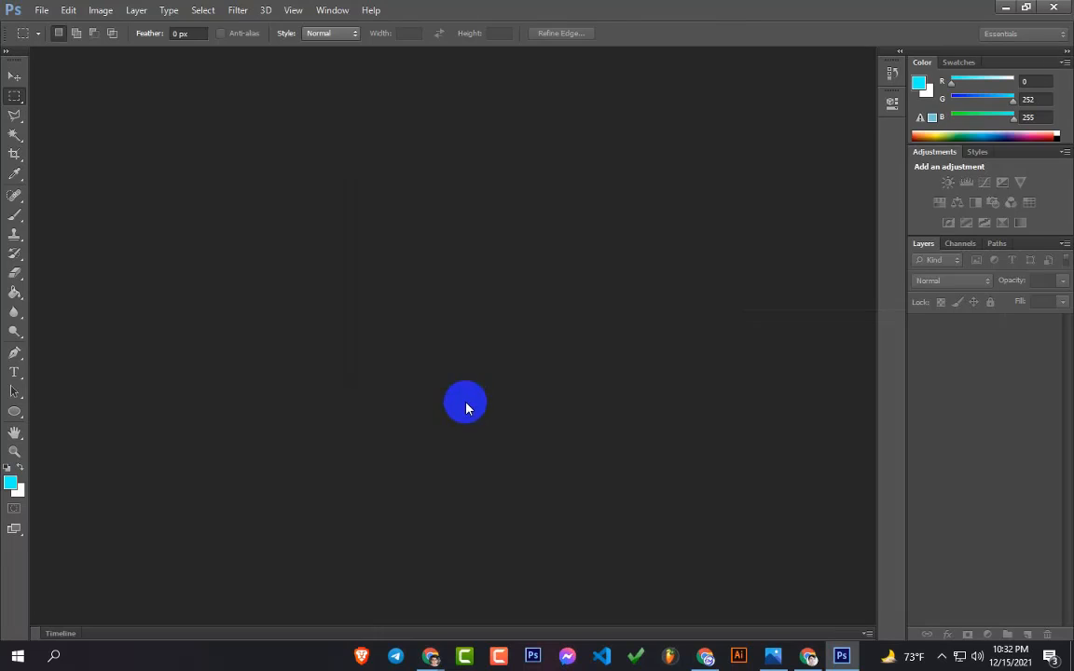
Convert the Background into an editable Layer 0 and select the Move tool
double_click(1040, 333)
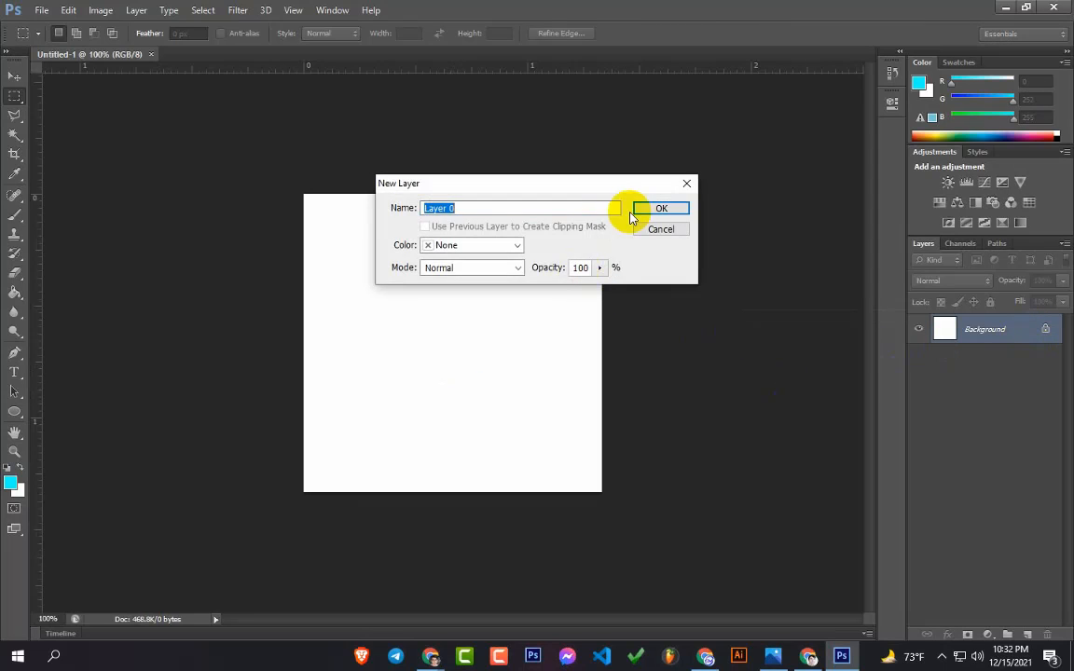
left_click(638, 210)
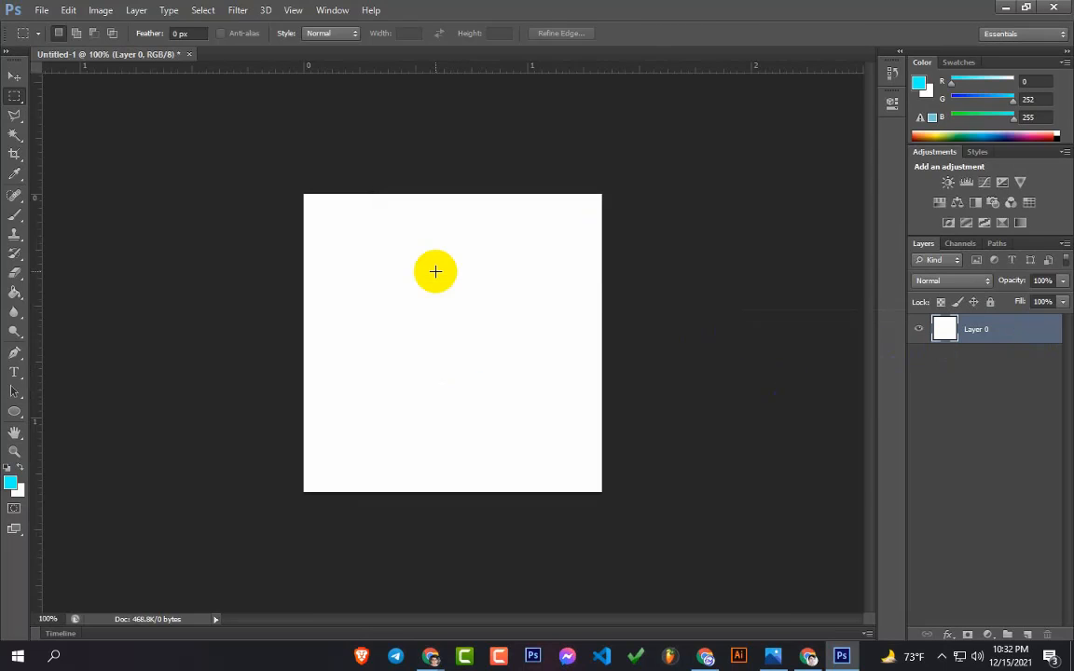
left_click(14, 75)
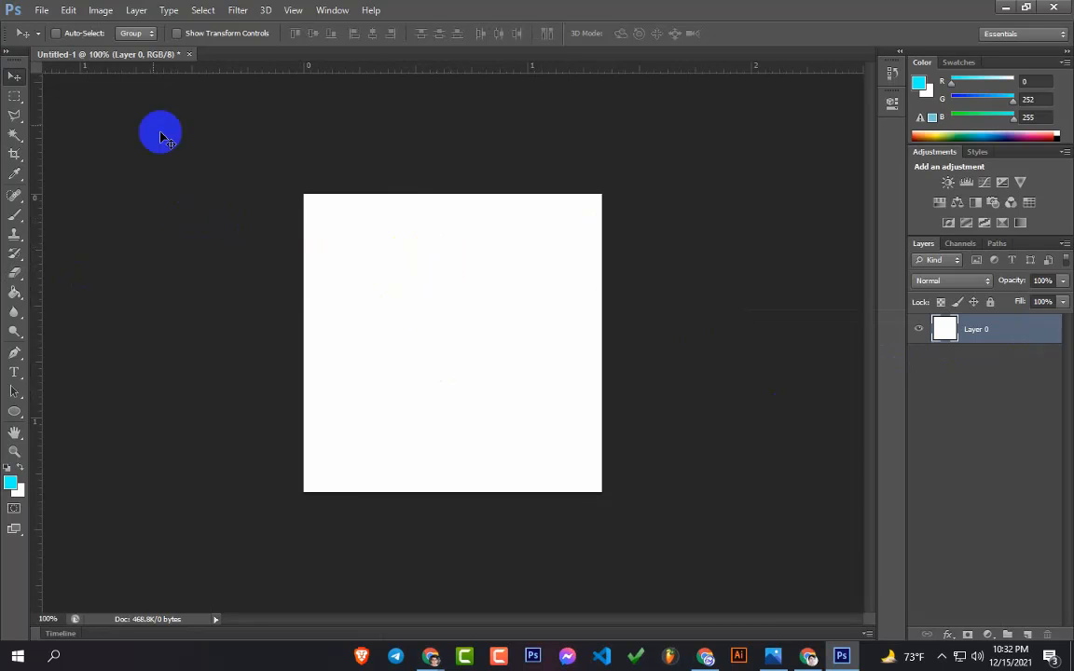
left_click(42, 11)
Browse to the ALOM folder on the ACTIVE (G:) drive and open Freelancer Alom1.png
left_click(64, 36)
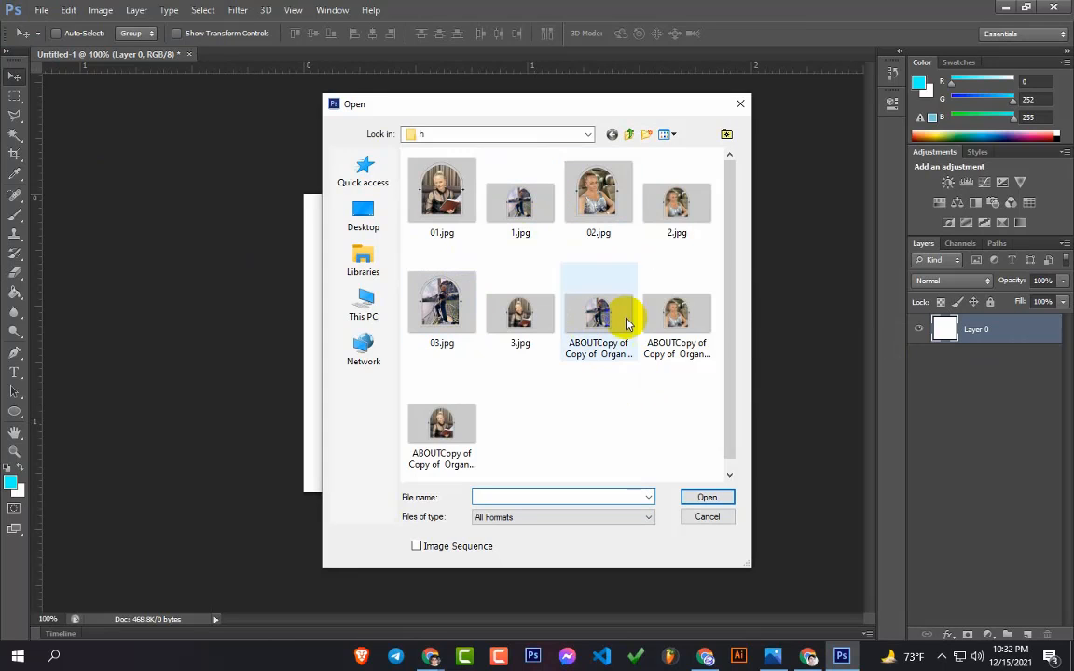
left_click(630, 136)
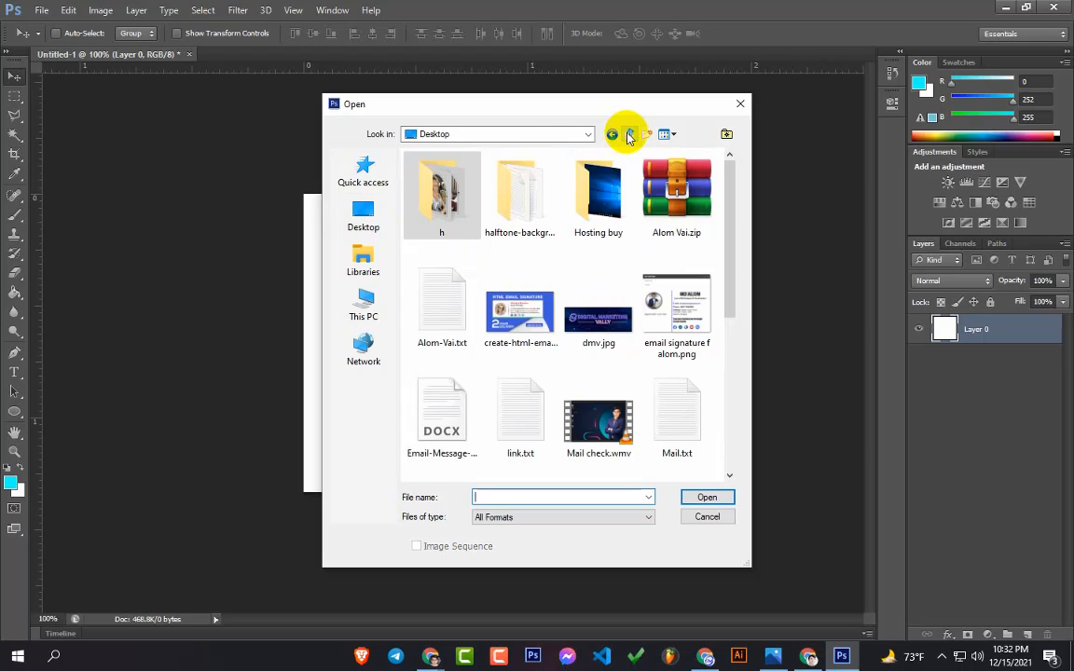
left_click(629, 136)
scroll(580, 319, "down", 3)
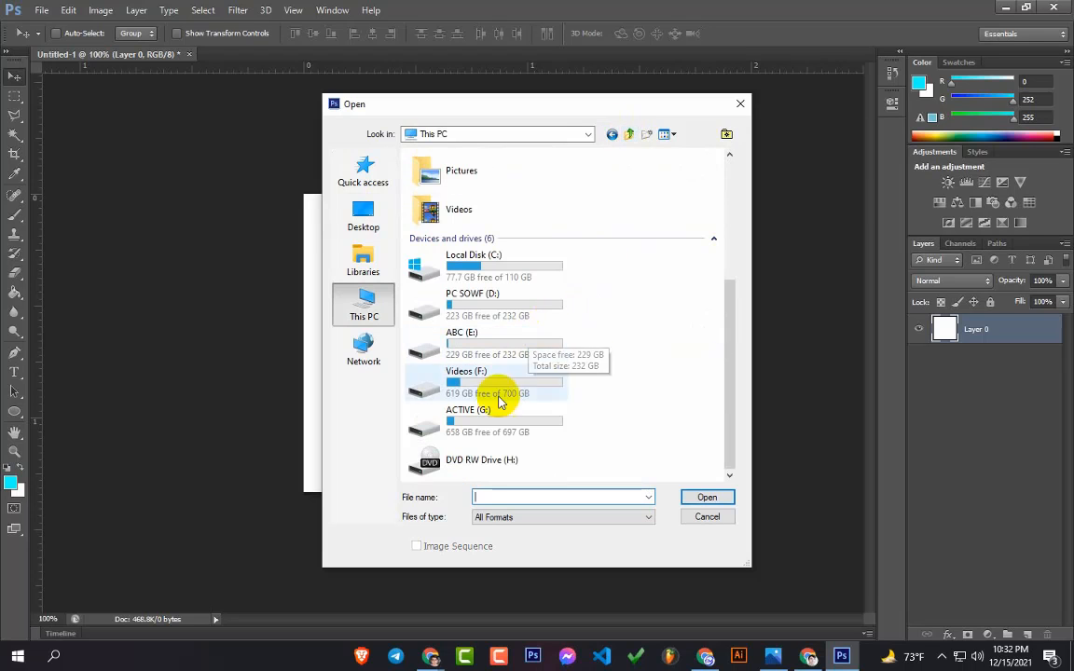
double_click(457, 410)
double_click(436, 174)
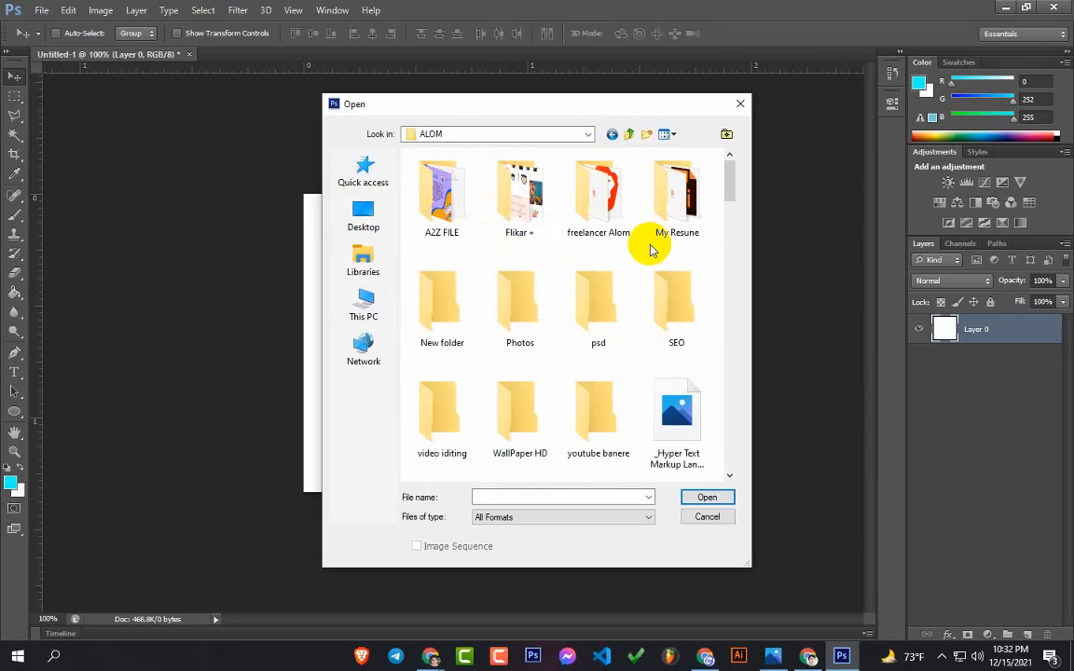
scroll(651, 250, "down", 10)
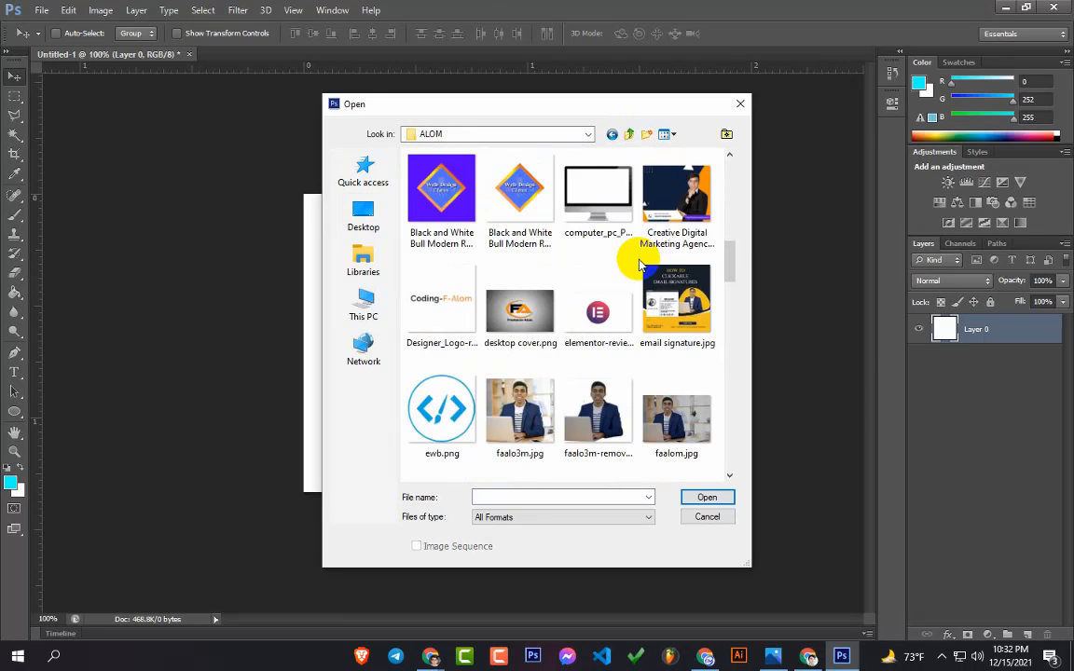
scroll(640, 266, "down", 2)
scroll(640, 266, "down", 4)
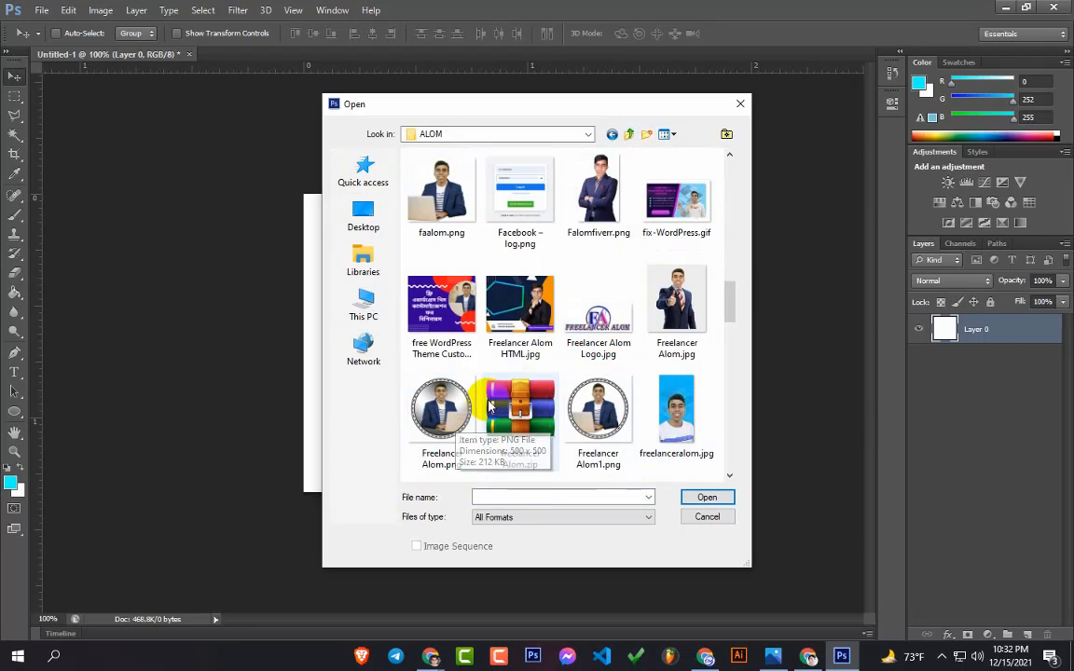
double_click(585, 391)
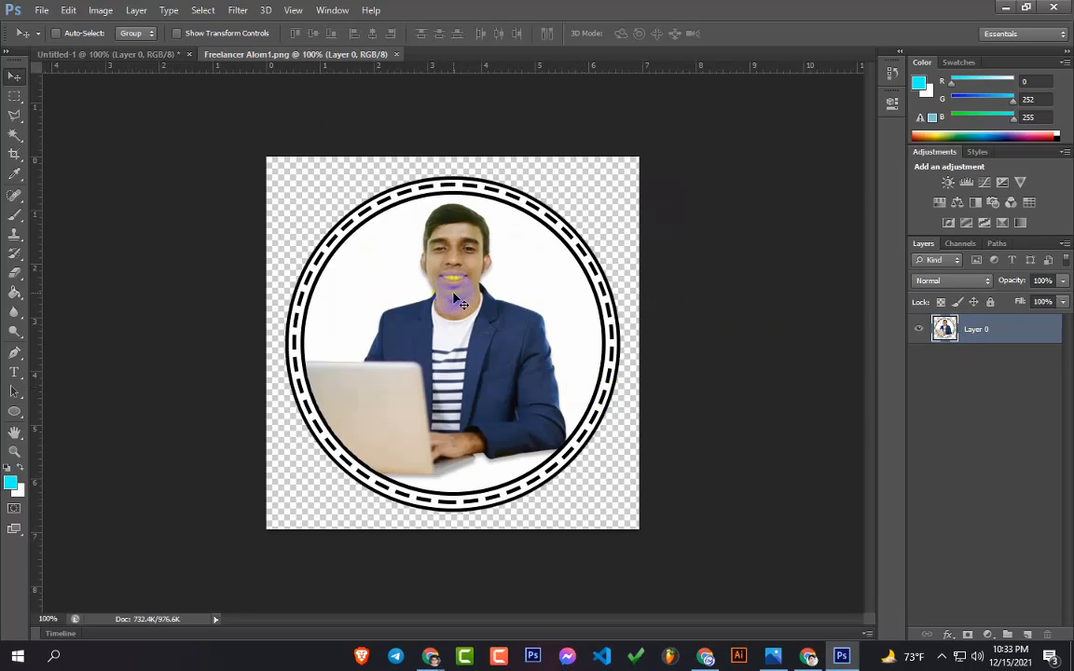
Bring the round photo into Untitled-1 and scale it to about 78% on the canvas
left_click_drag(448, 296, 475, 303)
key("ctrl+t")
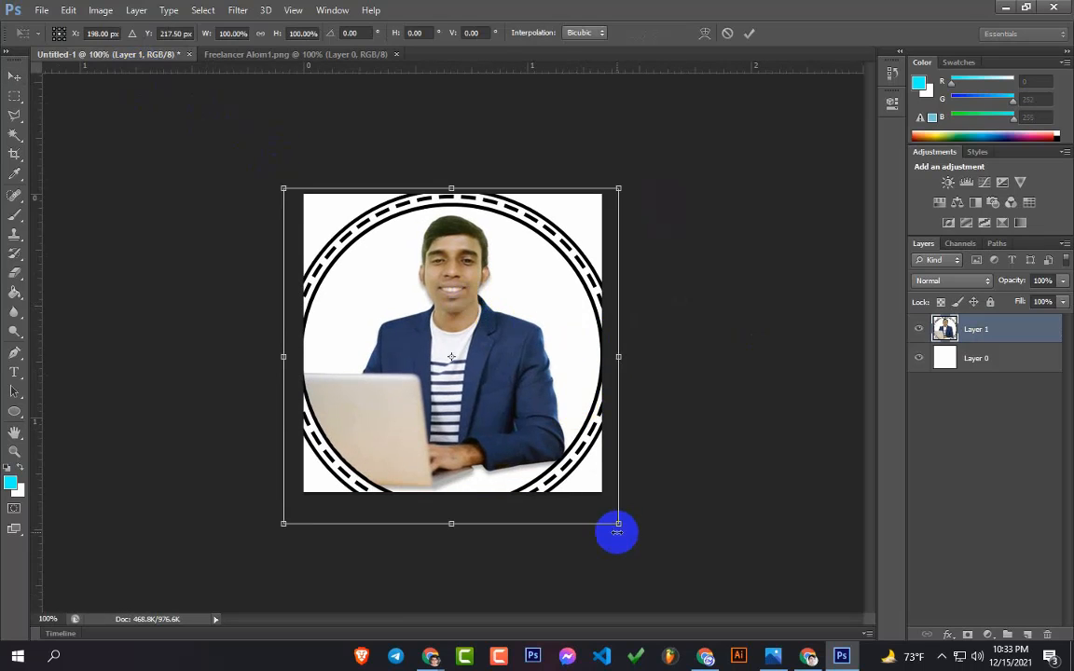
left_click_drag(617, 524, 482, 412)
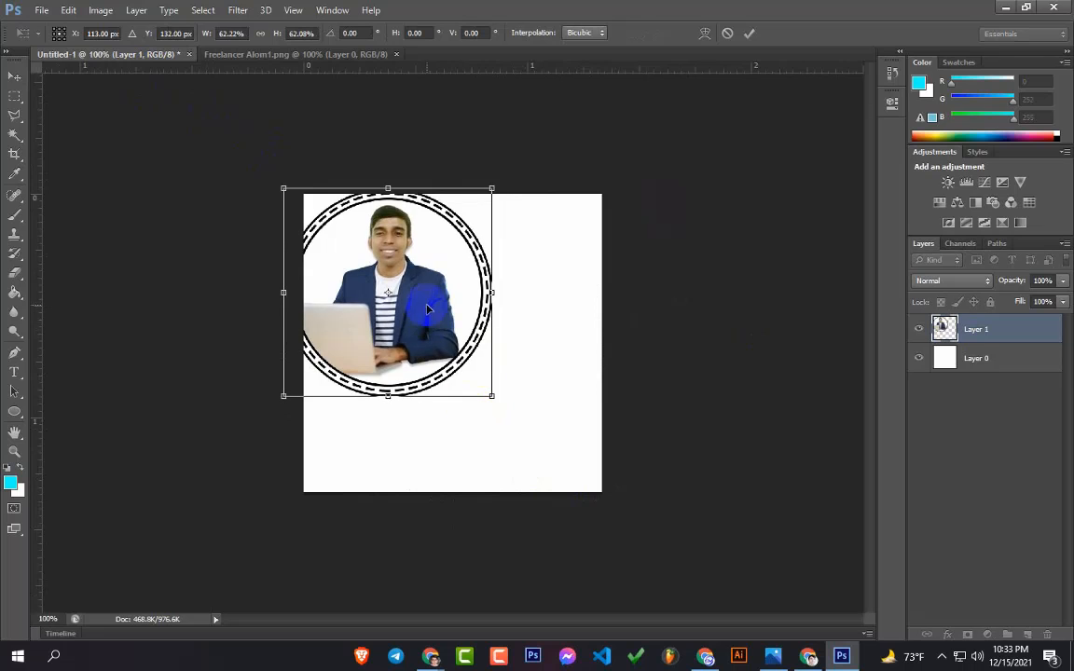
left_click_drag(429, 307, 448, 321)
left_click_drag(512, 402, 564, 457)
left_click_drag(491, 359, 501, 371)
key("Return")
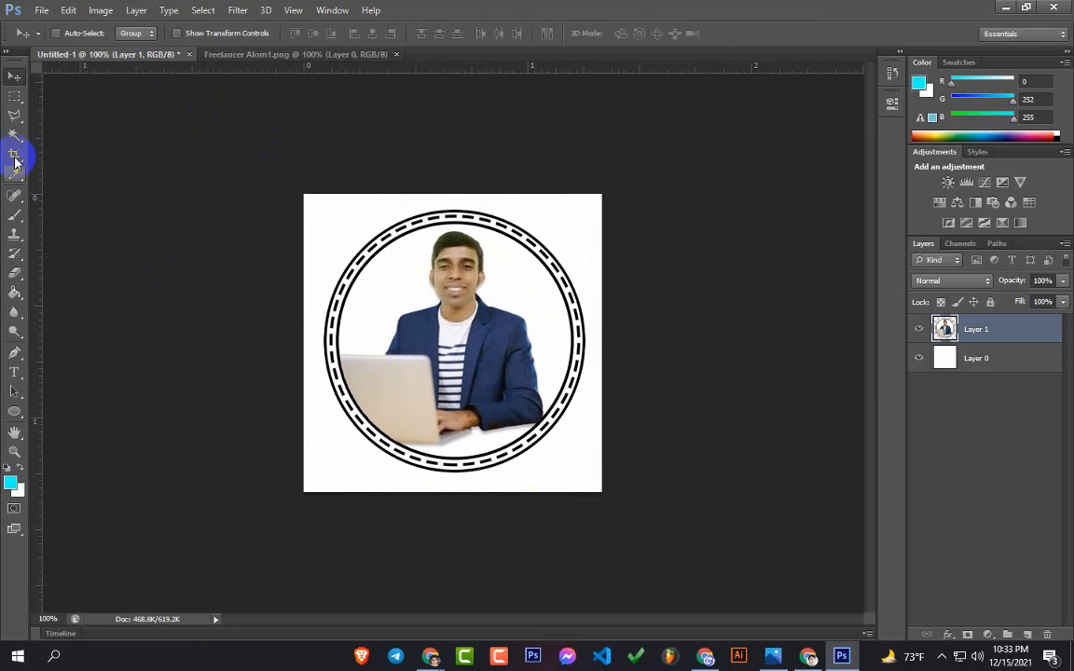
Centre the photo vertically and horizontally on the canvas, deselect, and hide white Layer 0
left_click(14, 97)
left_click_drag(291, 172, 628, 498)
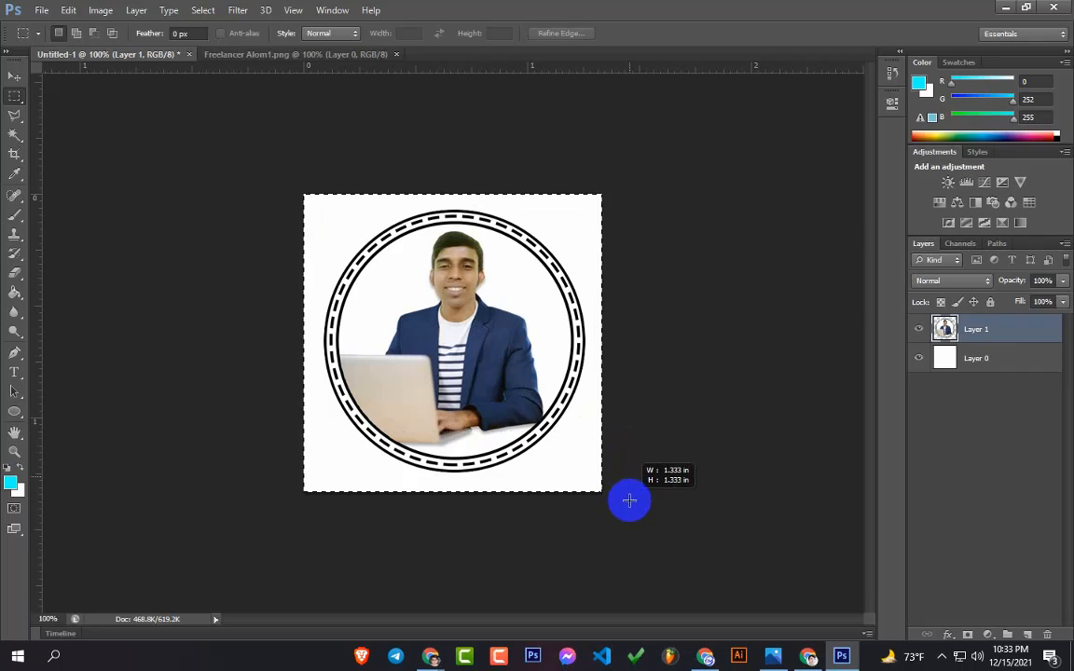
left_click(14, 76)
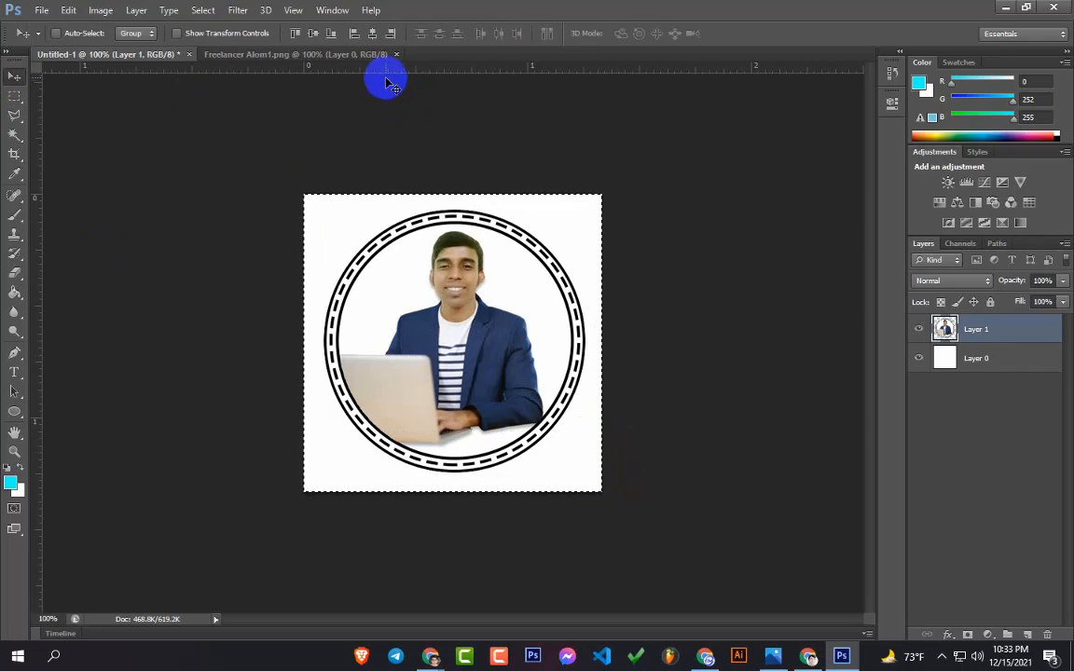
left_click(314, 35)
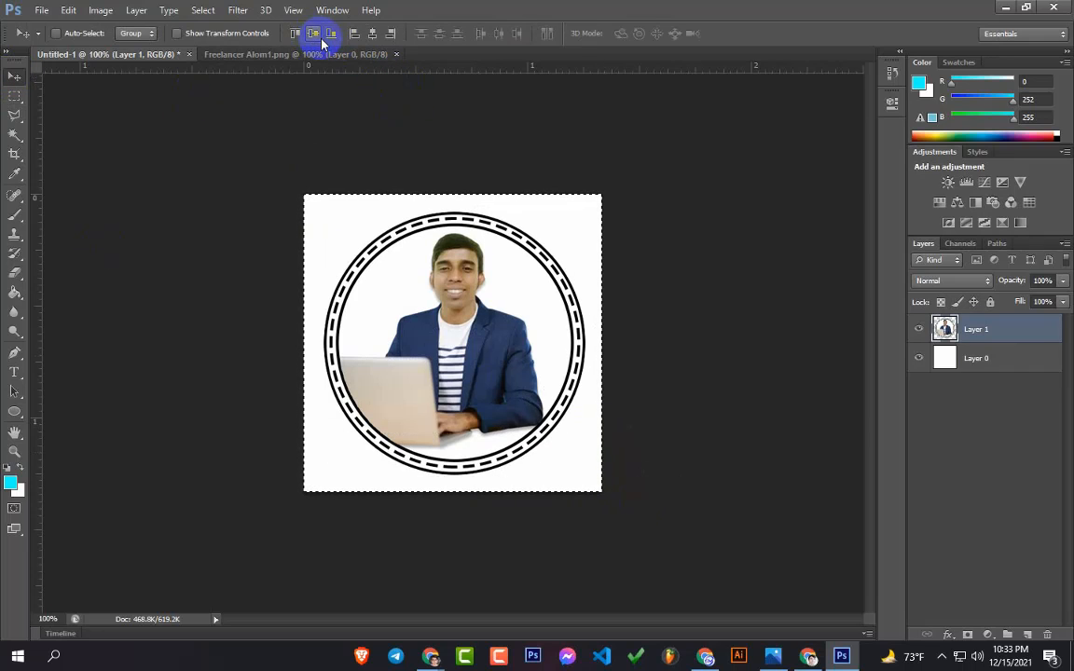
left_click(372, 35)
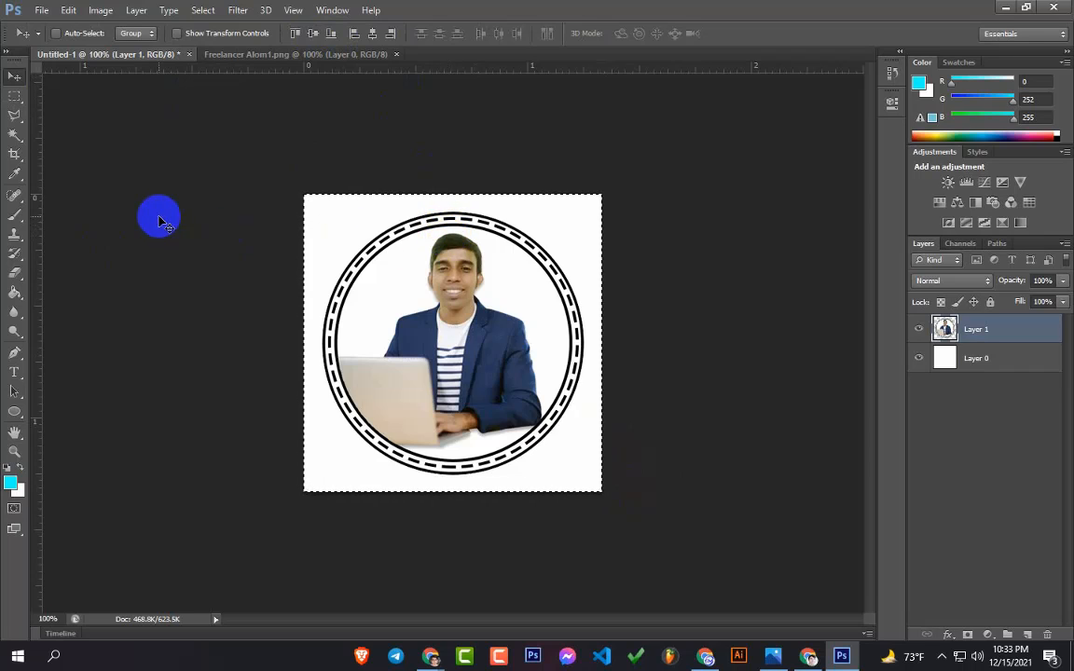
key("ctrl+d")
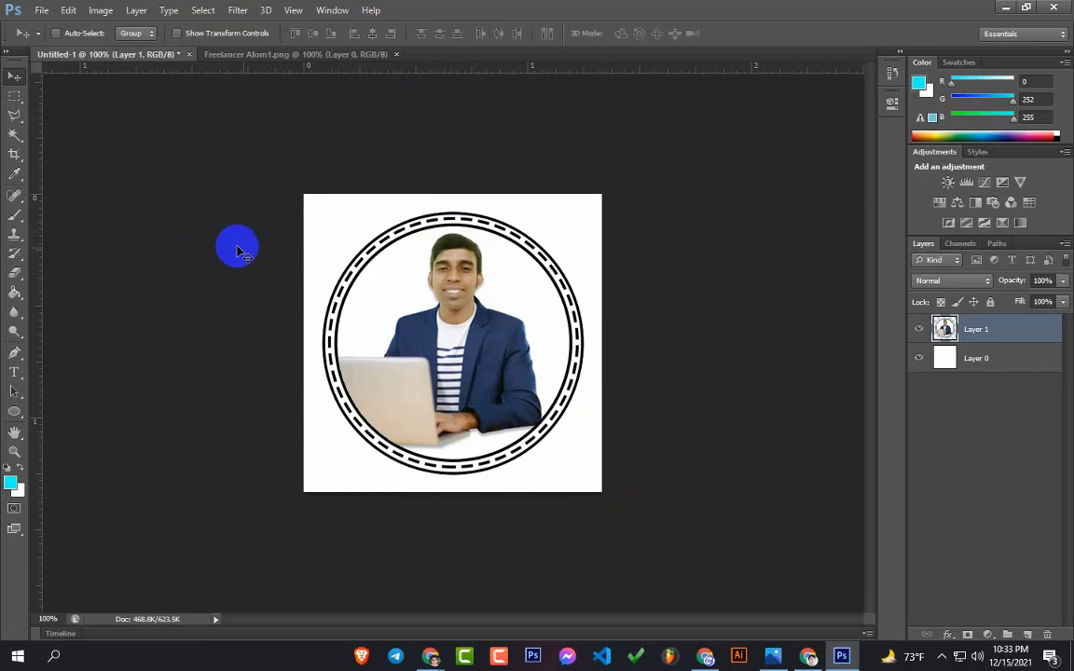
left_click(918, 359)
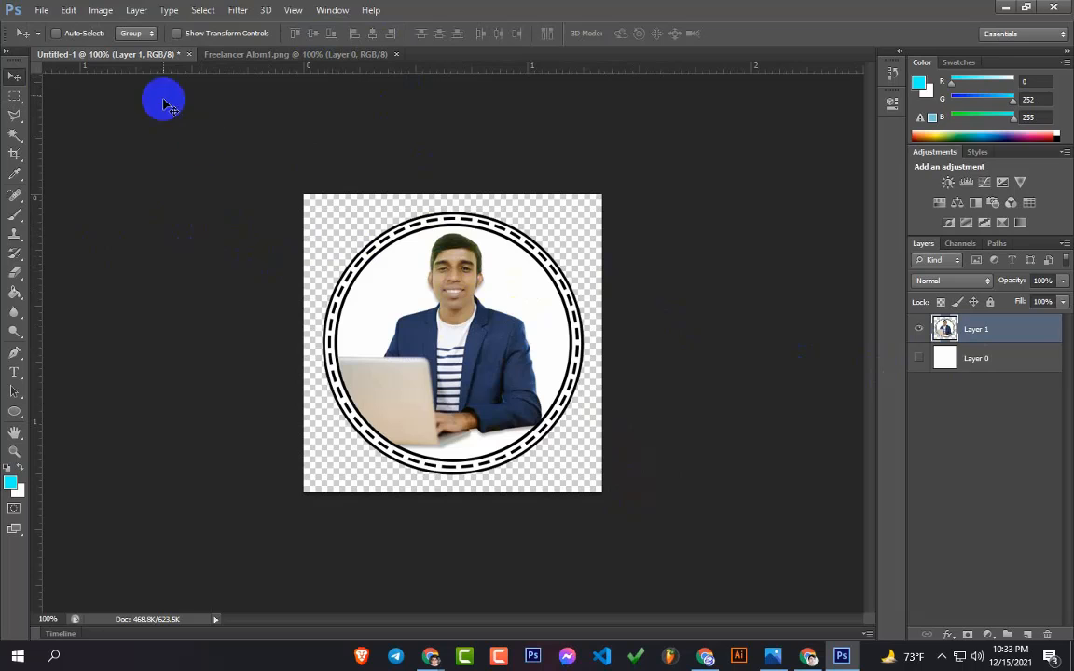
left_click(42, 11)
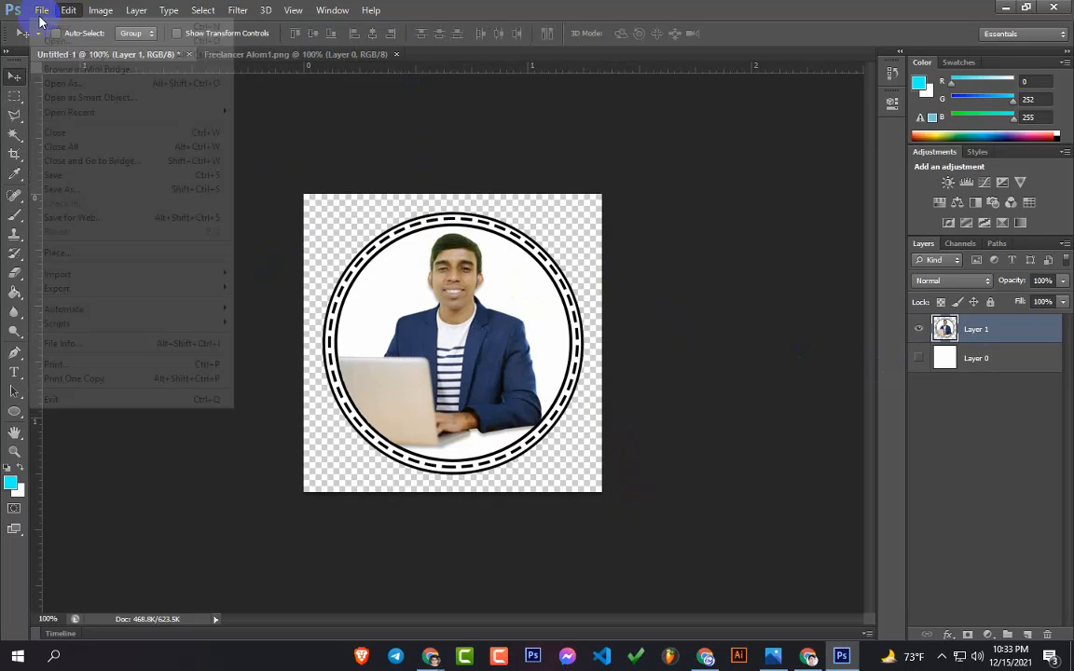
Save the image as logo.png in PNG format on the Desktop
left_click(89, 191)
left_click(642, 389)
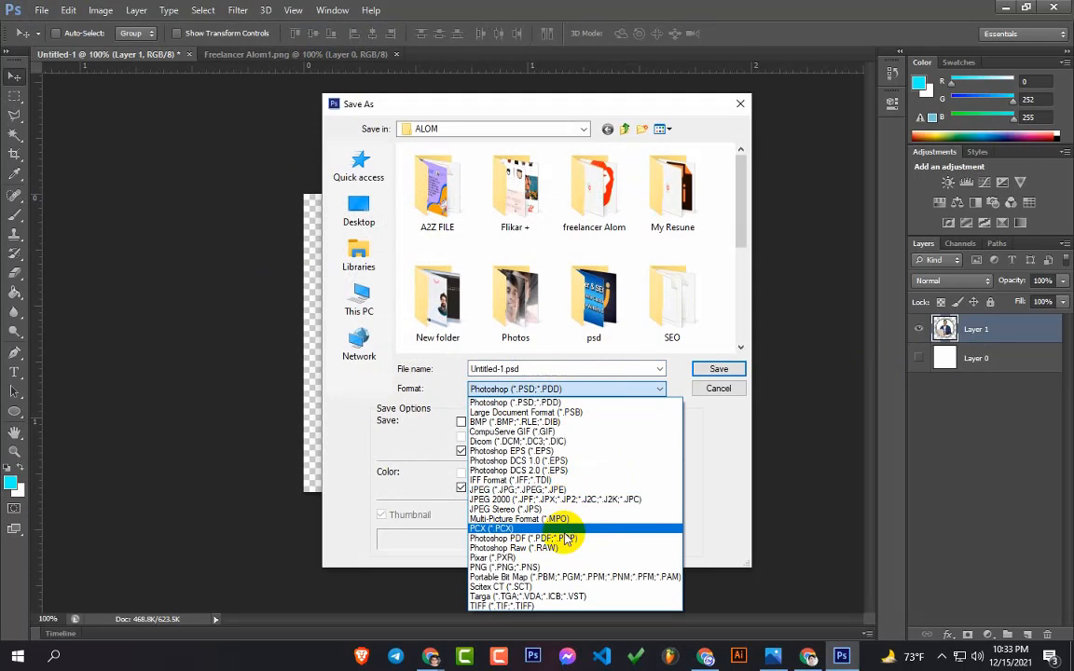
left_click(531, 567)
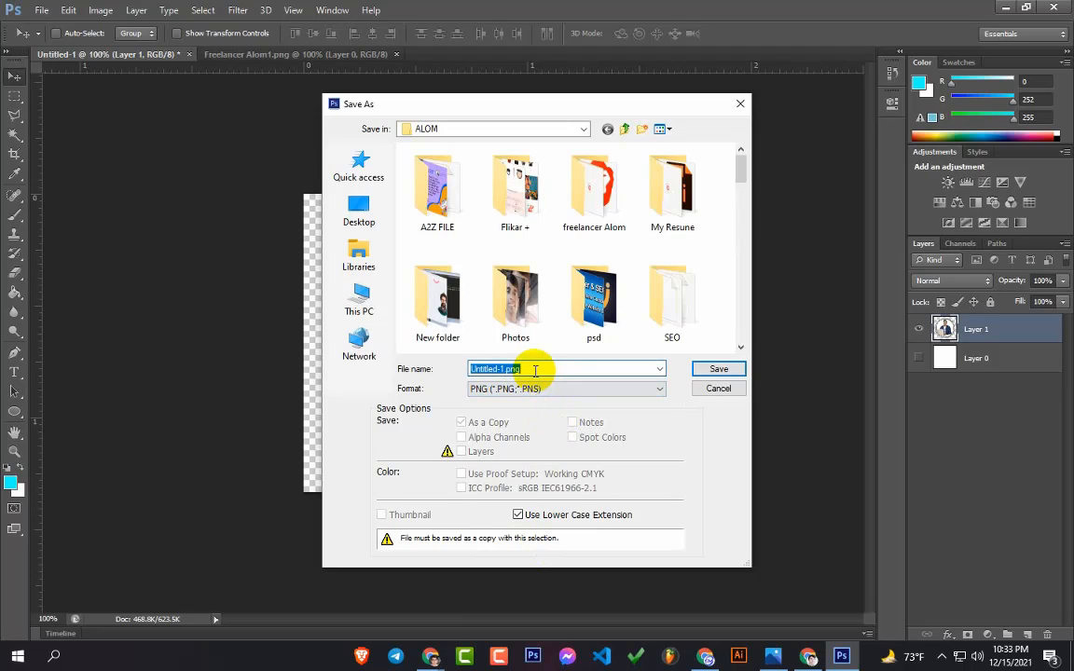
type("logo")
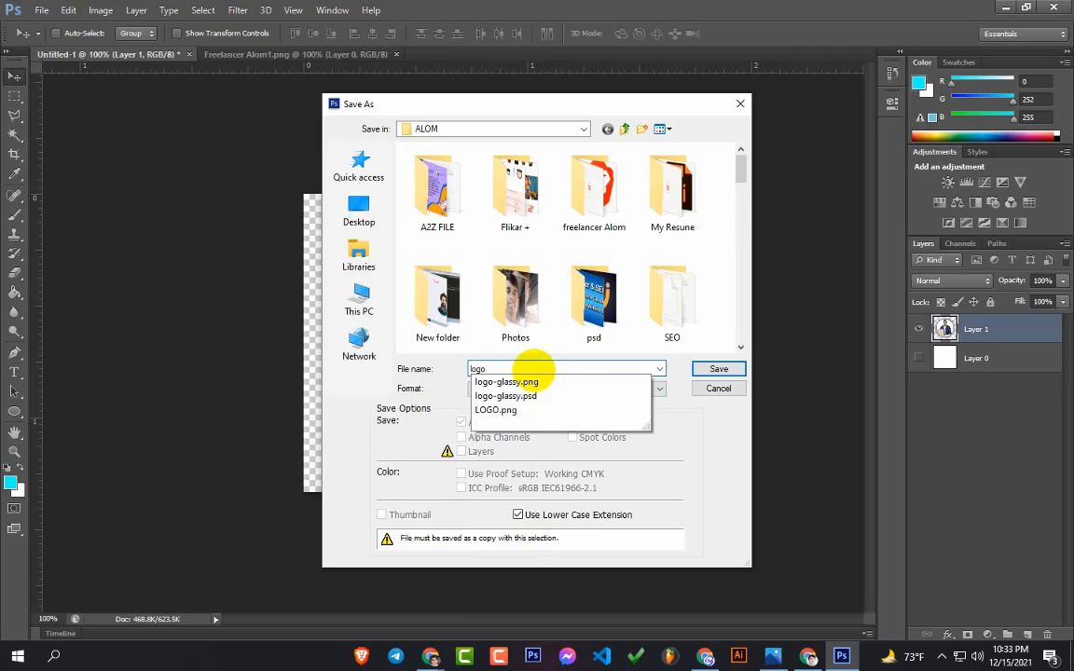
left_click(360, 209)
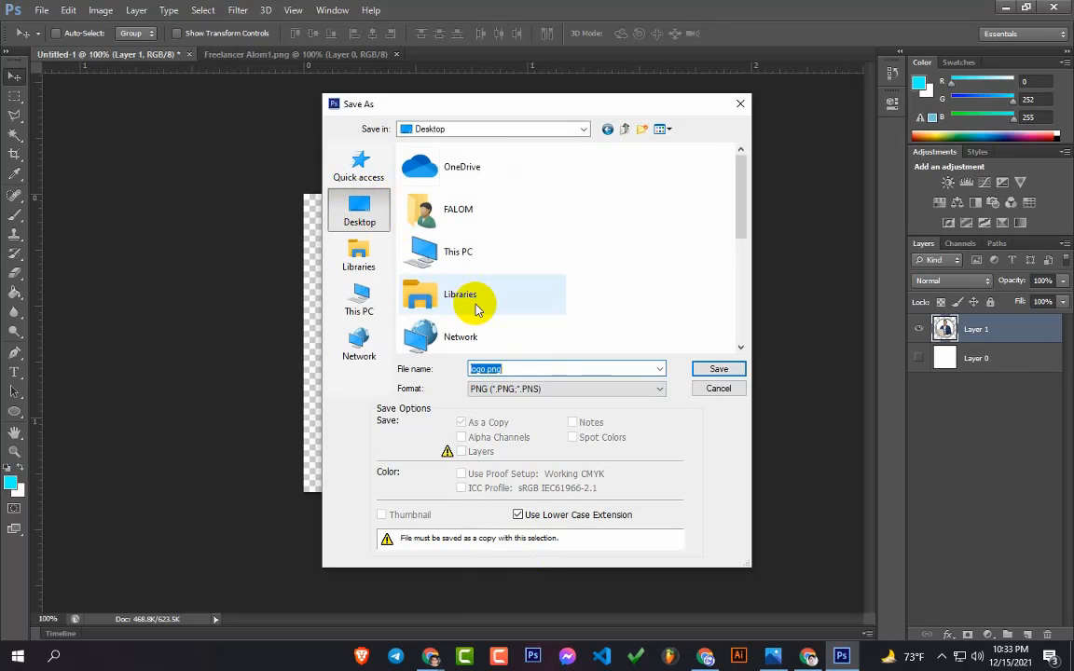
scroll(559, 299, "down", 5)
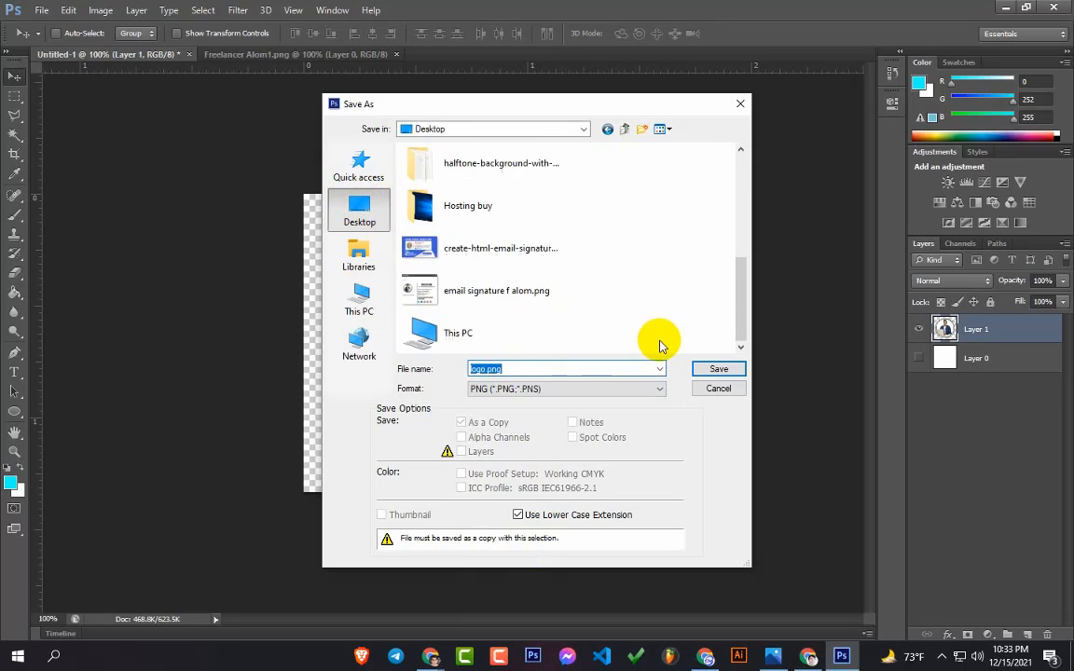
left_click(720, 370)
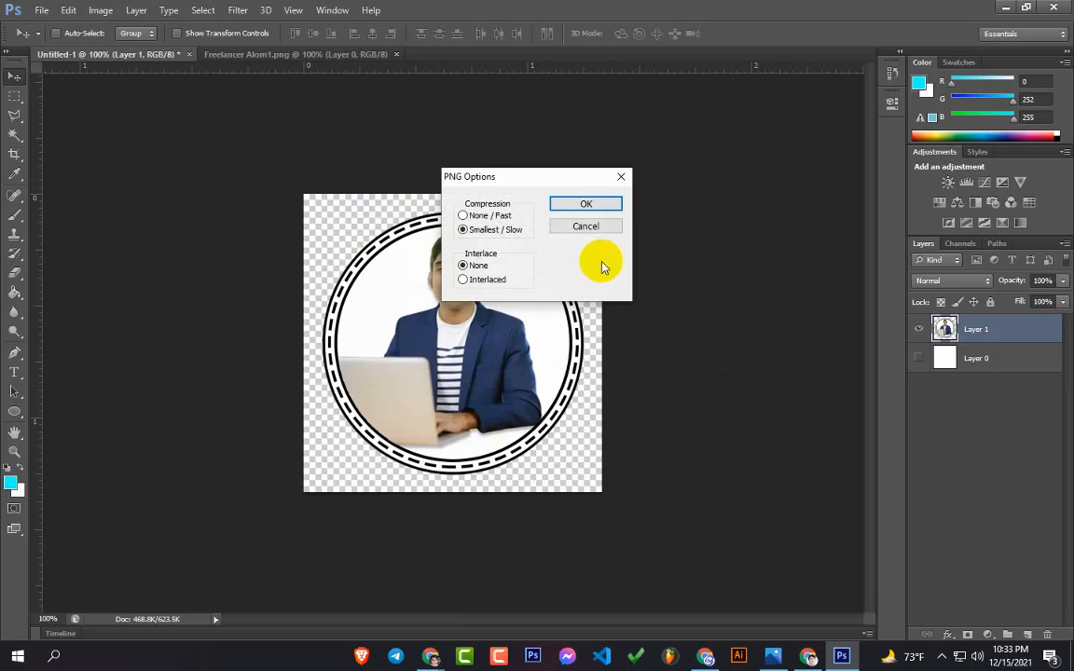
left_click(582, 205)
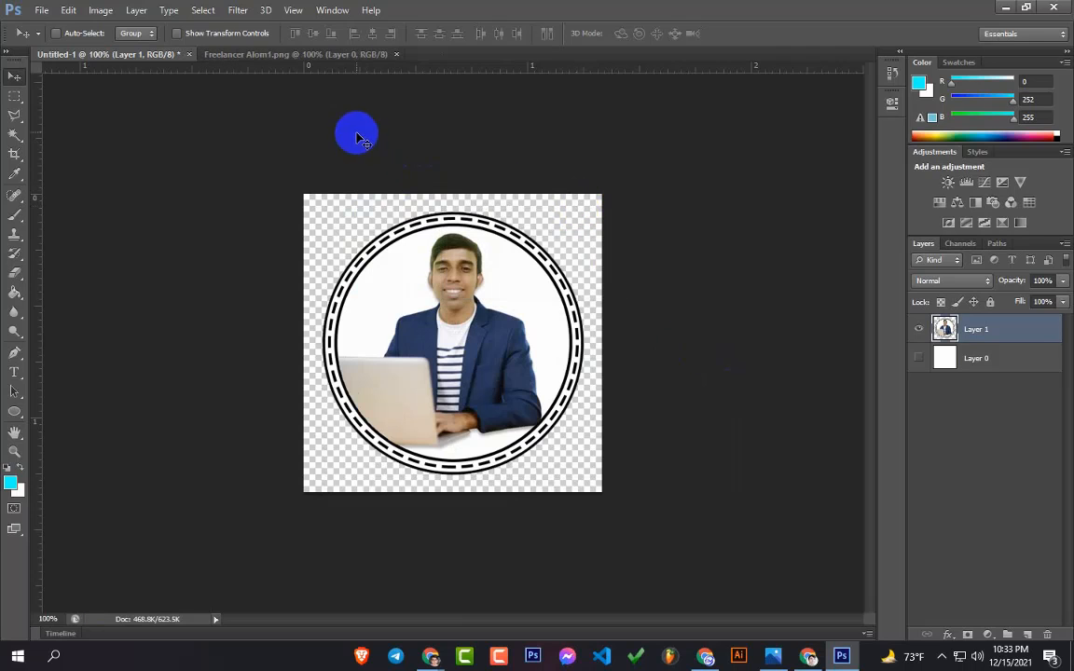
Close Freelancer Alom1.png and Untitled-1 without saving, then minimize Photoshop
left_click(318, 54)
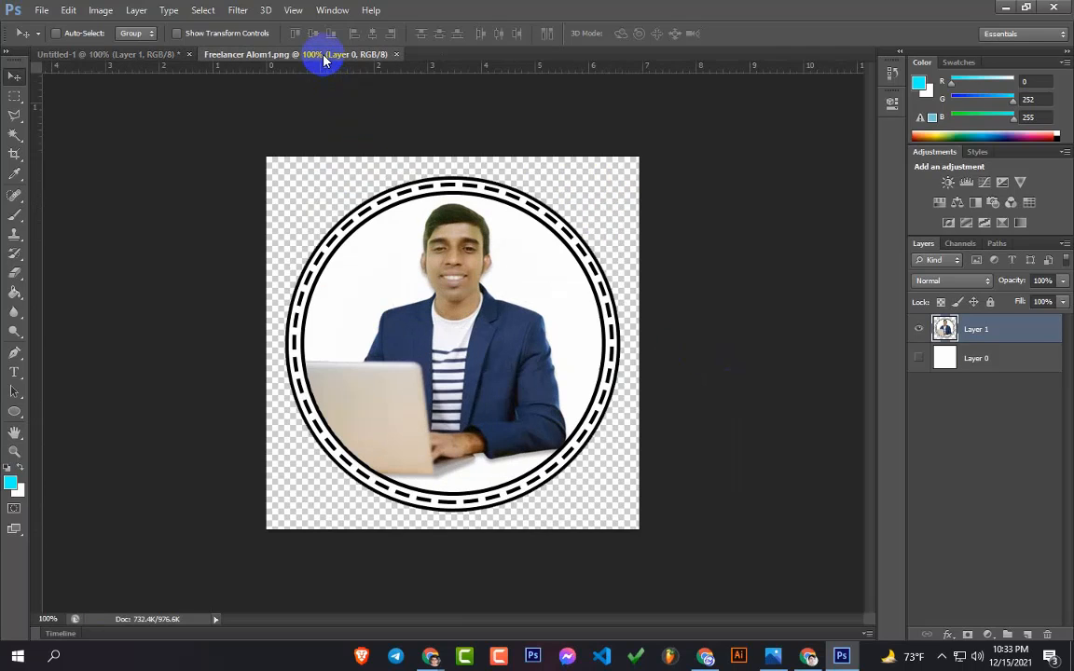
left_click(396, 54)
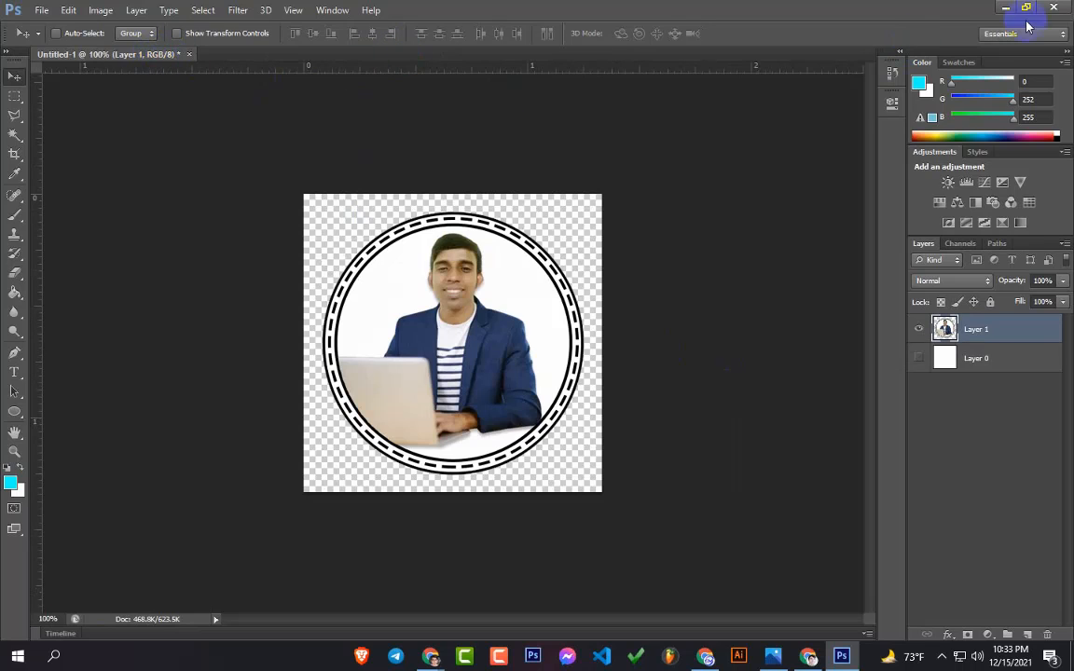
left_click(189, 54)
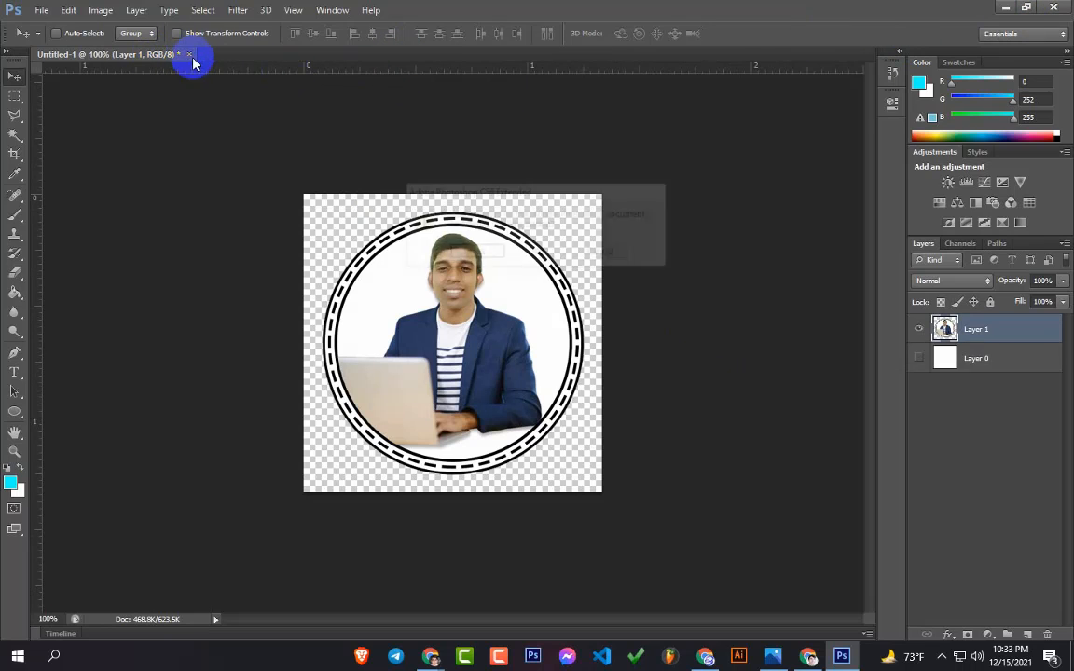
left_click(544, 252)
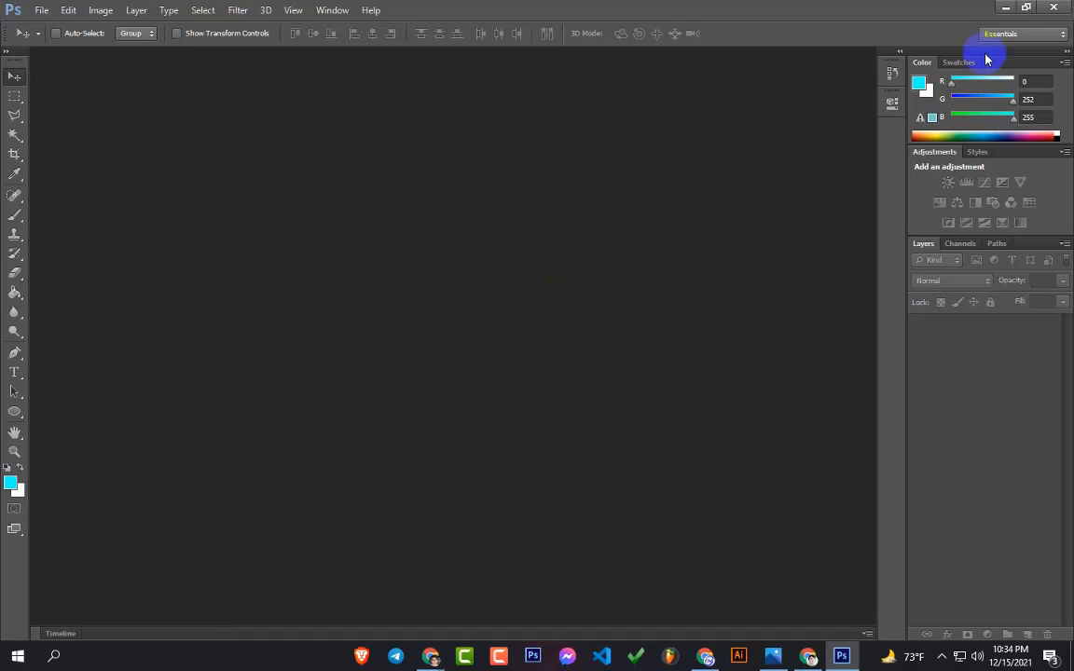
left_click(1014, 8)
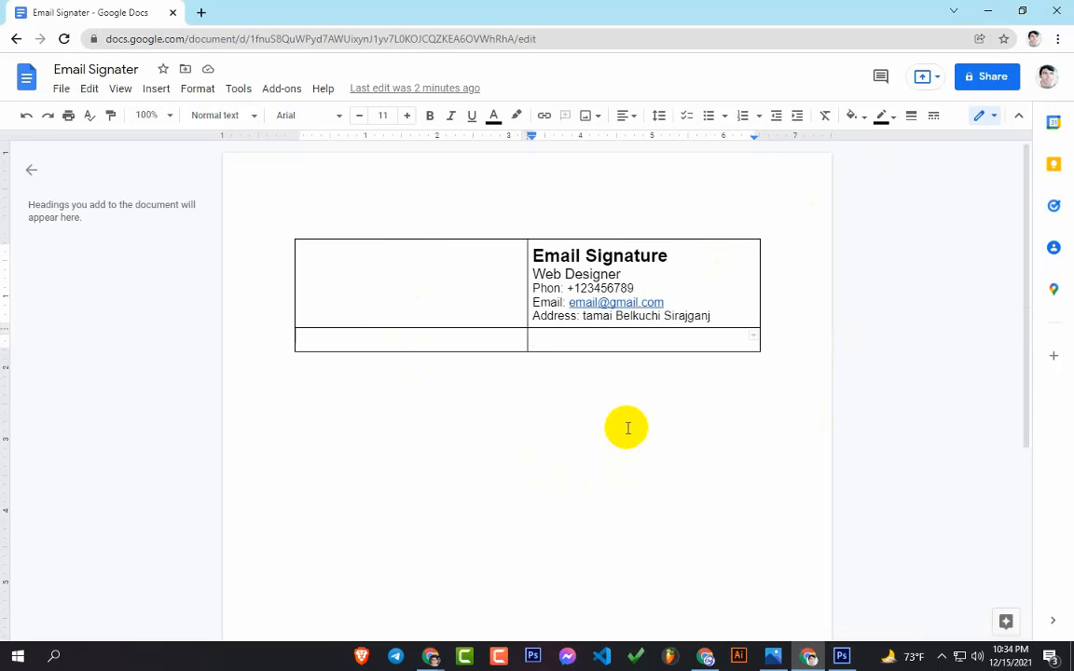
Clear the windows away, preview logo.png, and move its icon to the middle of the desktop
left_click(989, 12)
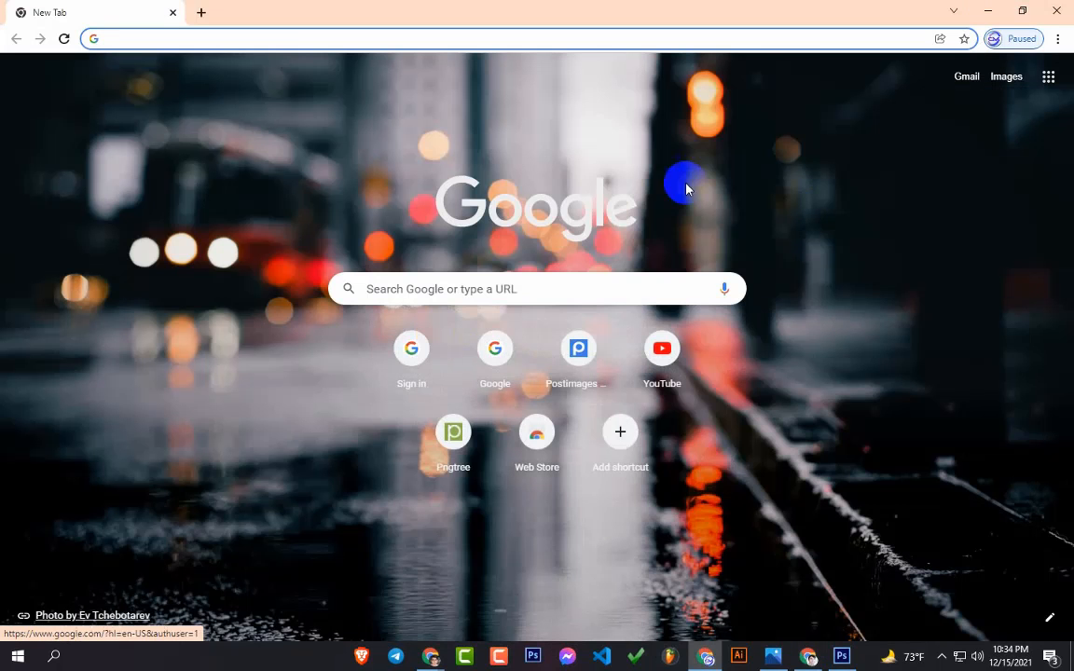
left_click(1056, 11)
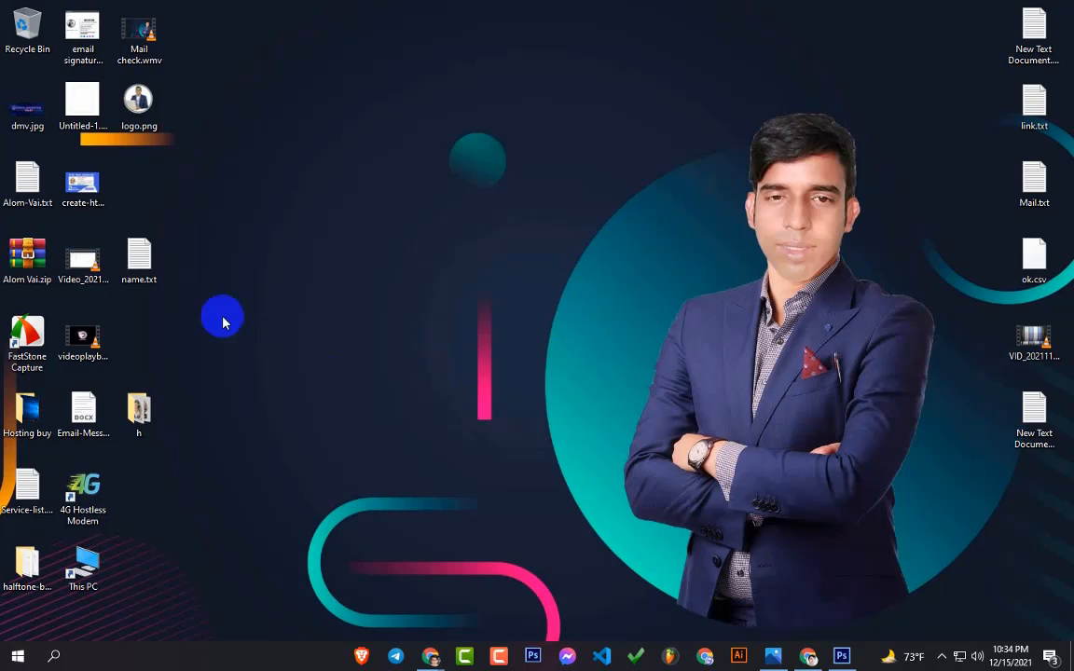
double_click(144, 114)
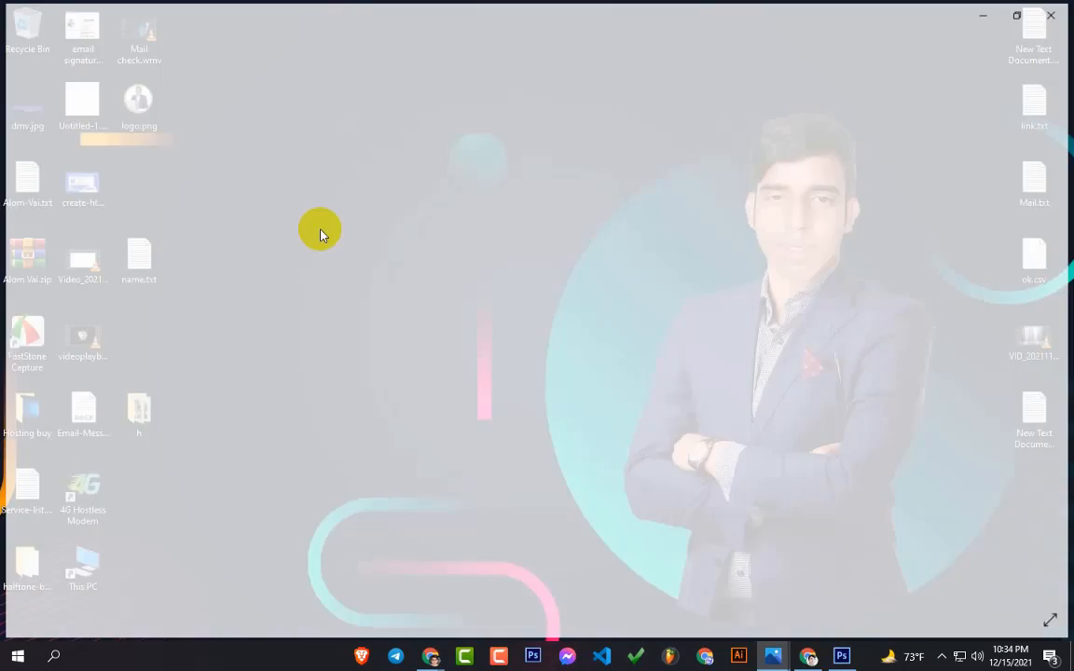
left_click(1049, 13)
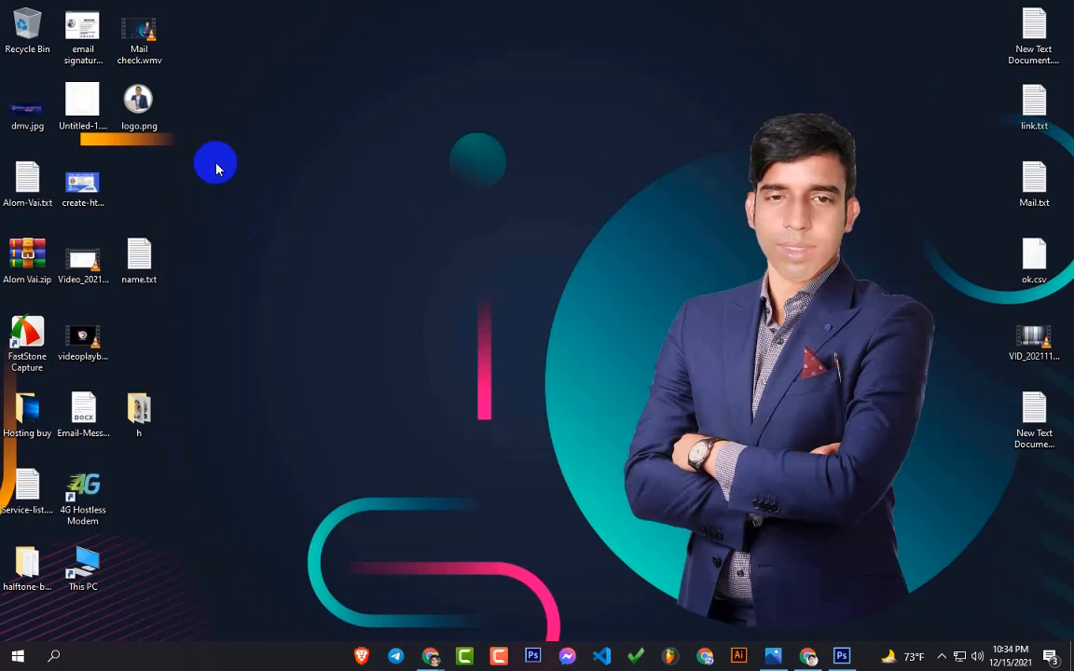
left_click_drag(142, 105, 485, 350)
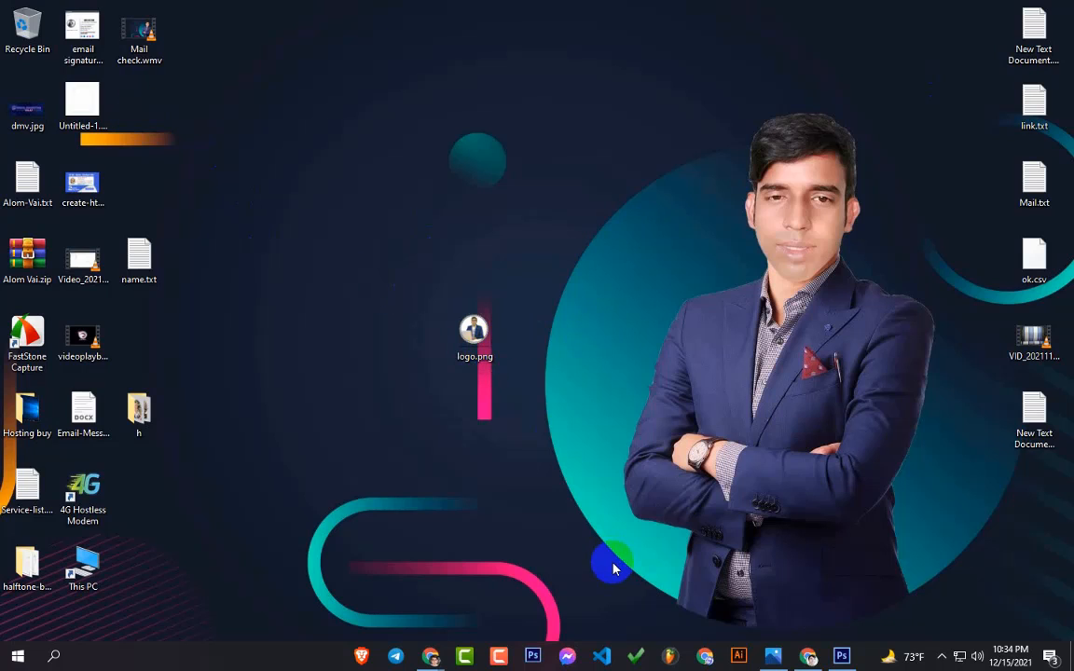
mouse_move(443, 644)
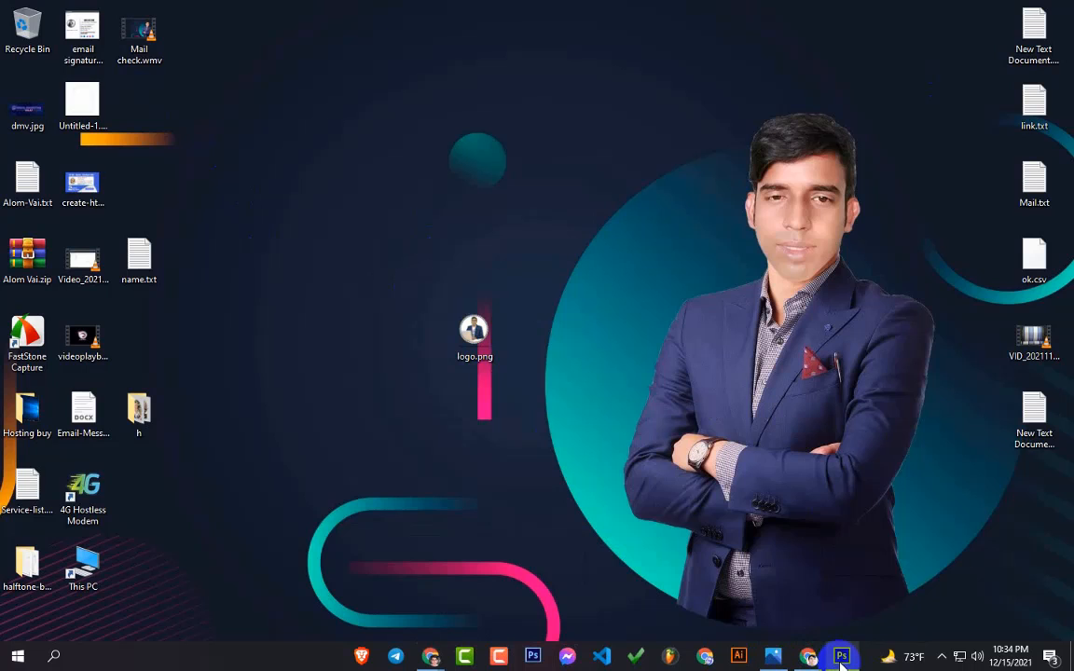
Upload logo.png from the Desktop into the top-left cell of the Email Signater table
left_click(807, 657)
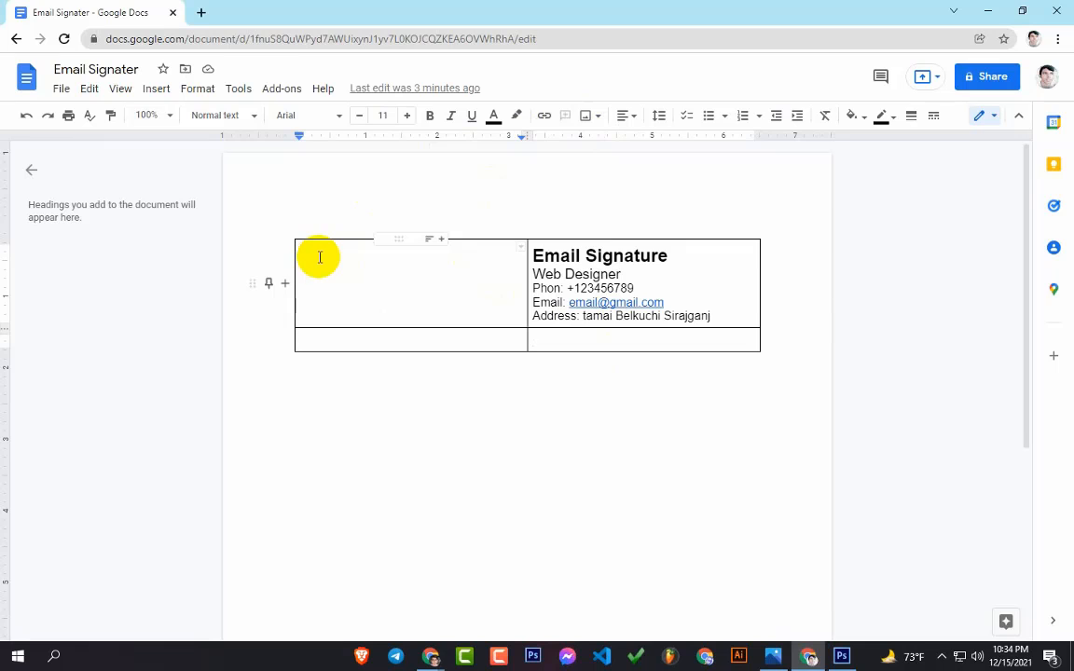
left_click(598, 121)
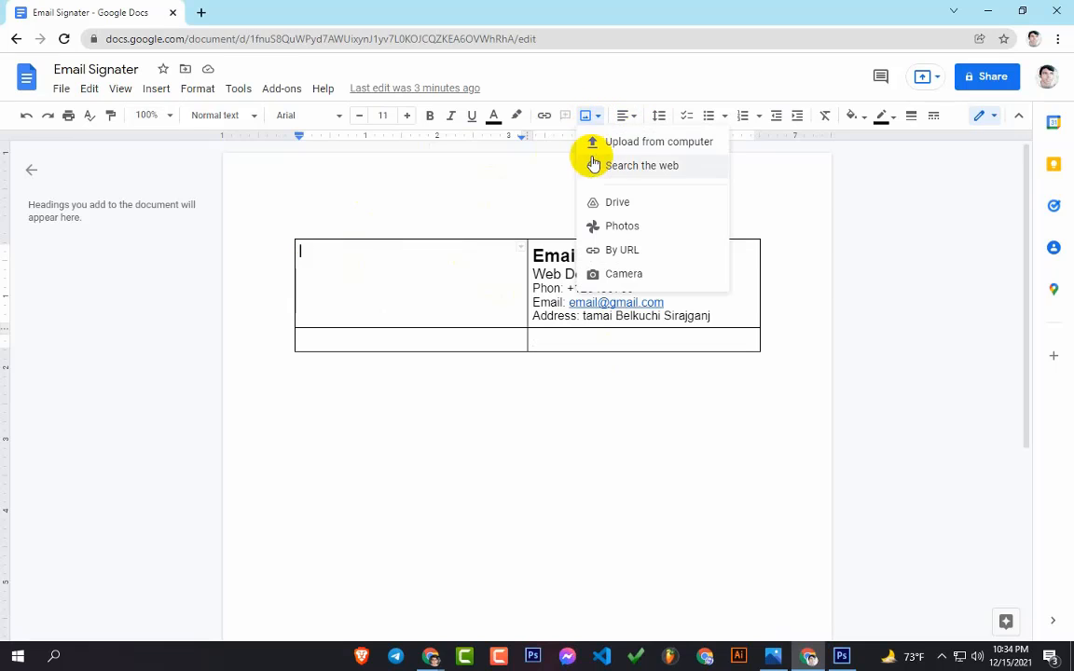
left_click(678, 151)
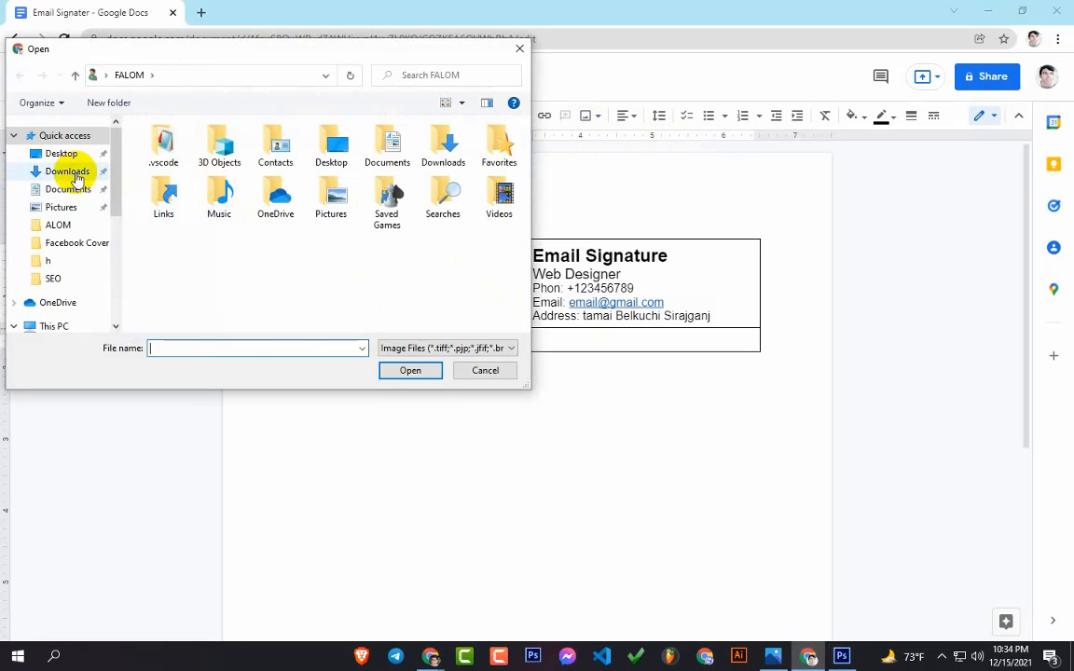
left_click(61, 154)
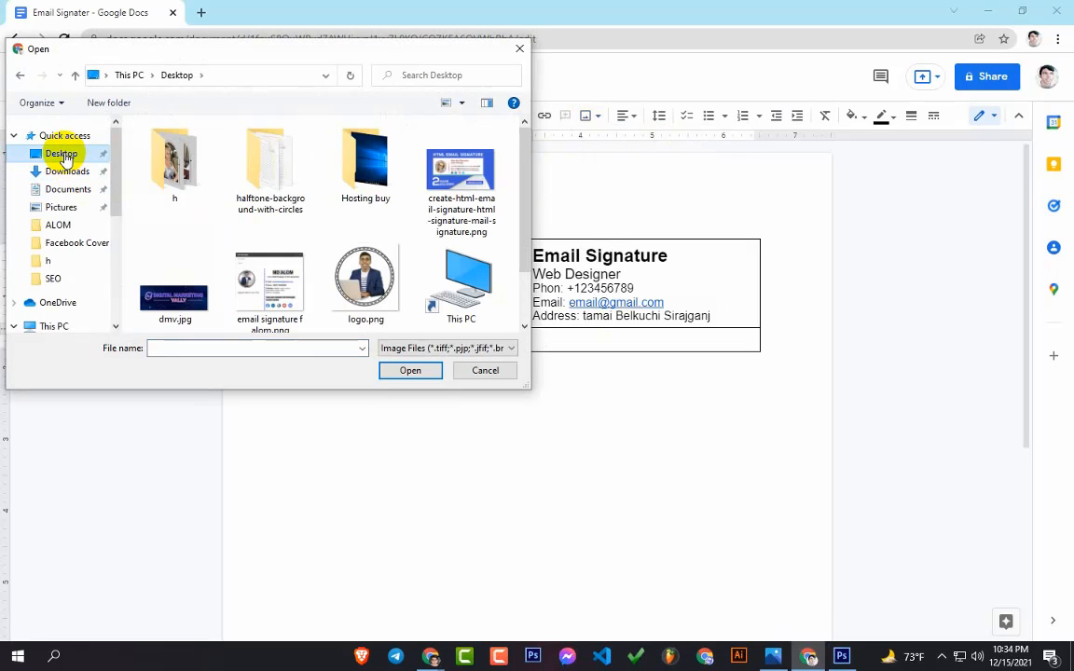
left_click(364, 284)
left_click(413, 373)
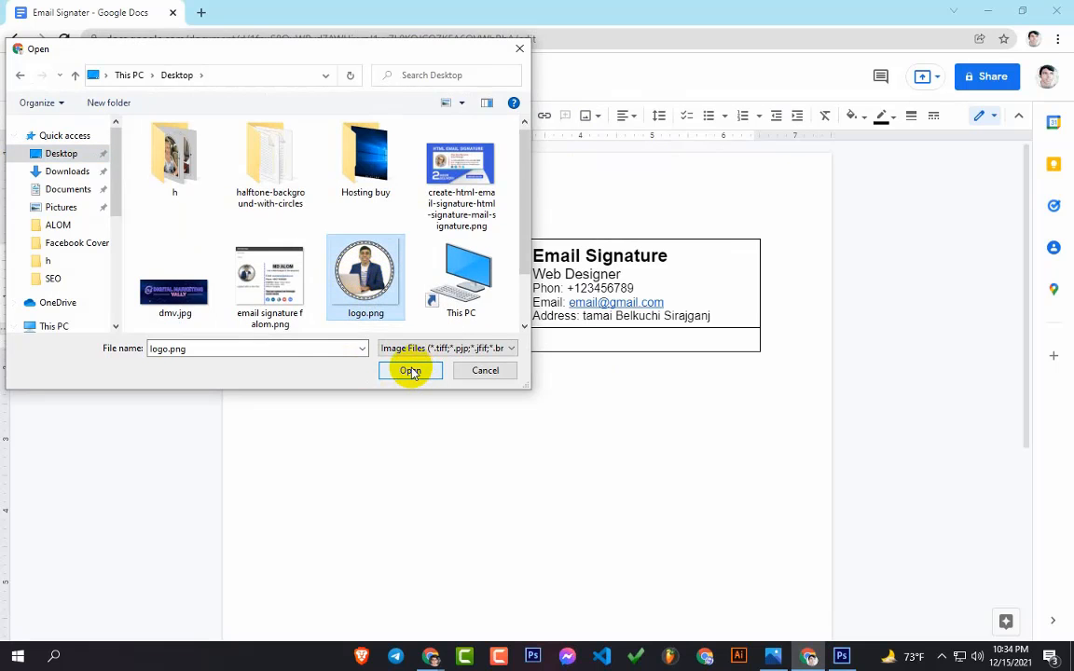
left_click(463, 349)
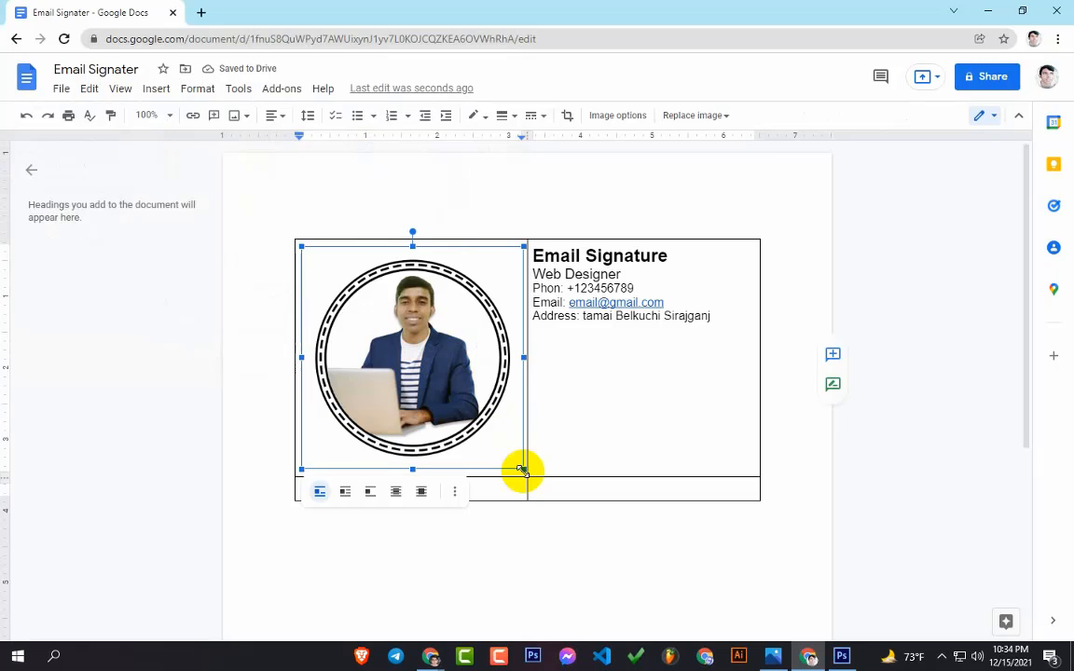
Shrink the round photo to a much smaller size and centre-align it in its cell
left_click_drag(522, 469, 403, 331)
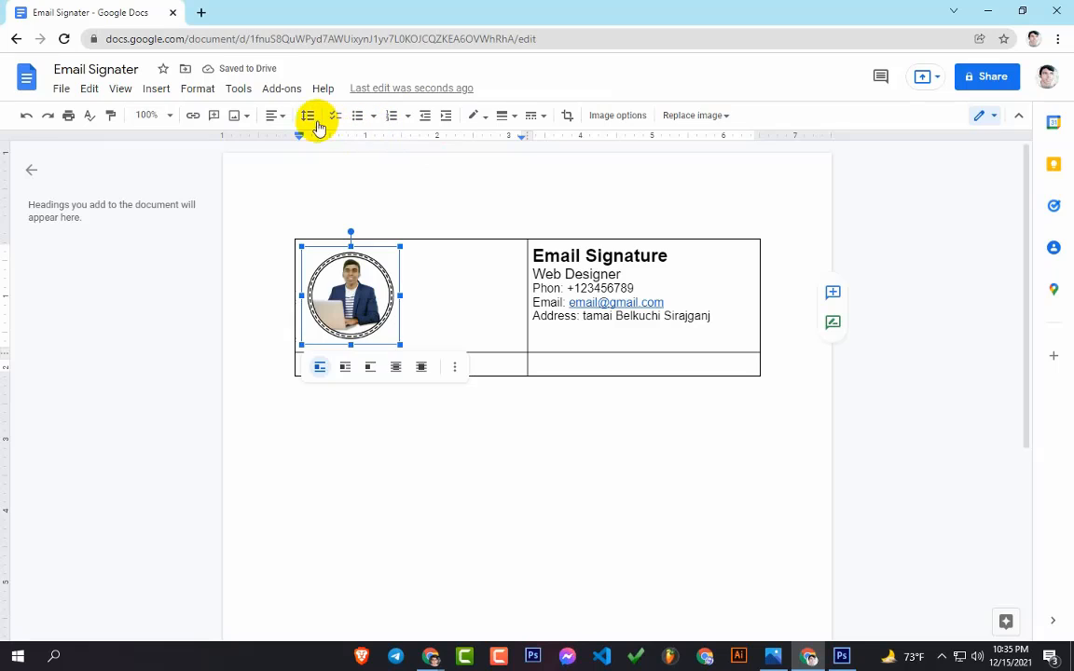
left_click(281, 119)
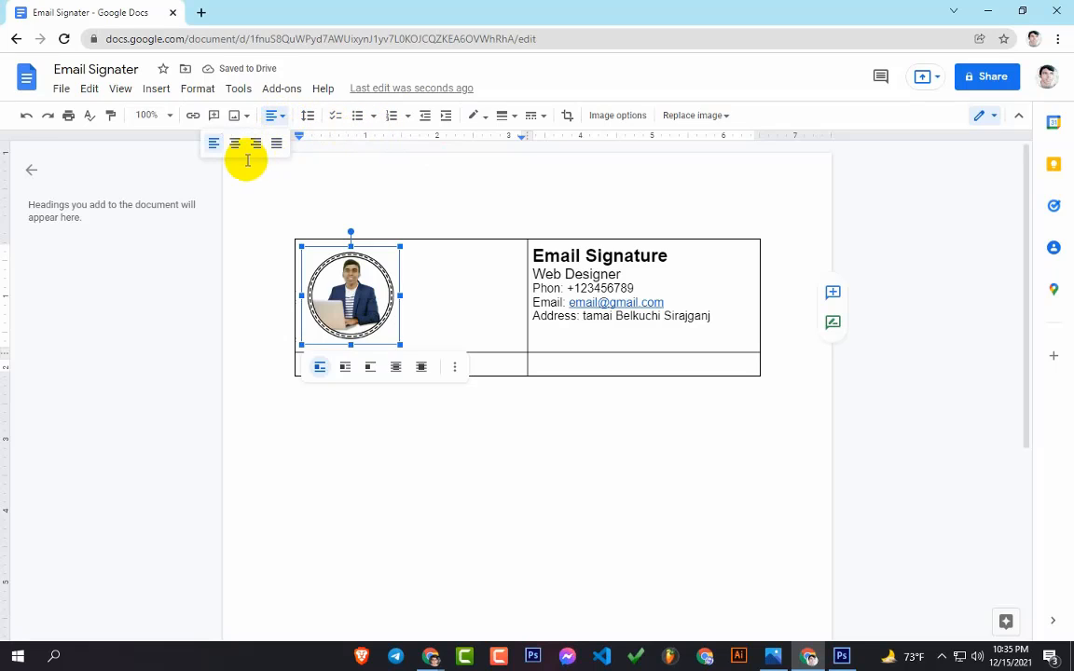
left_click(236, 145)
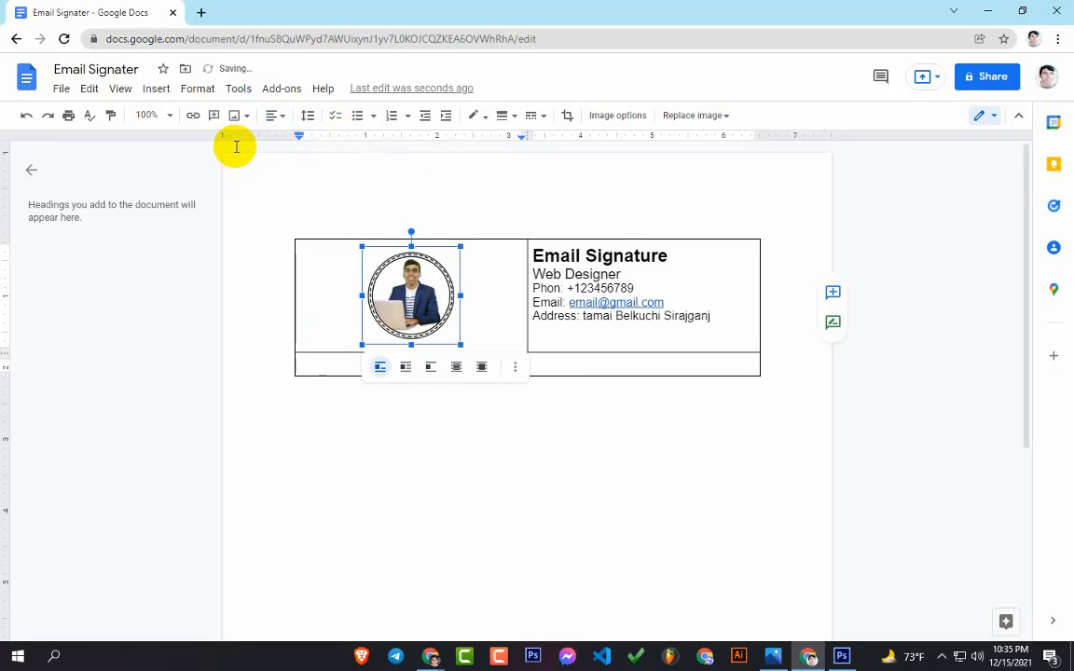
left_click(275, 116)
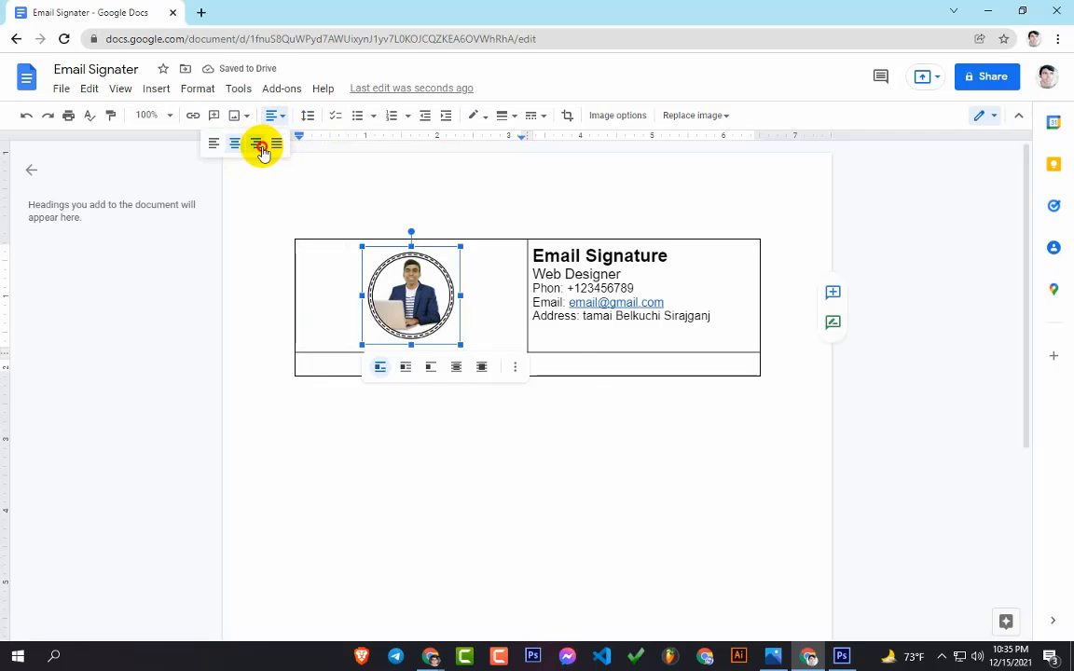
left_click(256, 145)
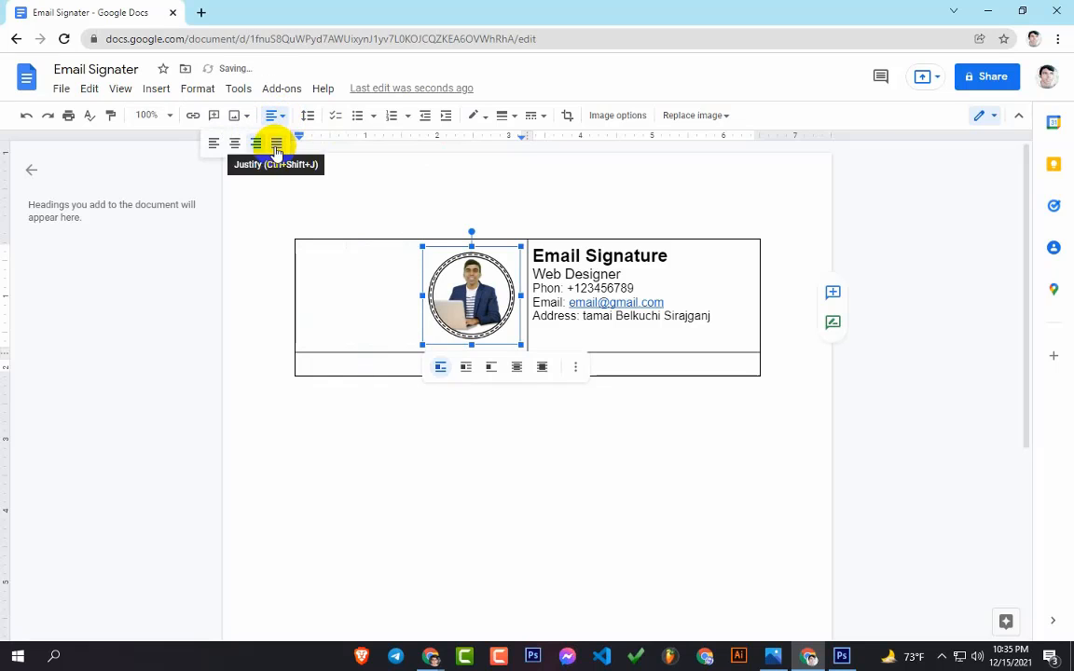
left_click(276, 144)
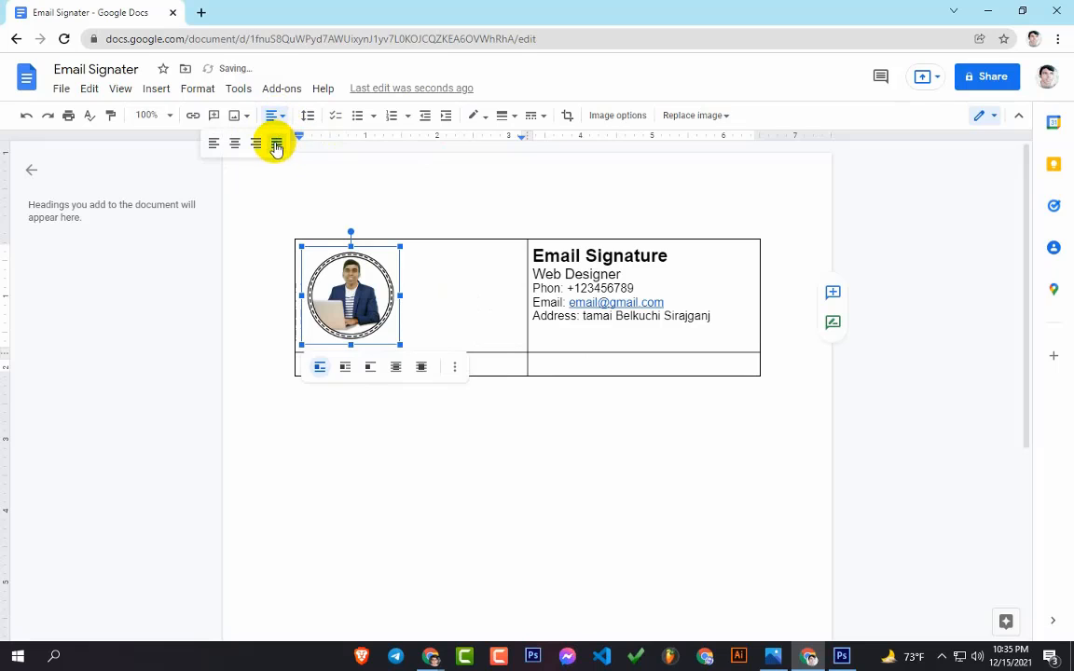
left_click(276, 147)
left_click(257, 144)
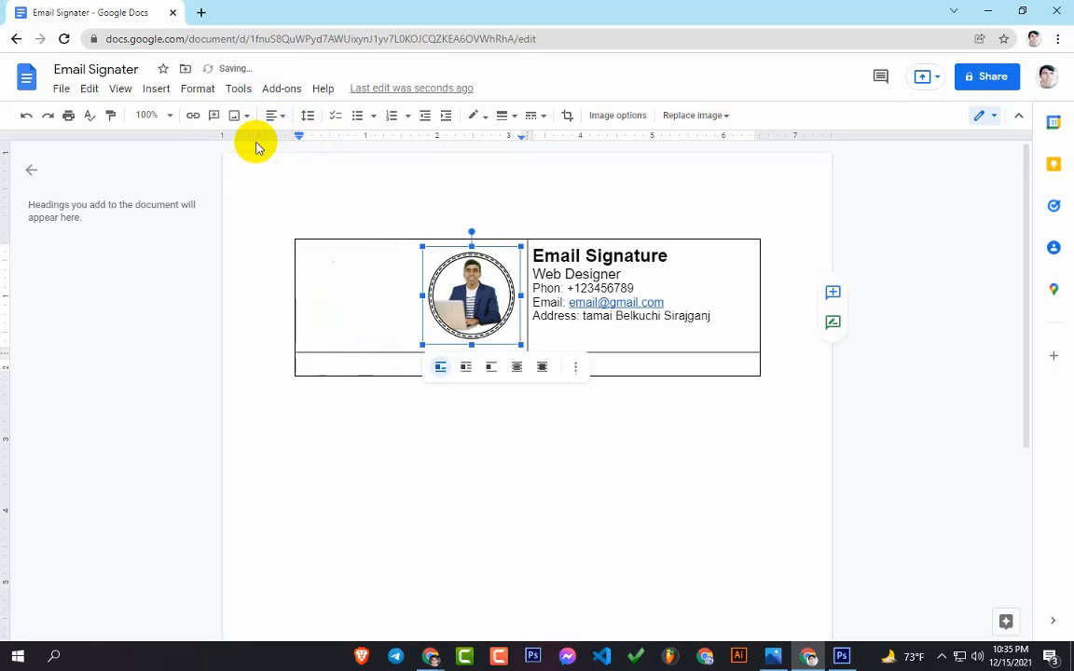
left_click(271, 116)
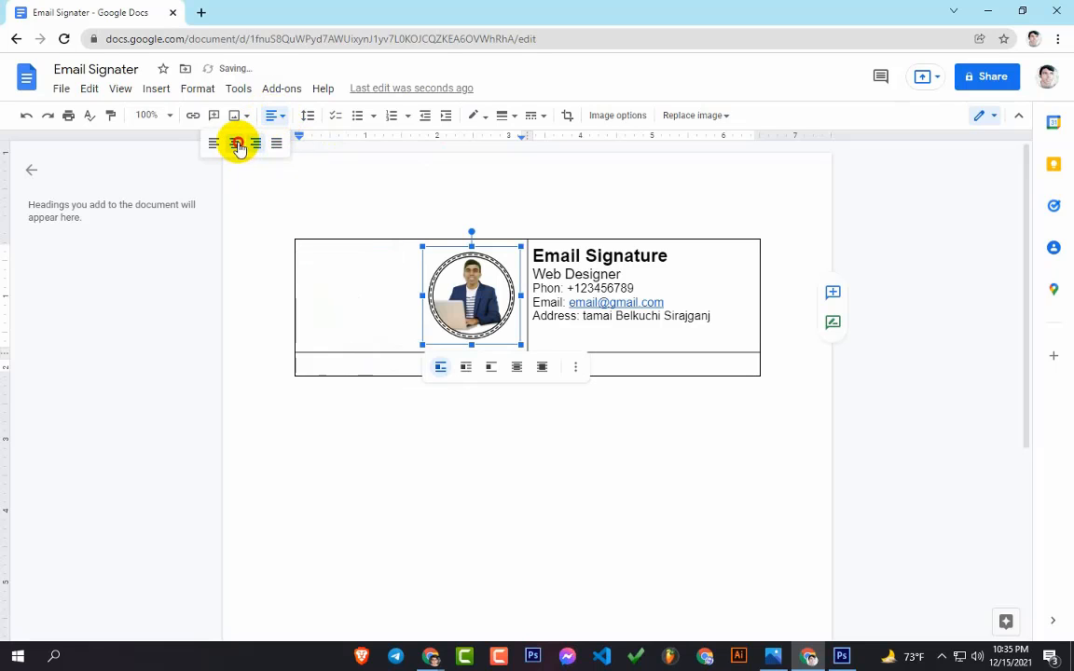
left_click(238, 145)
left_click(475, 291)
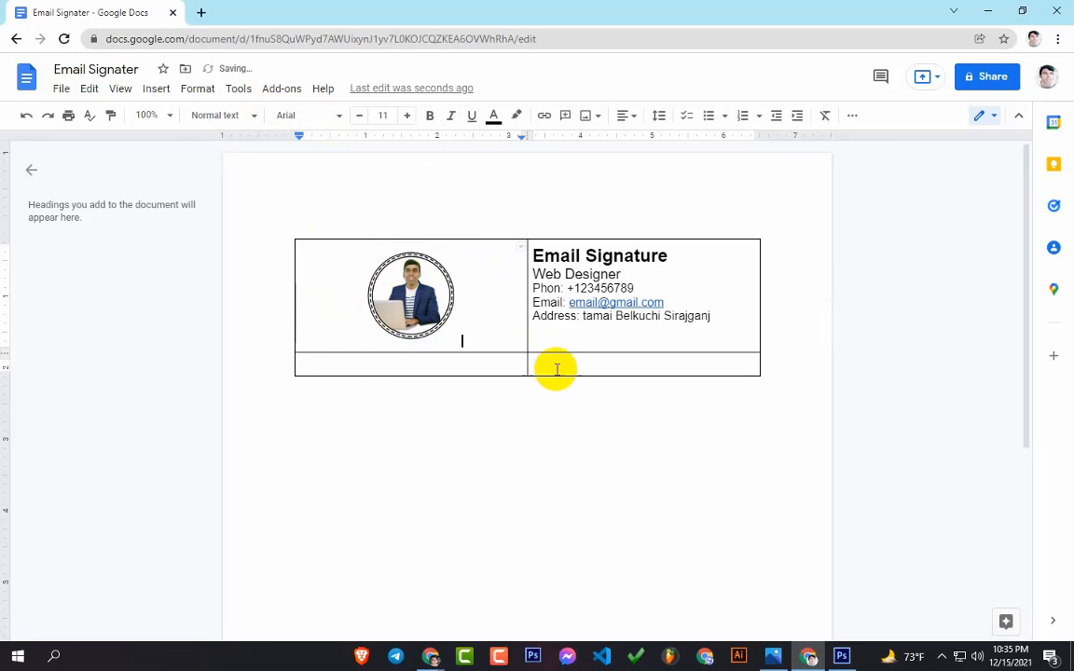
left_click(772, 660)
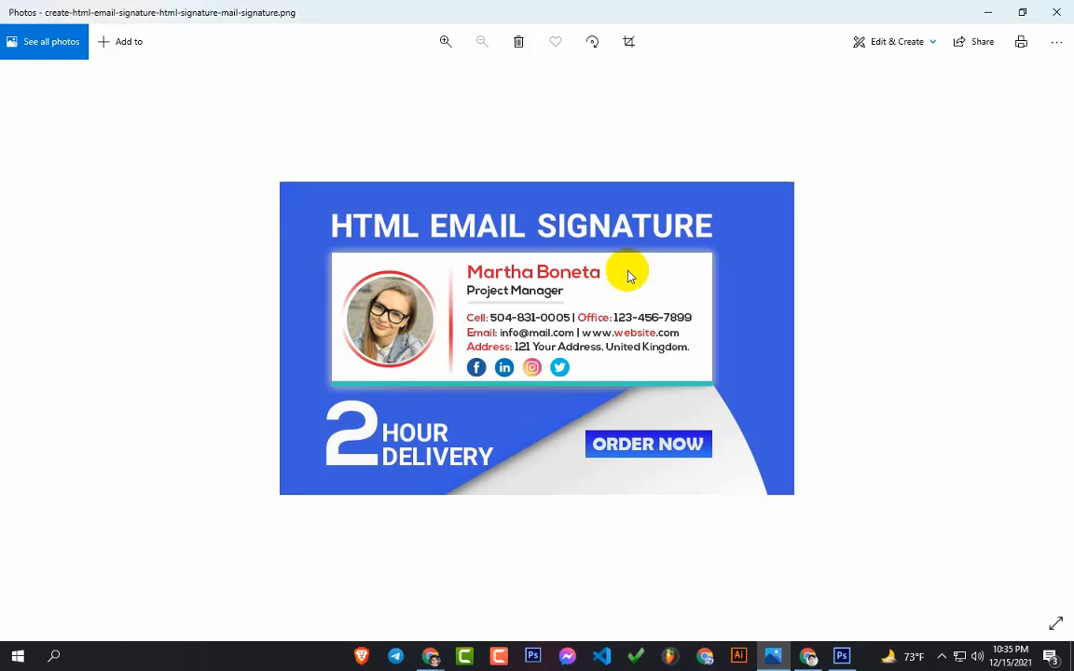
left_click(987, 16)
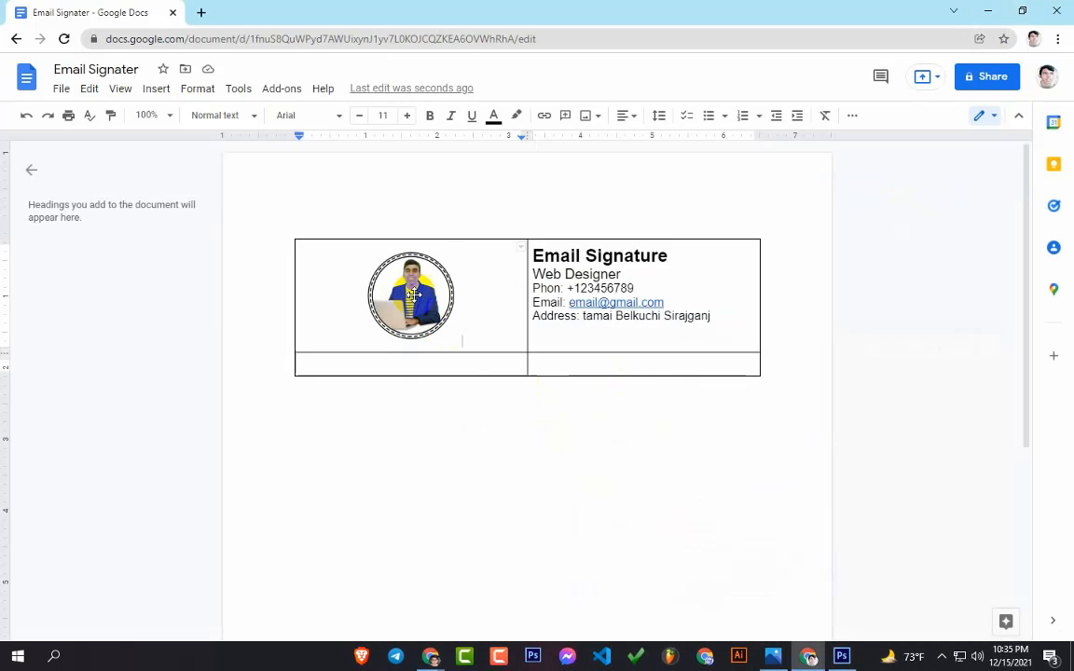
key("Down")
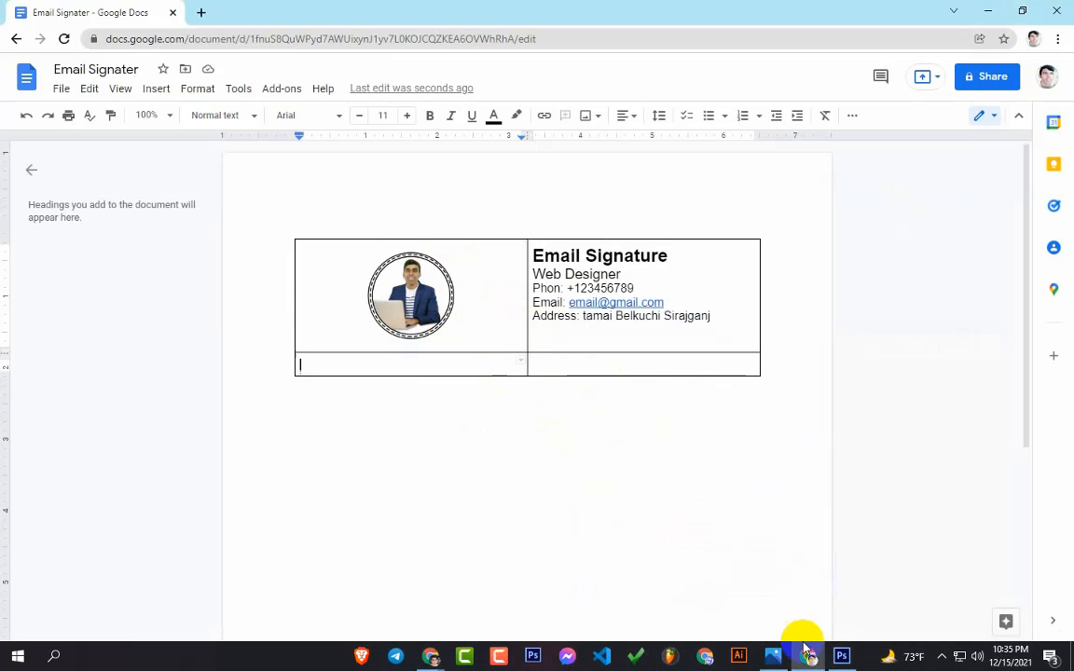
left_click(785, 657)
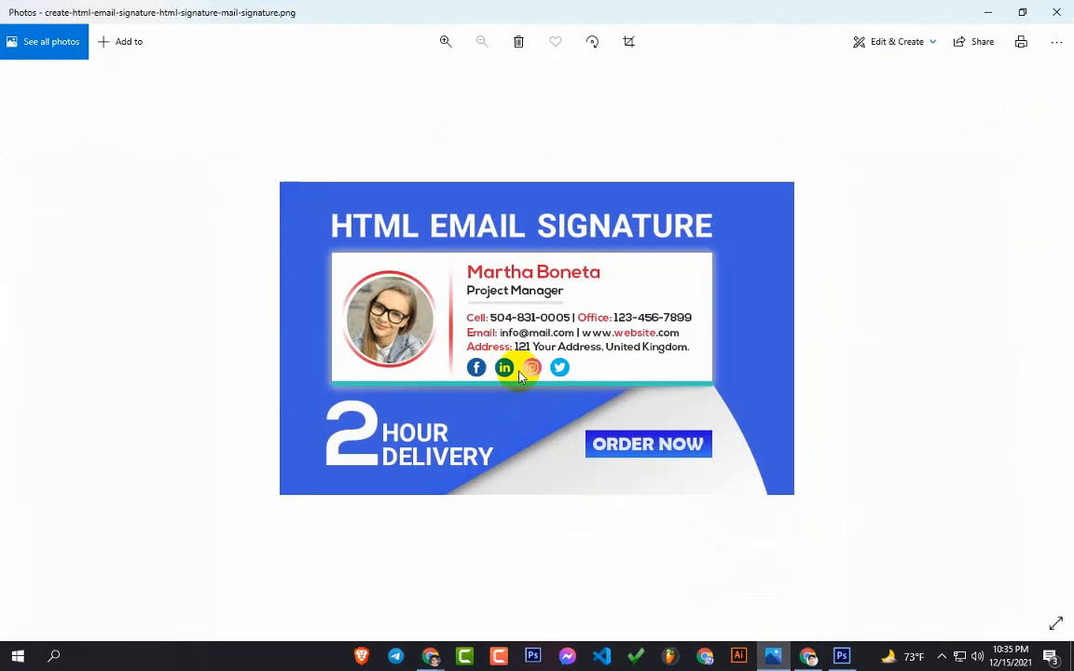
left_click(988, 13)
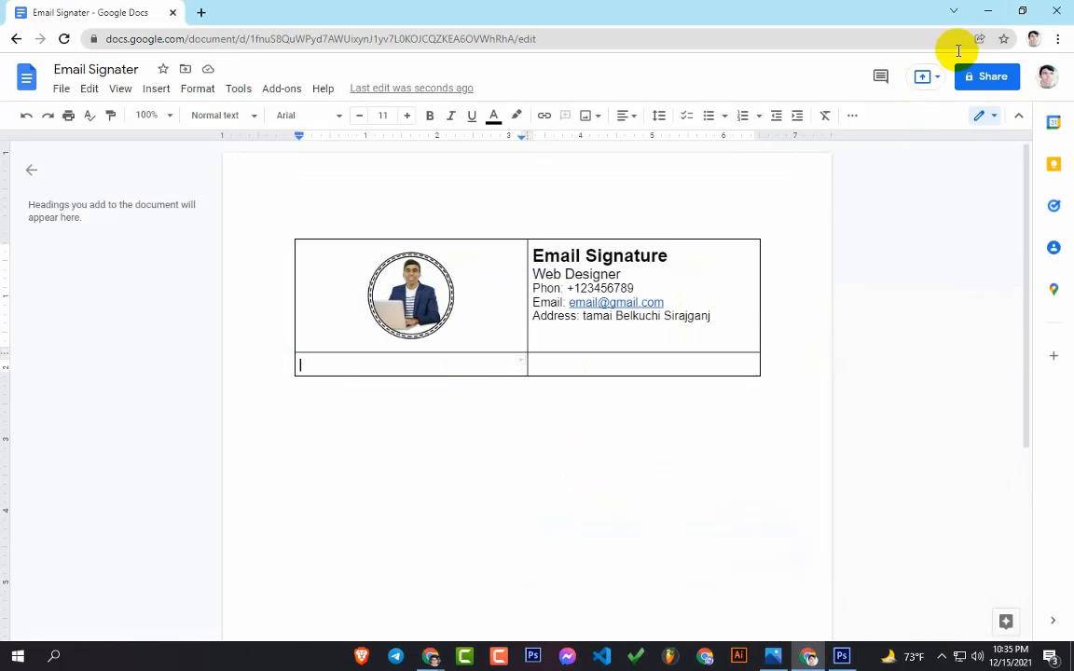
left_click(983, 13)
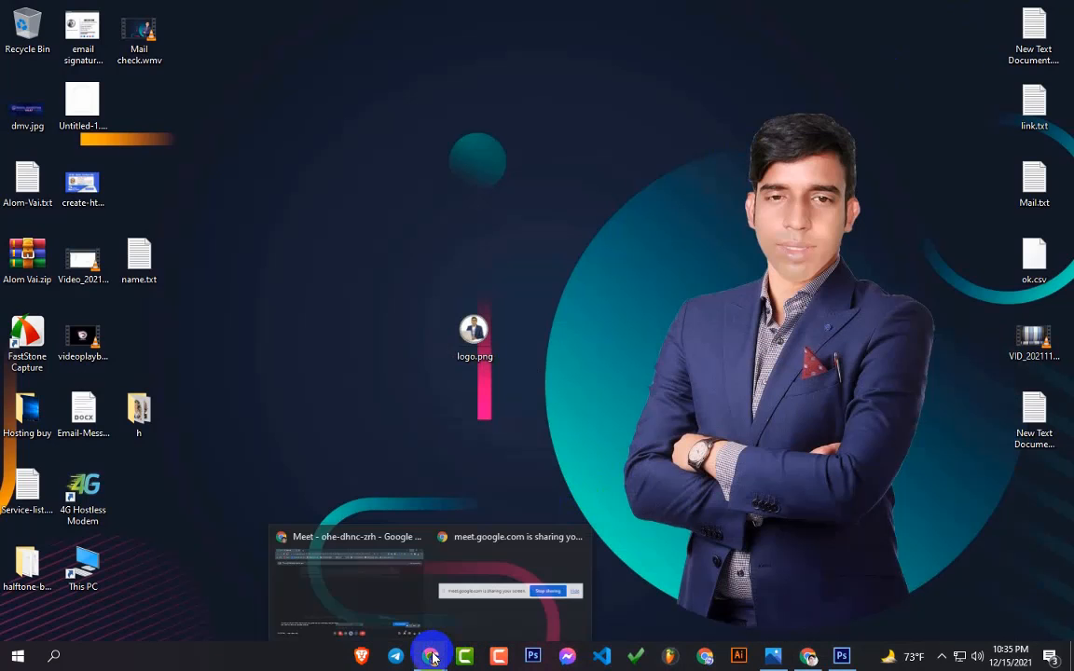
Search Google Images for 'facebook' and save a round Facebook icon
left_click(809, 657)
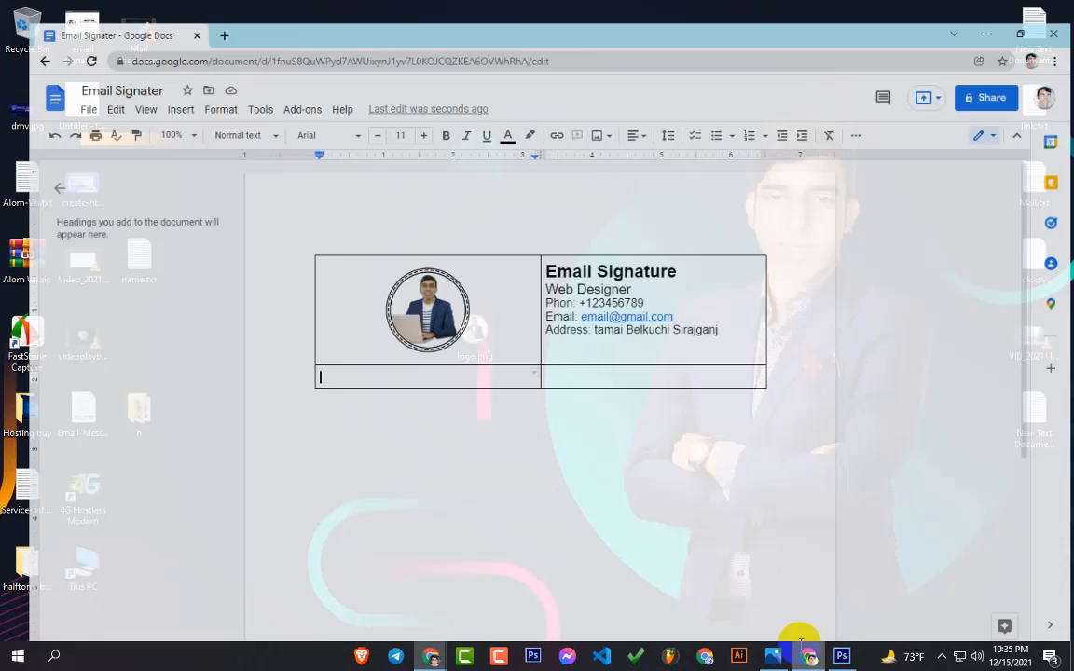
left_click(205, 12)
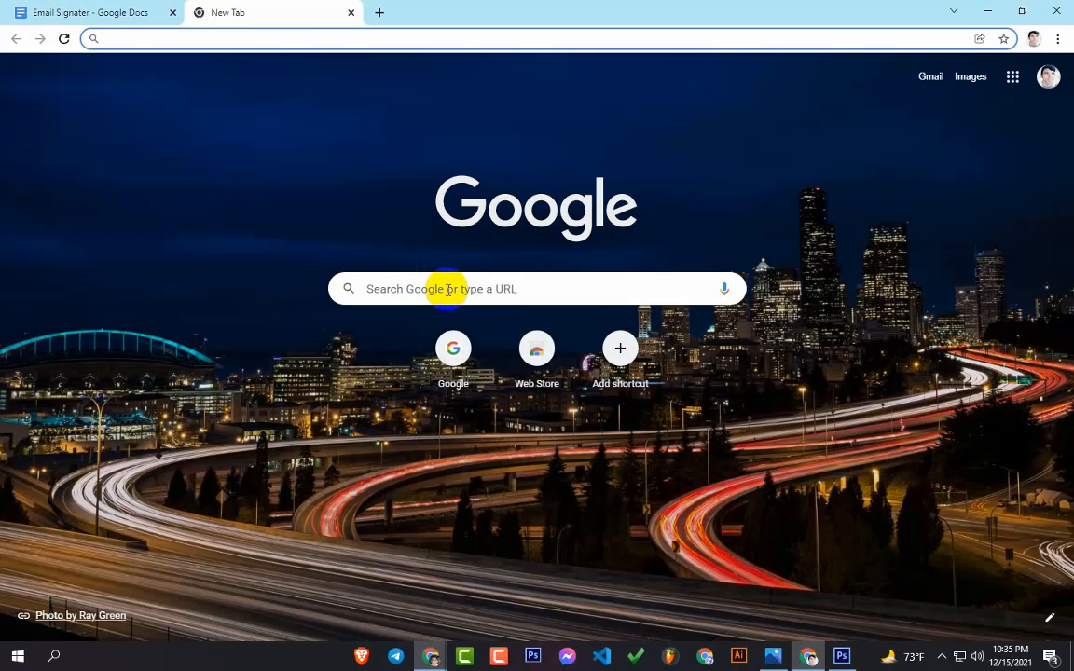
left_click(448, 290)
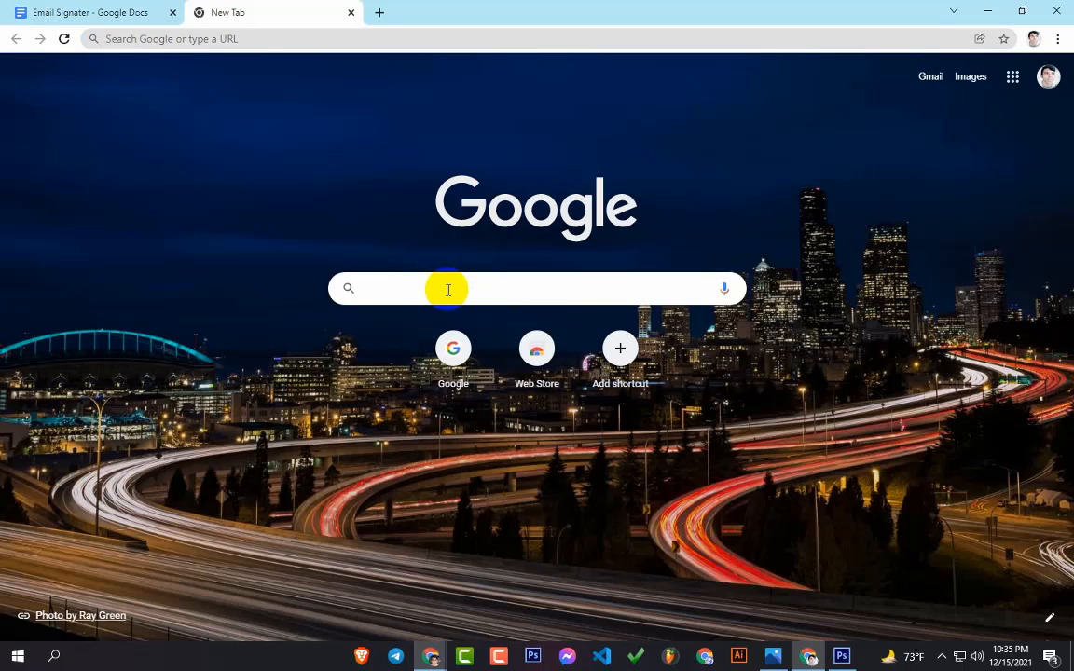
type("face")
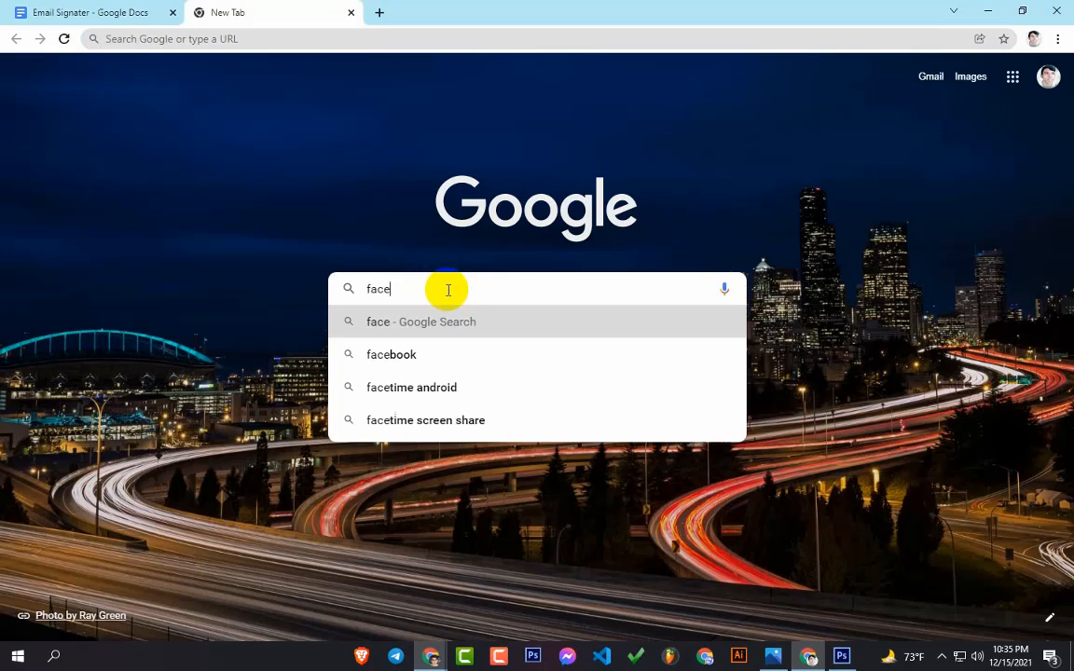
type("book")
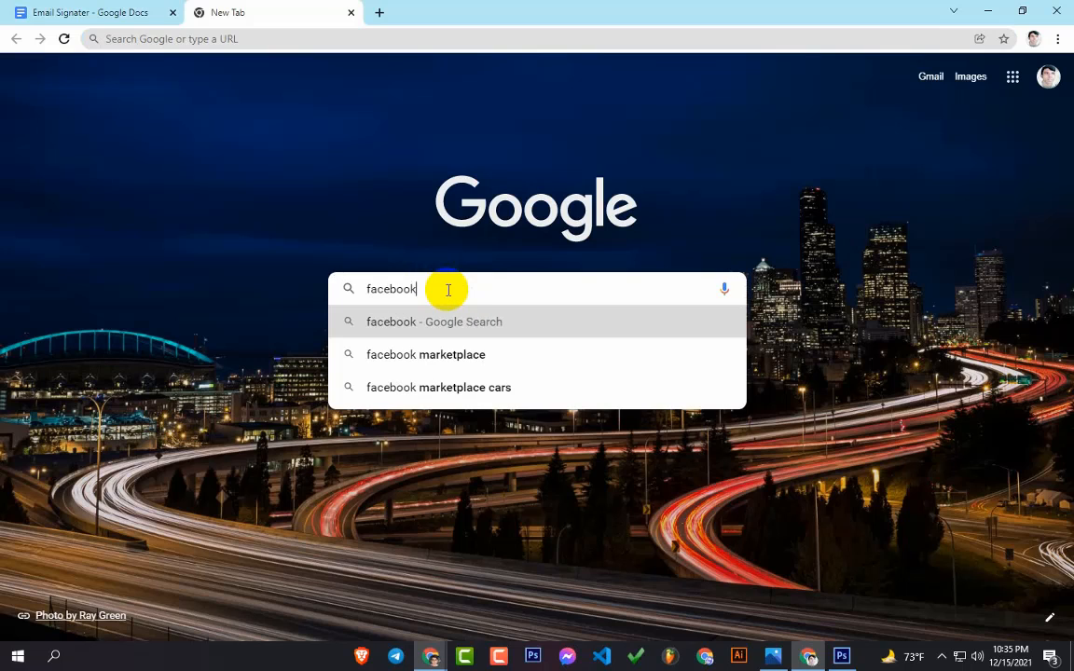
key("Return")
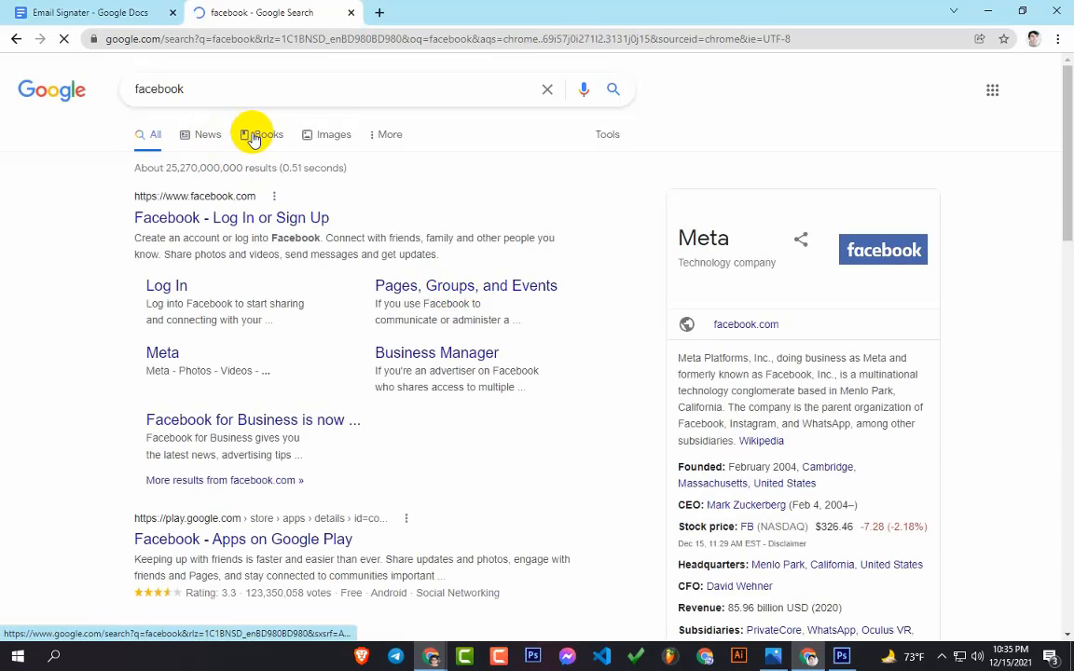
left_click(324, 151)
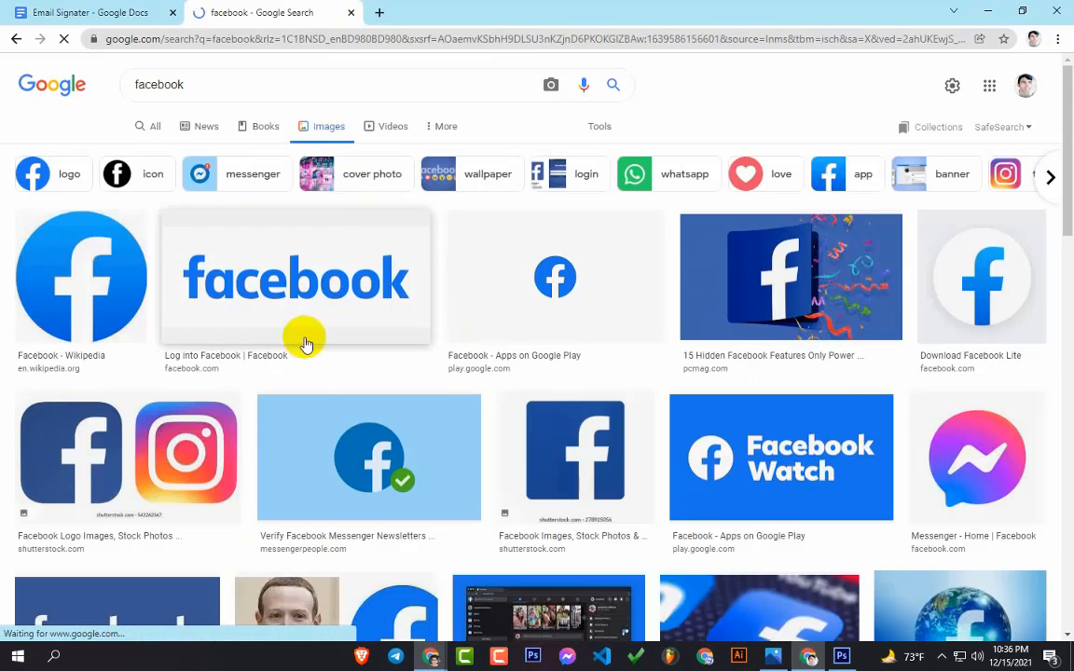
left_click(84, 270)
scroll(348, 432, "down", 5)
scroll(348, 432, "down", 5)
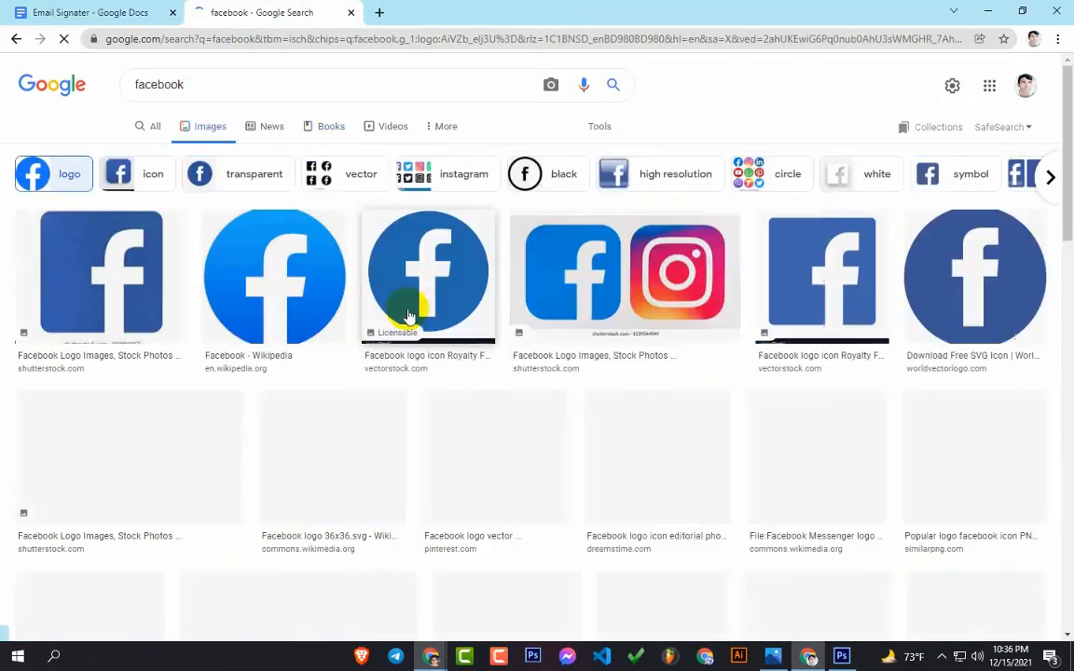
left_click(407, 311)
left_click(389, 369)
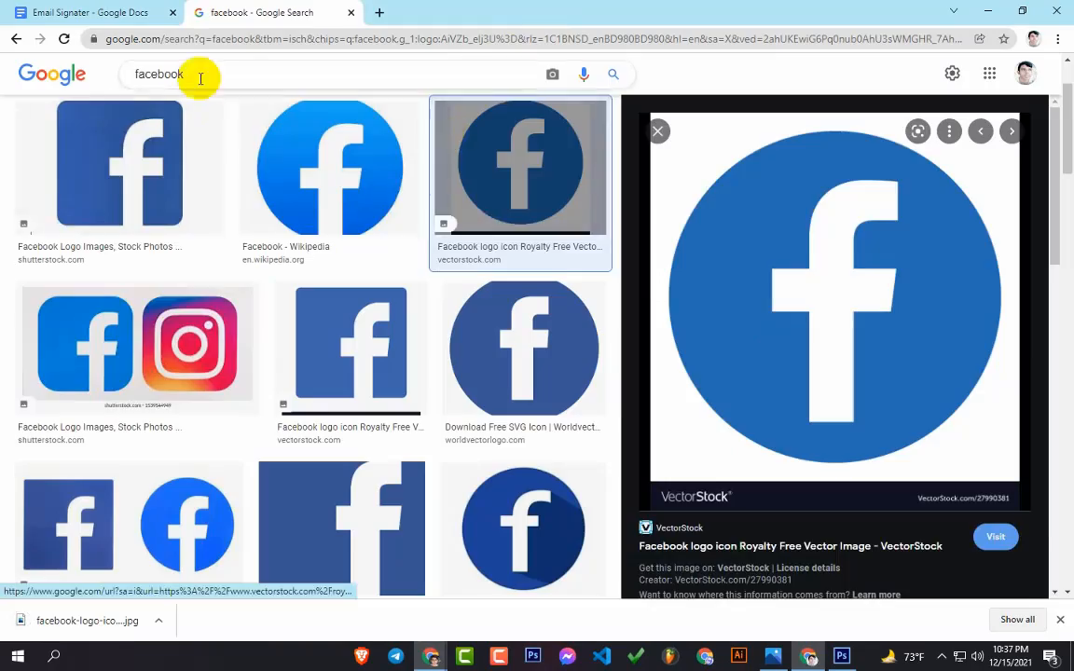
scroll(891, 432, "down", 3)
scroll(783, 180, "up", 2)
left_click(783, 180)
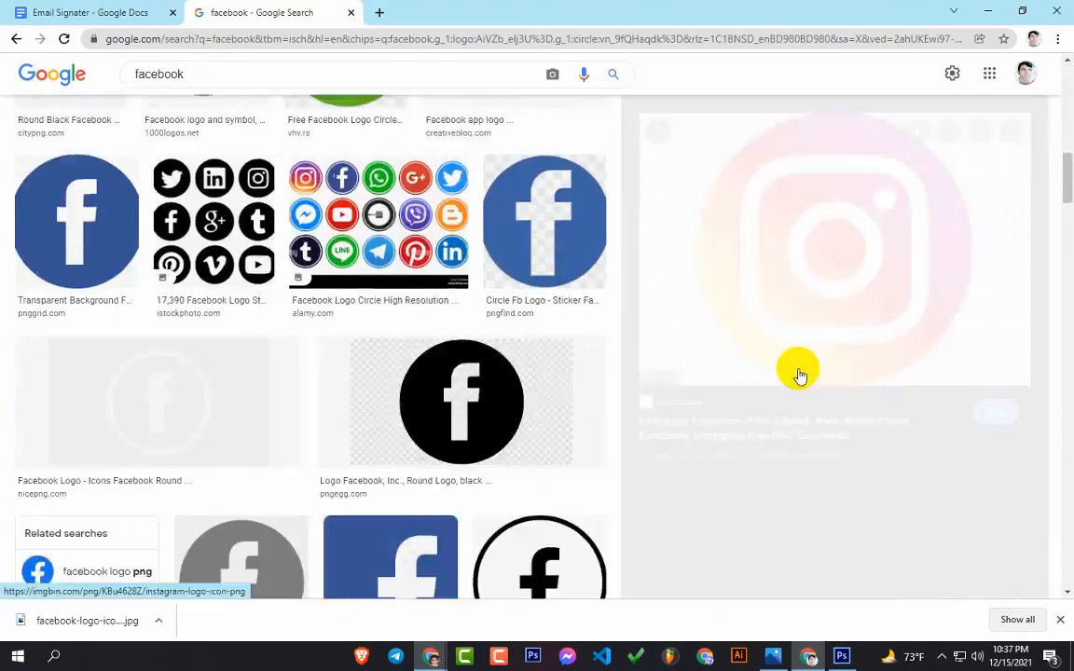
right_click(793, 259)
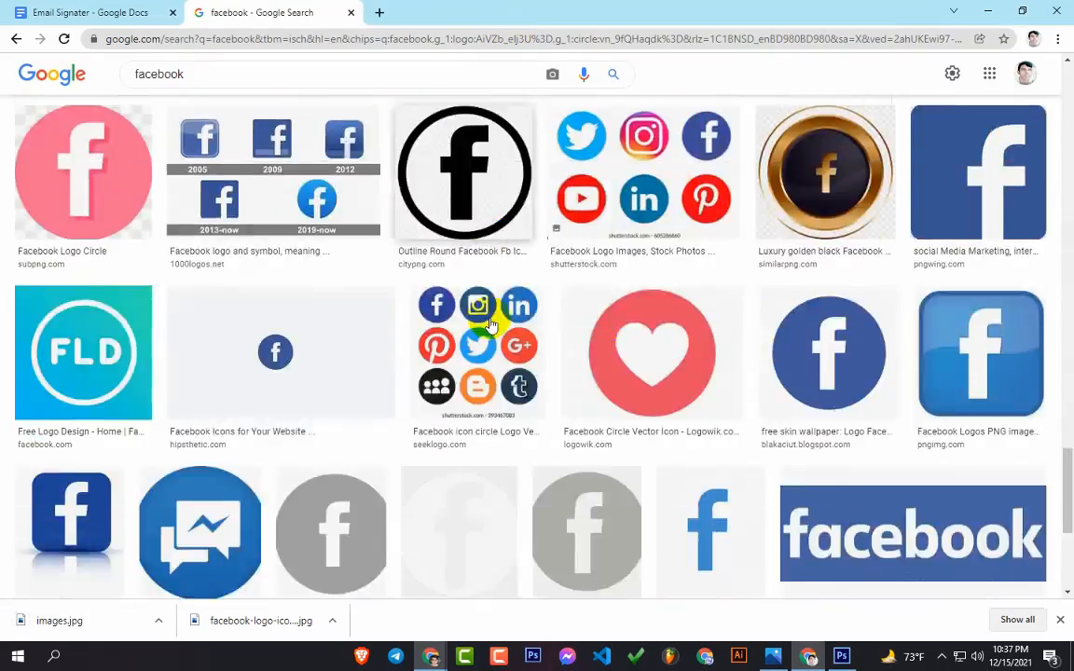
Search images for 'linkdin' and save the round LinkedIn icon
left_click(324, 72)
type("linkdin")
key("Return")
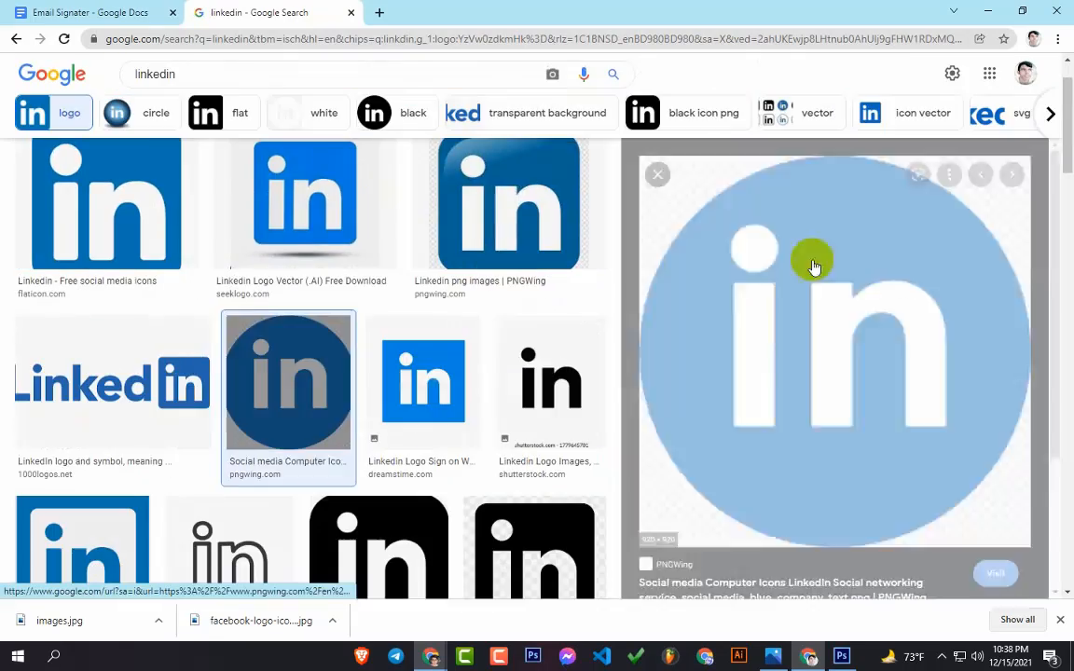
right_click(825, 352)
left_click(855, 506)
key("ctrl+s")
left_click(403, 372)
Search images for 'twitter' and save a circled Twitter icon as images (1).png
left_click(529, 13)
triple_click(252, 74)
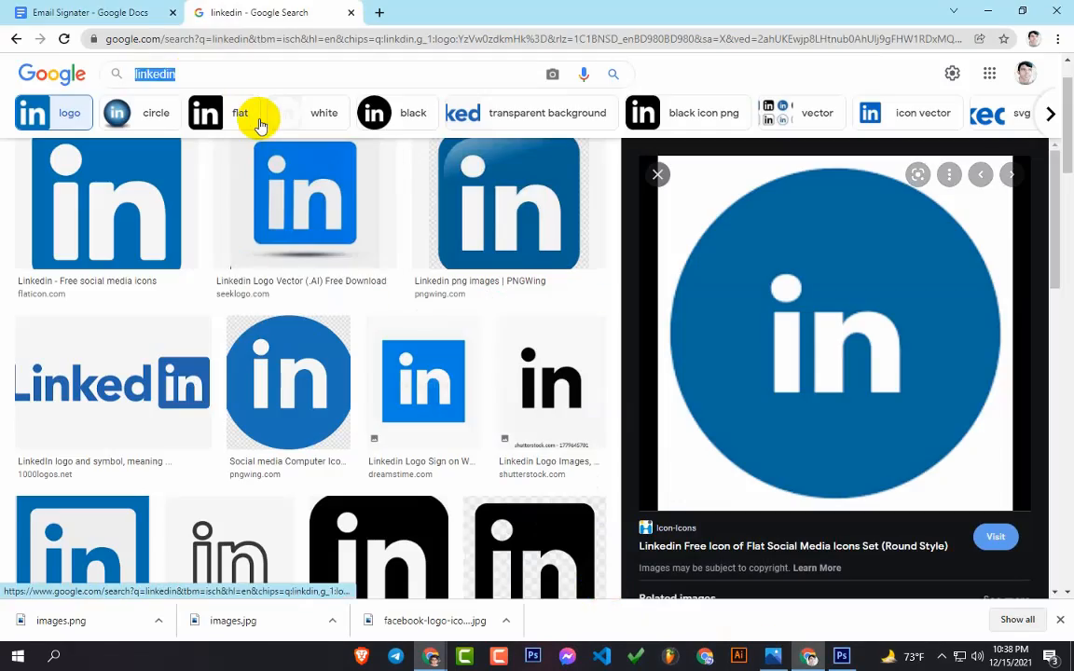
type("twitter")
key("Return")
left_click(377, 273)
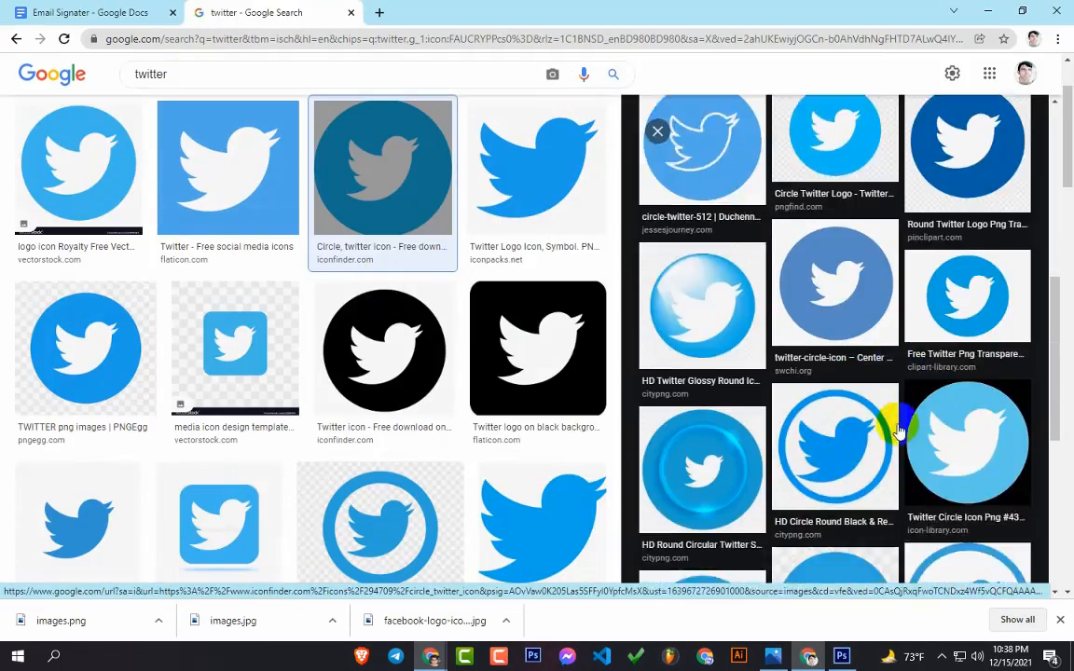
scroll(882, 407, "down", 5)
left_click(953, 359)
right_click(799, 277)
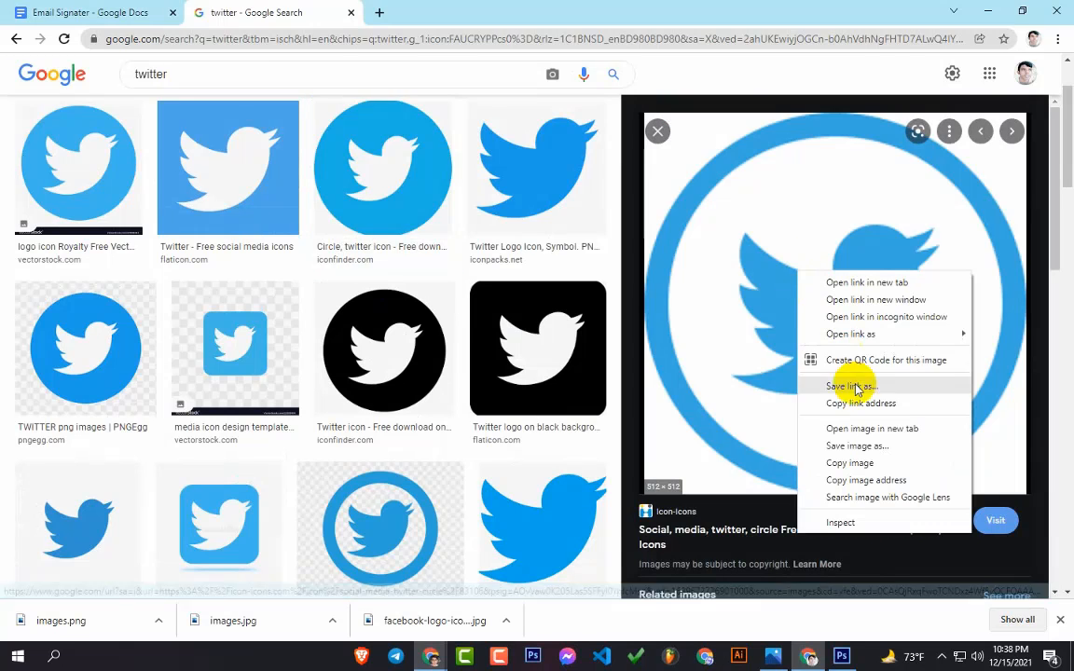
left_click(856, 427)
left_click(450, 13)
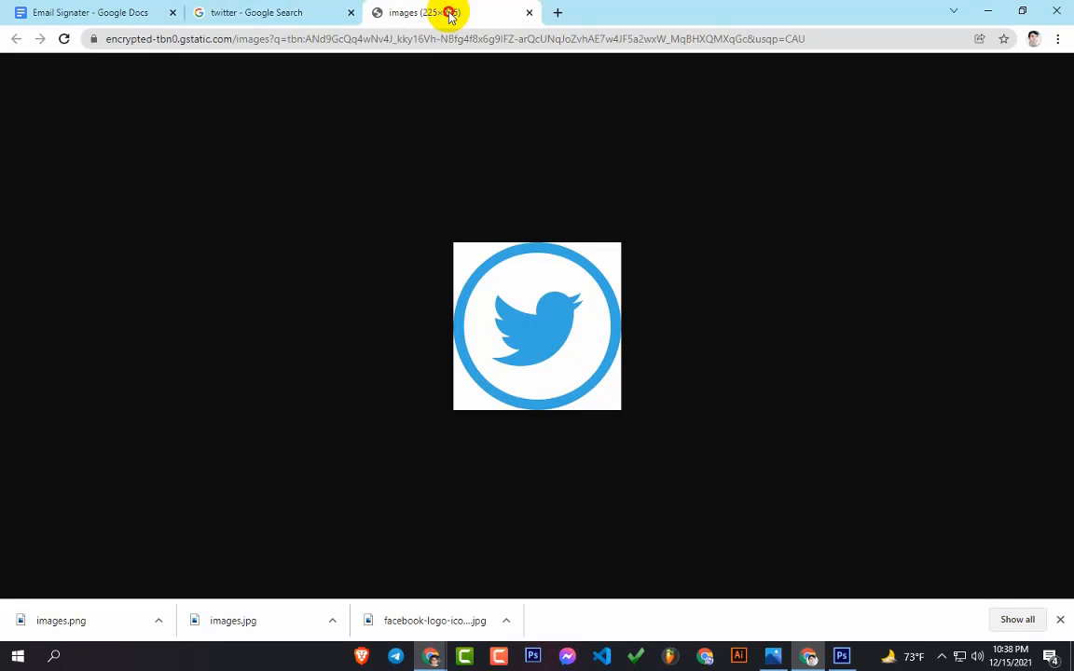
right_click(519, 326)
left_click(543, 356)
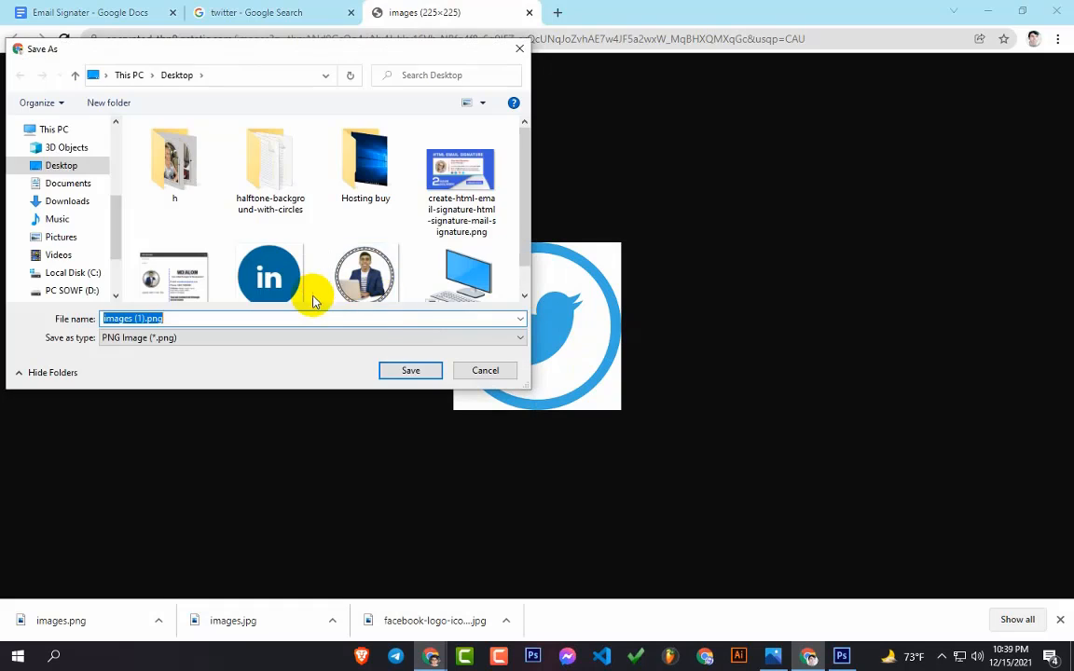
left_click(410, 370)
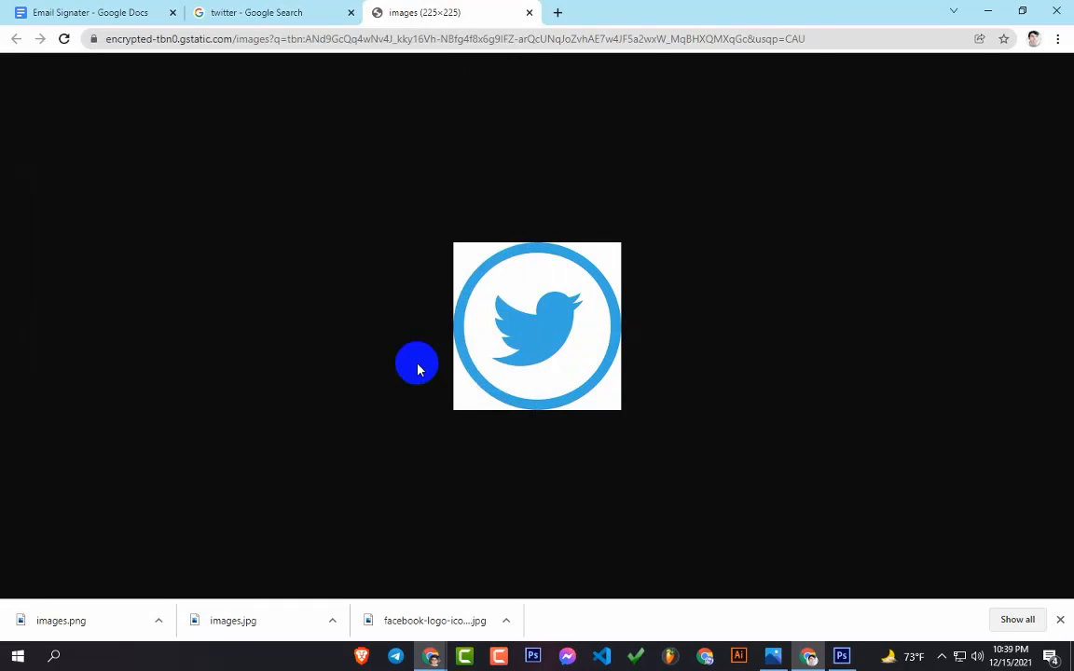
Close the Twitter tabs, minimize Chrome, and bring Photoshop to the front
left_click(528, 12)
left_click(351, 13)
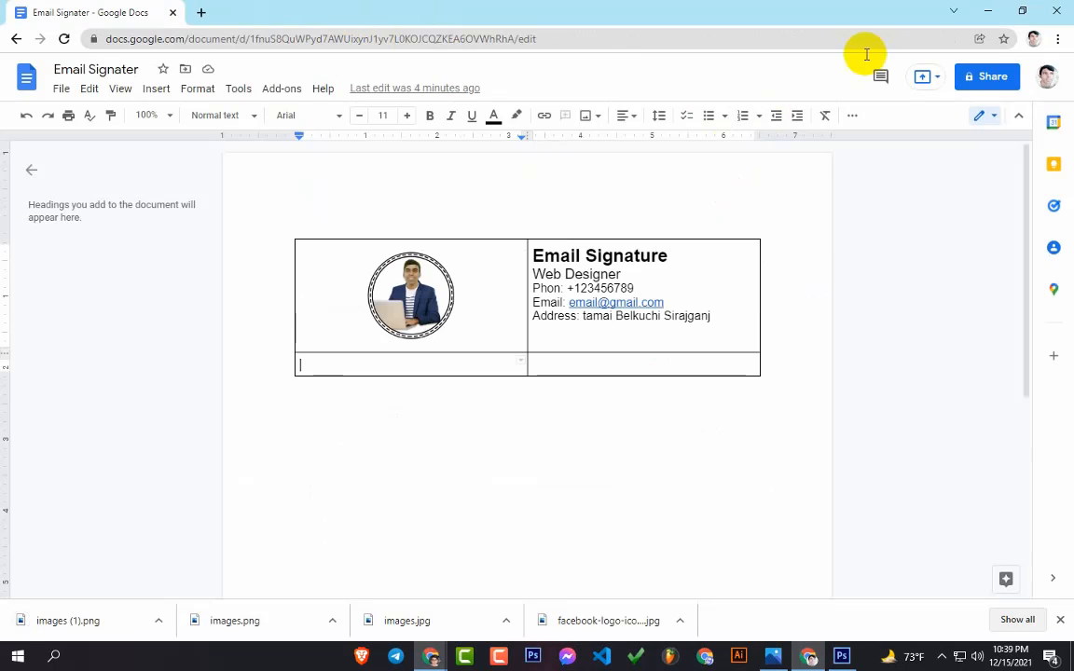
left_click(994, 11)
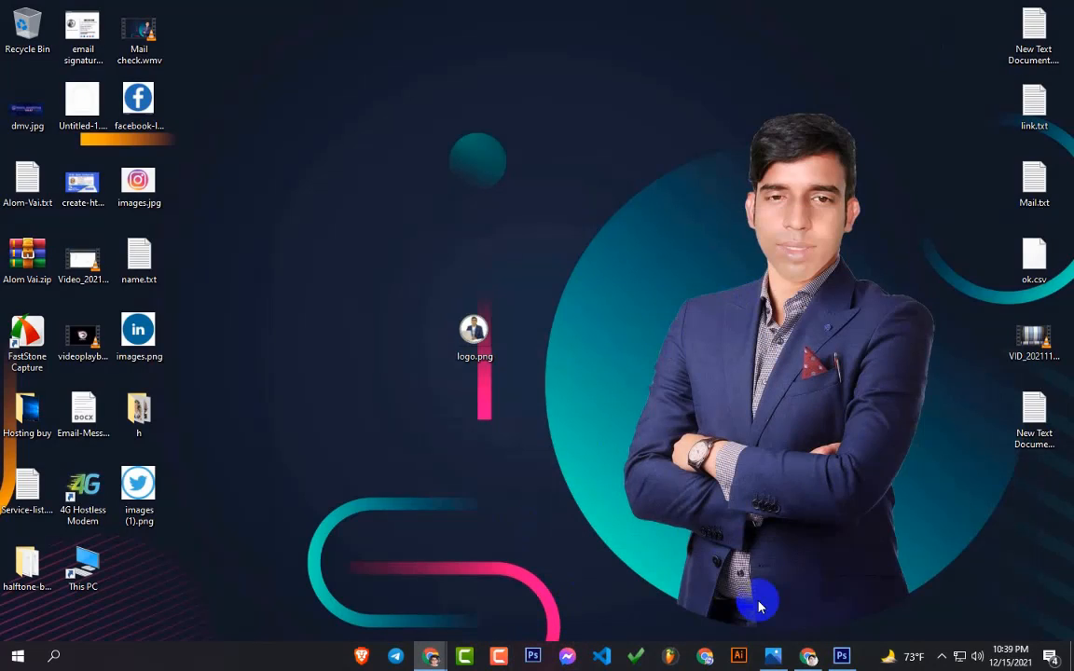
left_click(840, 656)
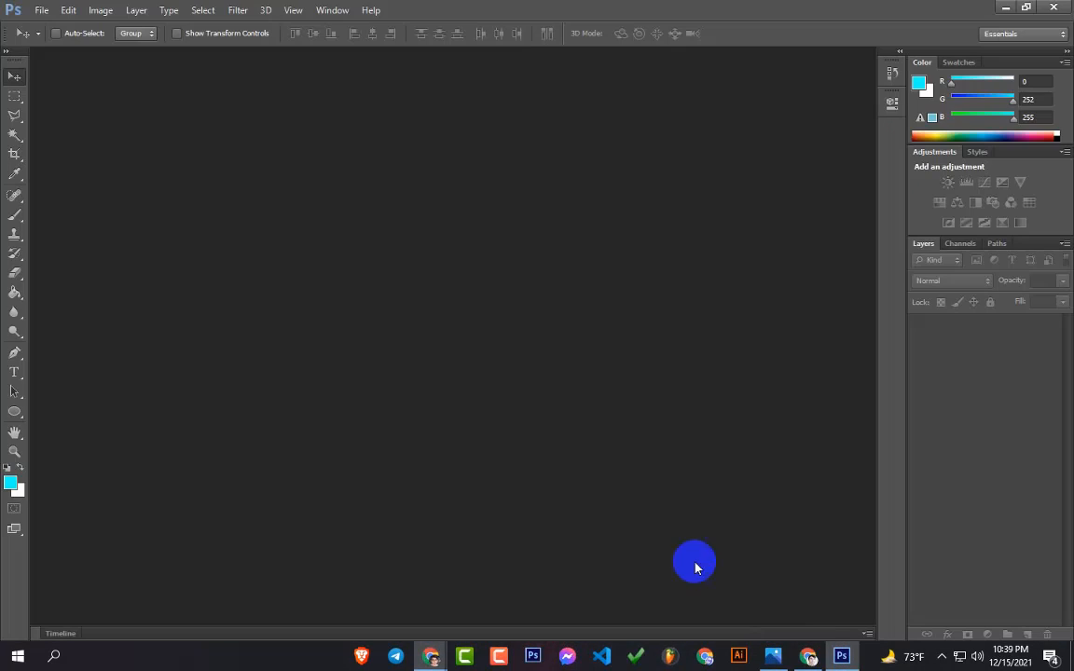
Create a white 300 × 300 pixel document and unlock its background as Layer 0
left_click(42, 11)
left_click(51, 29)
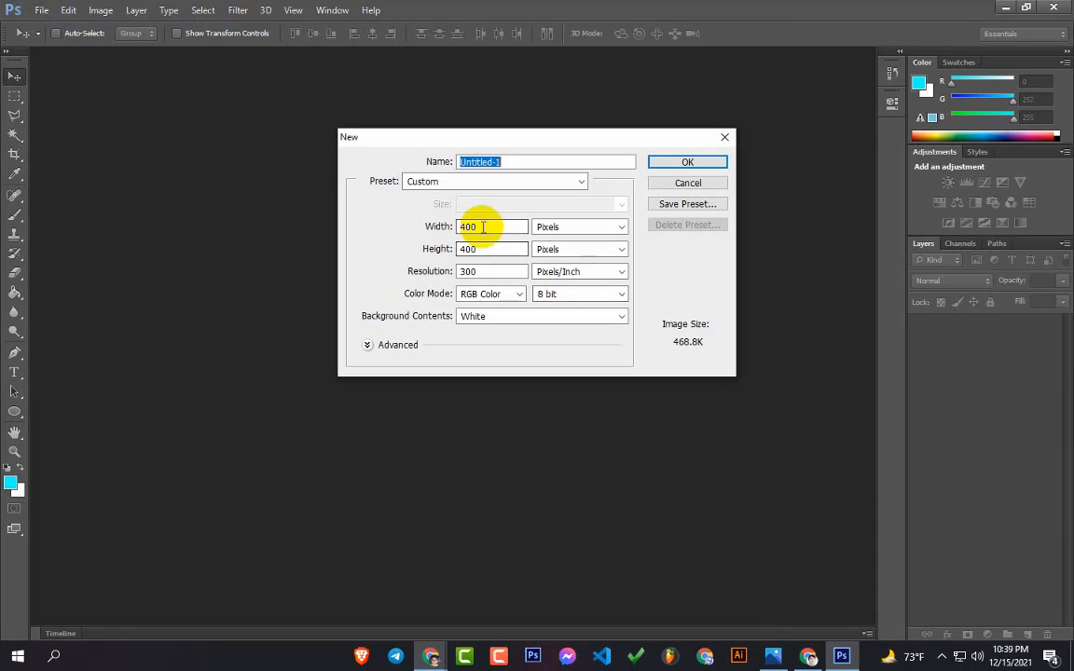
double_click(482, 226)
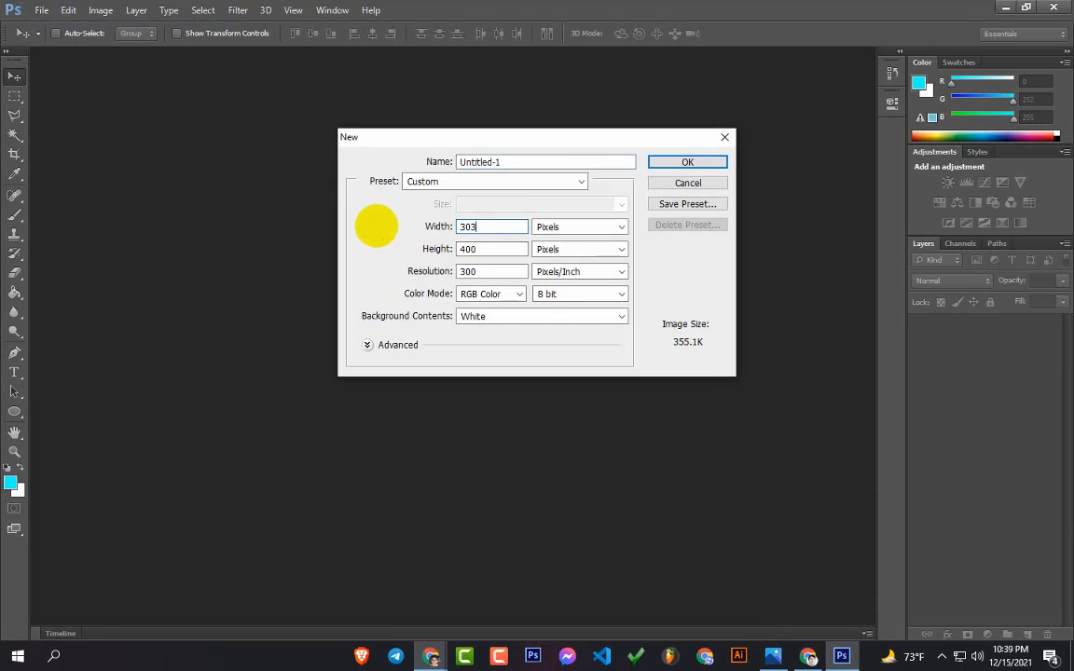
double_click(491, 250)
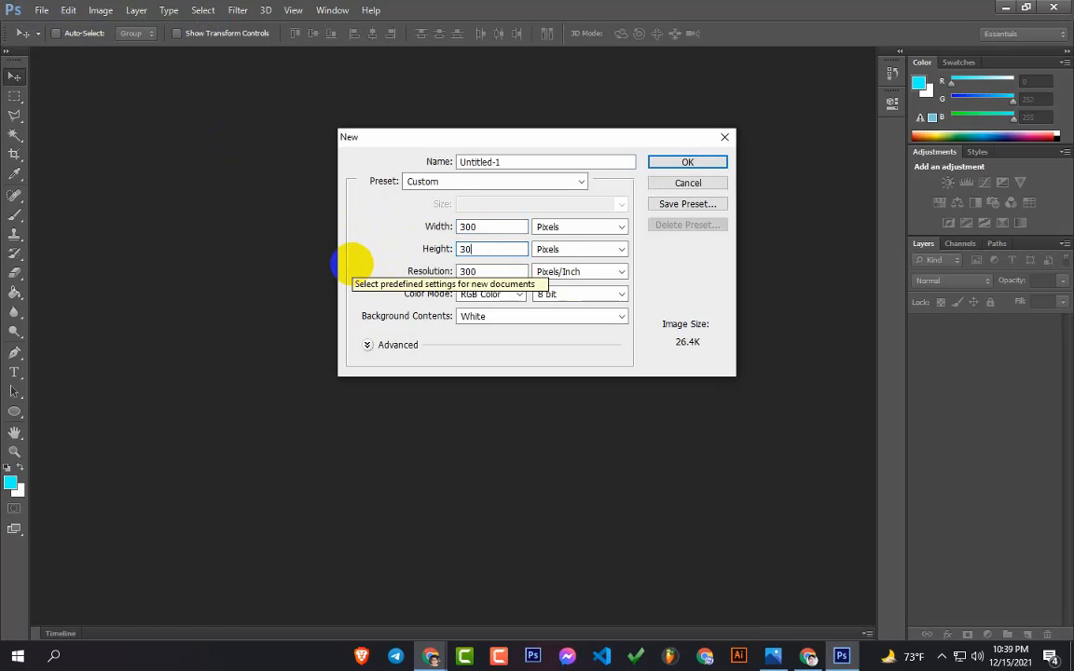
left_click(689, 164)
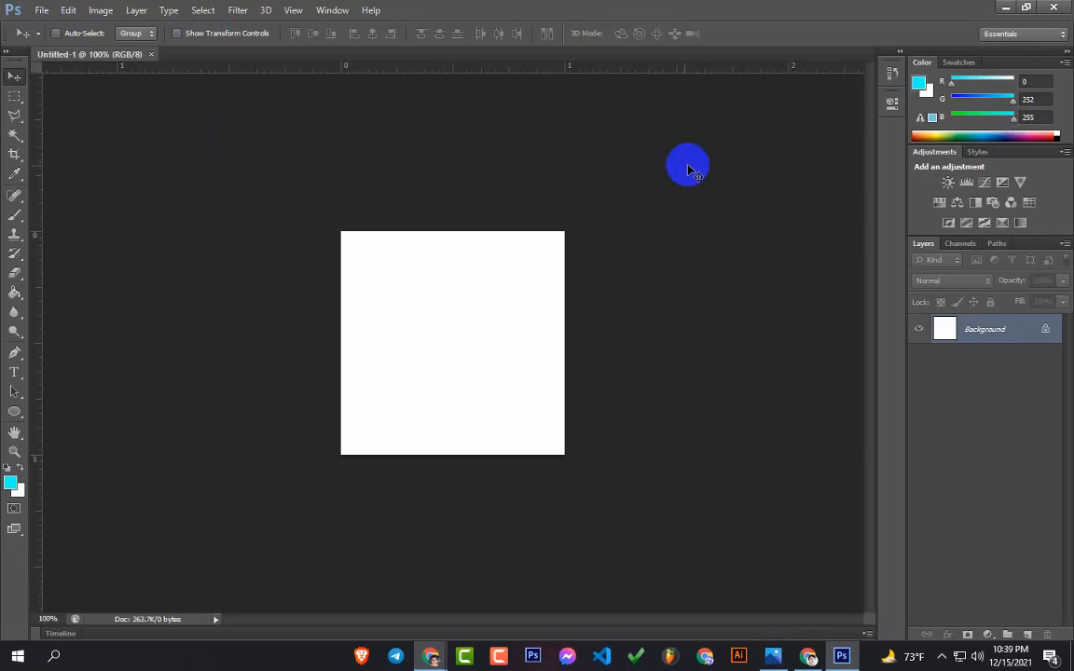
double_click(1047, 330)
left_click(653, 210)
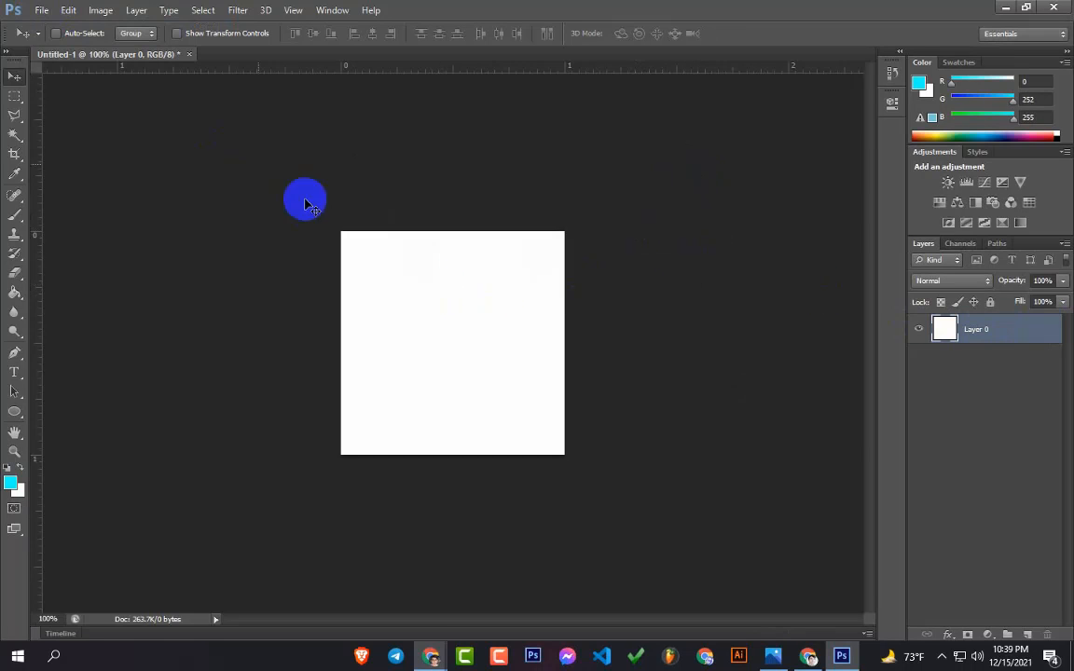
Open the Facebook, Twitter, Instagram and LinkedIn icon files together
left_click(41, 11)
left_click(67, 34)
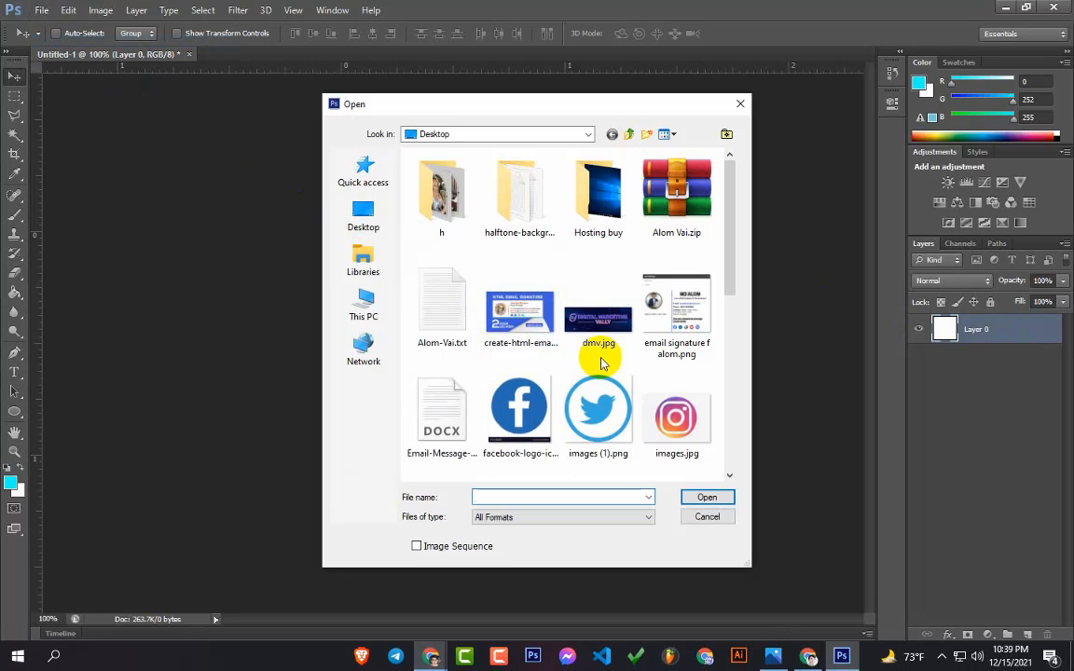
left_click(516, 417)
left_click(622, 420, "ctrl")
left_click(681, 422, "ctrl")
scroll(675, 410, "down", 3)
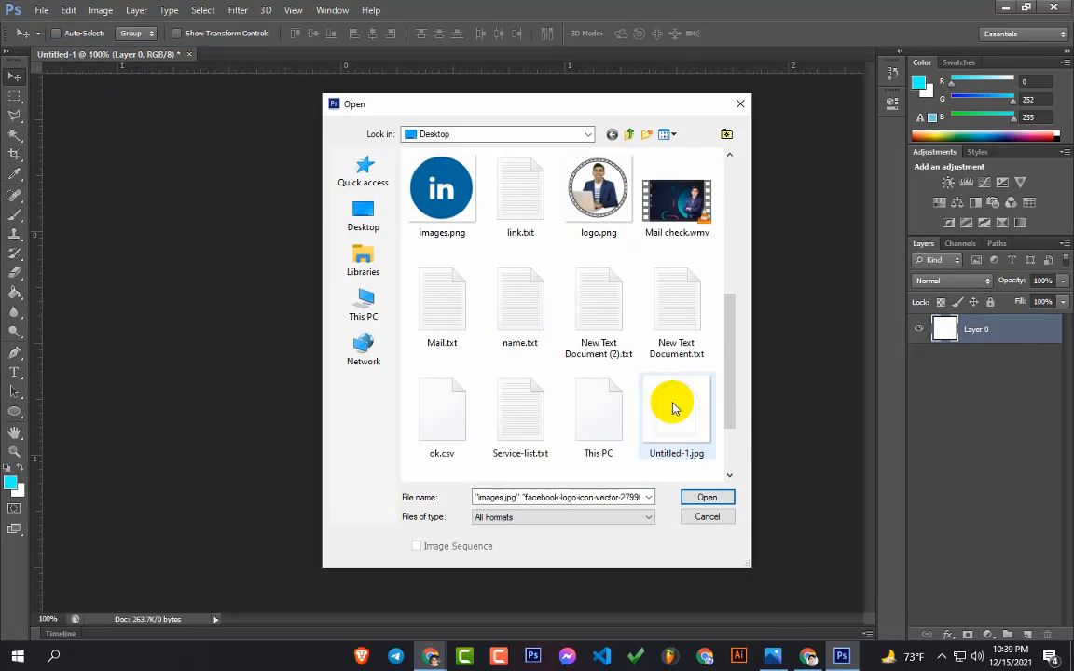
left_click(442, 219, "ctrl")
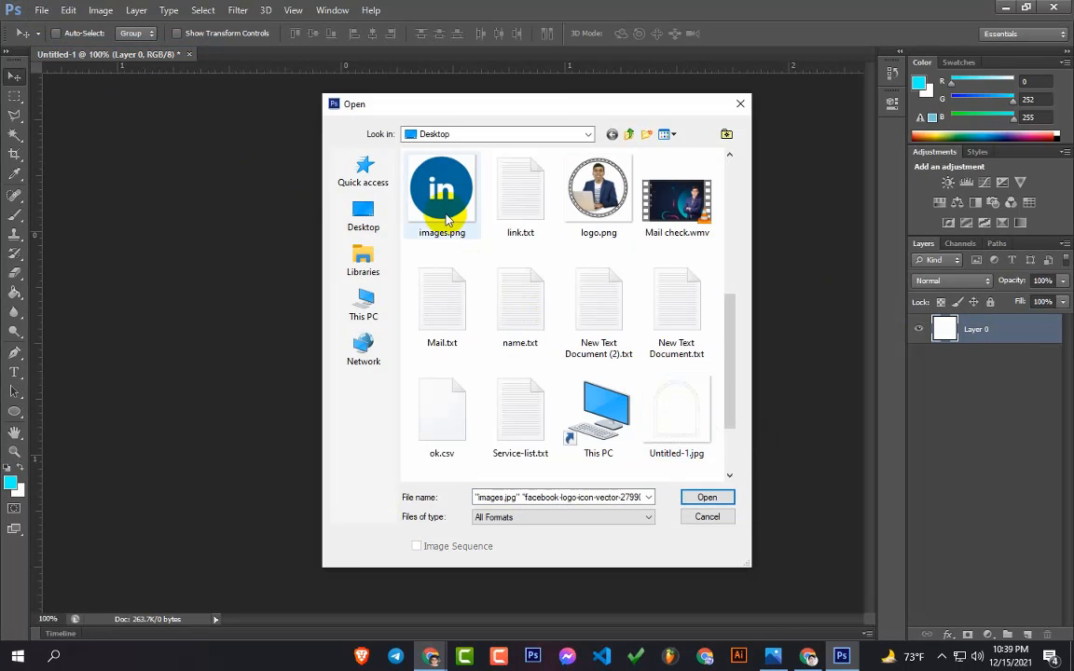
left_click(708, 499)
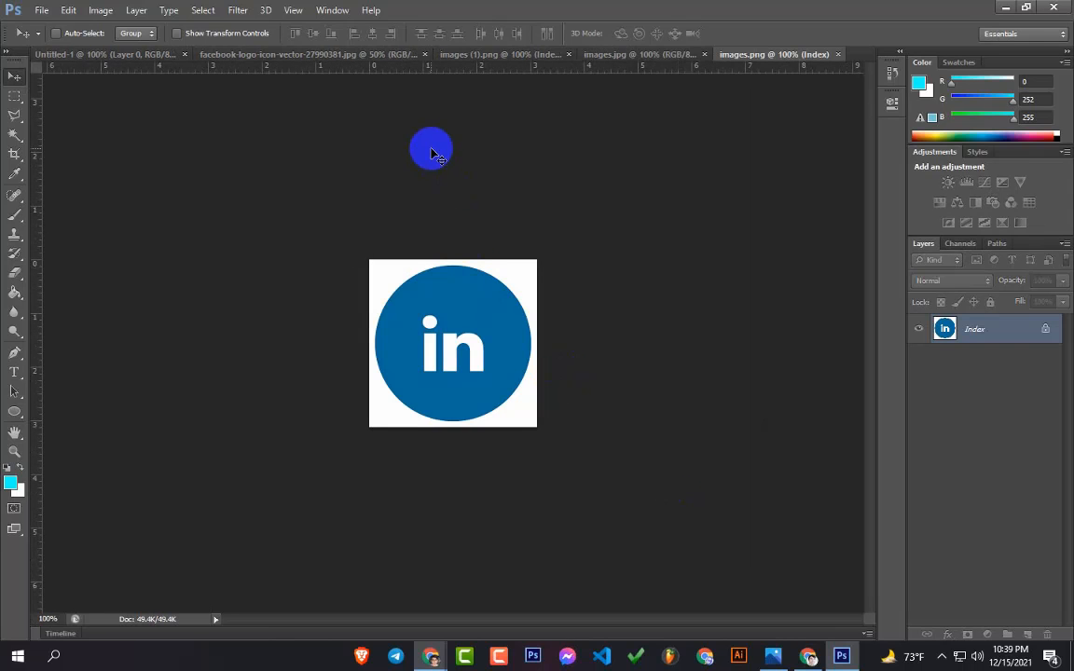
Marquee-select the round Facebook logo, excluding the VectorStock footer, and move it into Untitled-1
left_click(233, 54)
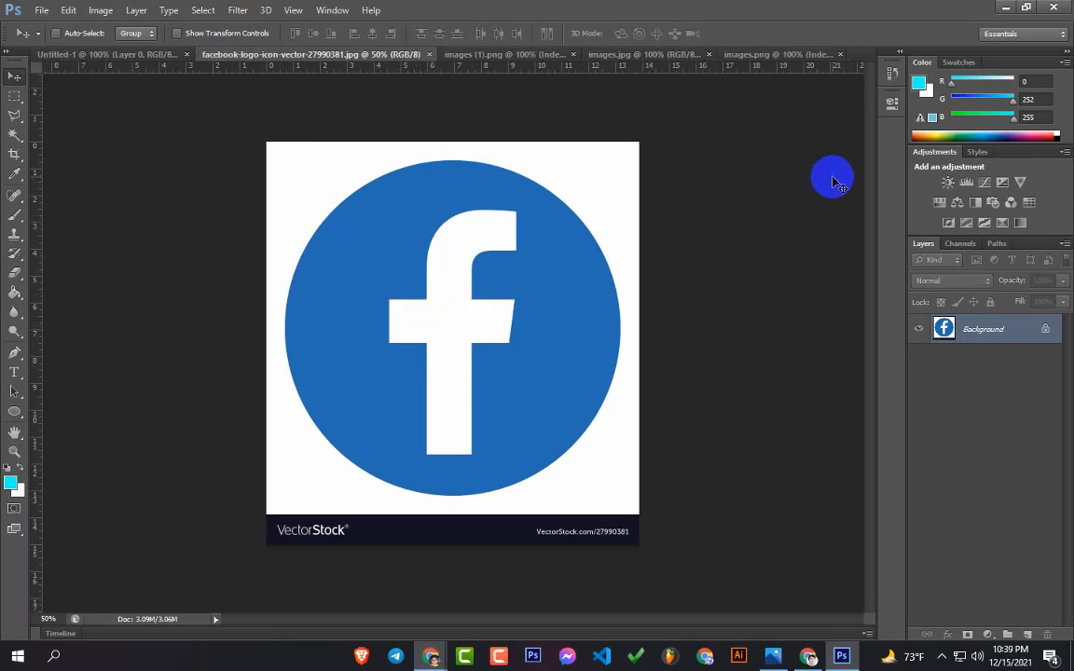
left_click(15, 97)
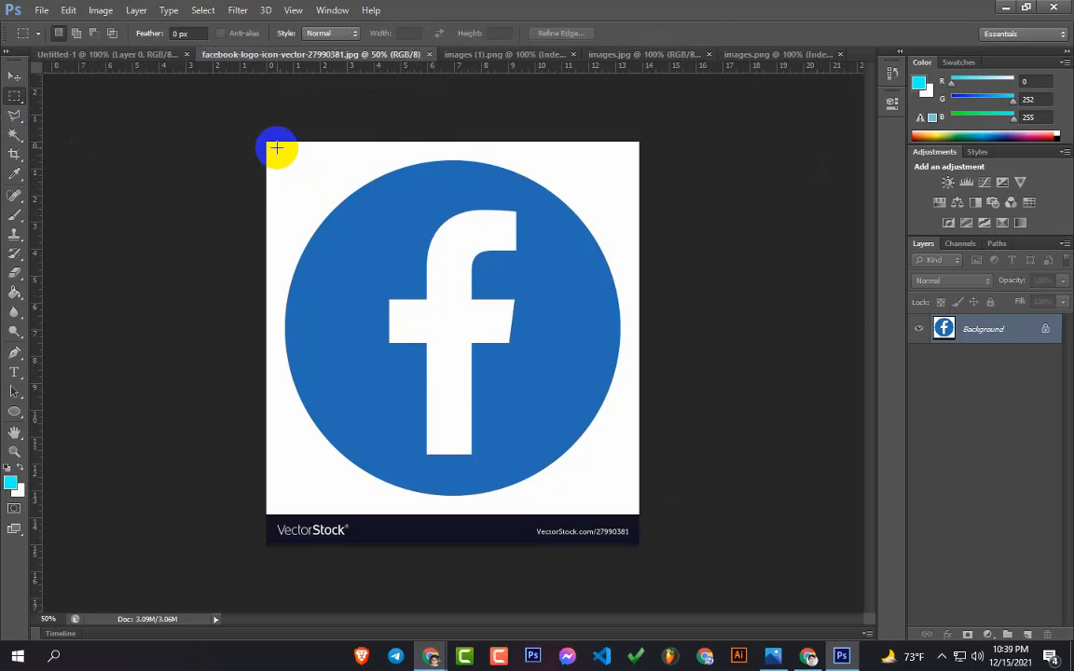
left_click_drag(271, 147, 632, 505)
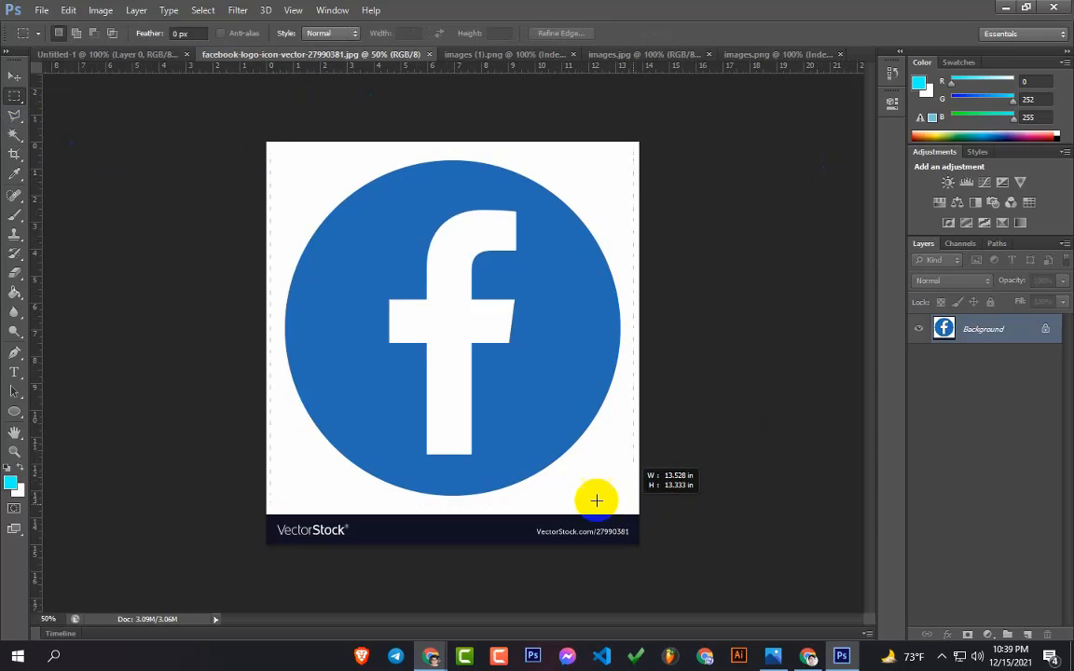
left_click(15, 75)
left_click(15, 95)
left_click_drag(271, 149, 632, 505)
key("v")
left_click_drag(338, 256, 511, 343)
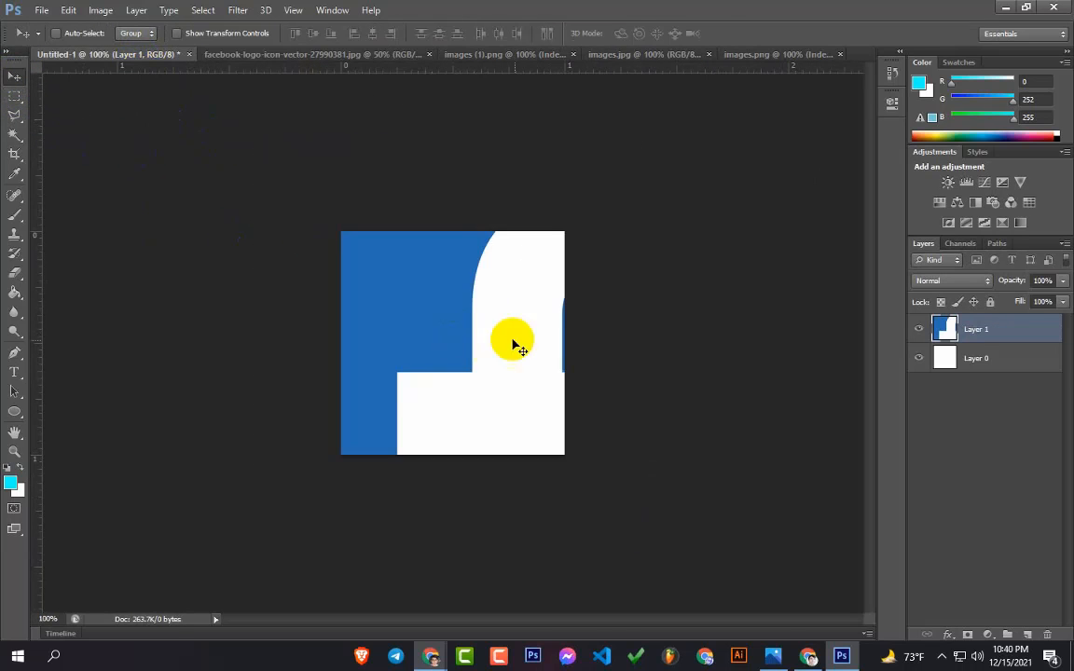
Scale the pasted Facebook logo to about 25.9% so it fits the canvas
key("ctrl+t")
left_click_drag(685, 487, 196, 110)
left_click_drag(138, 80, 541, 447)
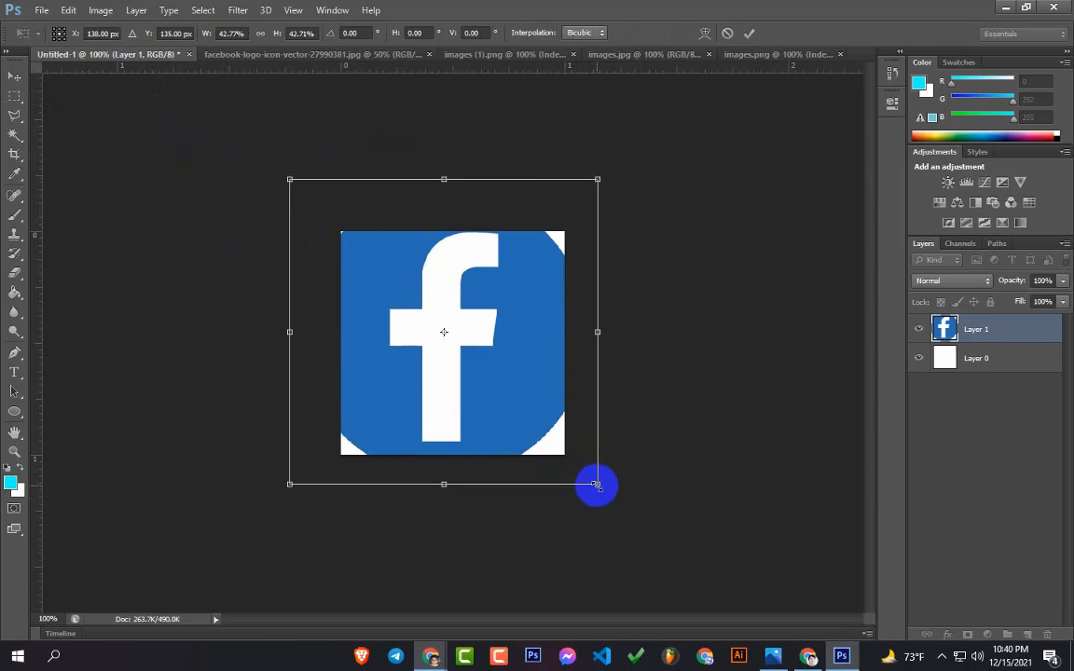
left_click_drag(596, 484, 447, 335)
left_click_drag(405, 289, 473, 362)
left_click_drag(513, 408, 540, 430)
left_click_drag(498, 374, 494, 365)
left_click_drag(538, 421, 540, 425)
left_click_drag(483, 359, 482, 364)
key("Return")
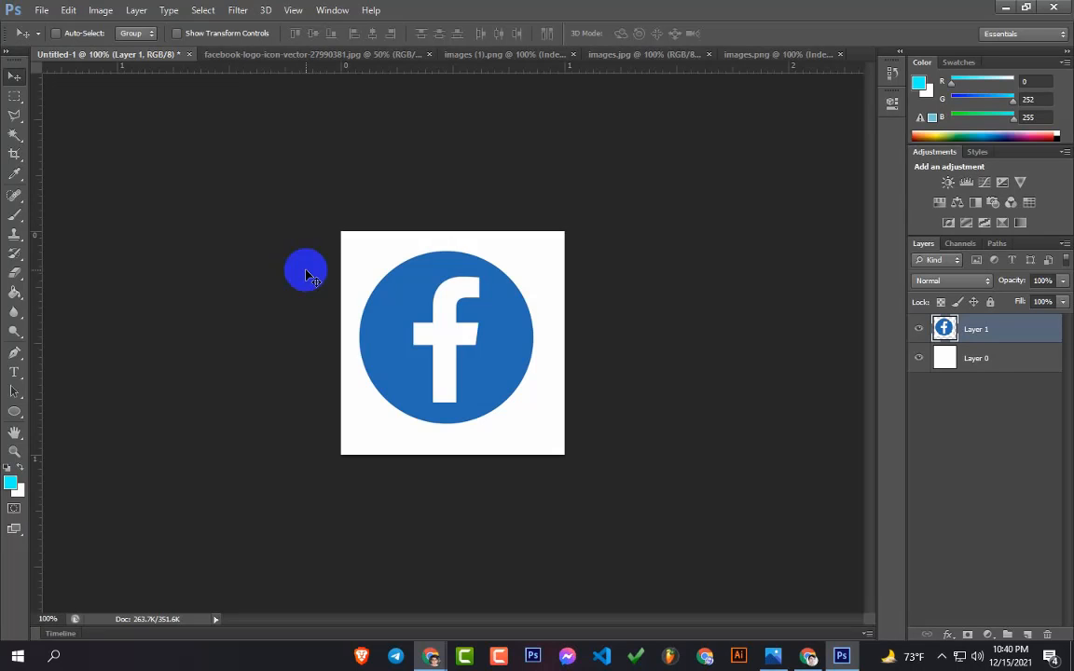
Hide Layer 0 and delete the logo's white surroundings with the Magic Wand
left_click(918, 357)
scroll(479, 306, "up", 2)
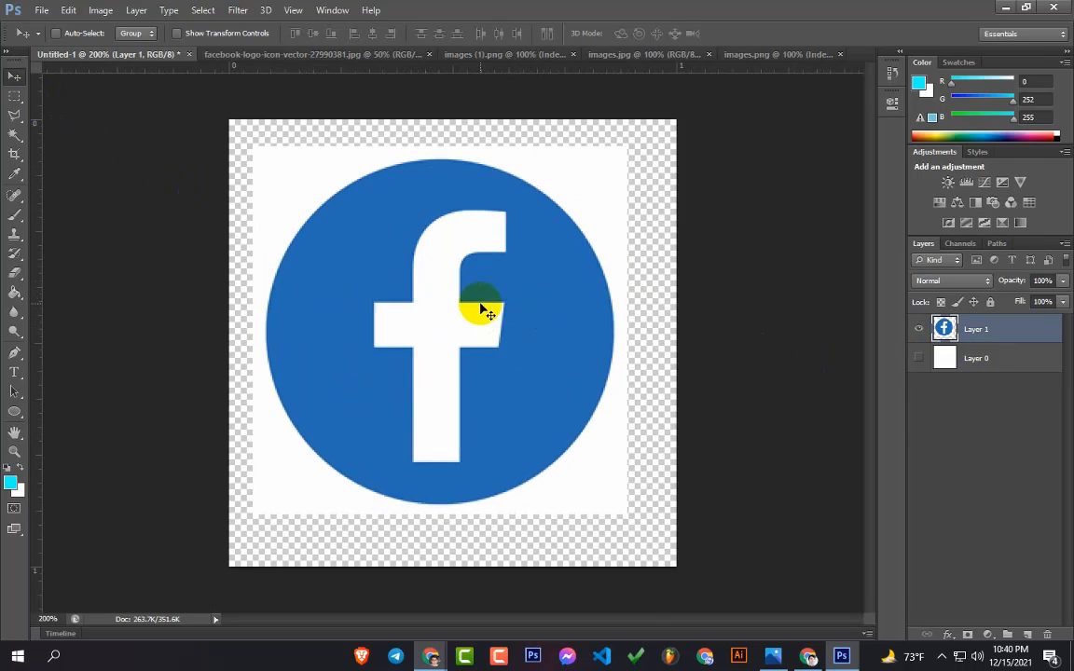
scroll(503, 304, "down", 1)
left_click(16, 137)
left_click(282, 184)
key("Delete")
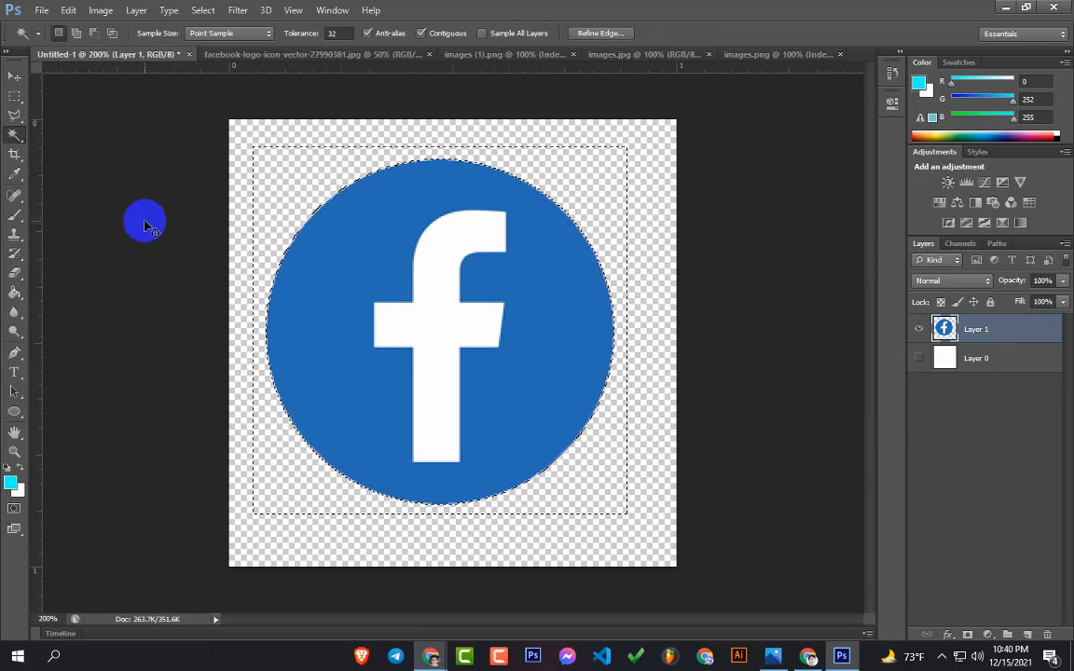
left_click(143, 221)
Centre the Facebook logo vertically and horizontally on the 300×300 canvas
left_click(18, 100)
left_click_drag(213, 104, 689, 584)
left_click(14, 79)
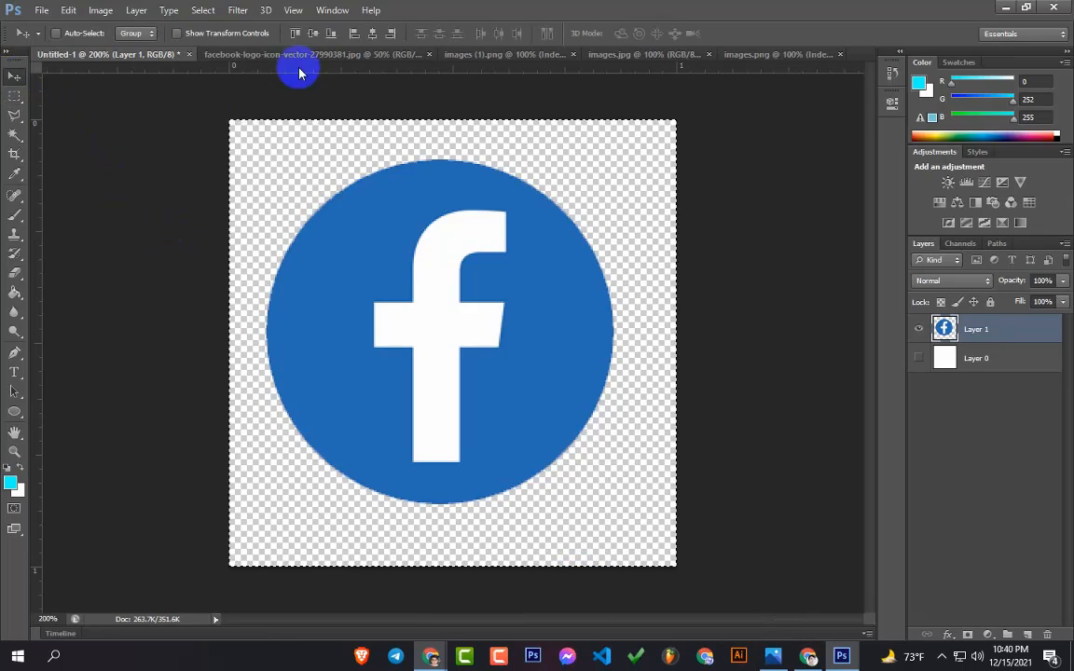
left_click(313, 34)
left_click(372, 33)
key("ctrl+d")
scroll(215, 183, "down", 1)
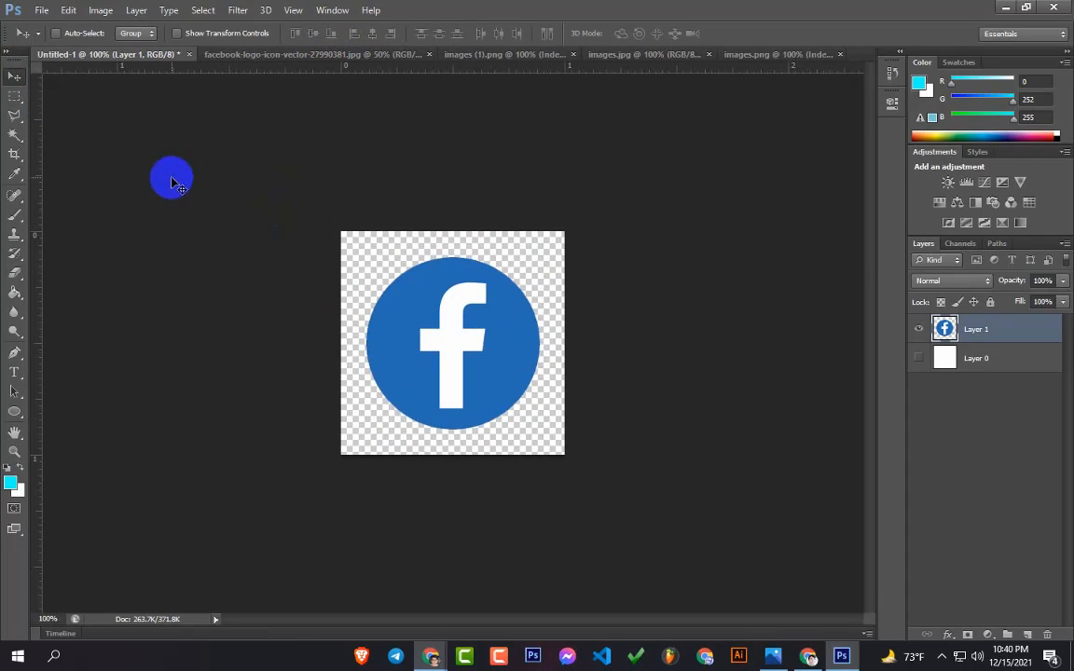
Save the Facebook logo as the PNG file fa.png
left_click(42, 10)
left_click(106, 201)
left_click(559, 389)
left_click(467, 470)
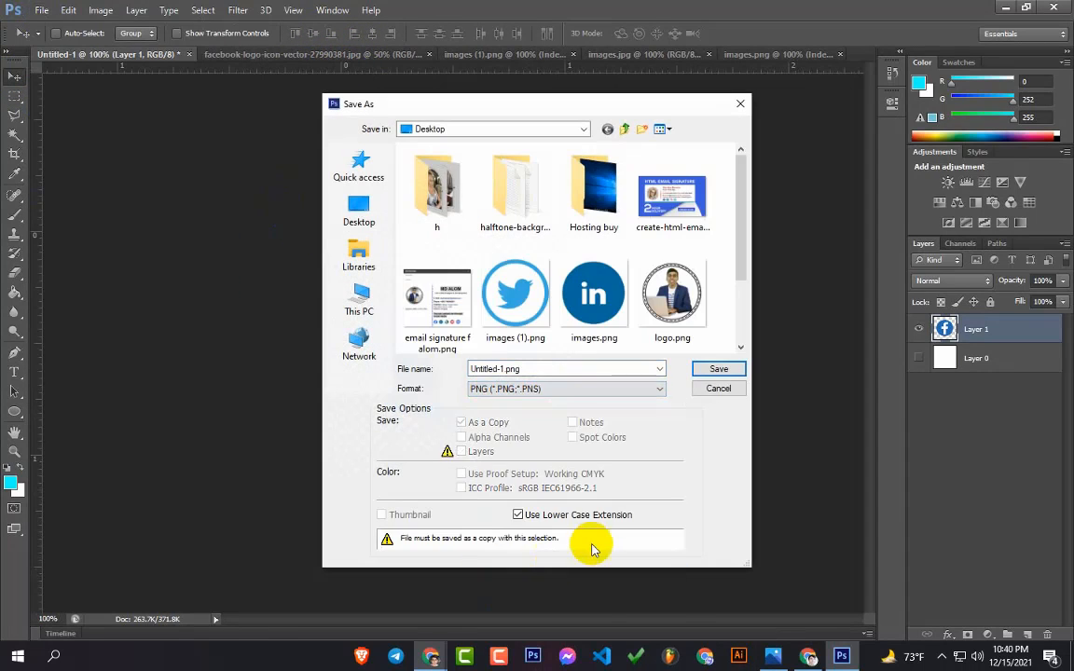
double_click(546, 369)
type("fa")
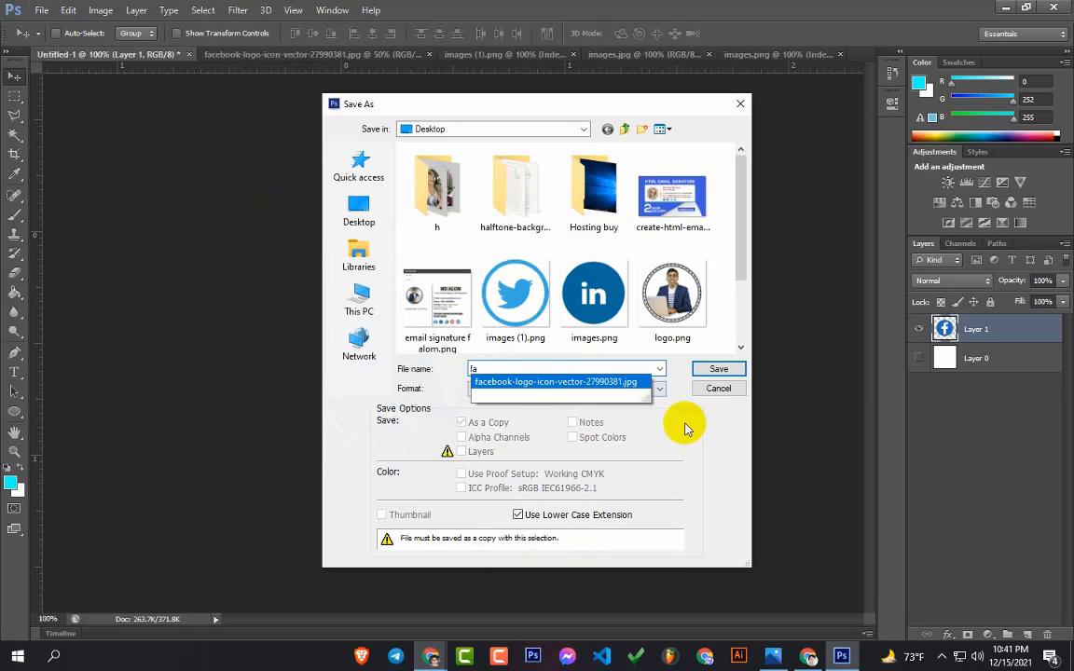
left_click(716, 368)
Remove the Facebook logo from Untitled-1 and close the Facebook source image
key("Delete")
left_click(412, 56)
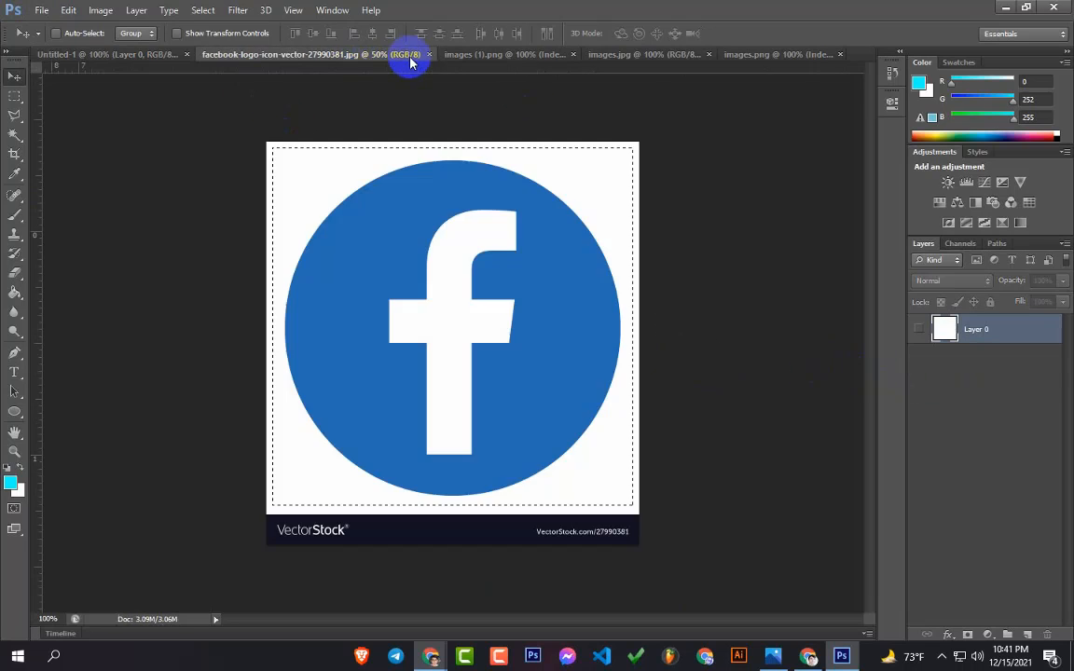
left_click(430, 55)
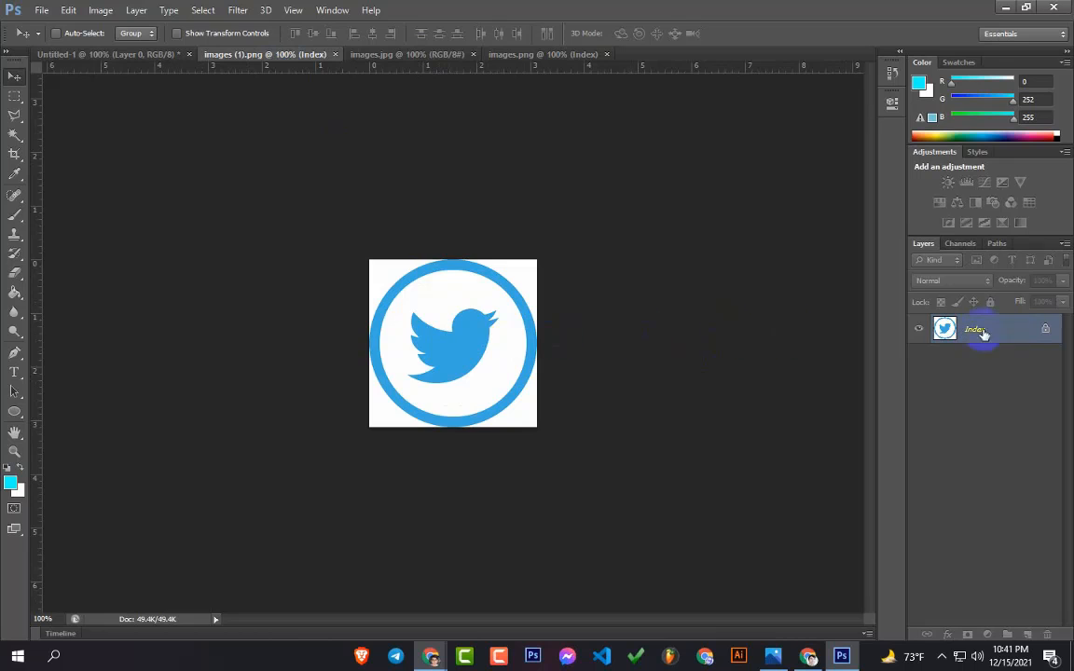
Restore the full Twitter logo and move a marquee selection of it into Untitled-1
left_click_drag(981, 333, 477, 378)
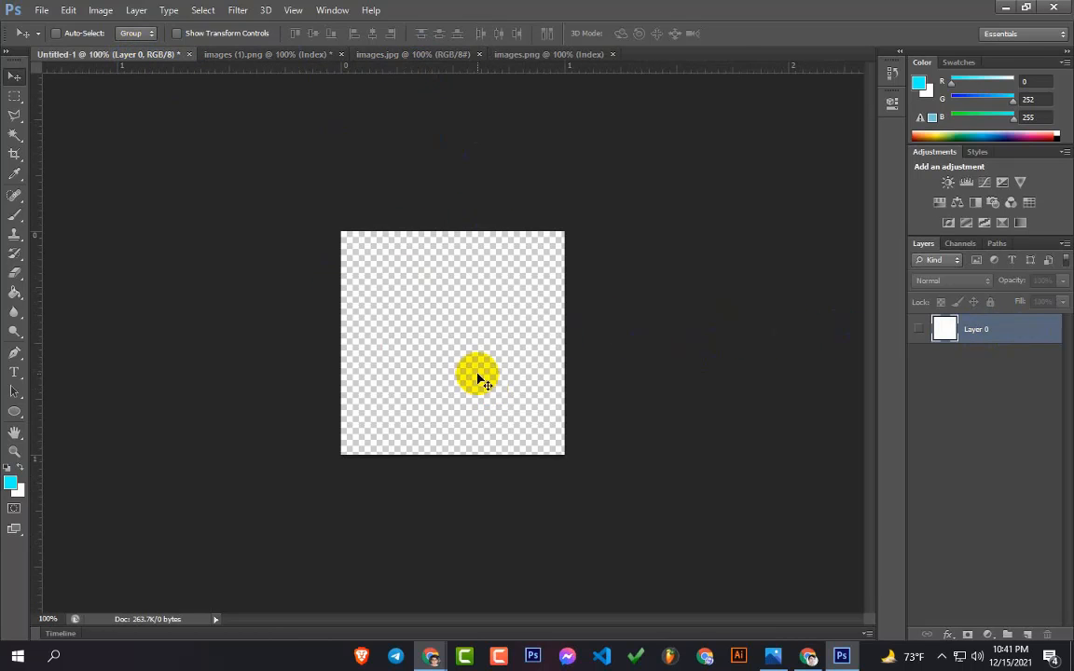
left_click(275, 56)
left_click_drag(427, 333, 520, 364)
left_click(888, 76)
left_click(807, 82)
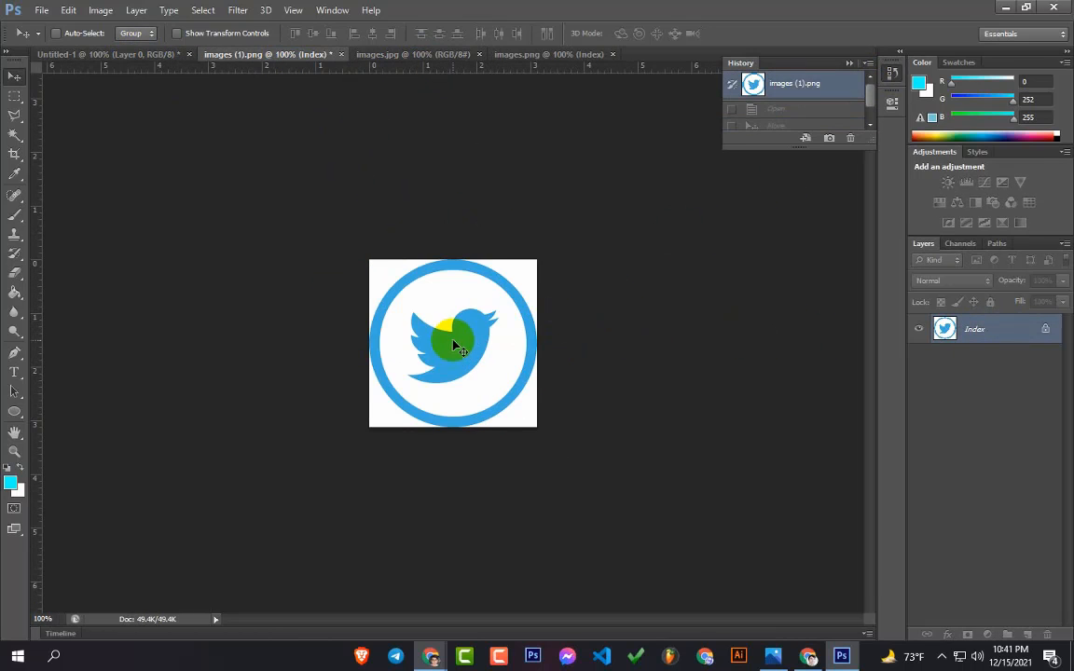
left_click(890, 76)
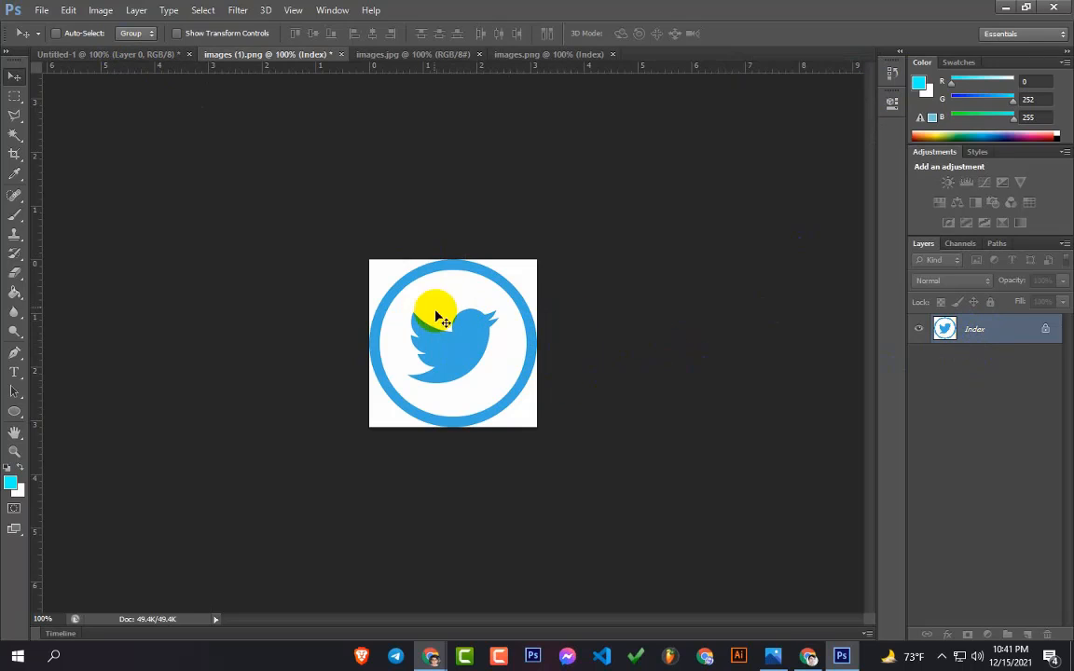
left_click(14, 96)
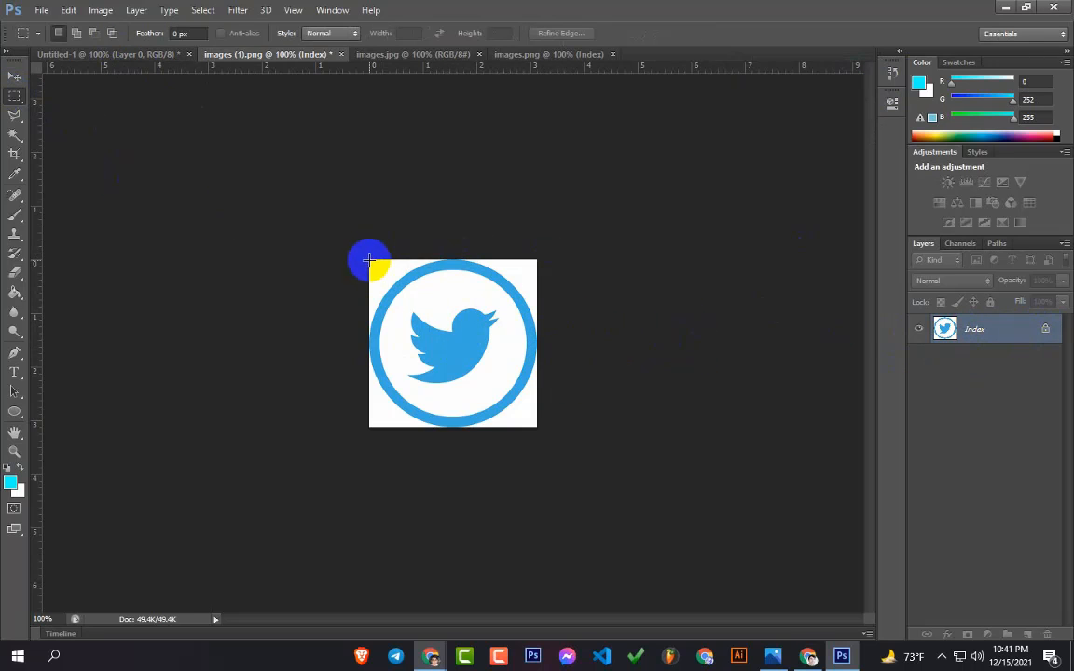
left_click_drag(370, 260, 532, 427)
left_click(14, 75)
mouse_move(438, 285)
left_mouse_down()
mouse_move(125, 58)
mouse_move(496, 347)
mouse_move(508, 342)
left_mouse_up()
Delete the four white corners around the Twitter logo to transparency
key("ctrl+plus")
left_click(14, 135)
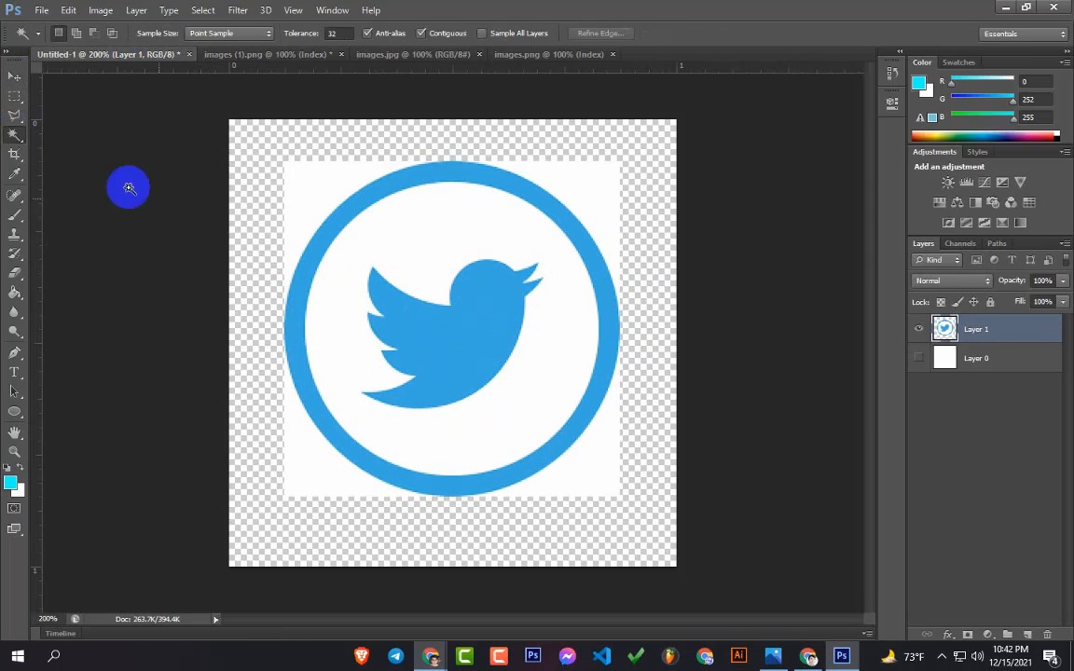
left_click(315, 185)
left_click(593, 190, "shift")
left_click(592, 458, "shift")
left_click(323, 471, "shift")
key("Delete")
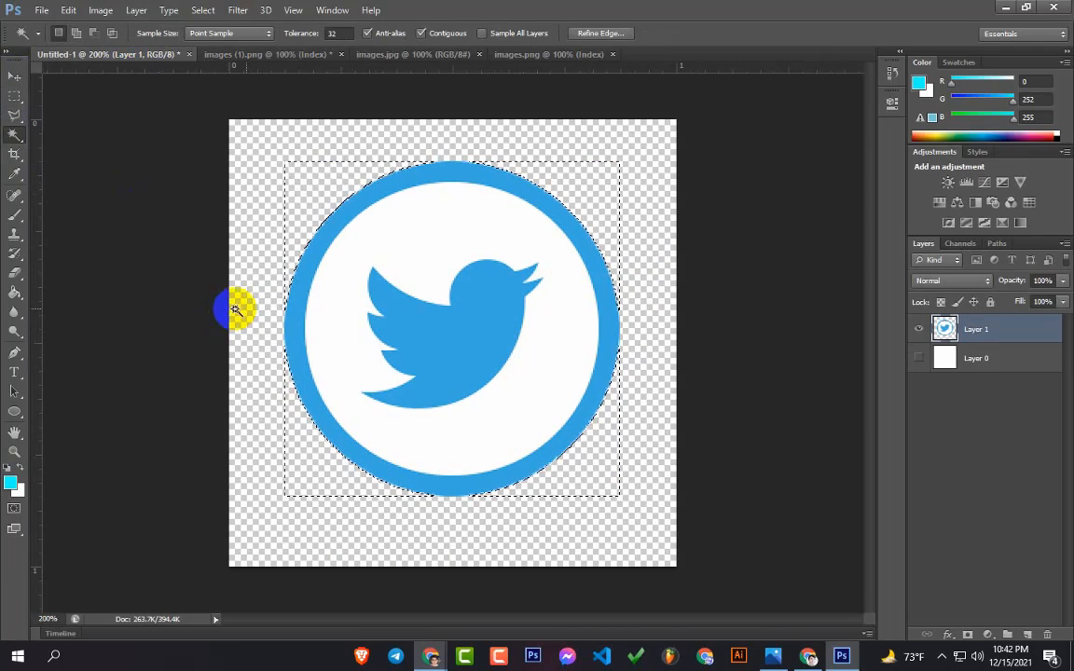
key("ctrl+d")
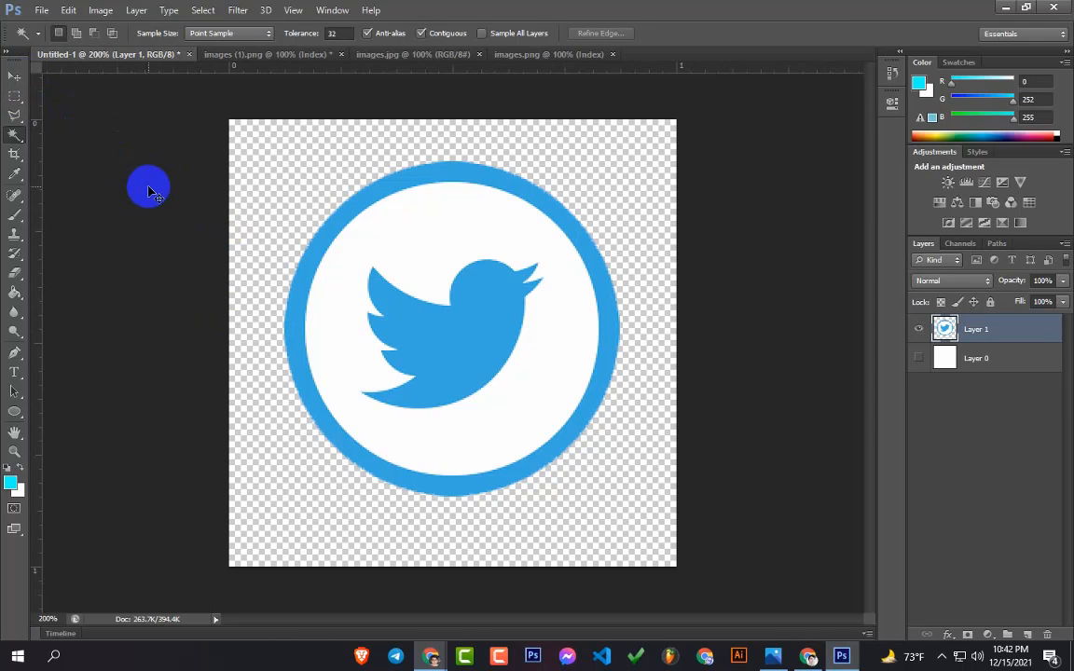
key("ctrl+minus")
Centre the Twitter logo on the Untitled-1 canvas
left_click(14, 96)
left_click_drag(330, 219, 576, 457)
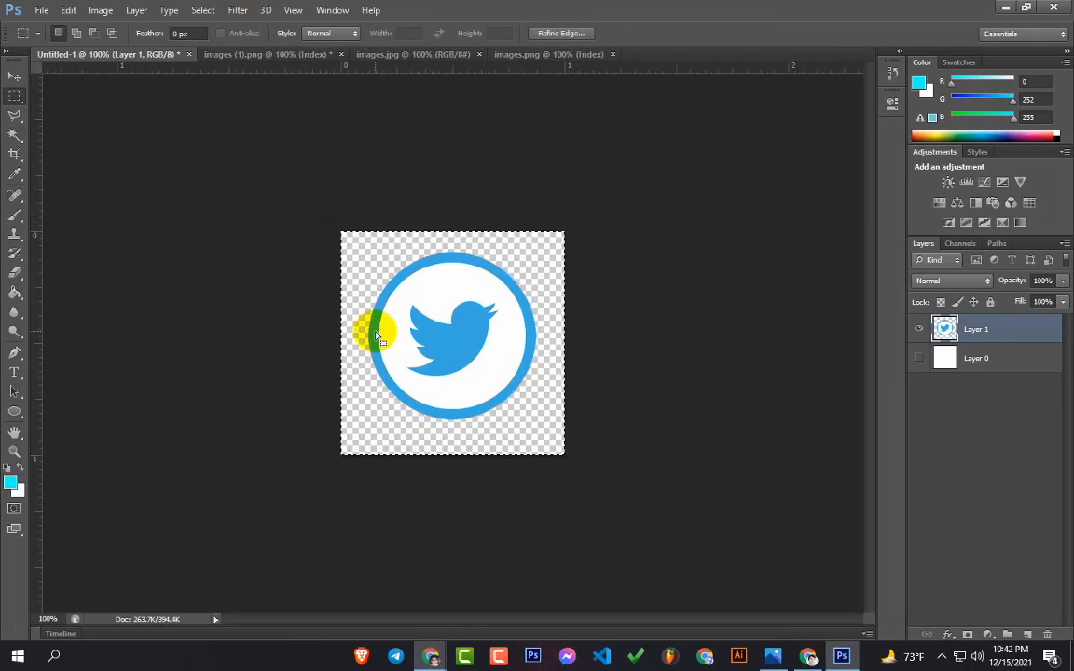
left_click(14, 75)
left_click(313, 34)
left_click(438, 354)
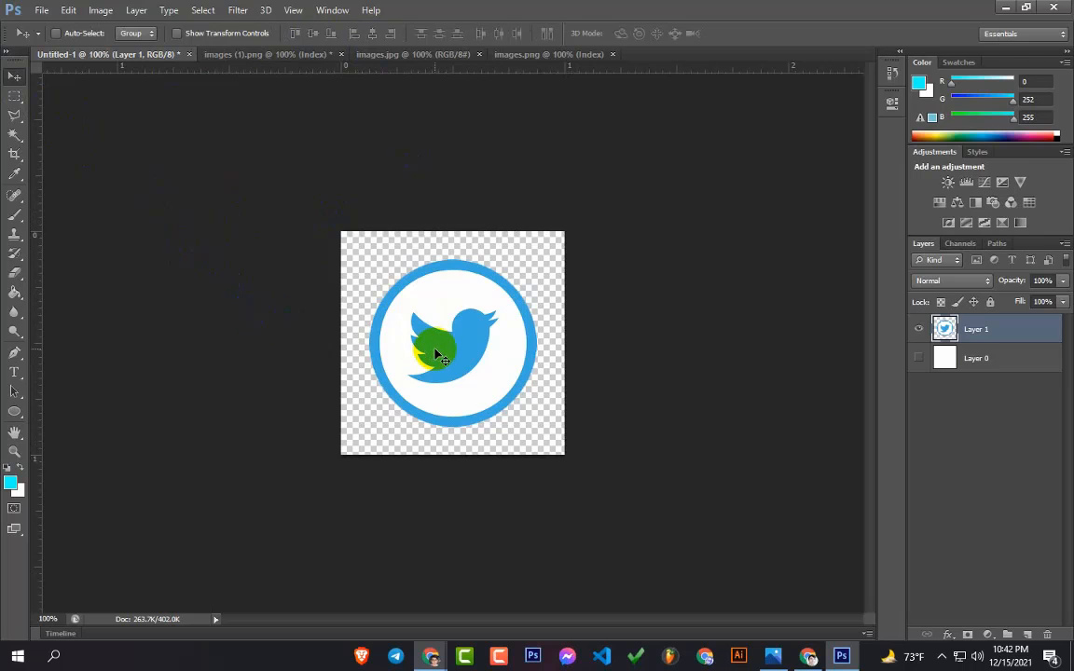
key("ctrl+t")
key("Return")
Save the Twitter logo as a PNG named sd with default compression
left_click(42, 10)
left_click(88, 186)
left_click(536, 389)
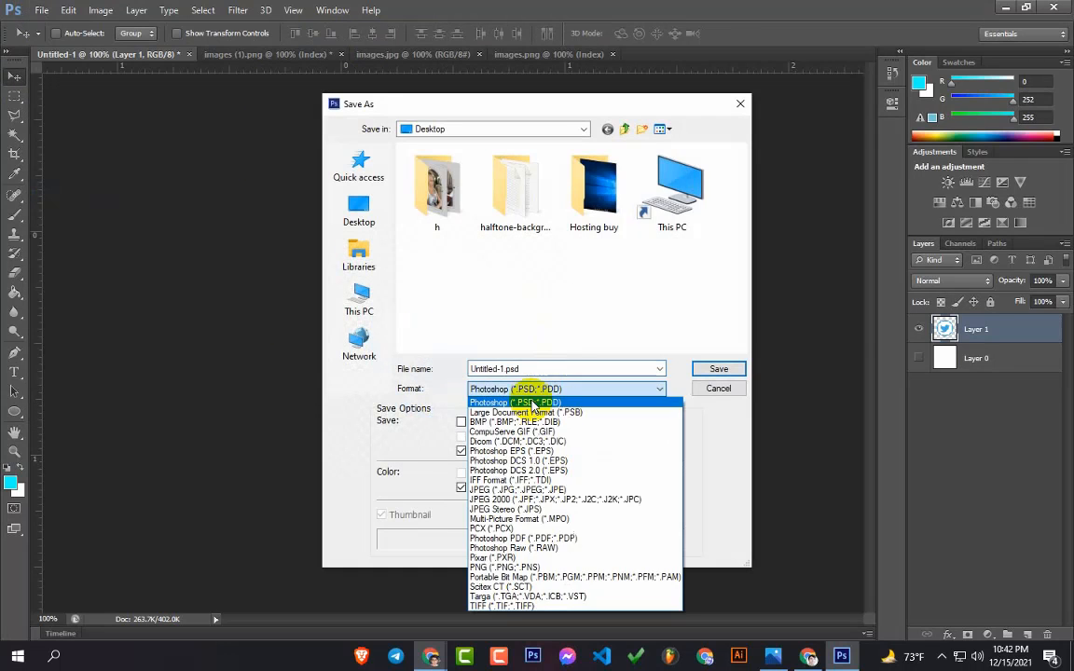
left_click(522, 566)
double_click(528, 369)
type("sd")
left_click(716, 370)
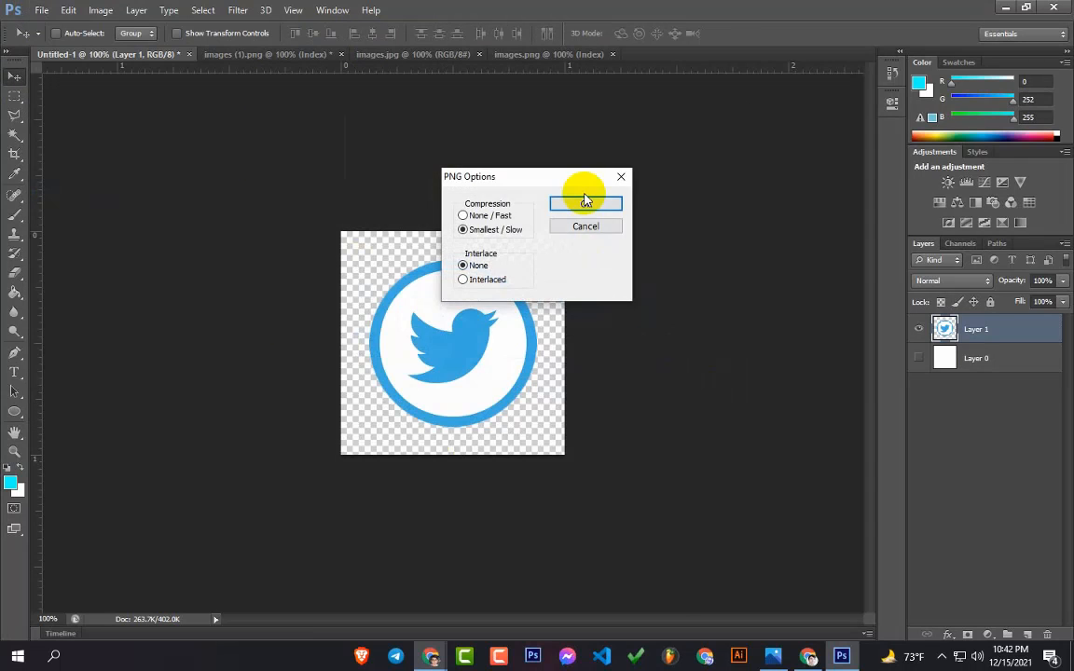
left_click(586, 202)
Close images (1).png without saving and unlock the Instagram image's background layer
key("ctrl+alt+z")
key("ctrl+alt+z")
key("ctrl+alt+z")
key("ctrl+alt+z")
key("ctrl+alt+z")
left_click(429, 55)
left_click(288, 56)
left_click(341, 55)
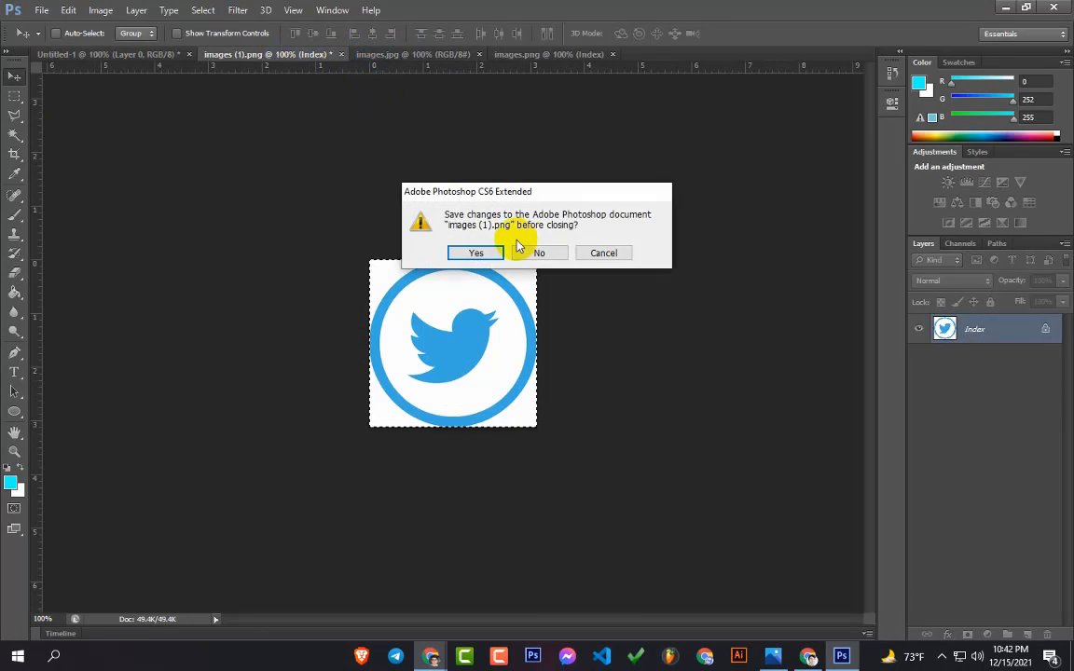
left_click(519, 248)
double_click(1043, 329)
left_click(655, 210)
Move the Instagram logo into Untitled-1 and delete its white background
left_click(14, 96)
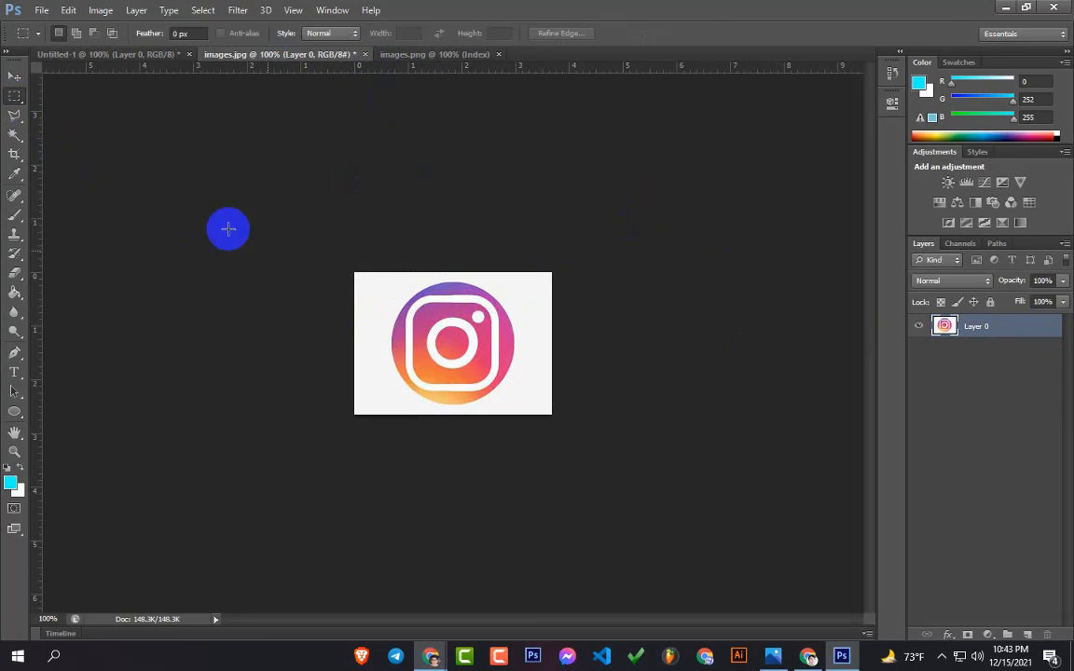
left_click_drag(362, 274, 543, 409)
key("v")
left_click_drag(412, 331, 456, 336)
key("w")
left_click(288, 247)
key("Delete")
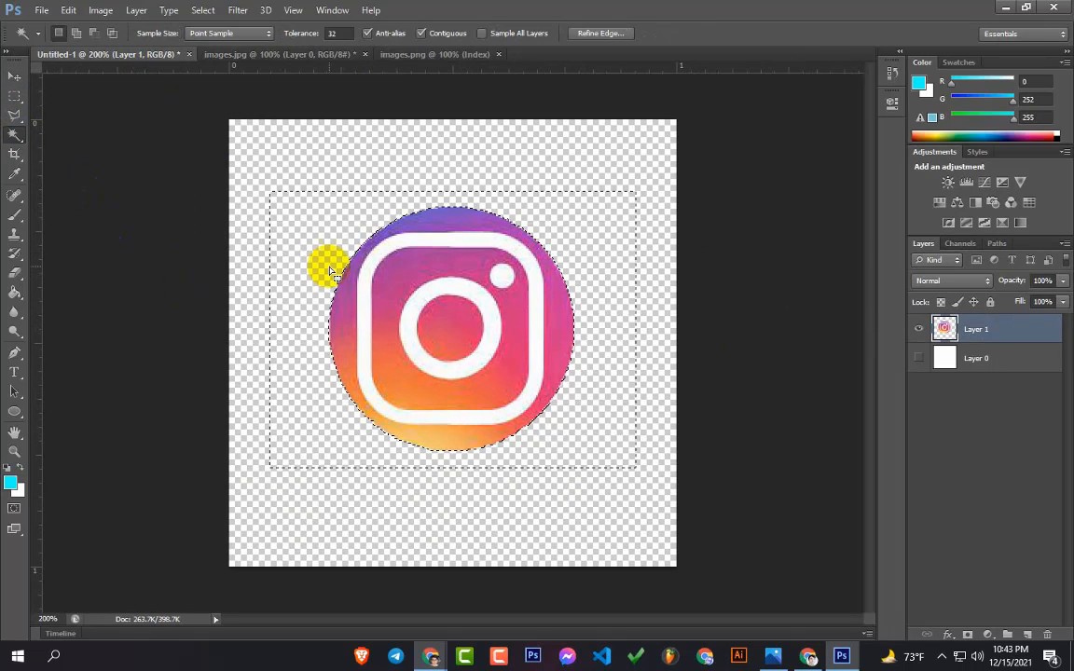
key("ctrl+d")
Enlarge the Instagram logo and centre it on the canvas
key("ctrl+t")
left_click_drag(574, 451, 632, 511)
left_click_drag(551, 413, 526, 391)
key("Return")
key("m")
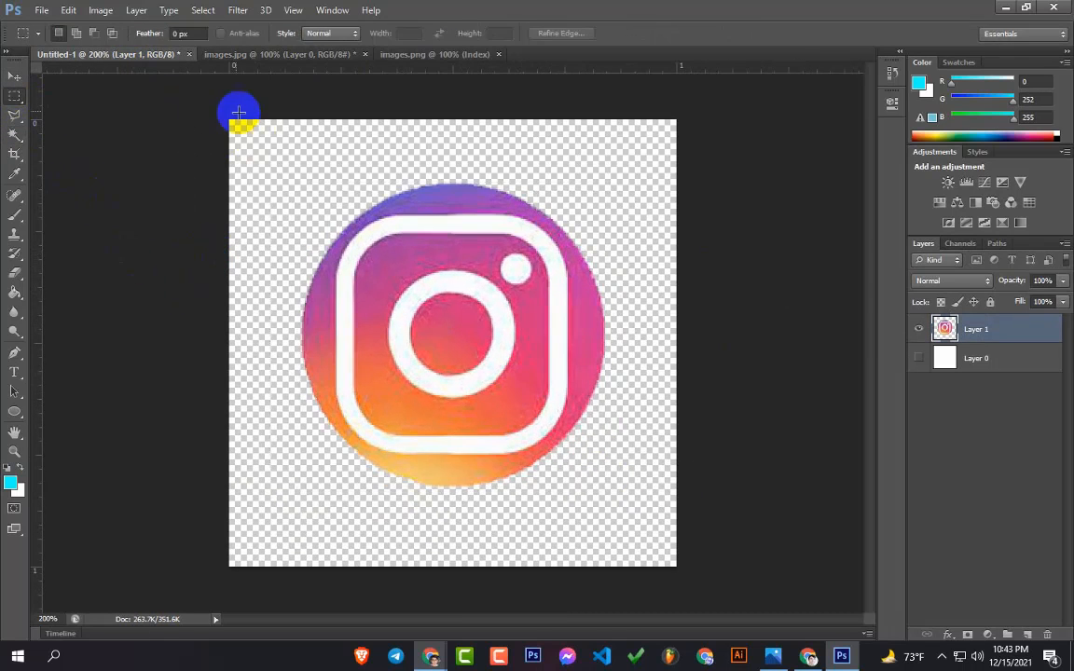
left_click_drag(229, 113, 728, 606)
left_click(16, 78)
left_click(334, 35)
key("ctrl+minus")
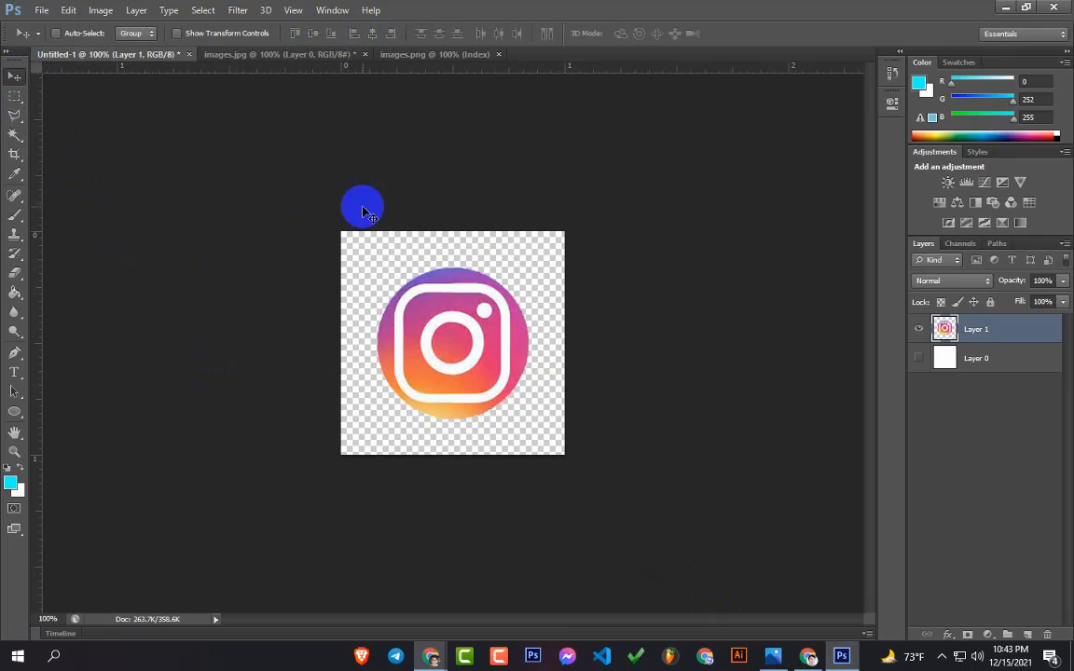
Save the Instagram logo as the PNG file in.png
left_click(42, 11)
left_click(93, 196)
left_click(559, 389)
left_click(556, 544)
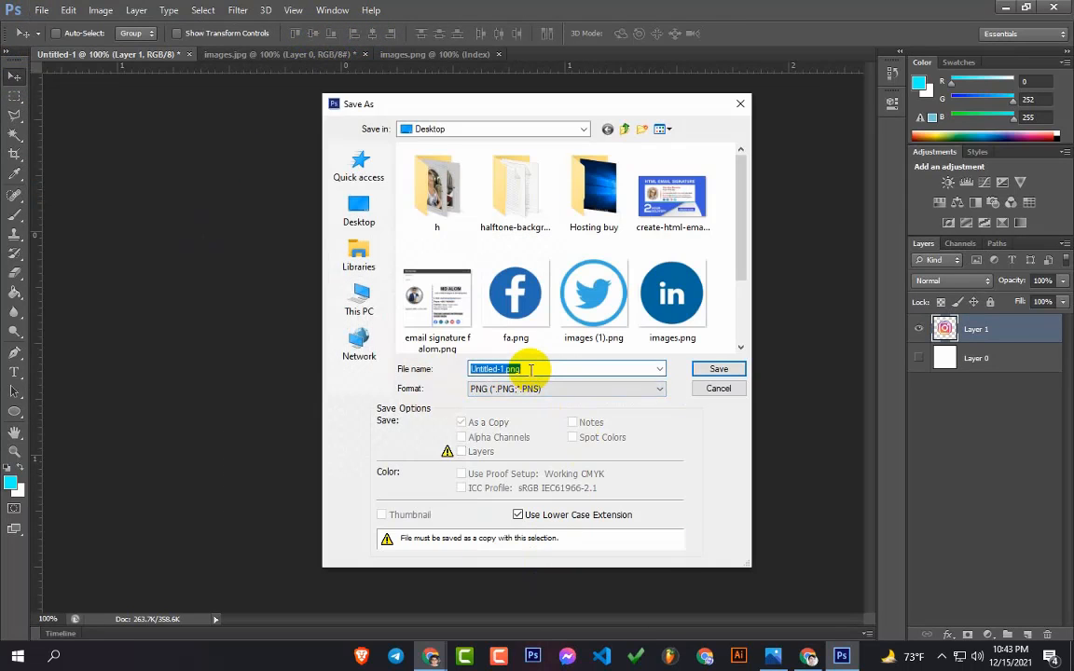
type("in")
left_click(718, 371)
Close images.jpg without saving and bring the LinkedIn image forward
key("Delete")
left_click(365, 54)
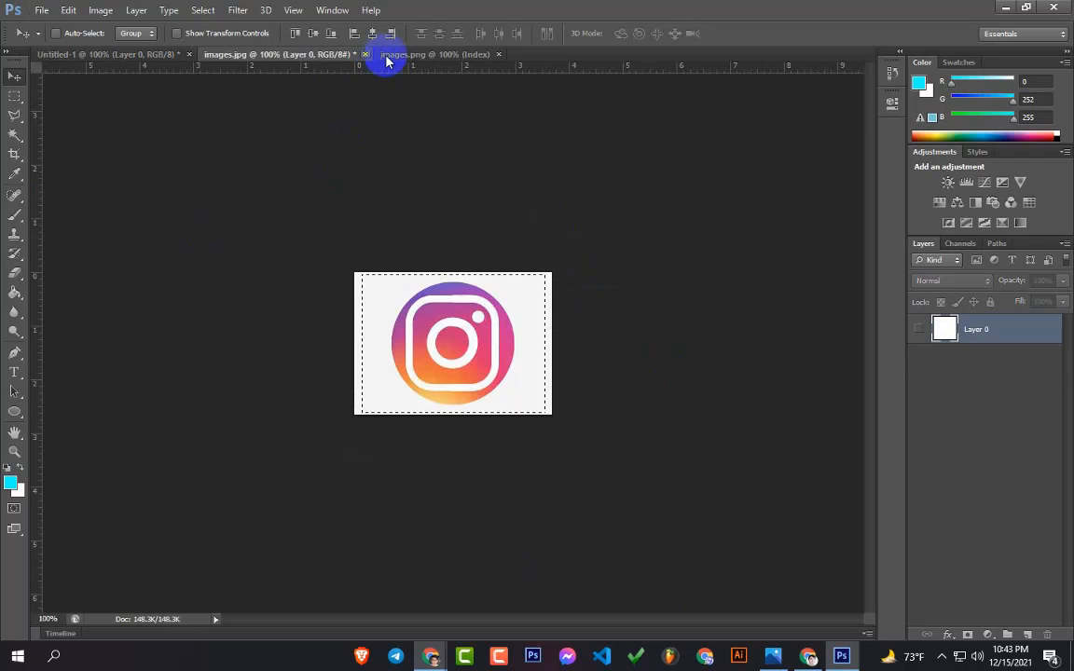
key("n")
left_click(294, 56)
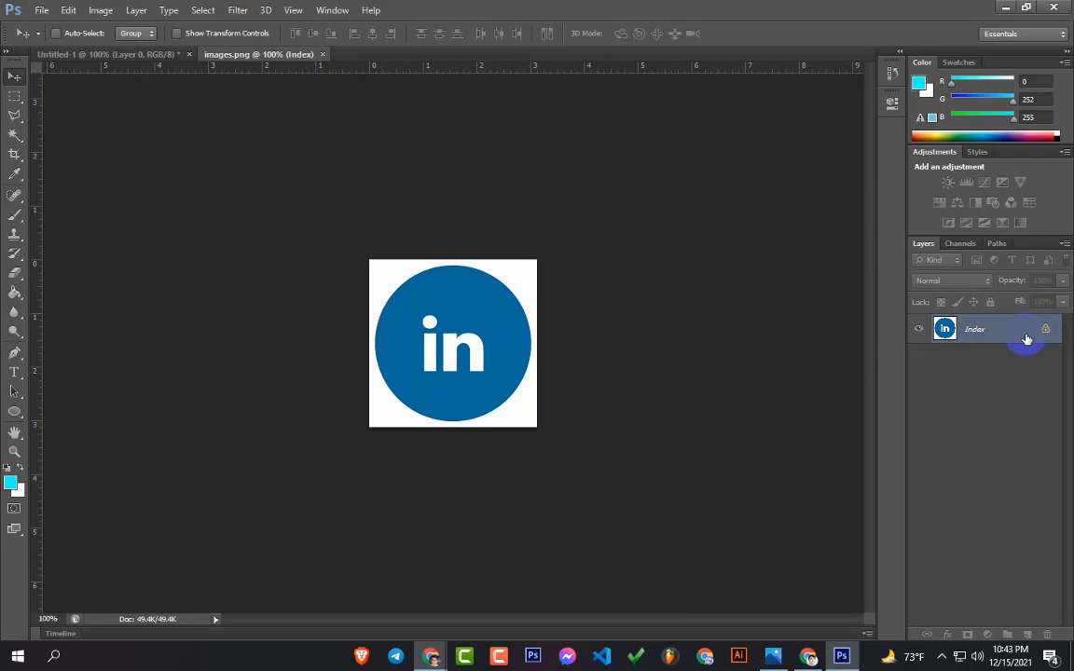
Stack in.png, tw.png and fa.png in a column beside the wallpaper photo
left_click(1005, 9)
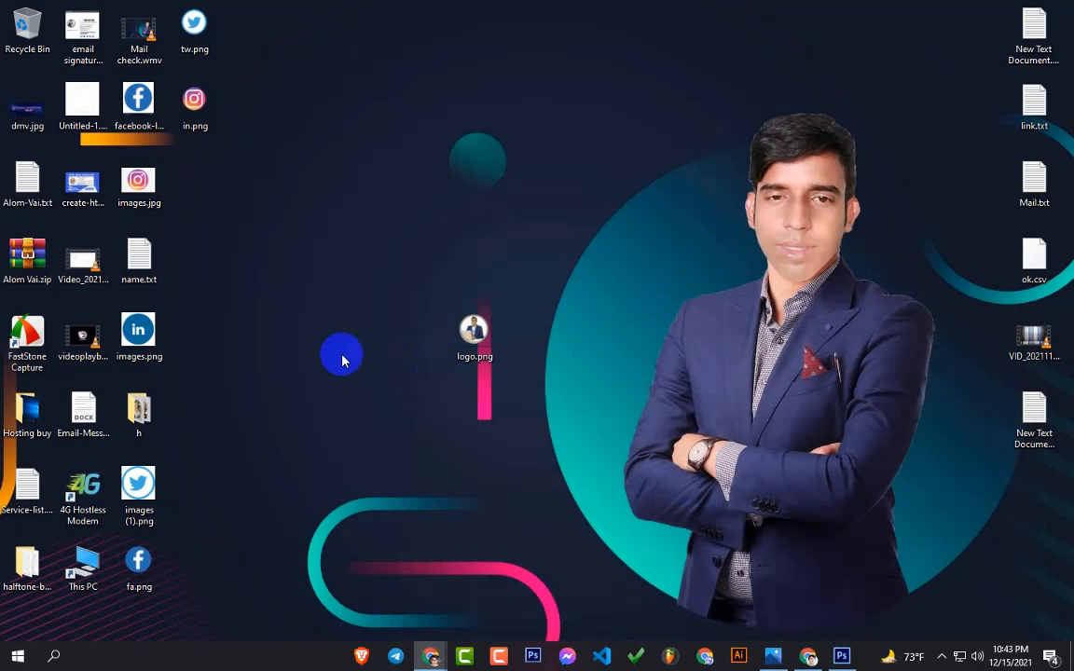
left_click_drag(196, 32, 699, 183)
left_click(152, 124)
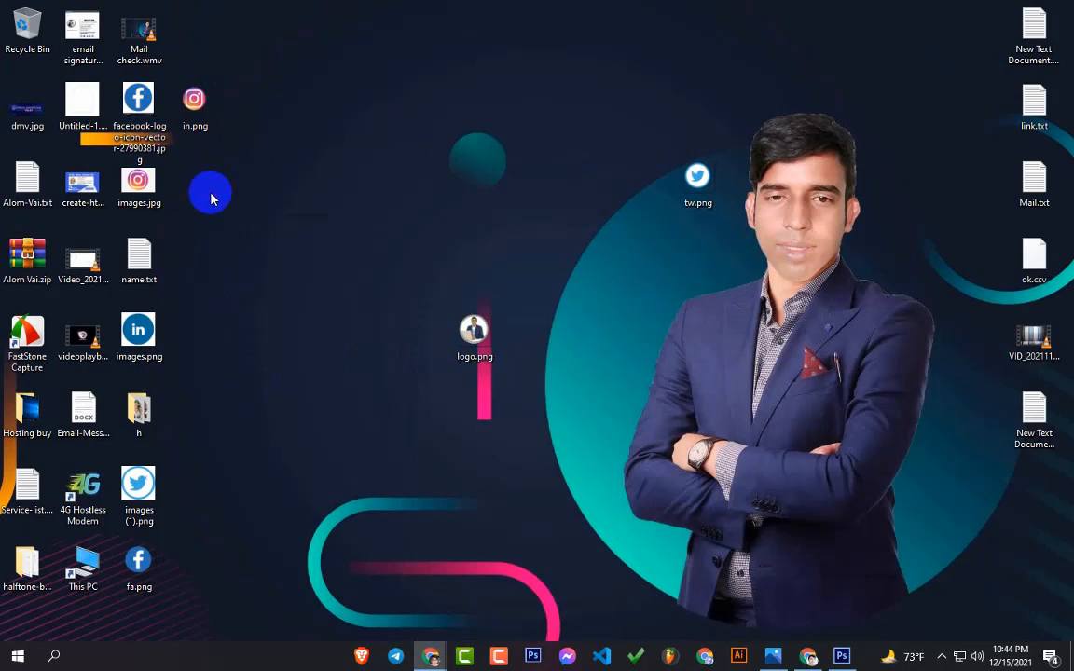
left_click_drag(138, 328, 188, 322)
left_click(141, 565)
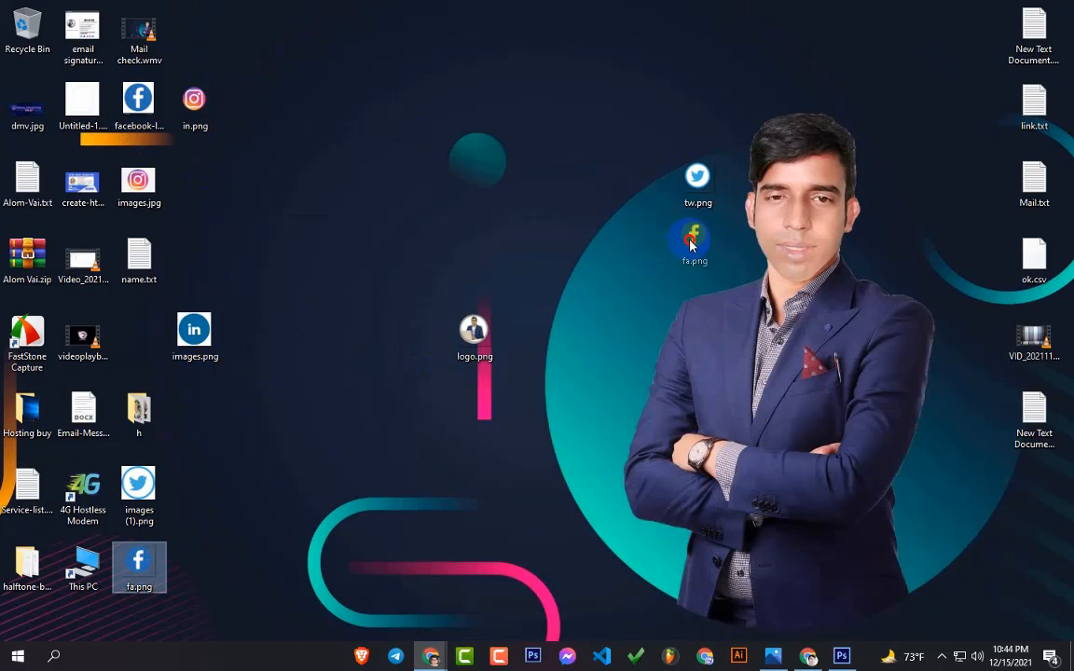
left_click_drag(691, 244, 692, 246)
left_click(138, 487)
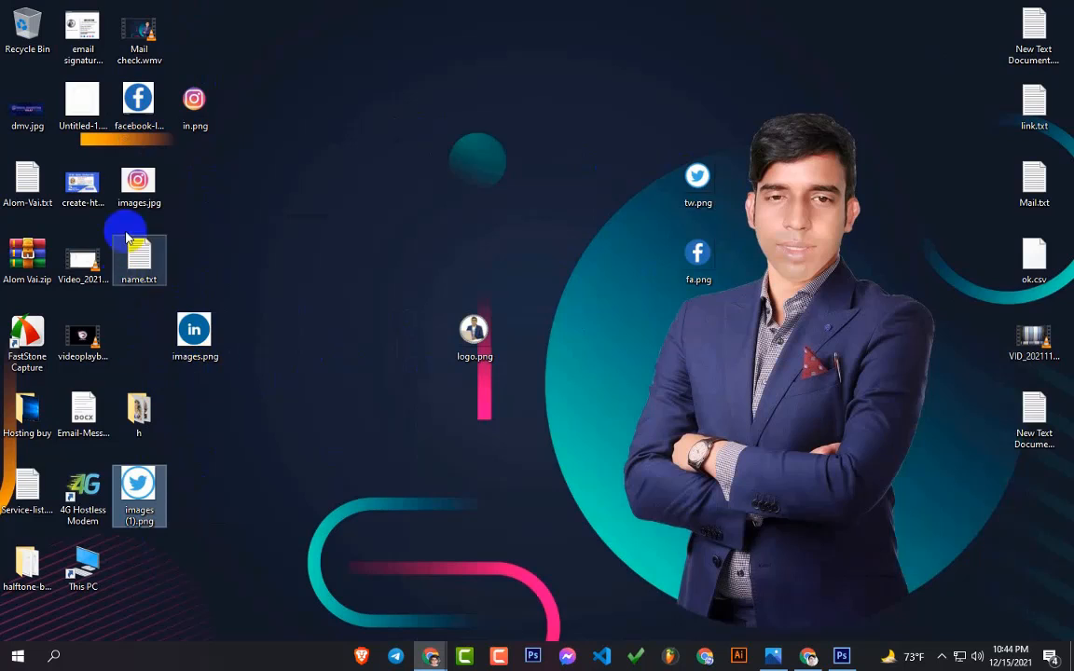
left_click_drag(193, 102, 292, 144)
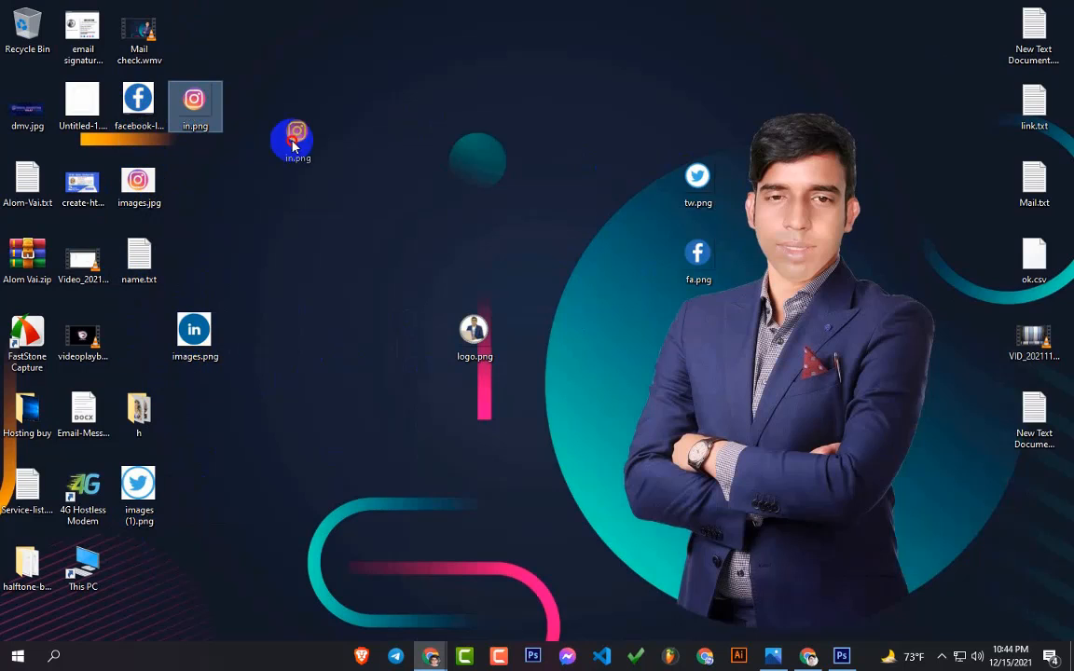
left_click_drag(692, 136, 693, 131)
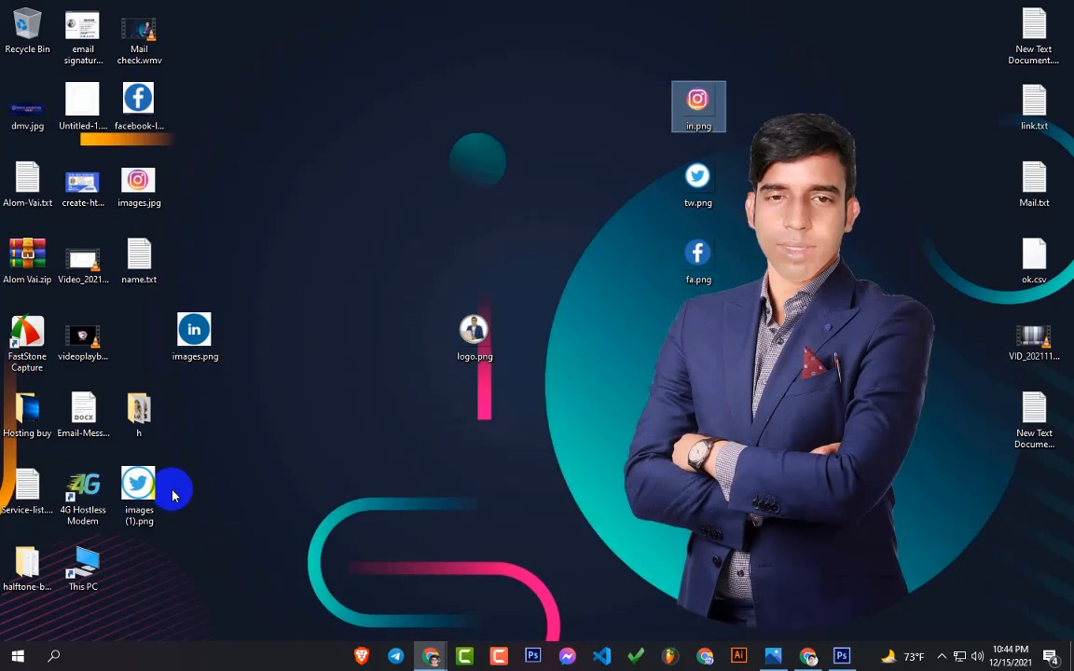
left_click(191, 335)
left_click(462, 587)
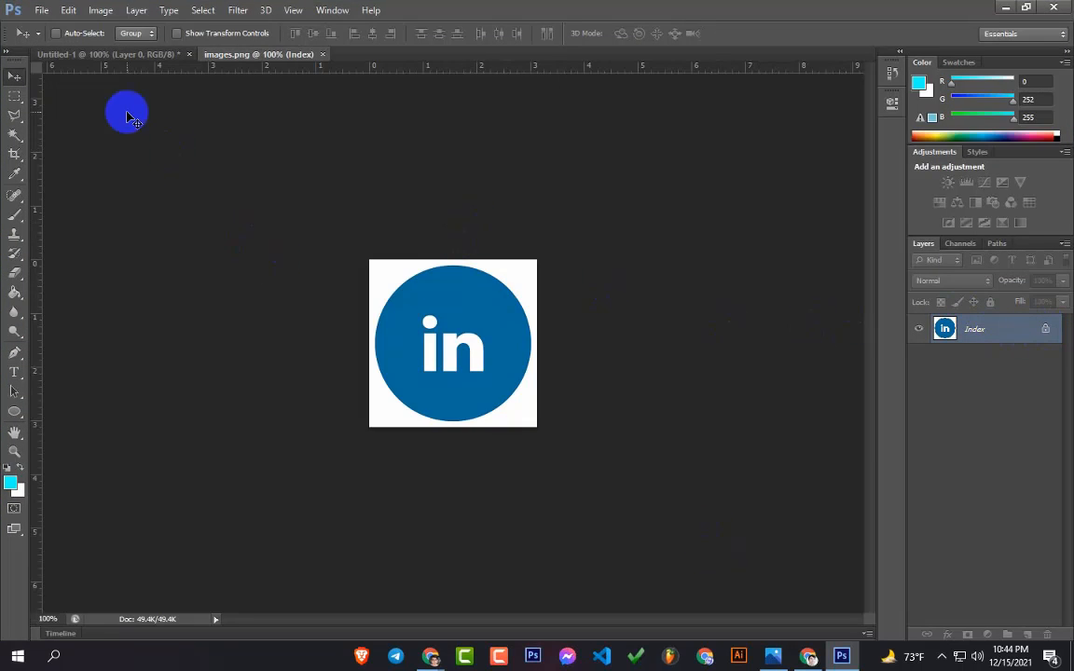
Marquee-select the LinkedIn logo and move it into Untitled-1
left_click(14, 96)
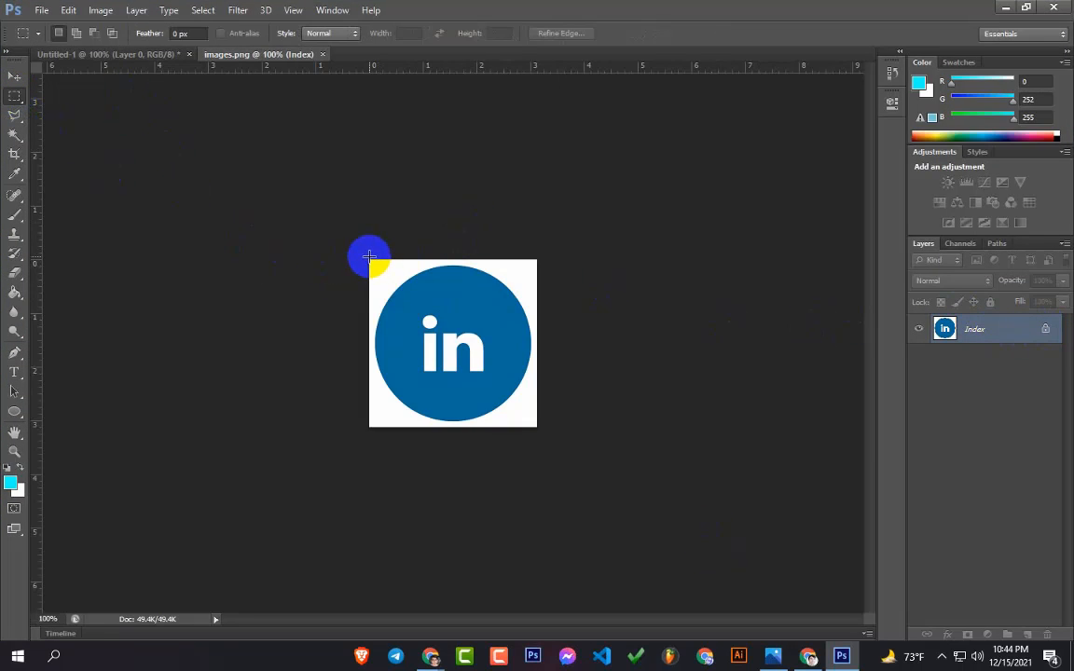
left_click_drag(370, 259, 538, 427)
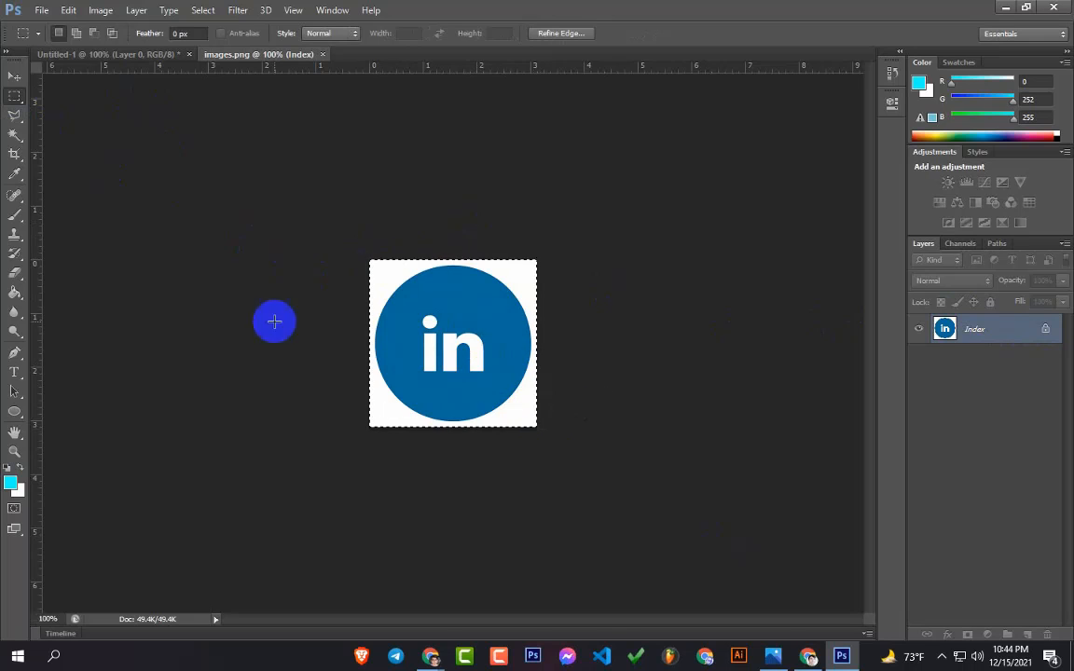
left_click(14, 76)
left_click_drag(390, 286, 460, 328)
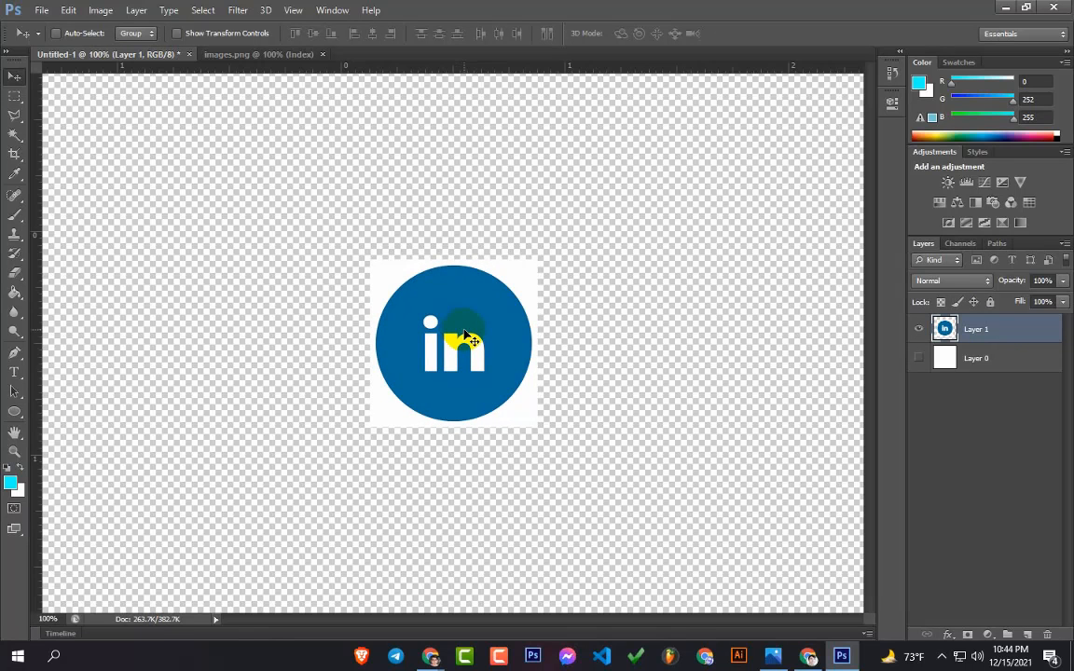
Make the LinkedIn logo's white background transparent and save it as li.png
key("ctrl+plus")
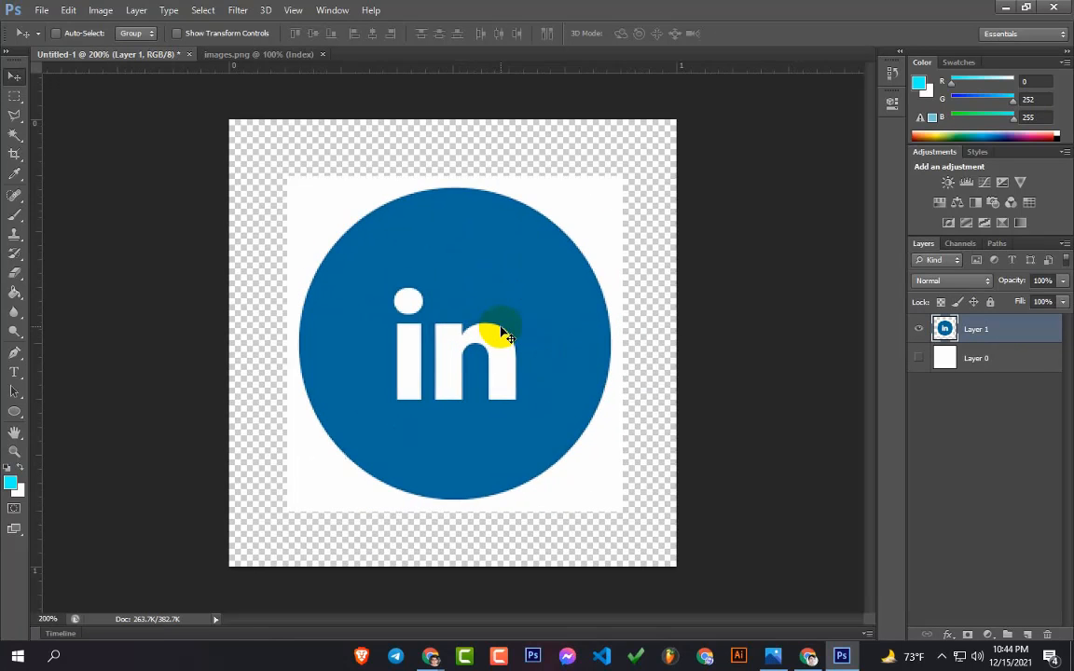
left_click(15, 141)
left_click(370, 209)
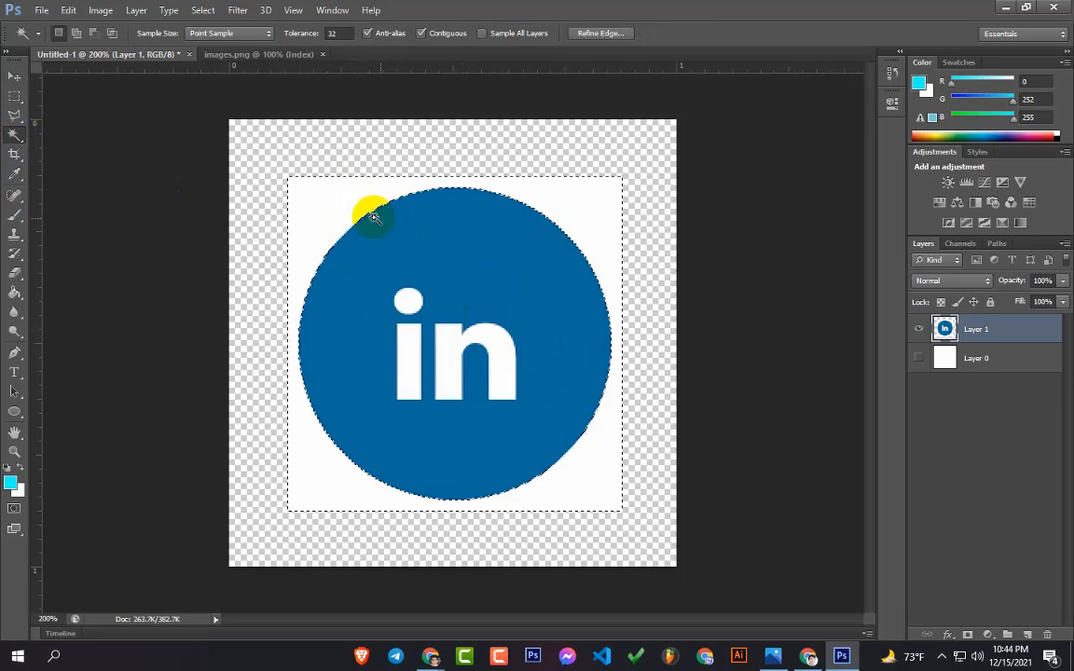
key("Delete")
left_click(90, 175)
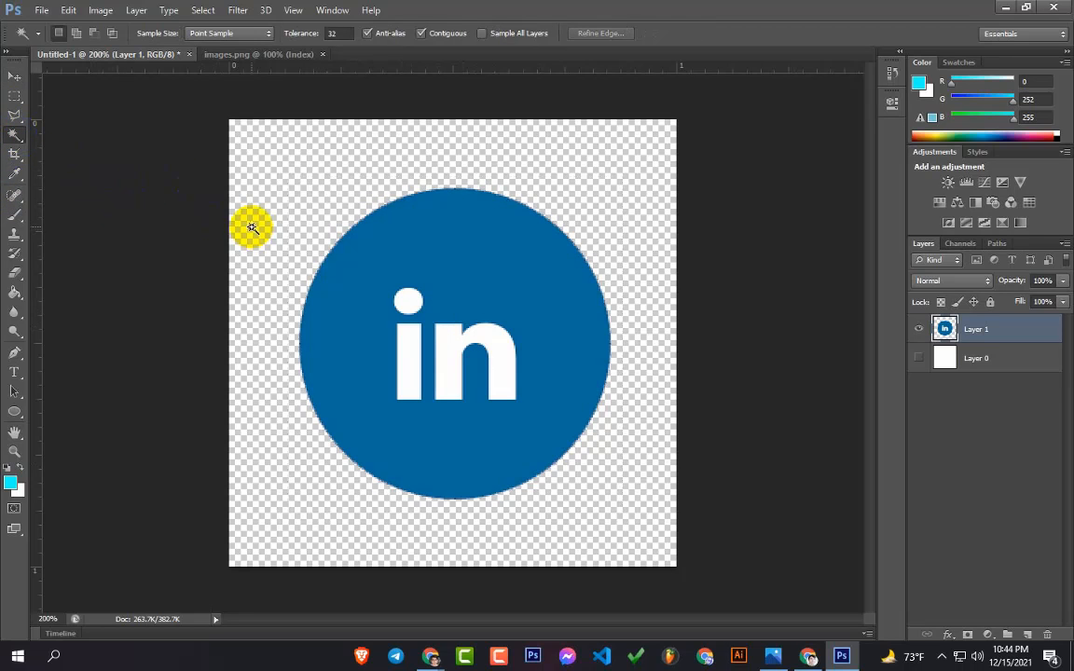
key("ctrl+minus")
key("ctrl+shift+s")
left_click(719, 368)
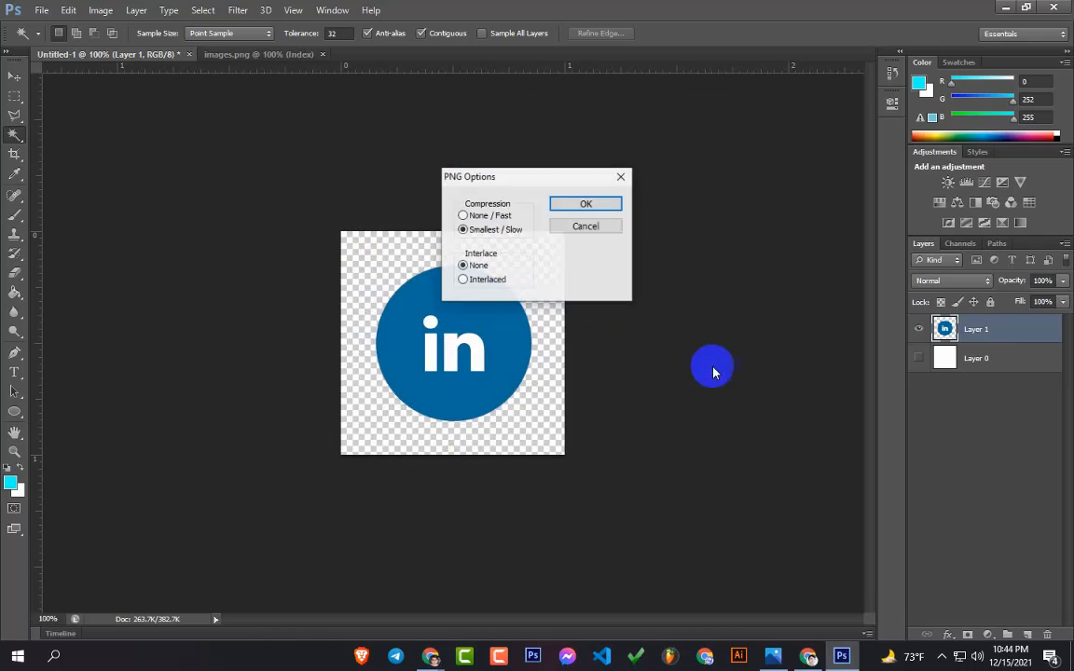
left_click(593, 203)
Place li.png with the other social icon files, then return to the Google Docs signature
left_click(1006, 6)
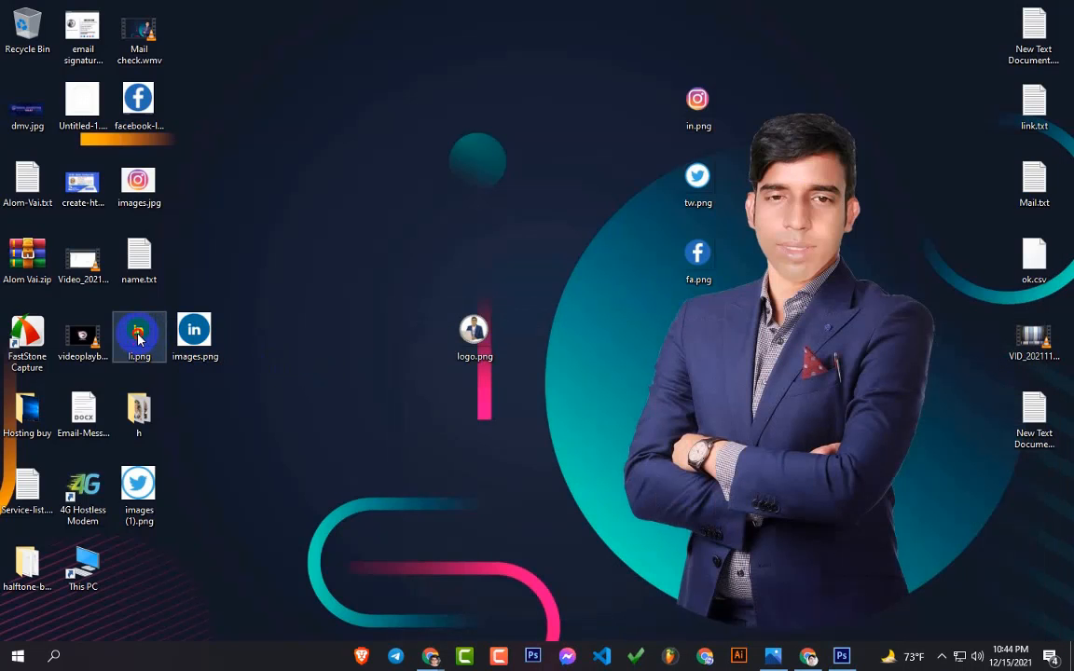
left_click_drag(138, 331, 694, 324)
left_click(524, 264)
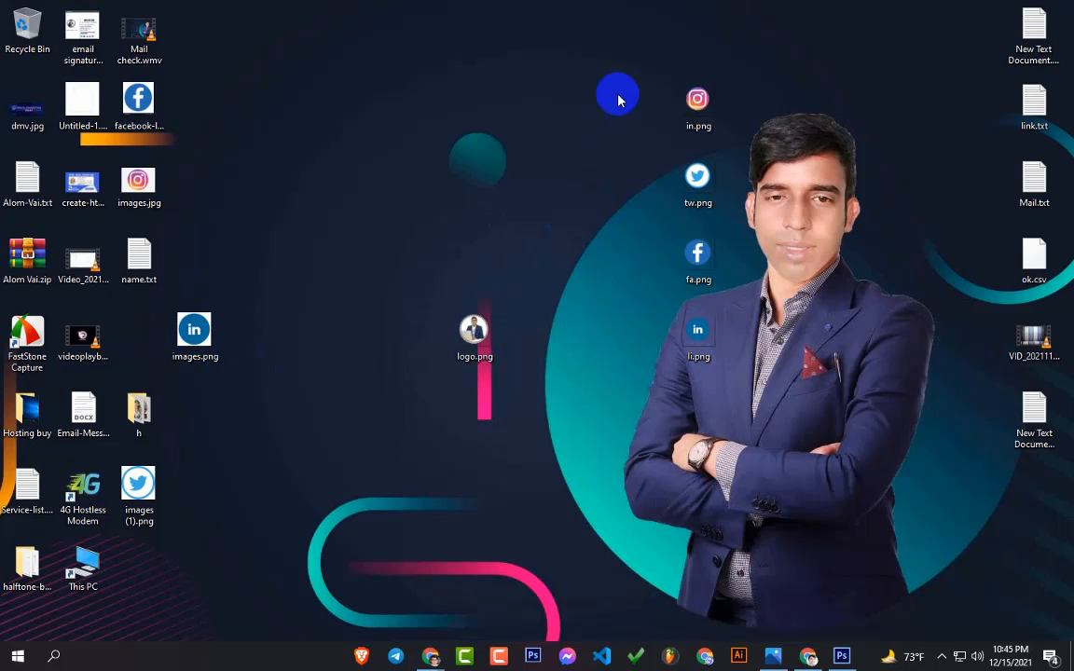
left_click_drag(630, 81, 762, 359)
left_click(556, 489)
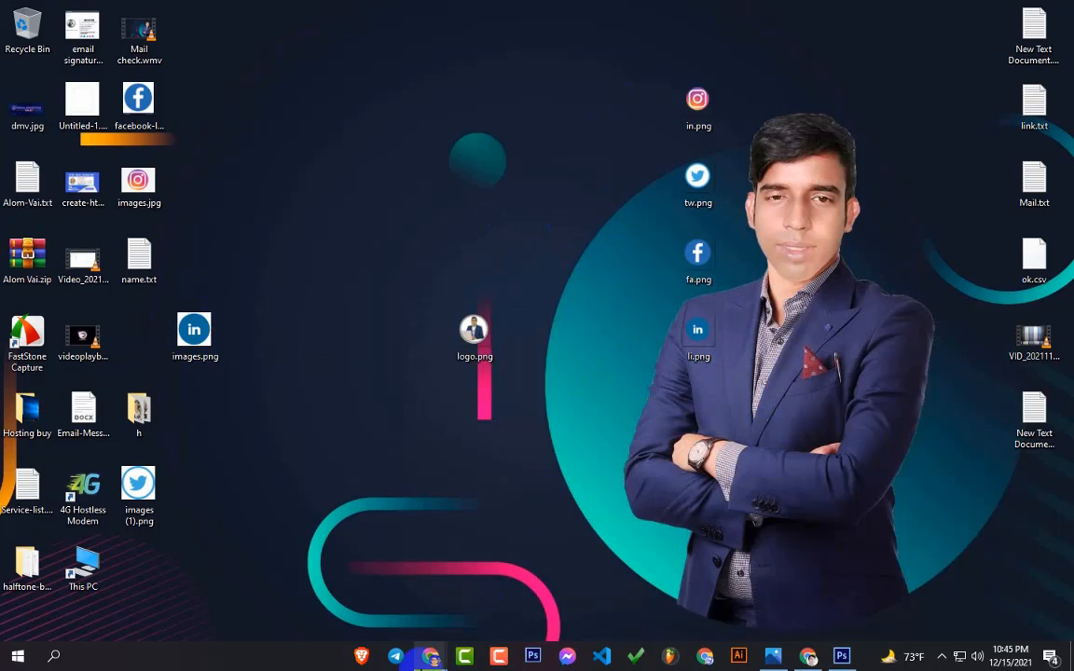
left_click(804, 656)
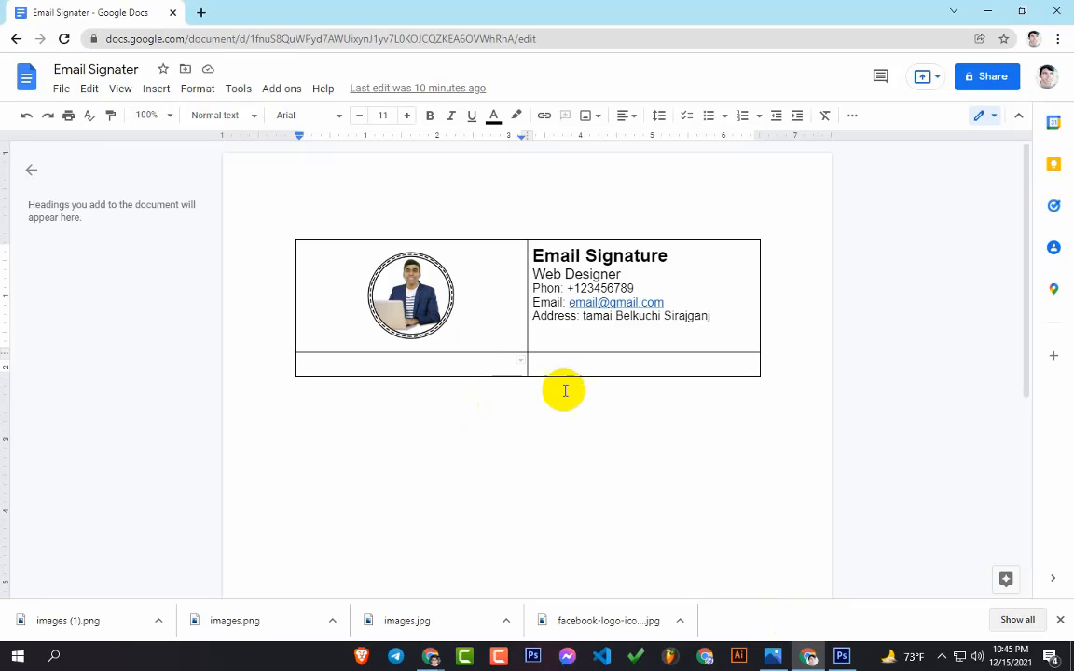
Upload fa.png into the second row's right cell and shrink it to a small Facebook icon
left_click(578, 363)
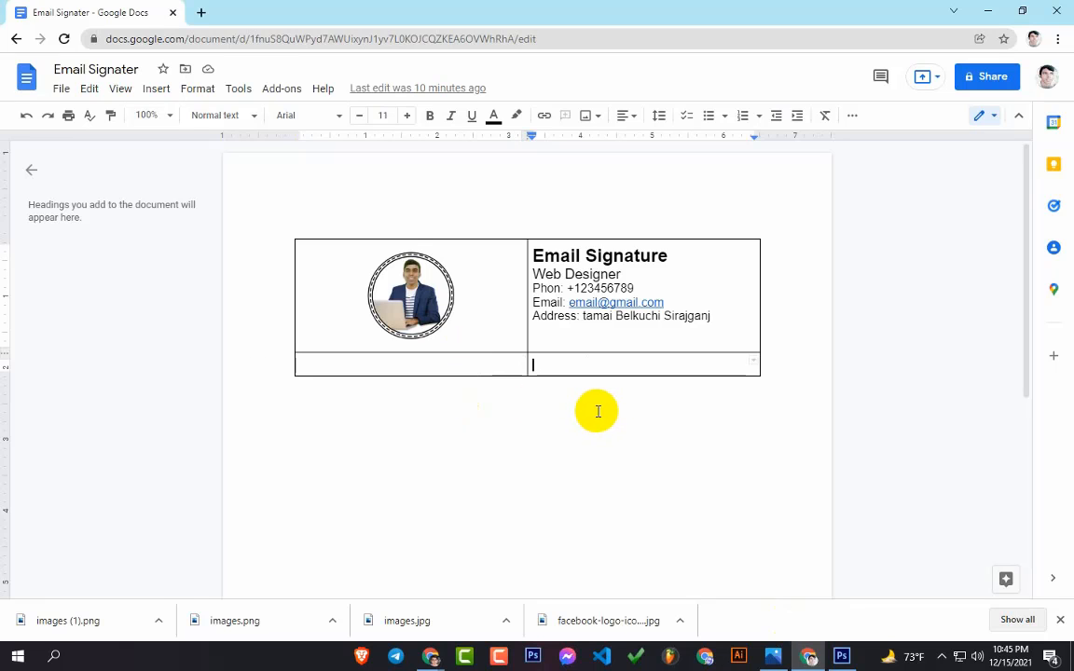
left_click(599, 119)
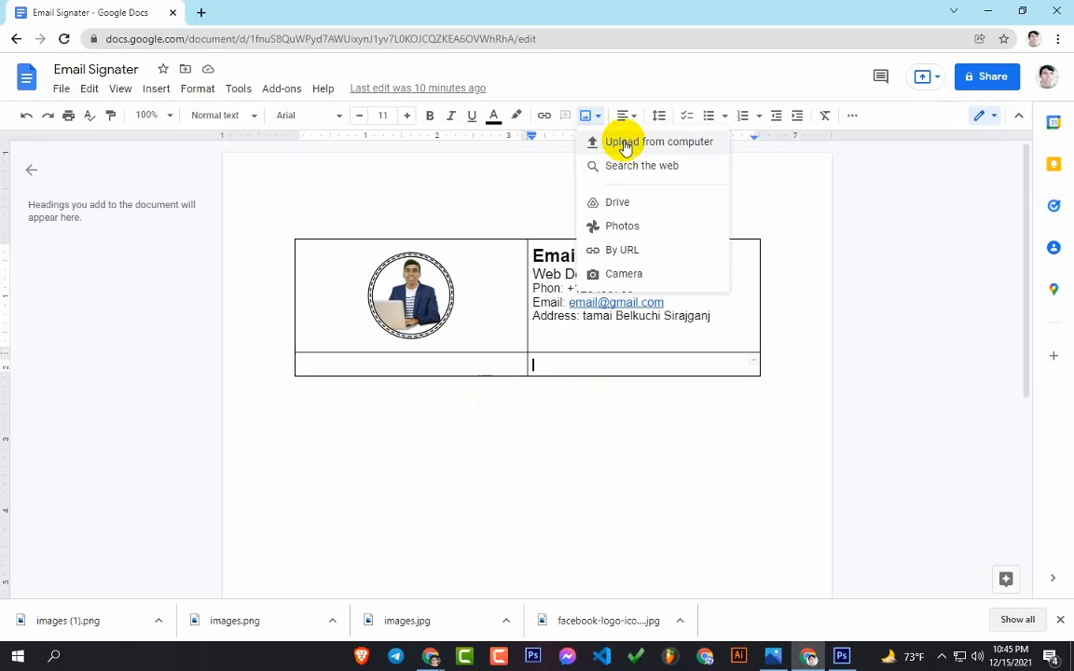
left_click(618, 143)
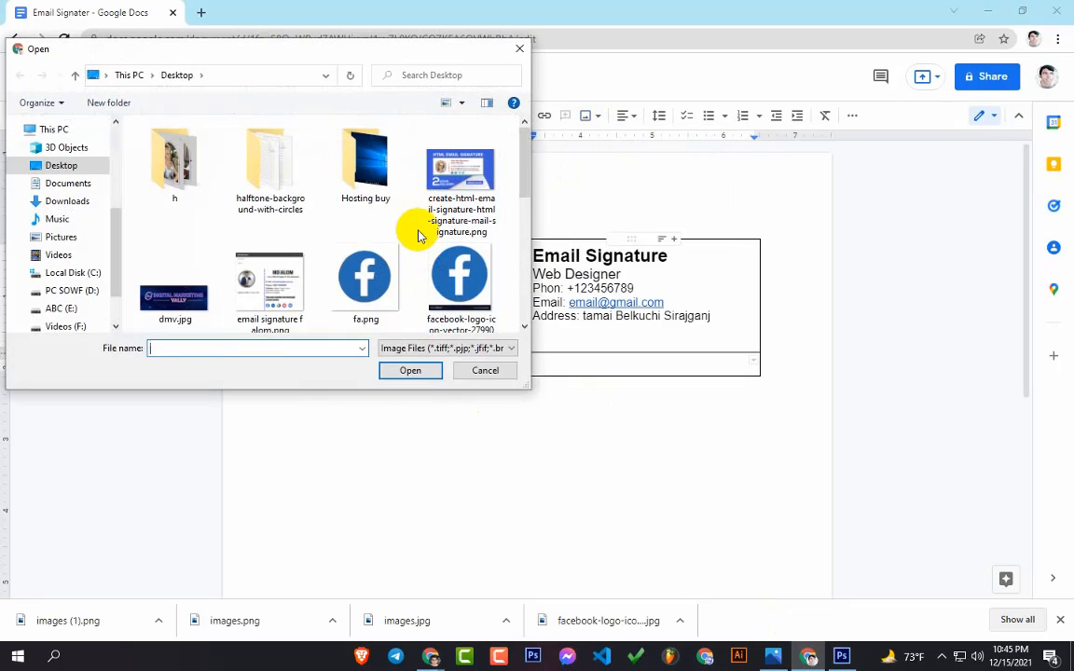
left_click(363, 277)
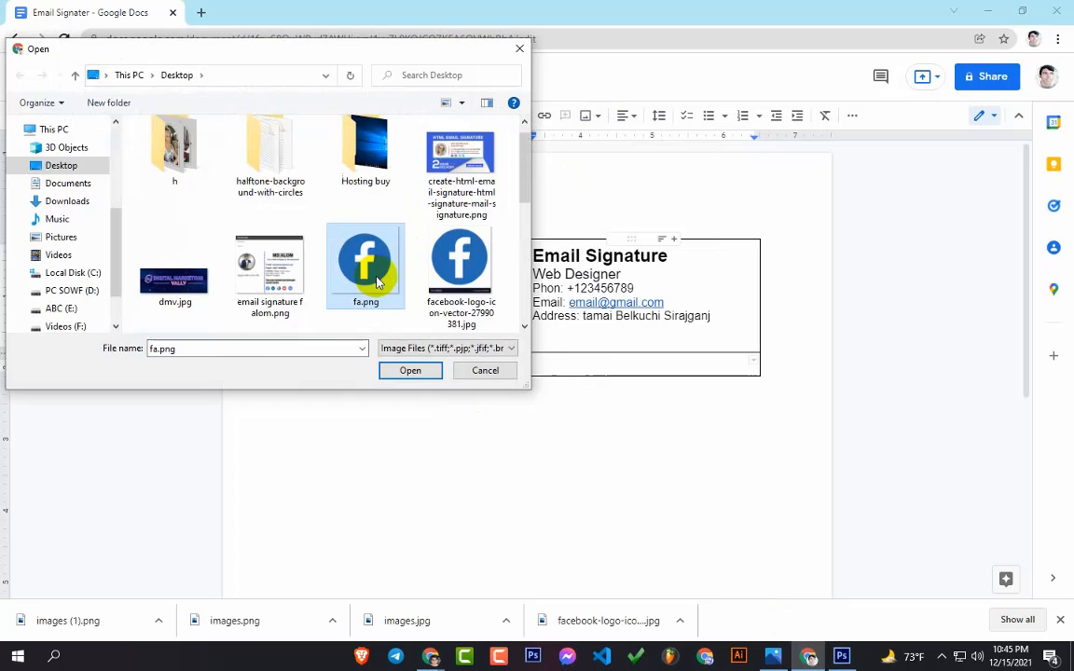
left_click(403, 370)
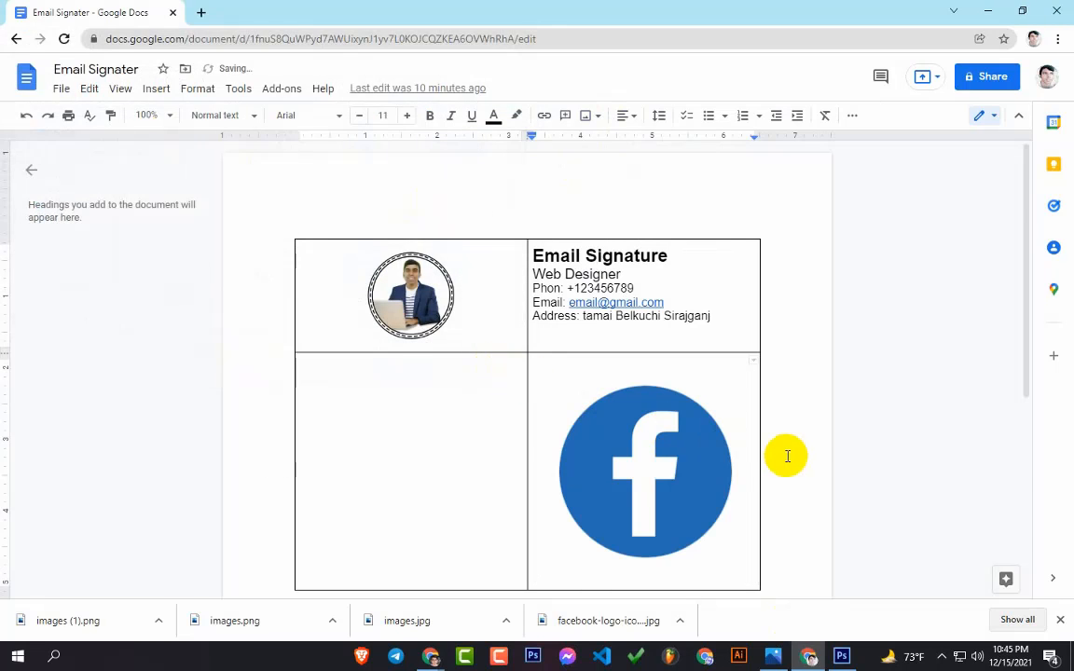
left_click(730, 508)
left_click_drag(755, 560, 555, 354)
left_click(590, 350)
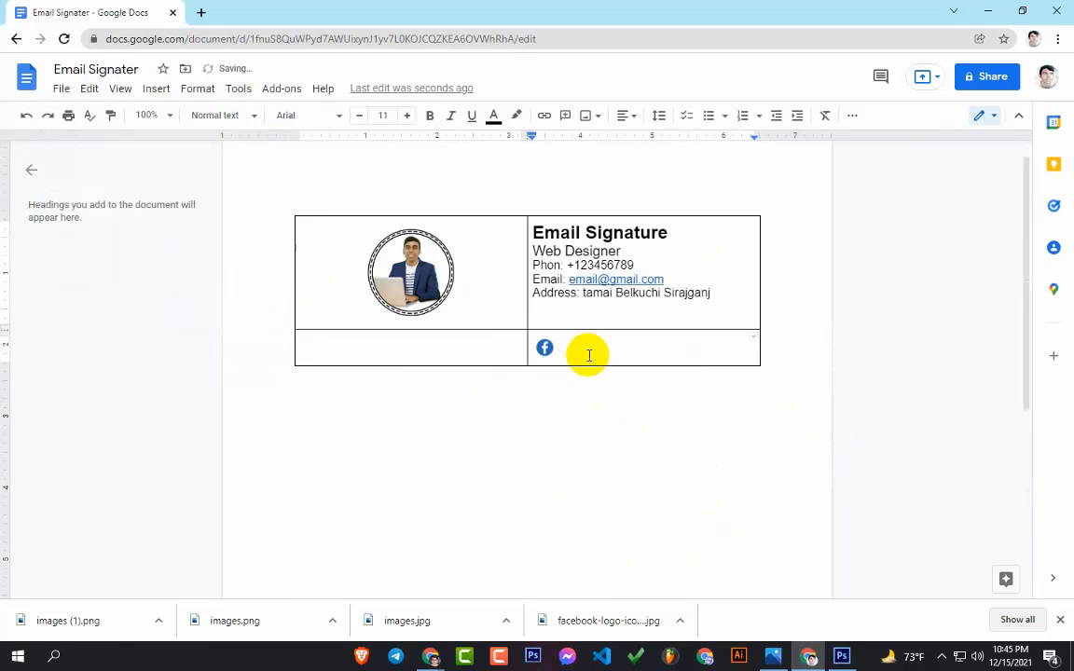
Upload in.png and shrink it to a small Instagram icon beside the Facebook icon
left_click(589, 114)
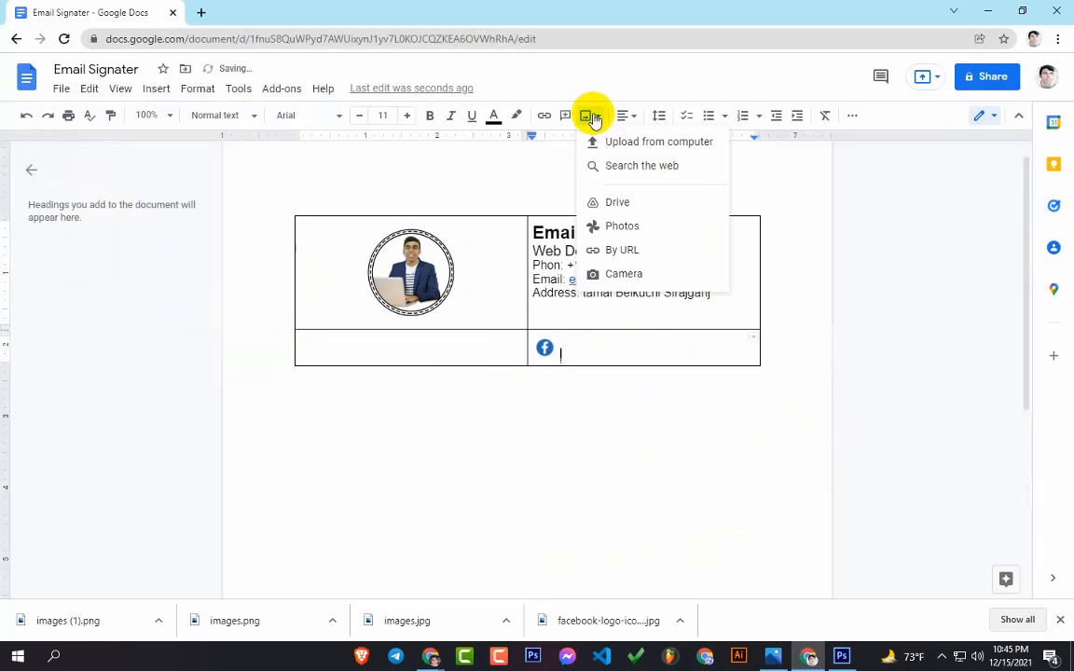
left_click(632, 149)
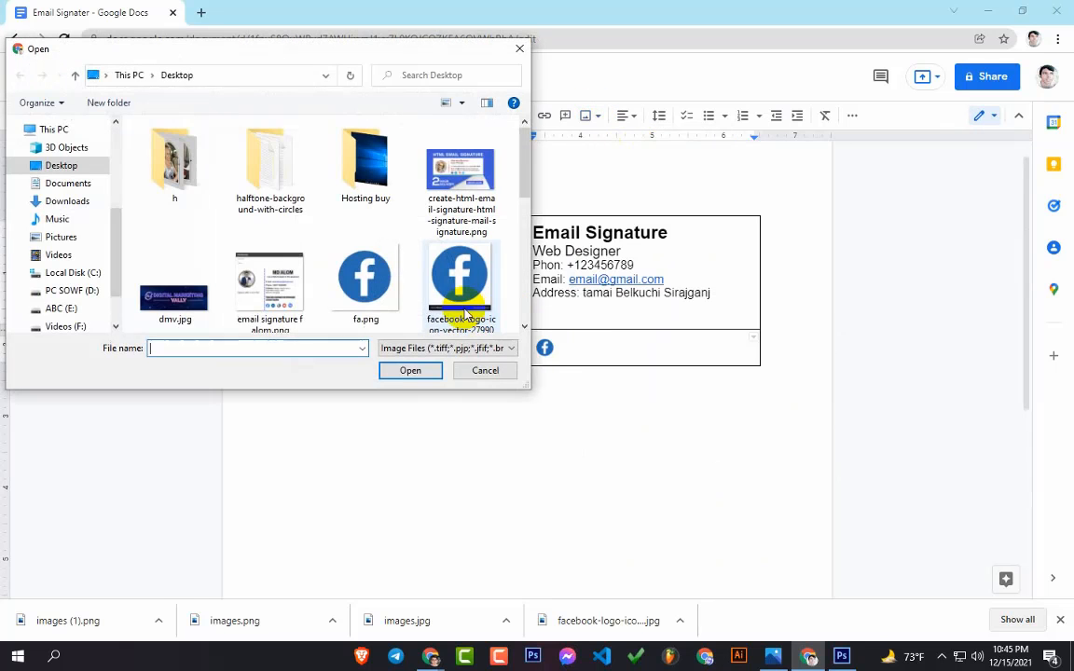
scroll(438, 287, "down", 3)
left_click(460, 196)
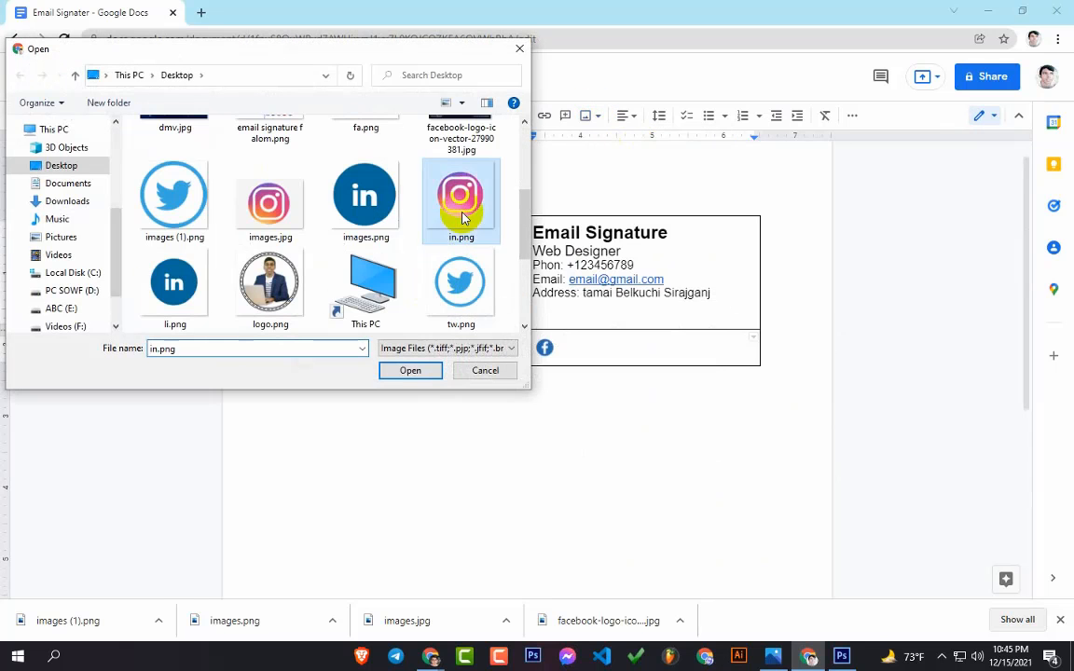
left_click(410, 370)
left_click(663, 477)
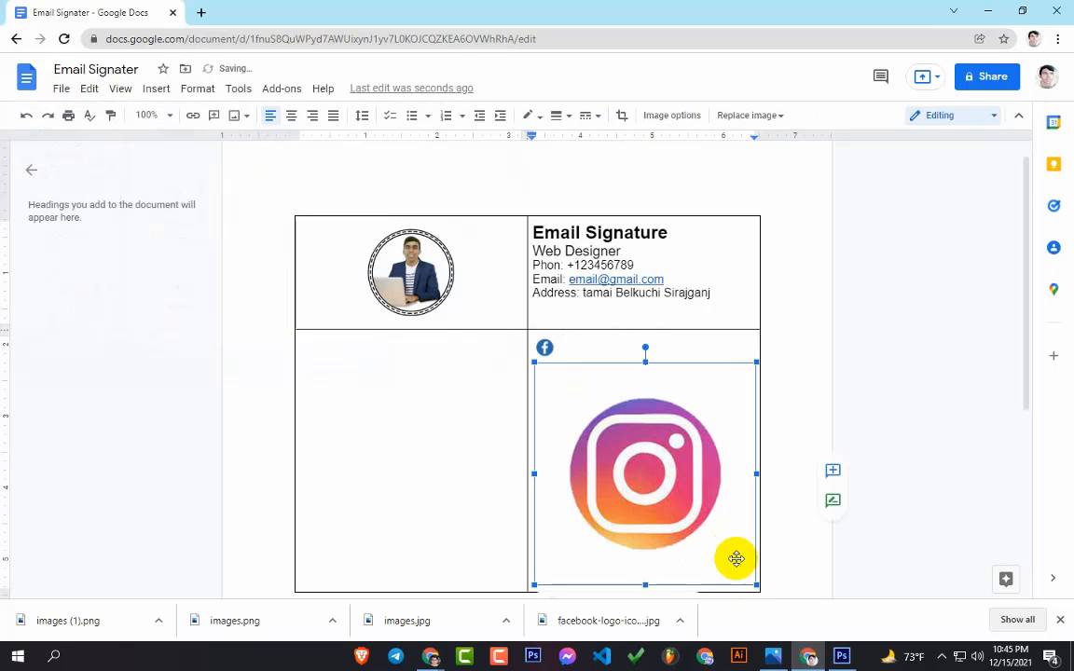
left_click_drag(755, 584, 588, 354)
left_click(607, 353)
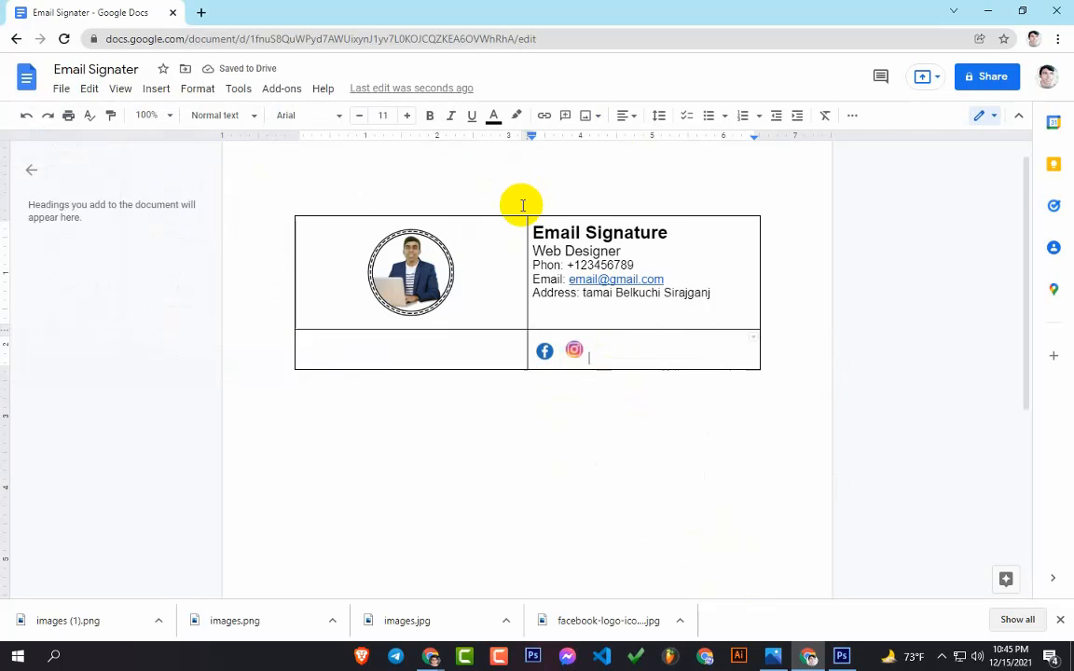
Upload tw.png and shrink it to a small Twitter icon after Instagram
left_click(593, 118)
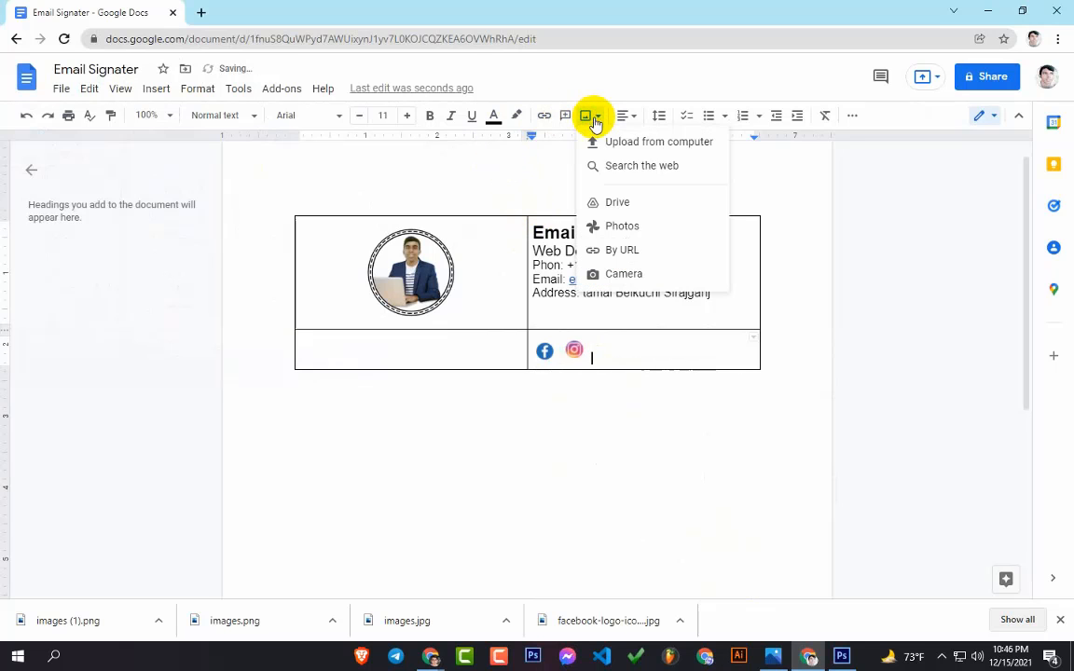
left_click(627, 142)
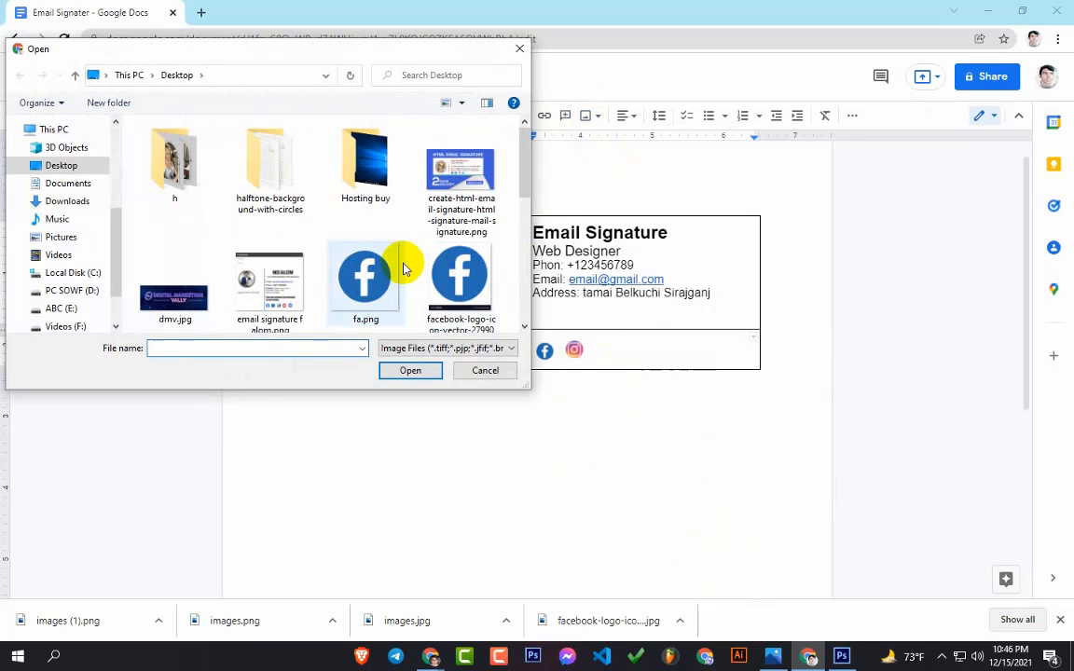
scroll(415, 281, "down", 1)
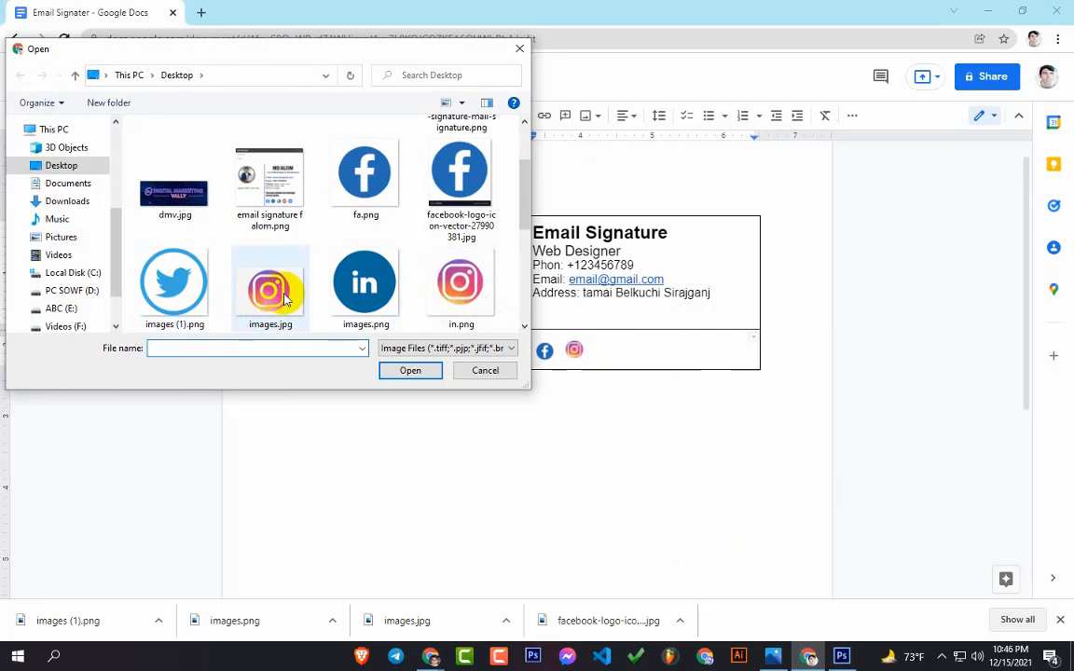
scroll(284, 296, "down", 1)
double_click(451, 283)
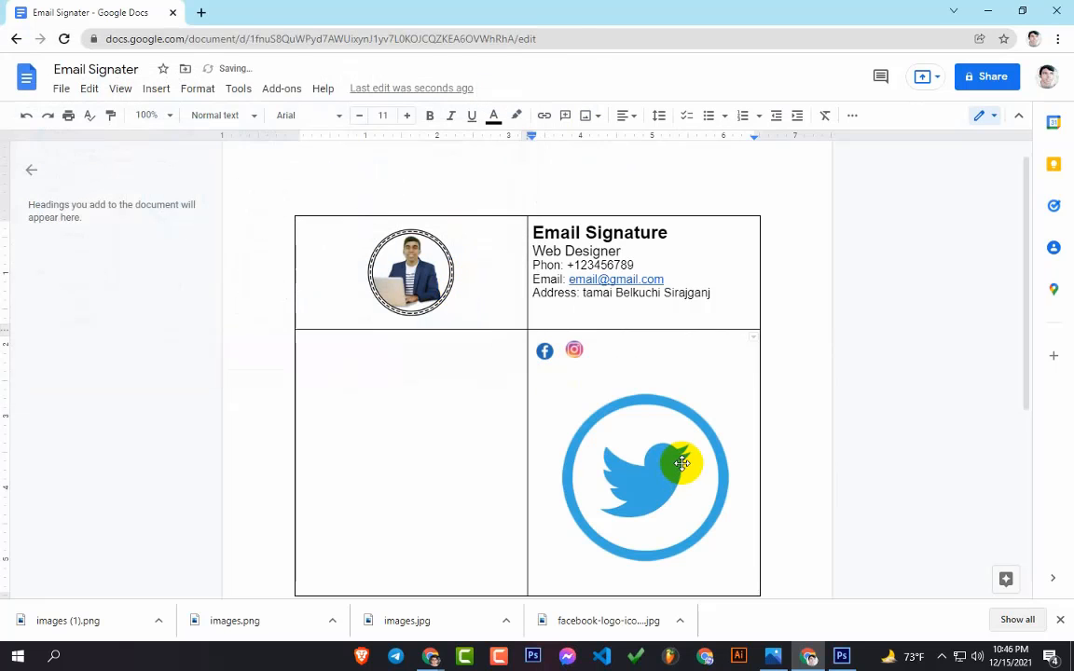
left_click(682, 464)
left_click_drag(752, 582, 556, 379)
left_click(631, 347)
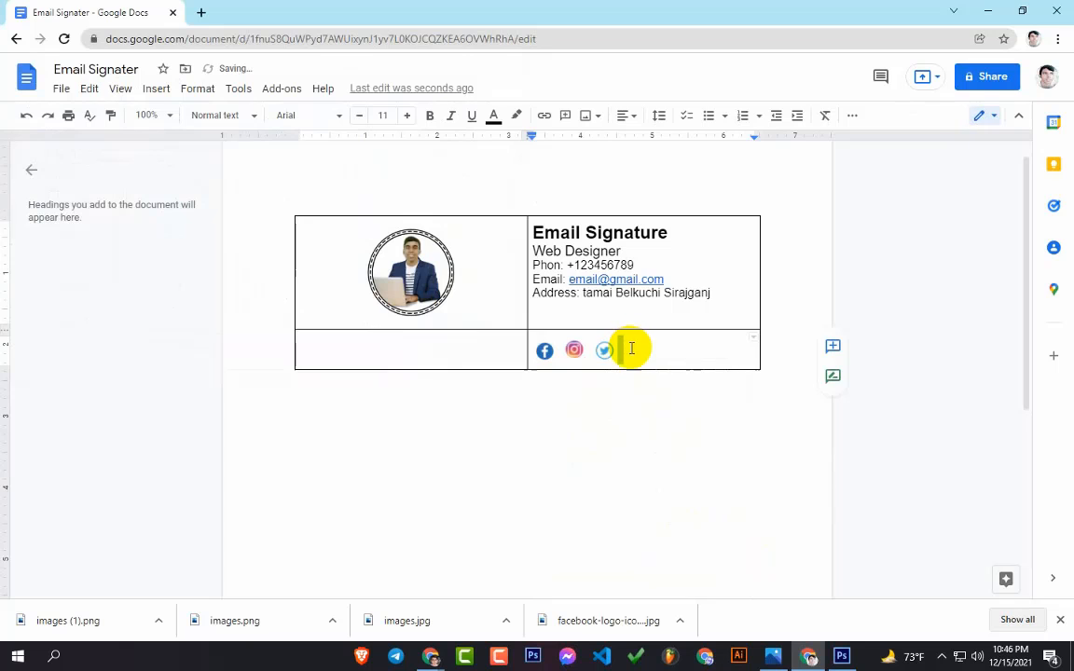
Upload li.png and shrink it to a small LinkedIn icon beside Twitter
left_click(588, 116)
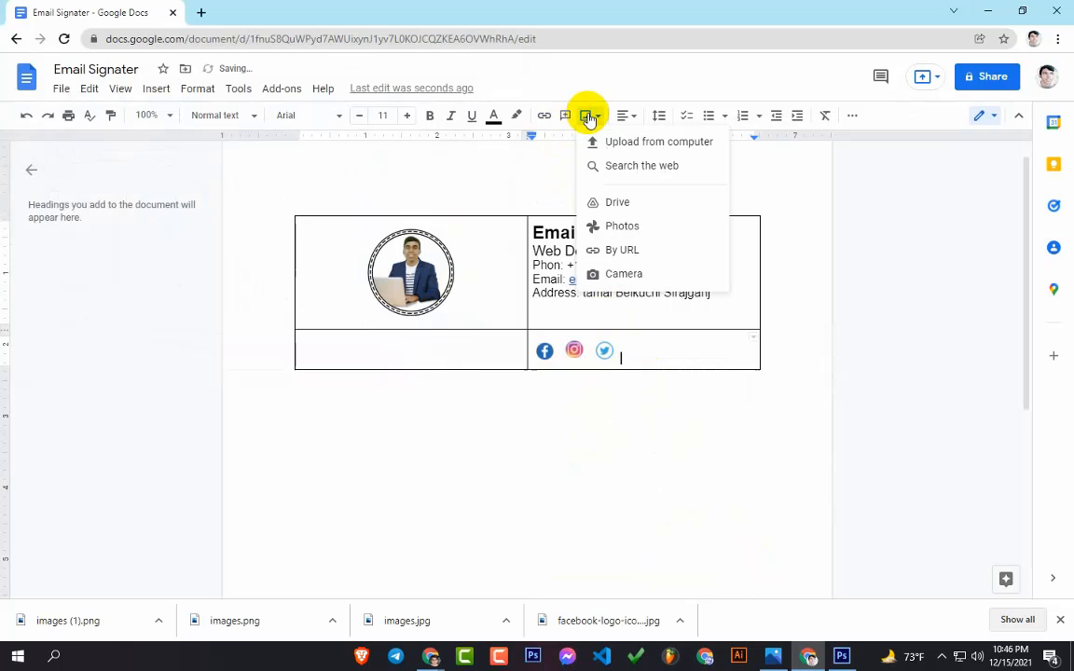
left_click(645, 151)
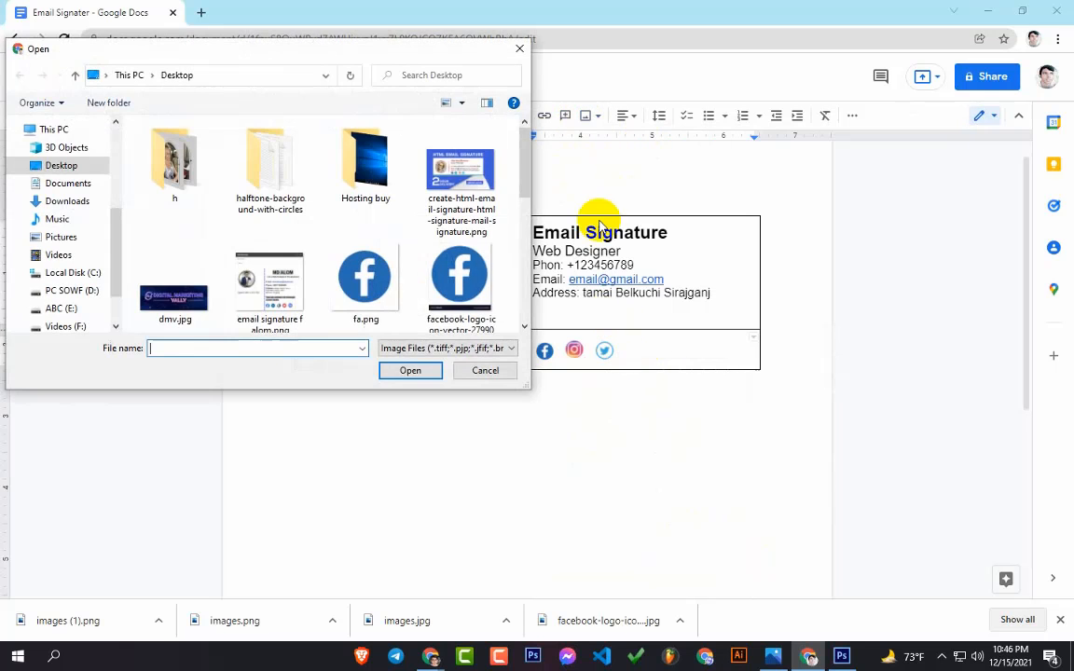
scroll(368, 298, "down", 1)
scroll(367, 281, "down", 1)
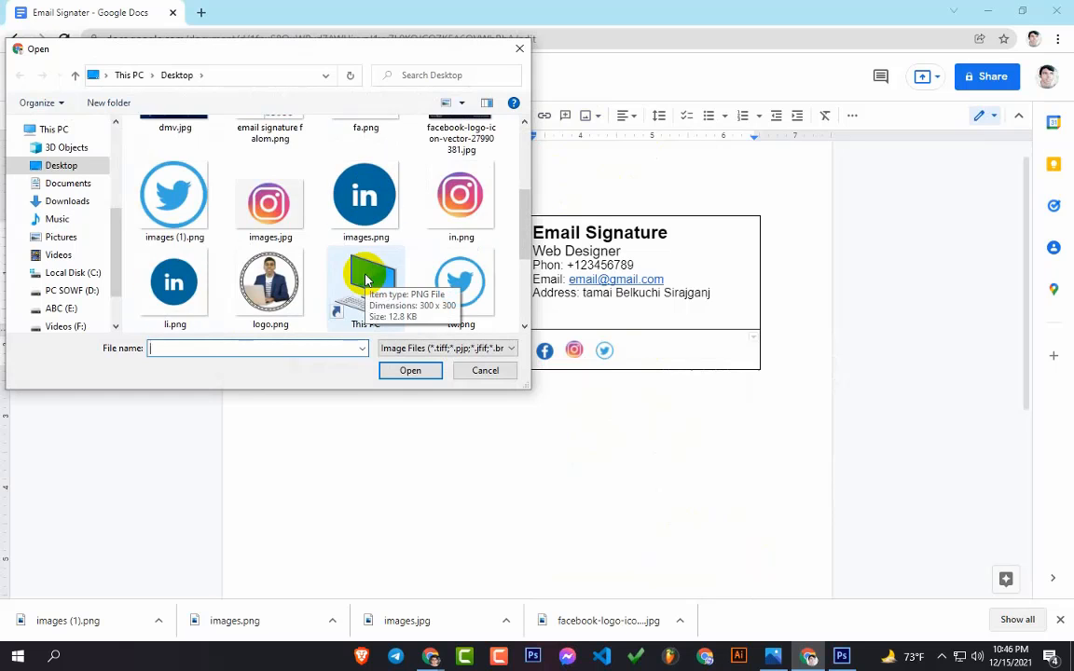
left_click(175, 285)
double_click(176, 285)
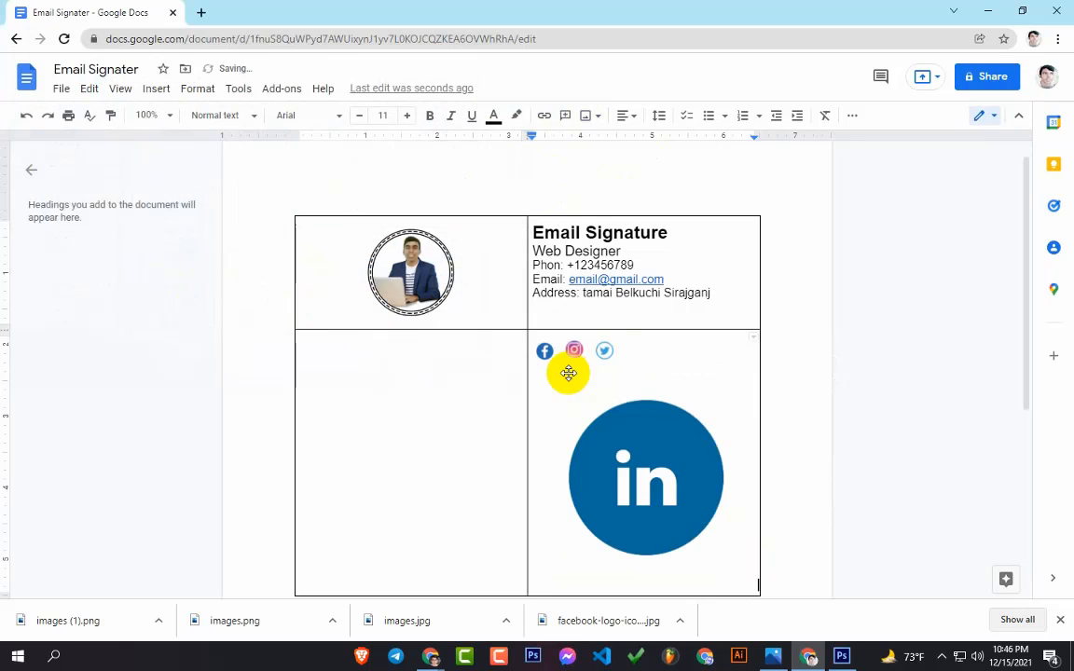
left_click(652, 480)
left_click_drag(755, 587, 557, 377)
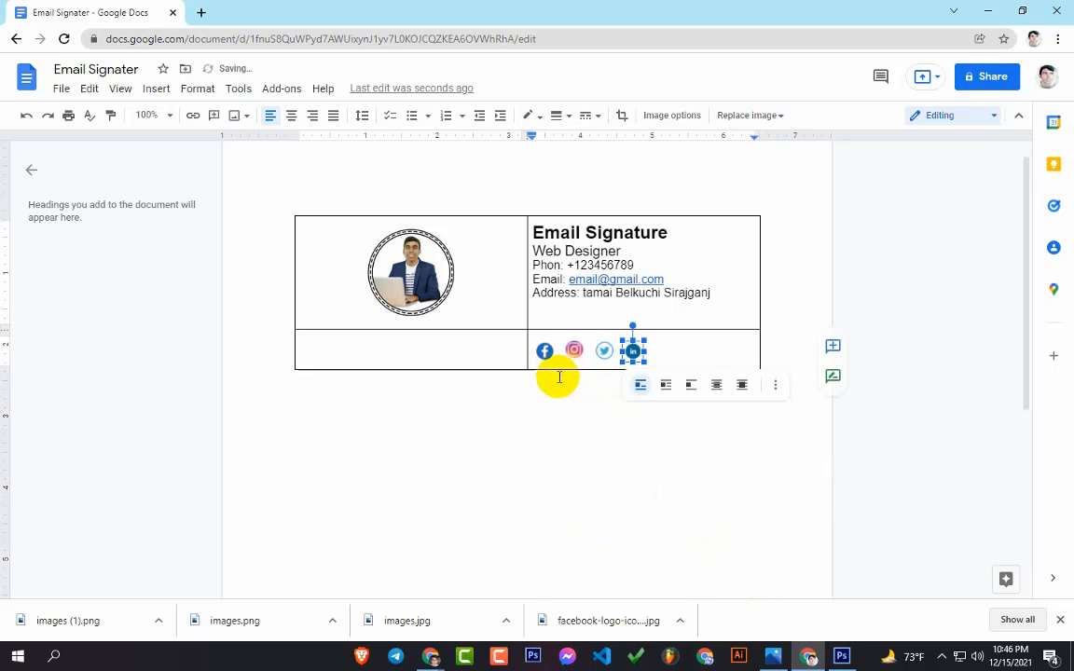
left_click(671, 352)
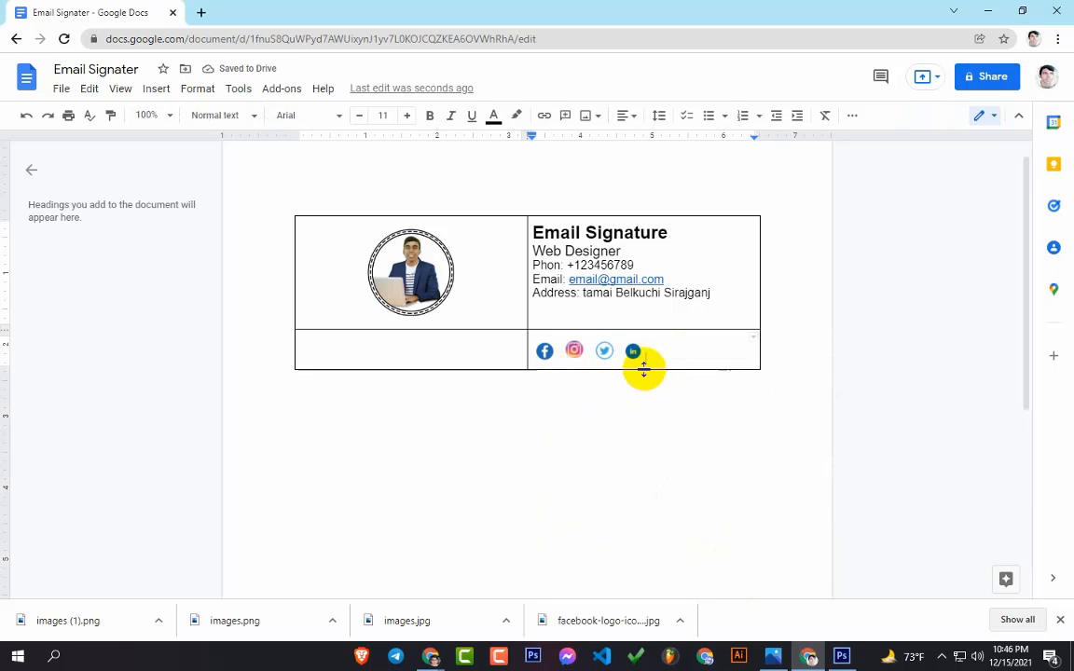
left_click(639, 356)
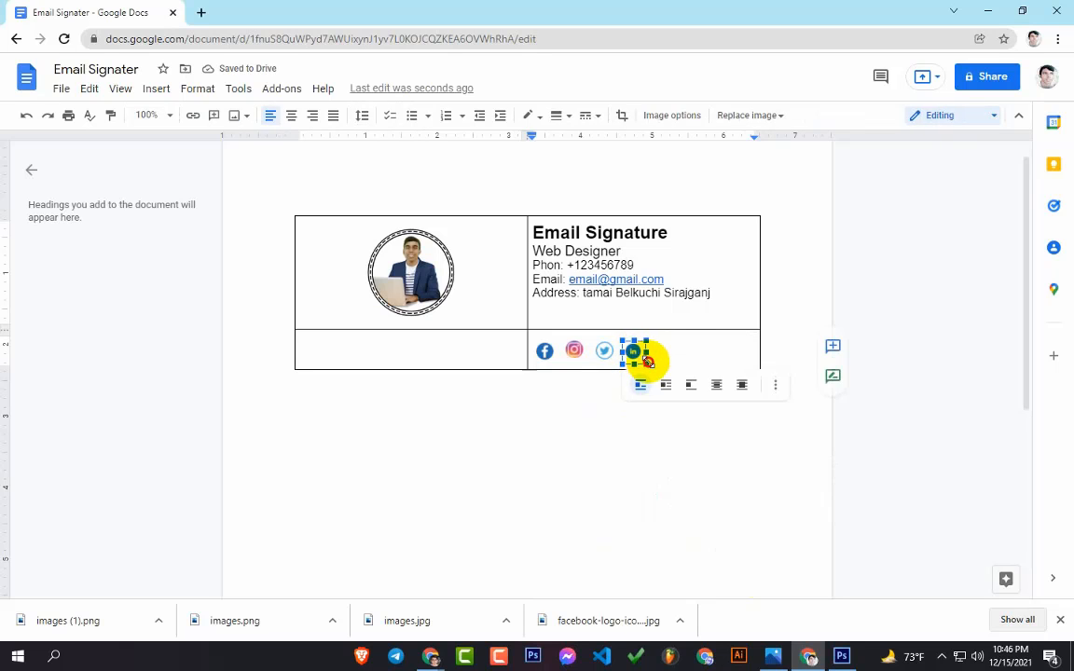
left_click(671, 349)
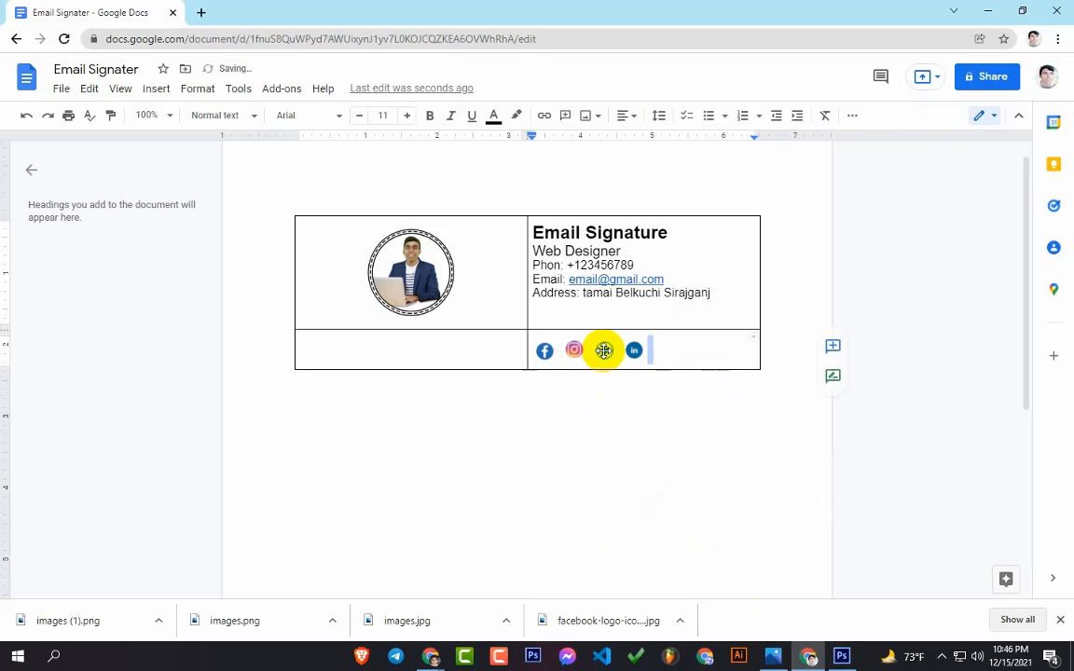
left_click(573, 350)
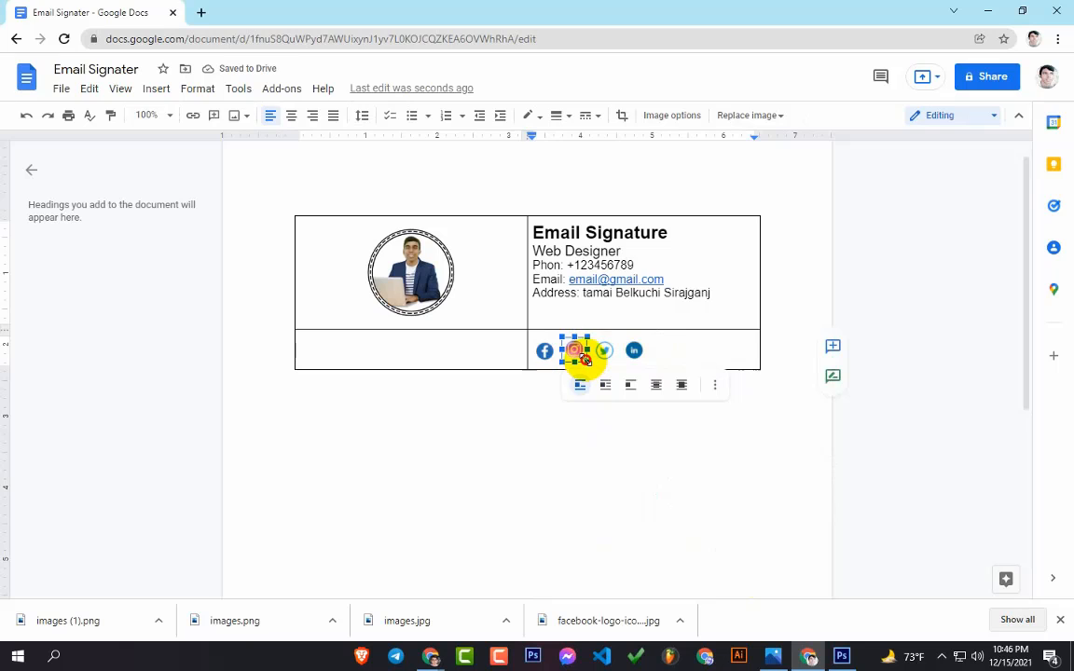
left_click(545, 350)
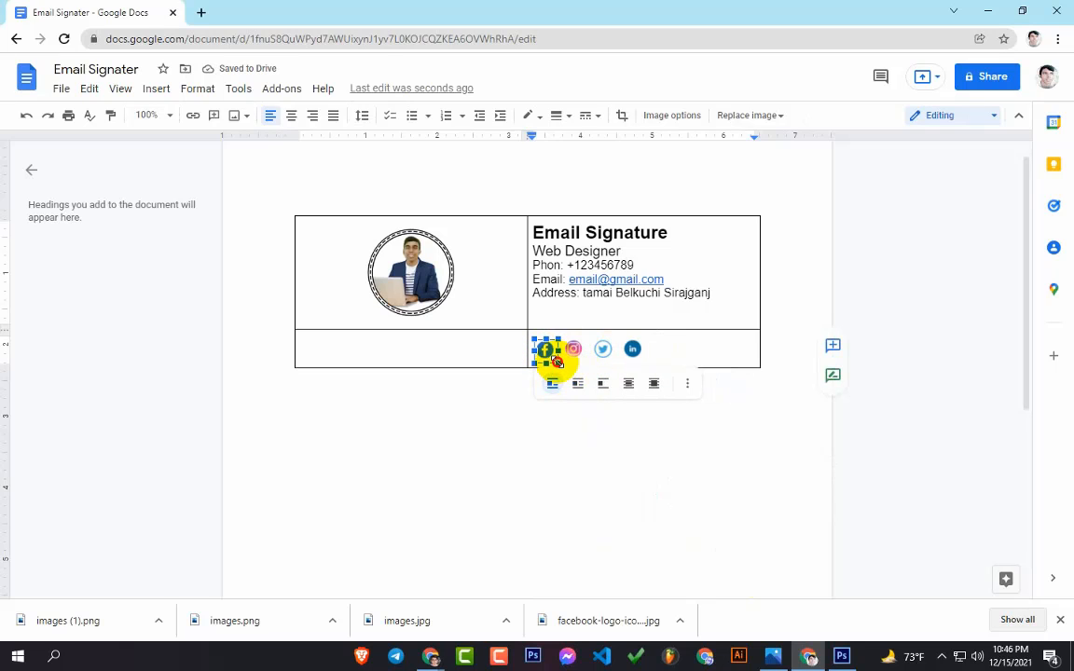
left_click(663, 356)
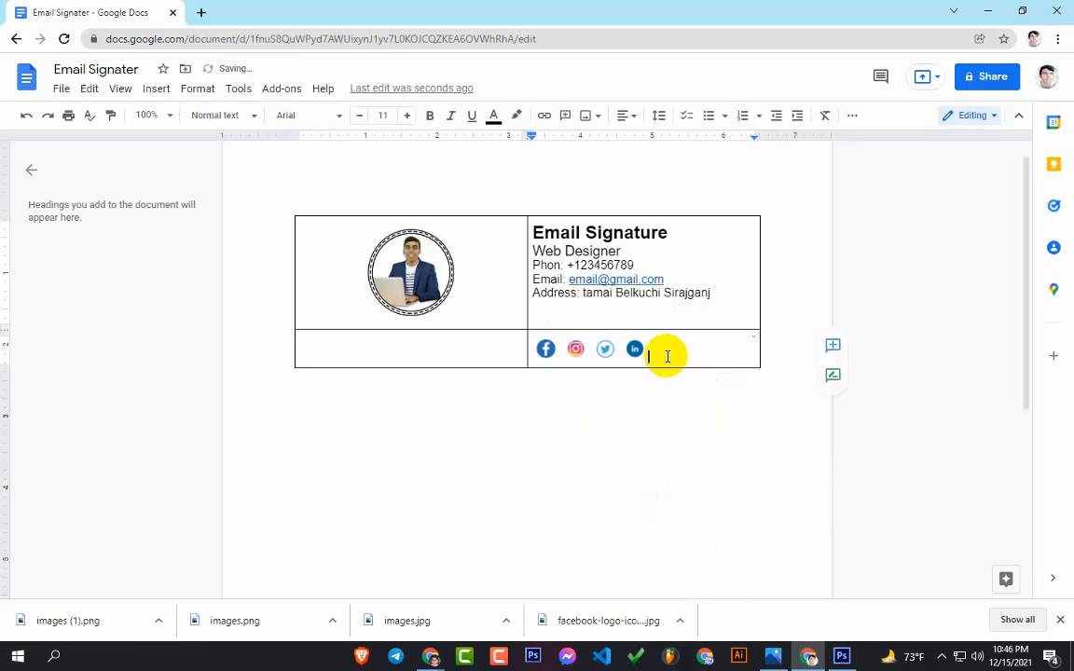
left_click(635, 351)
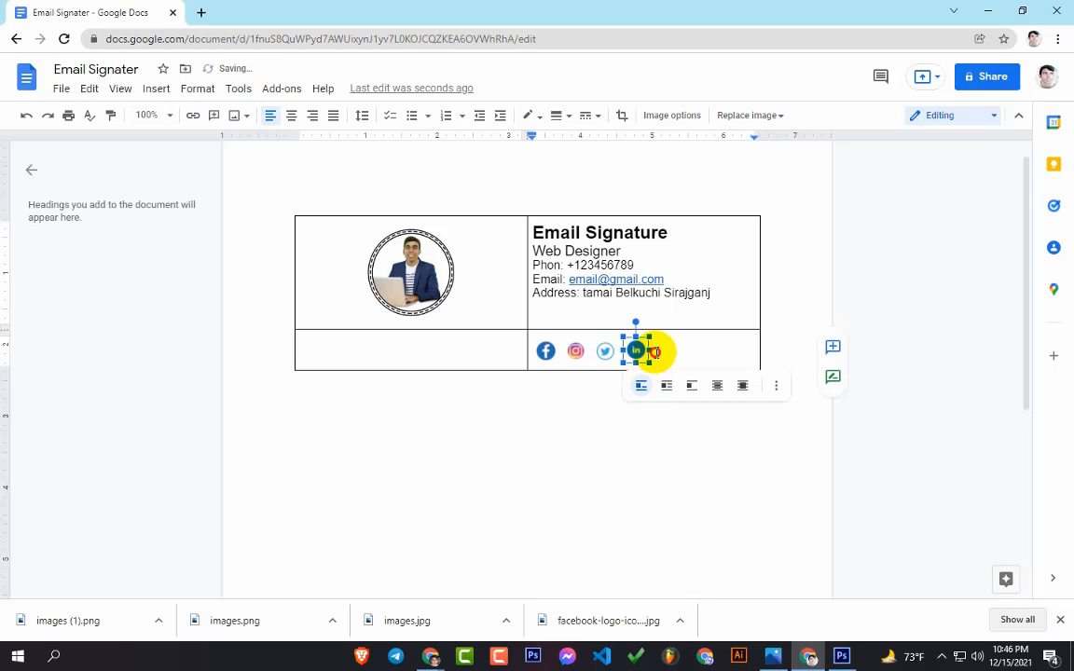
left_click(606, 351)
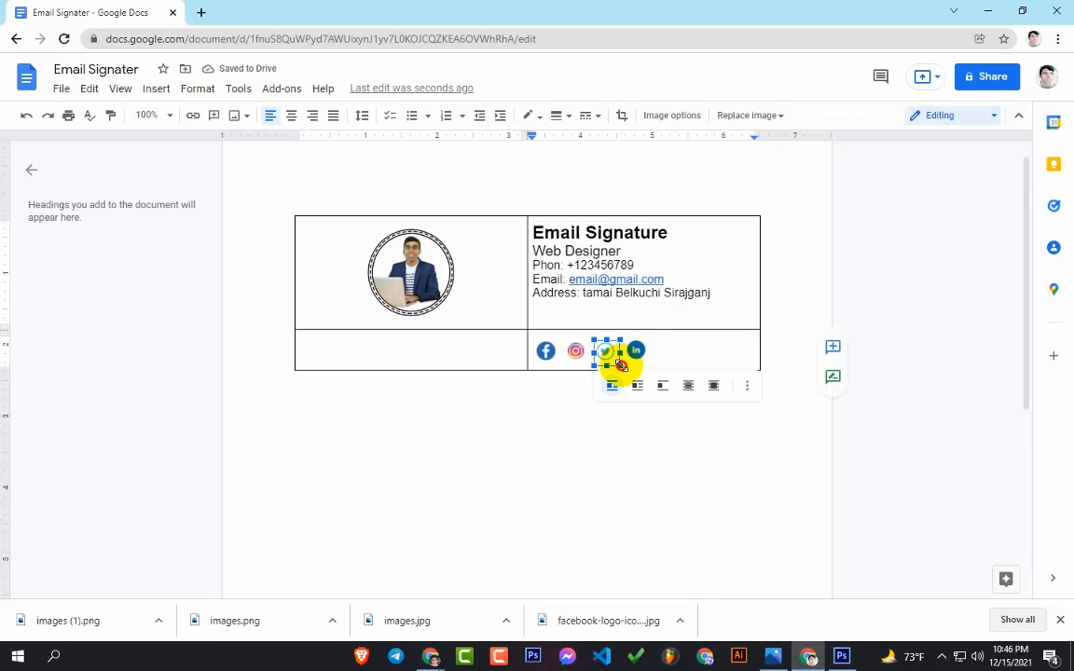
left_click(662, 351)
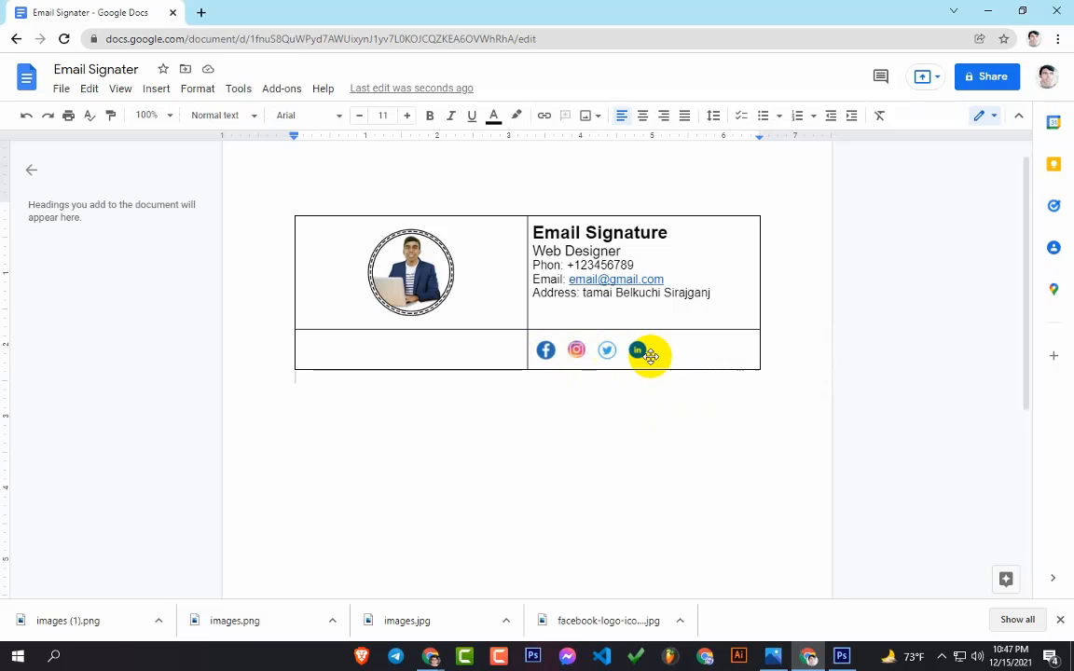
left_click(773, 657)
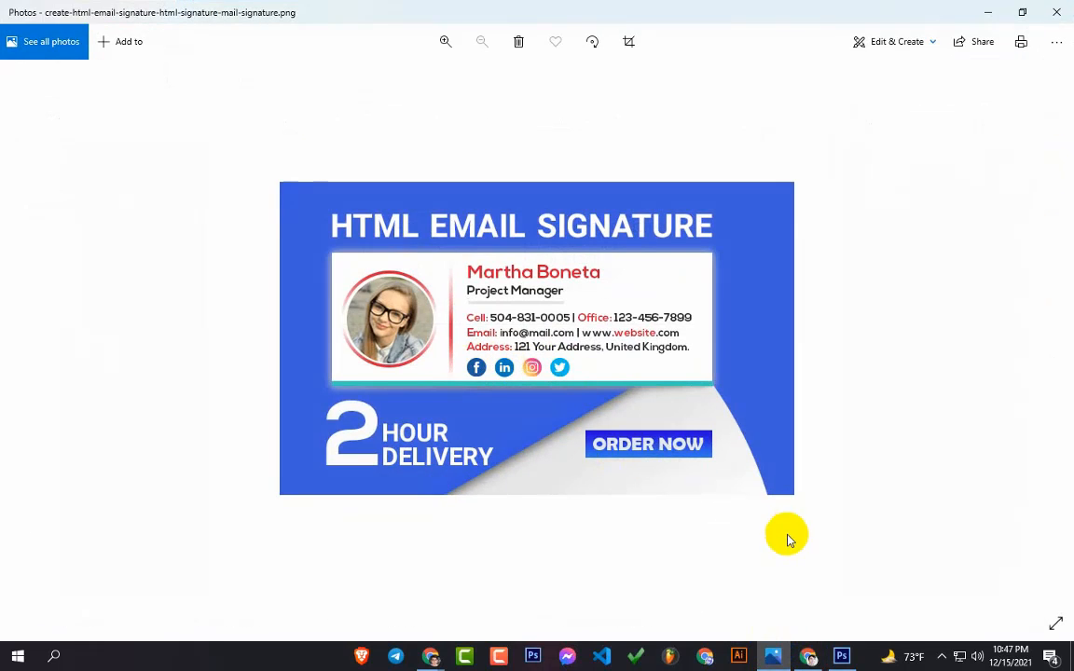
left_click(809, 656)
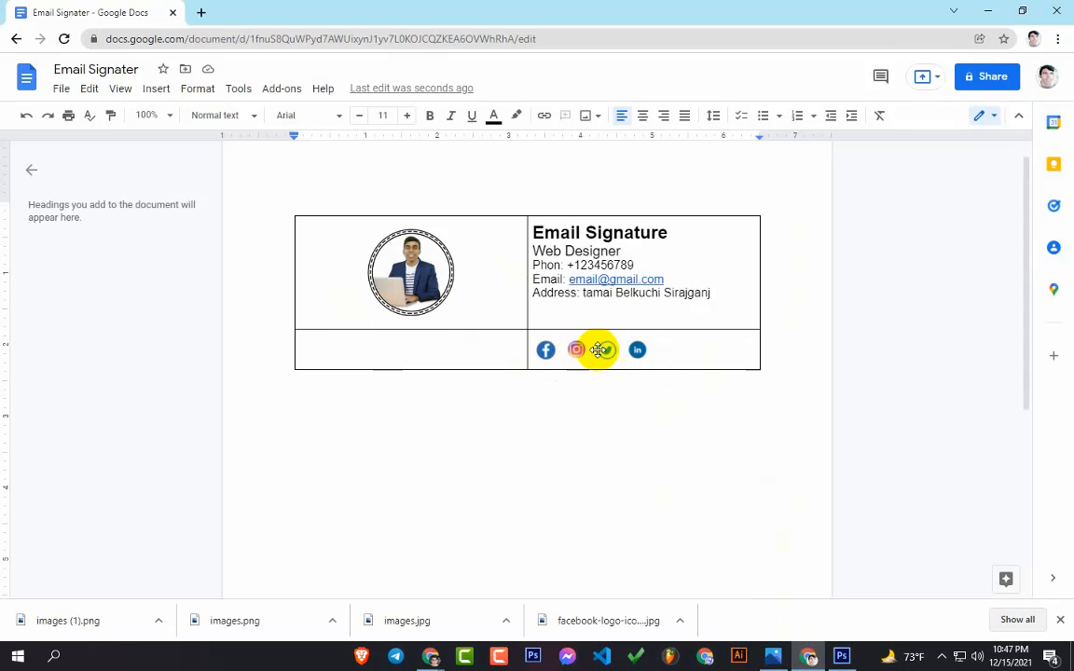
Resize the Facebook, Instagram, Twitter and LinkedIn icons to matching sizes, then deselect below the table
left_click(546, 351)
left_click_drag(563, 363, 559, 362)
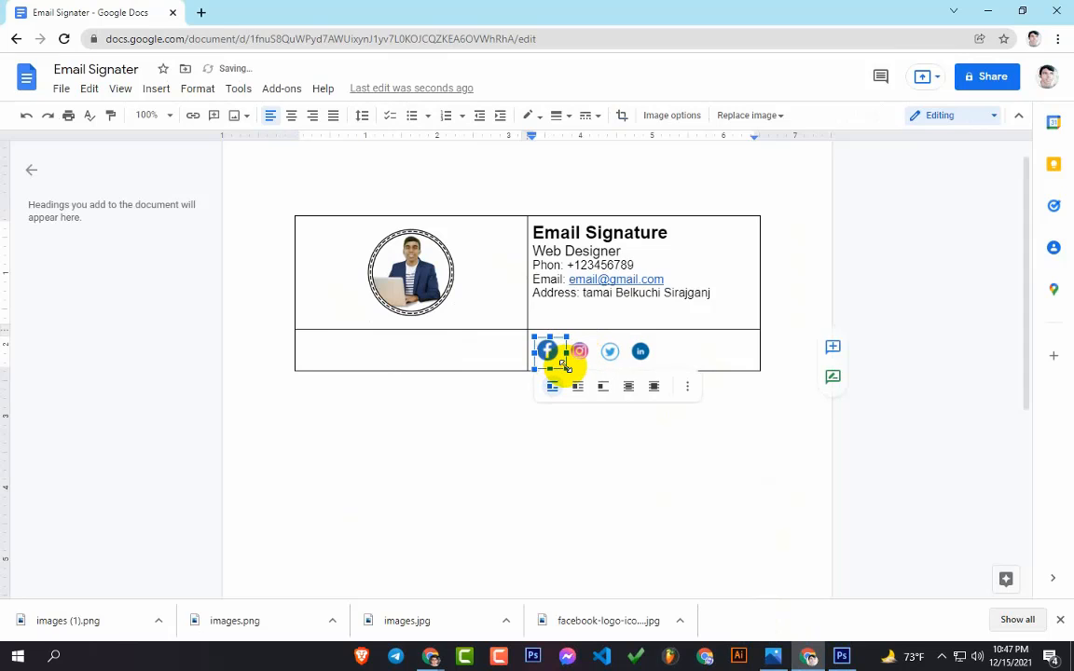
left_click(578, 352)
left_click_drag(597, 369, 687, 366)
left_click(626, 363)
left_click(662, 363)
left_click(692, 356)
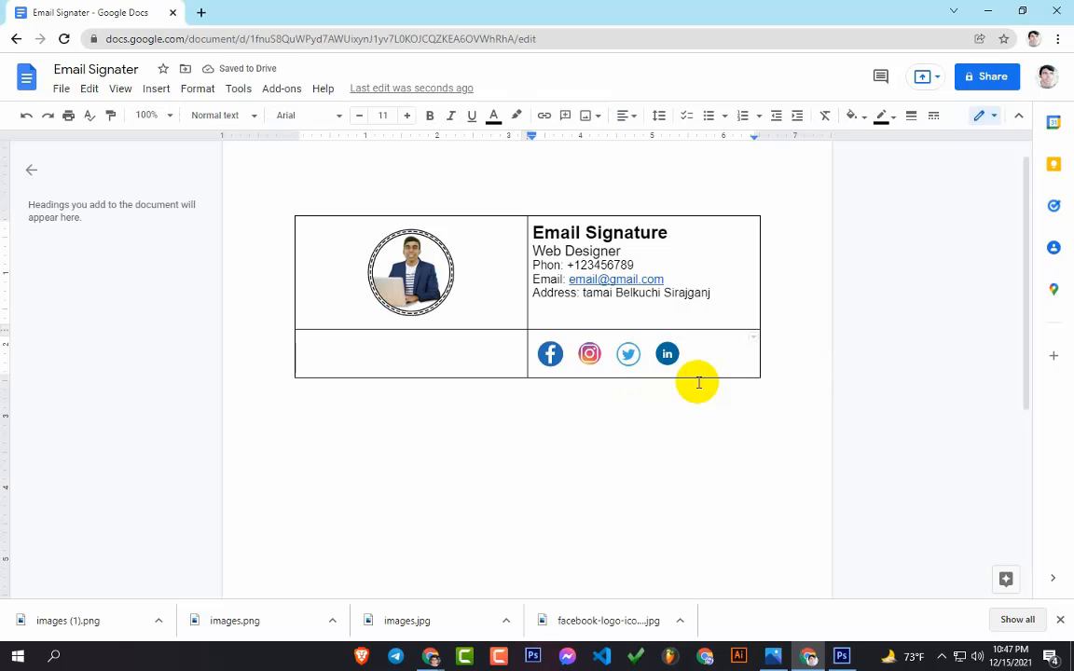
left_click(649, 354)
left_click(641, 355)
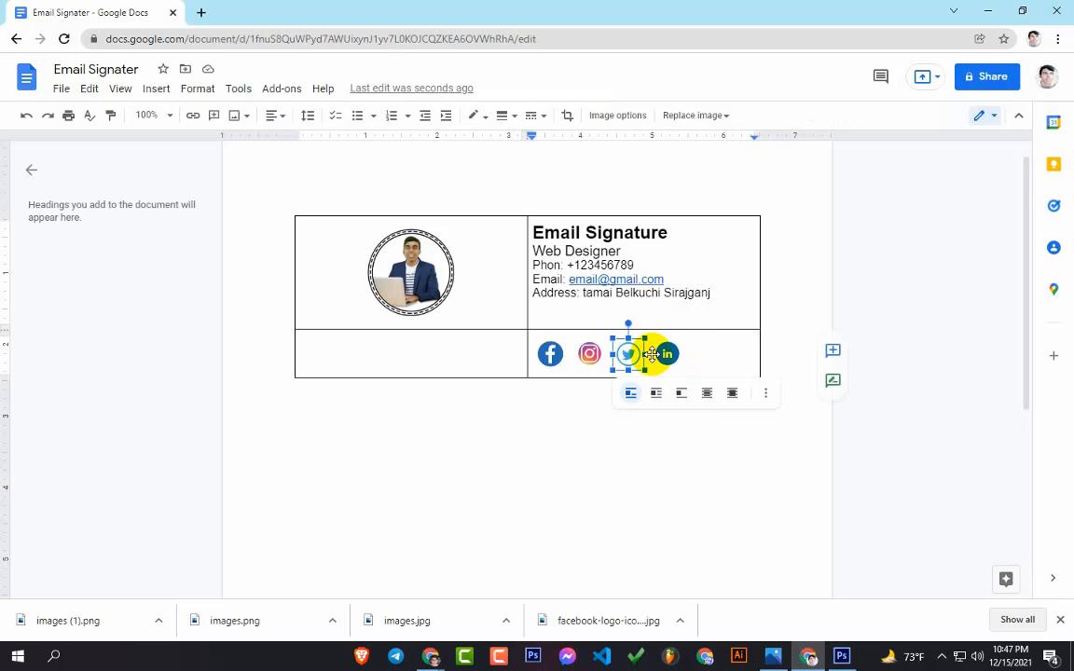
left_click(653, 354)
left_click(709, 354)
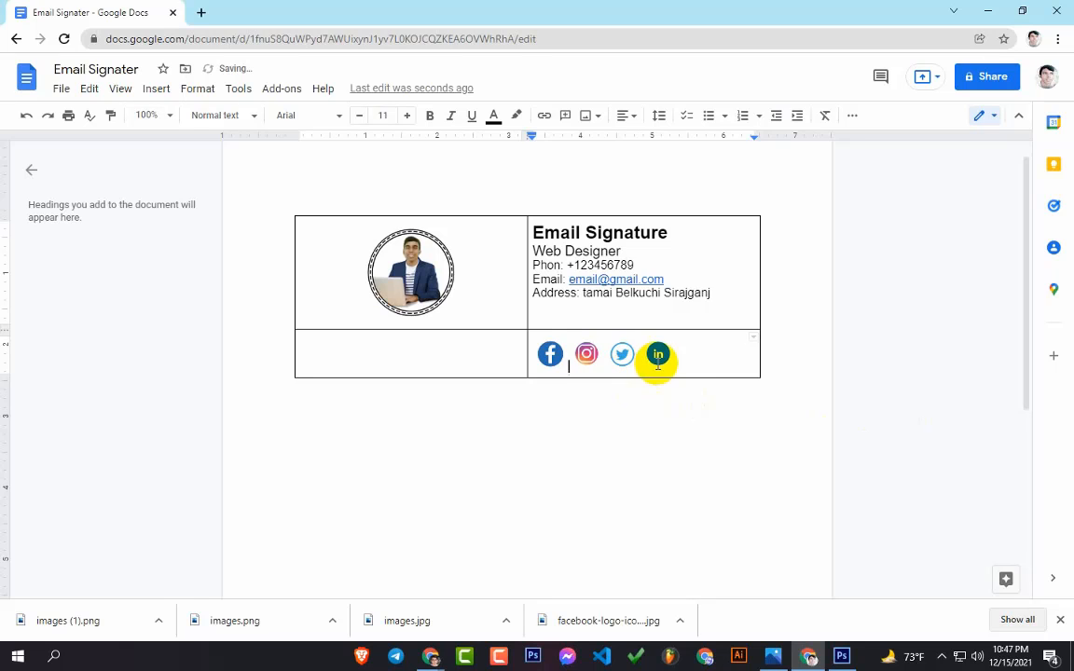
left_click(684, 390)
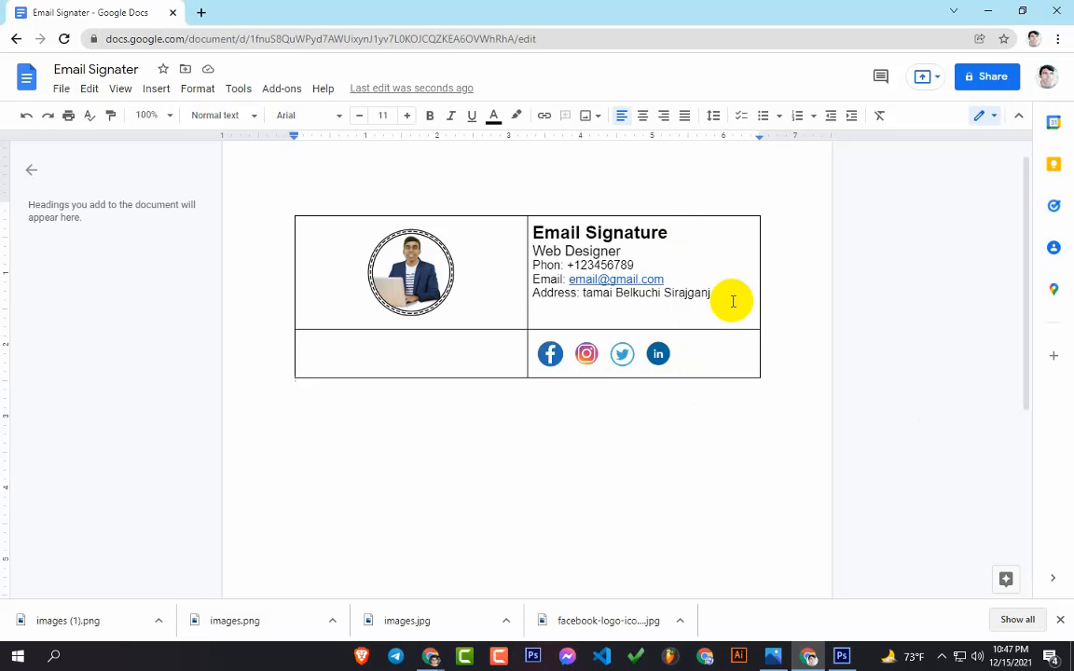
left_click(771, 656)
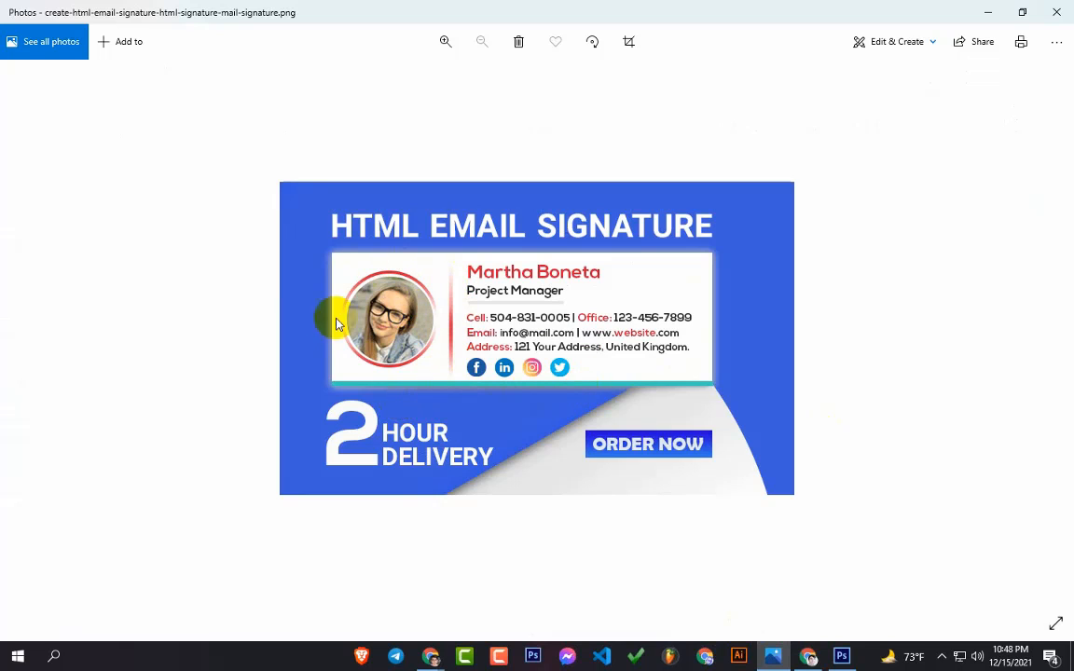
left_click(986, 18)
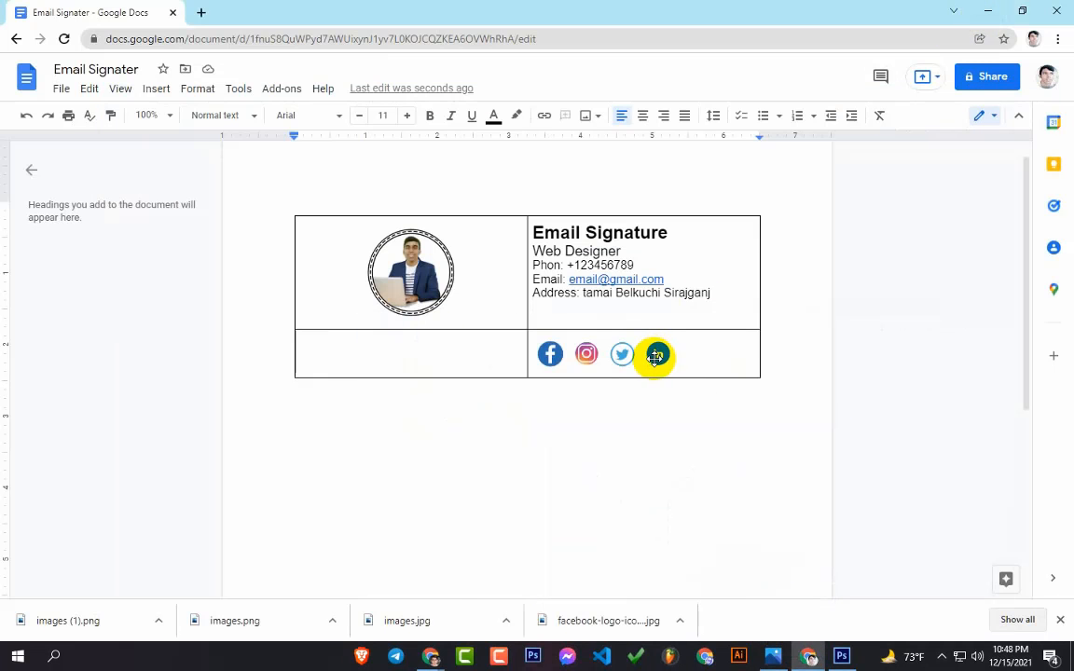
Check the reference signature, then start typing 'Web' in the empty lower-left cell
left_click(408, 354)
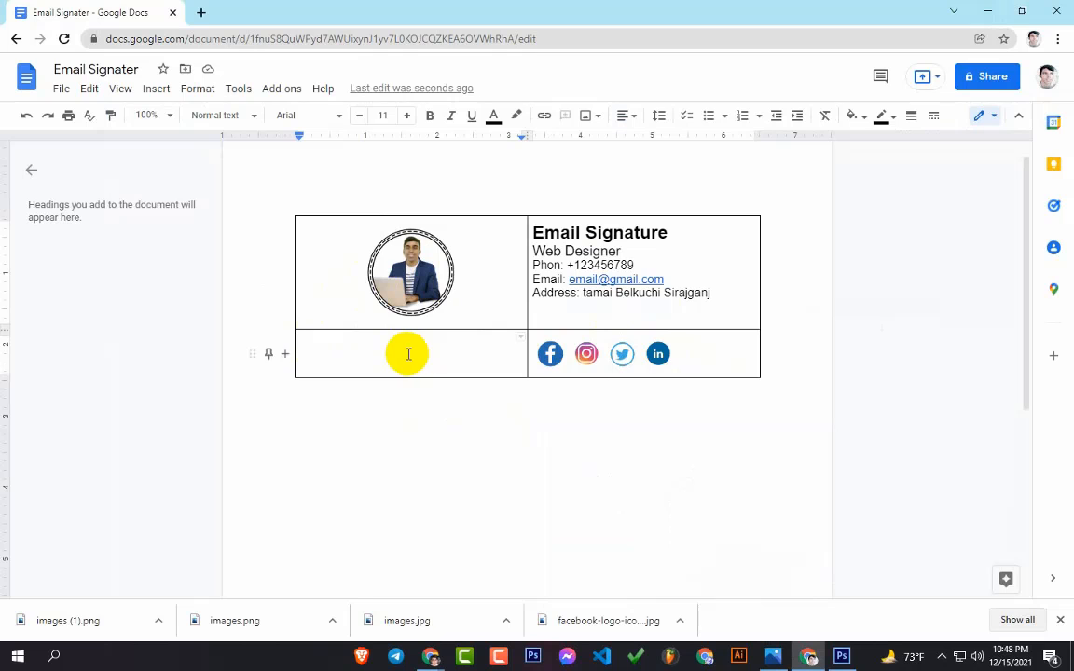
left_click(772, 656)
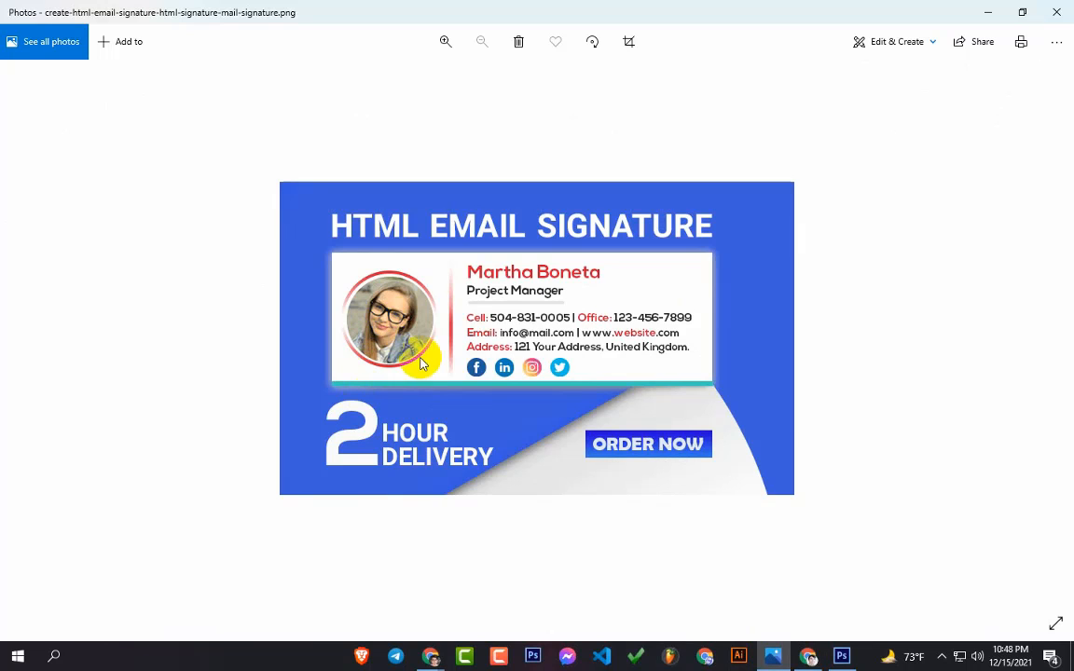
left_click(987, 13)
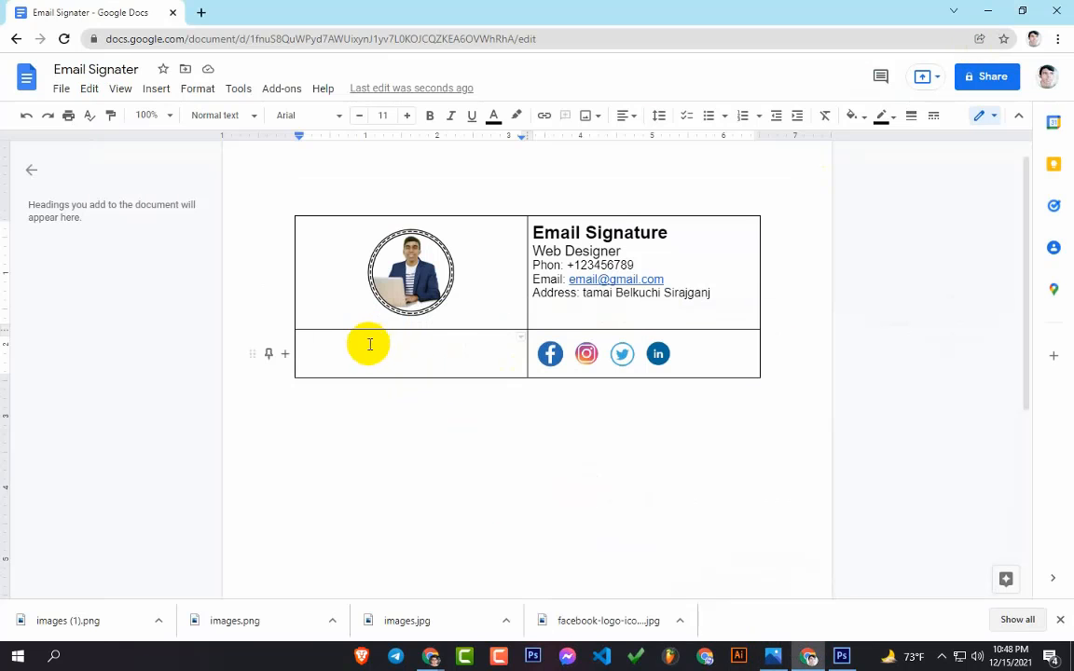
type("Web Development")
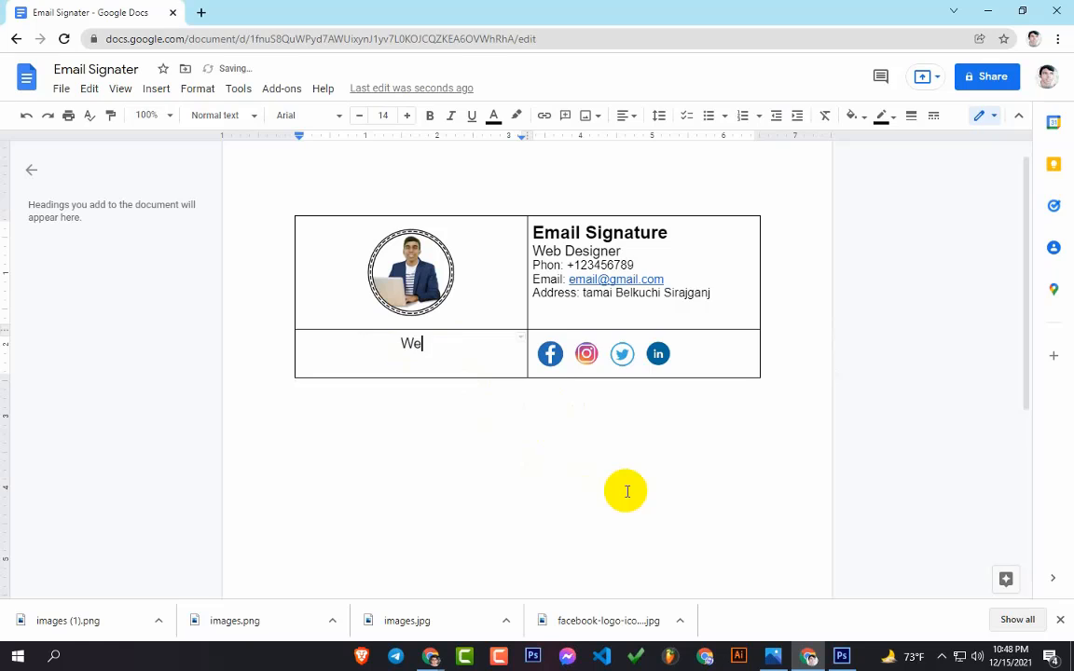
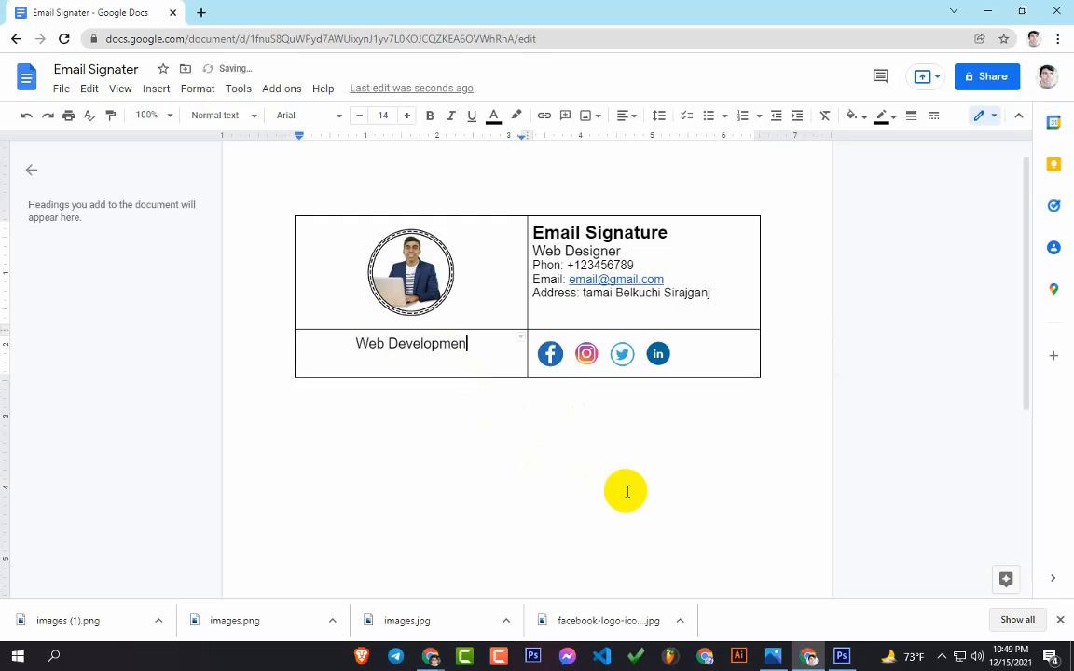
Place the caret at the end of the 'Web Development' label below the portrait photo
left_click(444, 442)
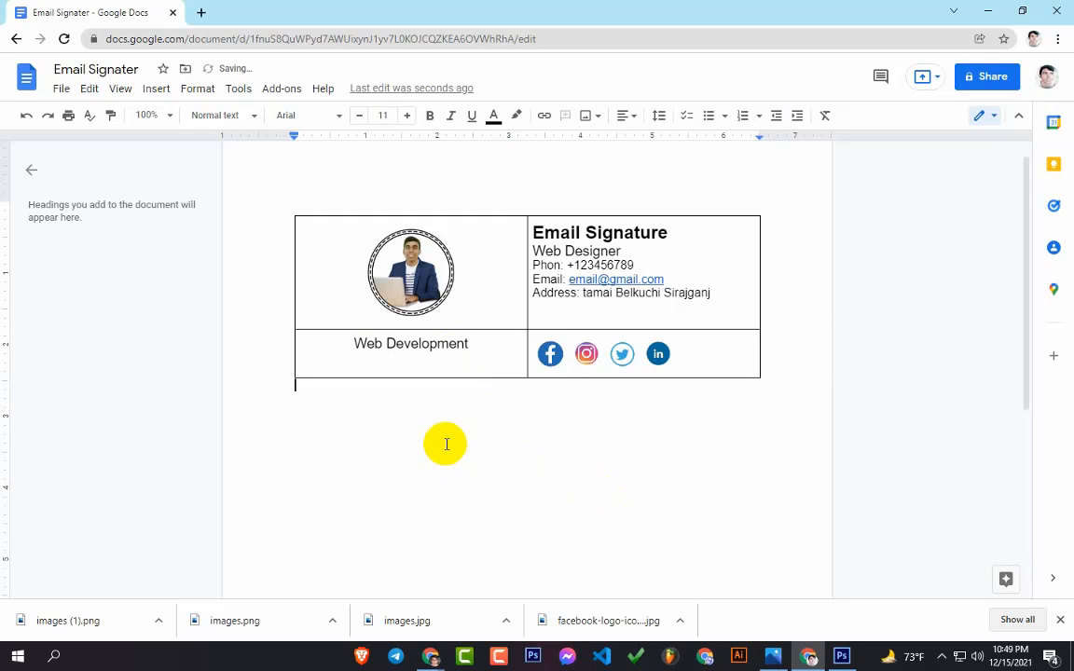
left_click(479, 349)
Colour the 'Web Development' label grey, then review the heading and Address line formatting
left_click_drag(481, 344, 354, 343)
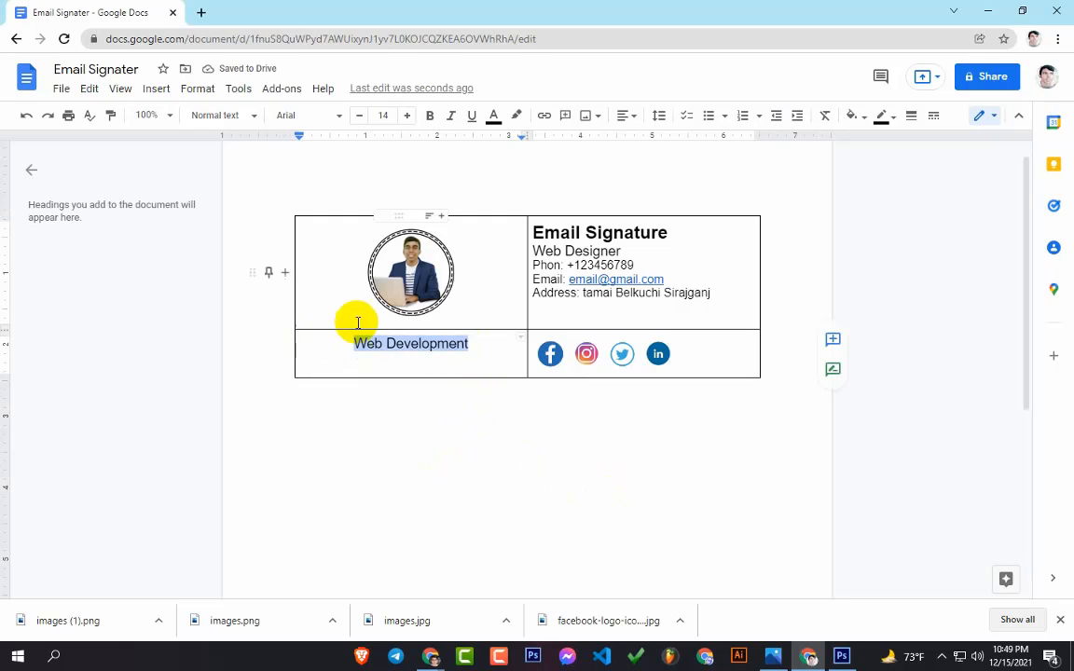
left_click(494, 117)
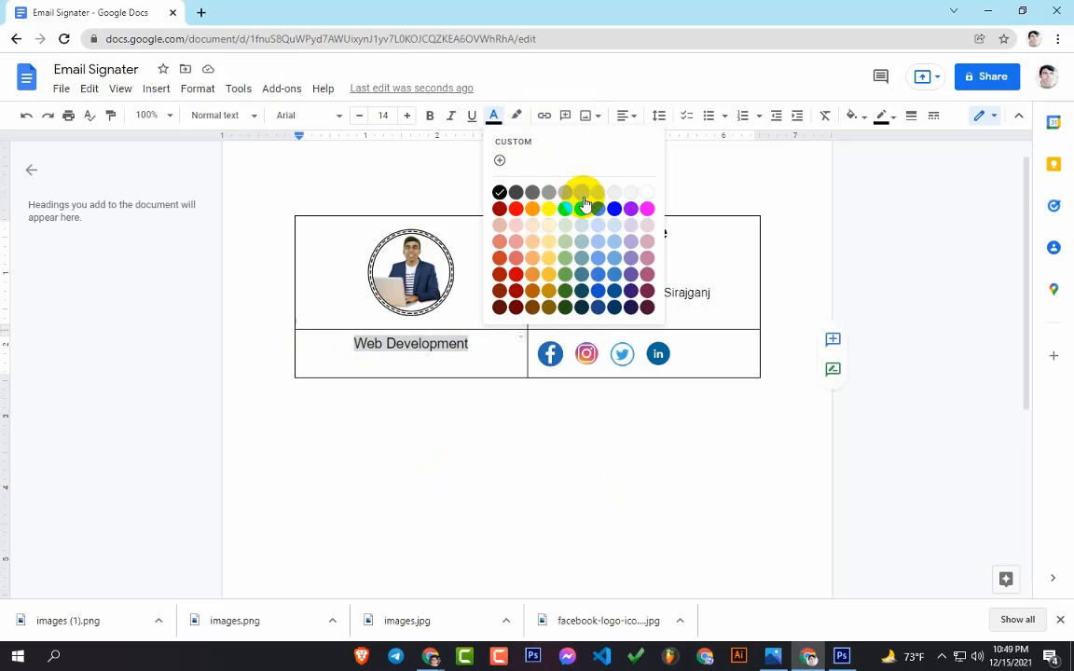
left_click(533, 194)
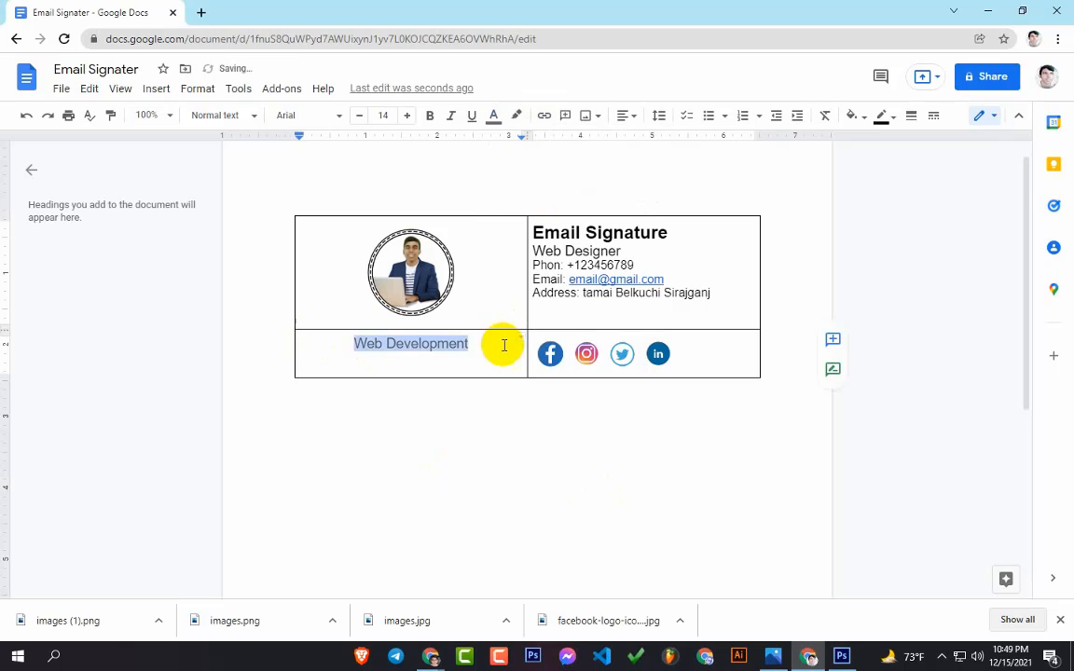
left_click(473, 345)
left_click(509, 405)
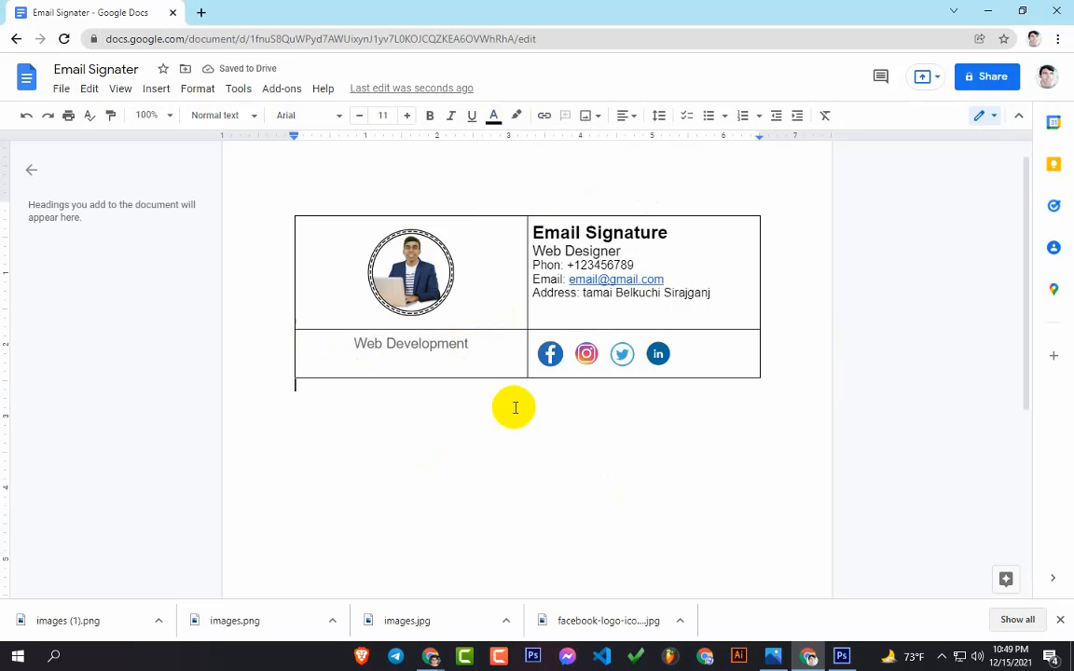
left_click(731, 231)
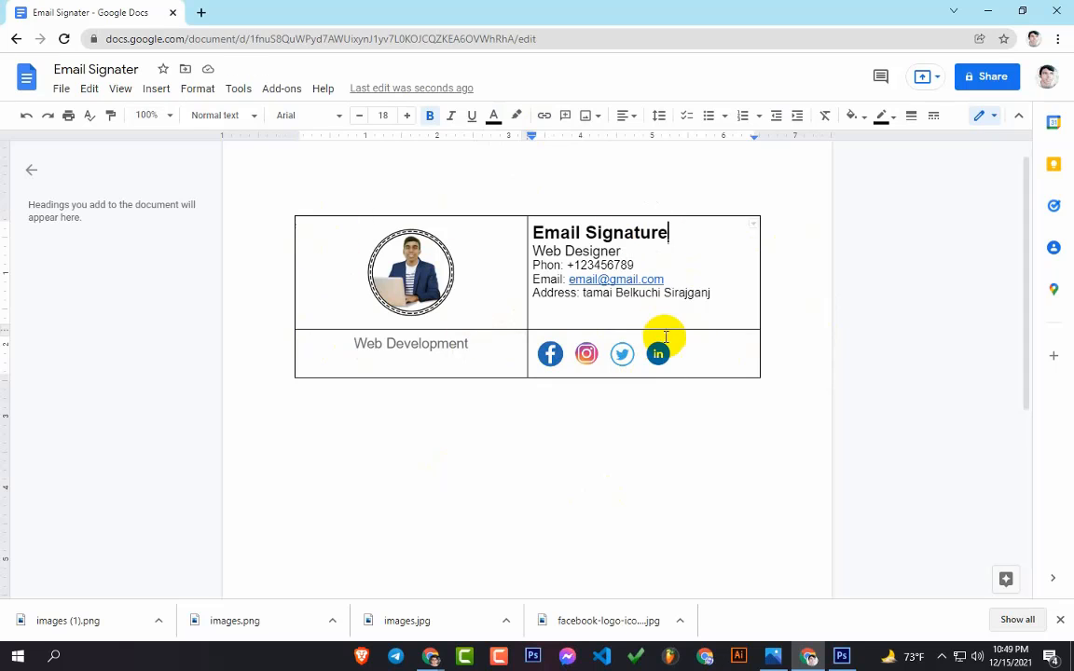
left_click(781, 305)
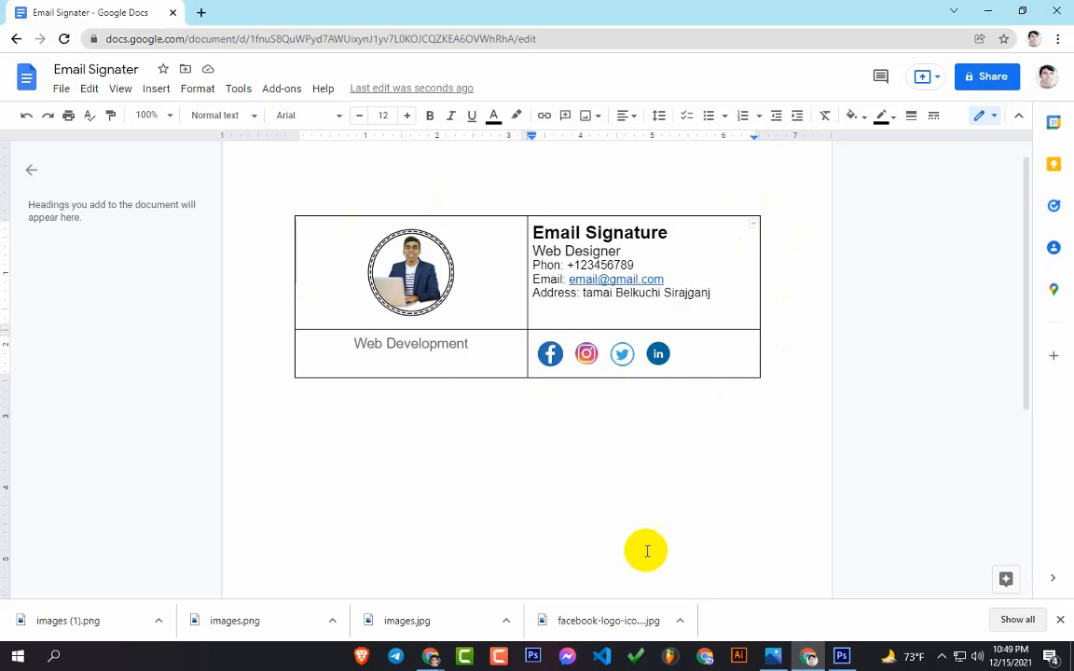
left_click(767, 658)
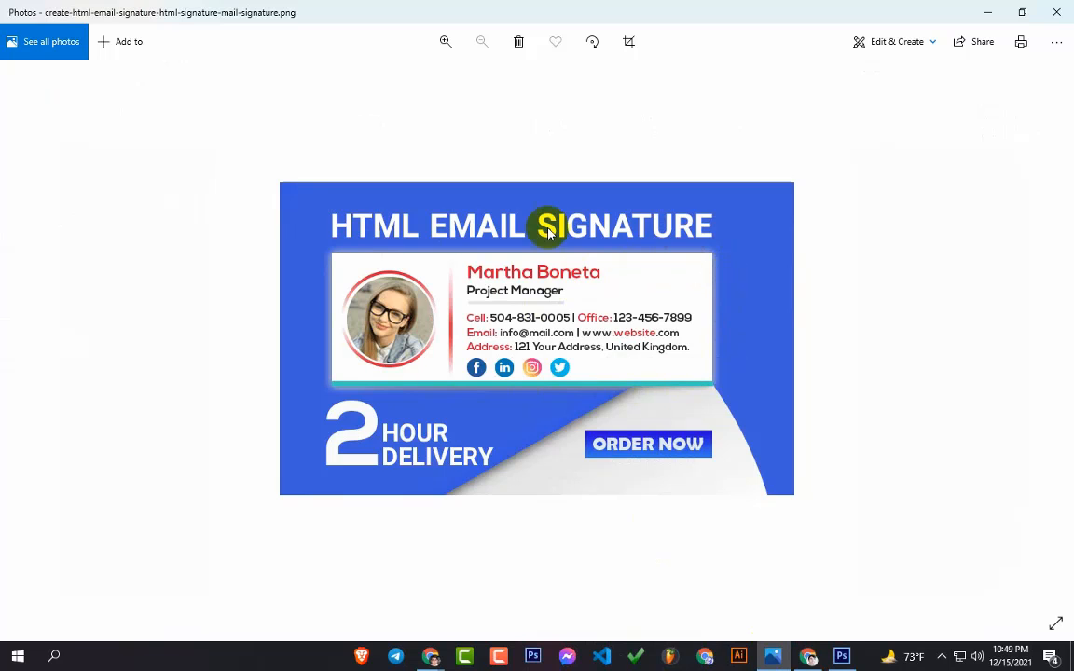
left_click(990, 11)
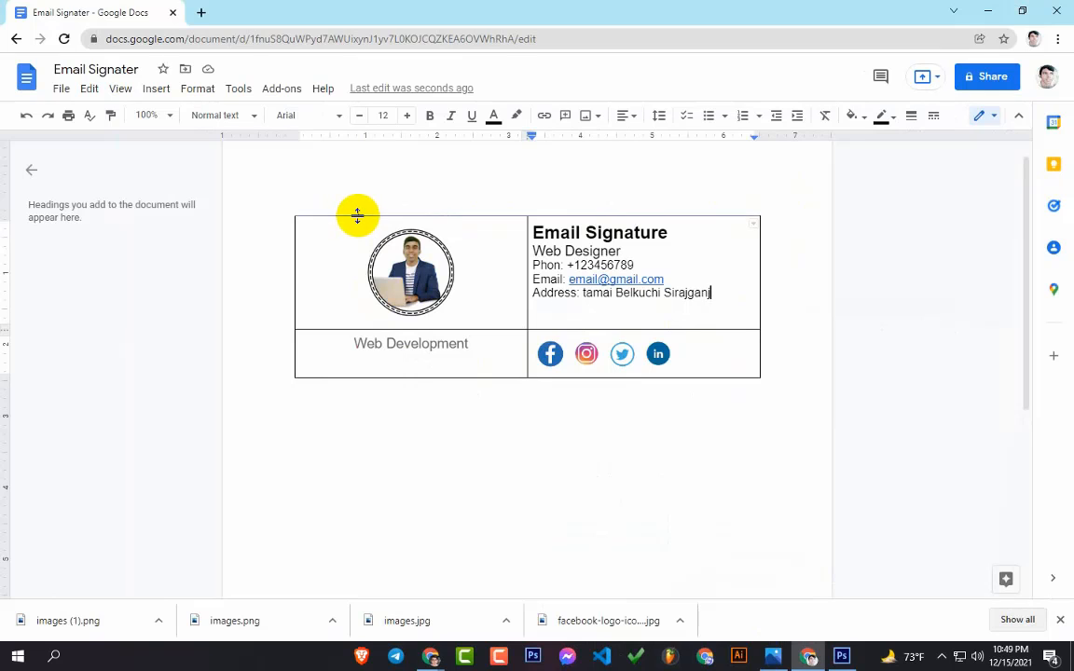
Set the portrait cell's top border width to 0pt
left_click(357, 216)
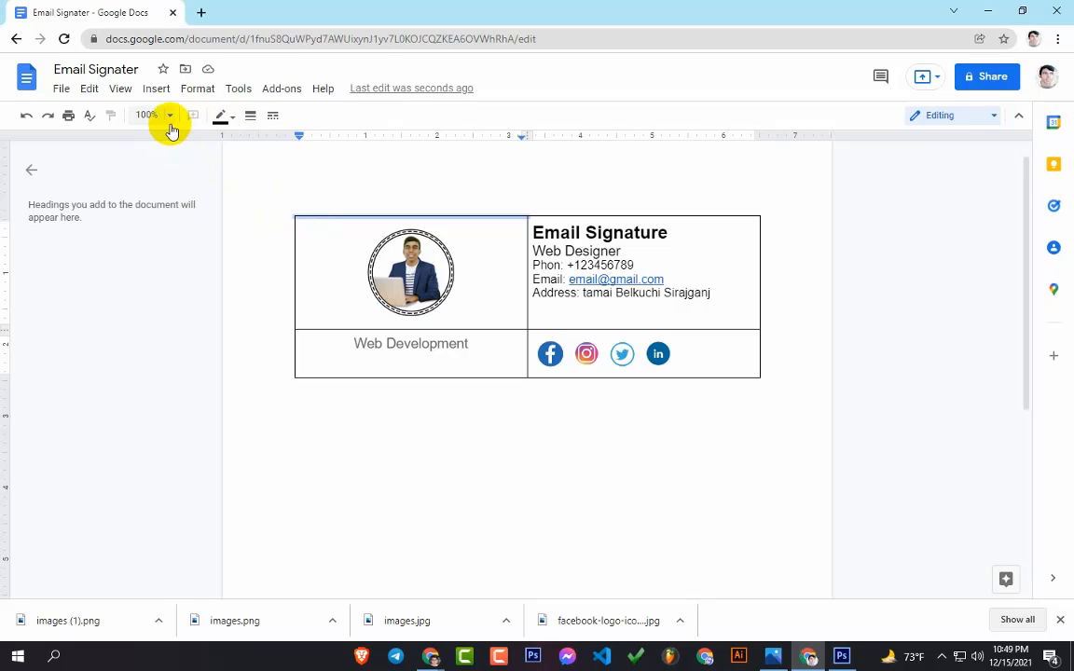
left_click(251, 118)
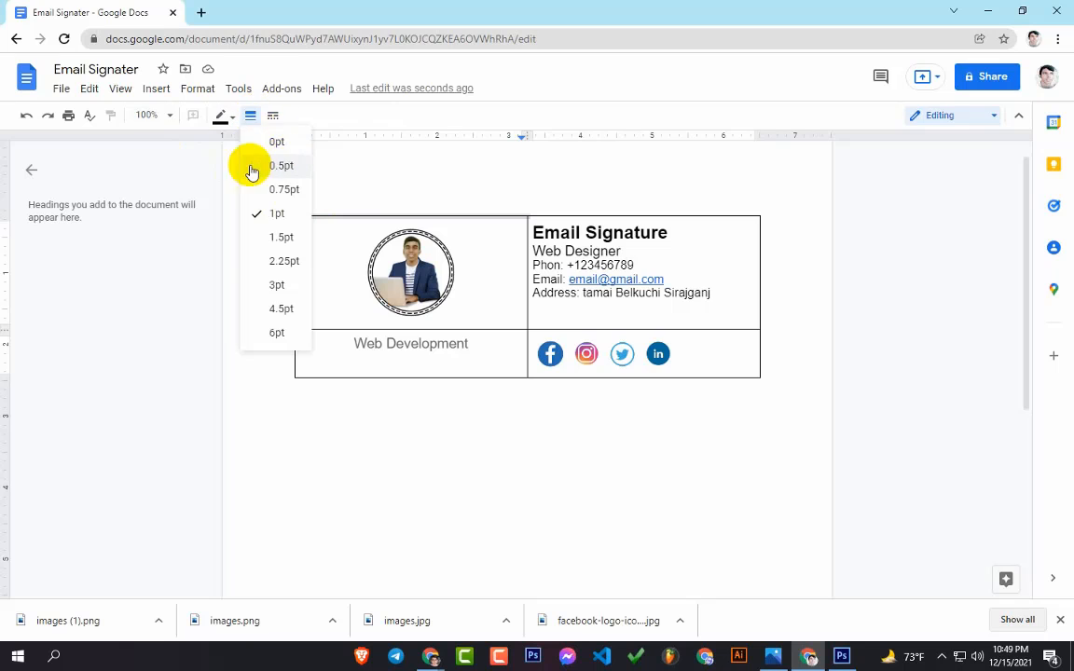
left_click(276, 145)
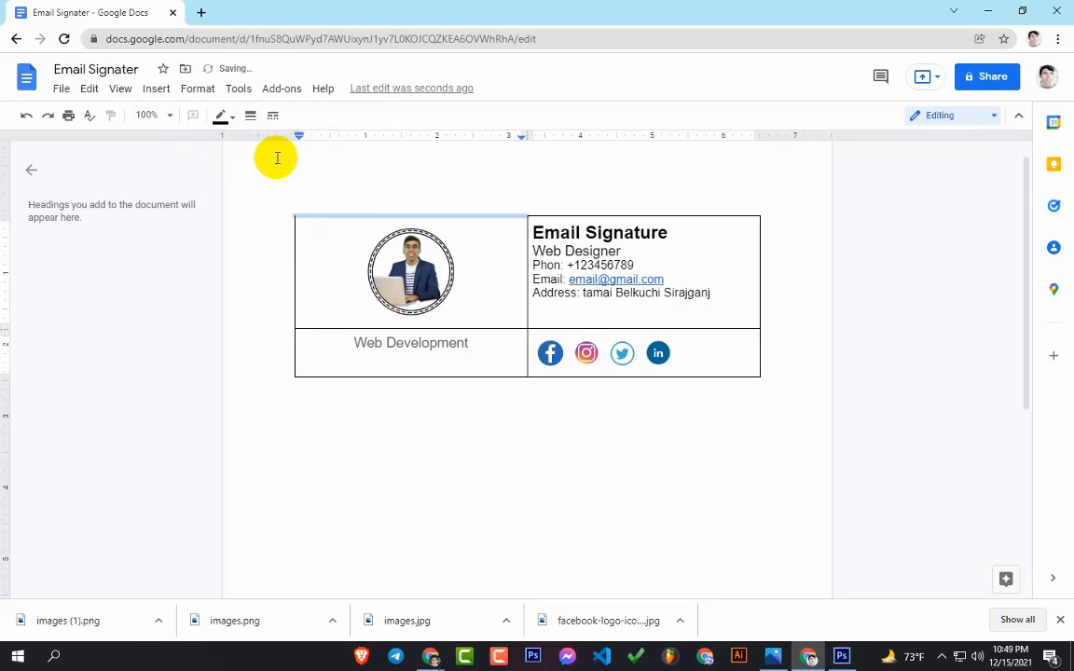
left_click(328, 230)
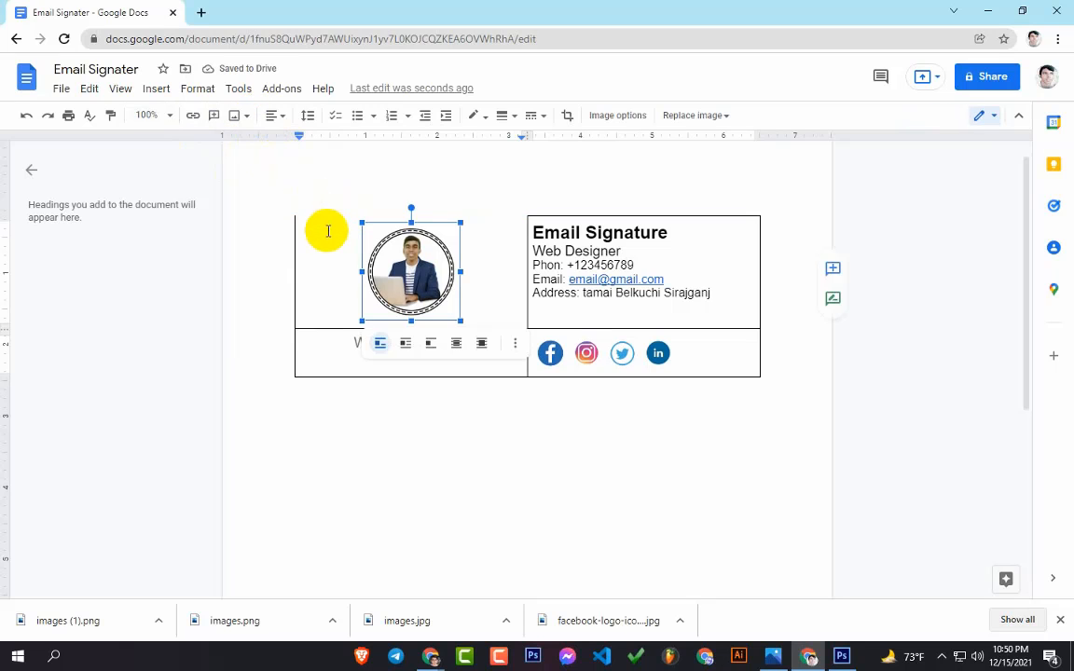
left_click(352, 171)
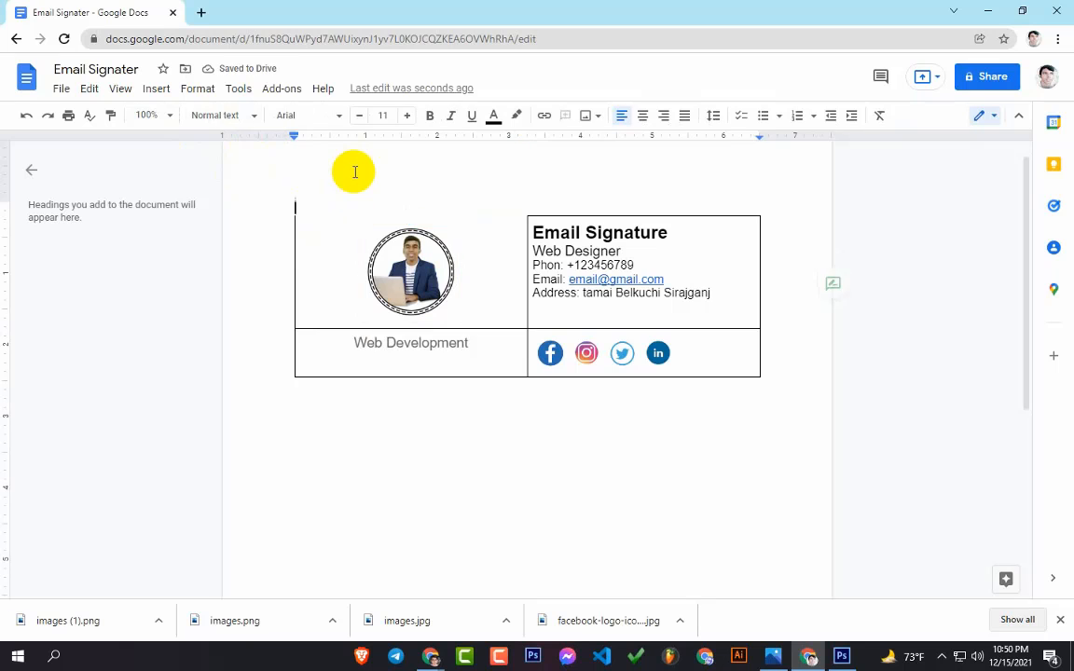
Hide the portrait cell's left and bottom borders with 0pt width
left_click(295, 246)
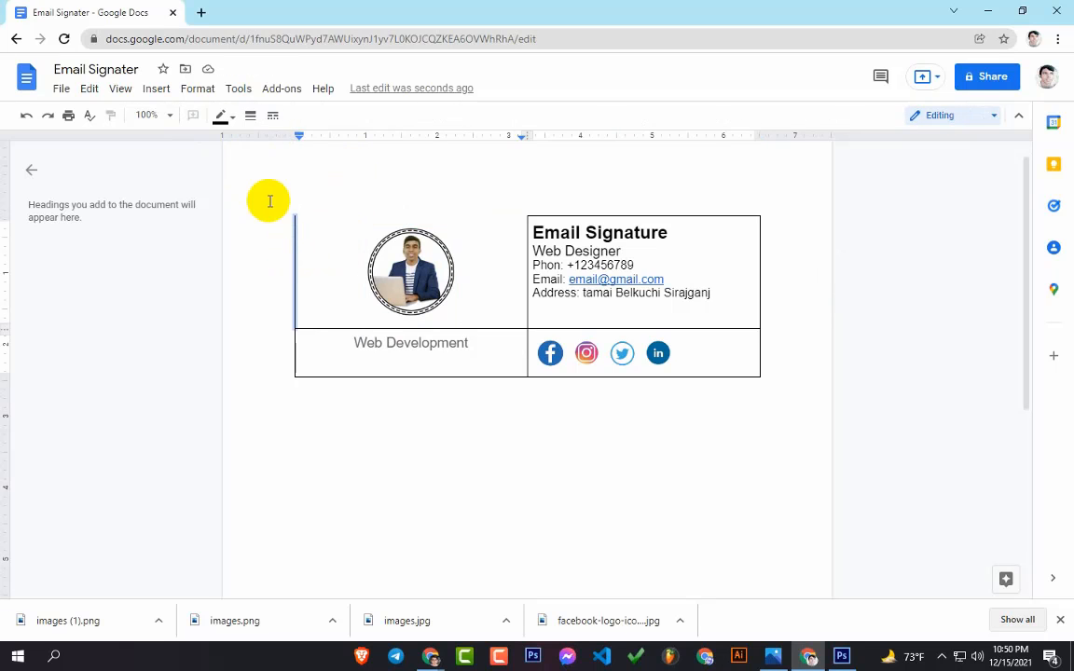
left_click(250, 115)
left_click(277, 145)
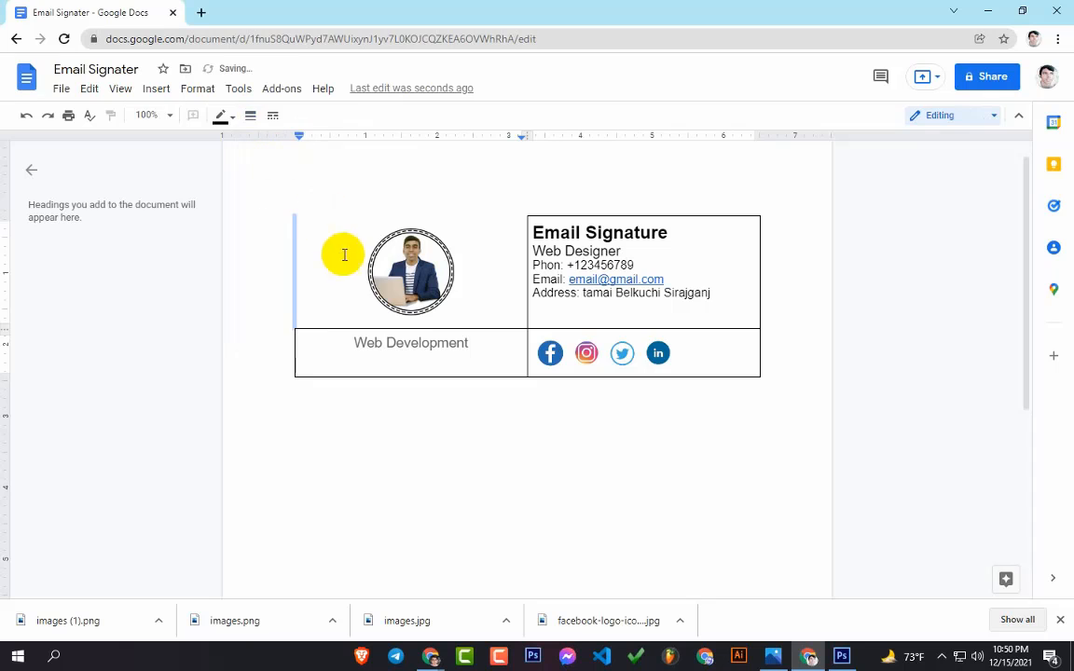
left_click(342, 328)
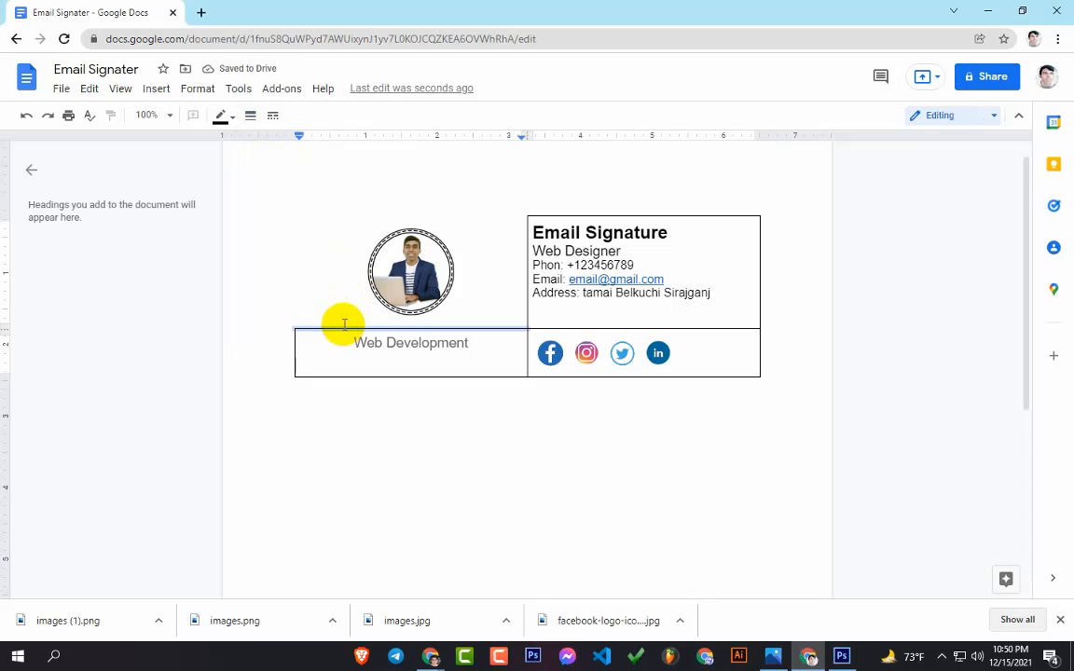
left_click(250, 115)
left_click(267, 145)
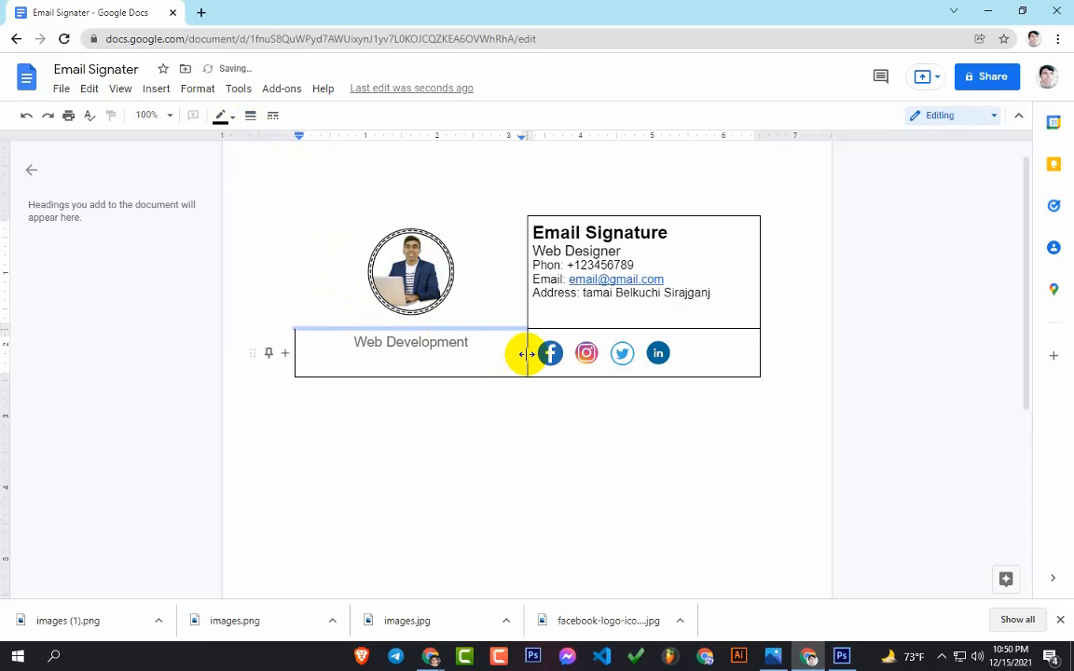
Set all remaining outer and inner borders to 0pt, then compare with the reference design
left_click(296, 347)
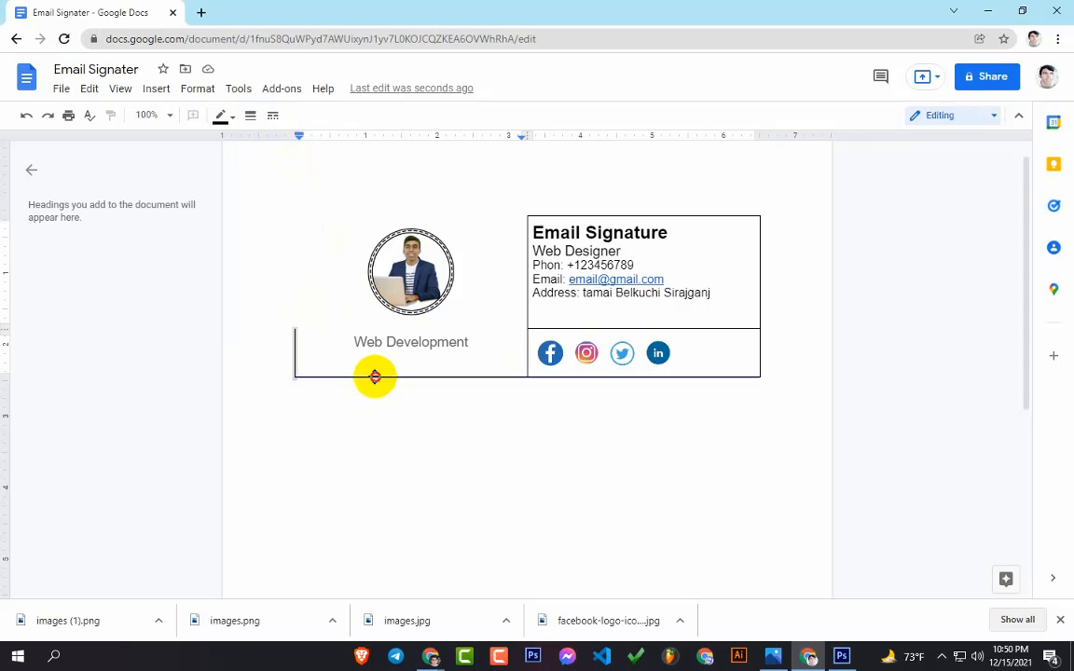
left_click(374, 377, "shift")
left_click(559, 377, "shift")
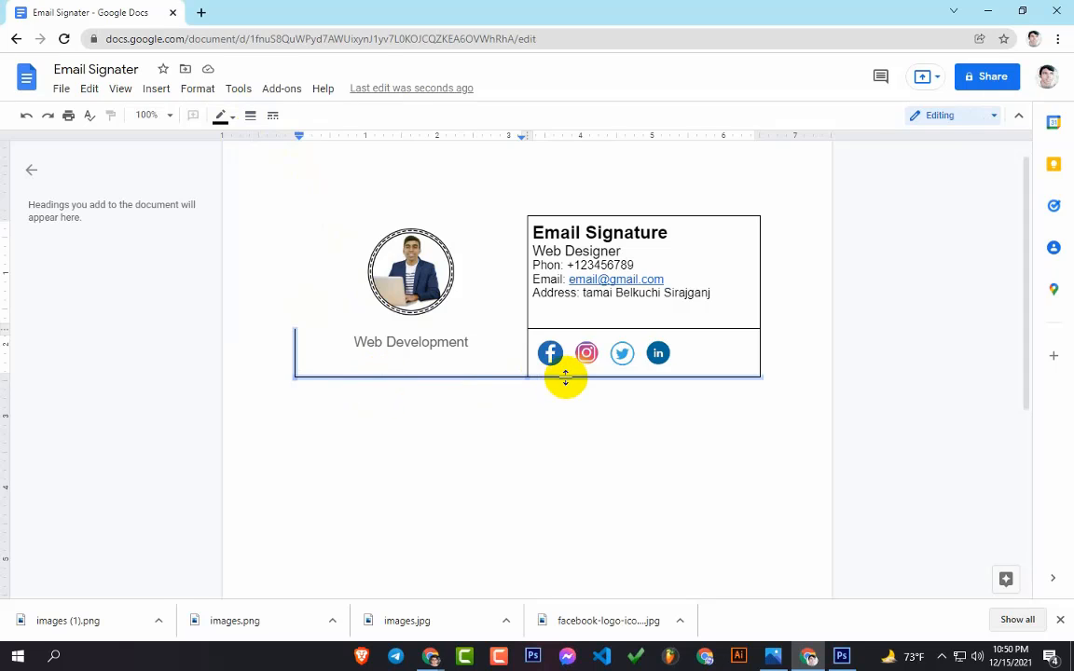
left_click(679, 328, "shift")
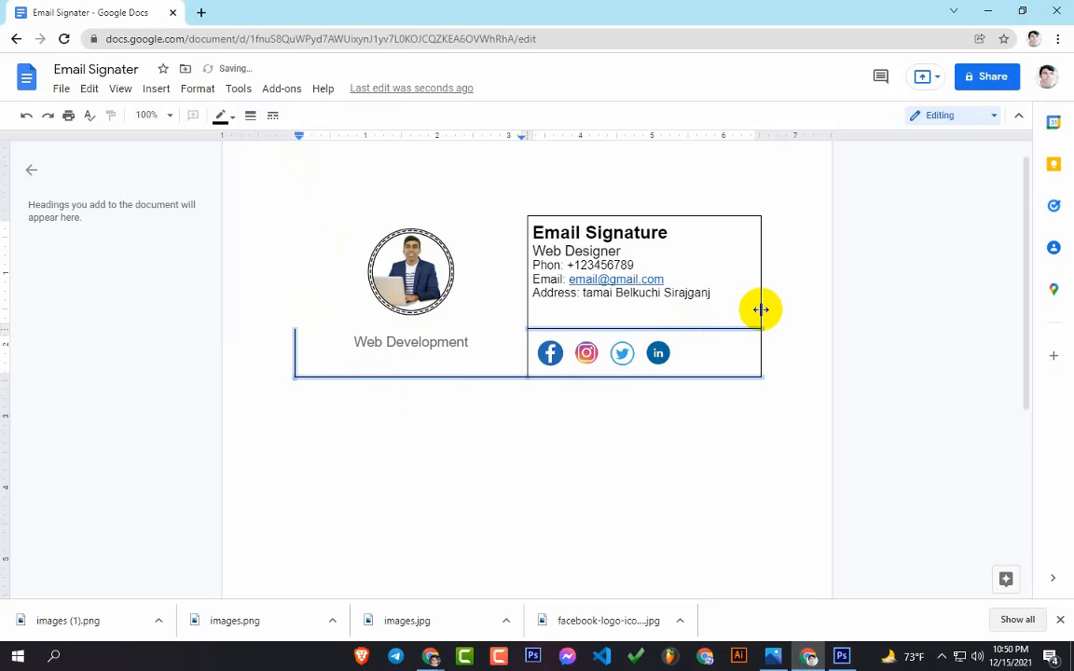
left_click(761, 294, "shift")
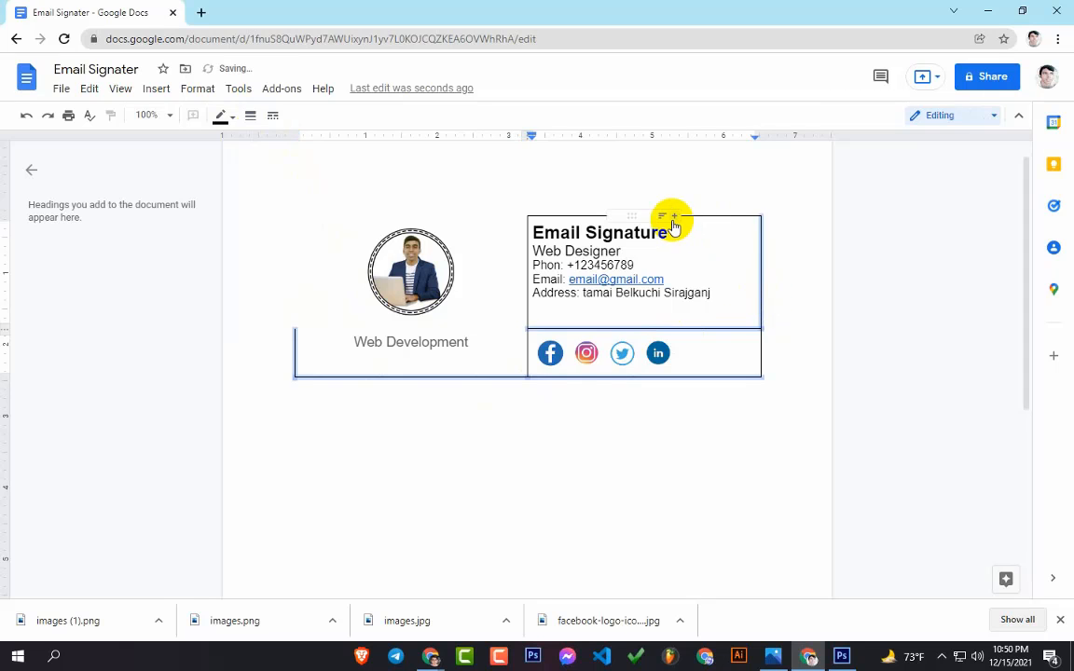
left_click(698, 216, "shift")
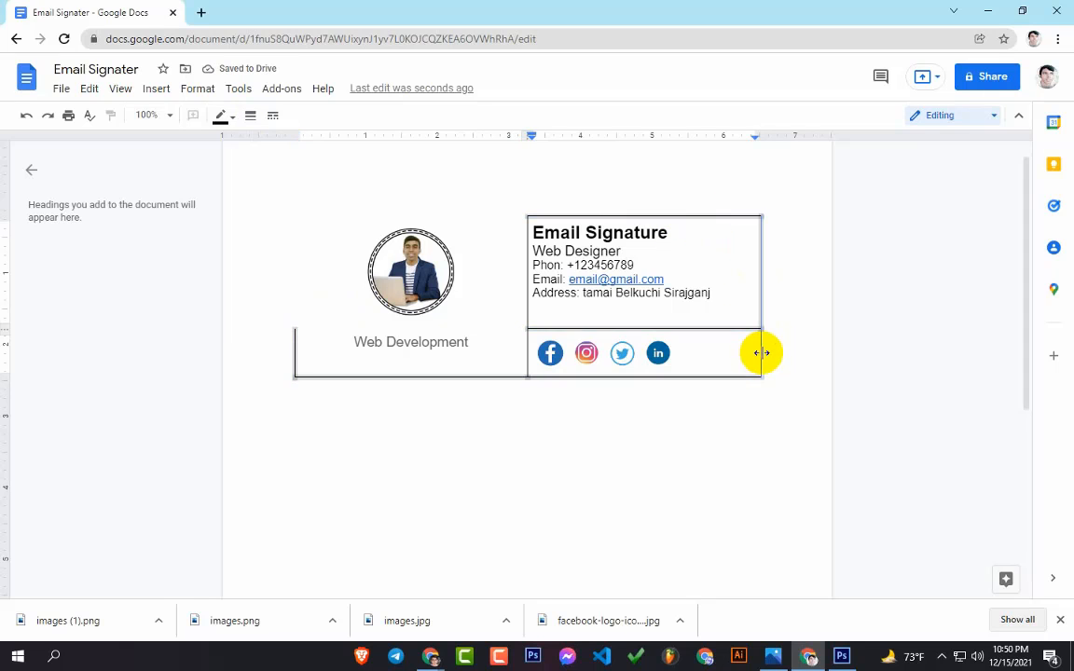
left_click(761, 352, "shift")
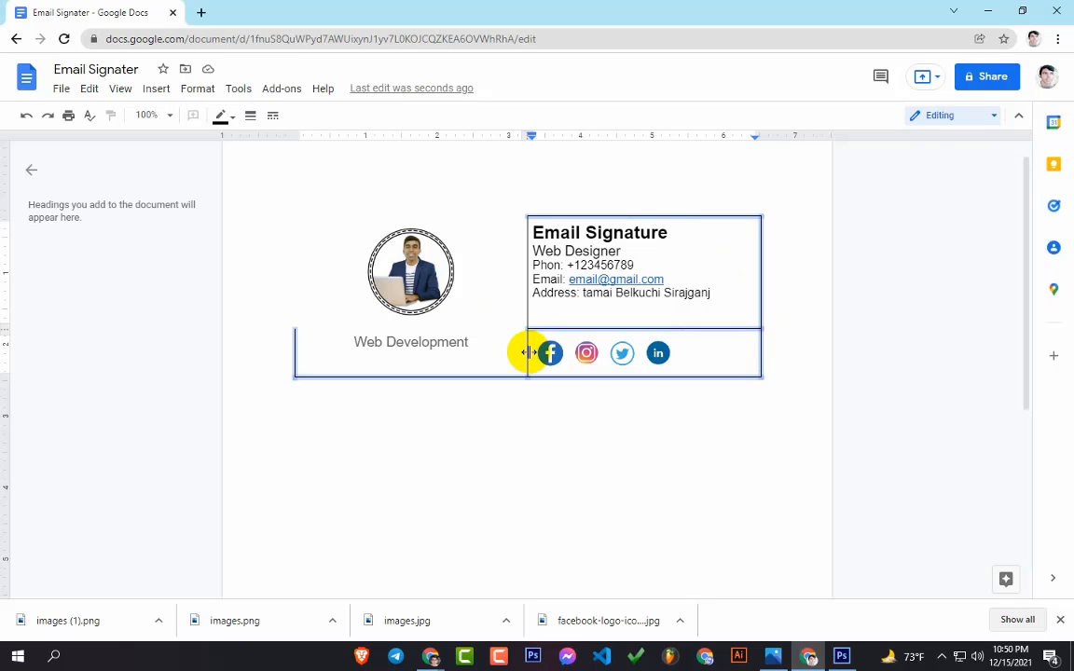
left_click(250, 115)
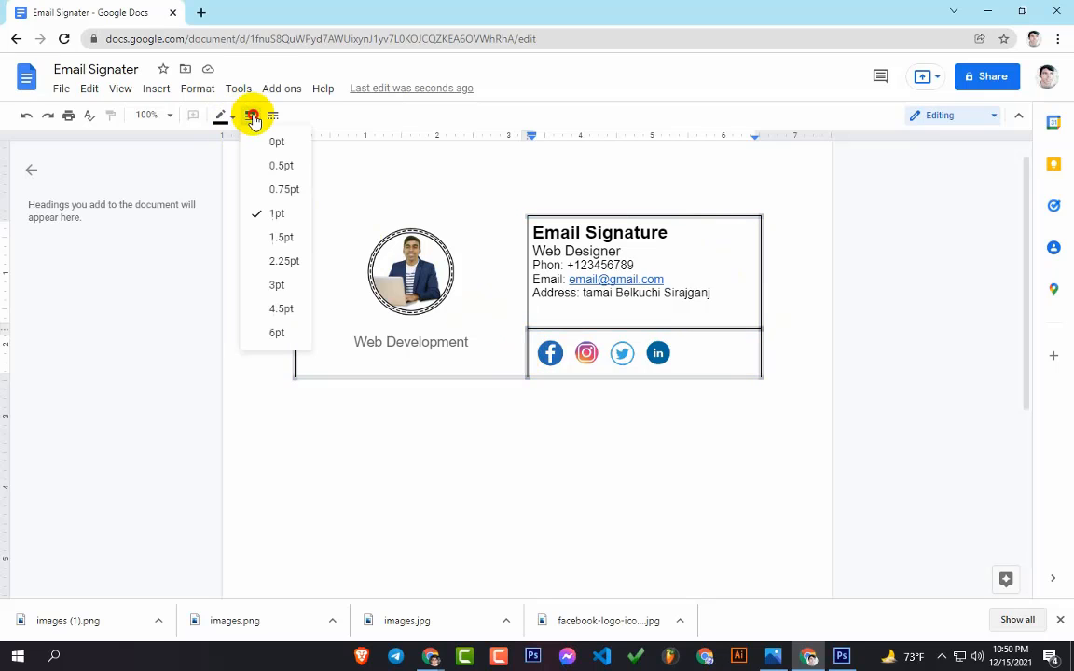
left_click(276, 144)
left_click(718, 280)
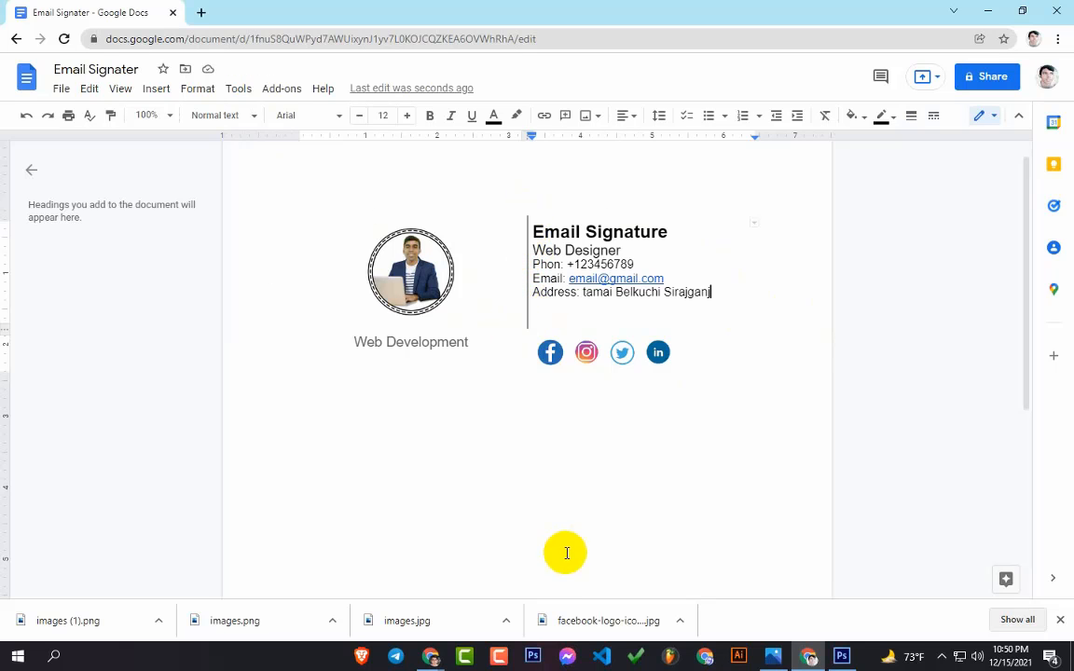
left_click(770, 654)
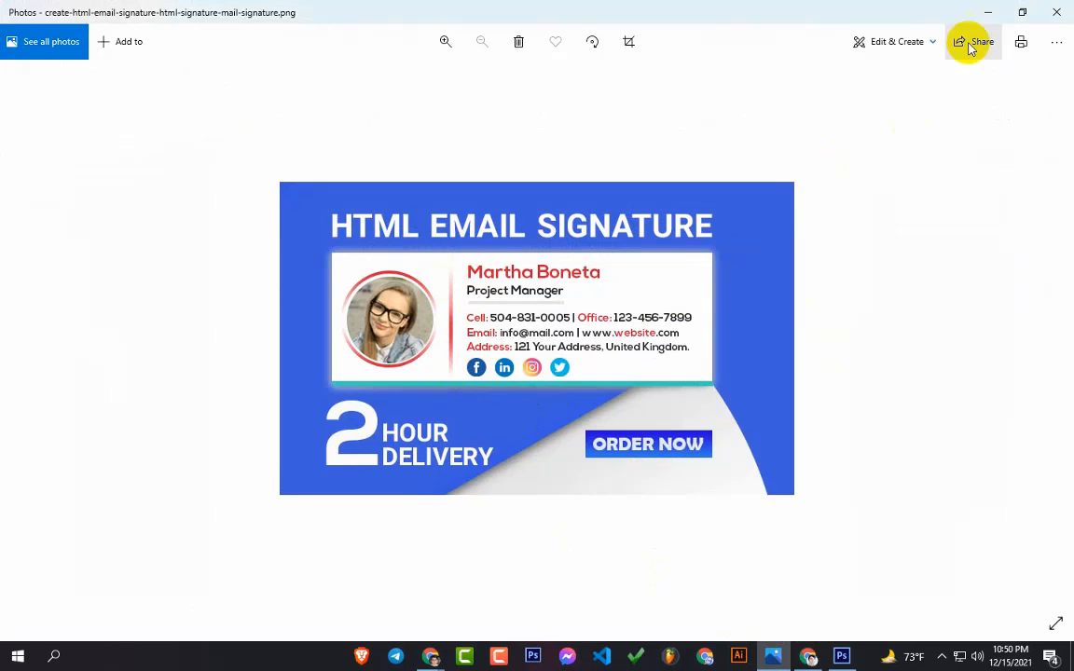
left_click(988, 12)
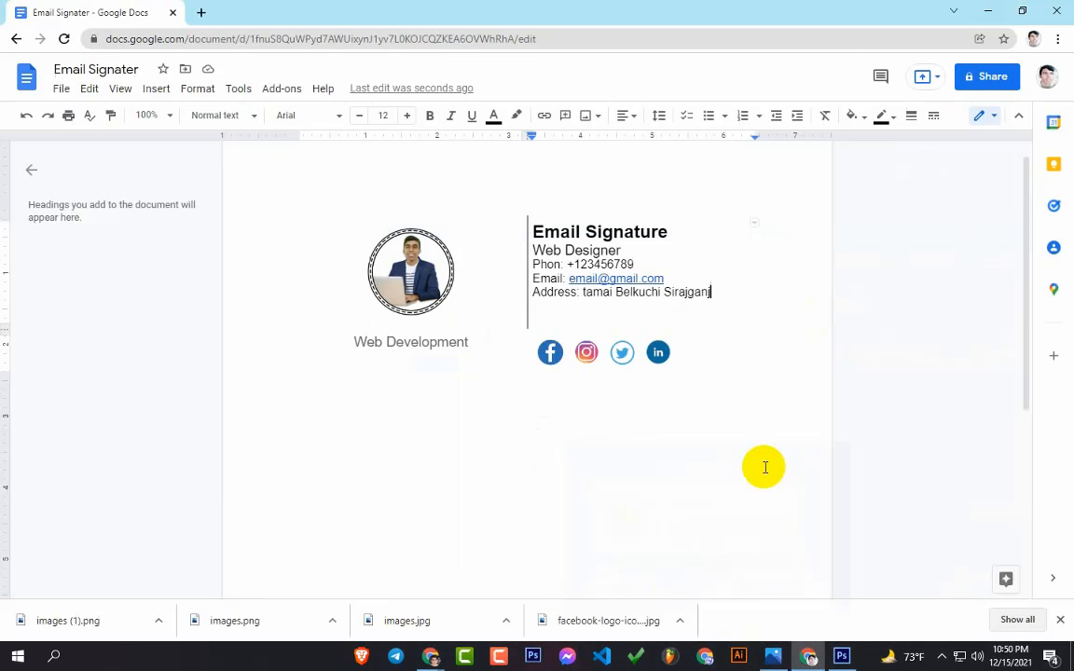
Thicken the vertical divider beside the signature text to 3pt
left_click(526, 265)
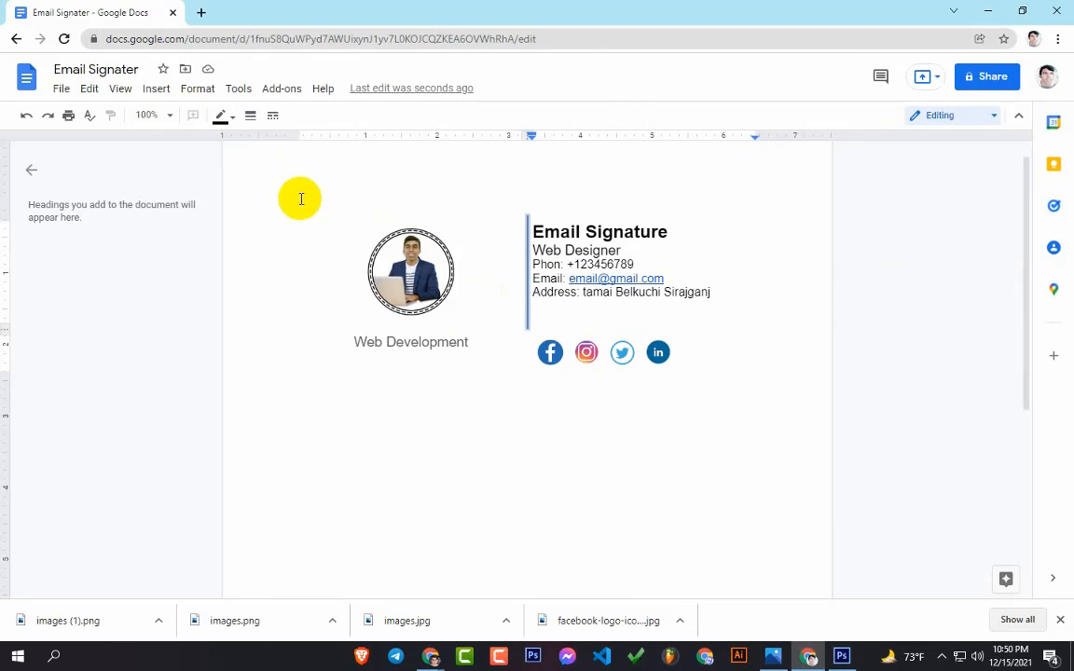
left_click(250, 118)
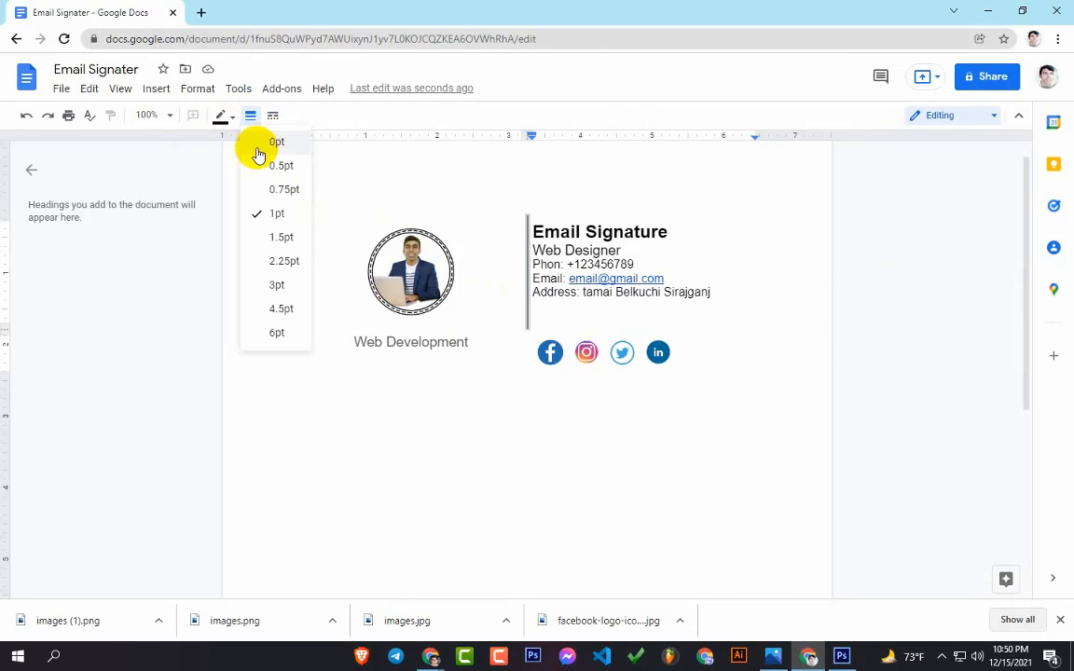
left_click(277, 264)
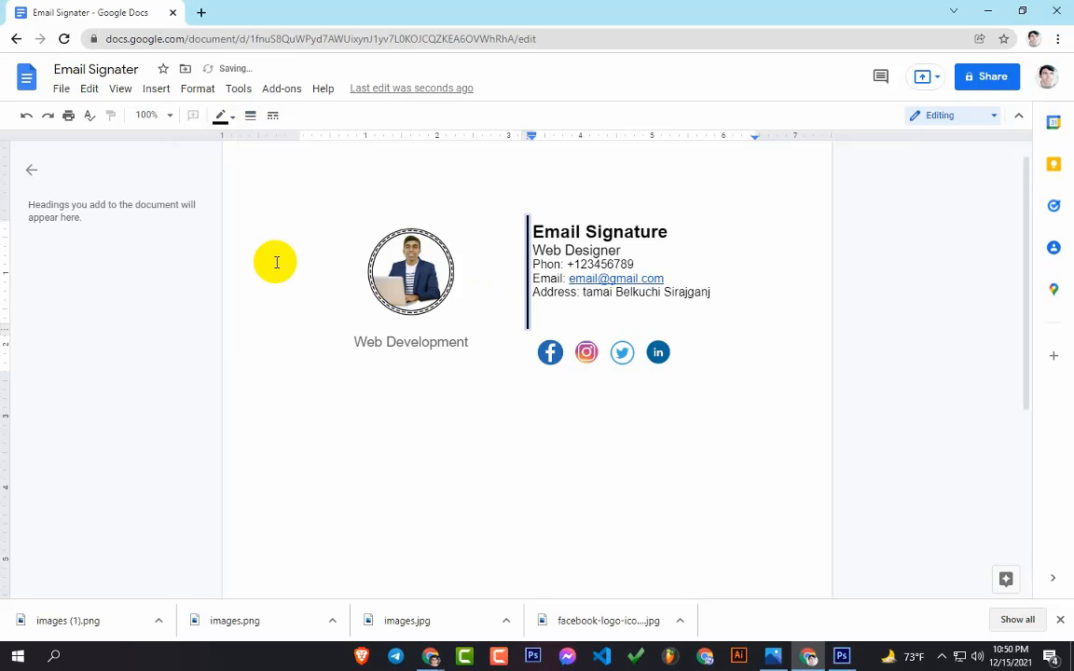
left_click(251, 117)
left_click(280, 286)
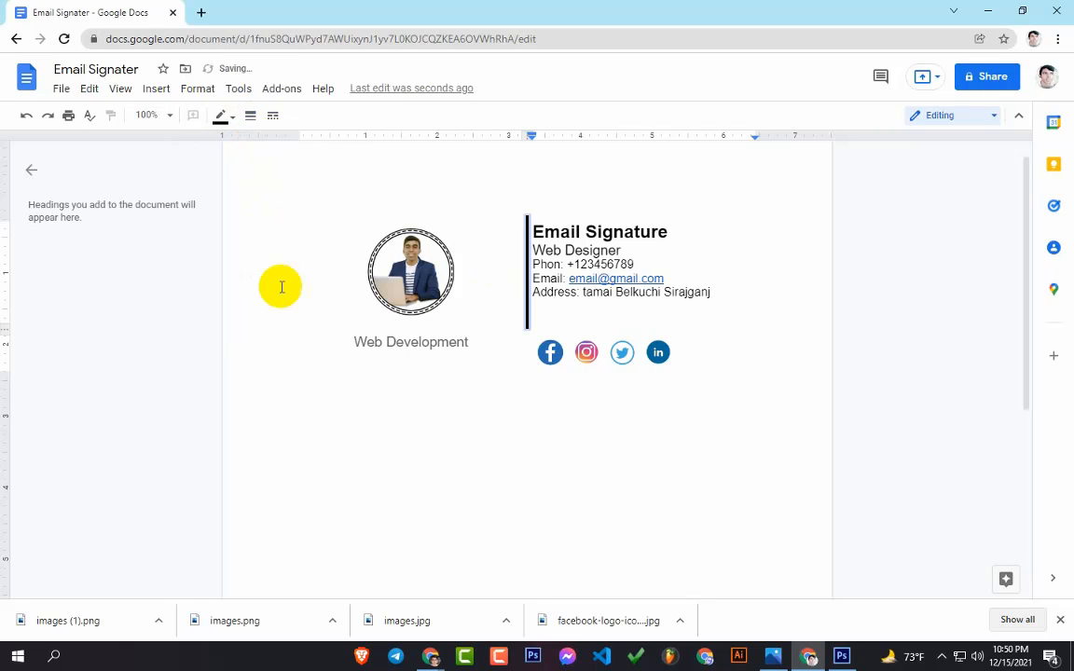
Try dotted and dashed styles on the divider, then keep it solid
left_click(272, 119)
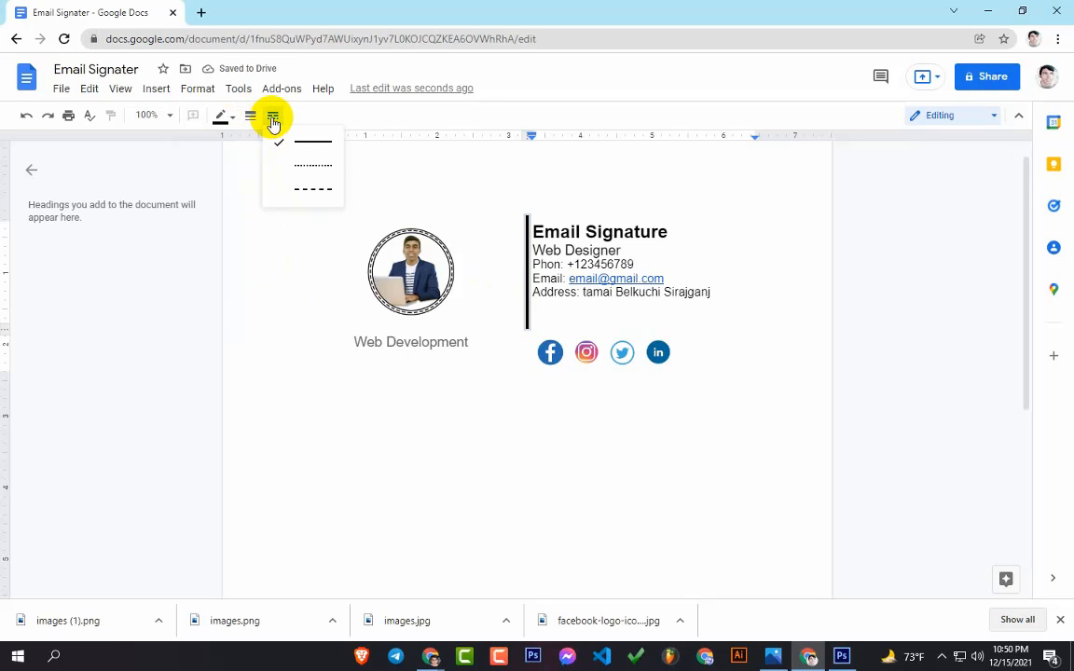
left_click(317, 172)
left_click(272, 116)
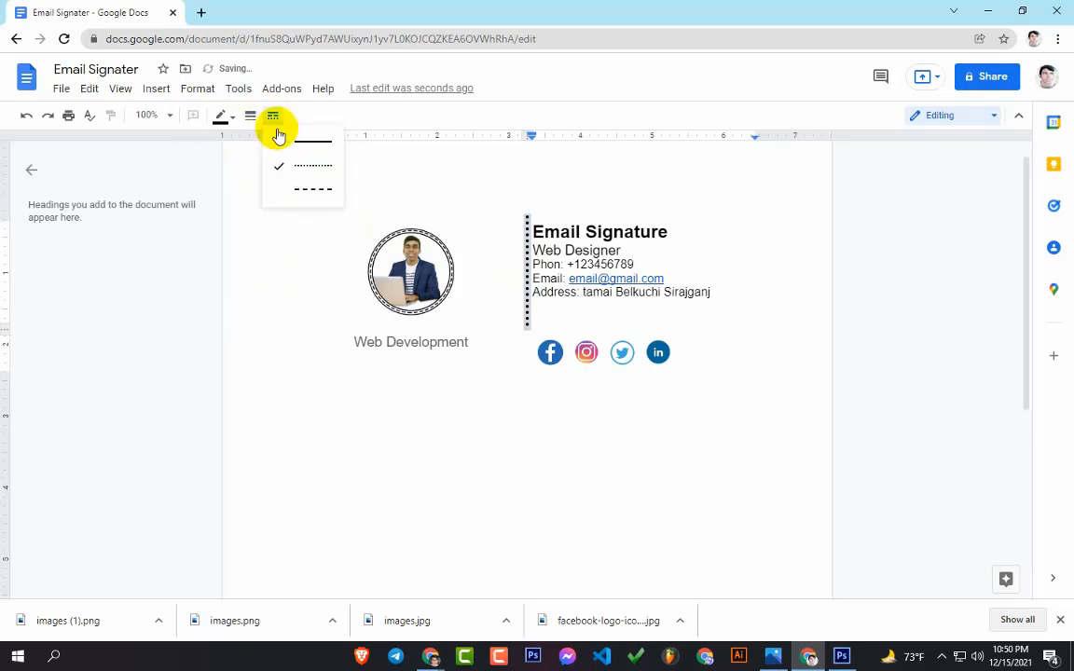
left_click(307, 191)
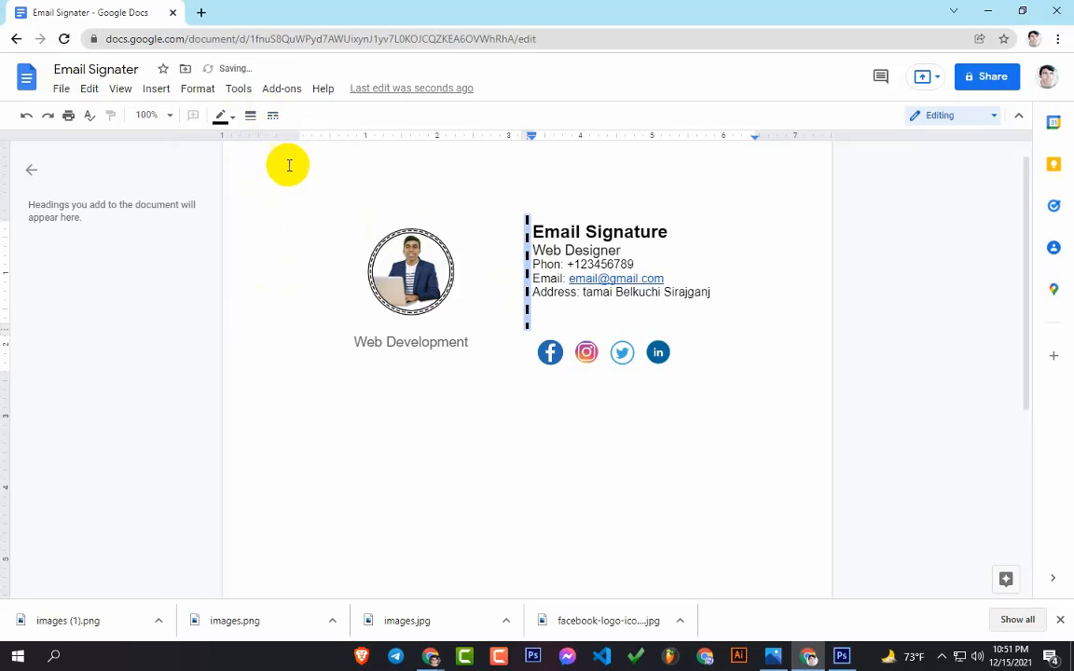
left_click(272, 117)
left_click(293, 147)
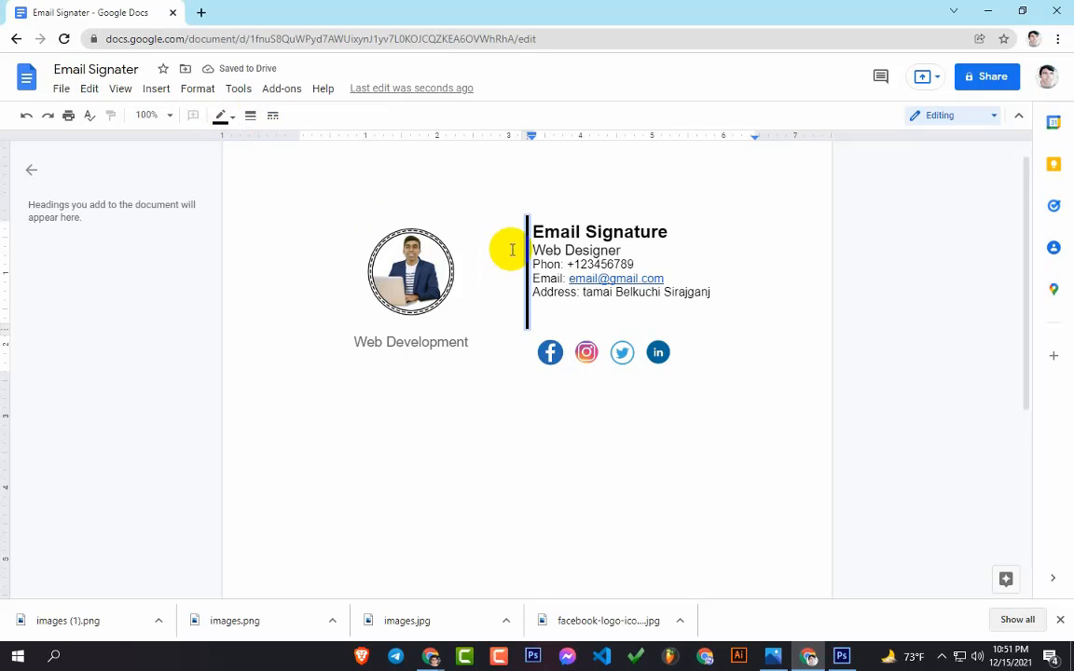
Colour the vertical divider border purple, briefly trying magenta before returning to purple
left_click(232, 120)
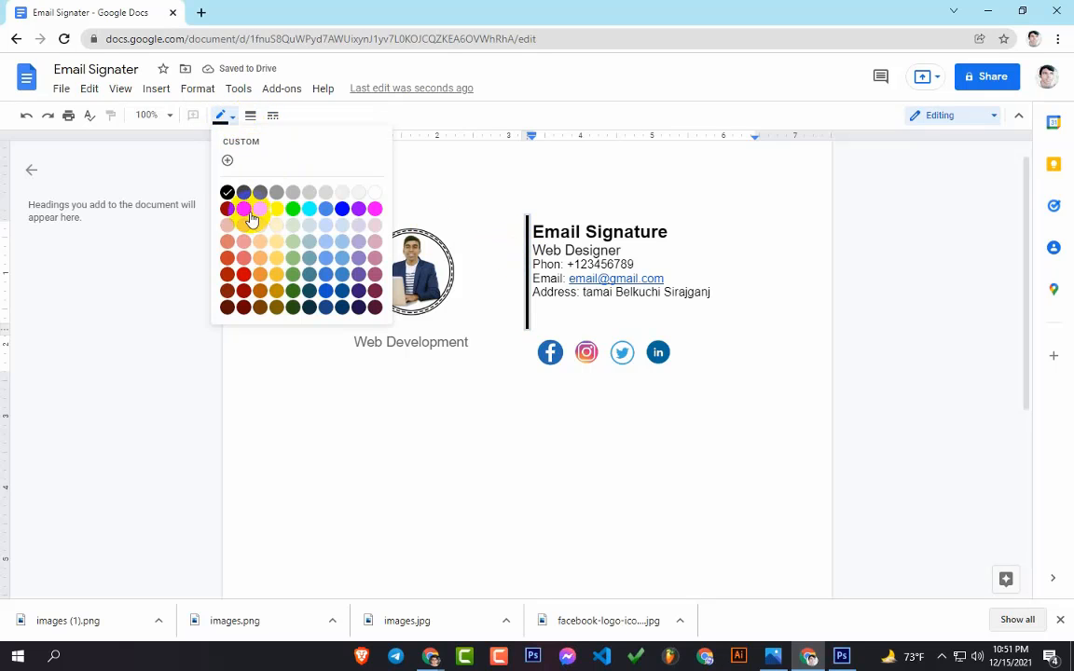
left_click(359, 209)
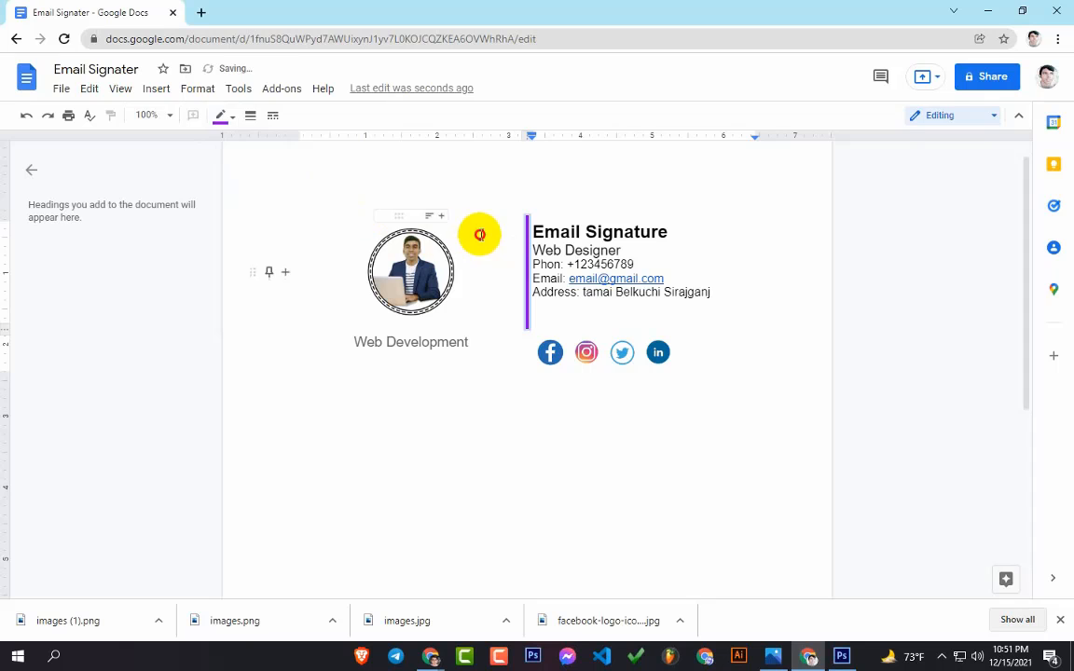
left_click(739, 285)
left_click(729, 327)
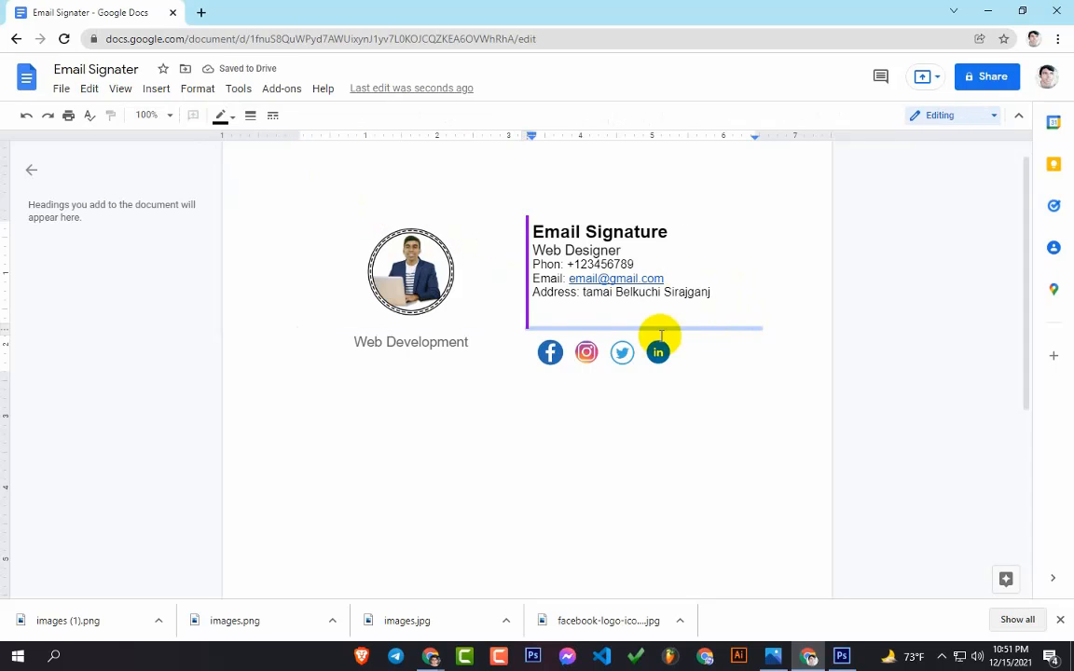
left_click(475, 280)
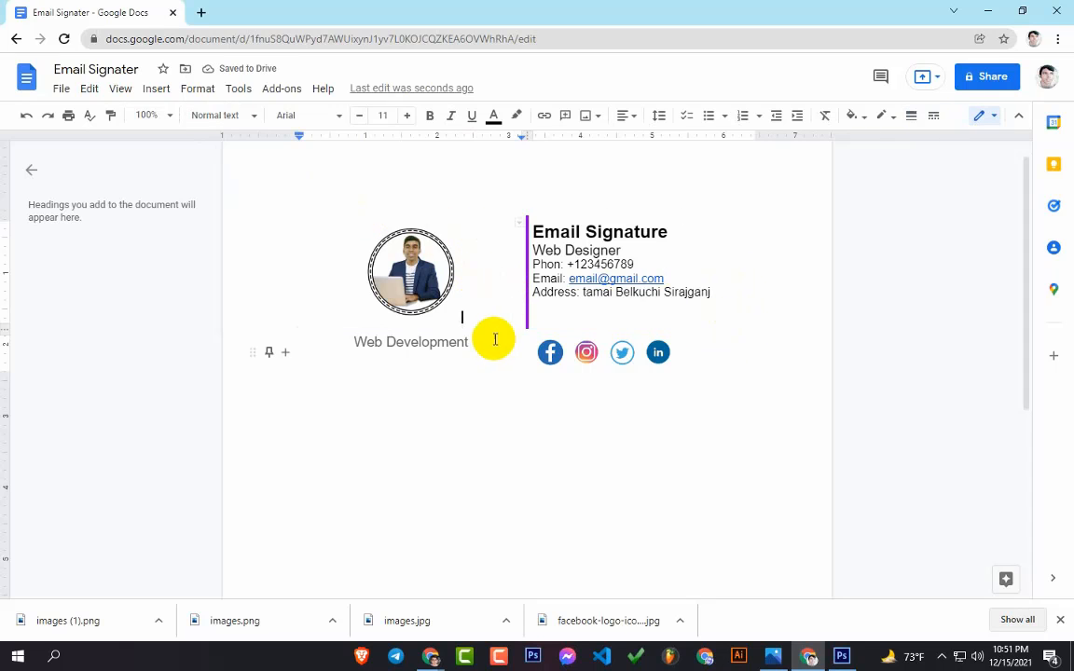
left_click(529, 264)
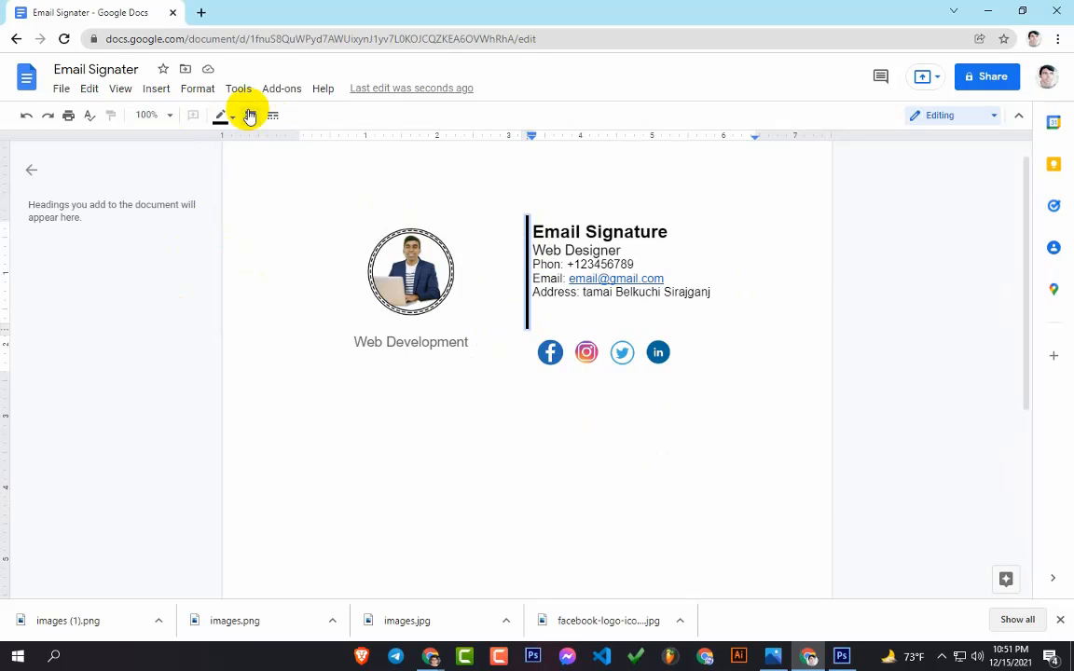
left_click(223, 115)
left_click(377, 209)
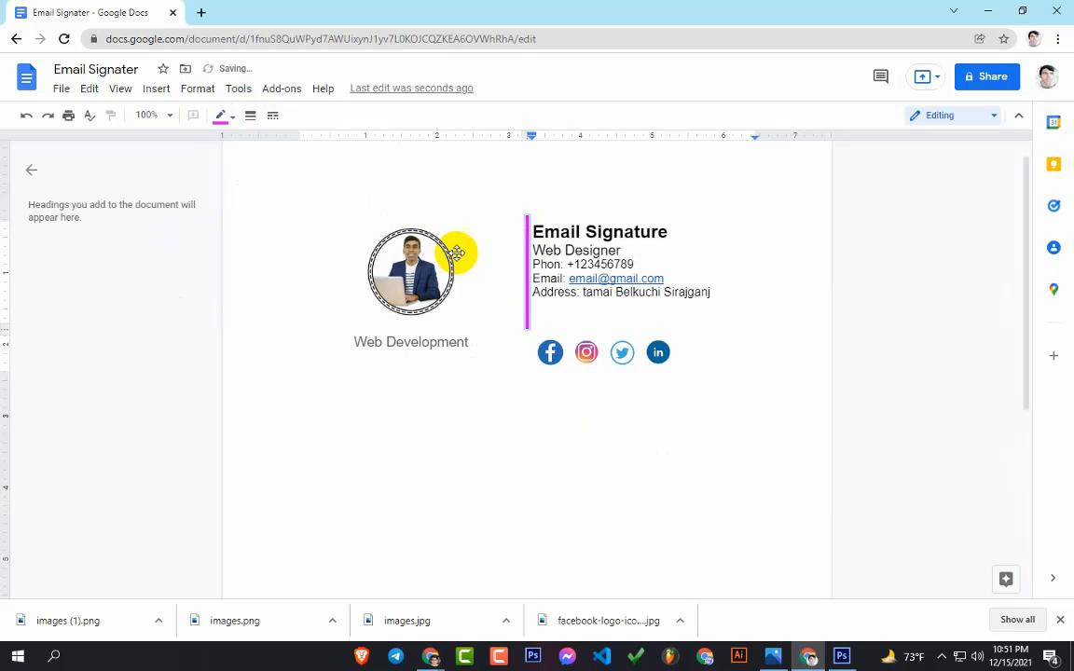
left_click(225, 114)
left_click(359, 211)
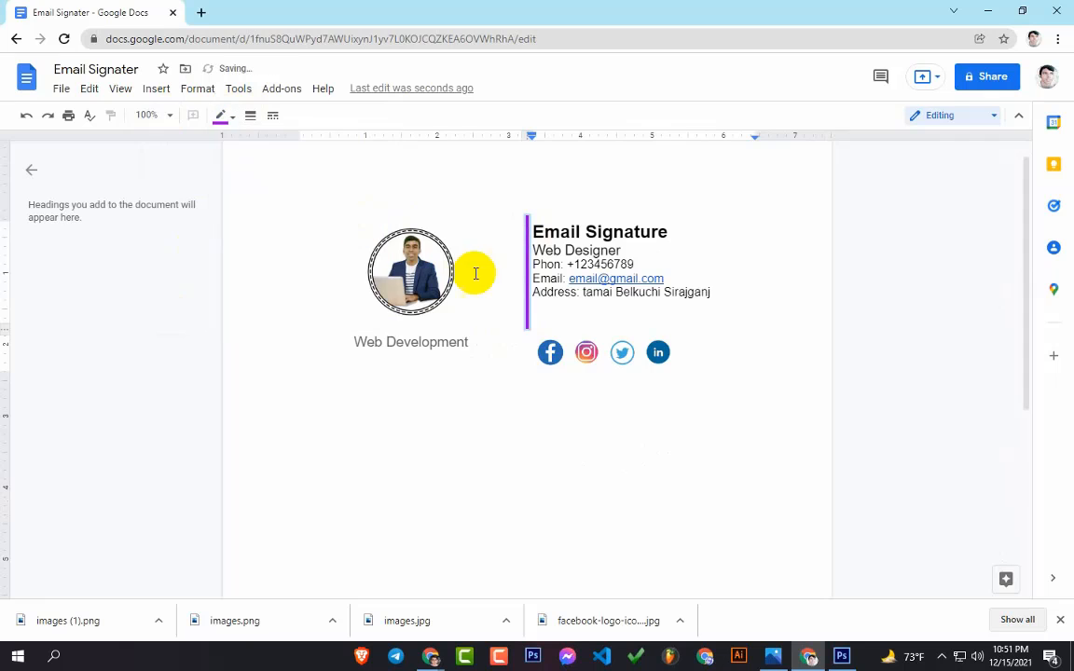
left_click(699, 252)
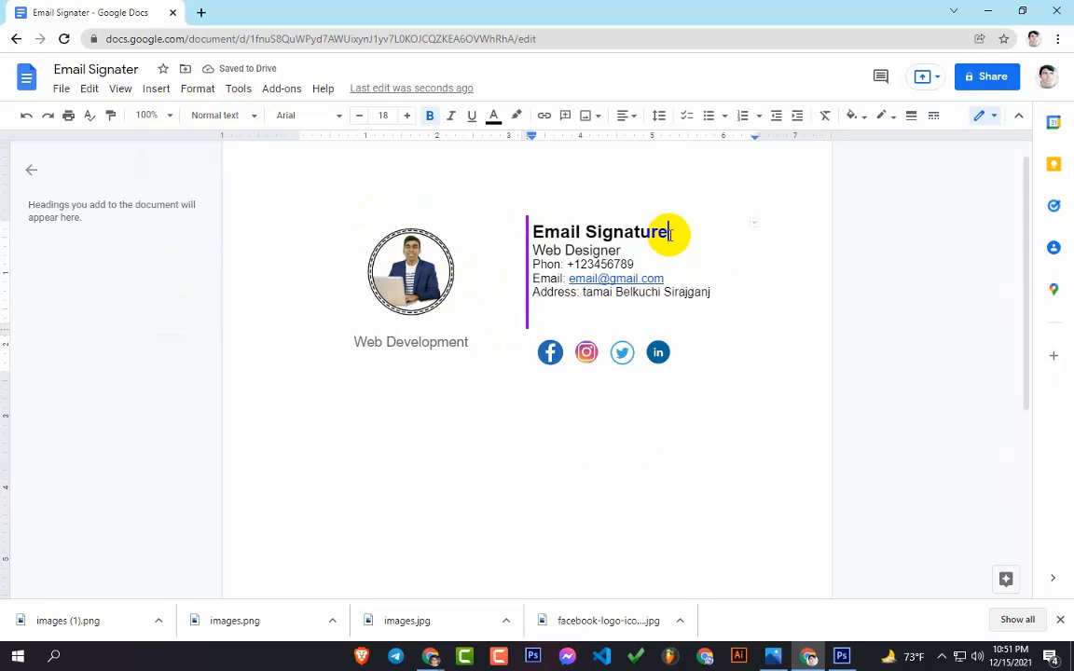
Apply the purple text colour to the 'Email Signature' heading
left_click_drag(669, 234, 548, 232)
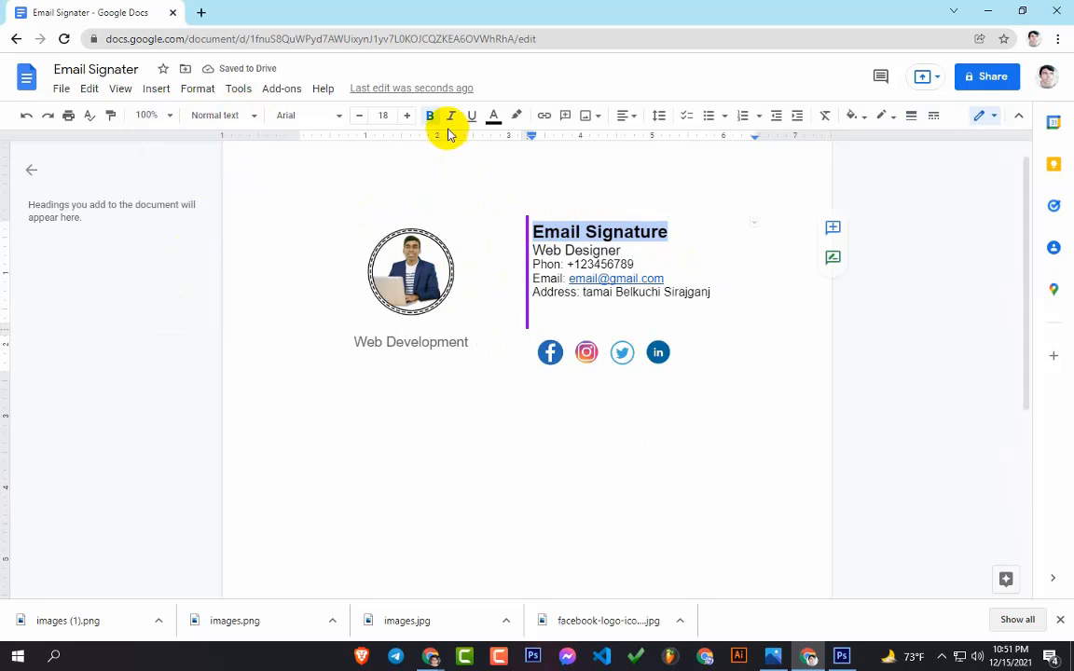
left_click(493, 115)
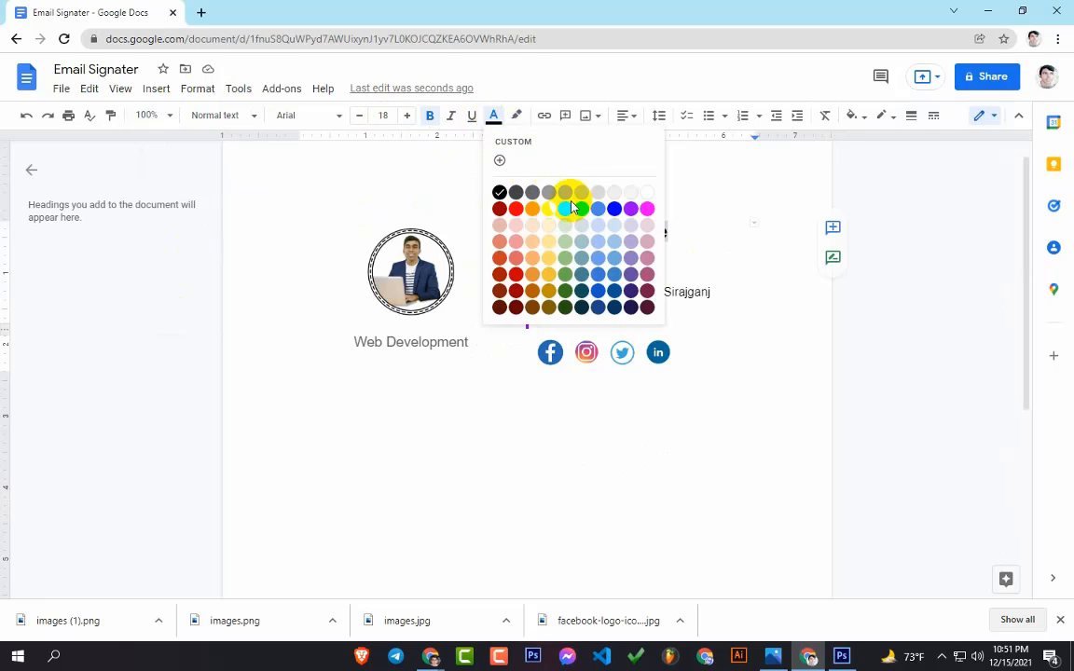
left_click(622, 210)
left_click(667, 233)
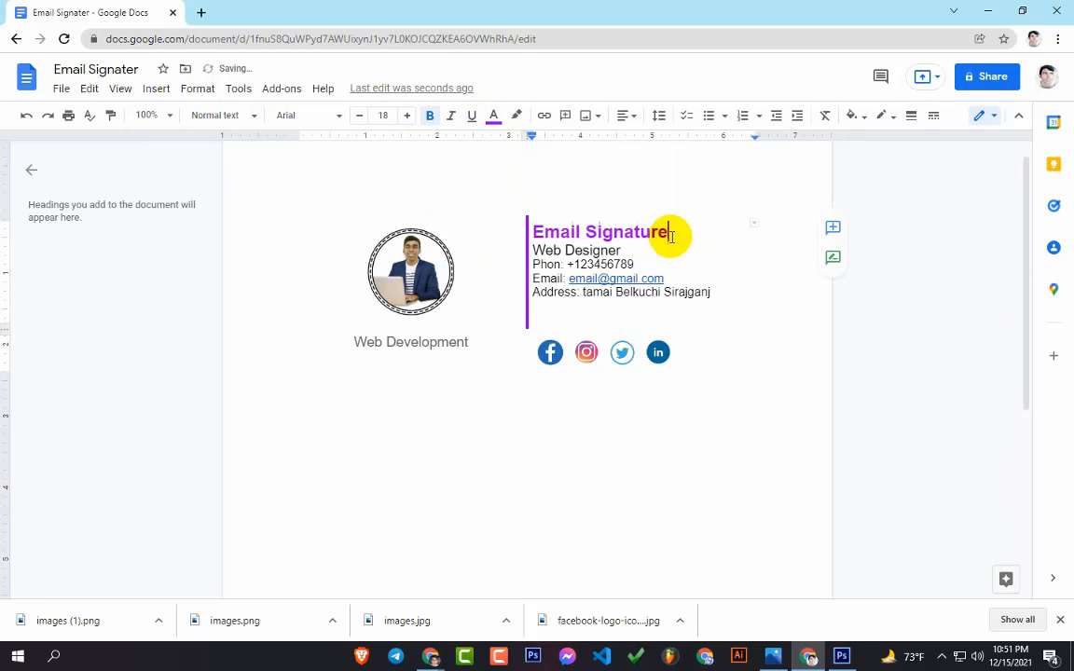
double_click(541, 278)
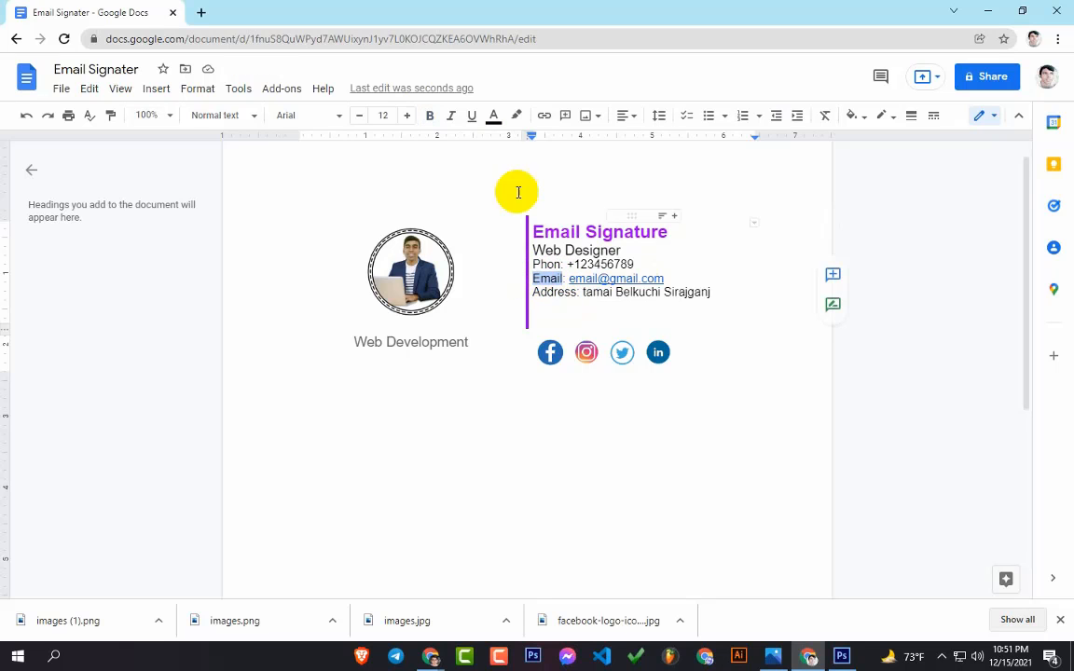
Recolour the Email, Phon and Address labels with the same purple swatch as the heading
left_click(501, 122)
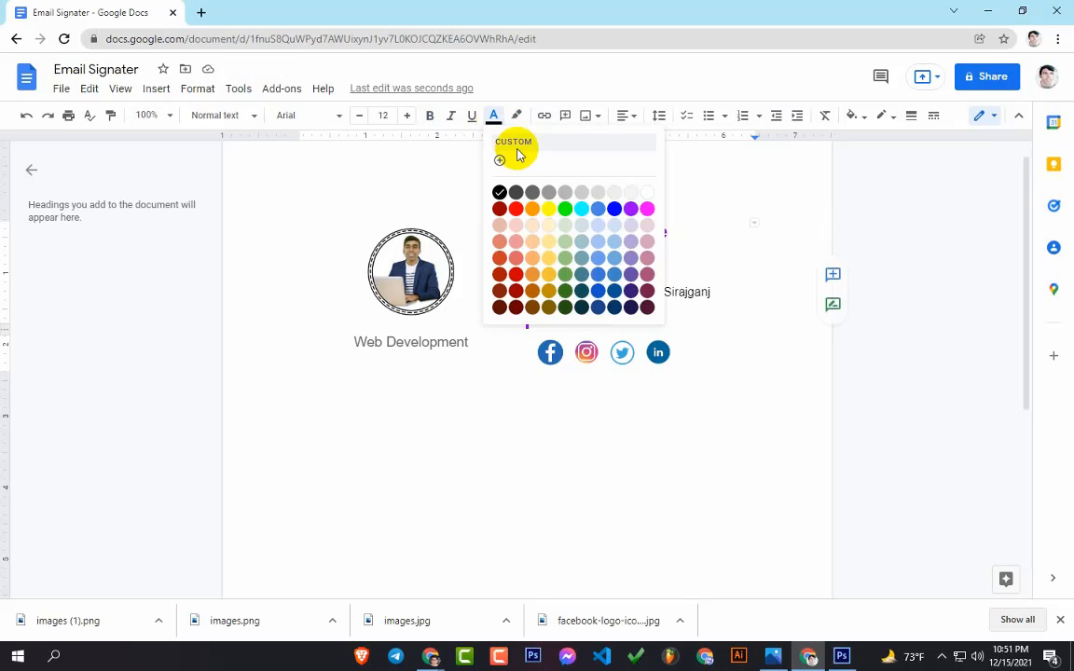
left_click(630, 212)
left_click(551, 265)
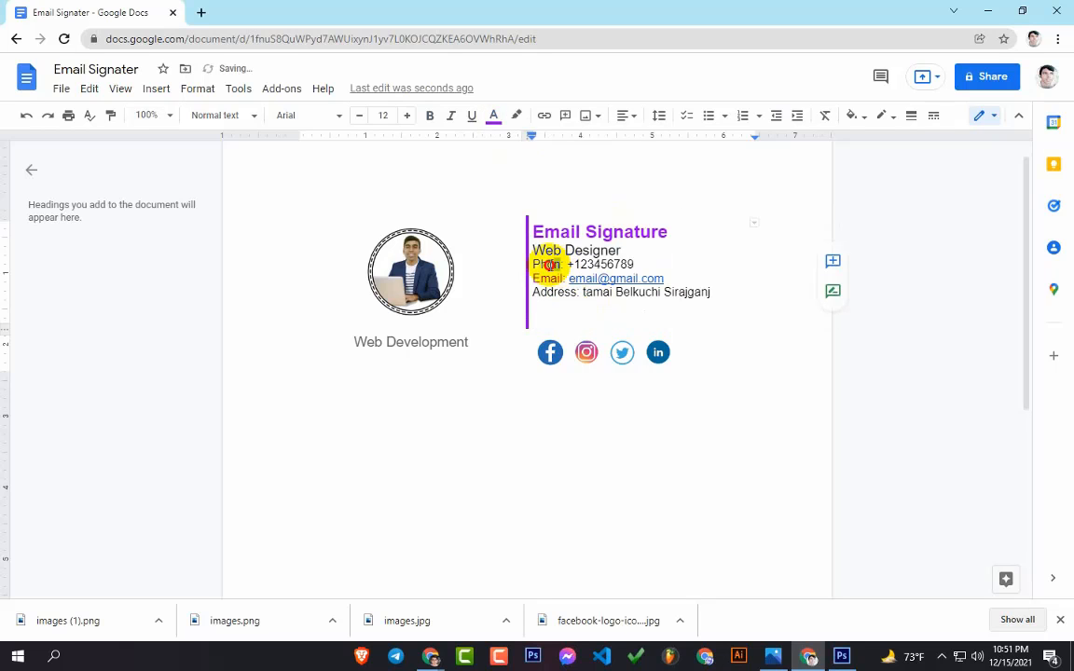
left_click(493, 116)
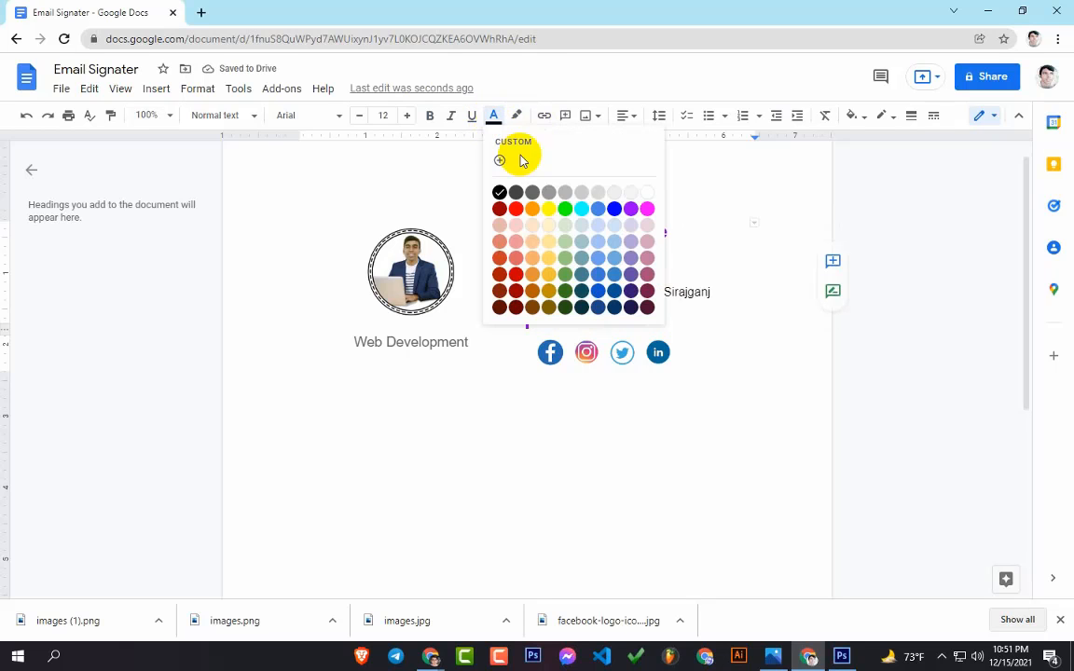
left_click(630, 209)
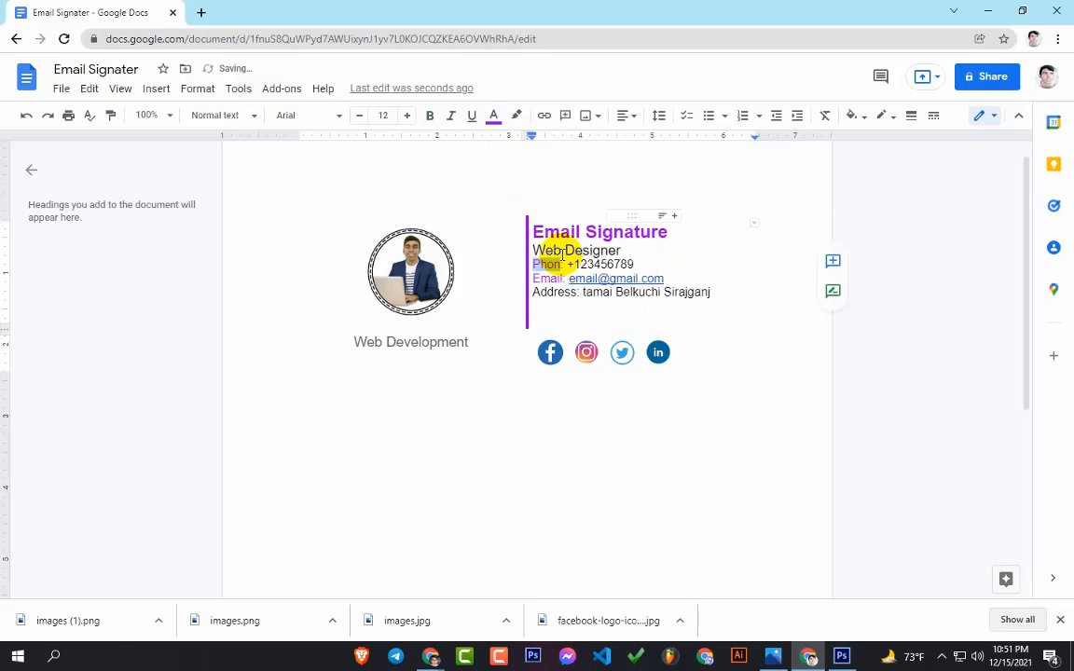
left_click_drag(579, 293, 535, 292)
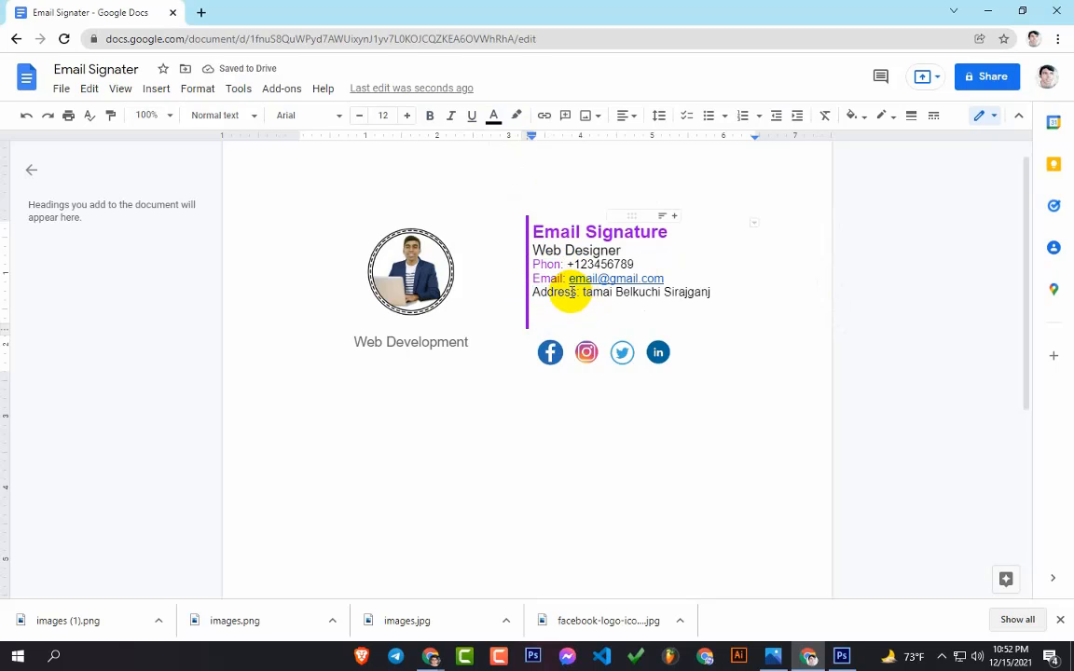
left_click(494, 114)
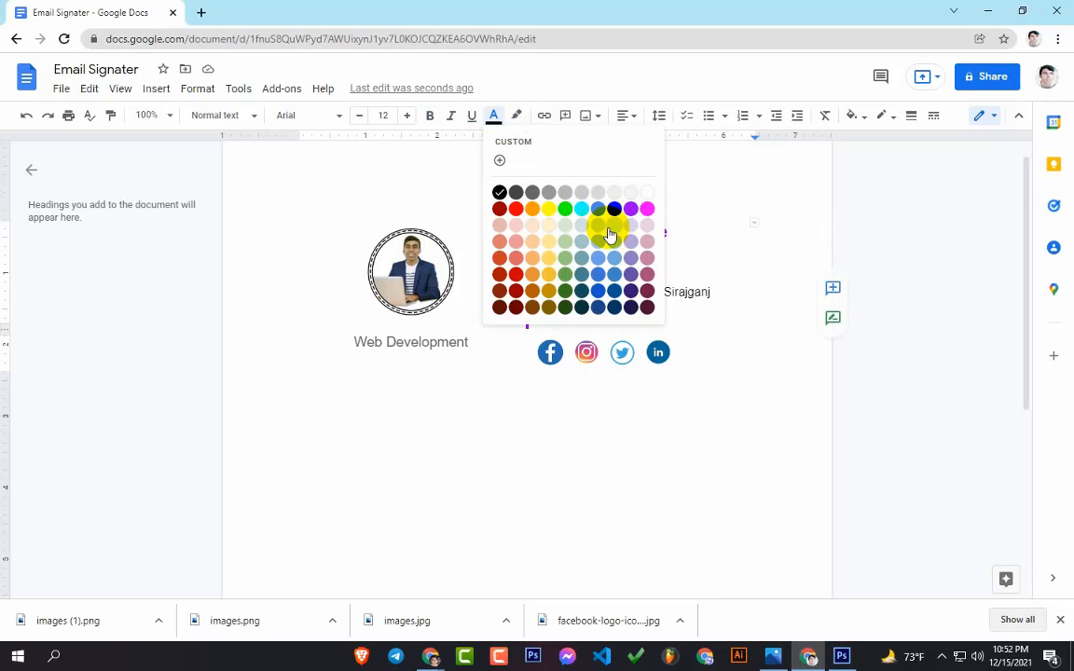
left_click(631, 209)
left_click(701, 294)
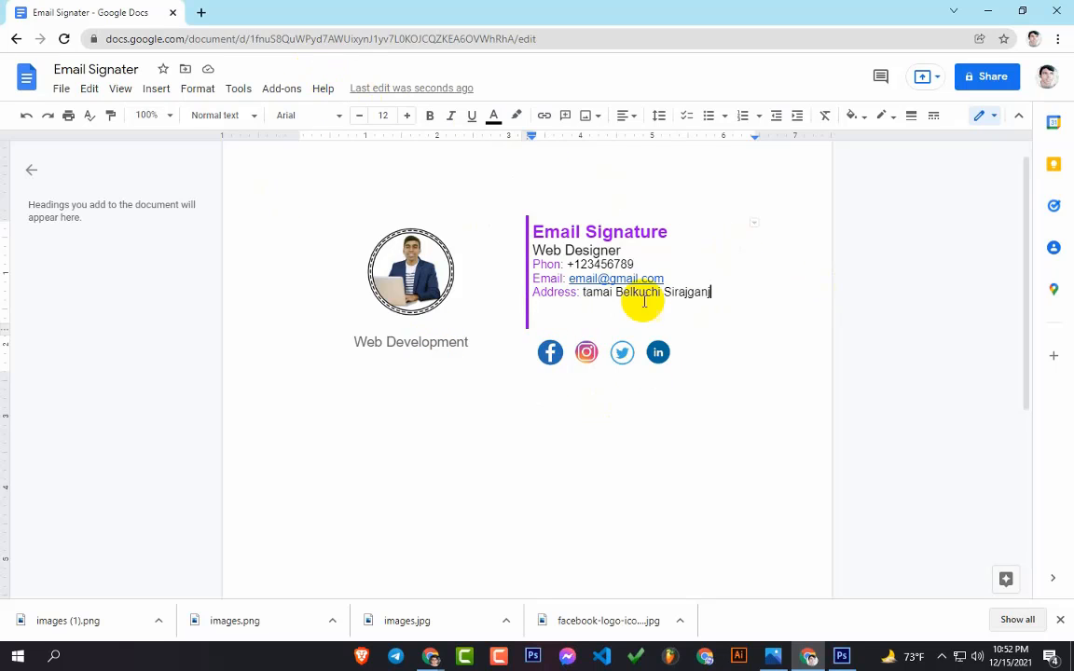
scroll(694, 357, "down", 3)
scroll(693, 354, "up", 4)
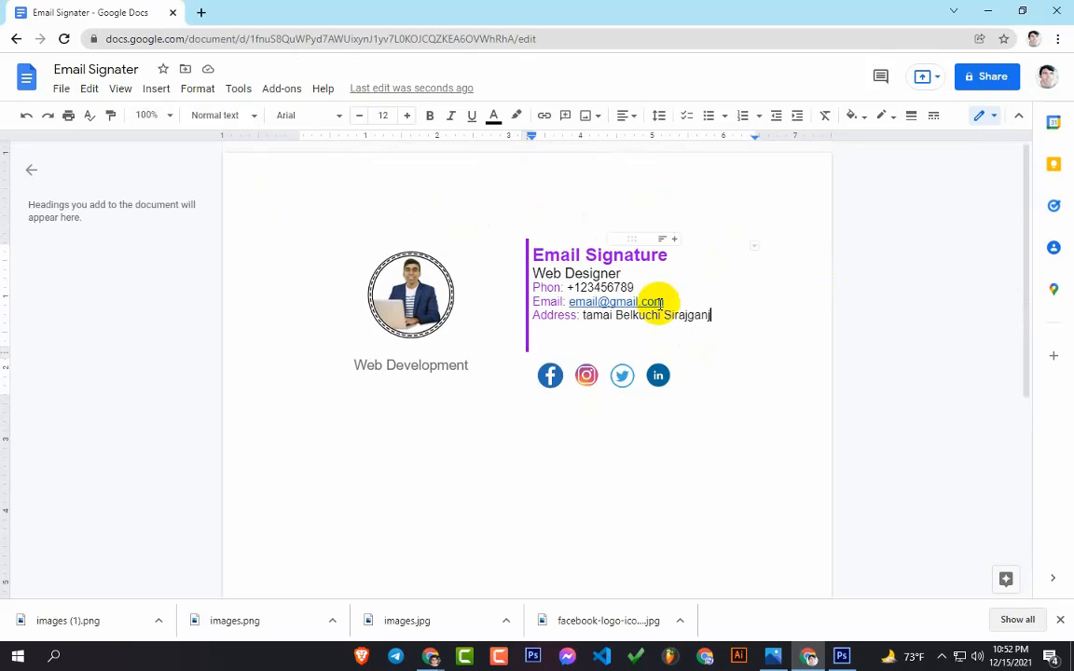
Group logo.png with the social icons on the desktop and create a new folder
left_click(987, 10)
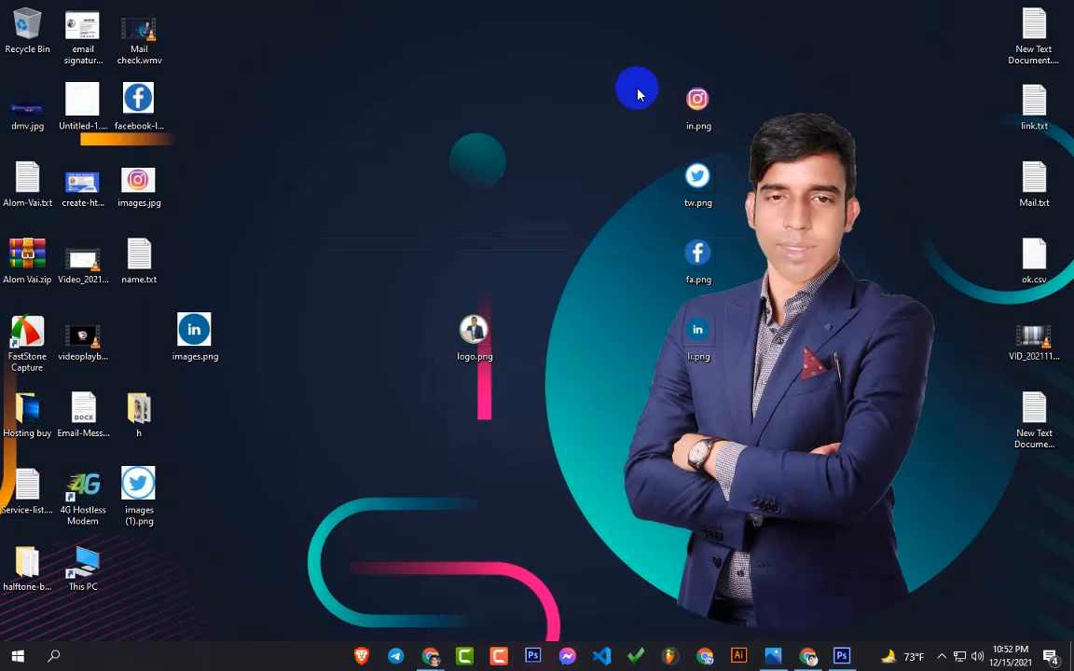
left_click_drag(637, 94, 722, 359)
left_click_drag(473, 330, 686, 37)
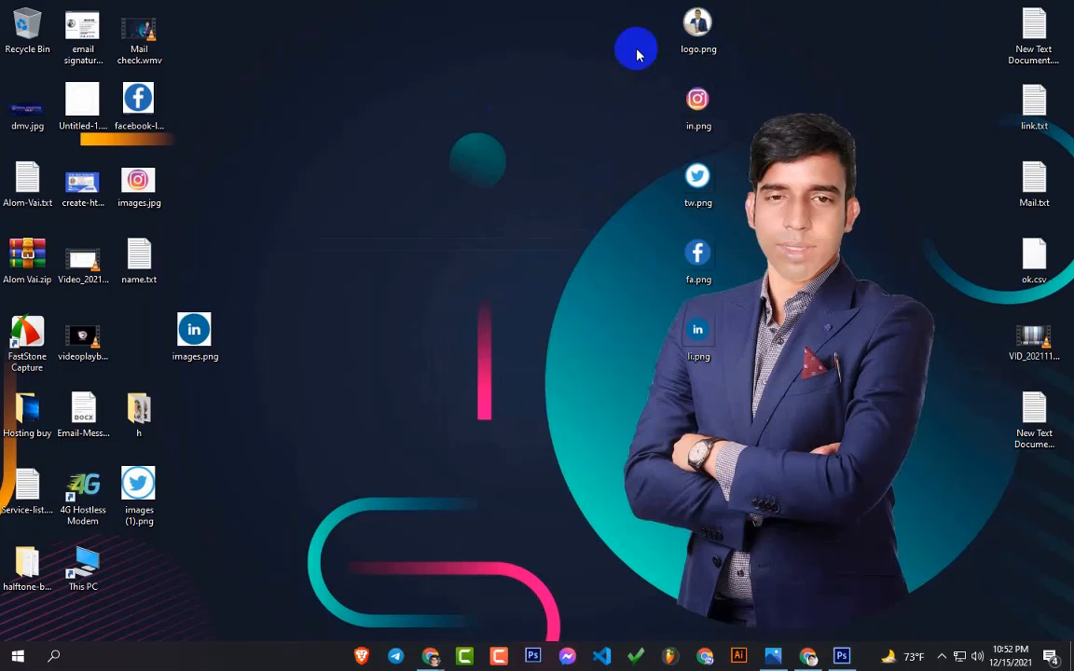
right_click(547, 66)
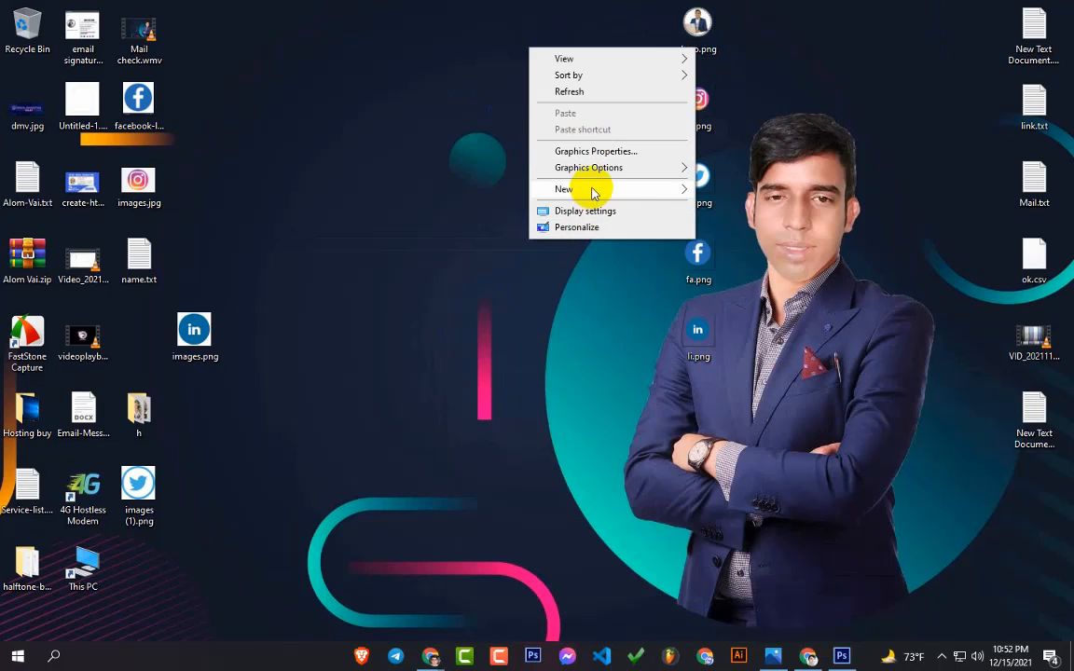
mouse_move(592, 186)
left_click(730, 191)
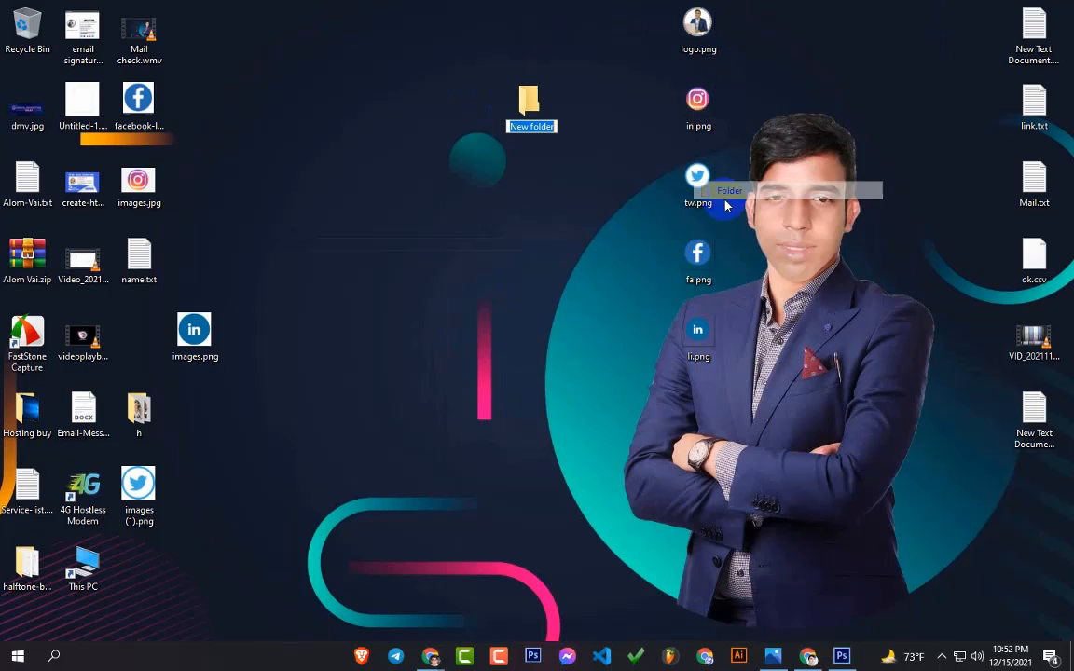
left_click(543, 124)
double_click(544, 130)
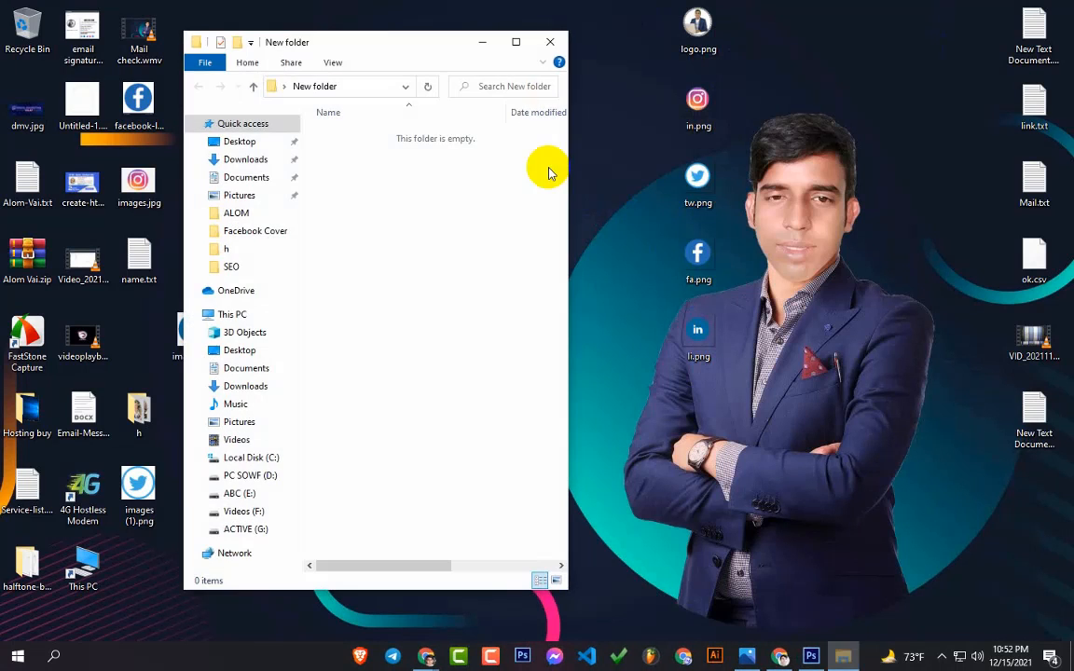
left_click(558, 41)
double_click(536, 103)
left_click(557, 41)
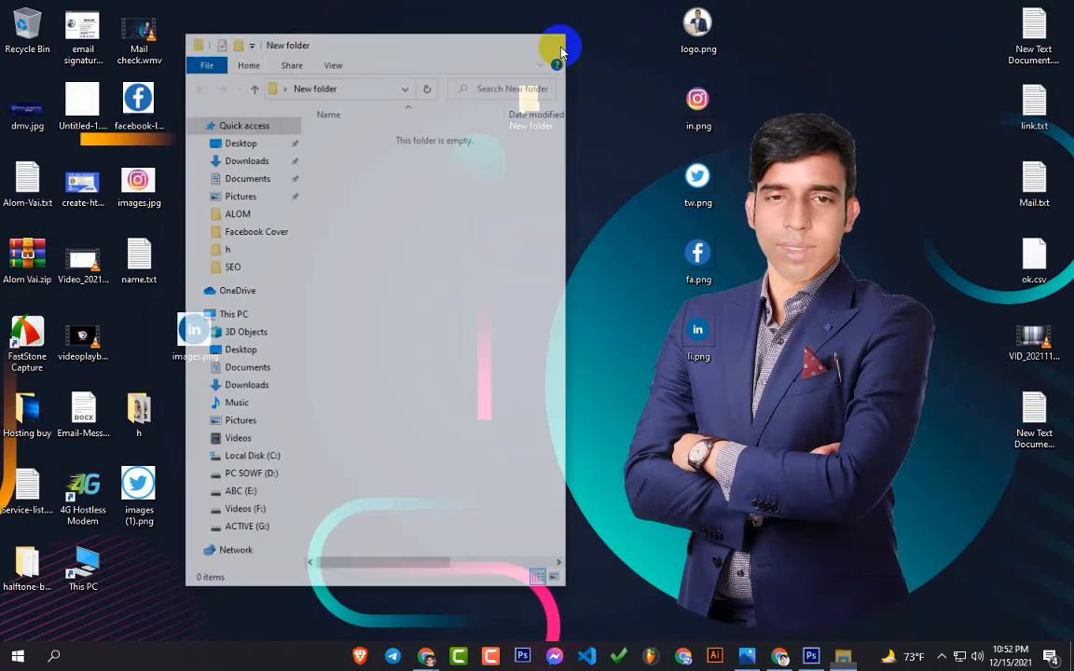
Rename the folder 'Email Signature' and move logo, in, tw, fa and li.png into it
left_click(530, 128)
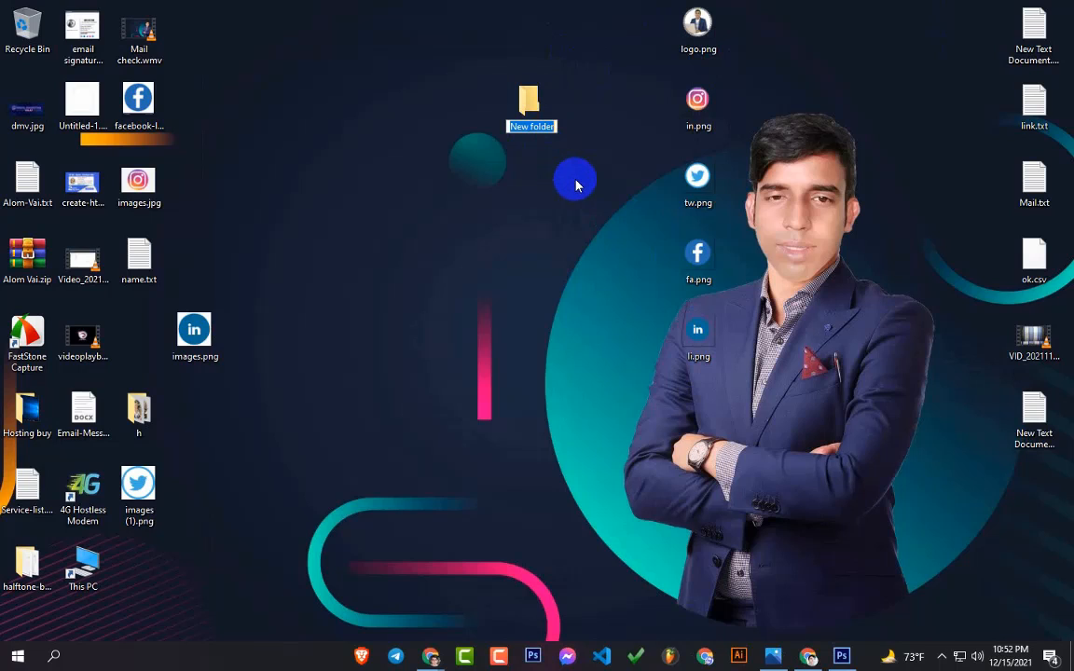
type("Emai")
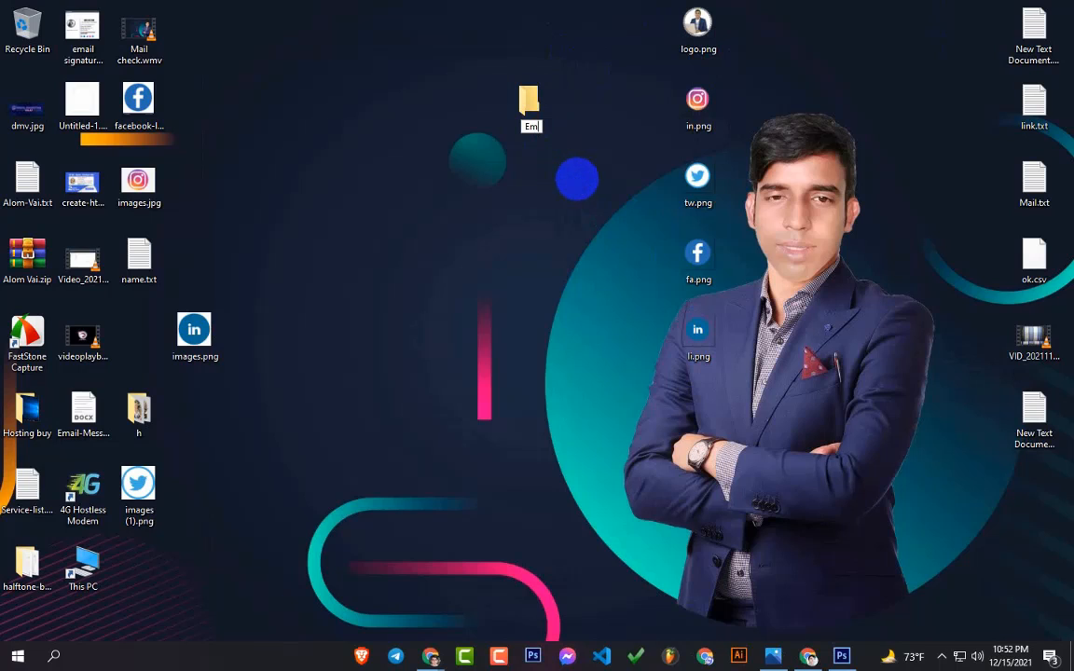
type("Signature")
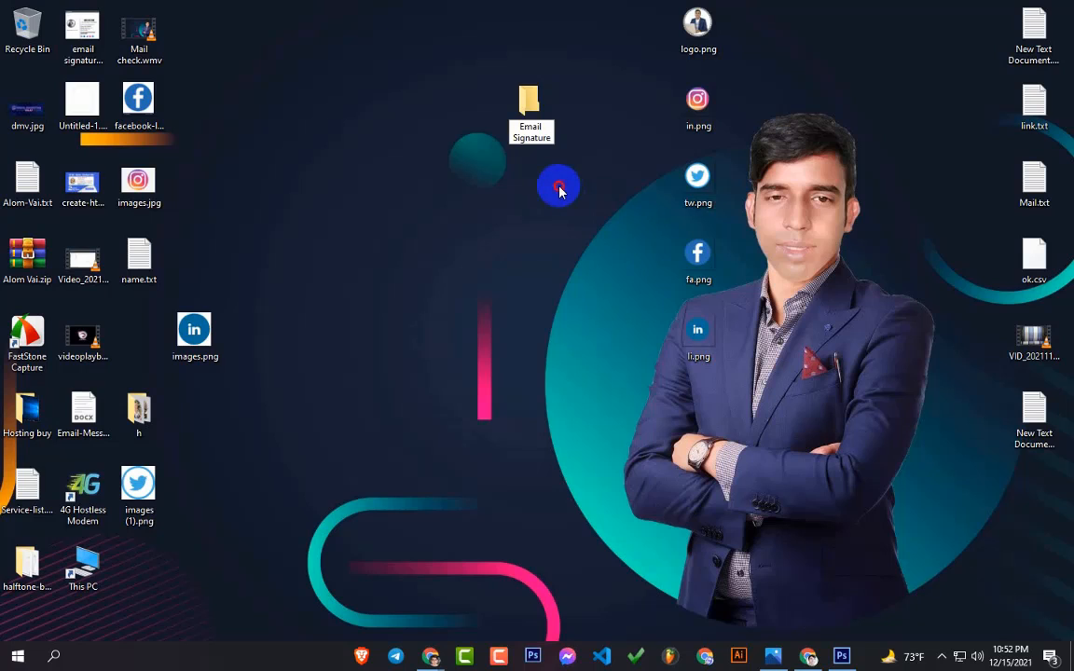
left_click(560, 190)
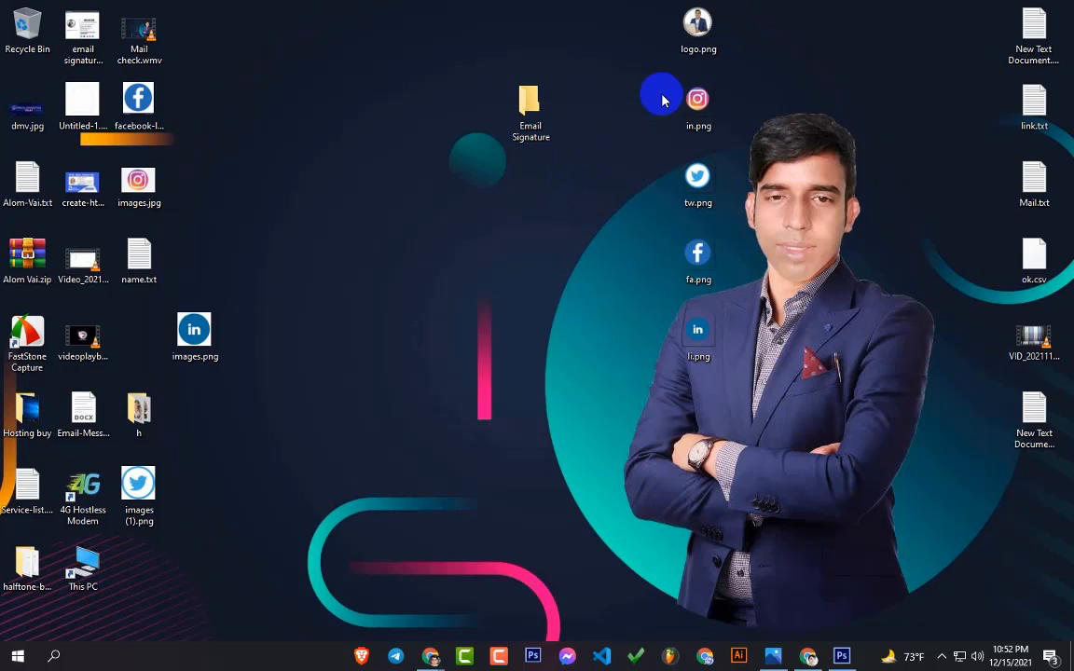
left_click_drag(664, 3, 708, 328)
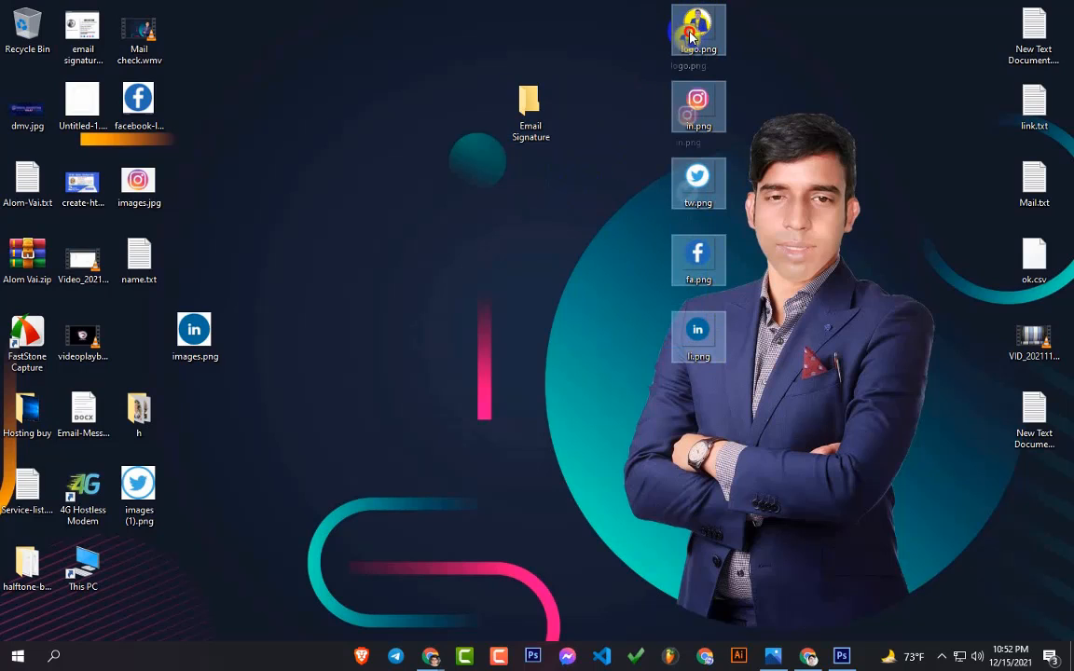
left_click_drag(697, 23, 527, 110)
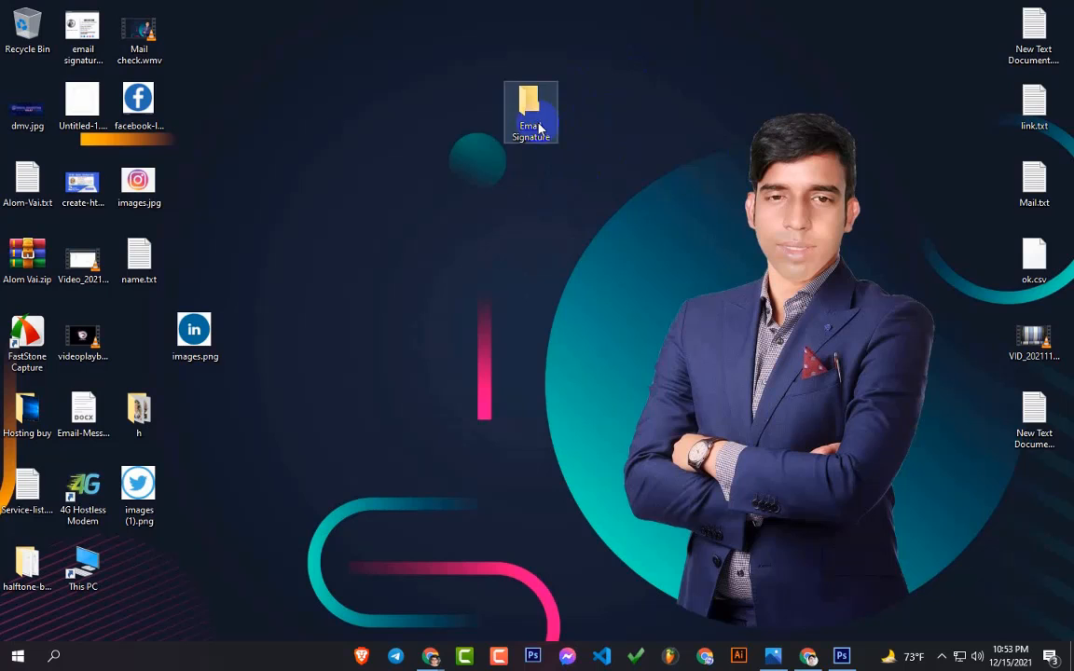
double_click(530, 110)
left_click(549, 42)
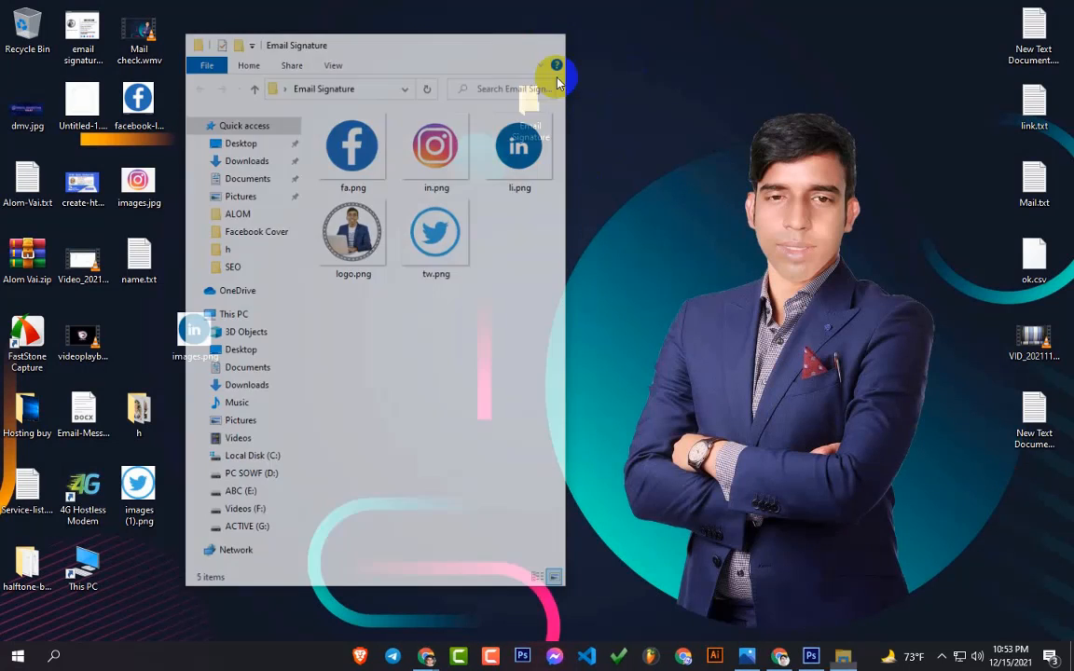
Open Google Drive in a new tab from the Google apps menu
left_click(807, 654)
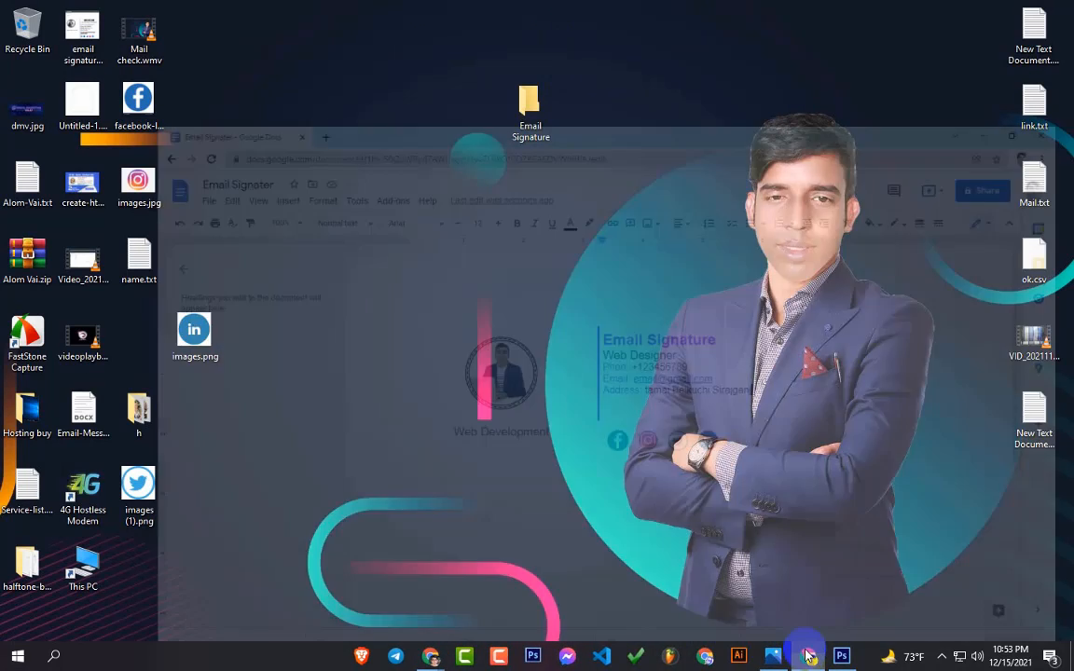
left_click(200, 12)
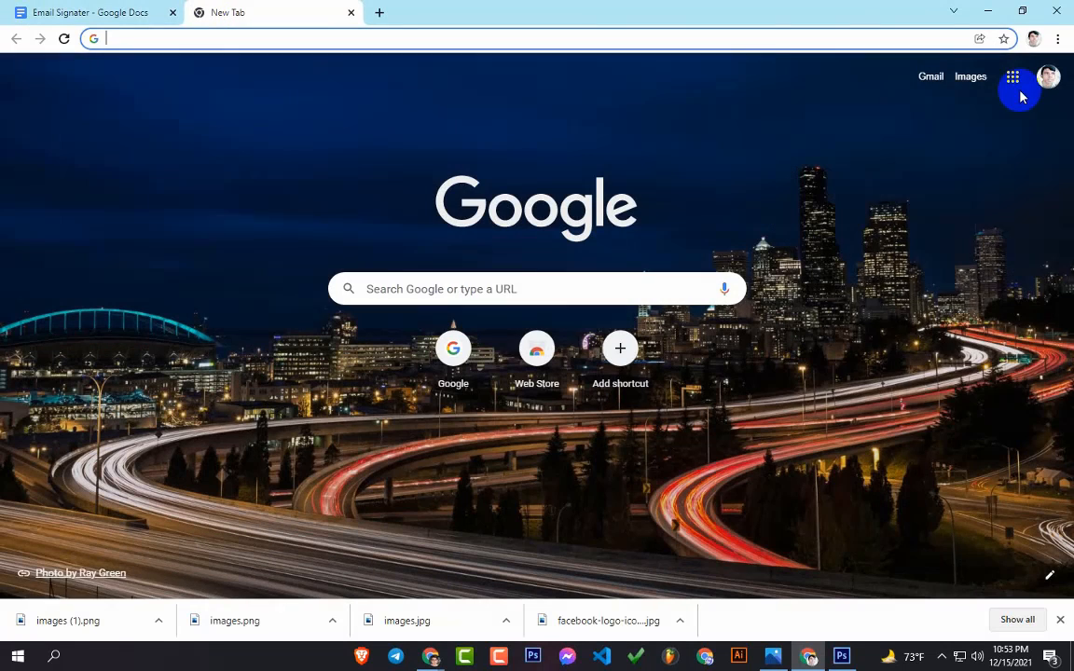
left_click(1018, 89)
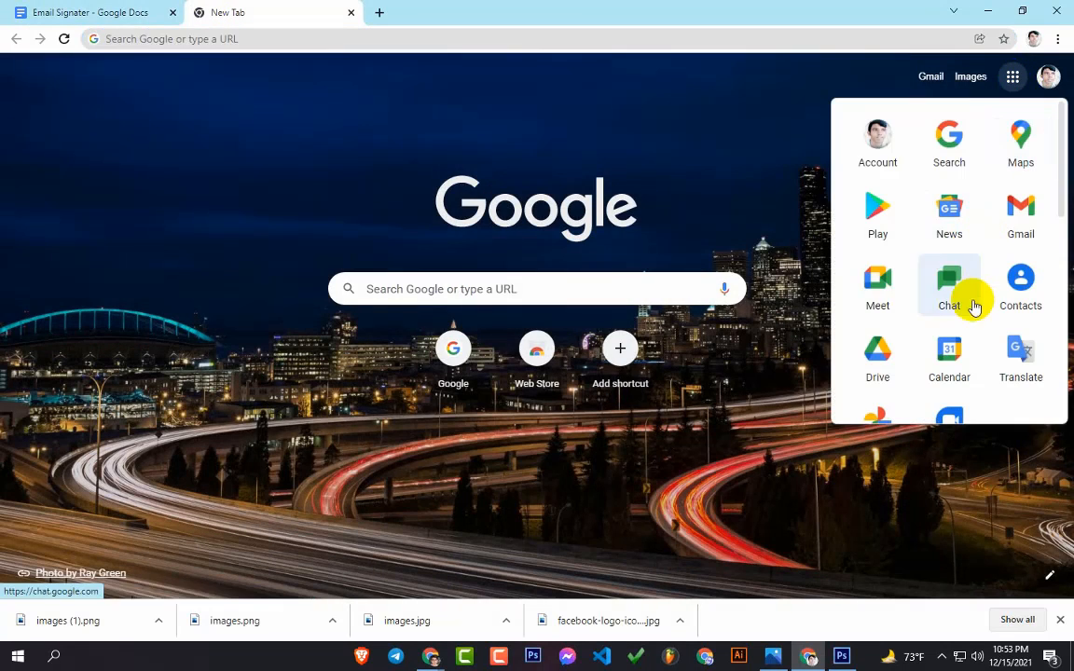
left_click(876, 357)
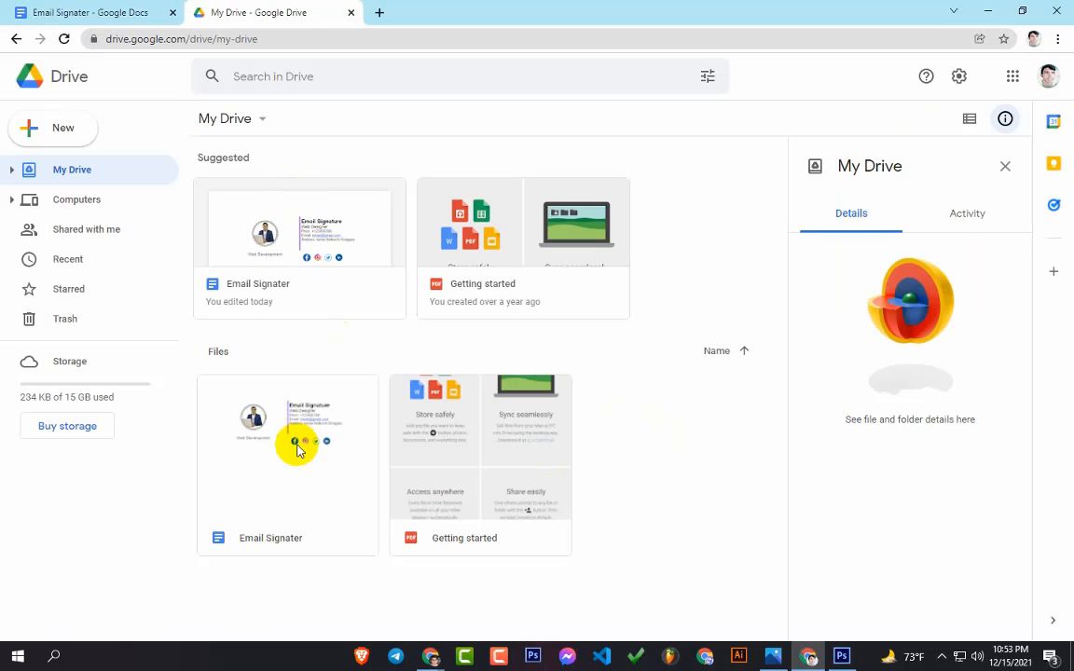
Upload the Email Signature folder with its five files, then close the Drive tab
right_click(655, 453)
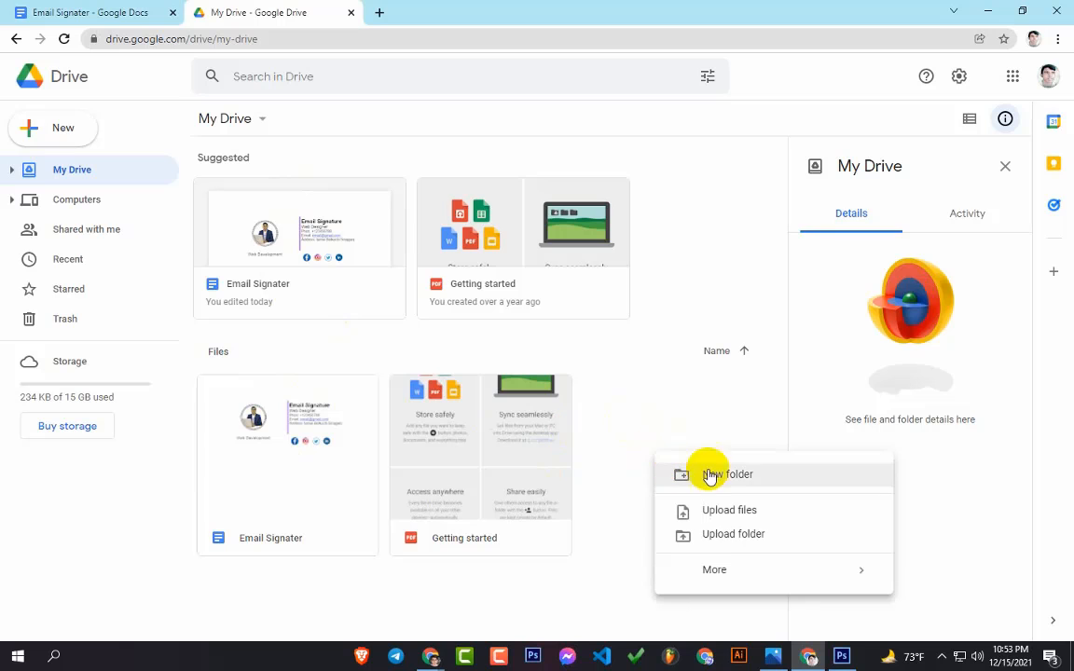
left_click(718, 534)
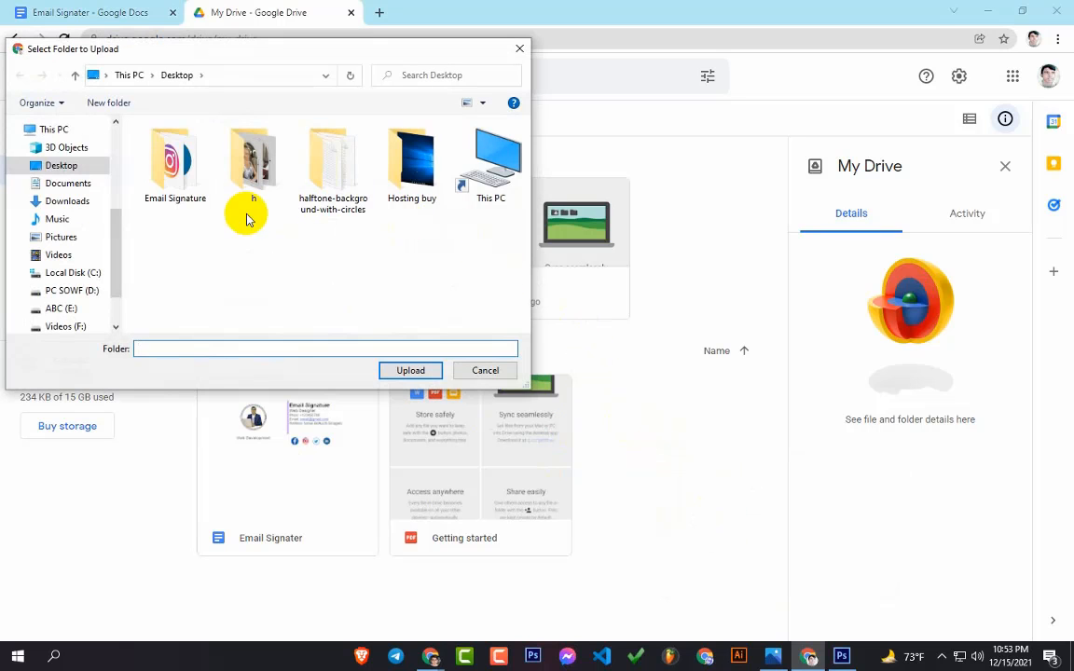
left_click(170, 186)
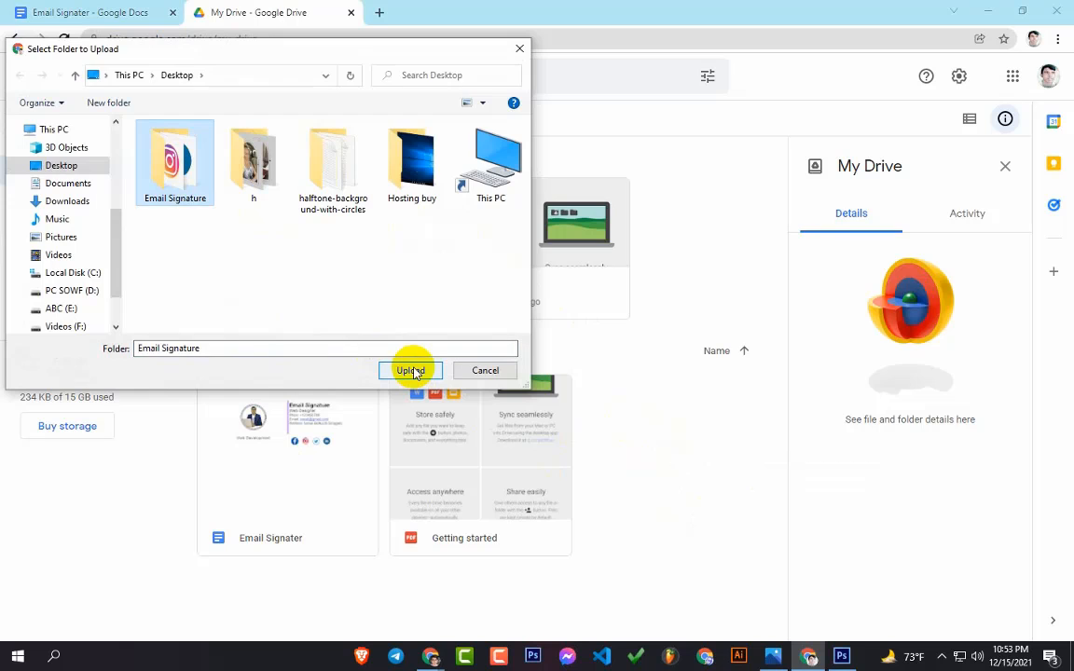
left_click(413, 371)
left_click(601, 137)
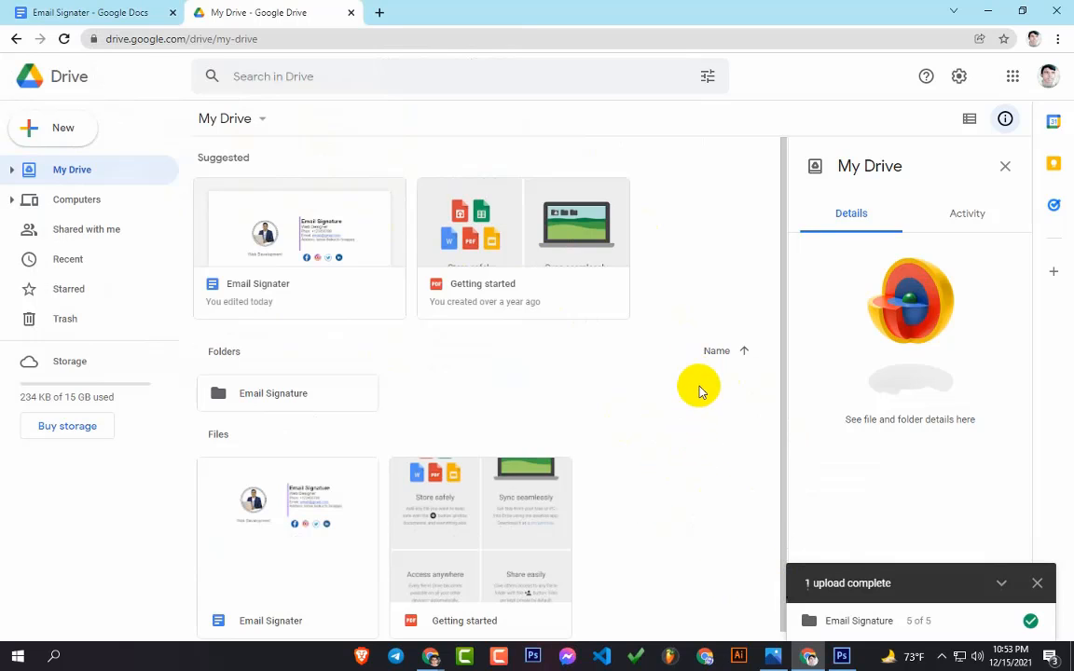
left_click(1037, 584)
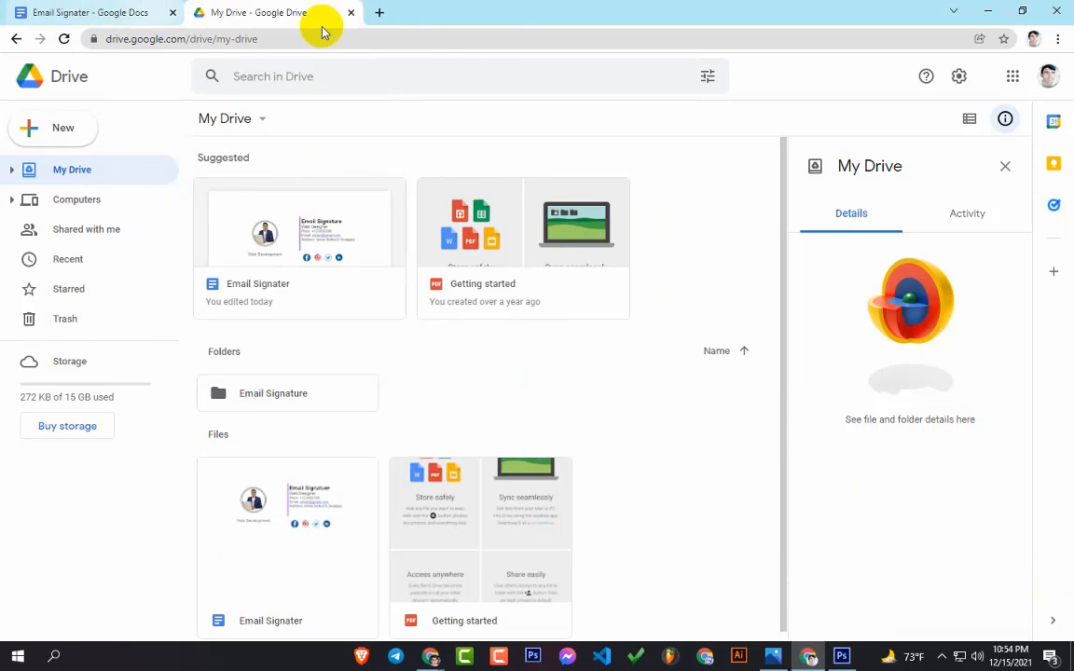
left_click(351, 12)
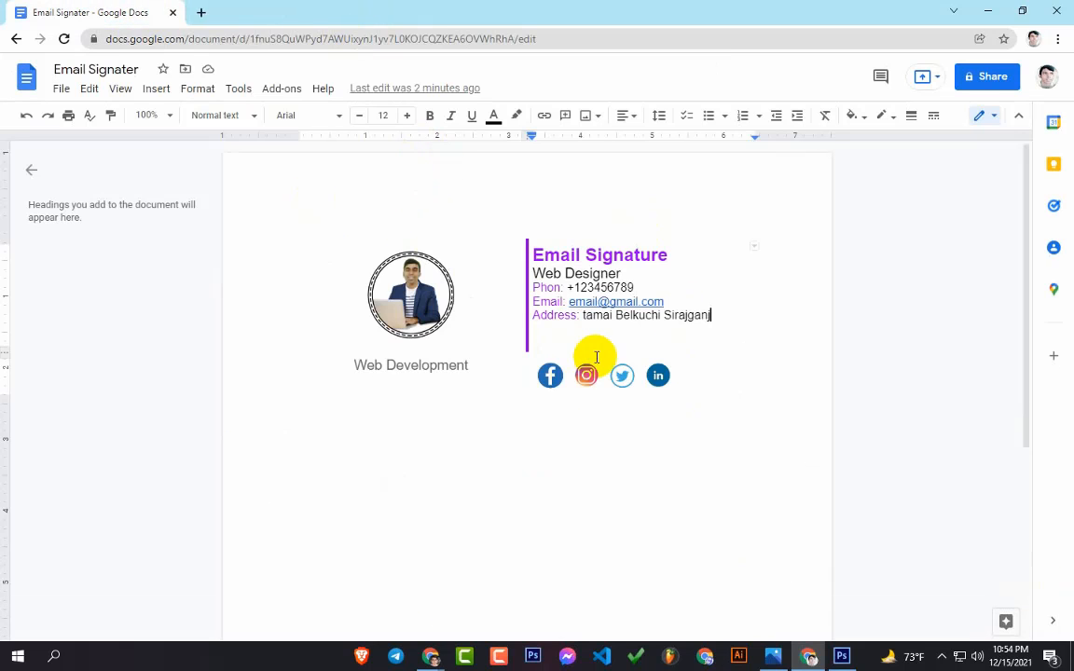
Copy the Facebook page URL from a new tab in the other Chrome window
left_click(549, 375)
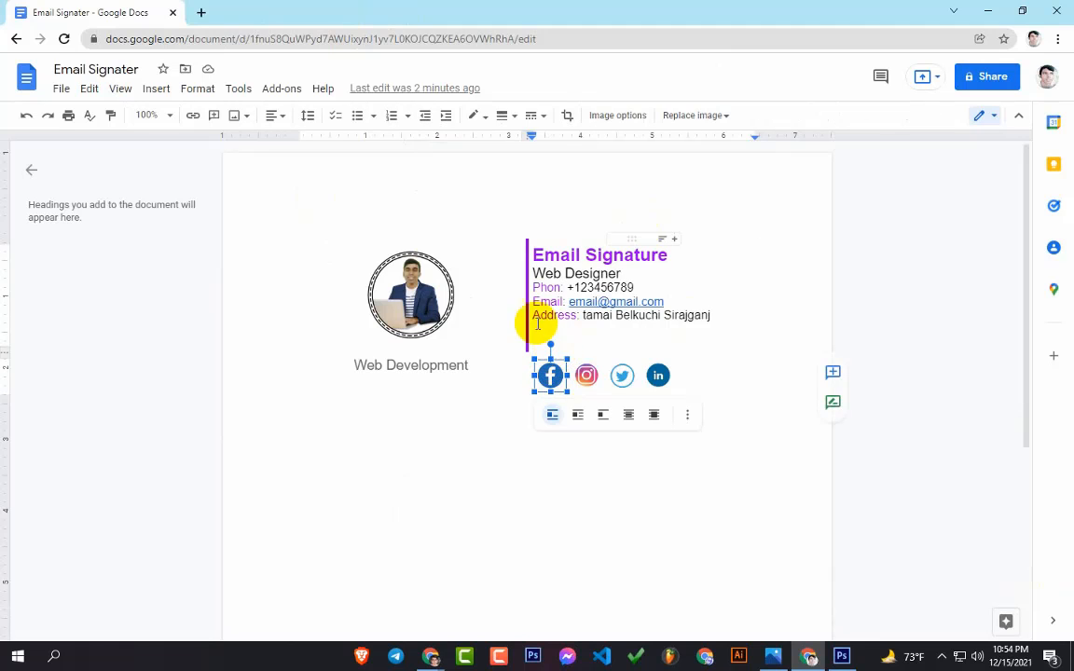
mouse_move(433, 657)
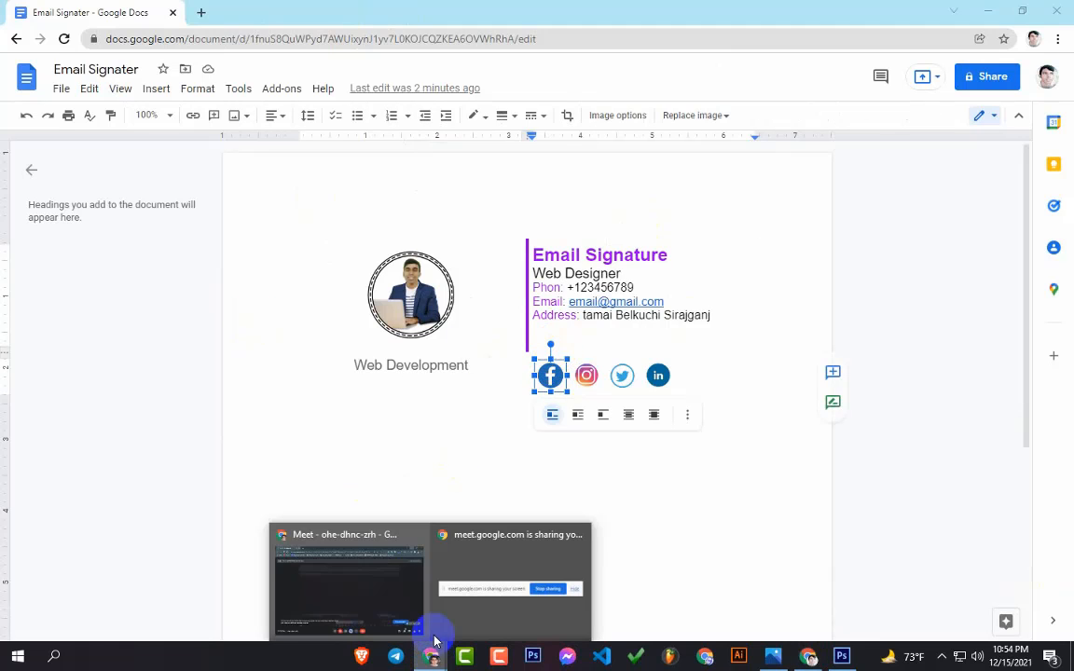
left_click(348, 567)
left_click(202, 13)
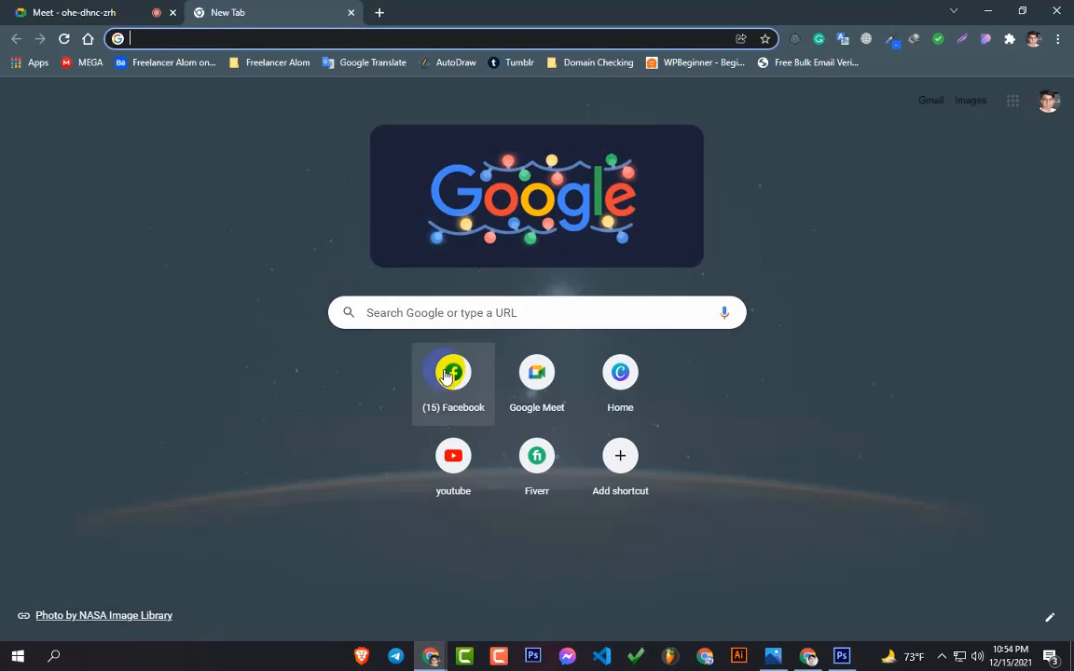
left_click(455, 372)
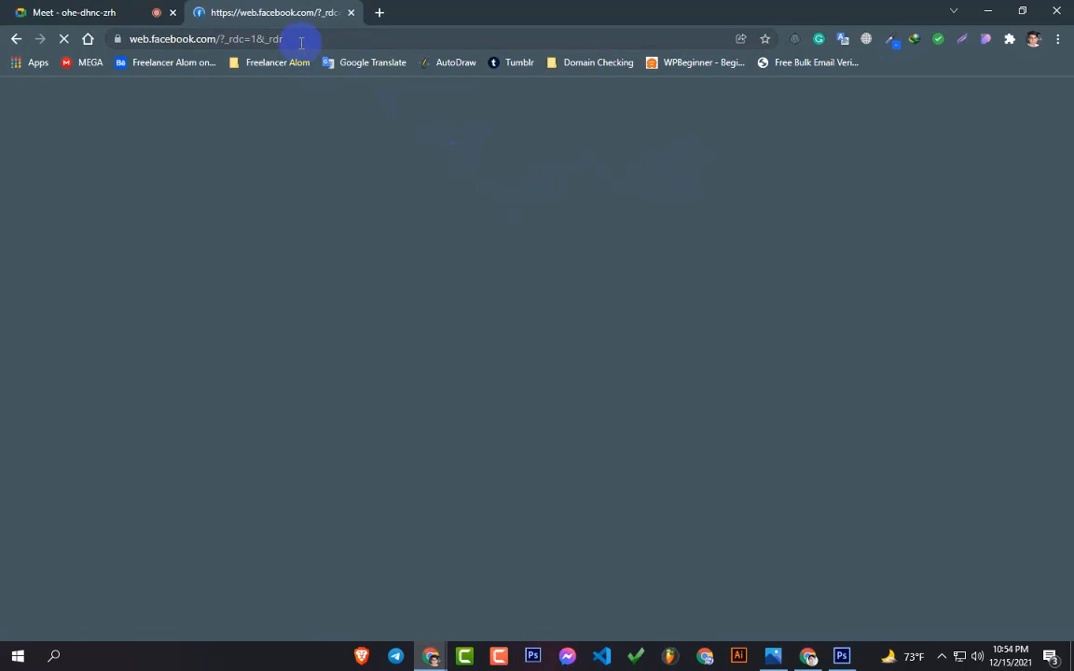
left_click(300, 41)
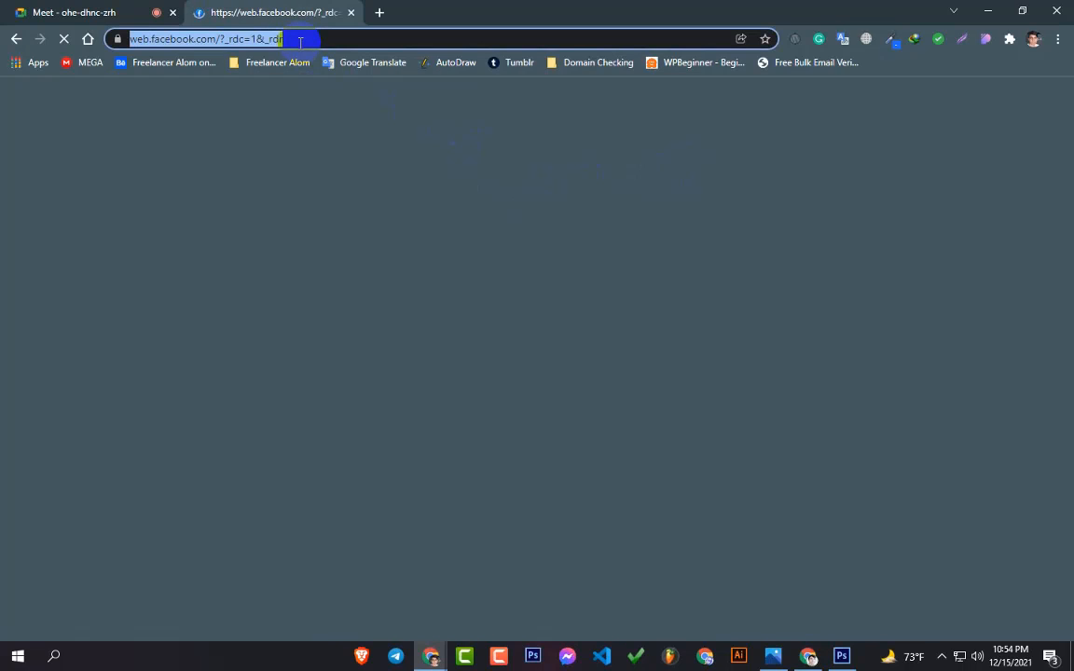
right_click(227, 44)
left_click(272, 149)
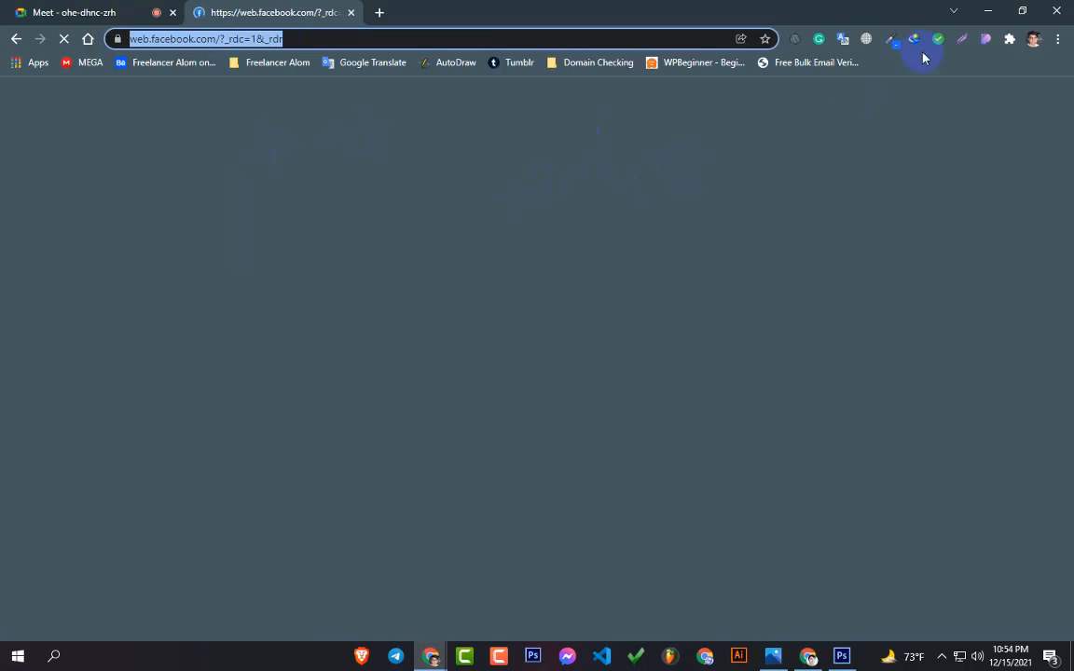
left_click(981, 17)
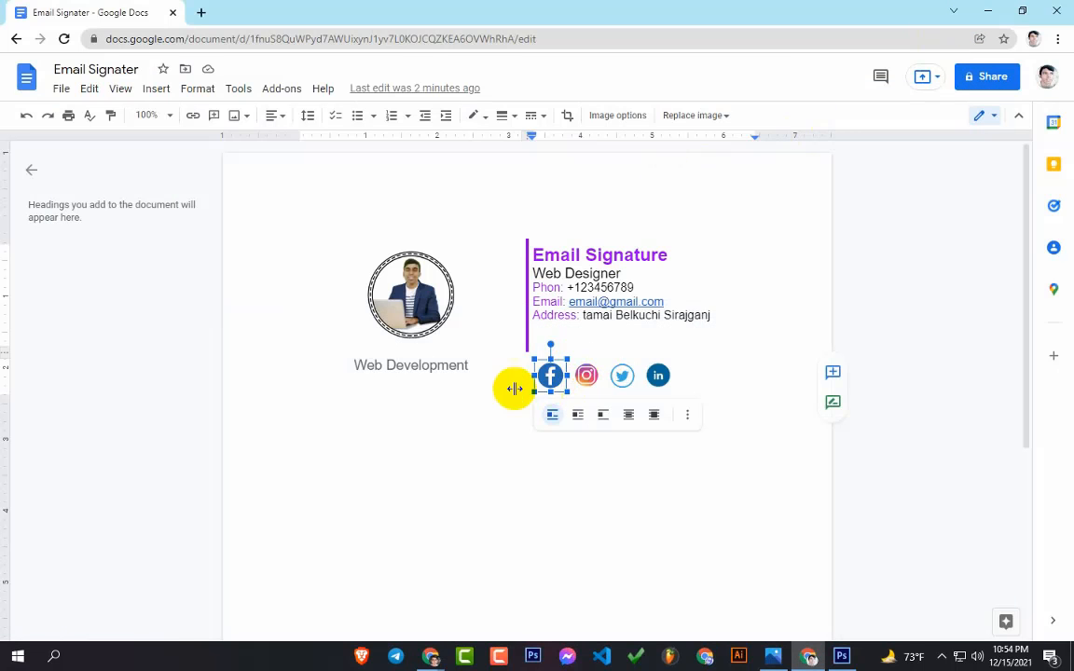
Link the Facebook icon in the signature to the copied Facebook page URL
left_click(516, 399)
left_click(550, 378)
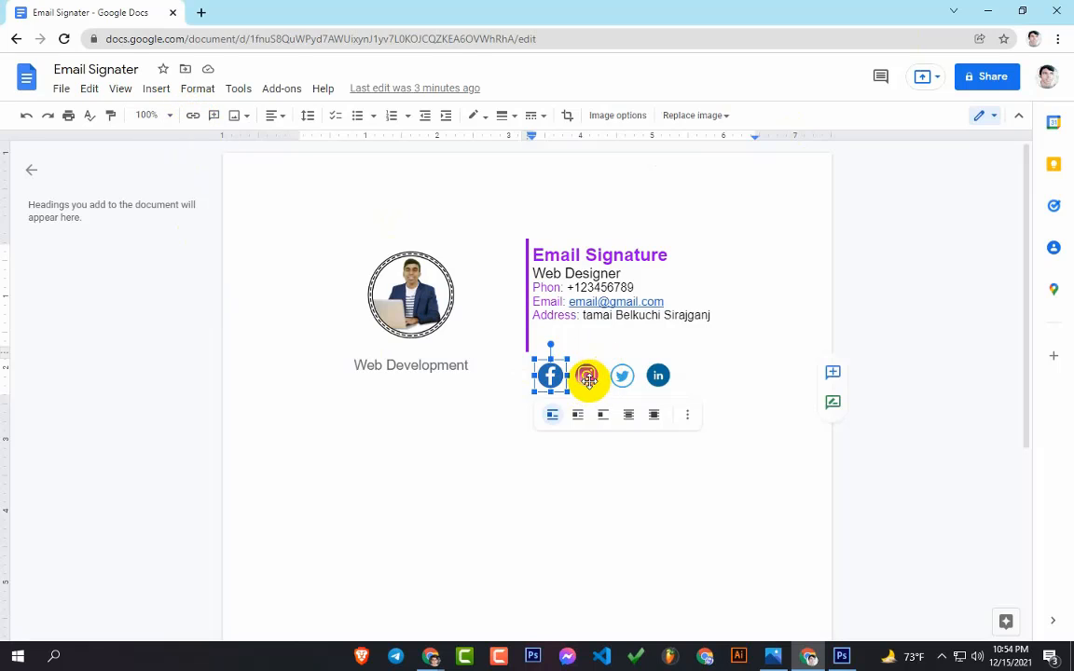
left_click(587, 378)
left_click(550, 374)
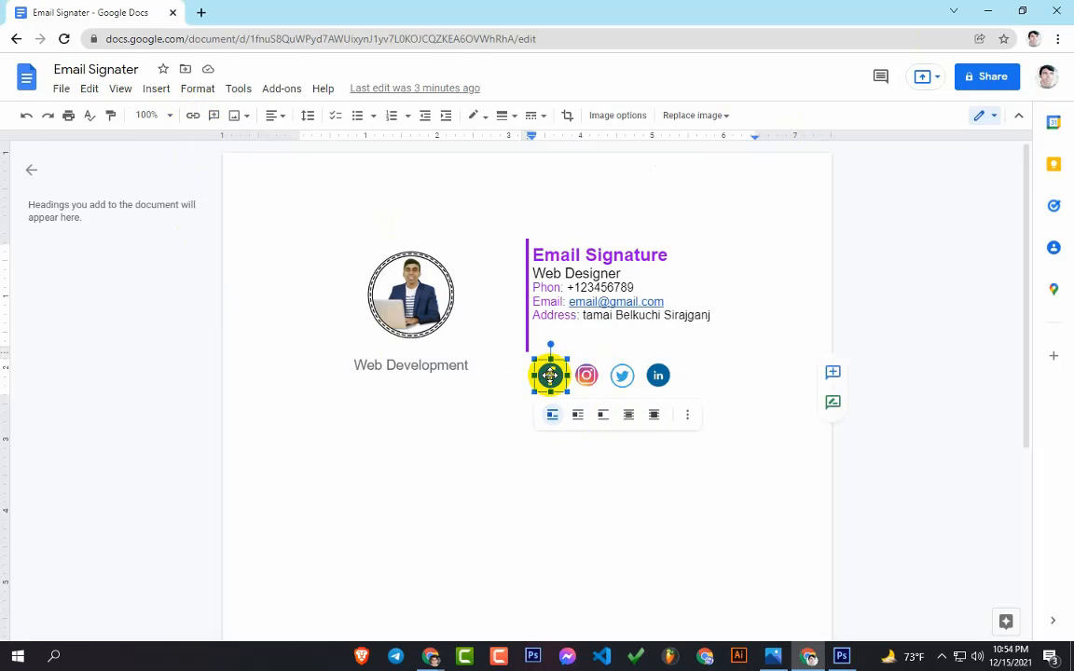
left_click(191, 116)
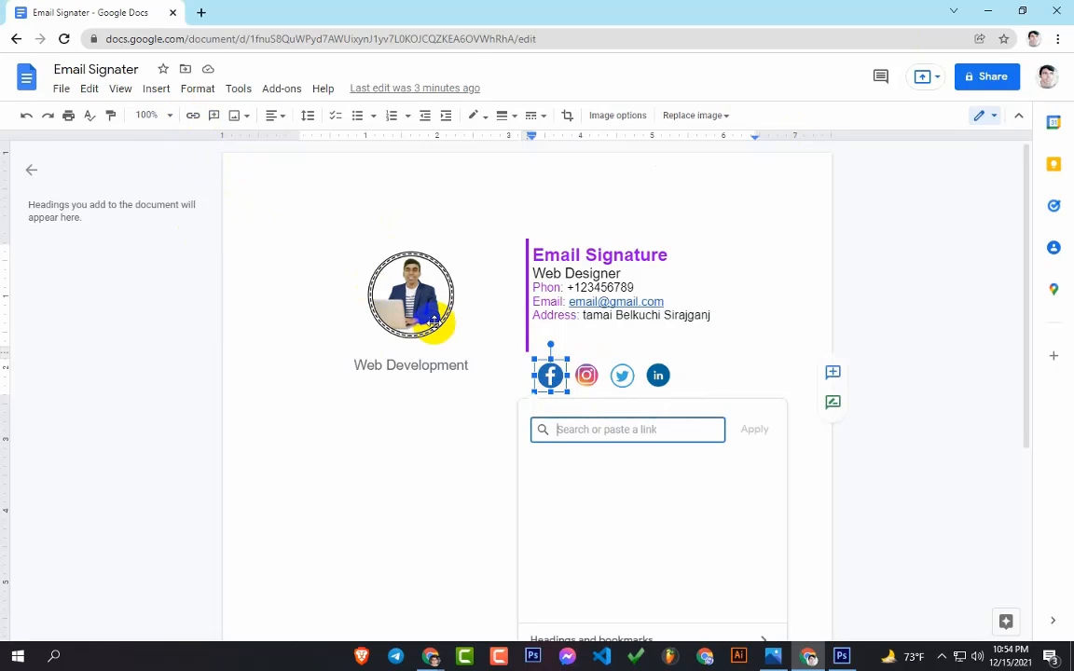
right_click(581, 429)
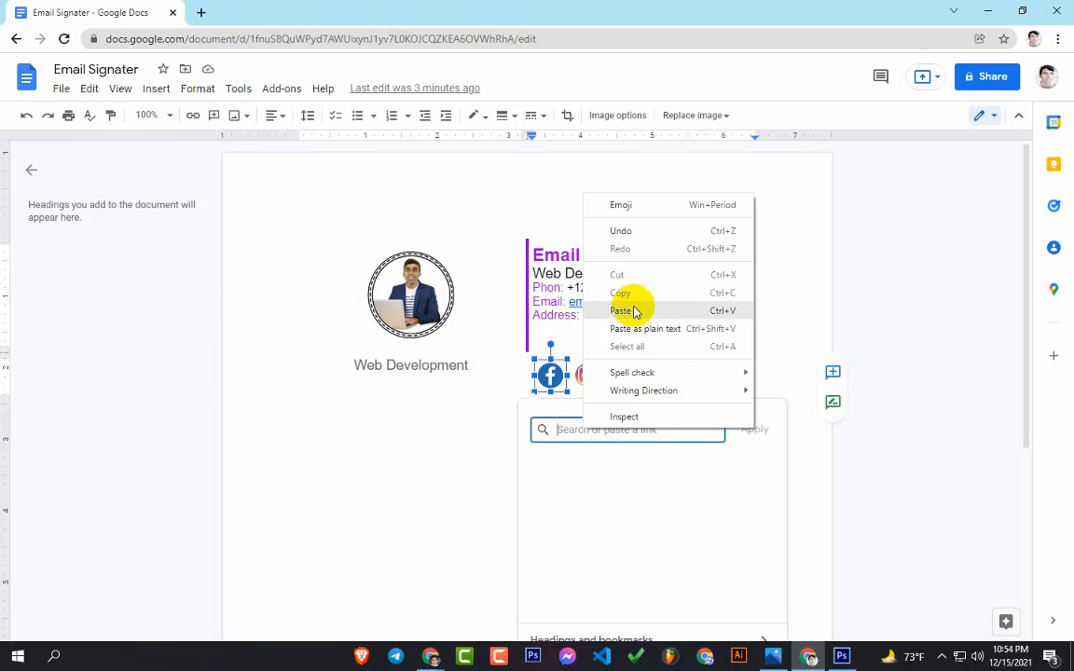
left_click(628, 309)
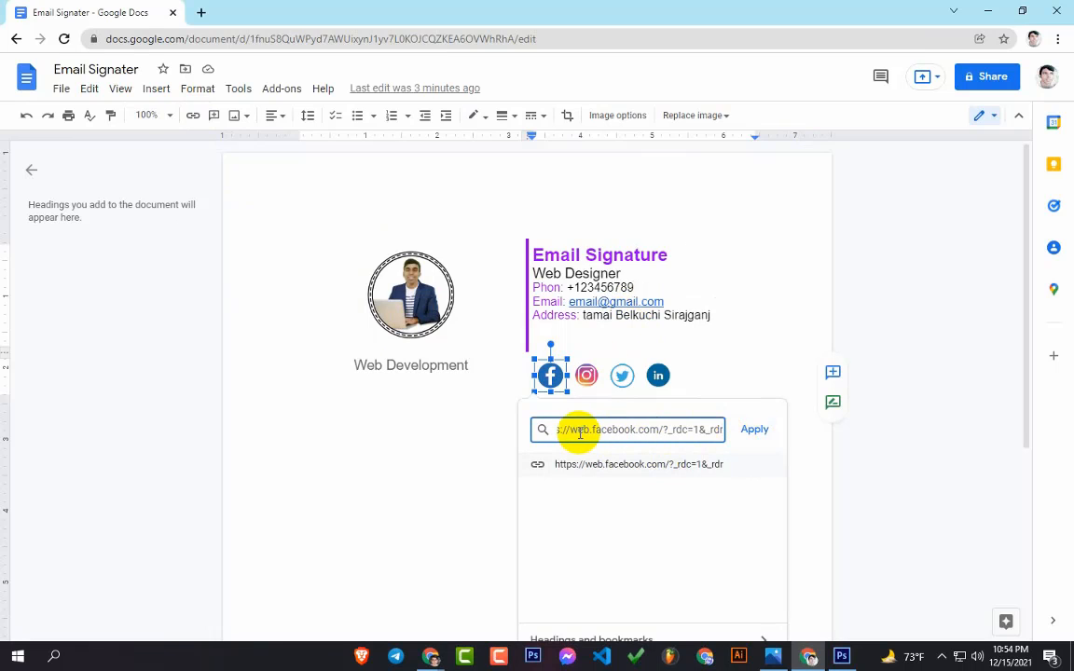
left_click(754, 429)
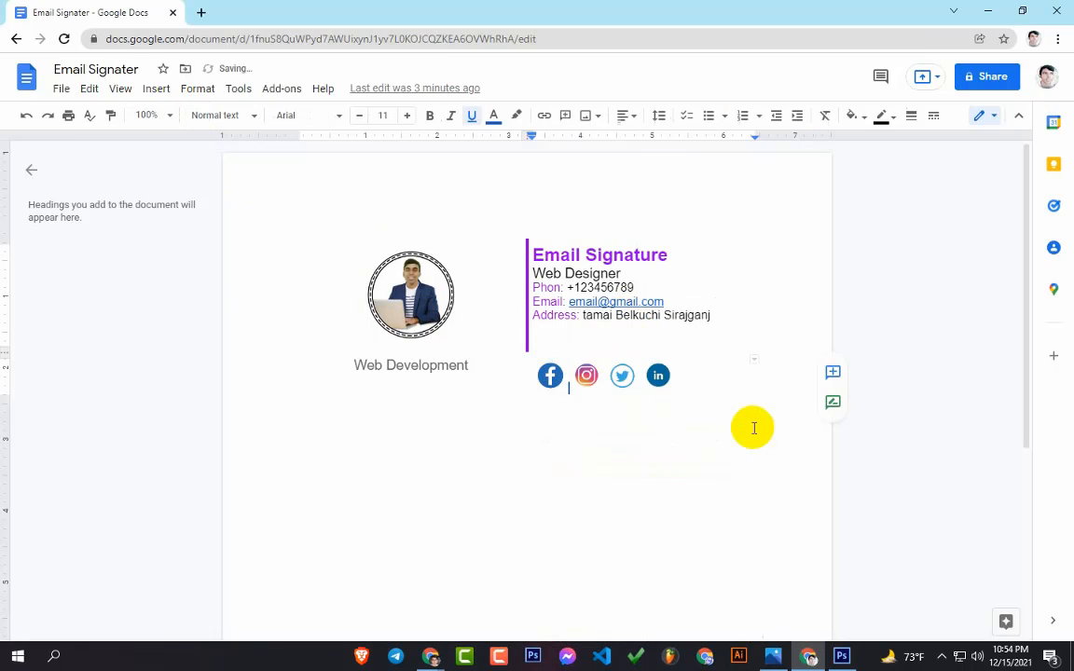
Link the Instagram icon to the same copied Facebook URL
left_click(586, 376)
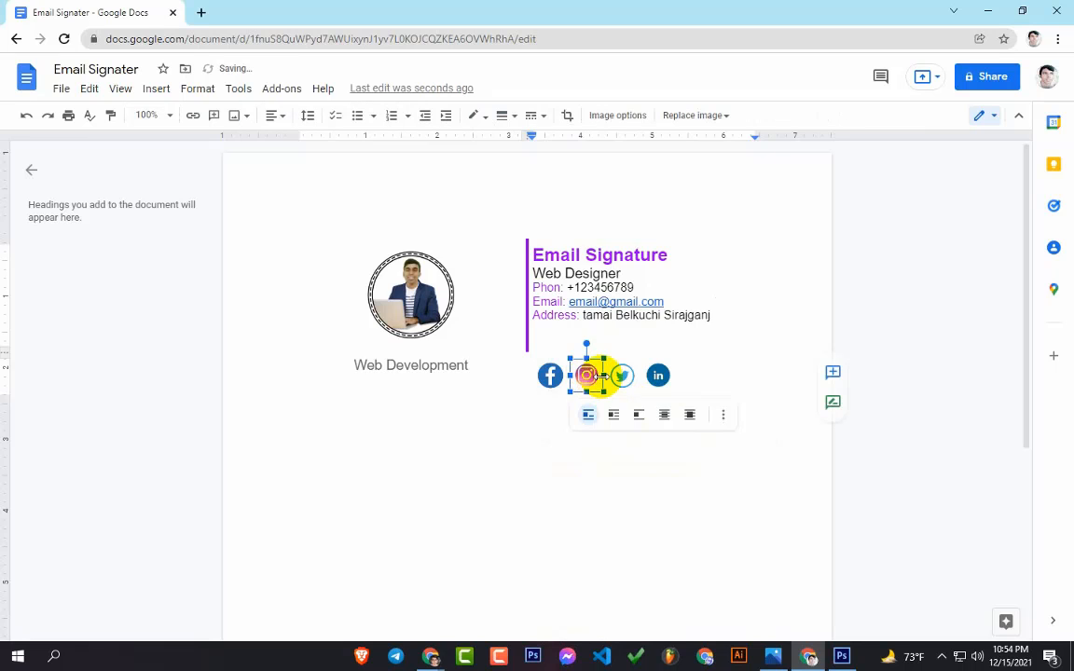
left_click(193, 114)
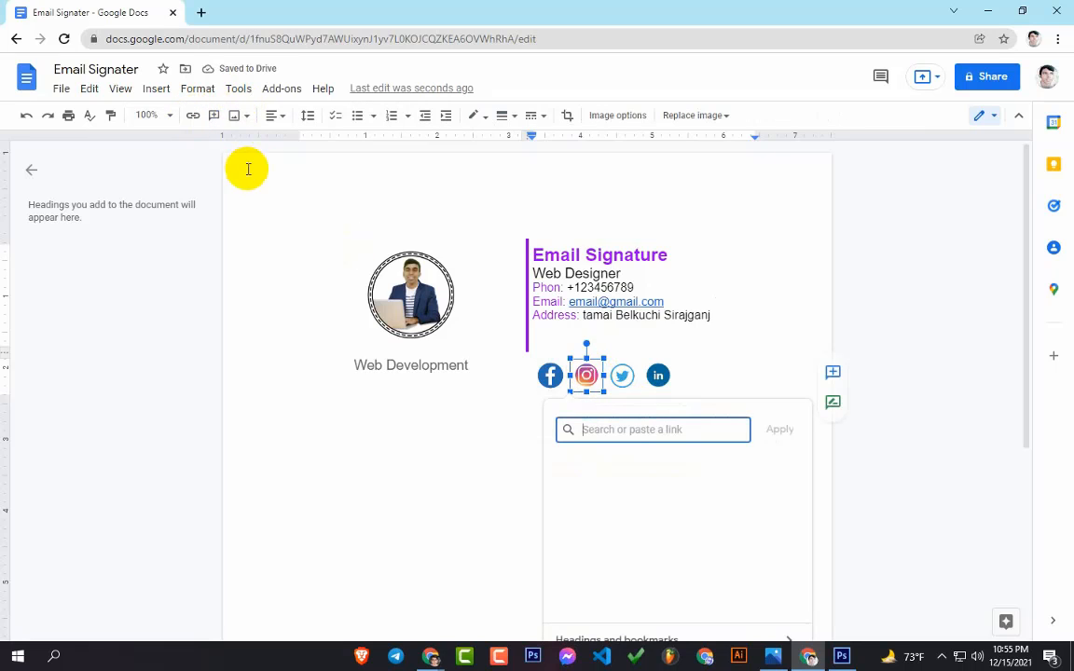
right_click(637, 429)
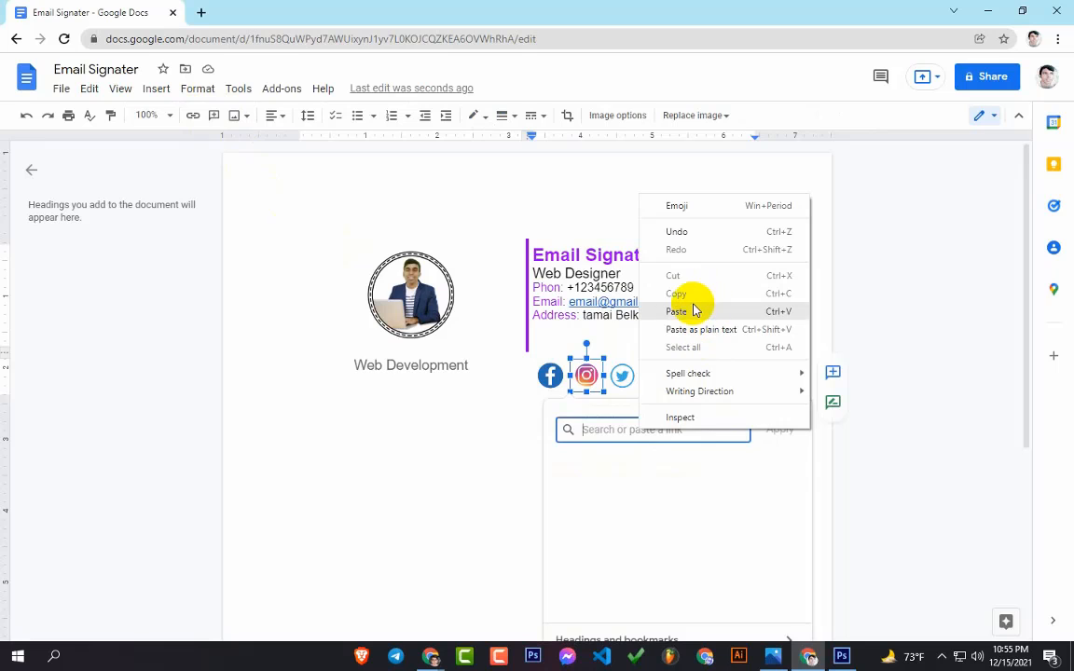
left_click(693, 311)
left_click(781, 431)
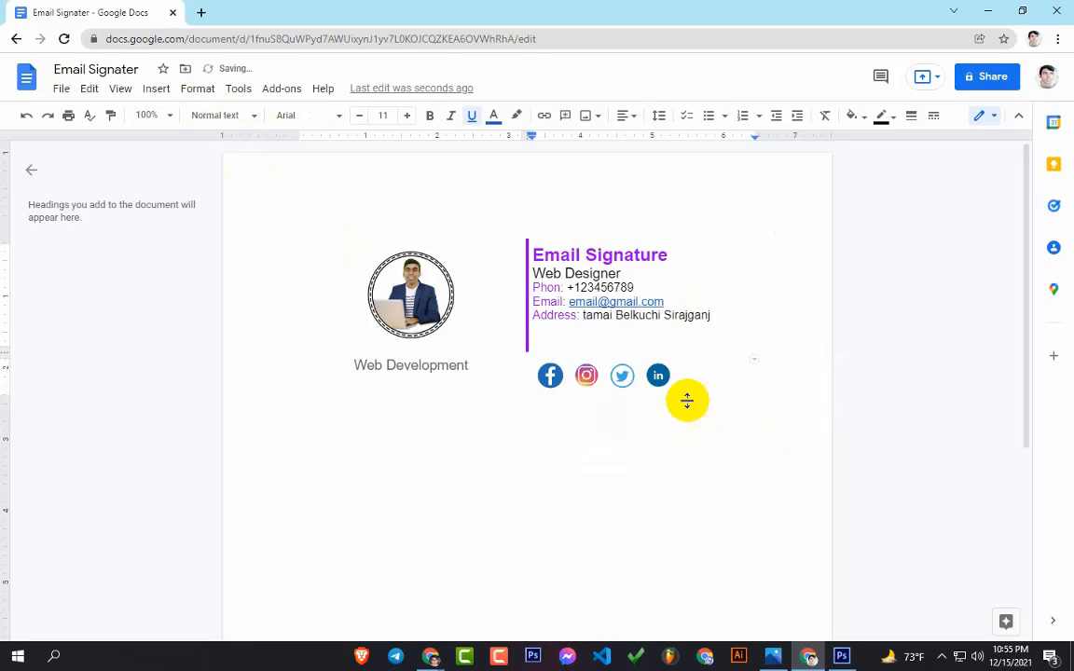
Link the Twitter and LinkedIn icons to the copied Facebook URL as well
left_click(621, 374)
left_click(192, 117)
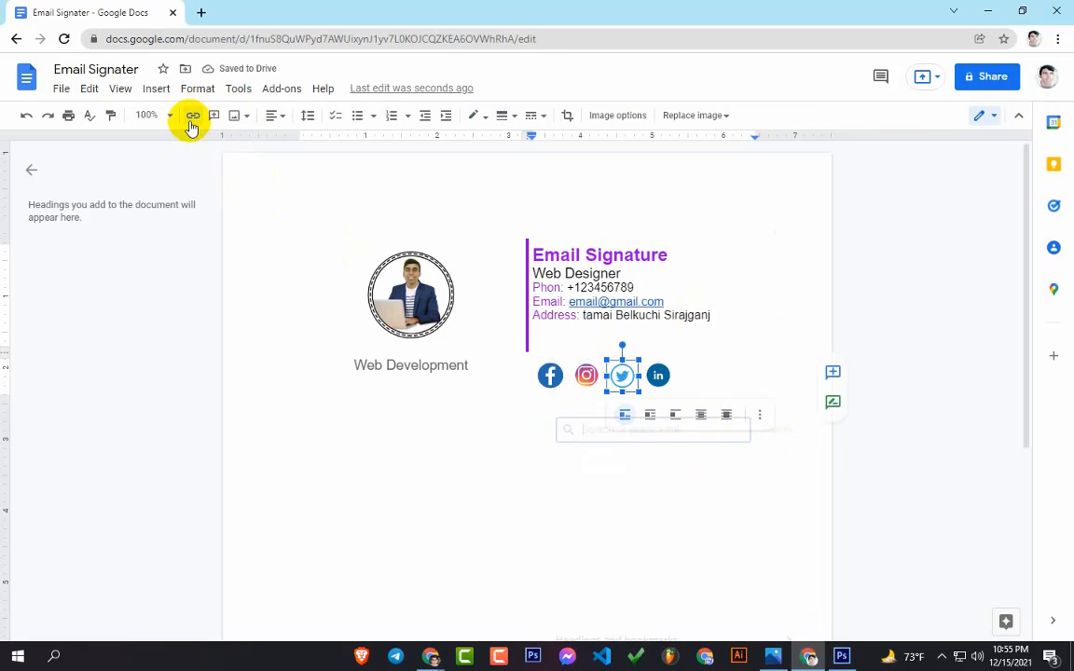
right_click(666, 430)
left_click(714, 316)
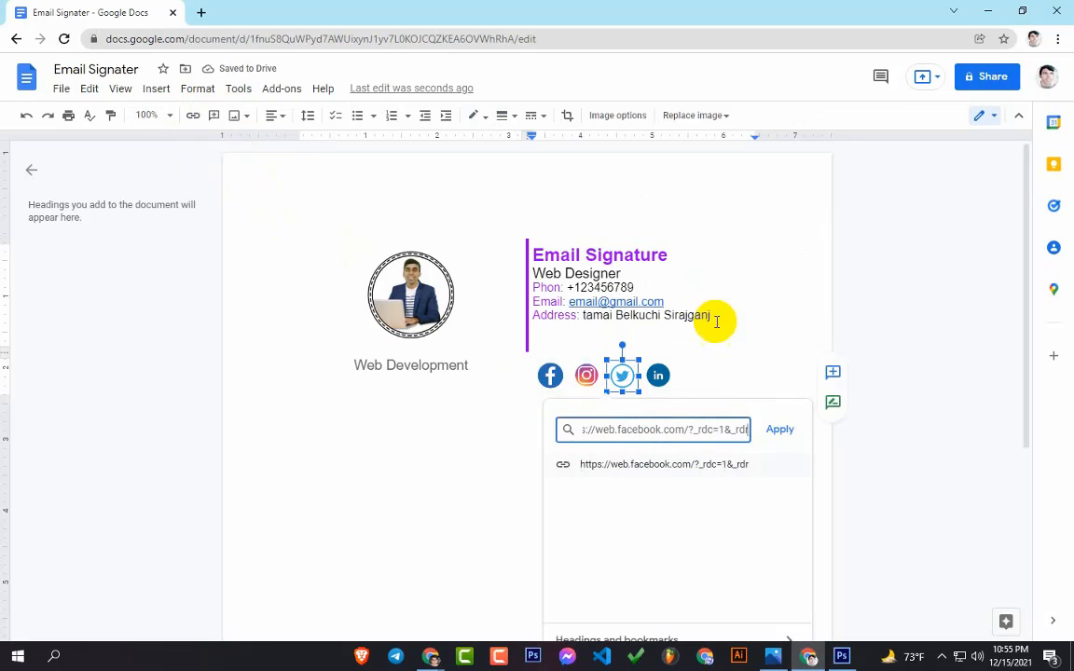
left_click(779, 431)
left_click(660, 375)
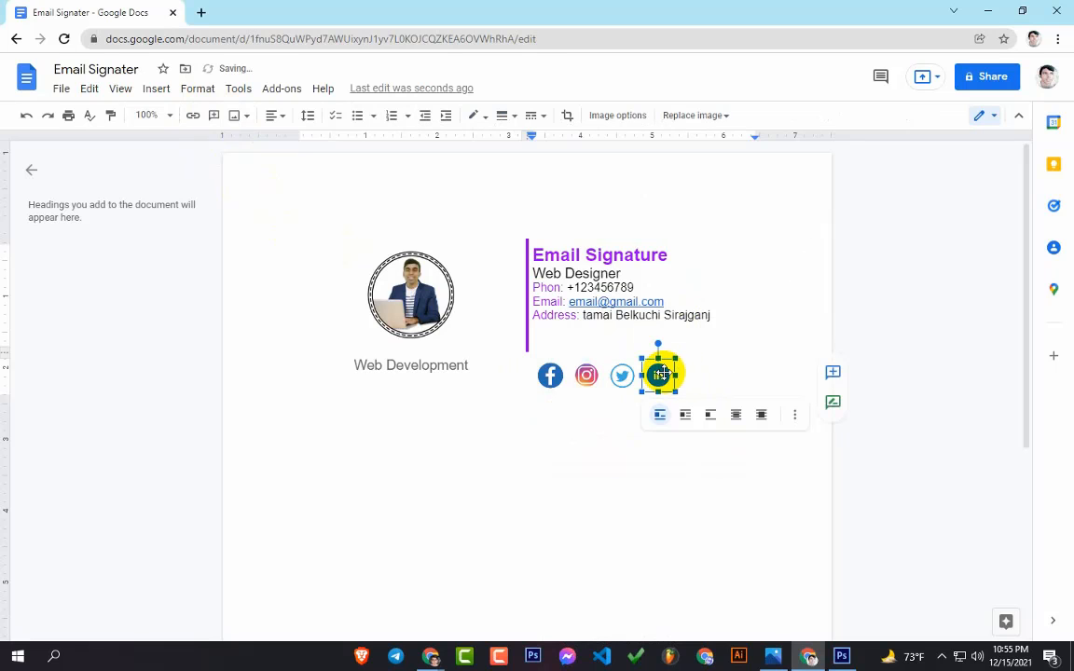
left_click(192, 116)
right_click(662, 431)
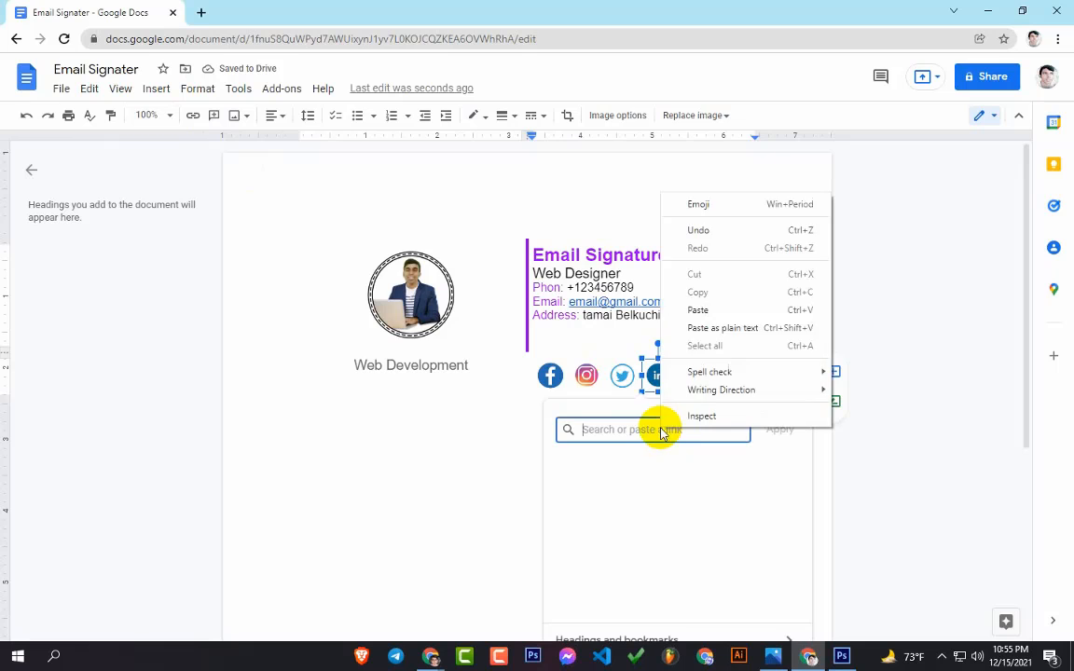
left_click(697, 309)
left_click(779, 429)
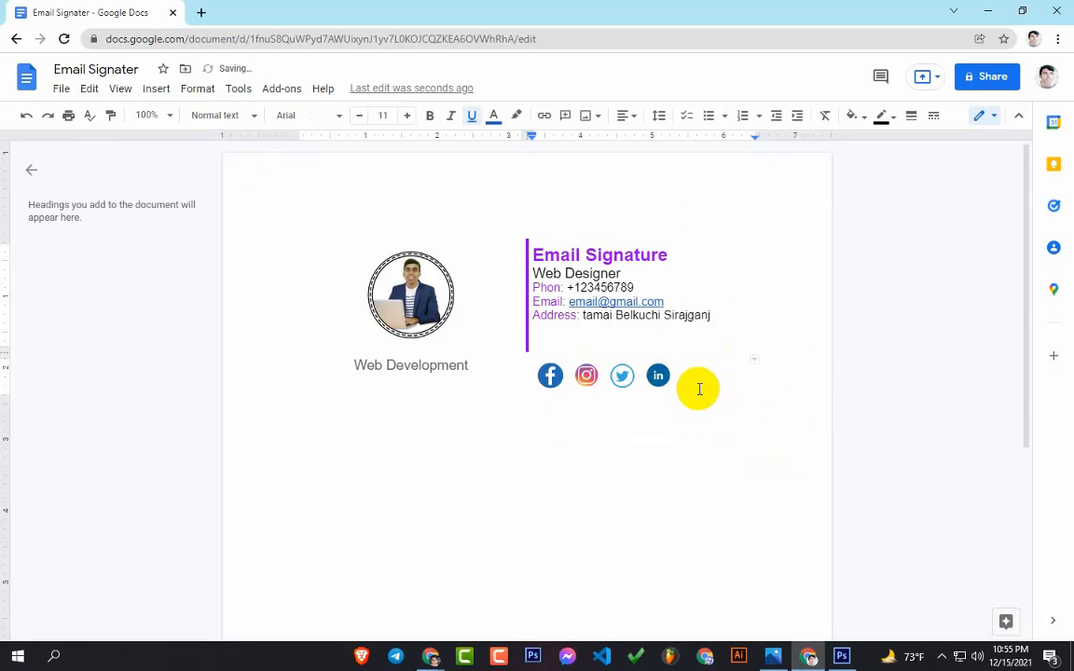
left_click(821, 410)
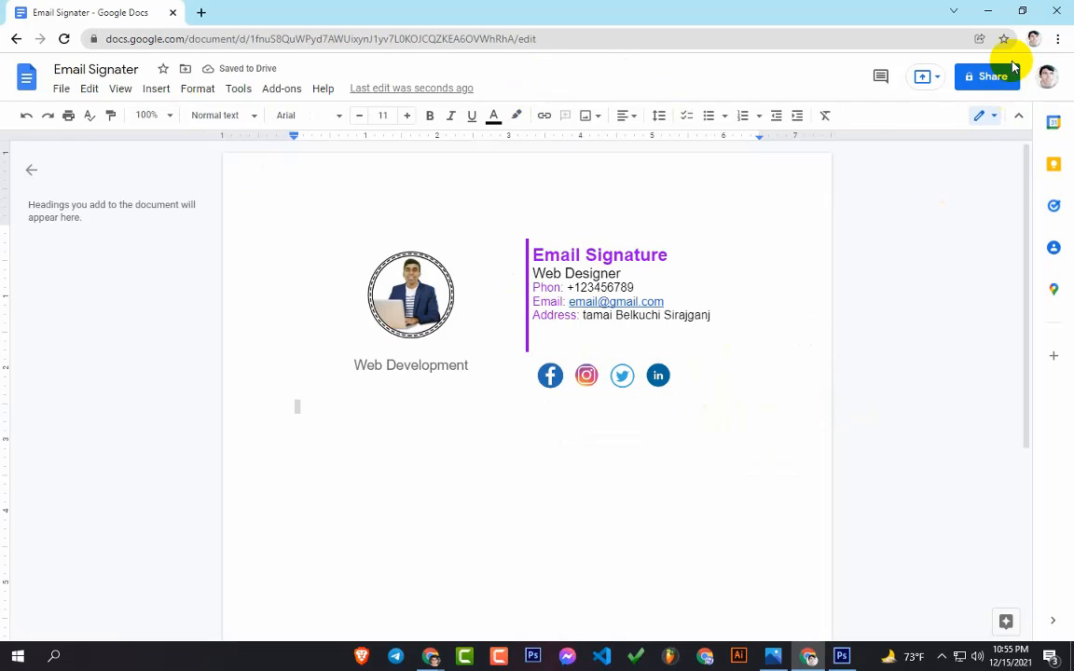
Open Gmail in a new browser tab beside the Email Signater document
left_click(202, 14)
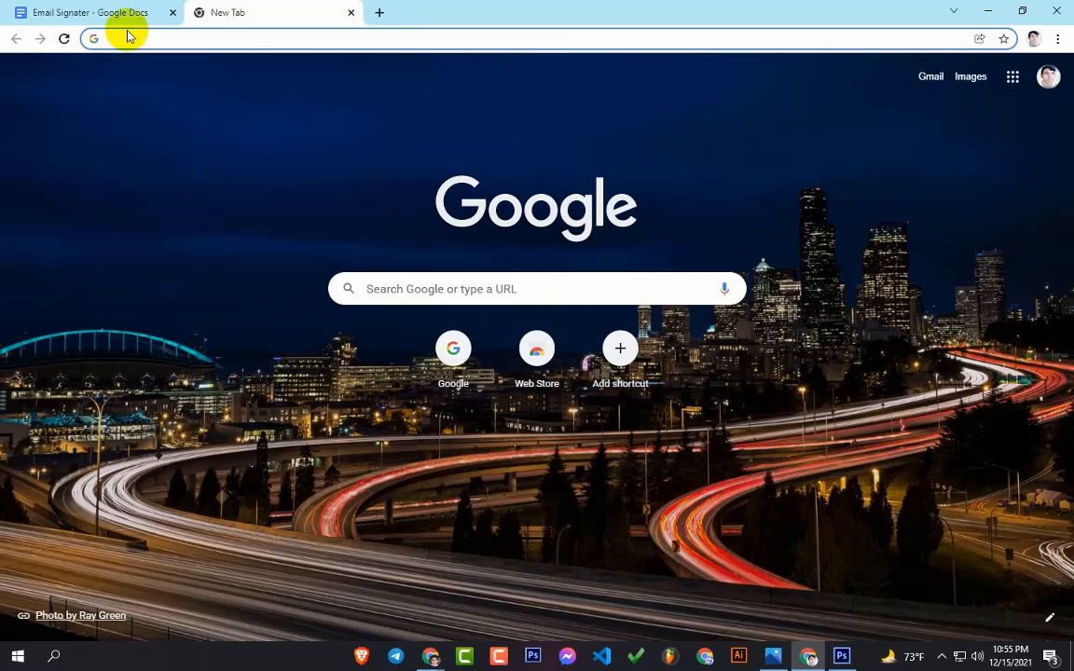
left_click(91, 12)
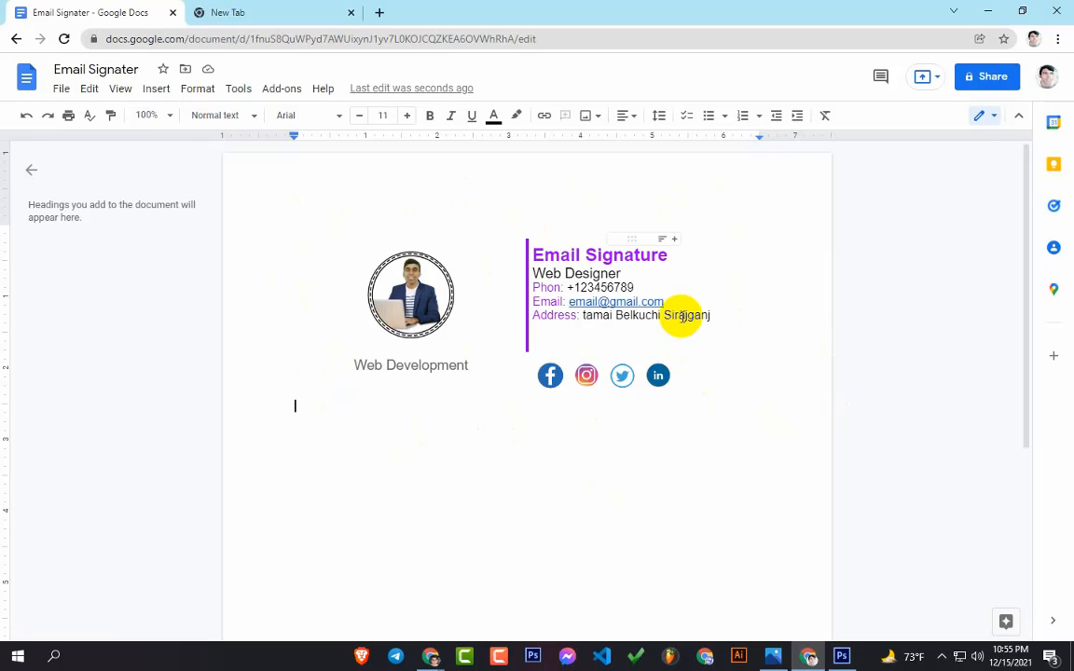
left_click(239, 12)
left_click(925, 82)
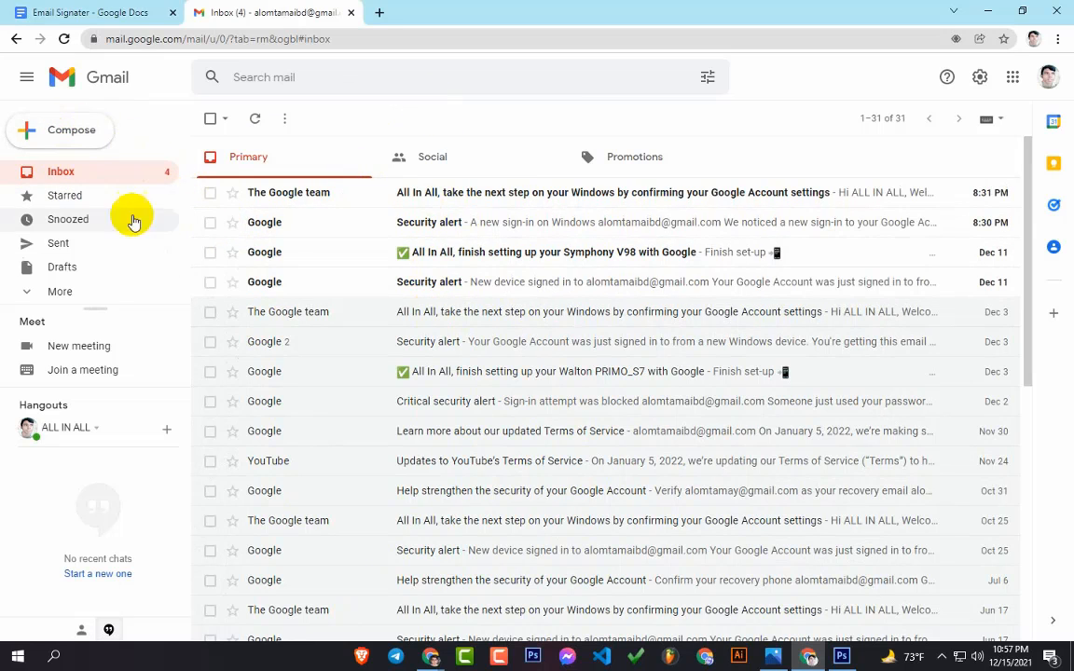
Start a new Gmail message, then close the draft without sending it
left_click(68, 138)
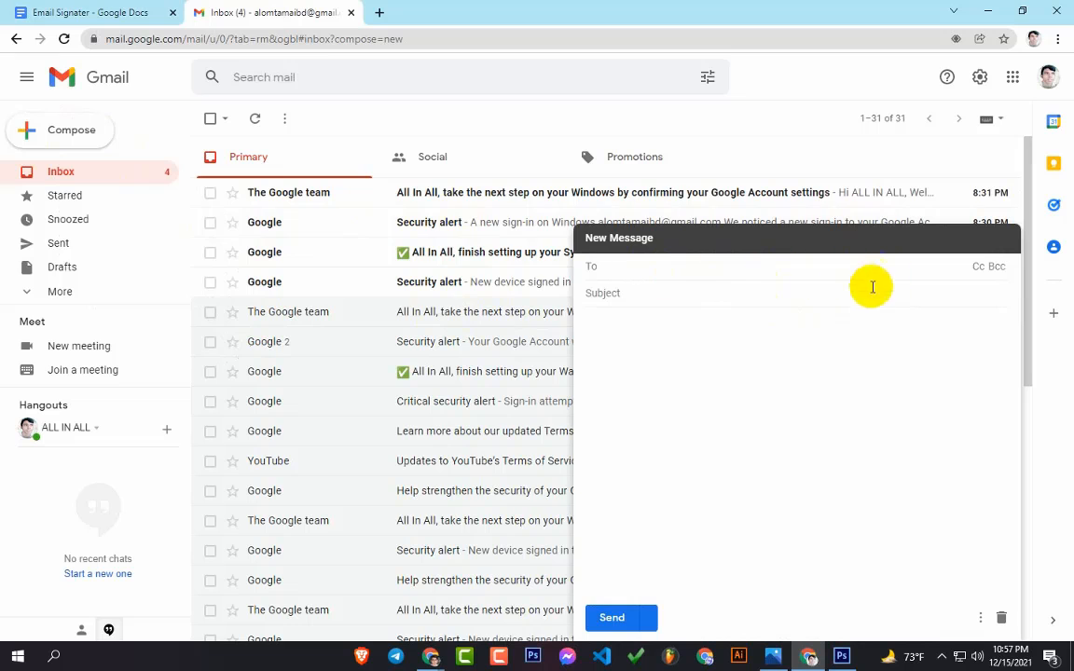
left_click(827, 422)
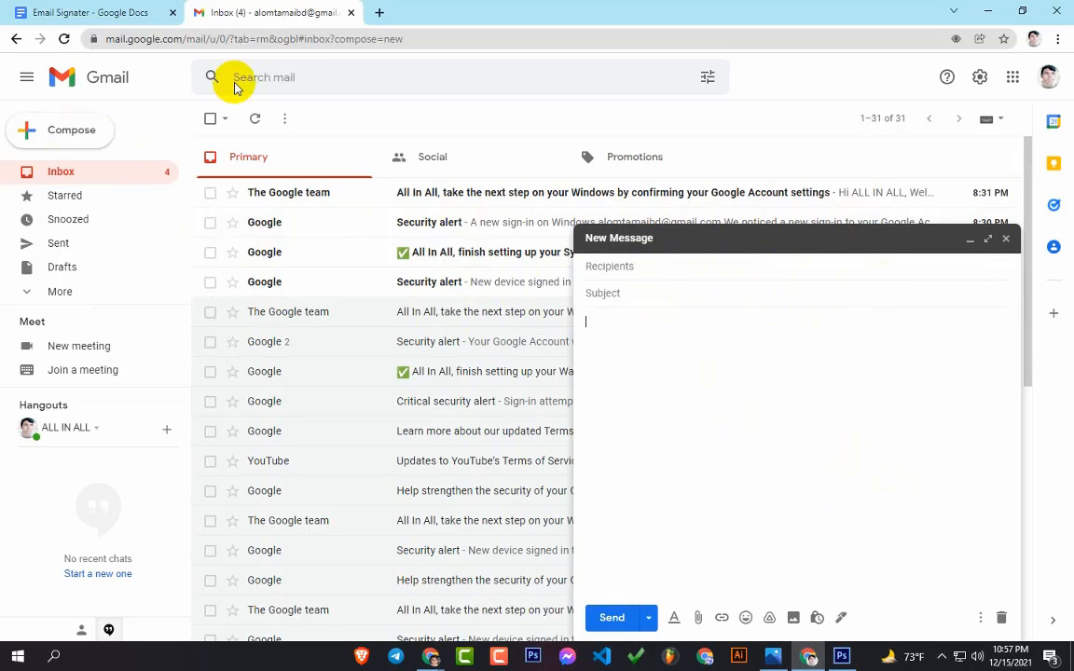
left_click(93, 13)
left_click(280, 13)
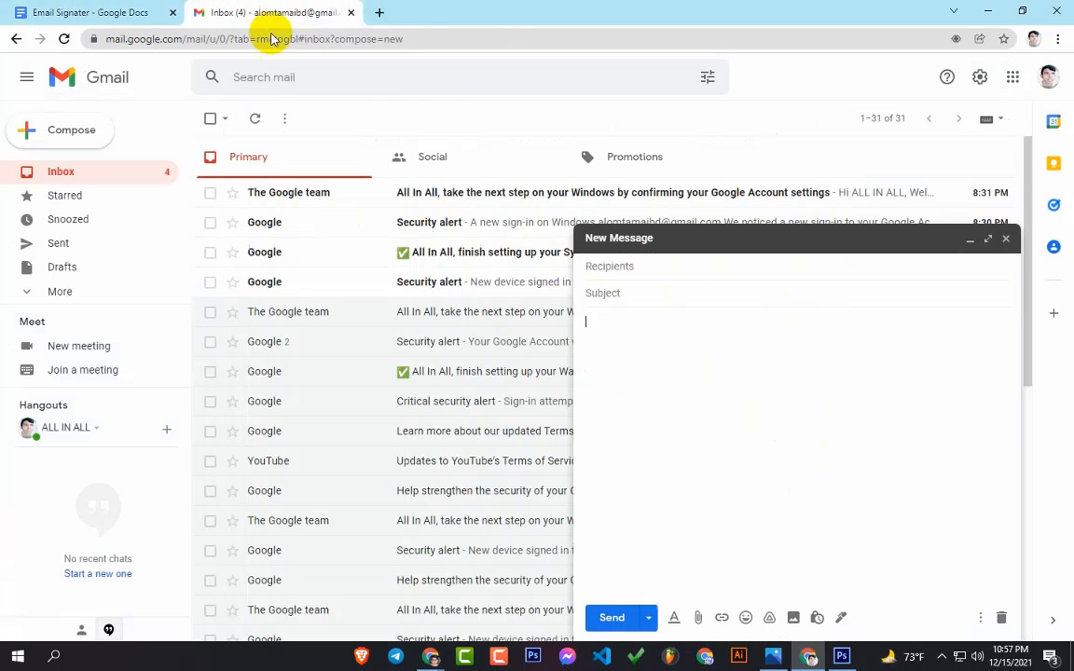
left_click(1005, 240)
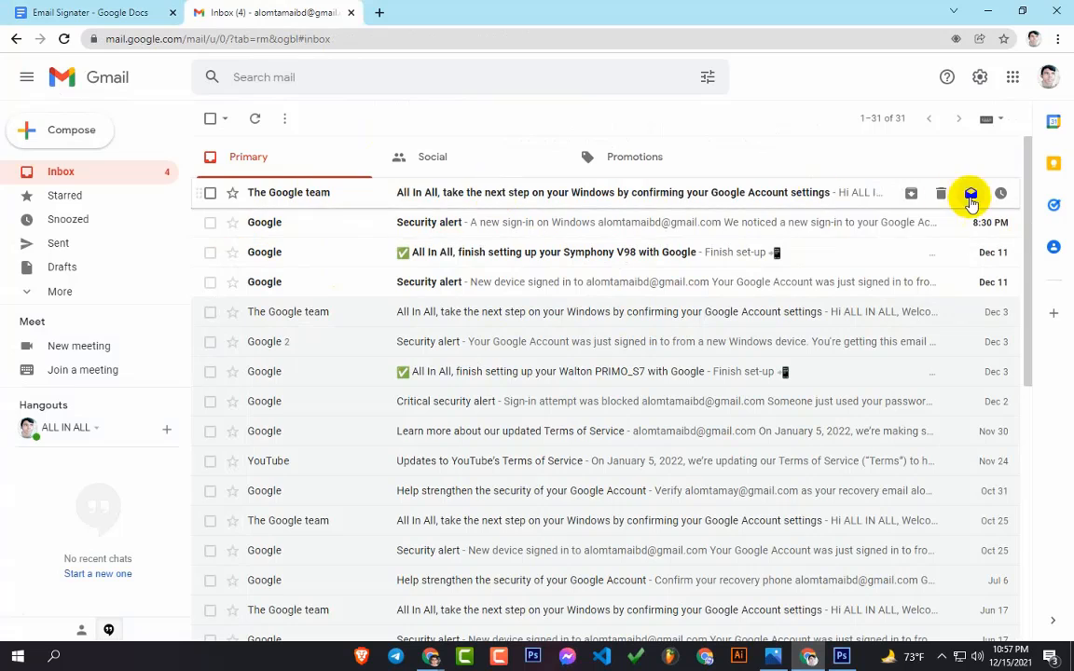
Open Gmail's full settings and scroll the General tab down to the Signature setting
left_click(979, 80)
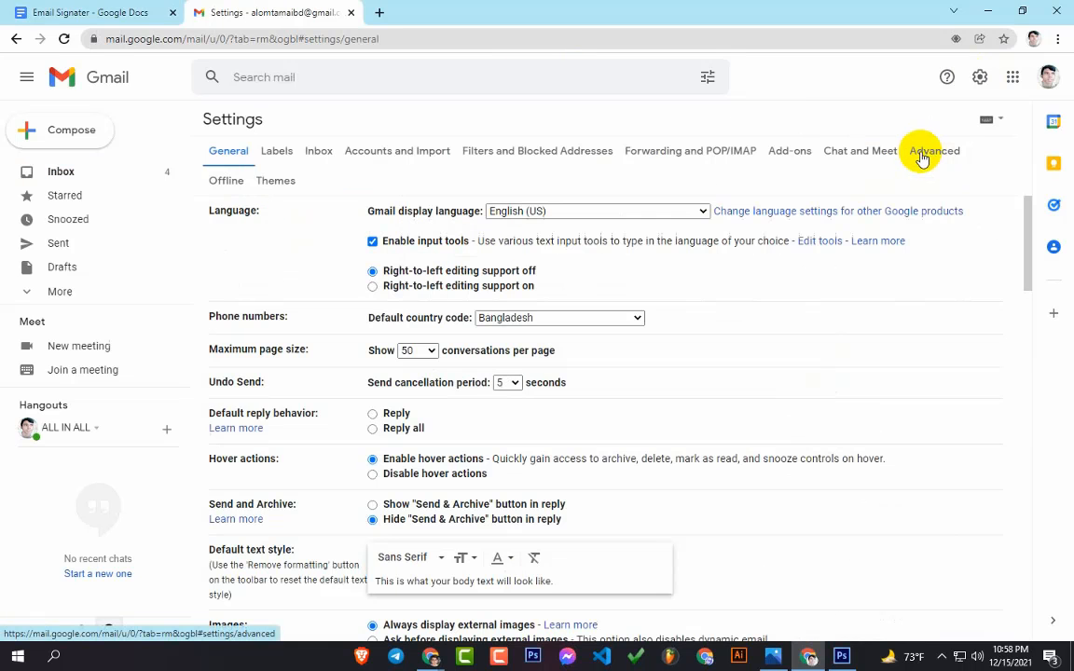
scroll(578, 297, "down", 4)
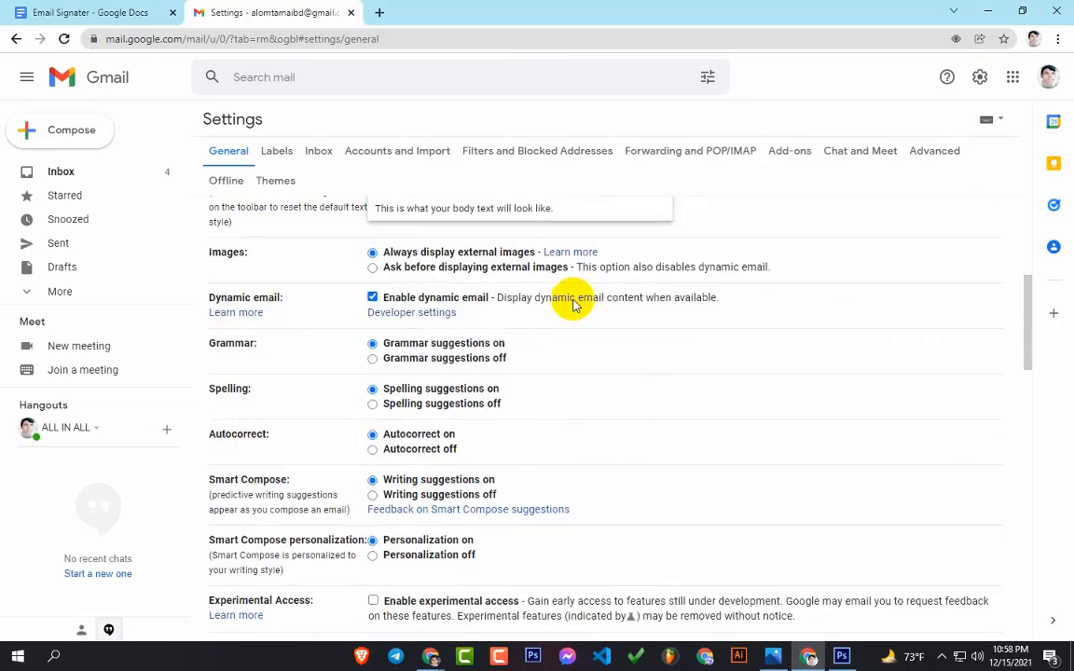
scroll(570, 302, "up", 1)
scroll(570, 306, "down", 2)
scroll(570, 306, "down", 9)
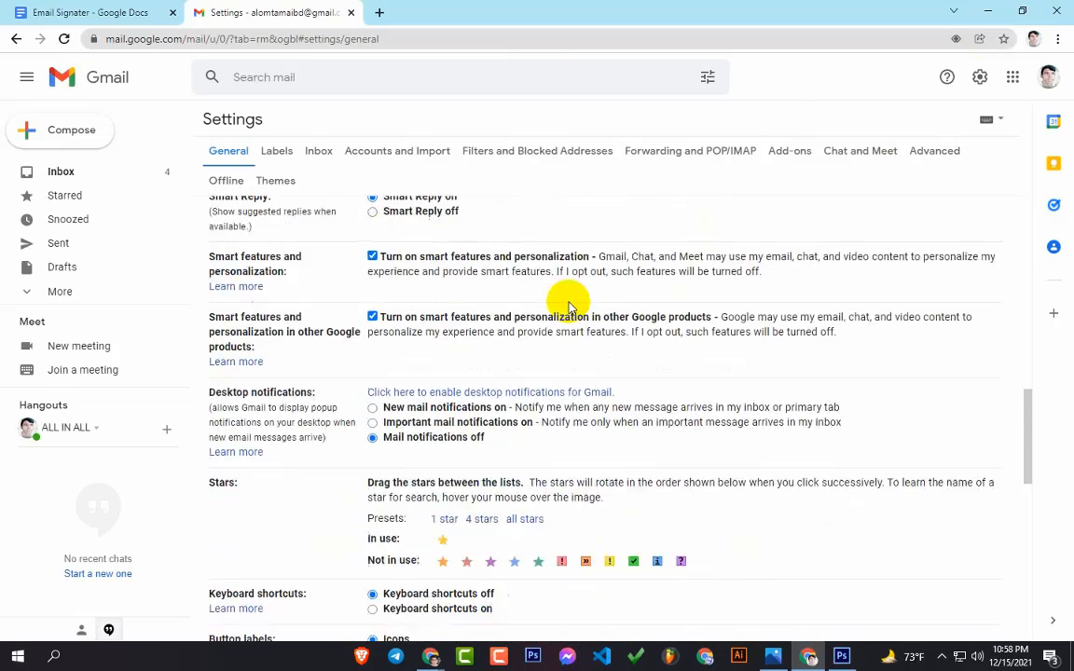
scroll(571, 306, "down", 3)
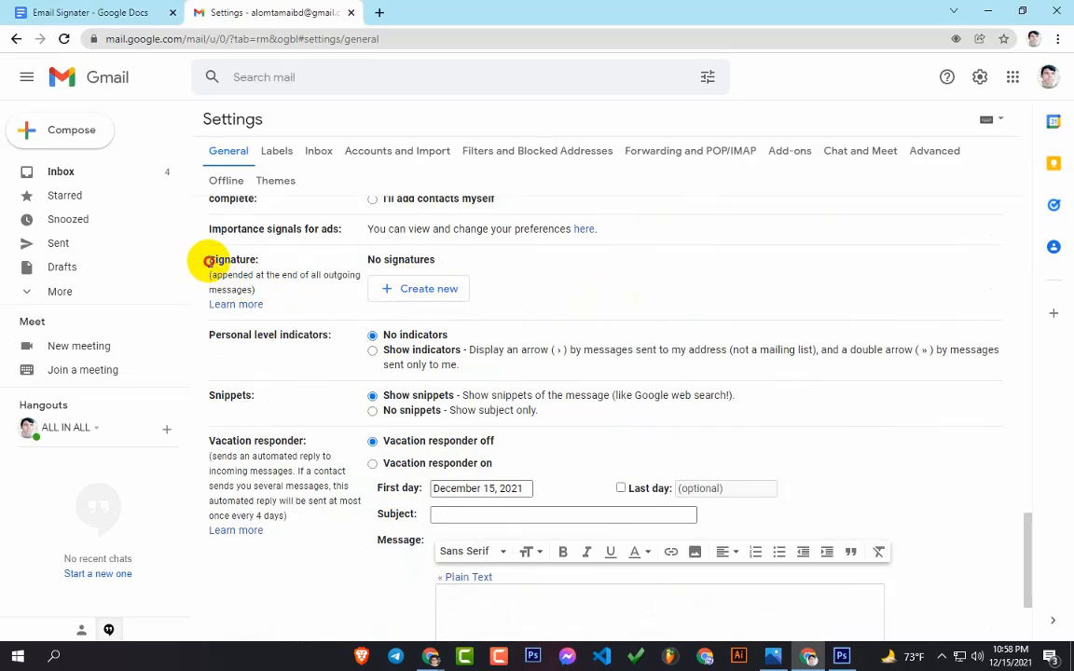
left_click_drag(209, 262, 250, 261)
left_click_drag(209, 264, 263, 263)
left_click(271, 263)
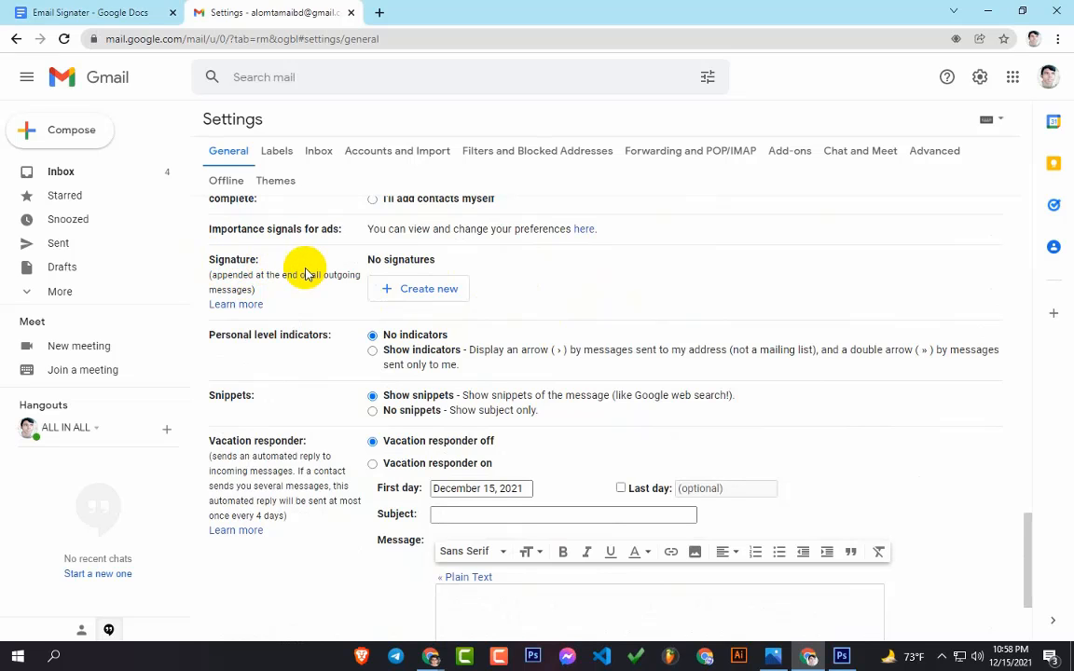
Create an empty Gmail signature named 'web developer', then return to the Email Signater document
left_click(408, 292)
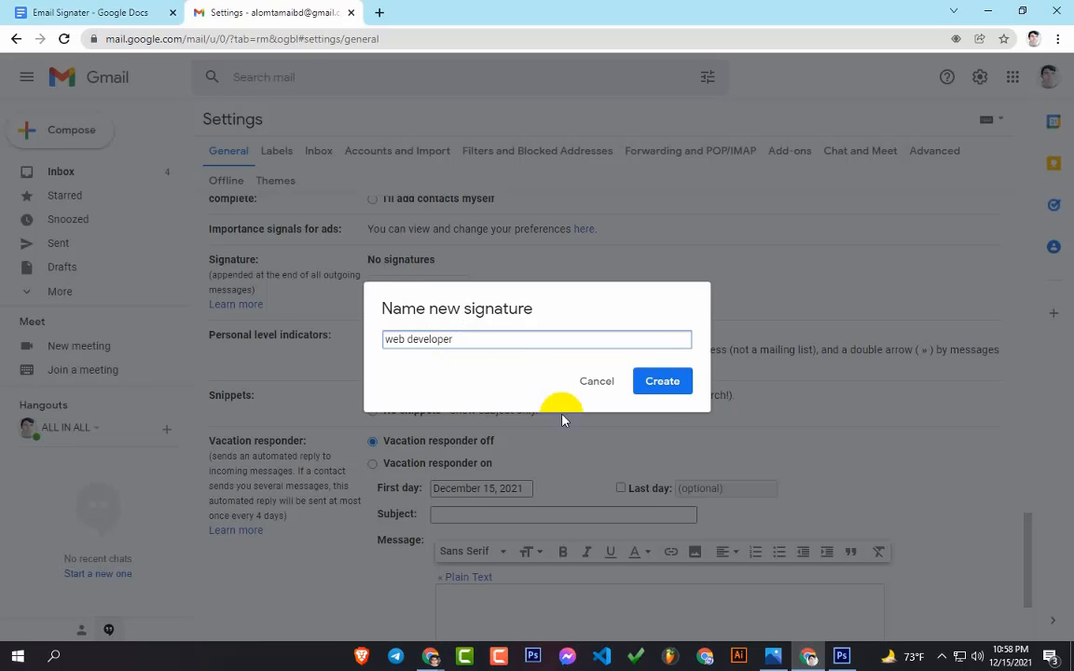
left_click(660, 381)
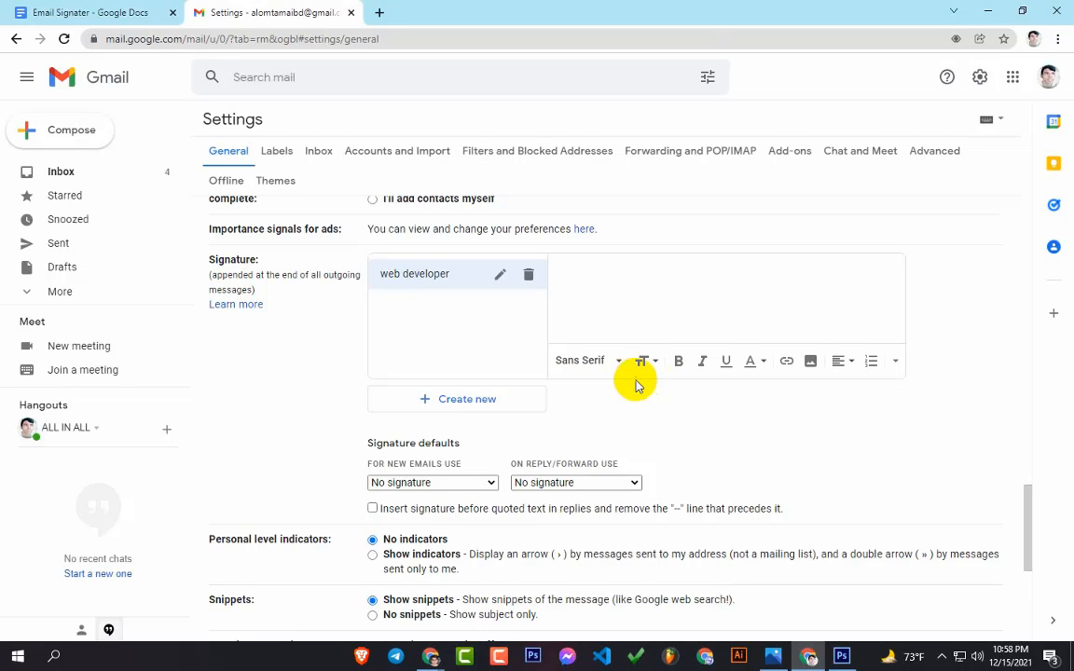
left_click(645, 285)
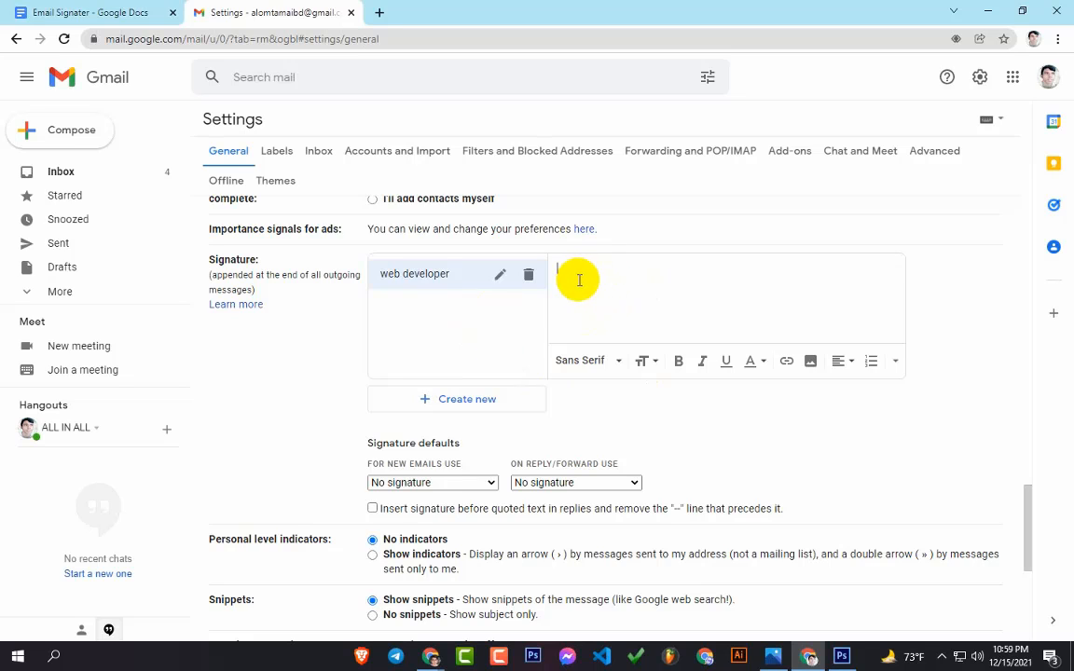
left_click(97, 13)
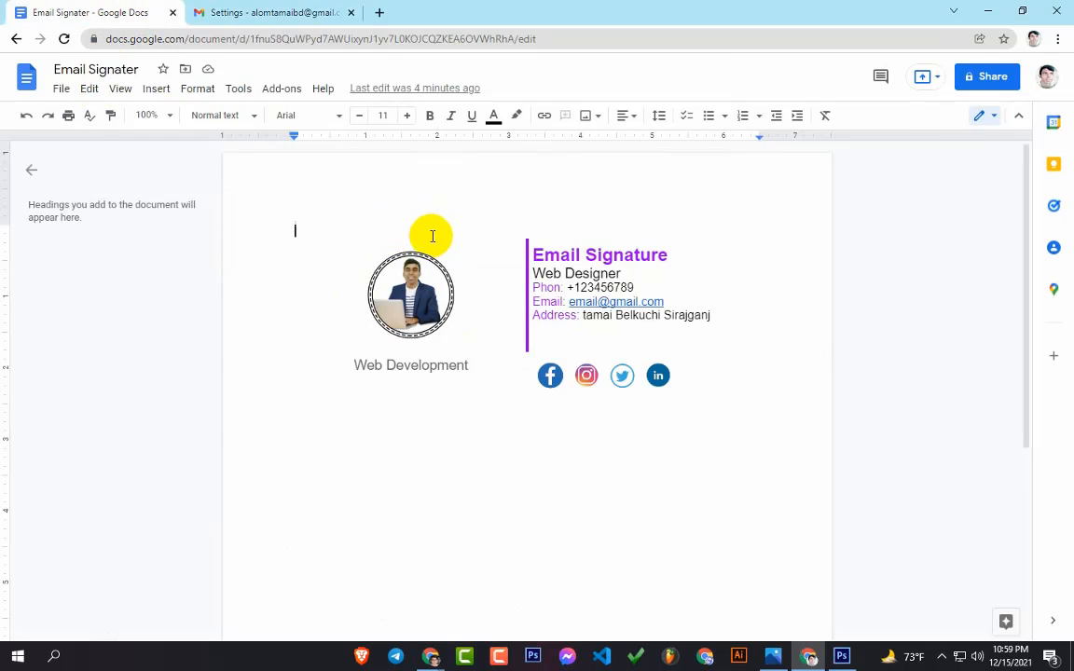
Copy the whole signature table from the document and go back to Gmail settings
left_click(689, 385)
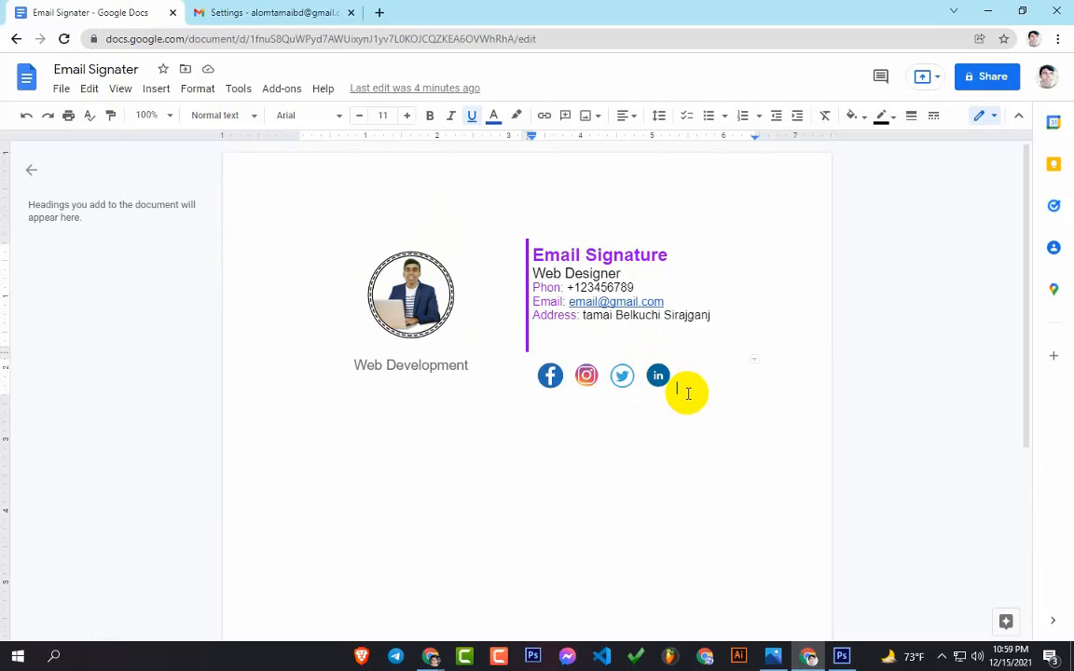
left_click_drag(688, 392, 422, 287)
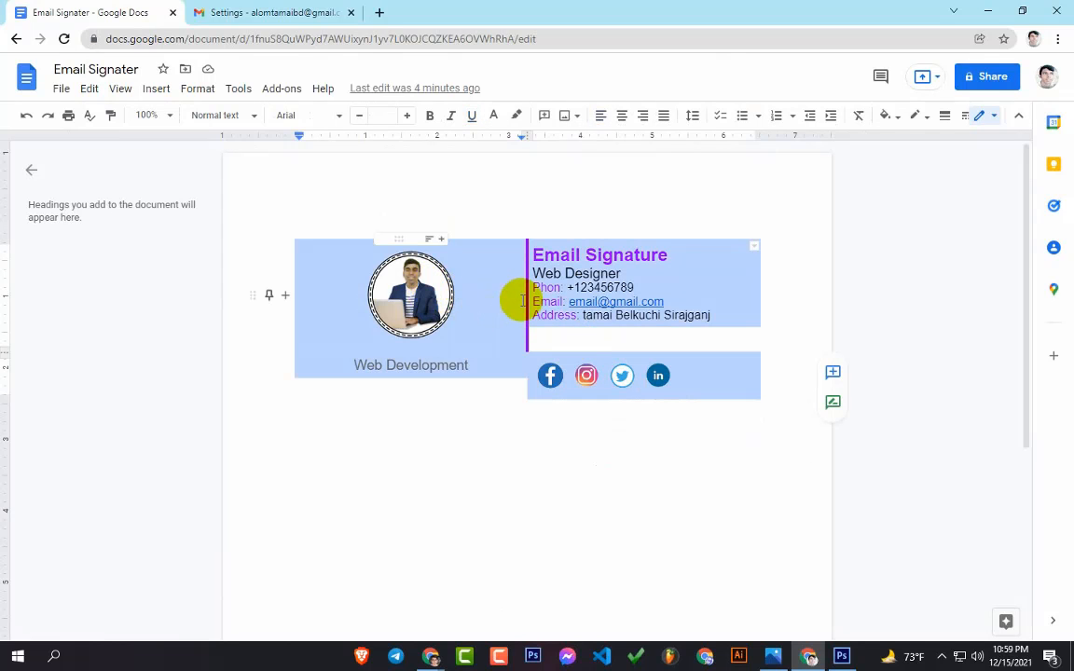
right_click(486, 275)
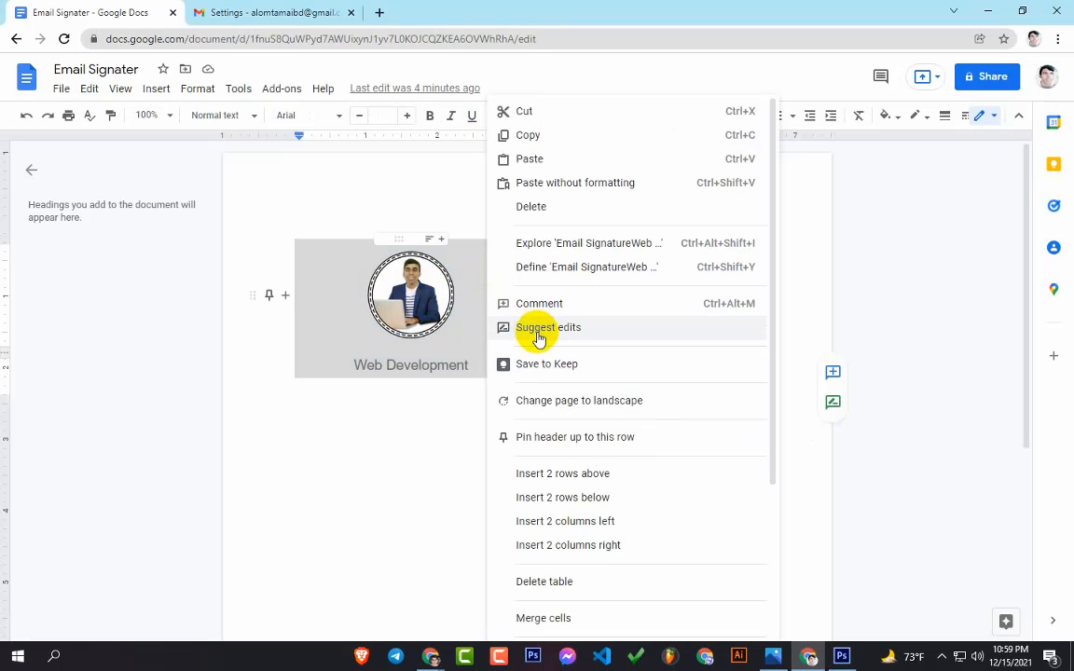
left_click(538, 136)
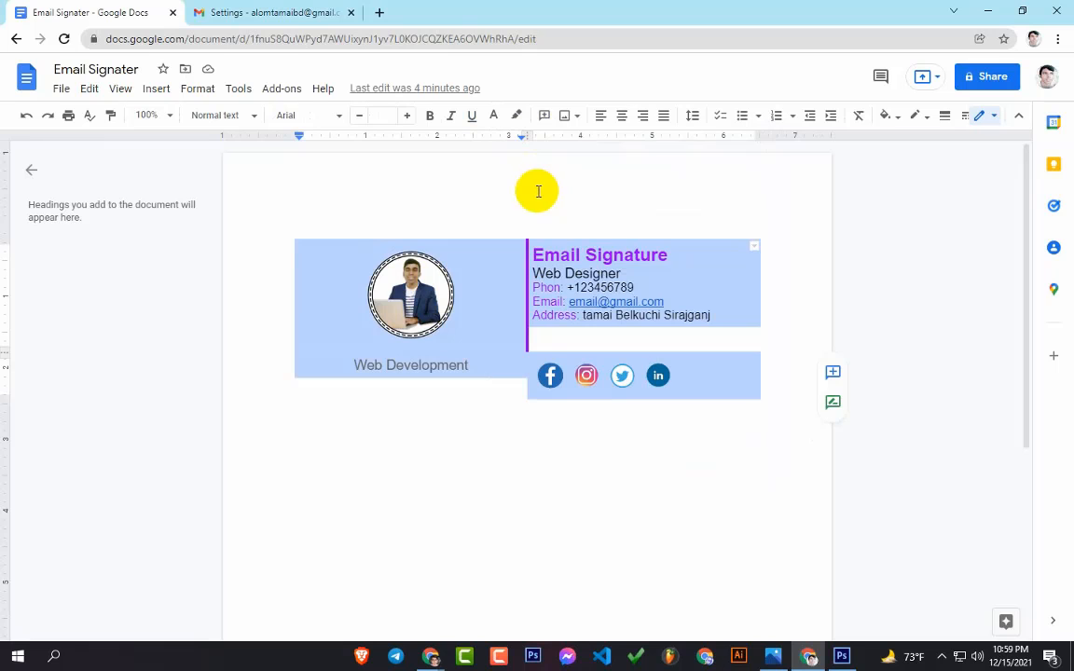
left_click(261, 13)
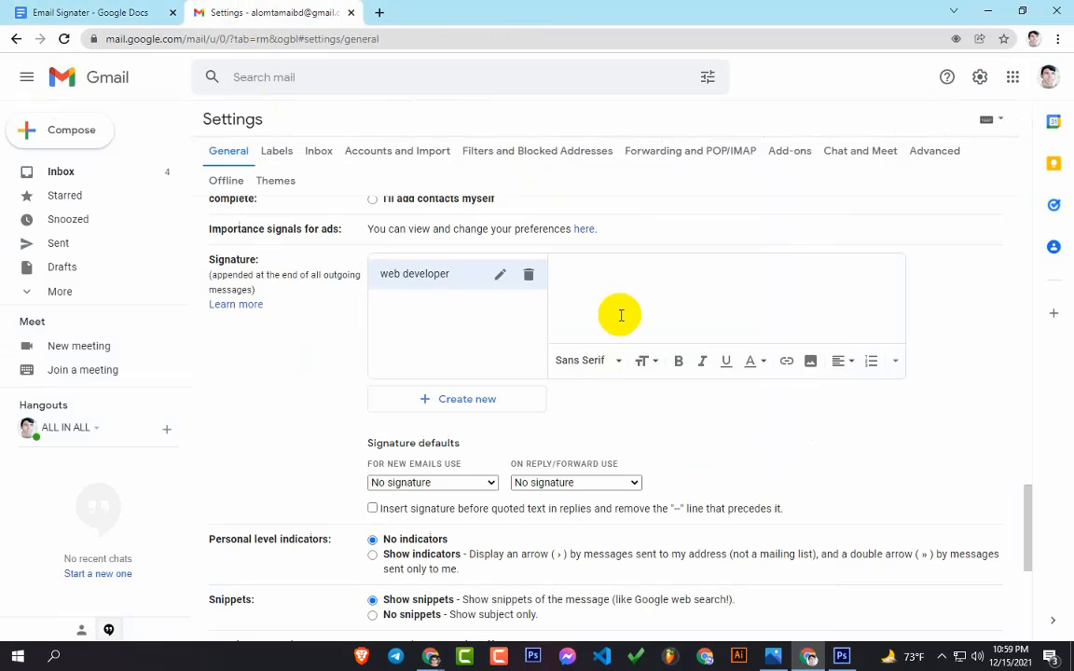
Paste the copied signature table into the 'web developer' signature editor and check it
left_click(575, 279)
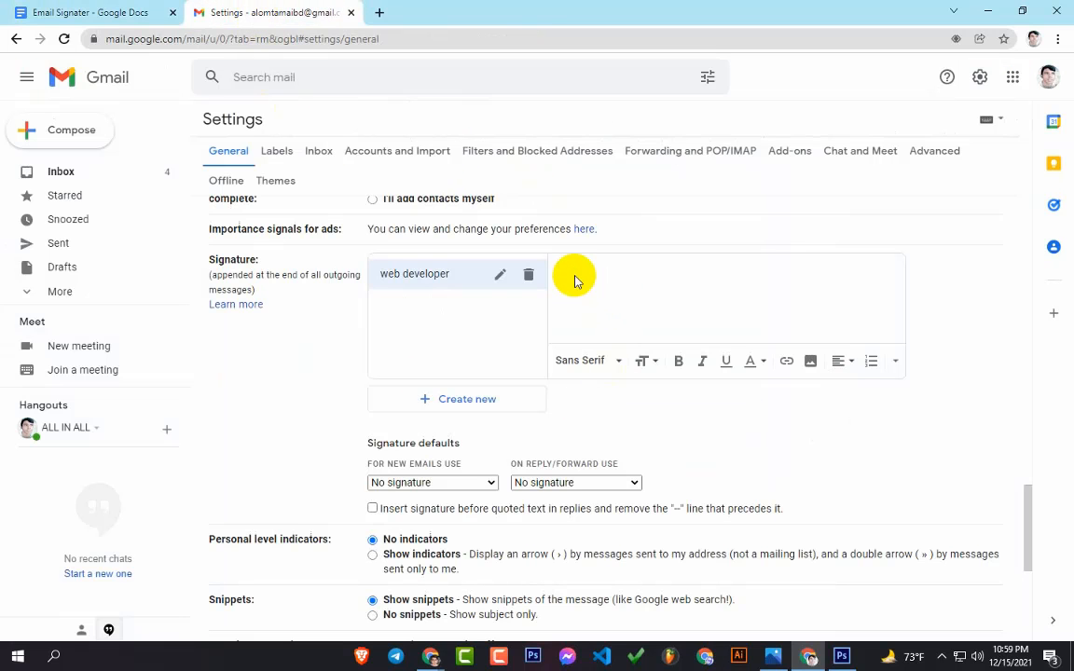
right_click(575, 279)
left_click(615, 391)
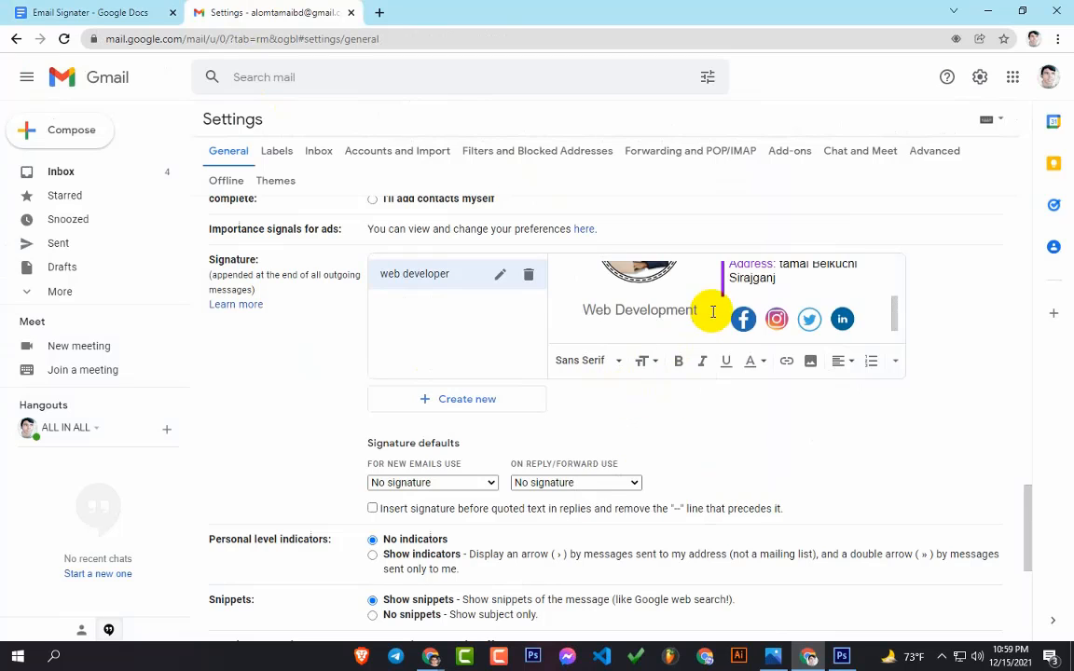
scroll(746, 308, "up", 3)
scroll(745, 303, "down", 4)
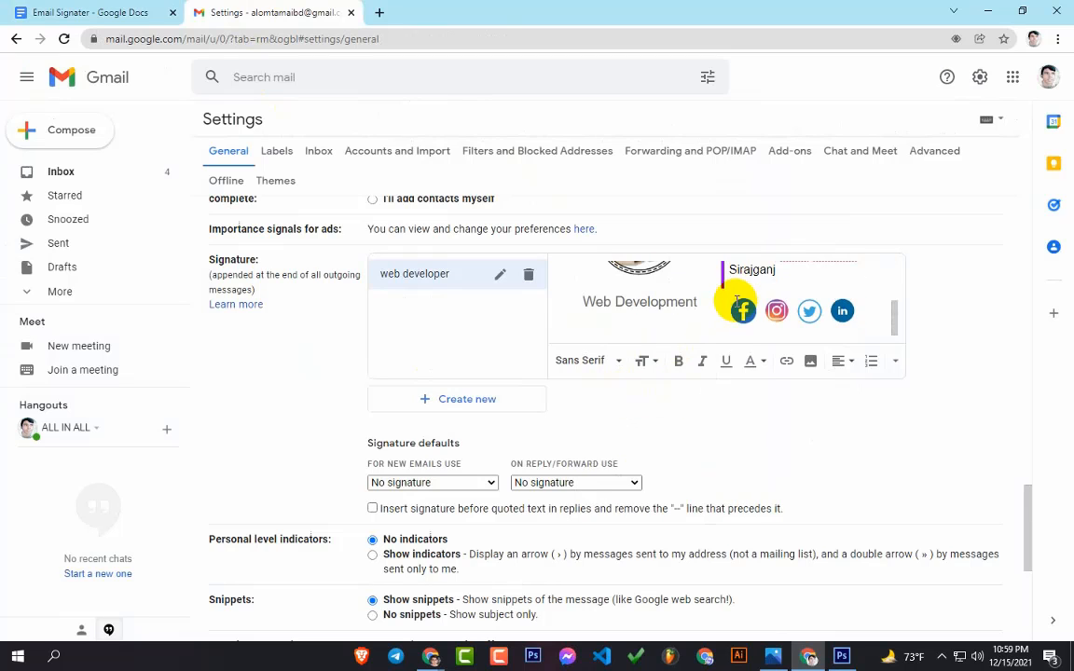
scroll(736, 302, "up", 4)
scroll(685, 297, "down", 4)
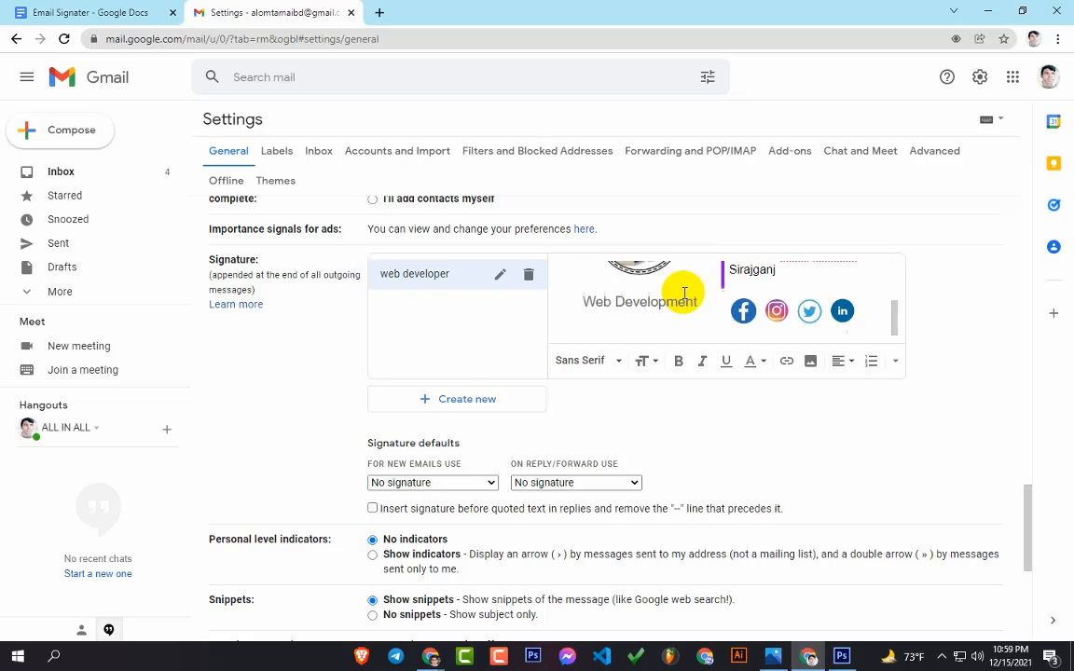
scroll(643, 391, "down", 1)
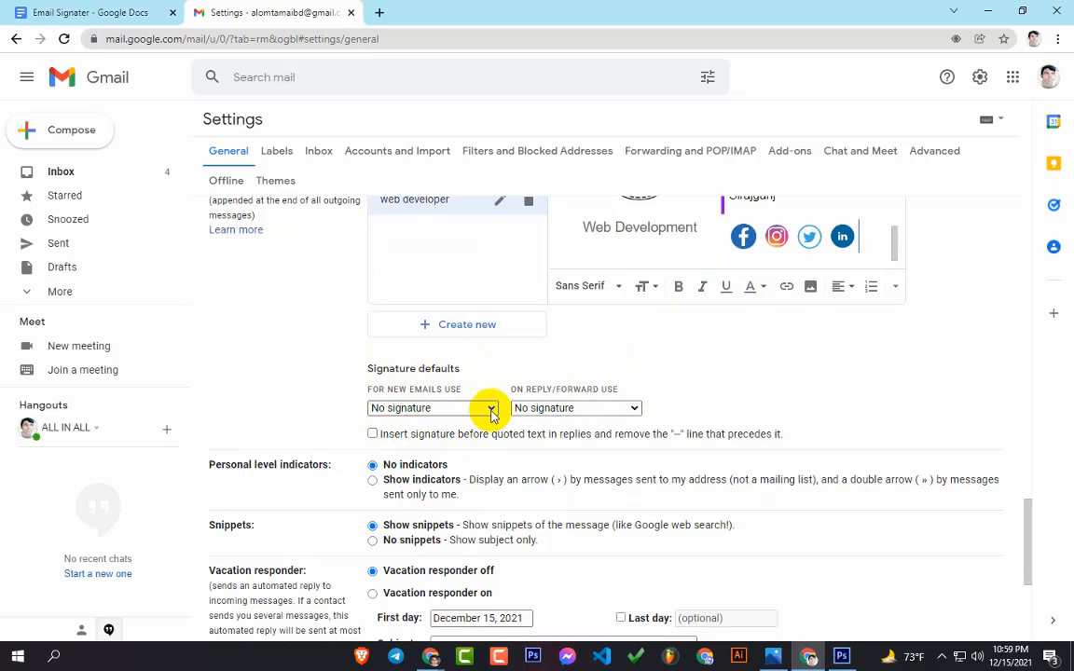
Use 'web developer' for new emails and replies, insert it before quoted text, and save
scroll(434, 294, "up", 1)
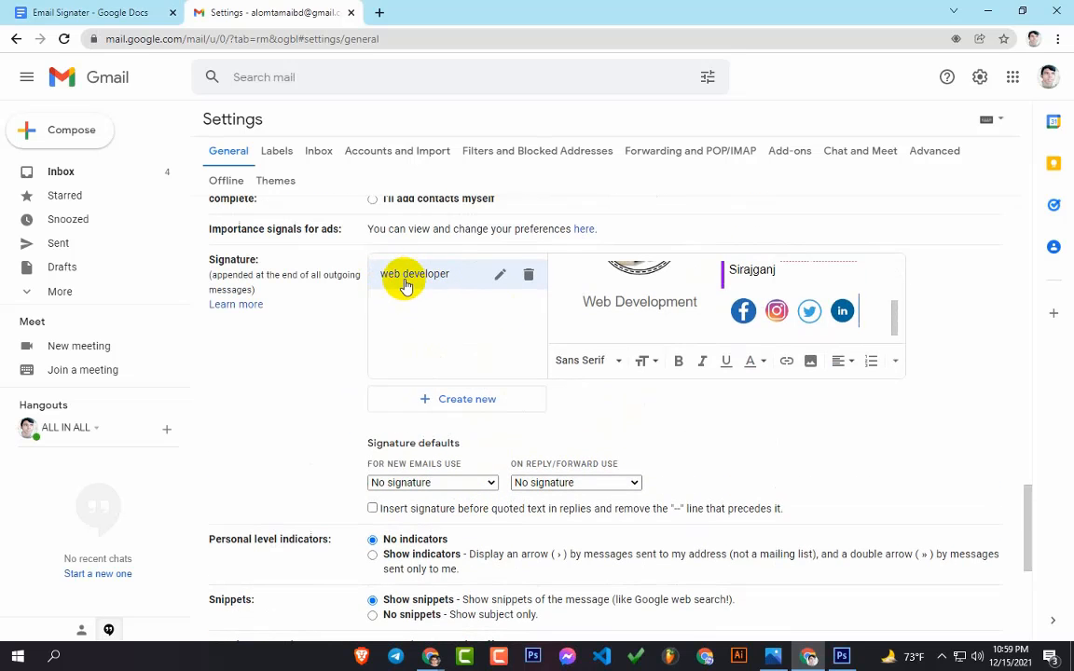
scroll(533, 391, "down", 2)
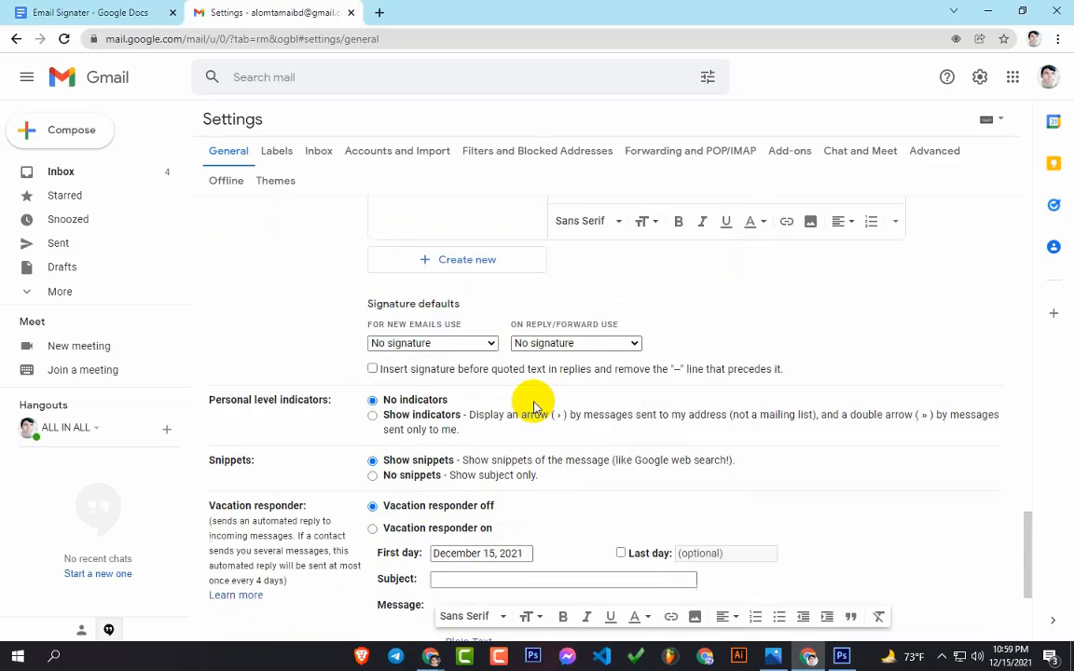
left_click(467, 333)
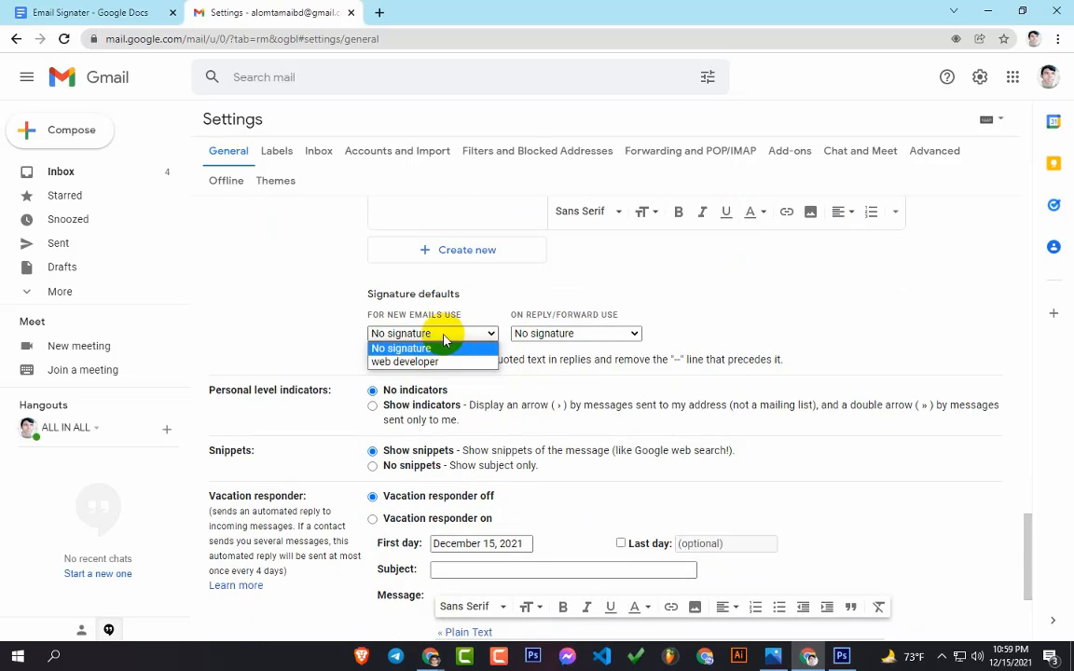
left_click(403, 362)
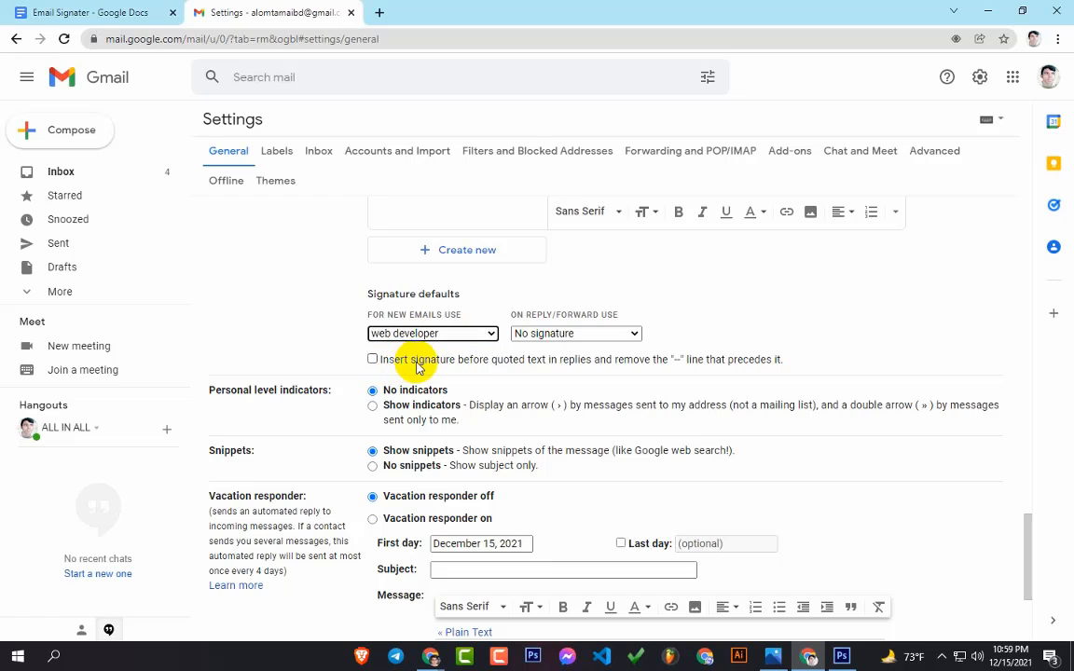
left_click(615, 333)
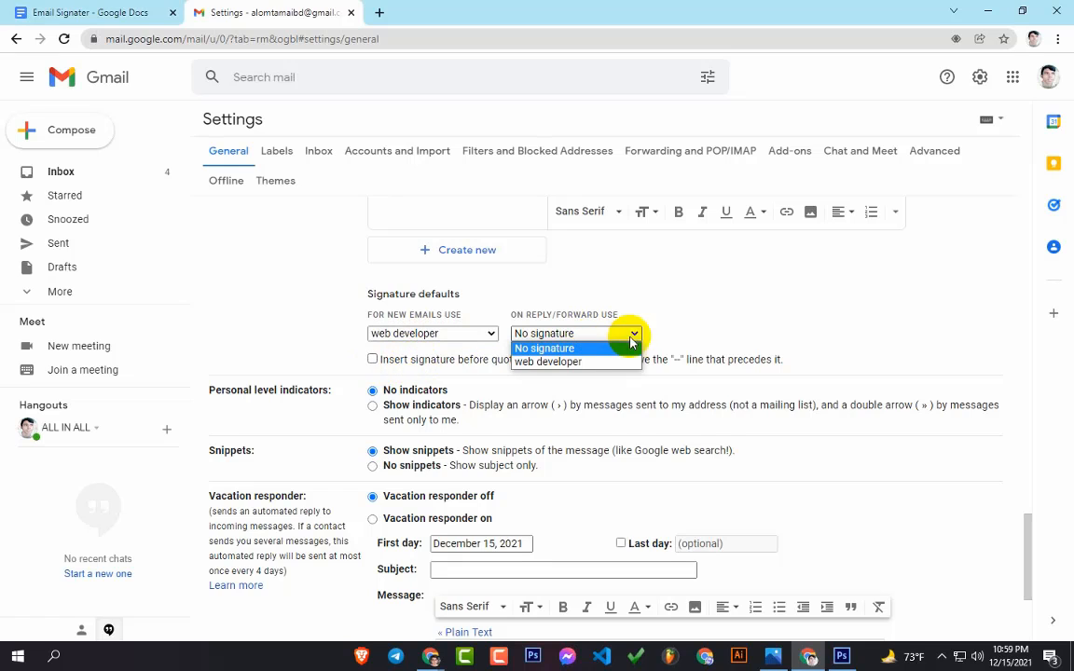
left_click(562, 362)
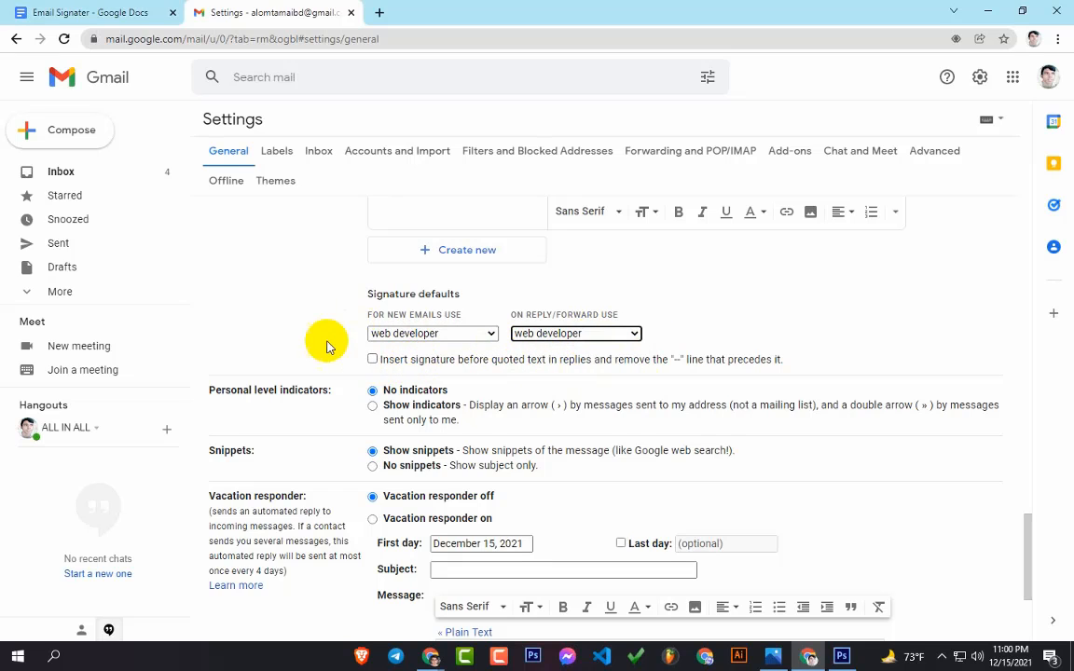
left_click(373, 360)
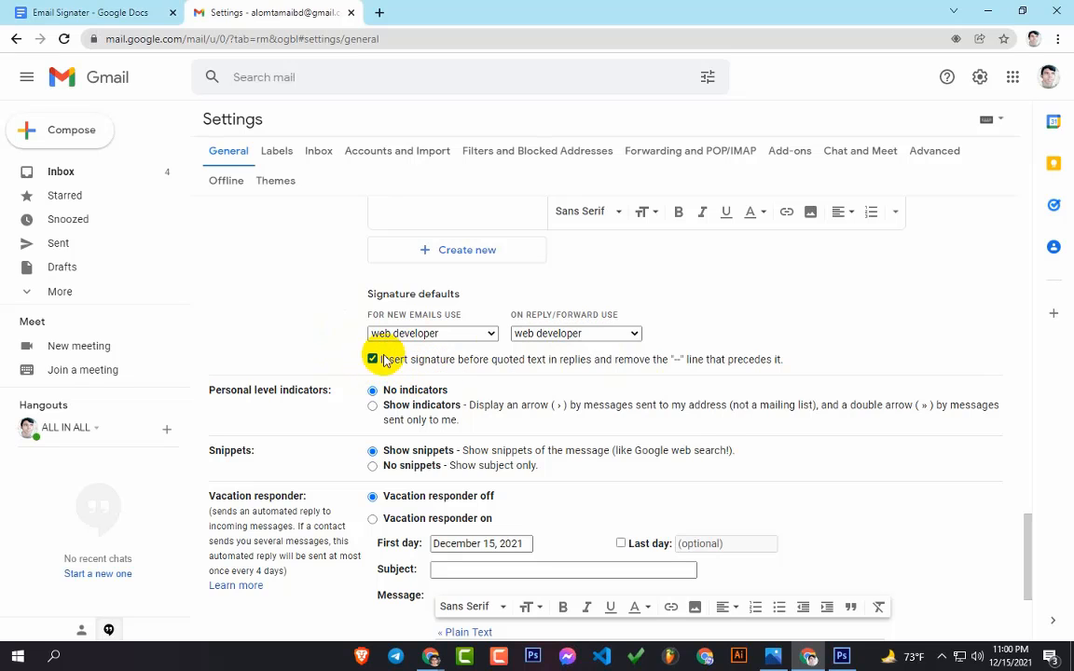
scroll(522, 387, "down", 3)
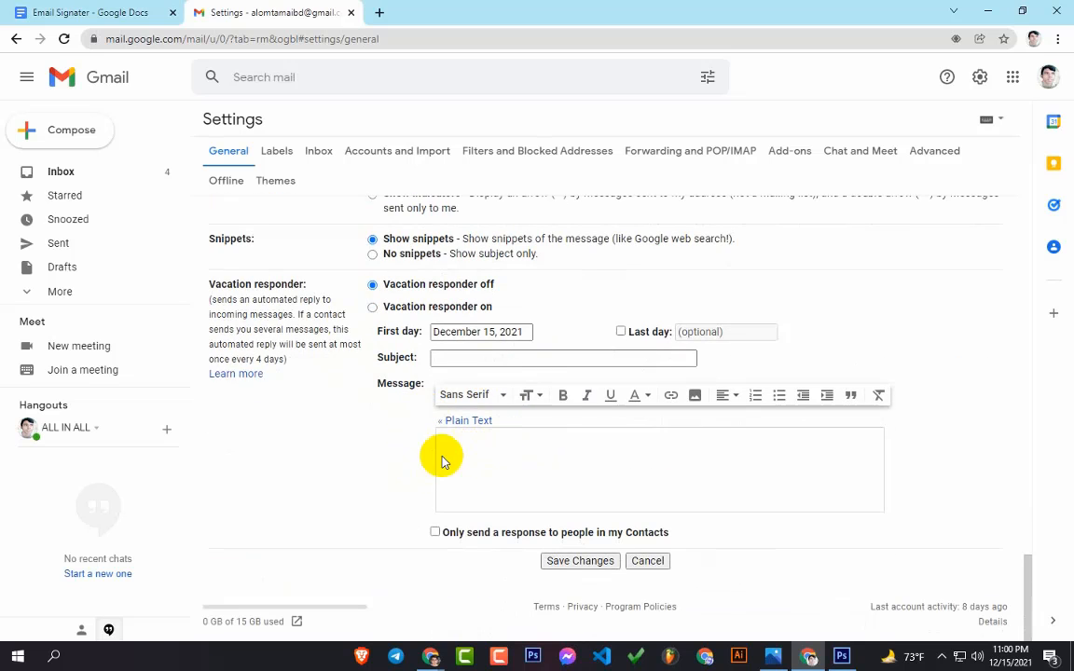
left_click(563, 564)
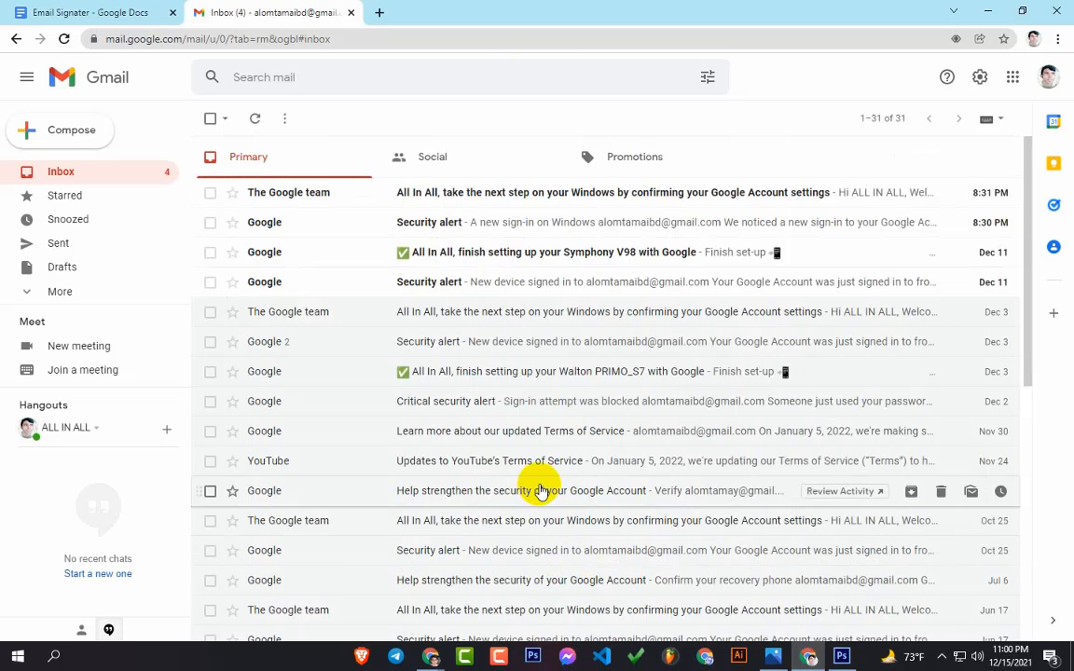
left_click(65, 134)
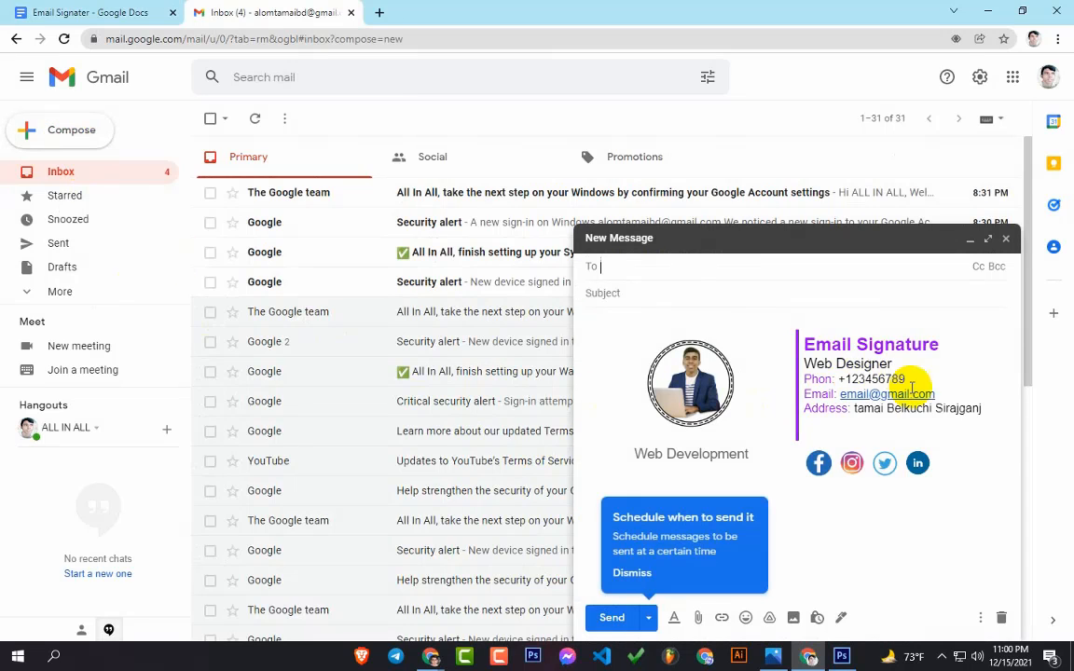
Dismiss the schedule-send tip and start entering the recipient's address in the To field
left_click(653, 618)
left_click(750, 564)
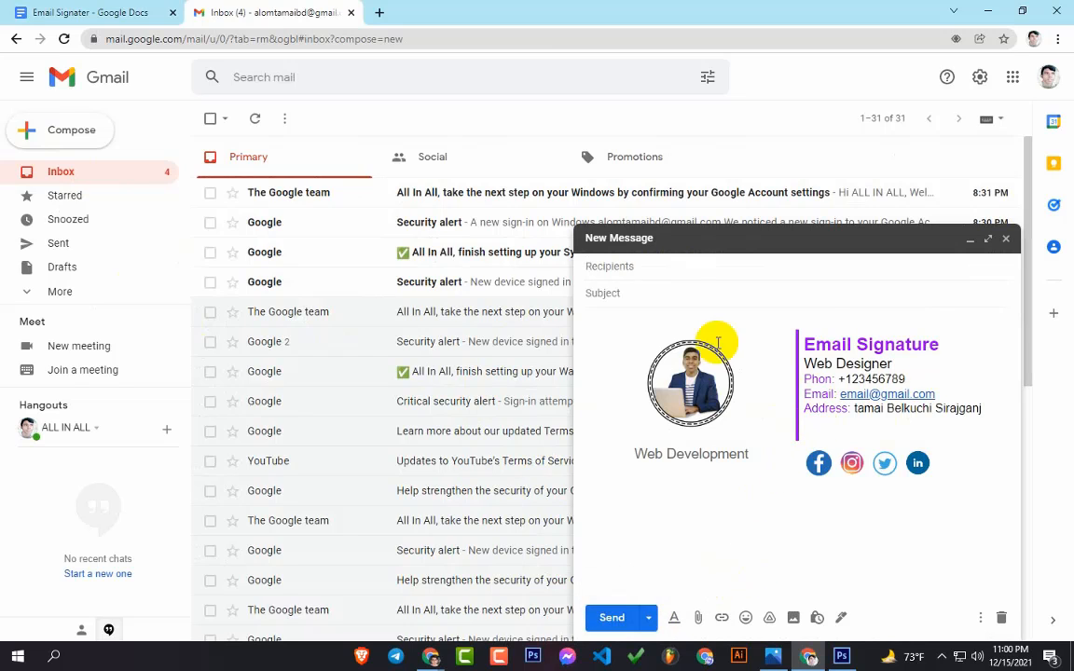
left_click(645, 273)
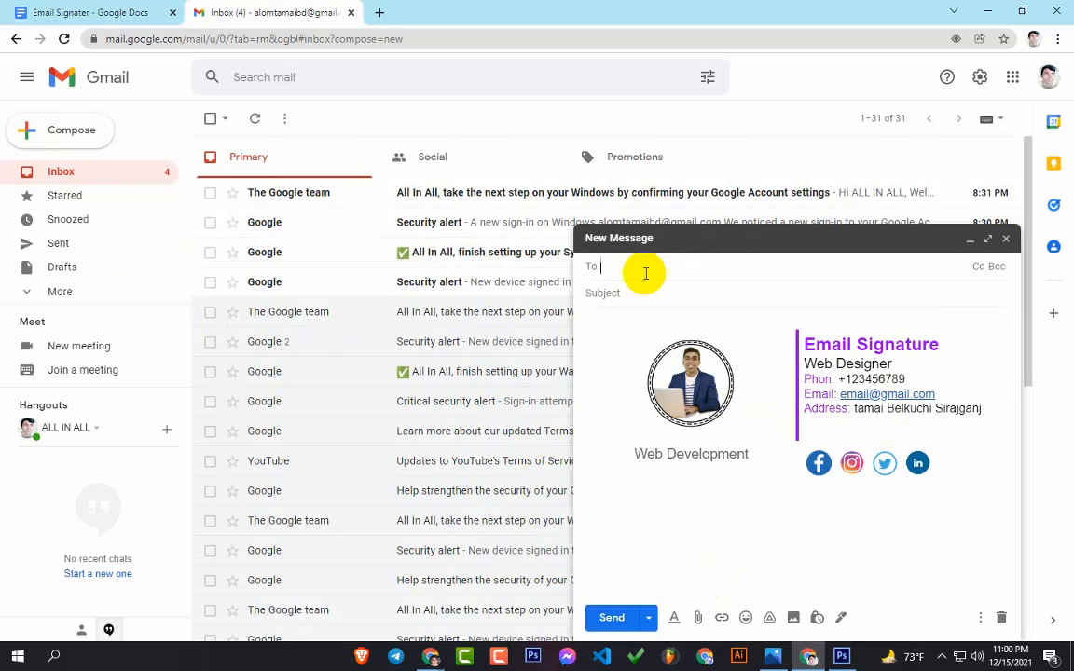
type("haz")
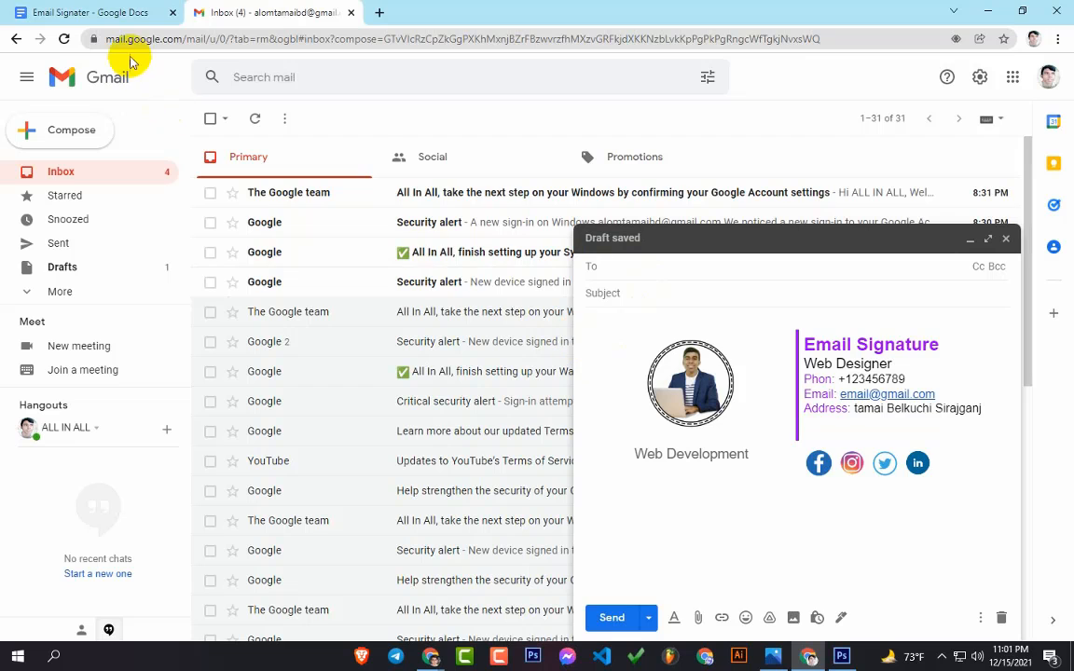
Copy the e-mail address a participant posted in the Google Meet in-call chat
mouse_move(464, 656)
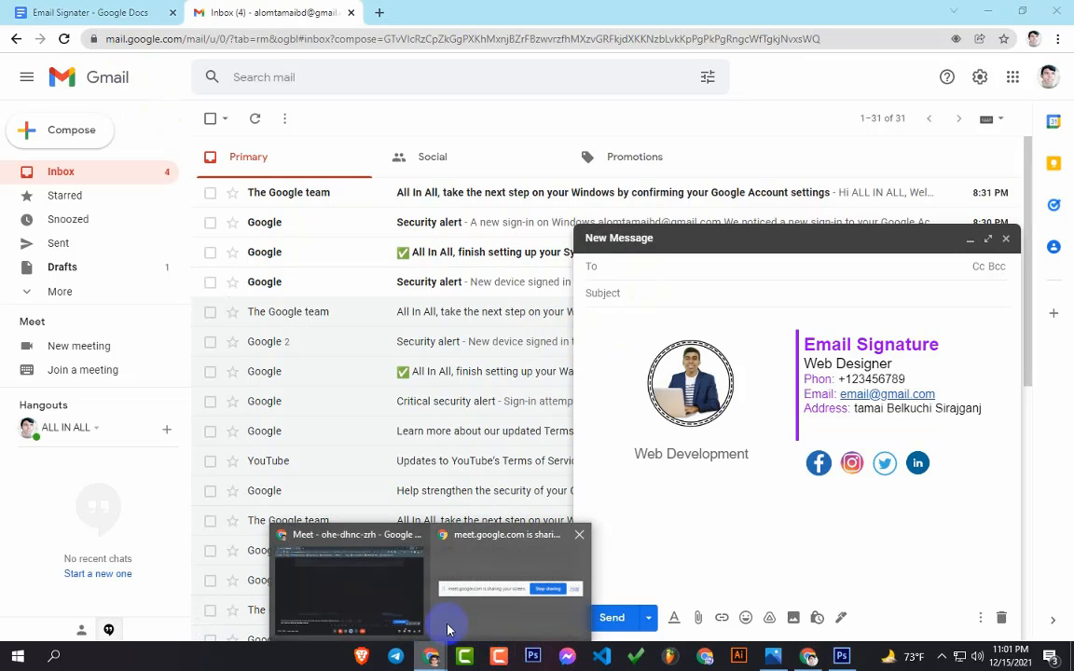
left_click(392, 601)
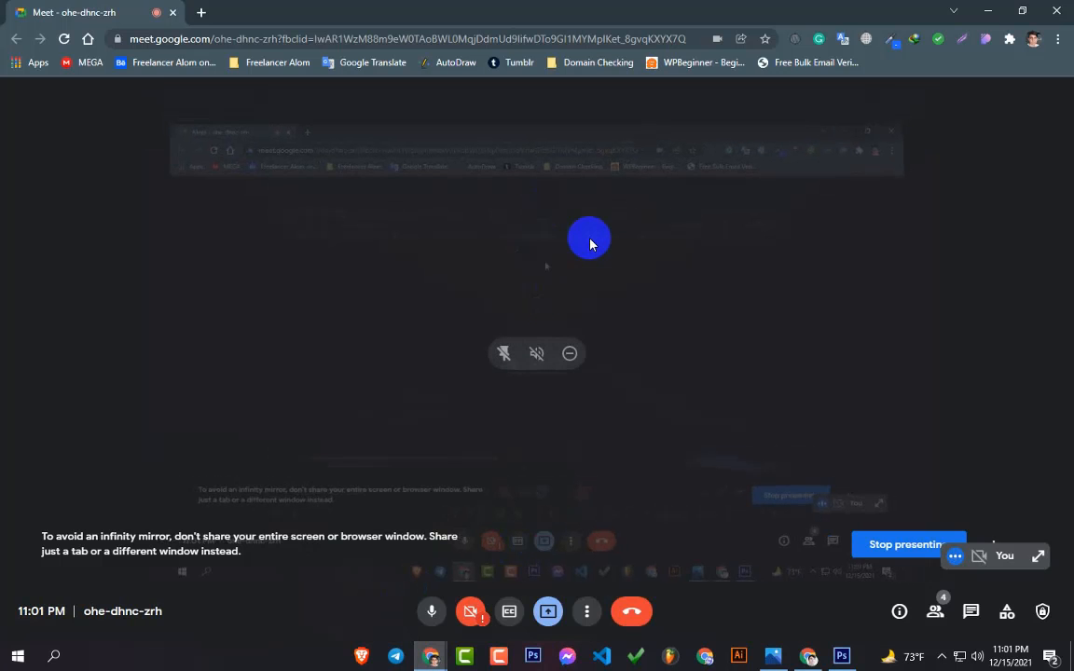
left_click(969, 610)
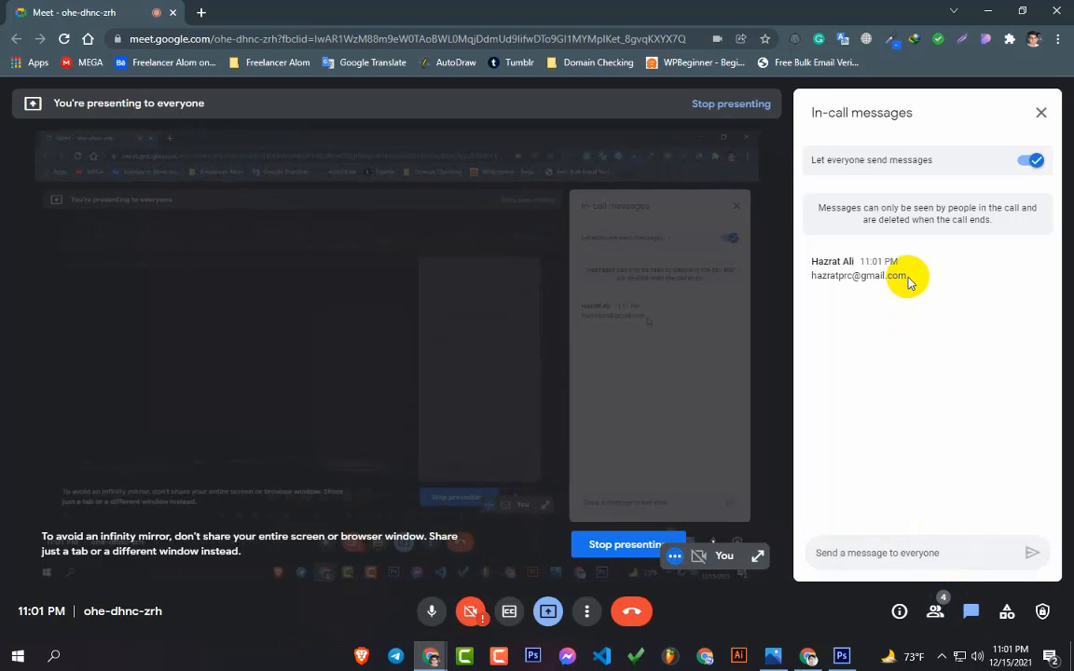
left_click_drag(907, 277, 813, 278)
right_click(824, 279)
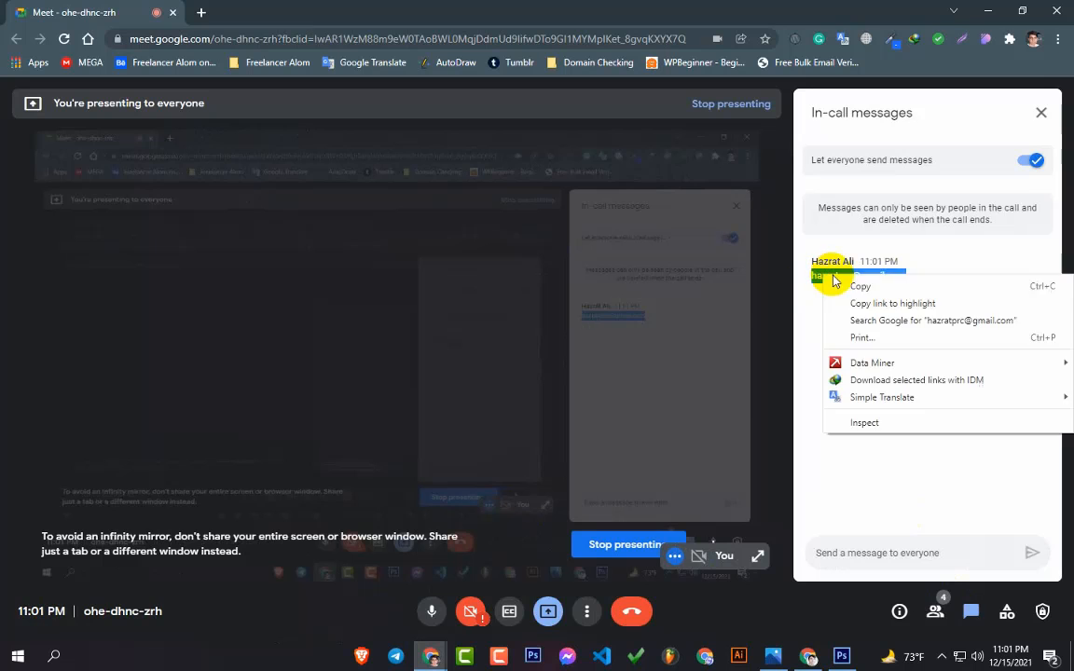
left_click(852, 292)
left_click(1039, 112)
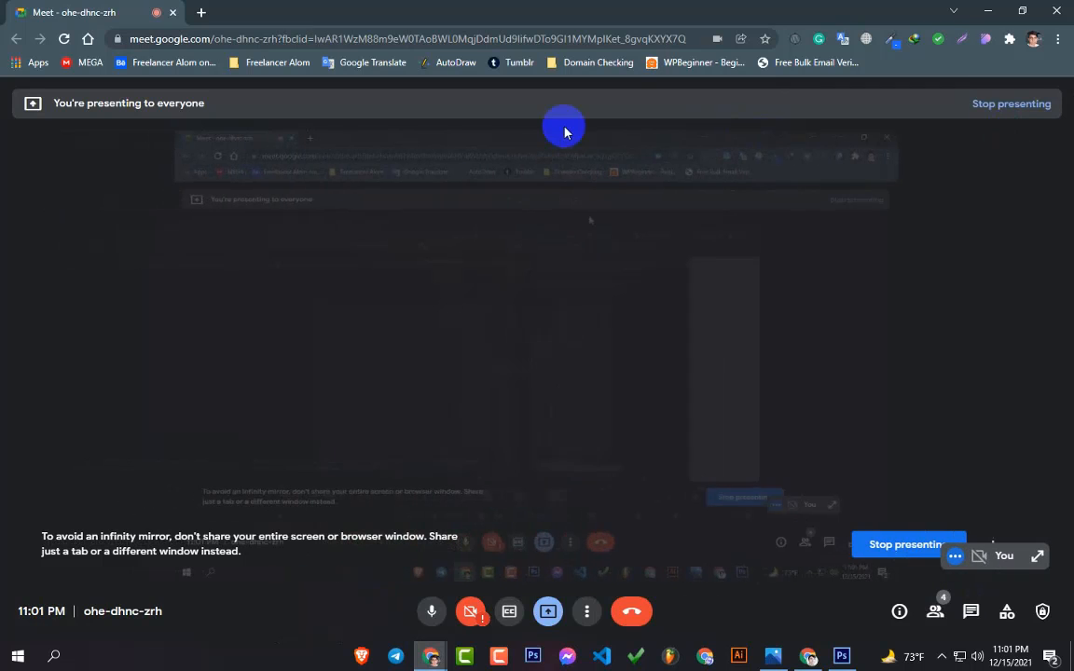
Paste the copied address as recipient, add the subject 'web development', and send the message
left_click(987, 11)
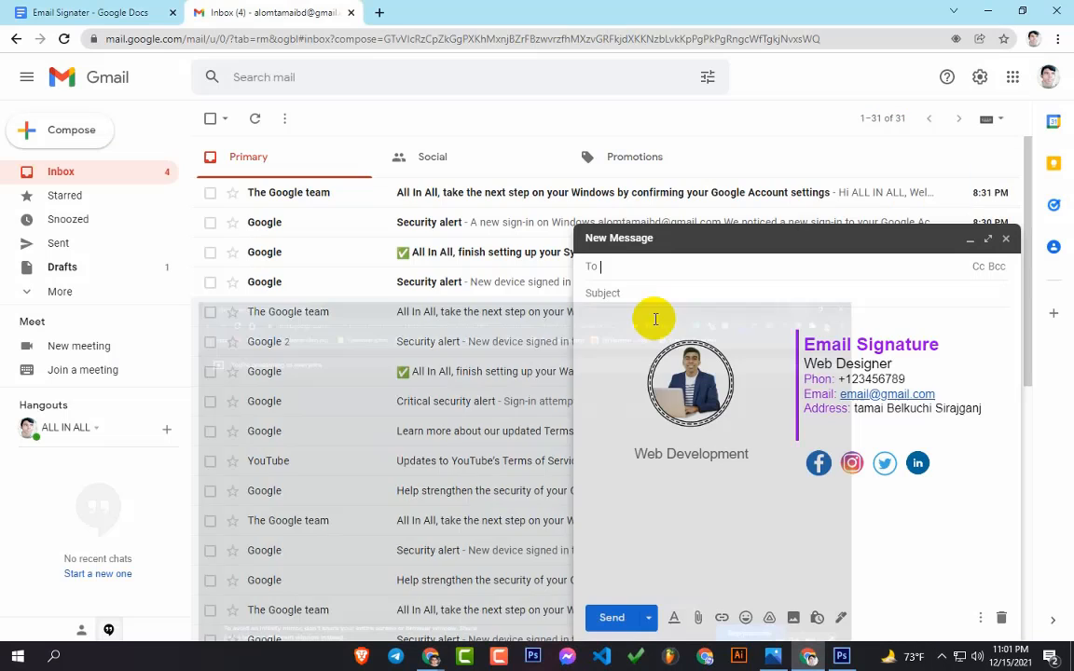
right_click(588, 270)
left_click(659, 377)
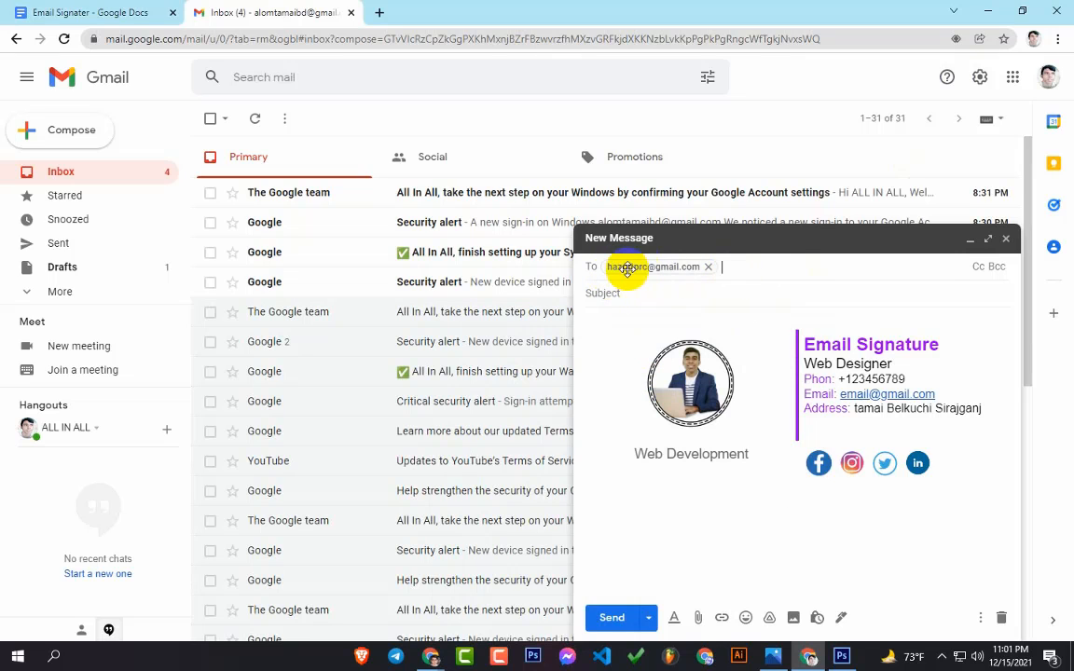
left_click(635, 291)
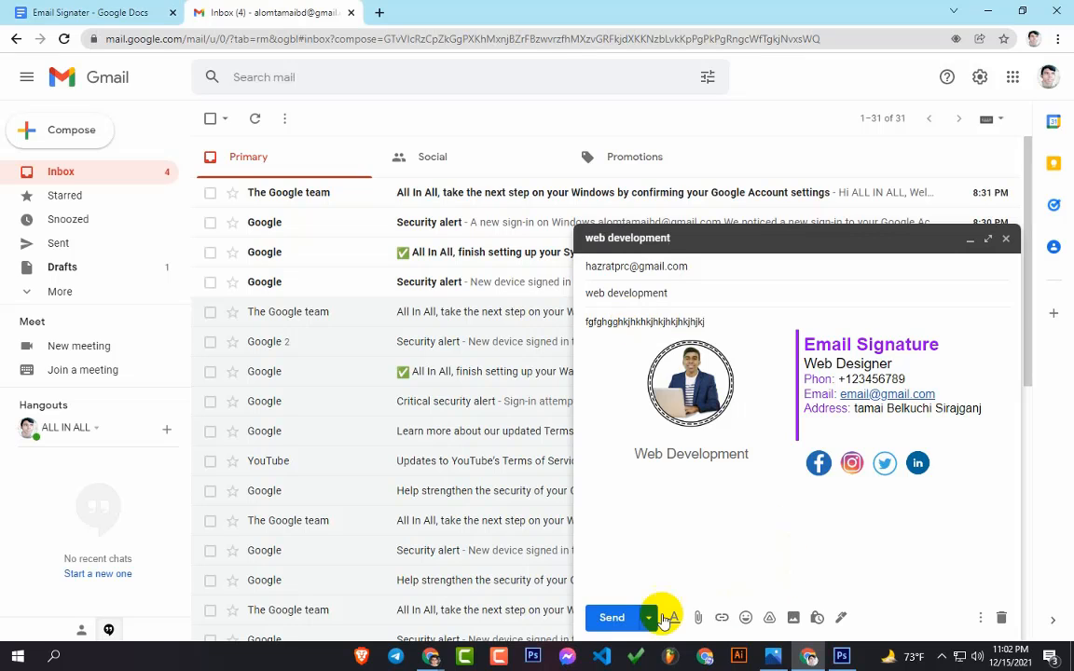
left_click(611, 617)
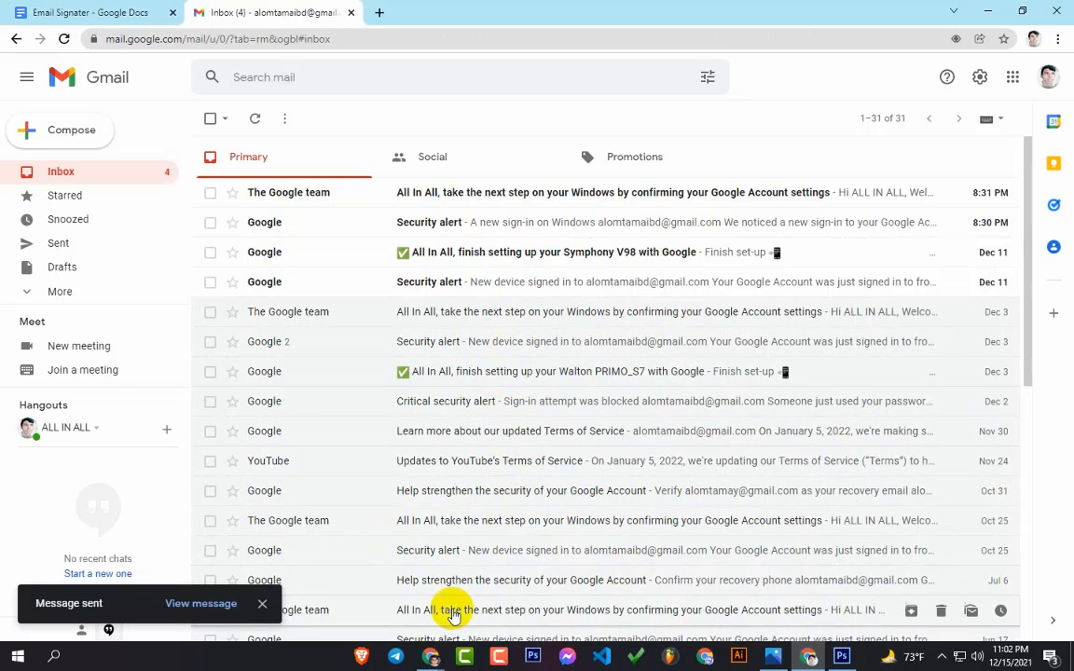
left_click(432, 657)
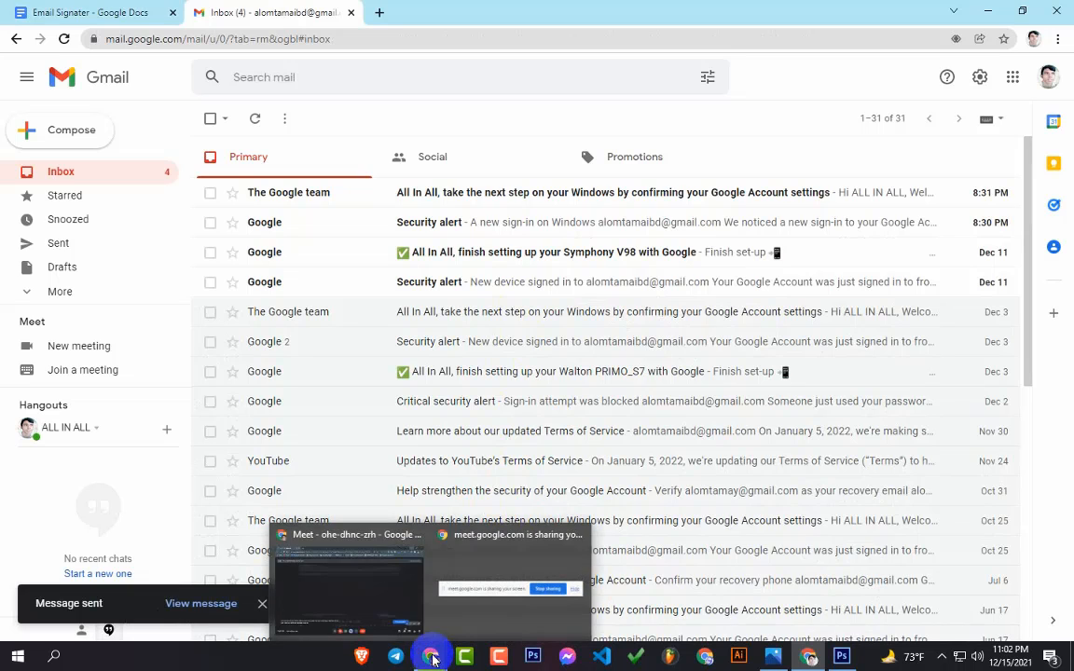
Bring the Google Meet call forward and open its in-call messages
left_click(157, 15)
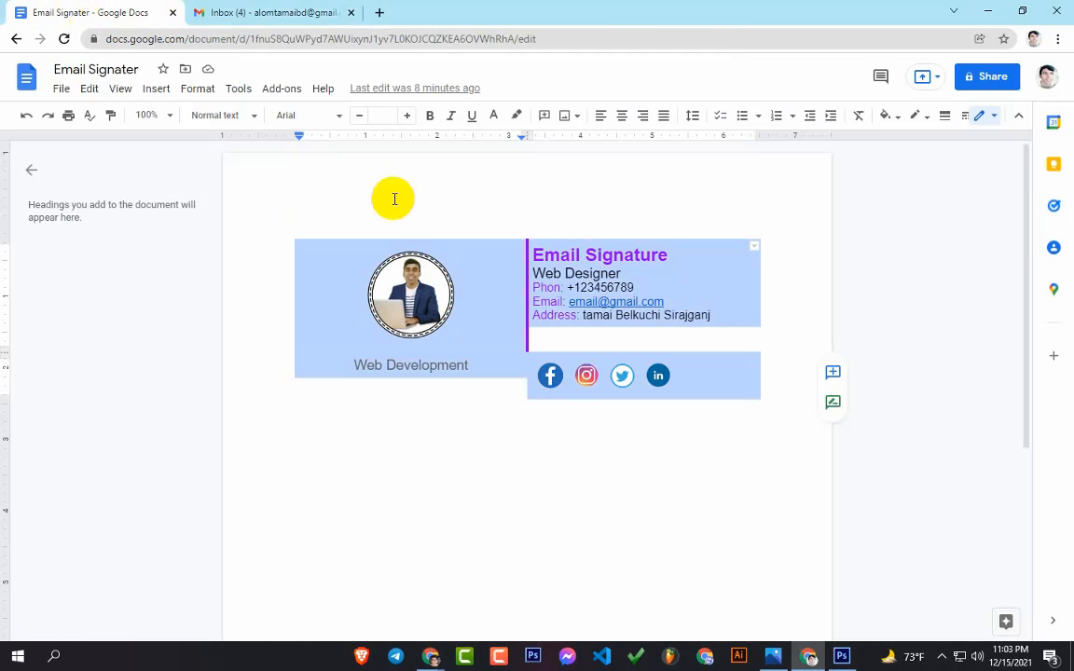
left_click(432, 657)
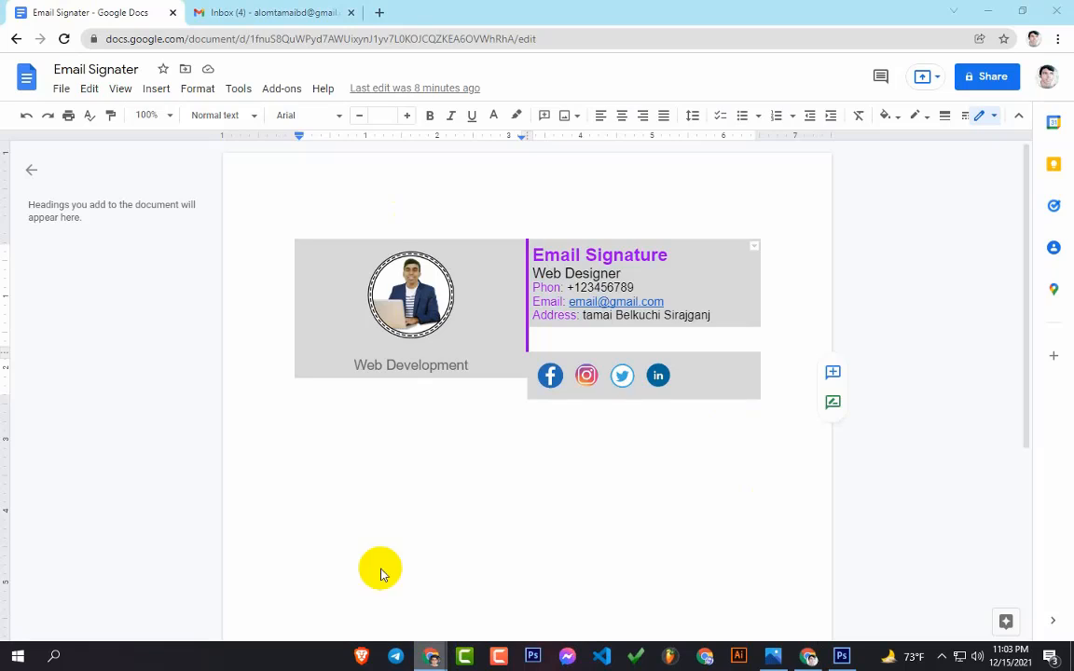
left_click(380, 574)
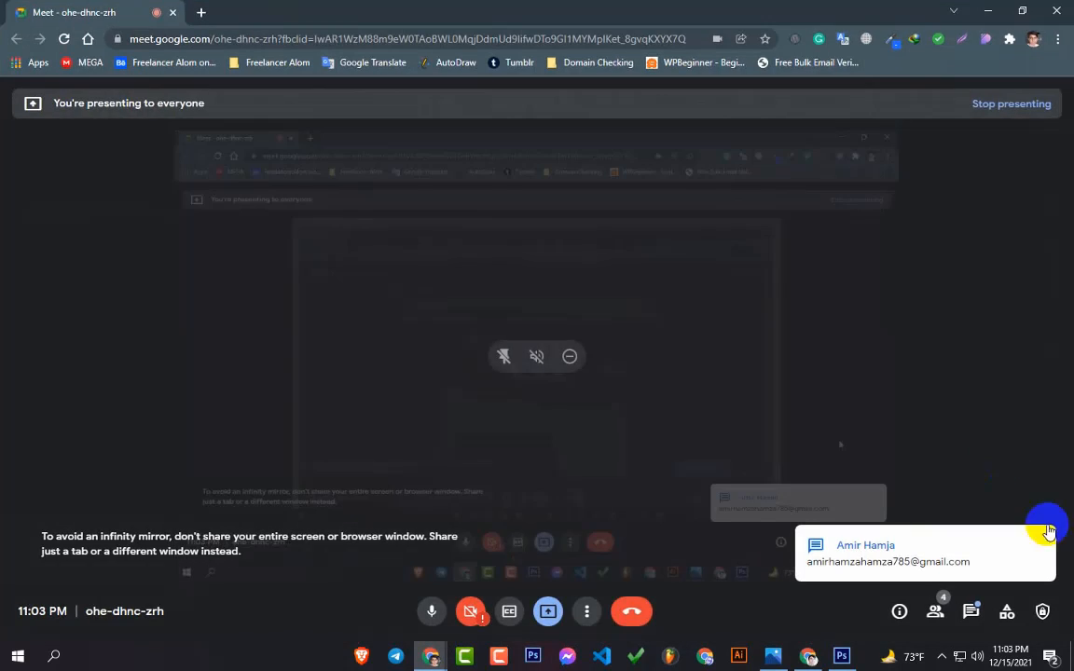
left_click(969, 611)
Copy the participant's e-mail address from the chat, then minimize Meet
left_click_drag(811, 327, 962, 330)
right_click(960, 334)
left_click(957, 338)
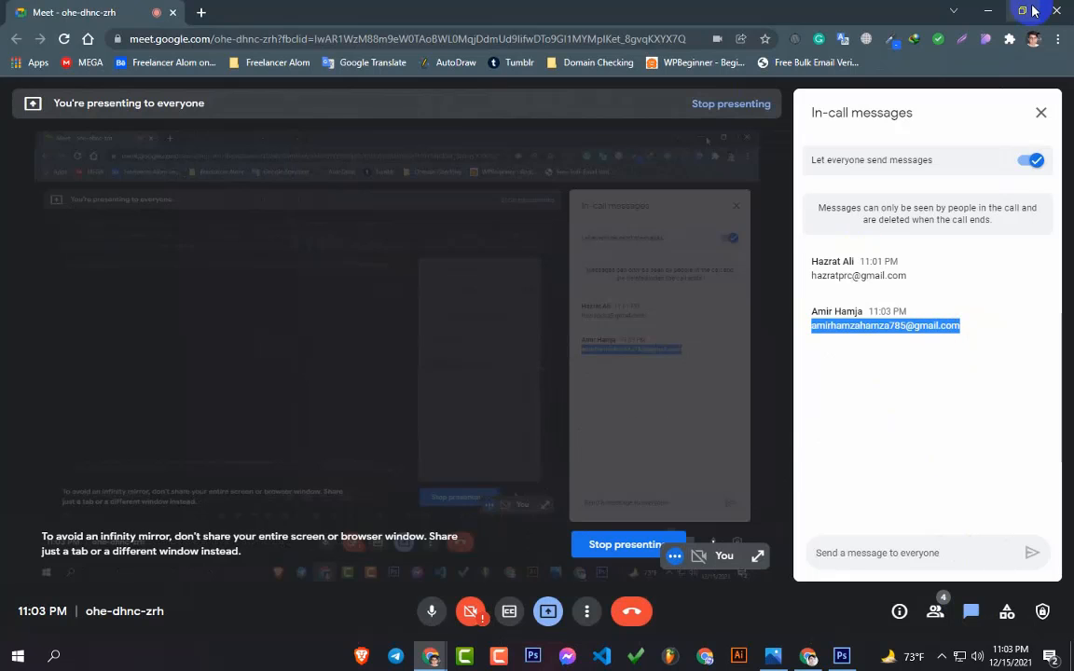
left_click(987, 11)
Send a new signed message titled 'web development' to the pasted participant address
left_click(265, 12)
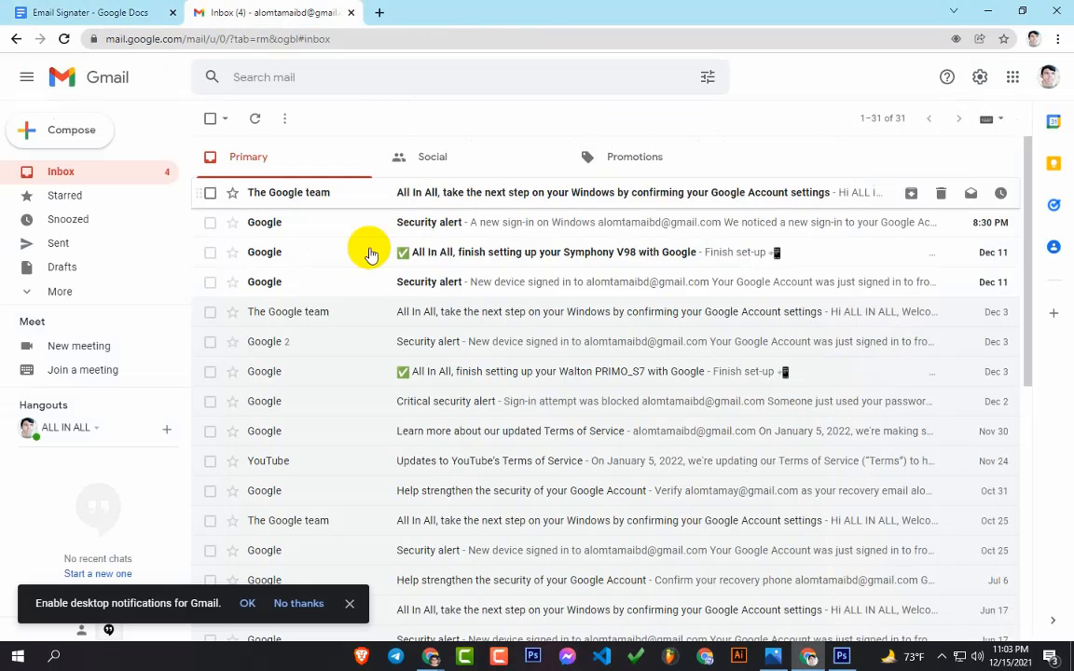
left_click(67, 127)
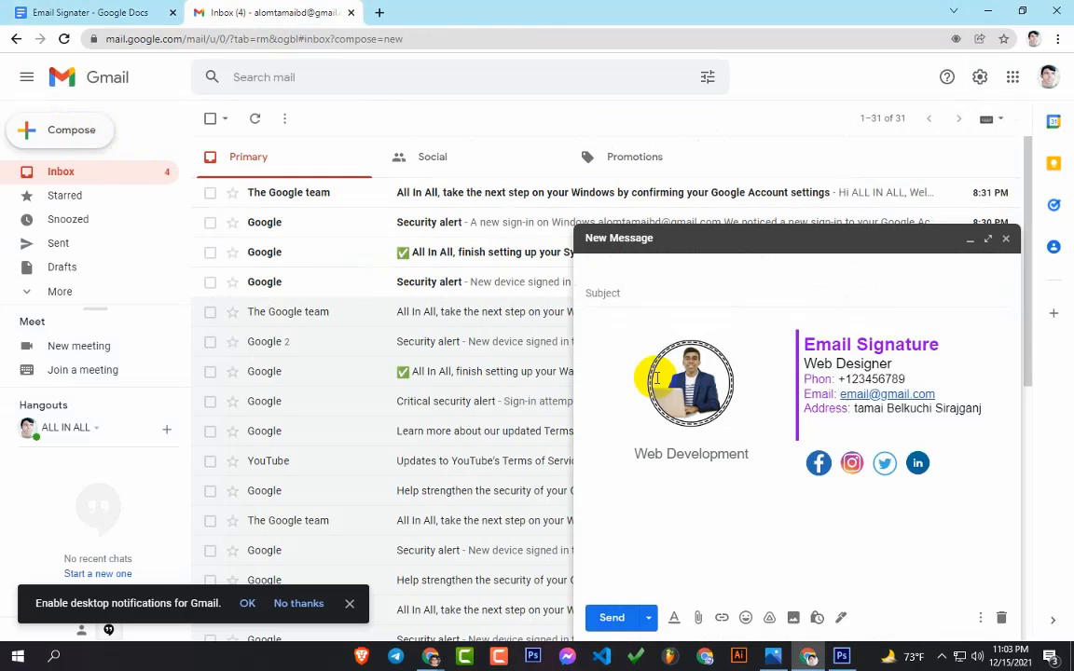
right_click(601, 269)
left_click(642, 371)
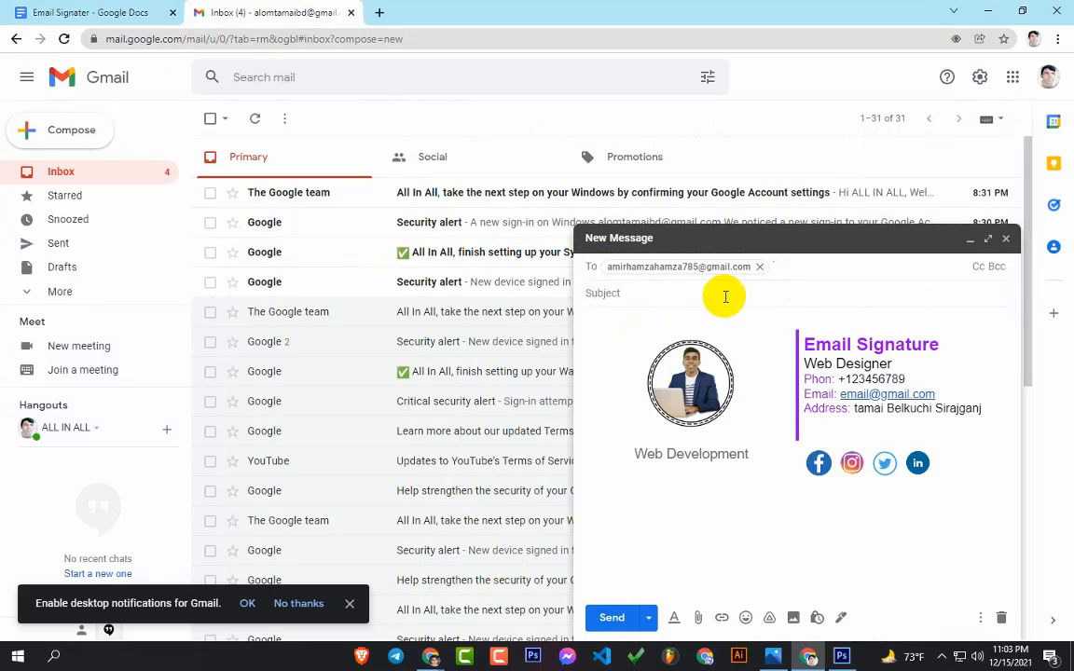
left_click(656, 298)
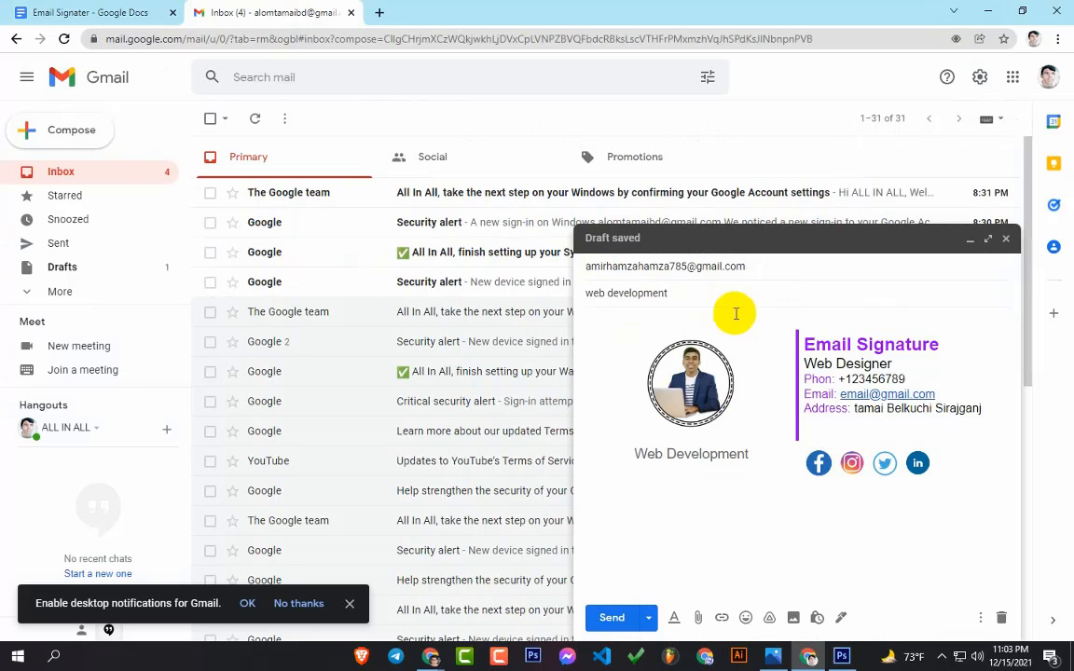
left_click(631, 322)
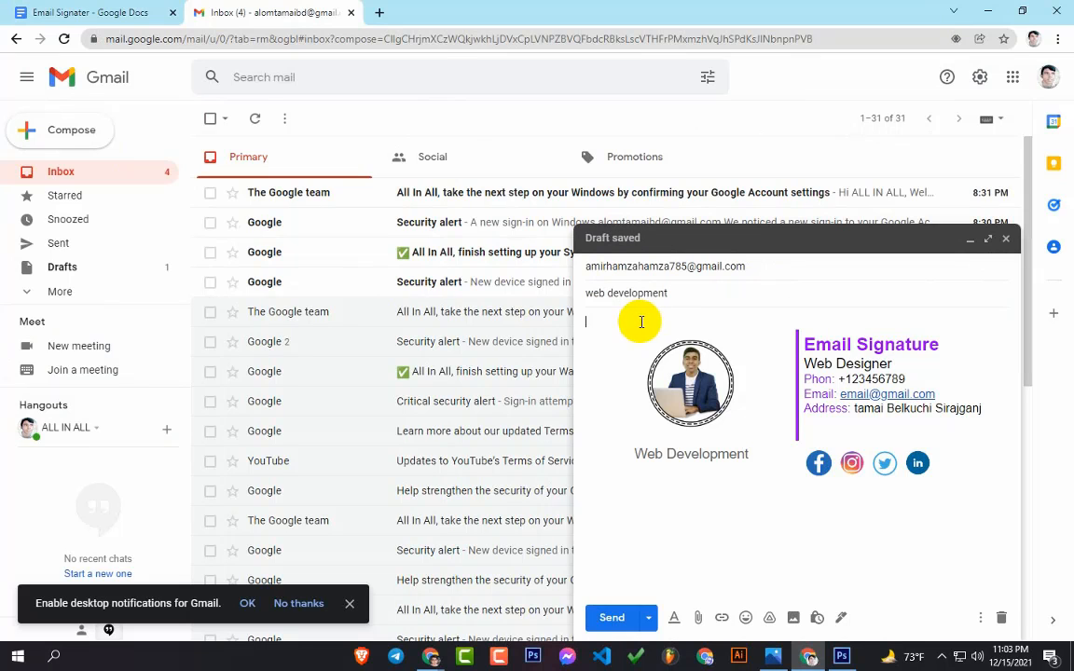
key("Return")
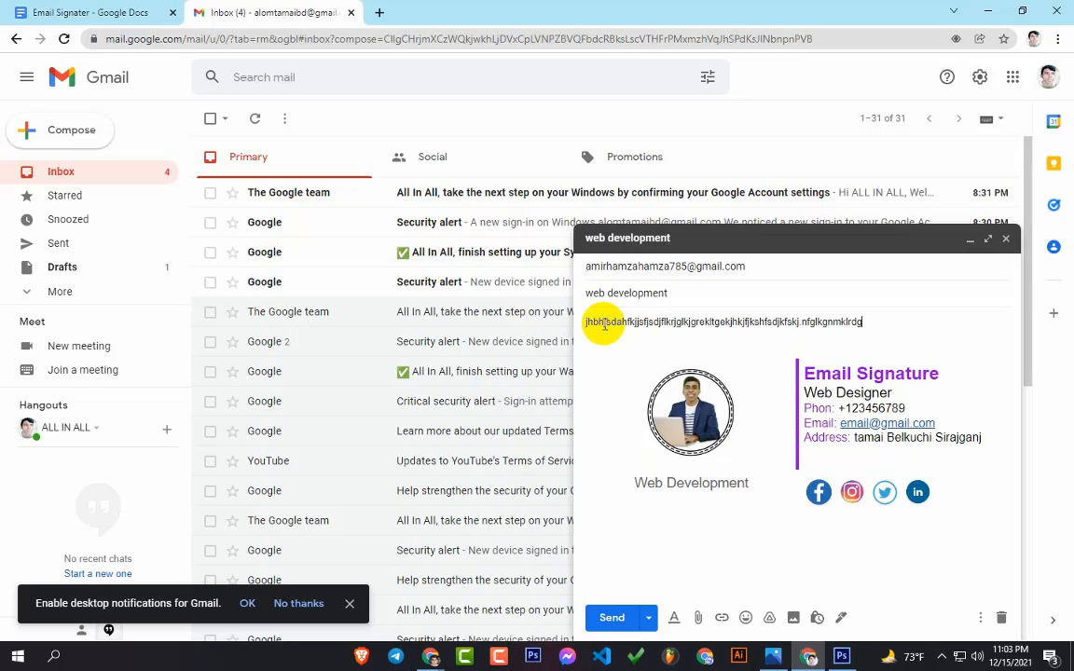
left_click(612, 617)
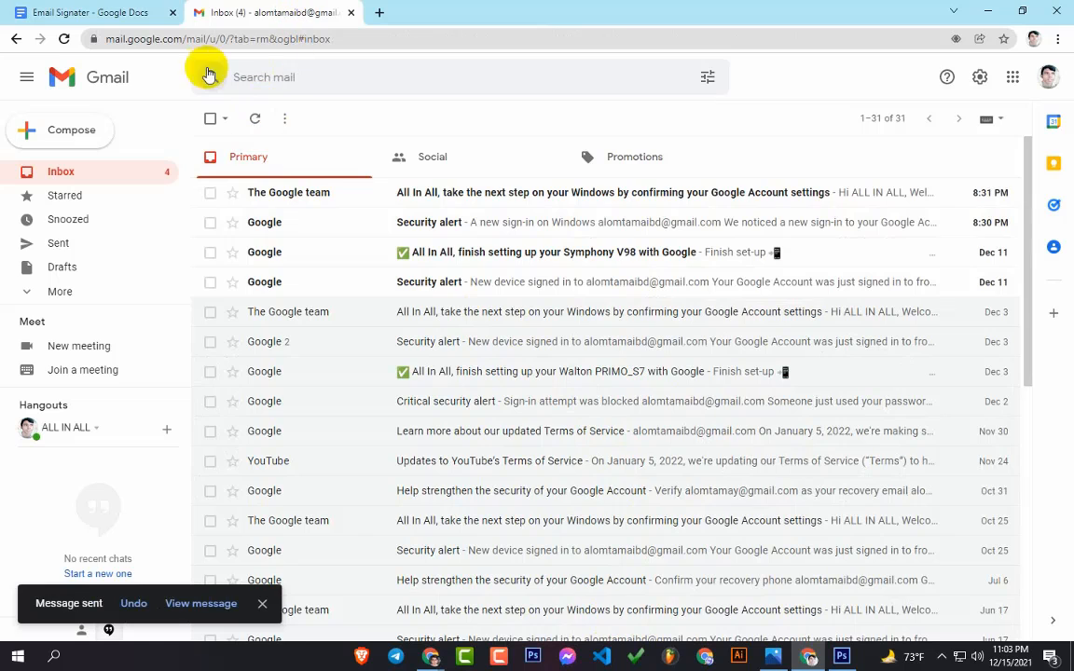
Save and close the extra empty draft, then bring the Meet call window back
left_click(71, 132)
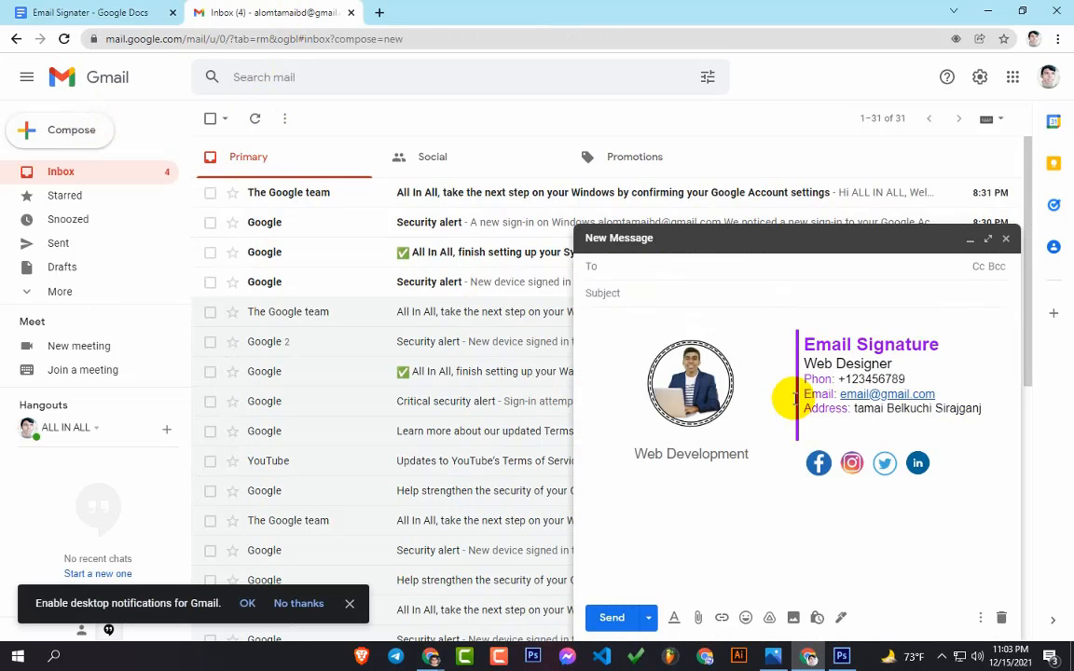
left_click(1006, 241)
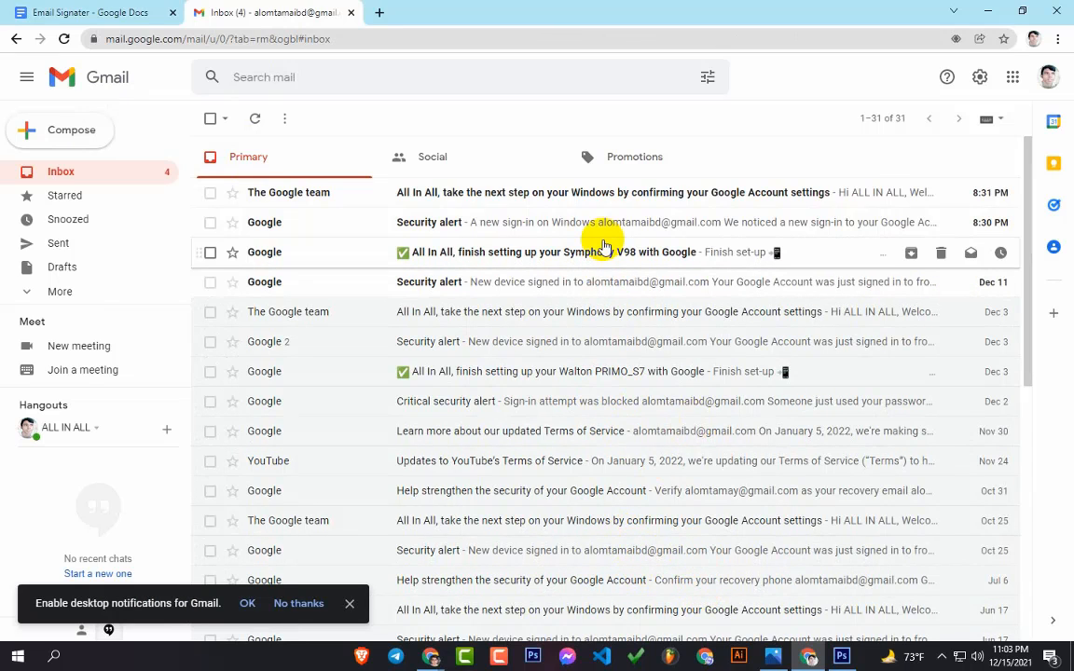
left_click(983, 19)
left_click(348, 589)
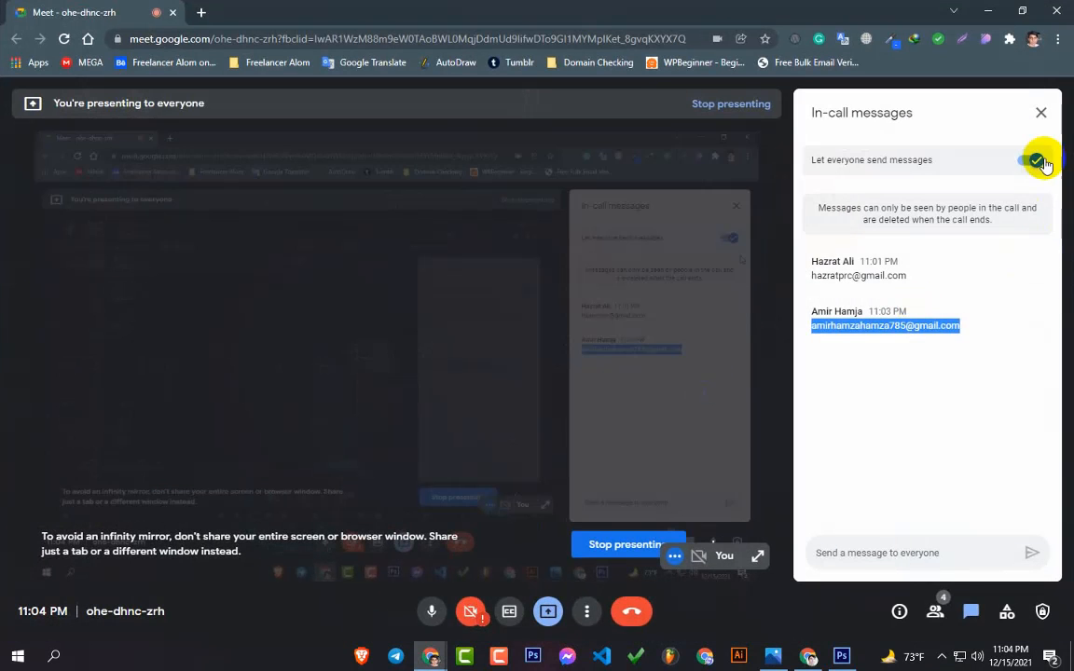
Close Meet's chat, open a new tab, check the People list, then return to Gmail
left_click(1040, 115)
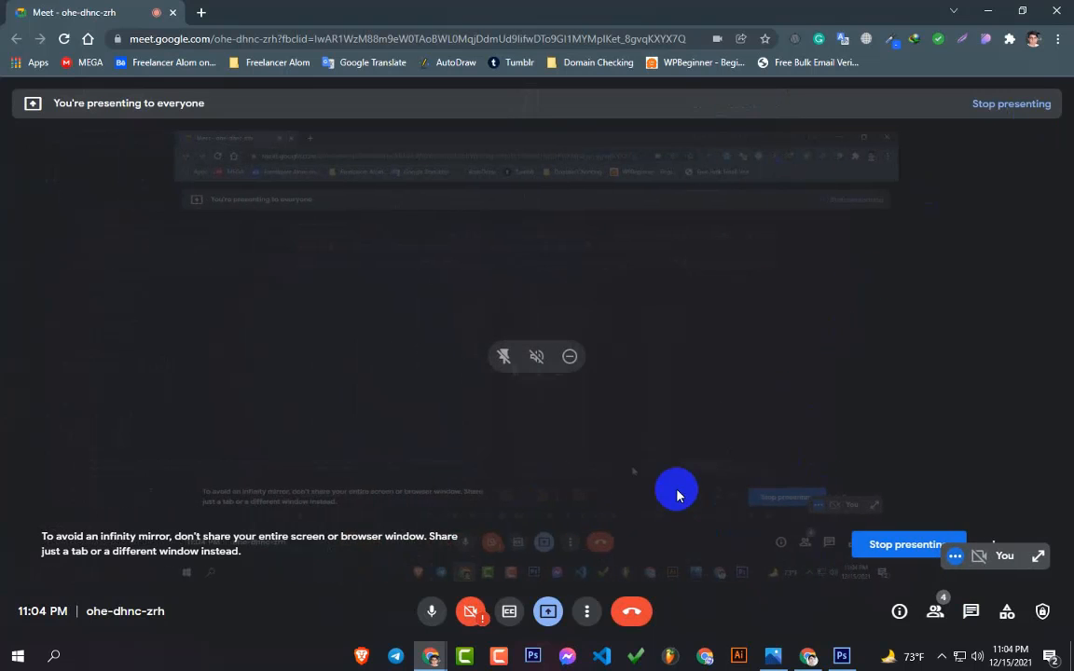
key("ctrl+t")
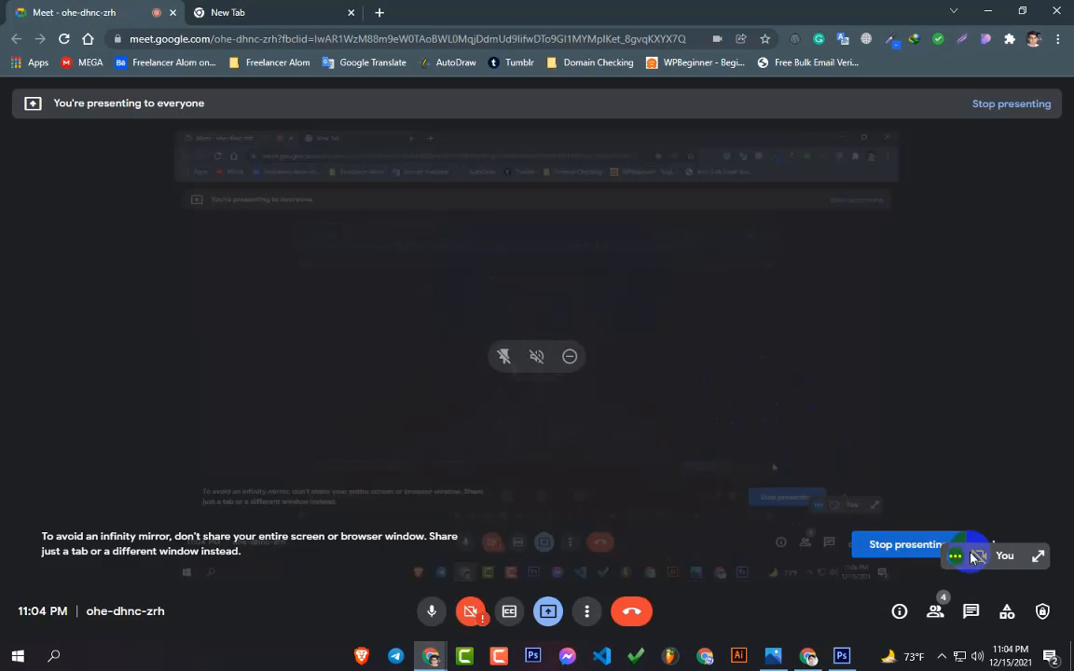
left_click(935, 611)
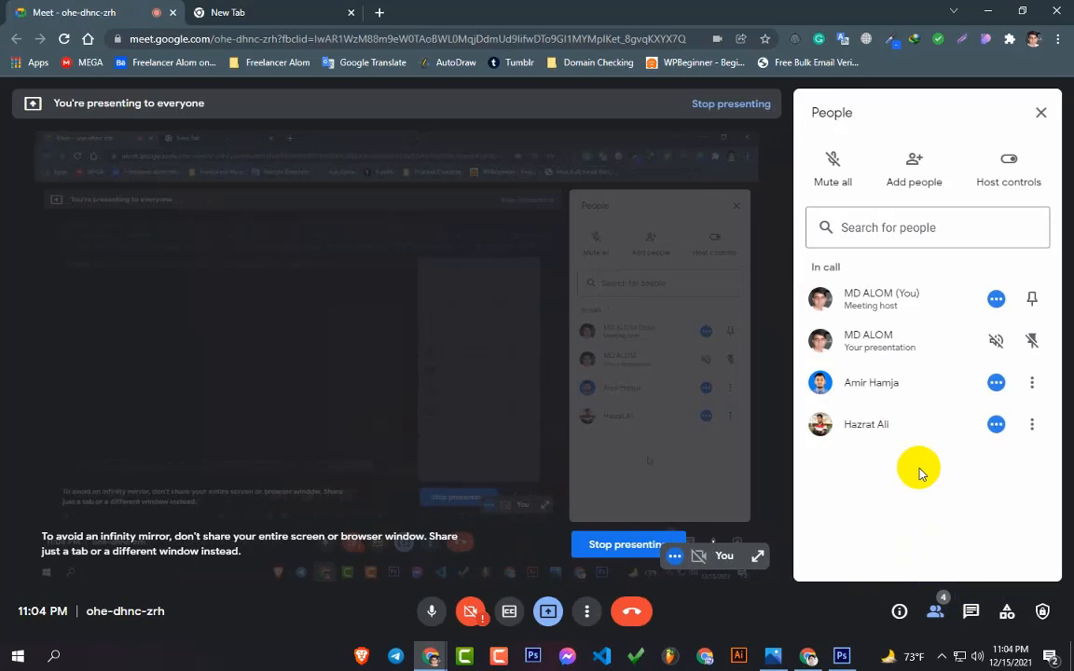
left_click(1033, 124)
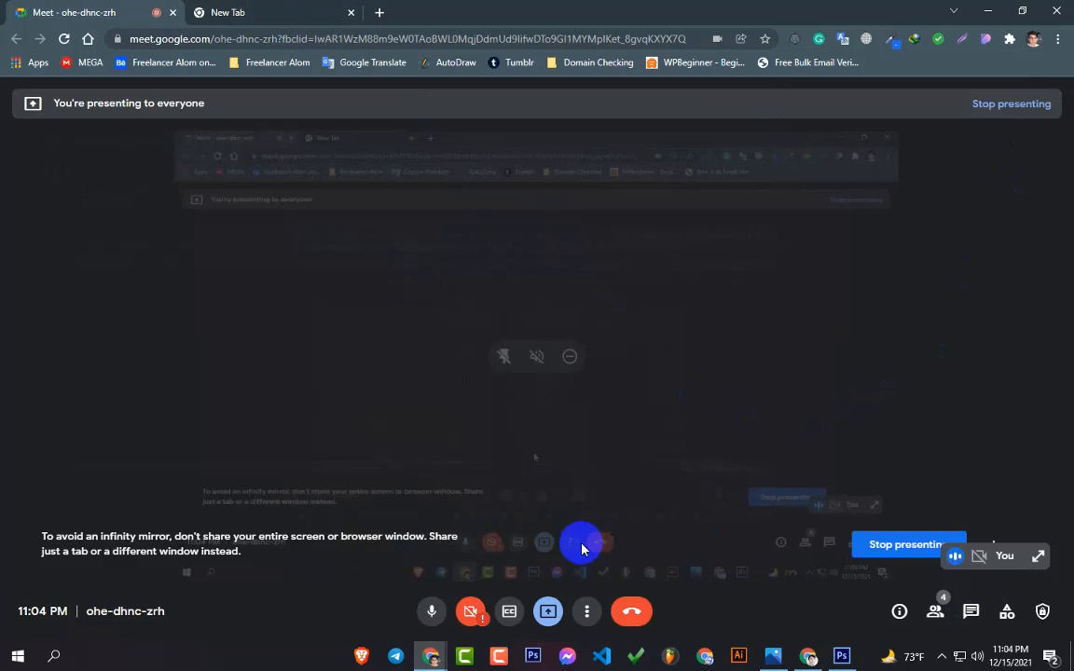
mouse_move(812, 658)
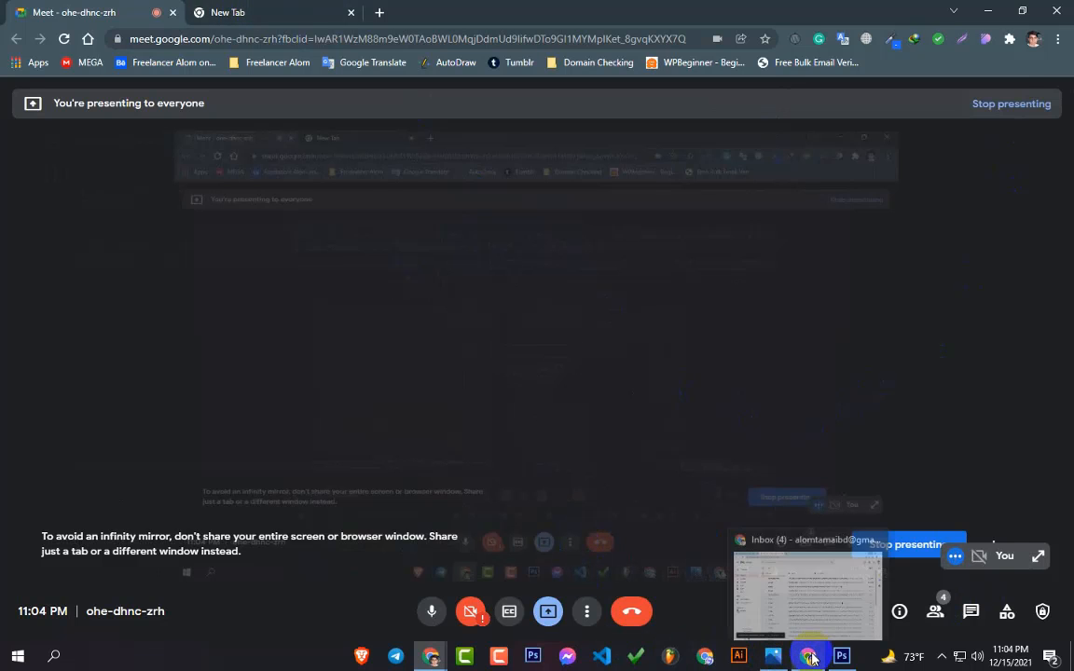
left_click(741, 606)
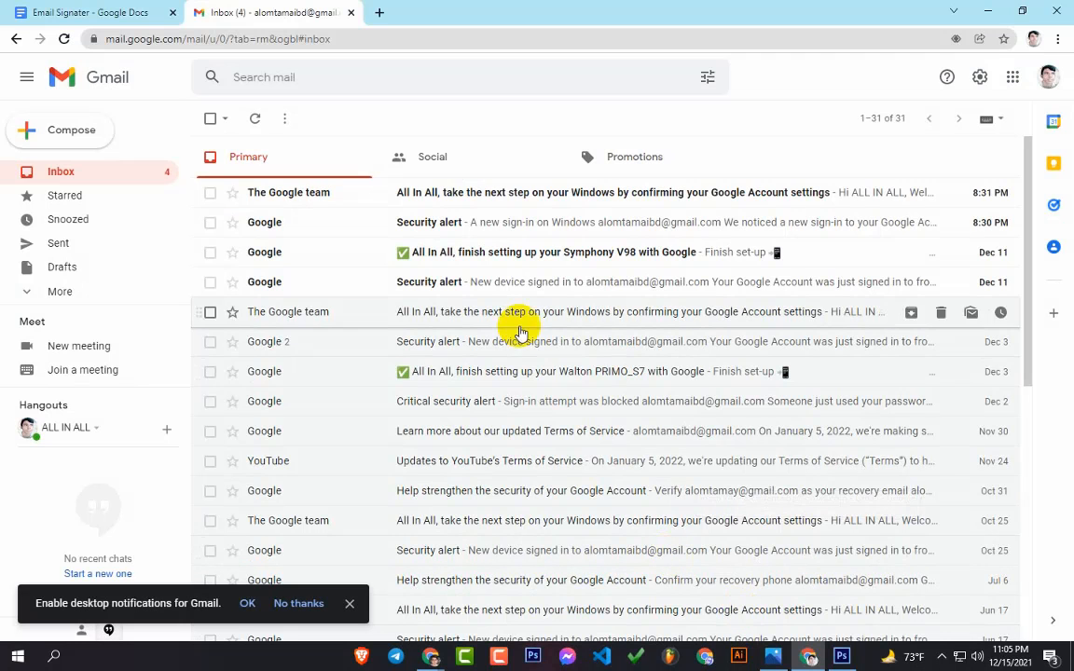
Briefly view the Email Signater document beside its social icons, then restore the Meet call
left_click(156, 16)
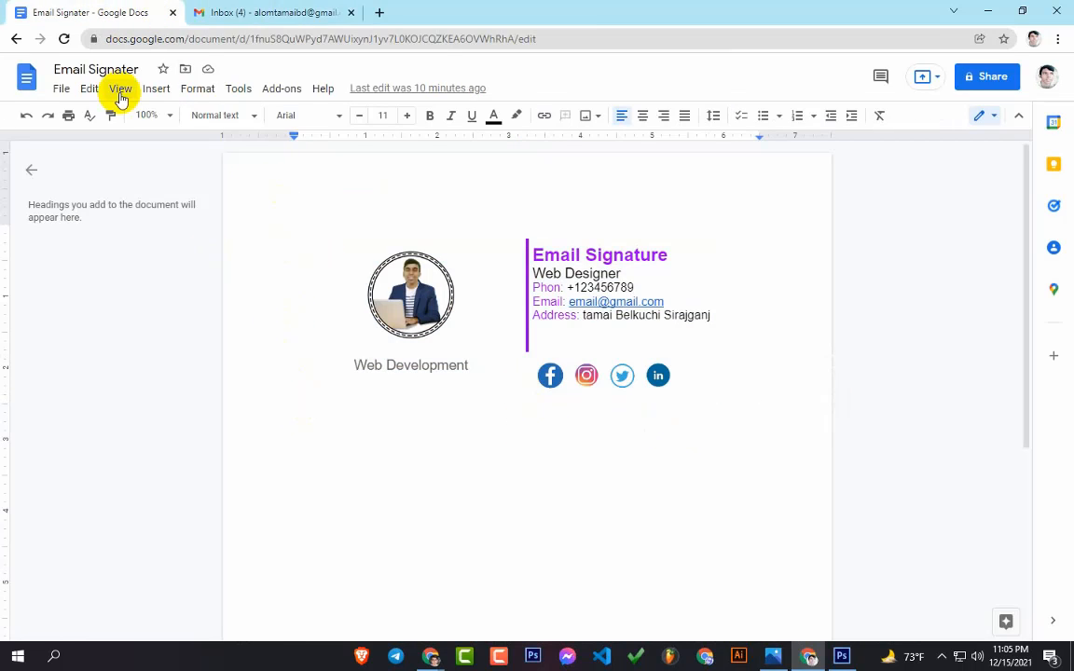
left_click(986, 12)
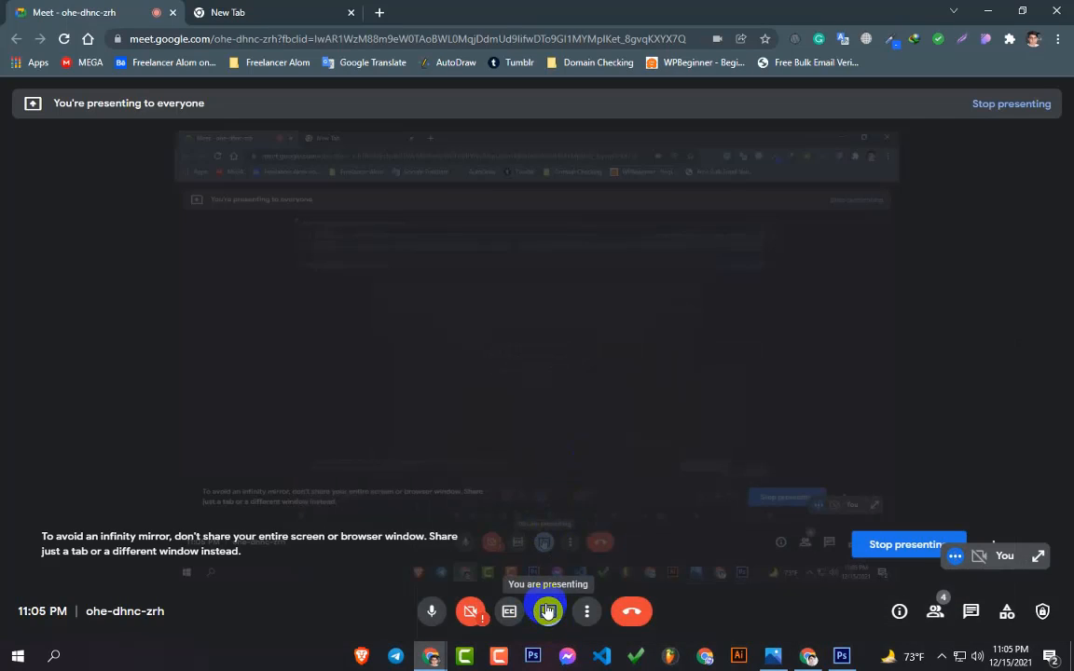
left_click(984, 11)
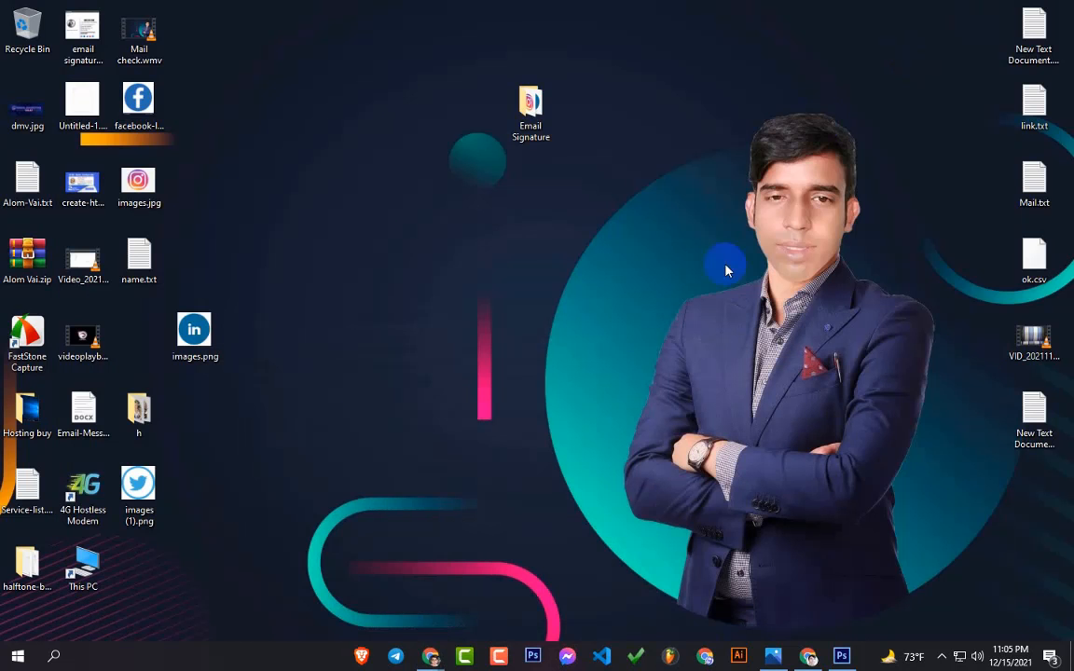
left_click(811, 660)
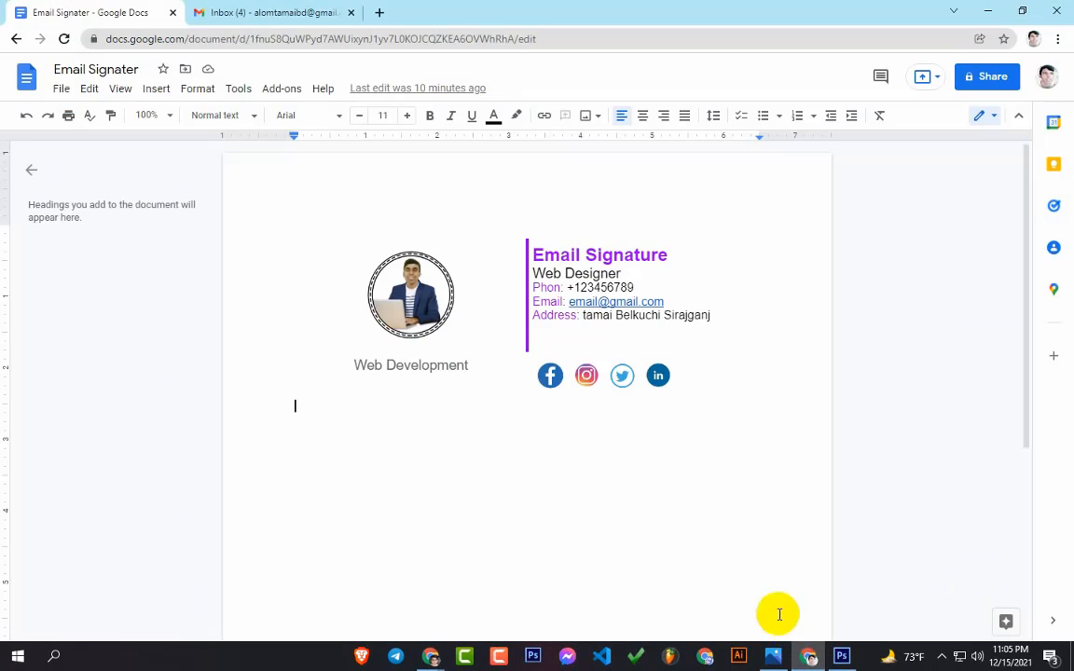
left_click(691, 377)
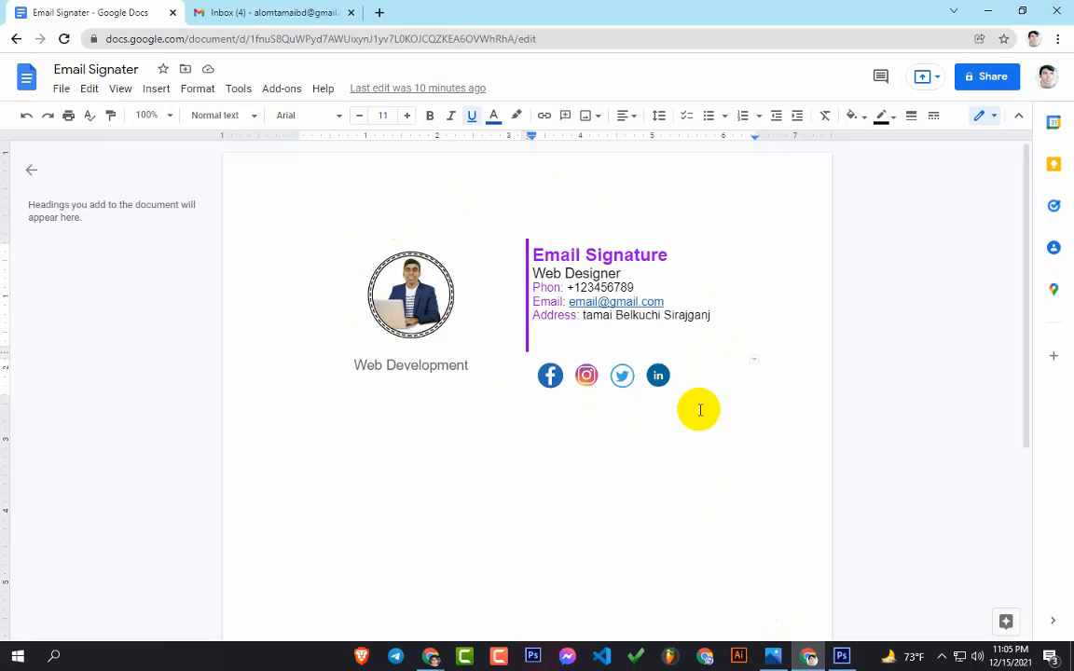
left_click(987, 11)
mouse_move(430, 655)
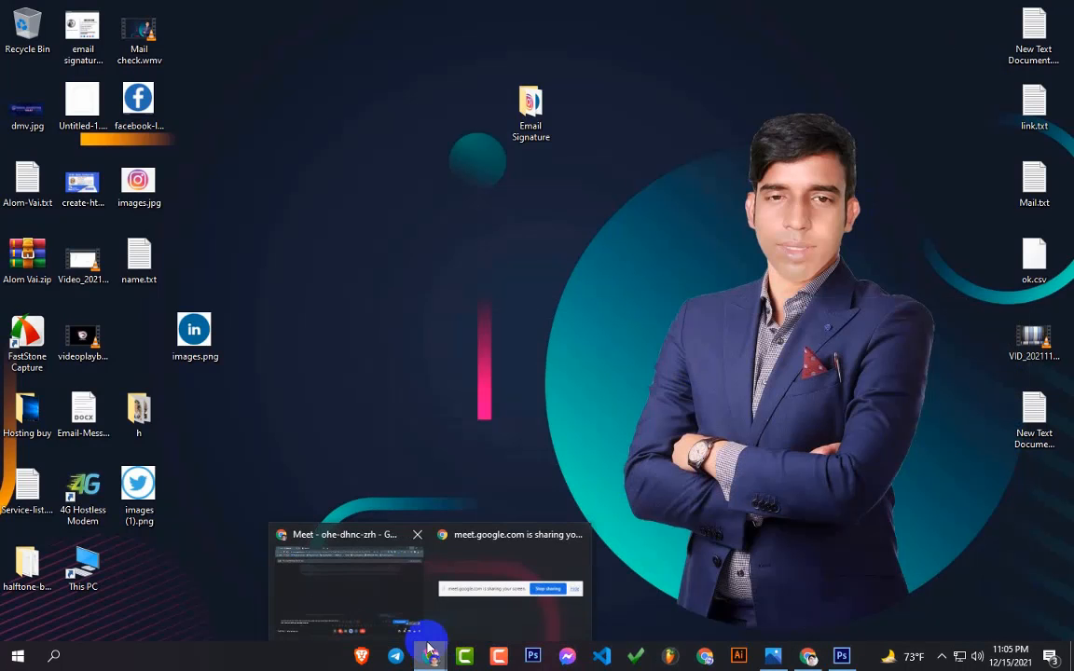
left_click(398, 601)
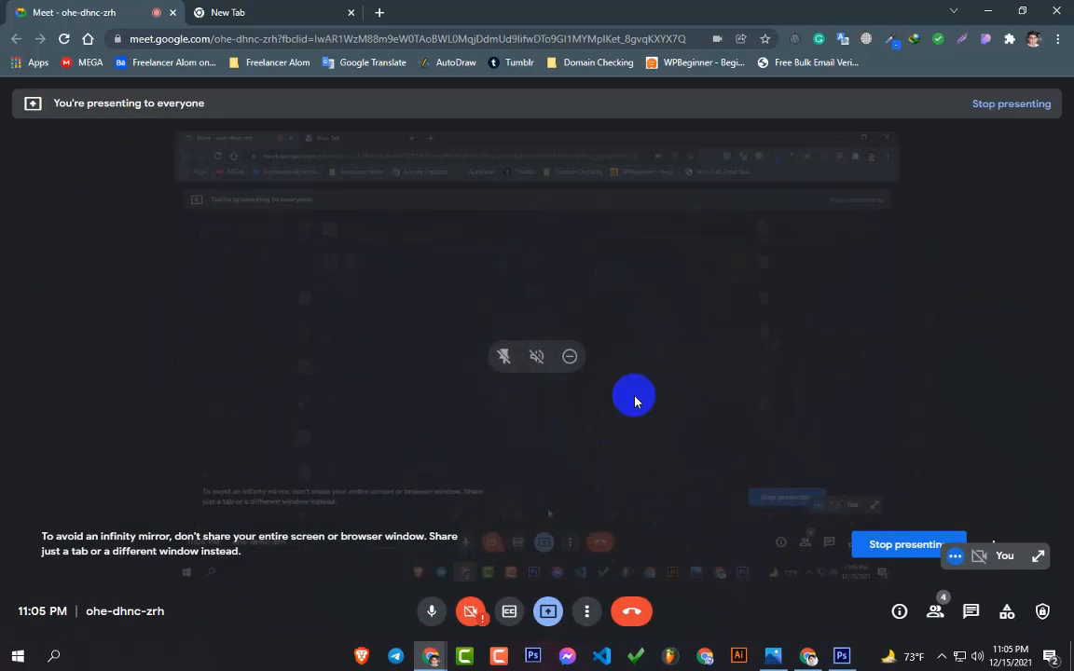
Show Chrome's New Tab page after briefly checking the Email Signater document's Address line
left_click(225, 13)
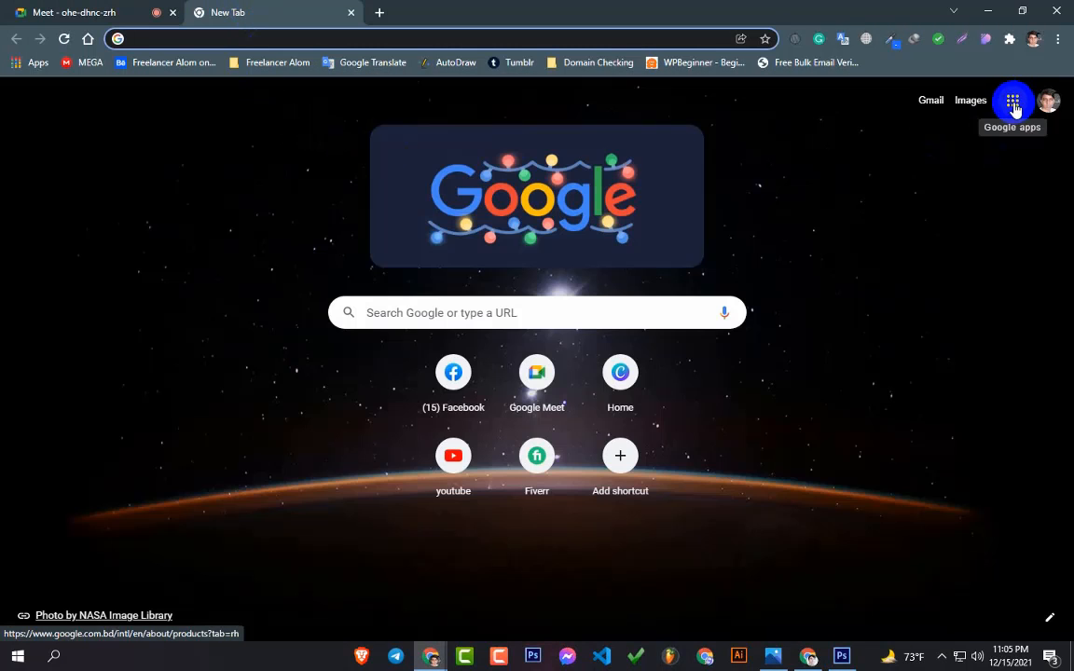
left_click(552, 485)
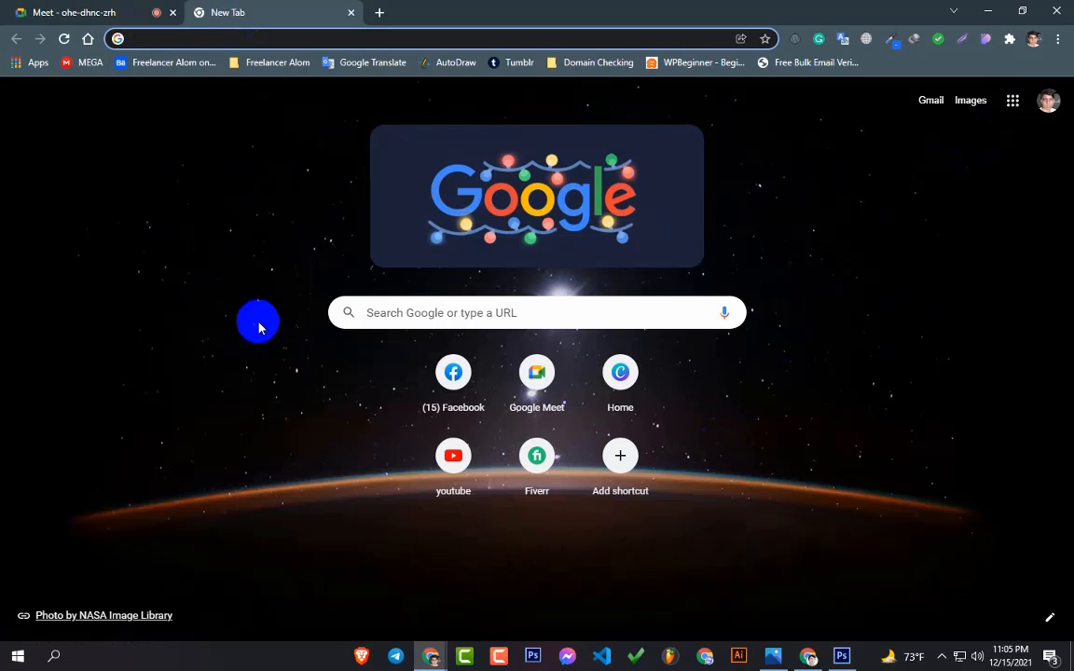
left_click(807, 655)
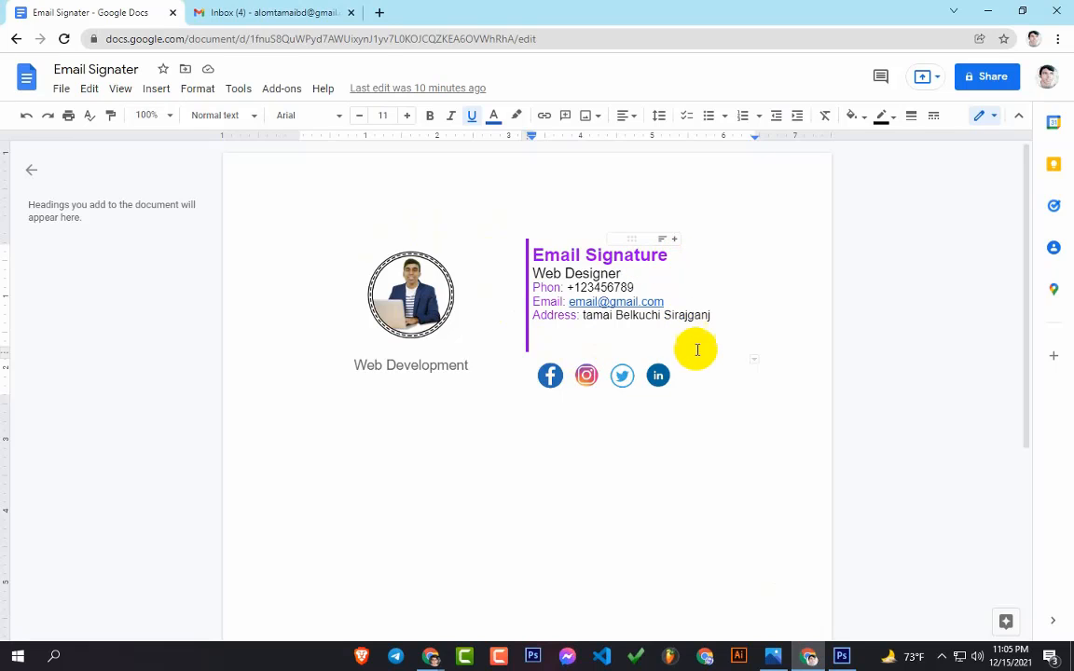
left_click(860, 343)
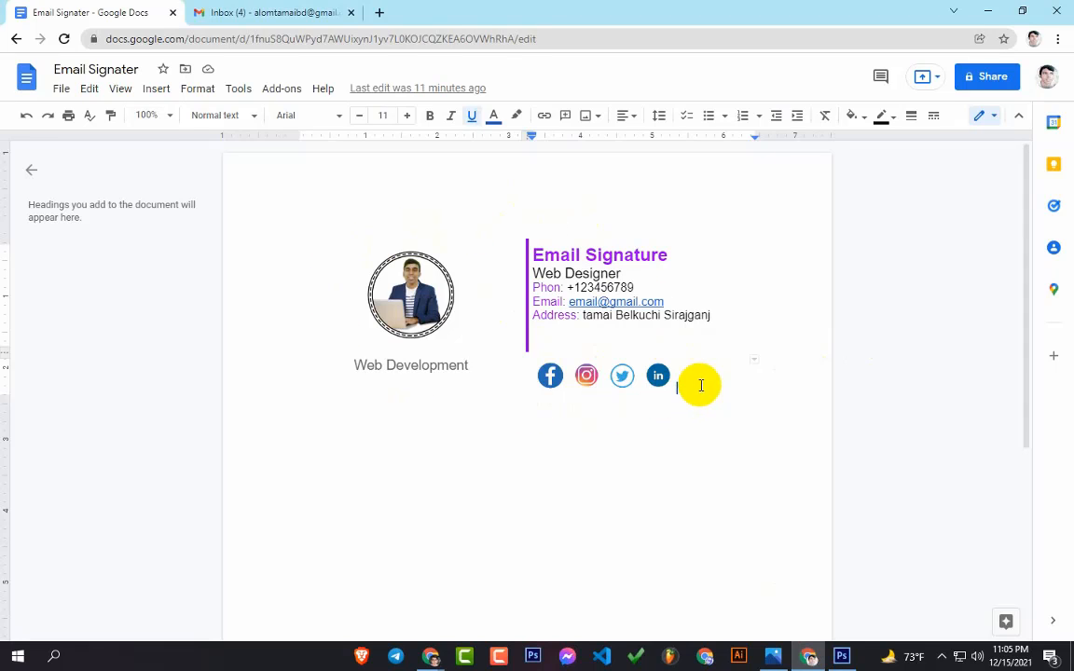
left_click(989, 17)
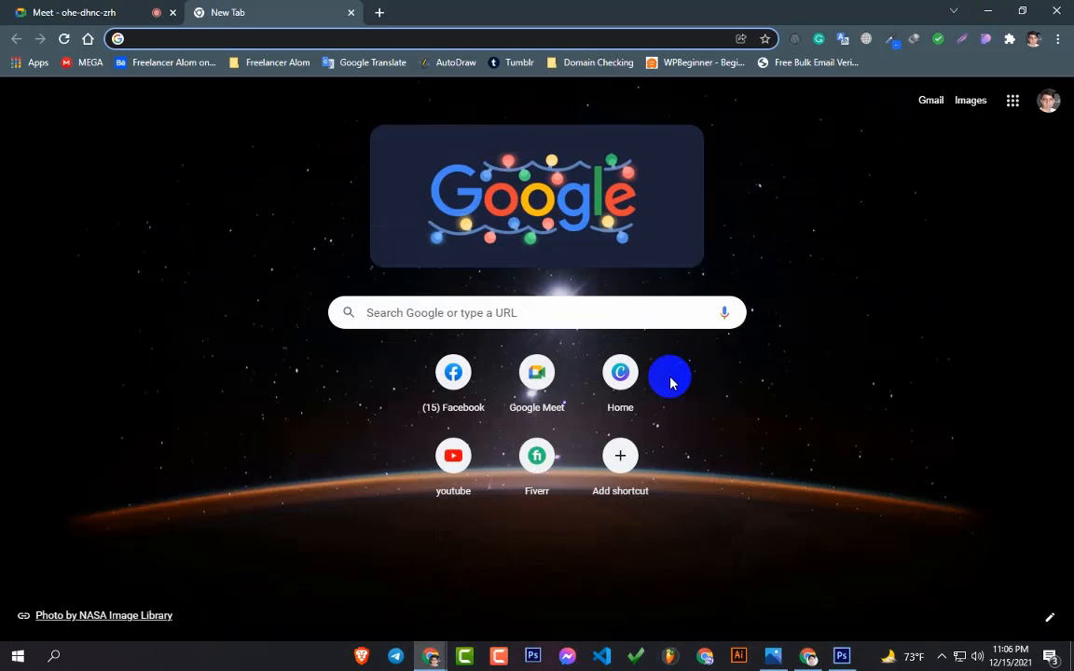
left_click(267, 39)
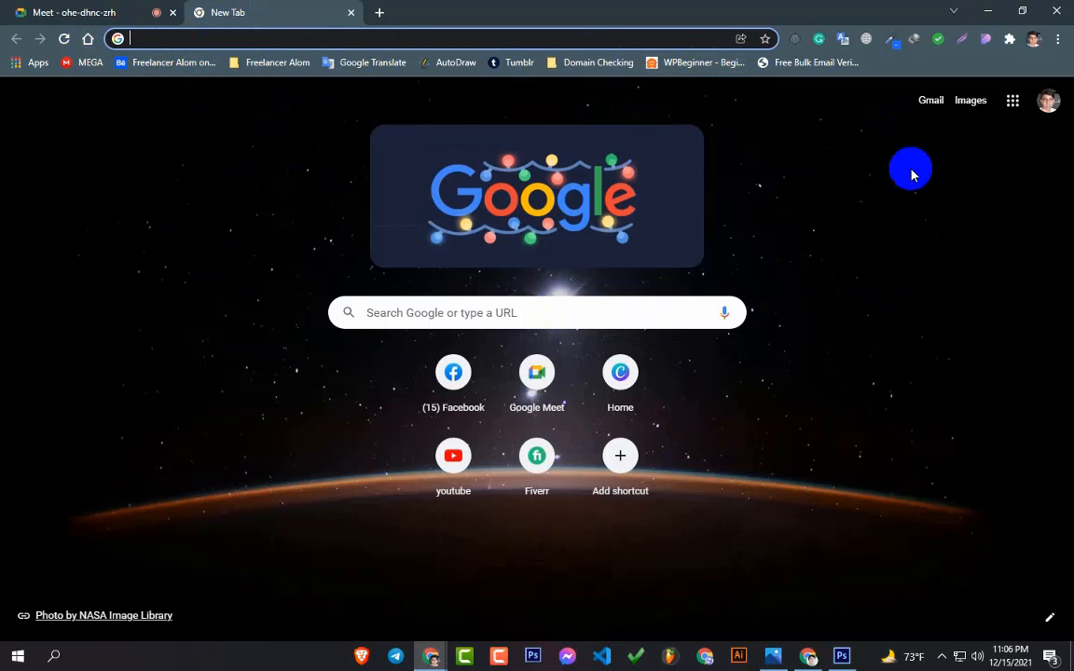
Open Blogger from the Google apps launcher to reach the Tech Free IT Posts dashboard
left_click(1011, 105)
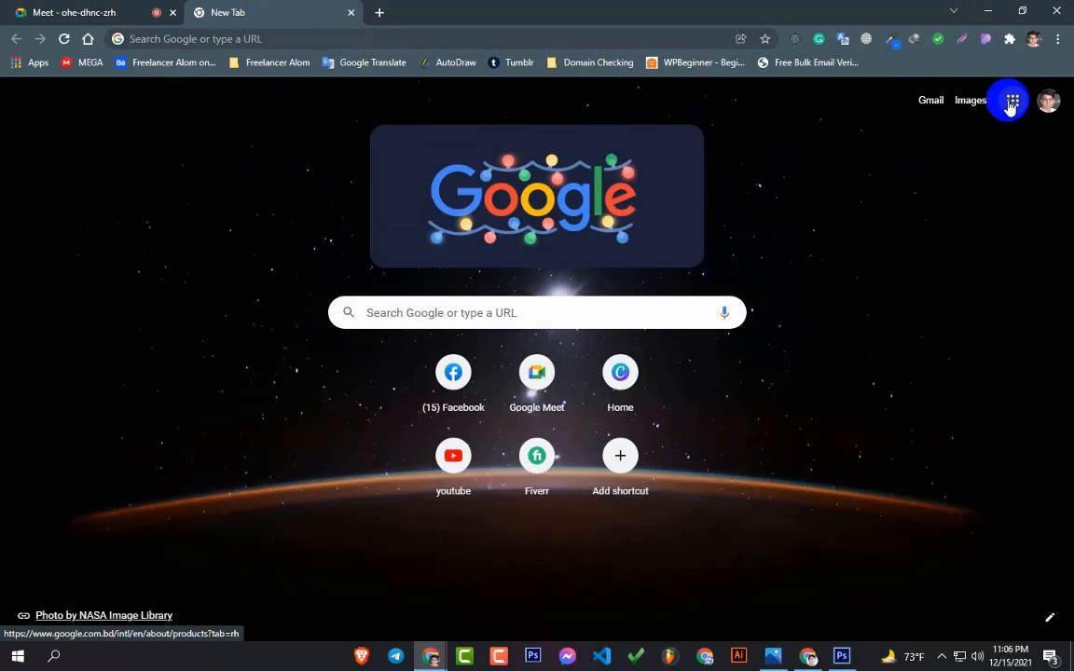
scroll(972, 223, "down", 5)
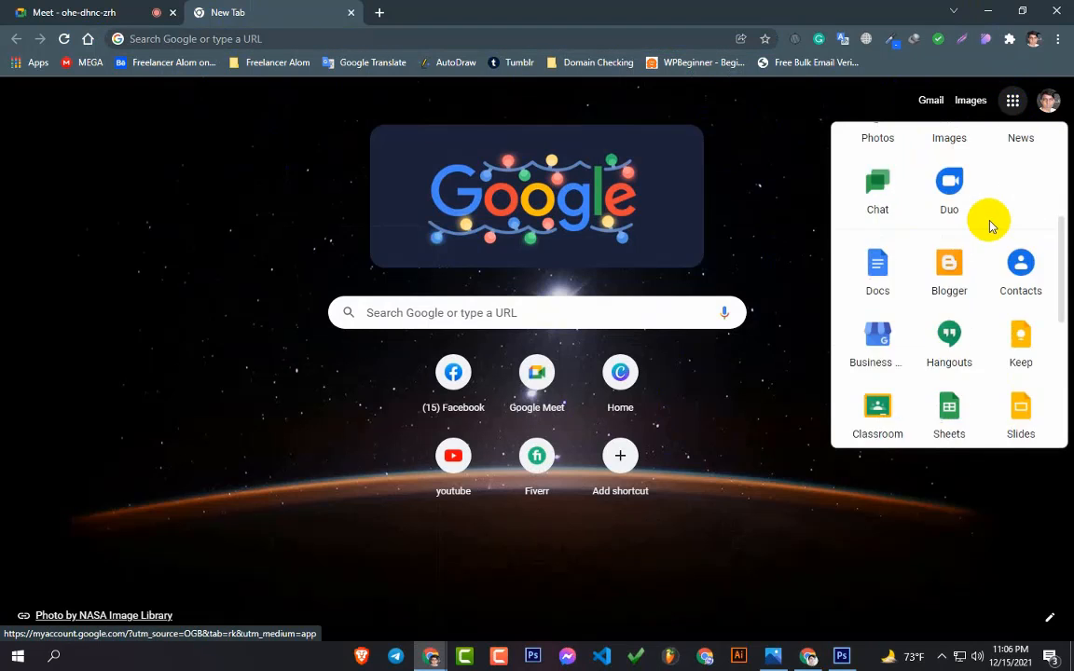
scroll(968, 302, "down", 4)
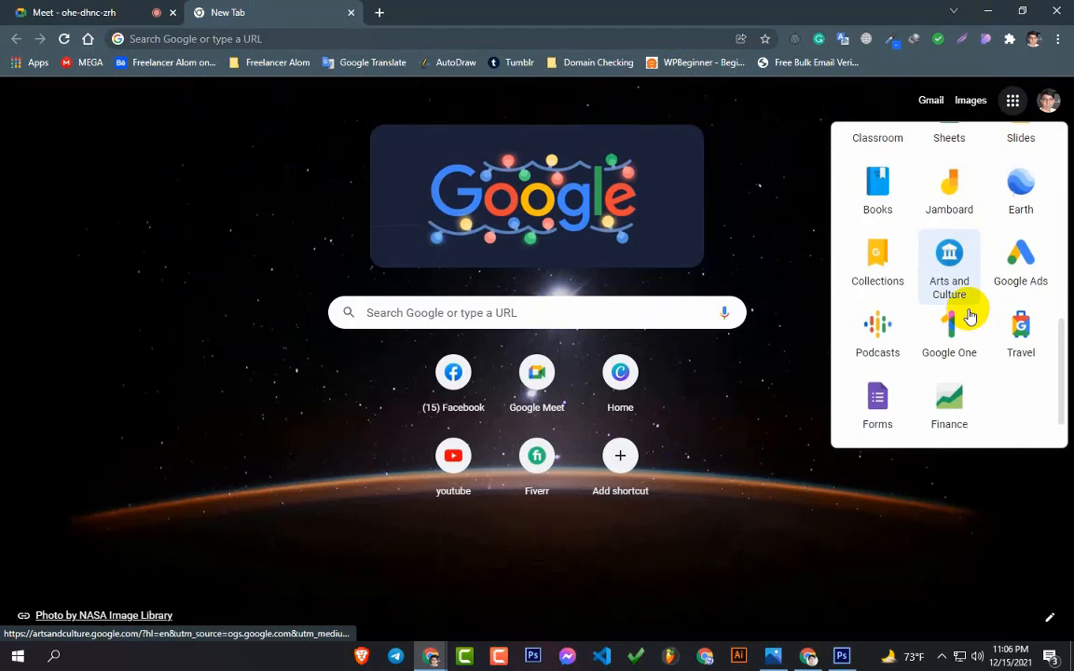
scroll(965, 314, "up", 4)
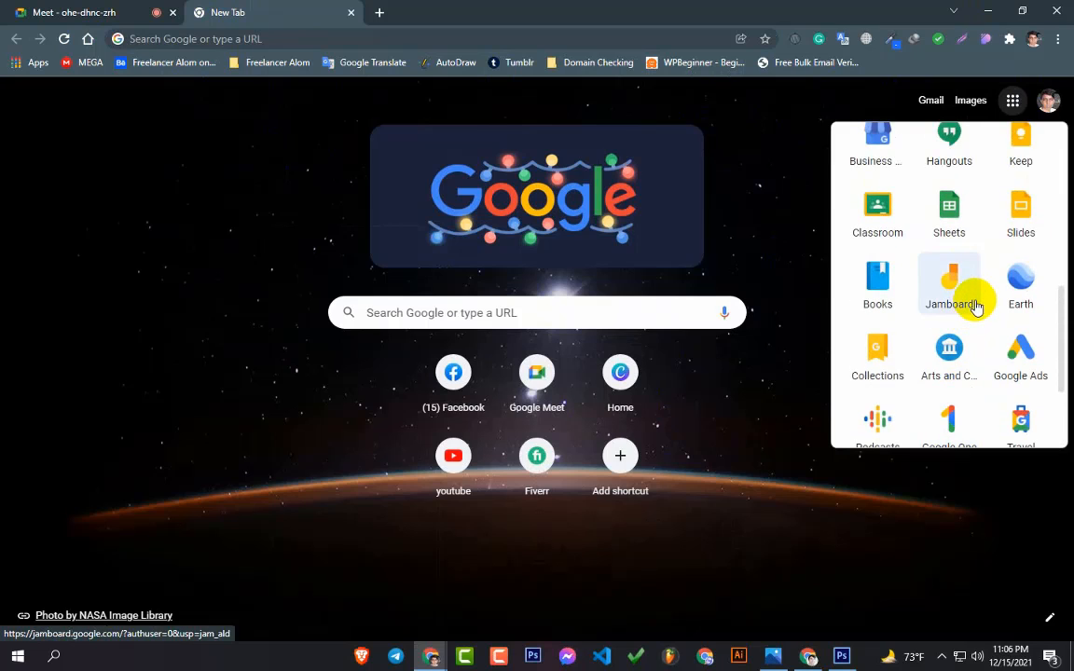
scroll(970, 299, "up", 1)
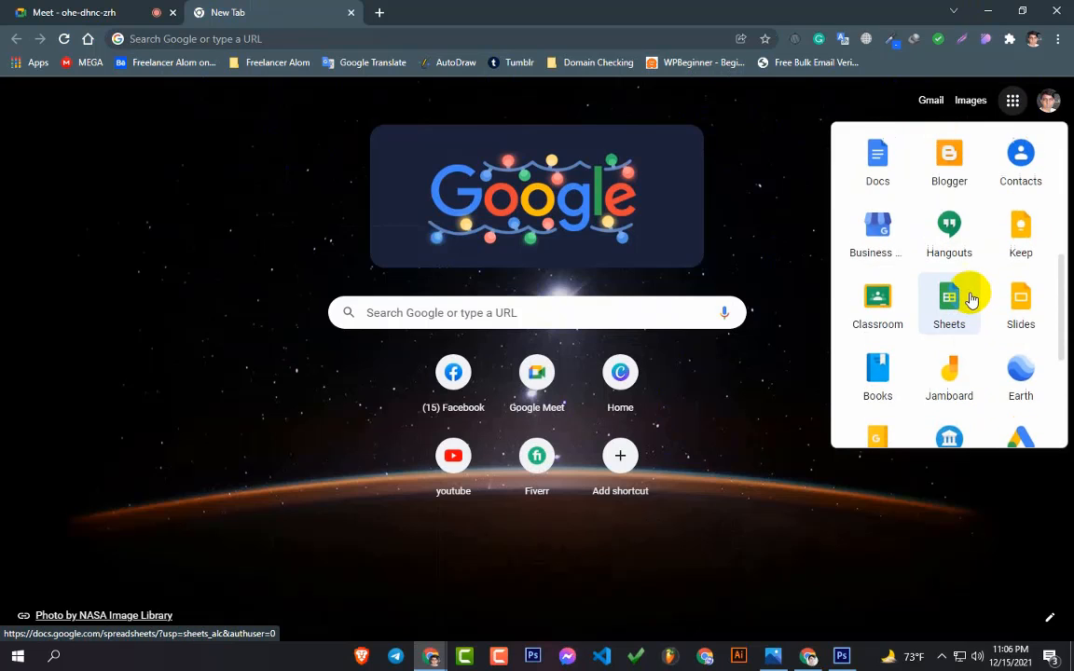
scroll(970, 300, "up", 2)
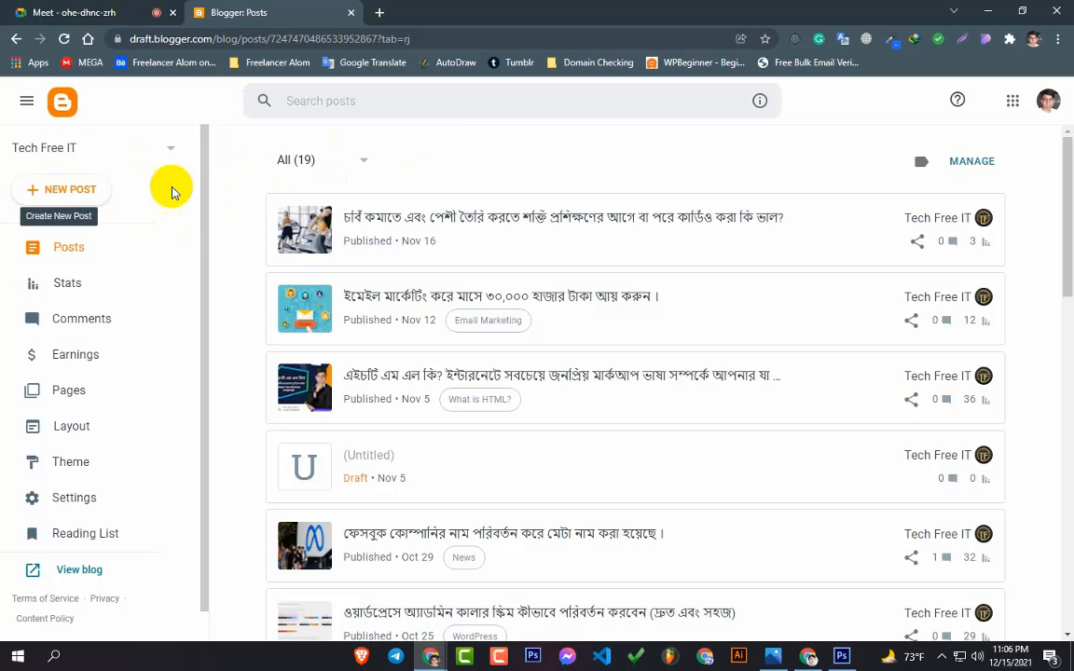
Create a new Blogger post, paste the signature into its body, and switch to HTML view
left_click(61, 195)
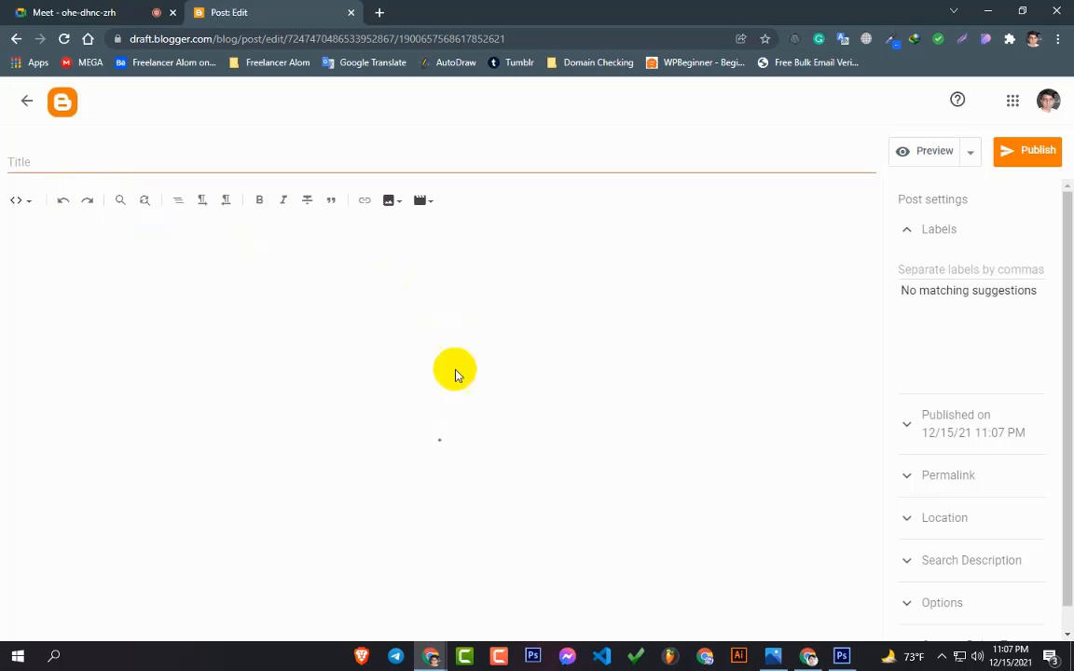
left_click(205, 237)
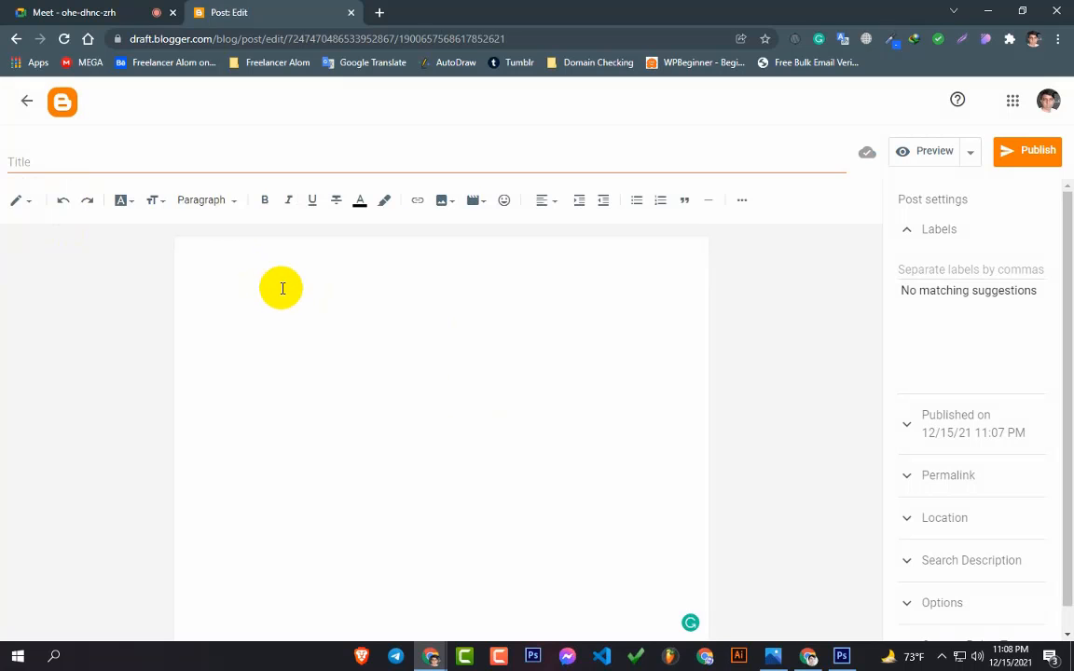
key("ctrl+v")
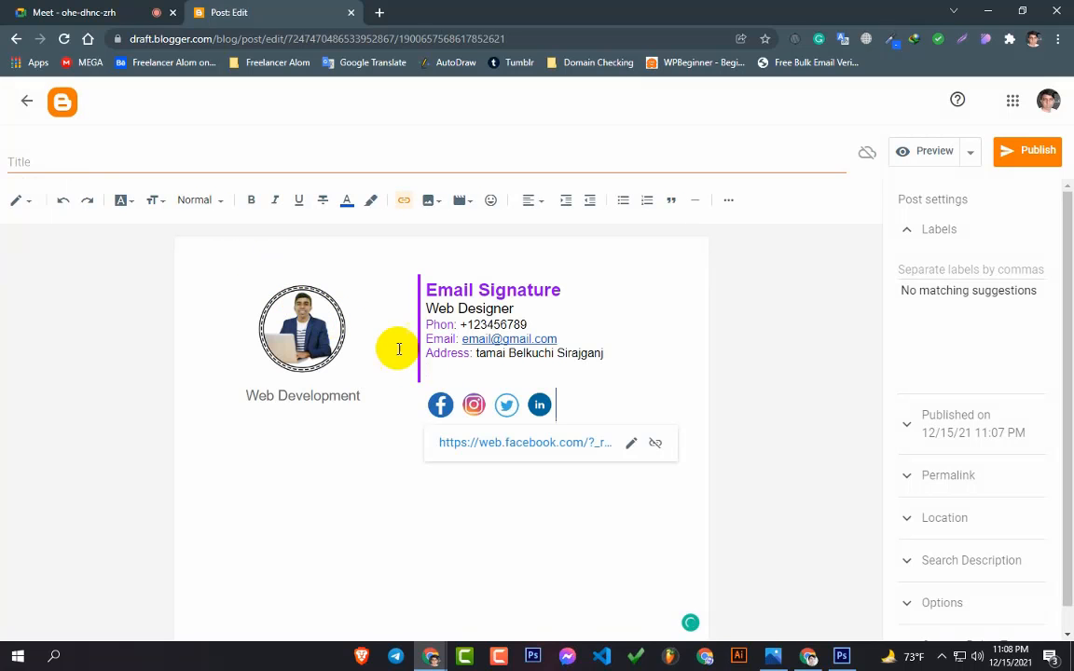
left_click(587, 395)
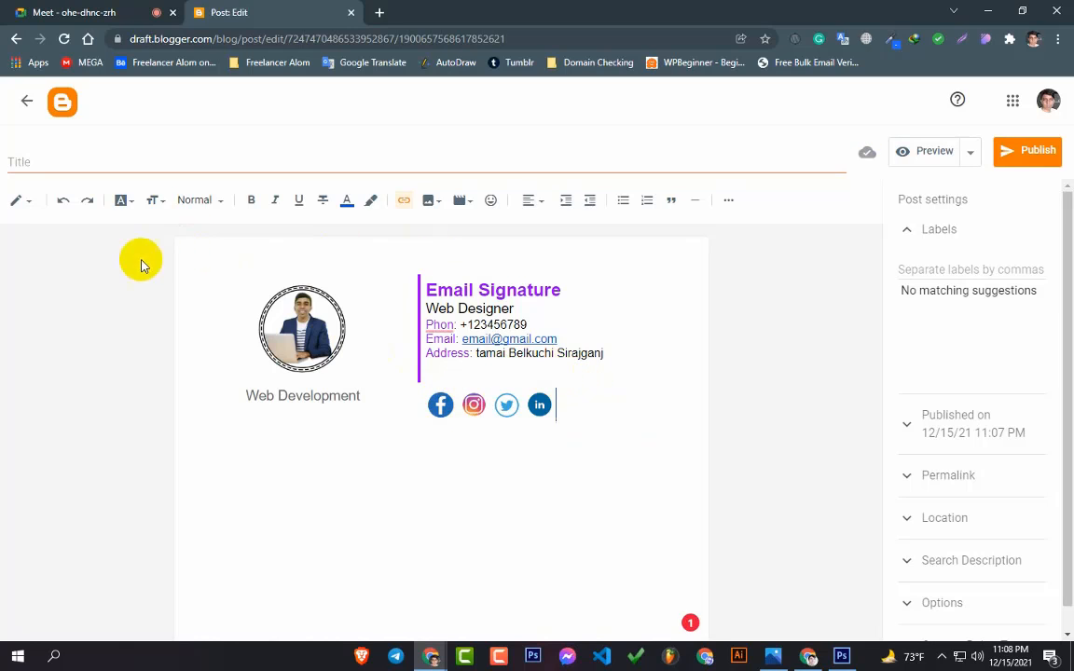
left_click(29, 205)
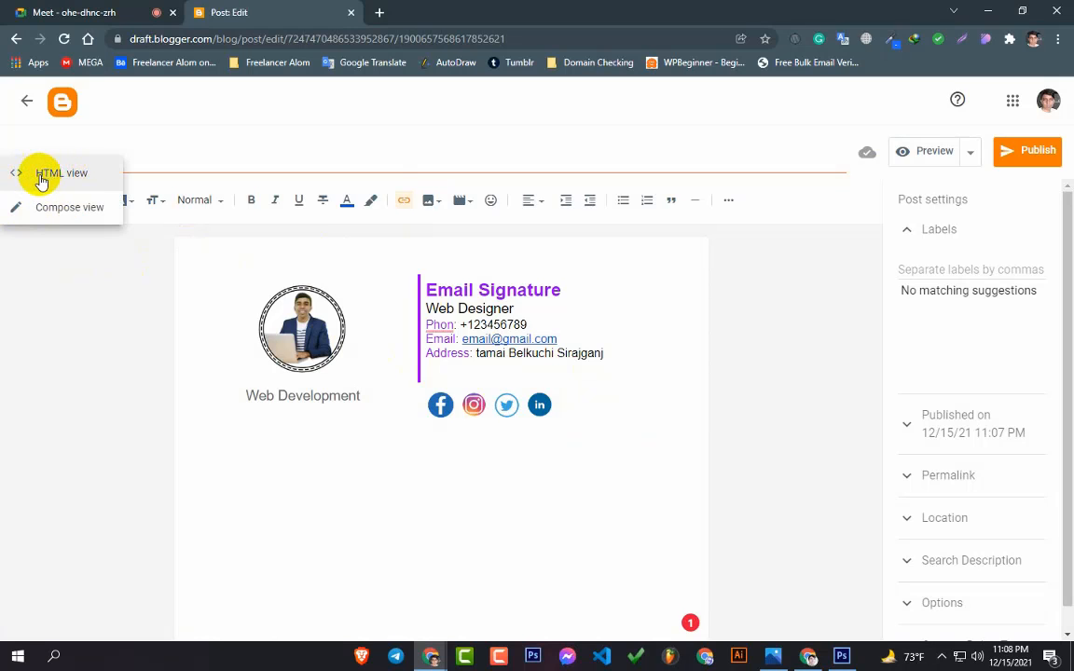
left_click(44, 178)
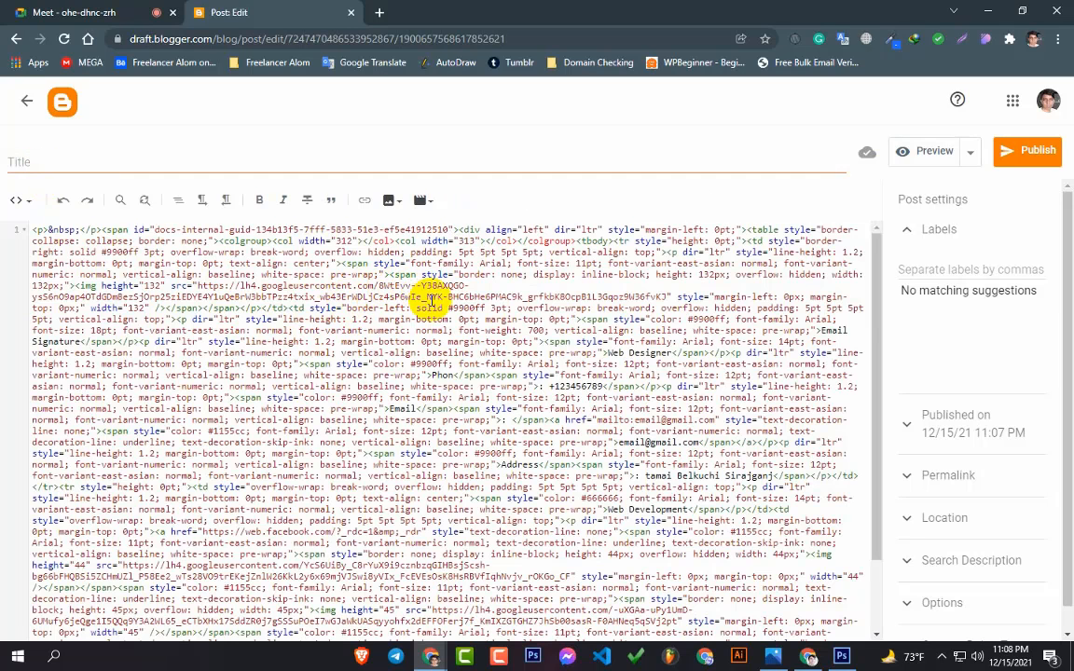
Select all of the signature post's HTML source markup
scroll(438, 322, "down", 2)
scroll(446, 333, "up", 2)
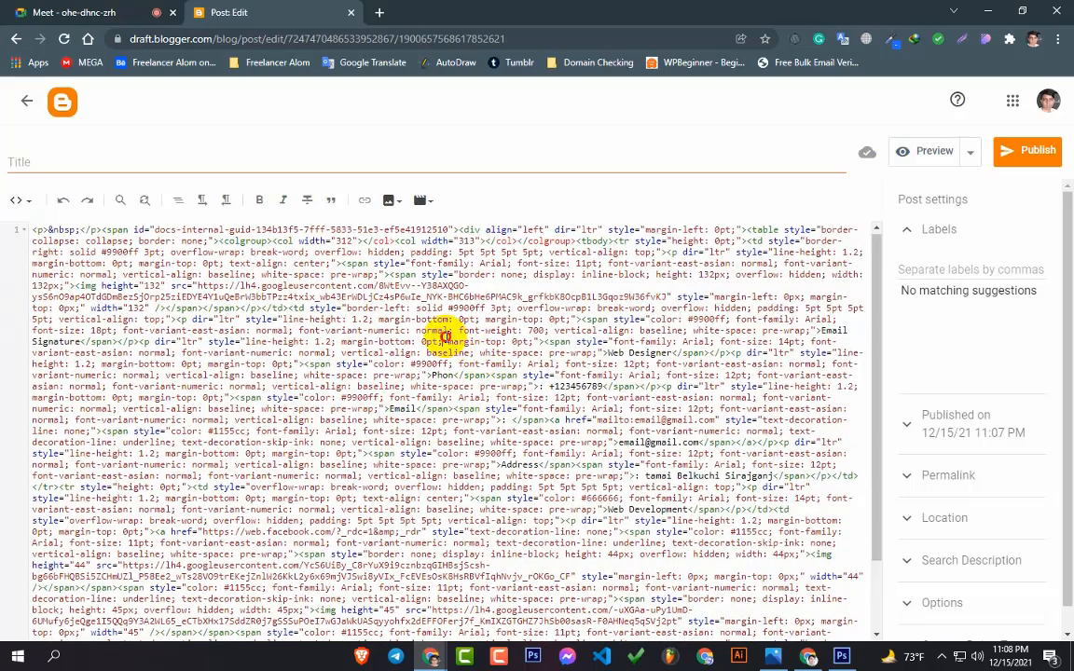
key("ctrl+a")
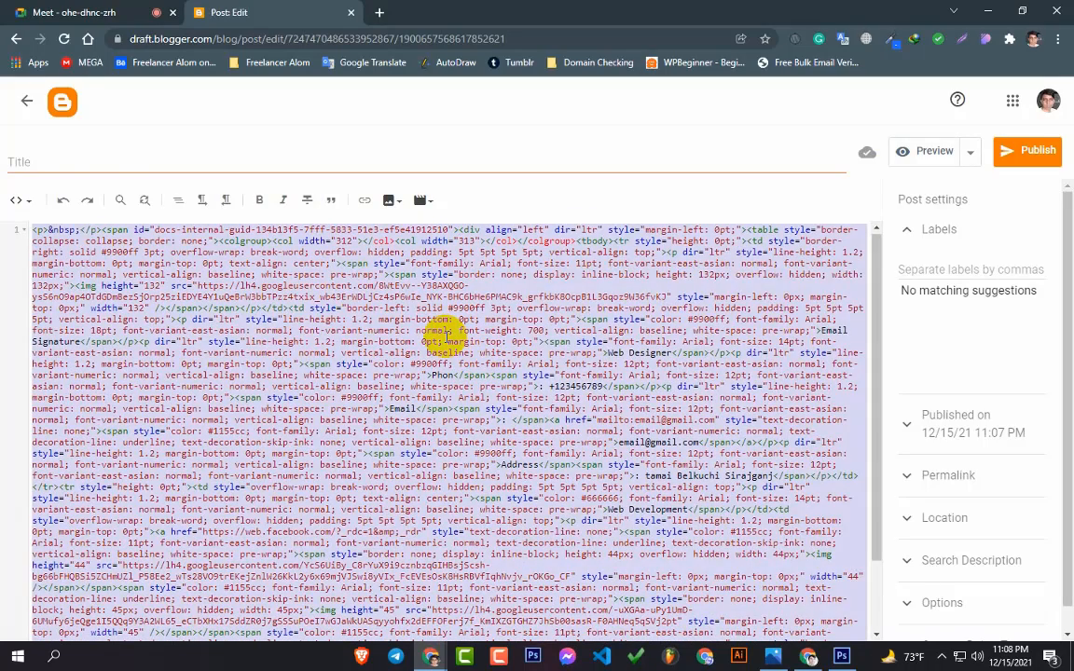
Create a 'New folder' on the desktop and open it
left_click(990, 10)
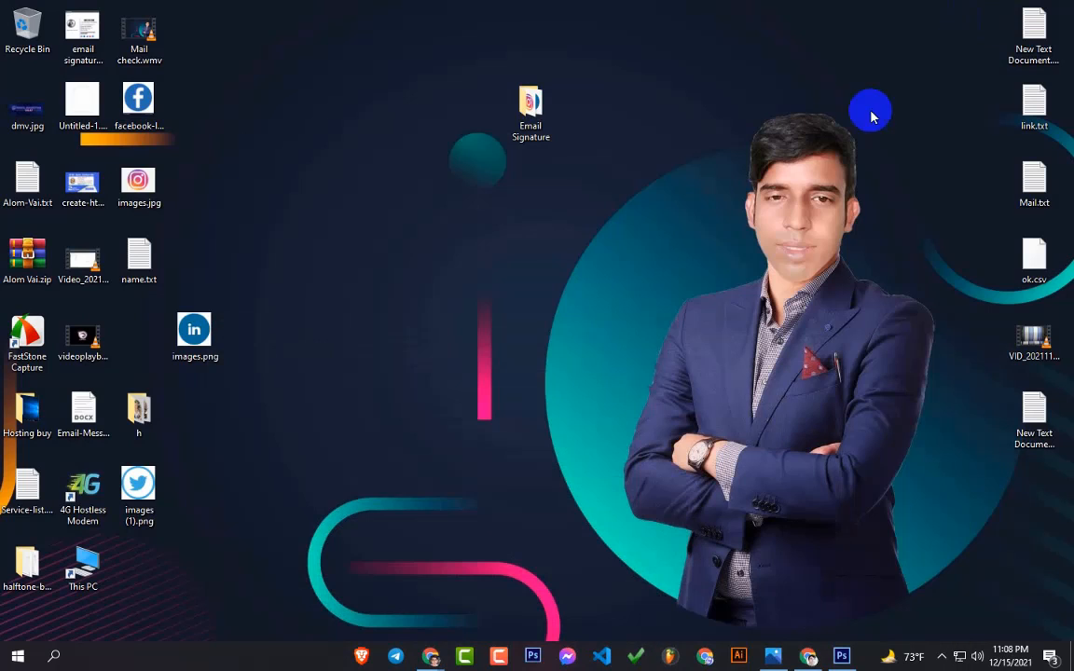
right_click(350, 257)
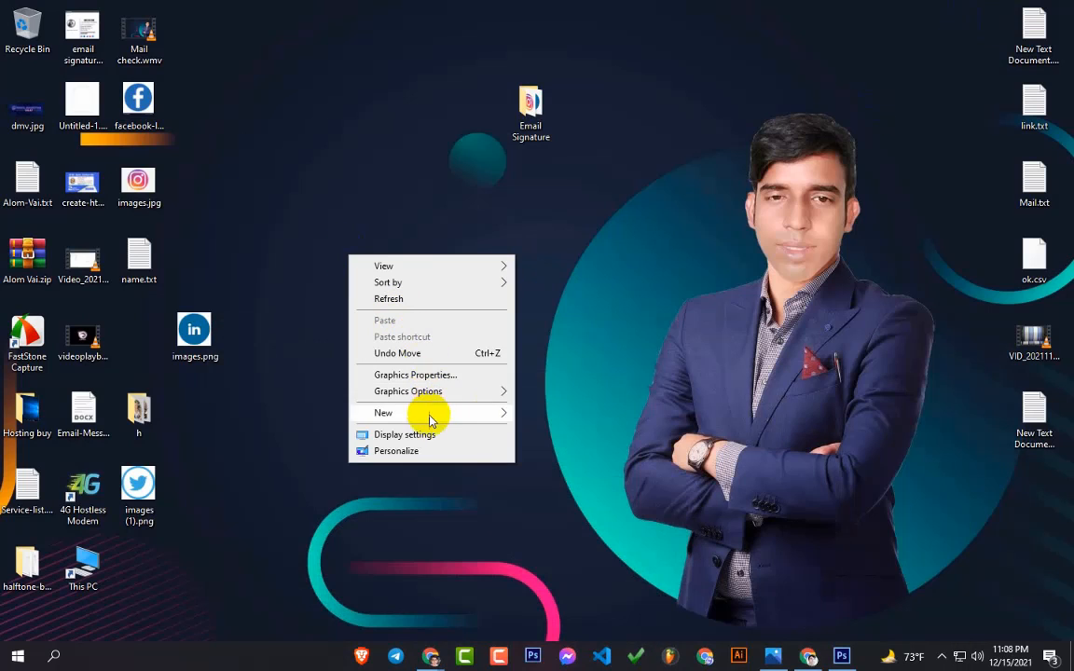
mouse_move(431, 421)
left_click(550, 411)
left_click(433, 334)
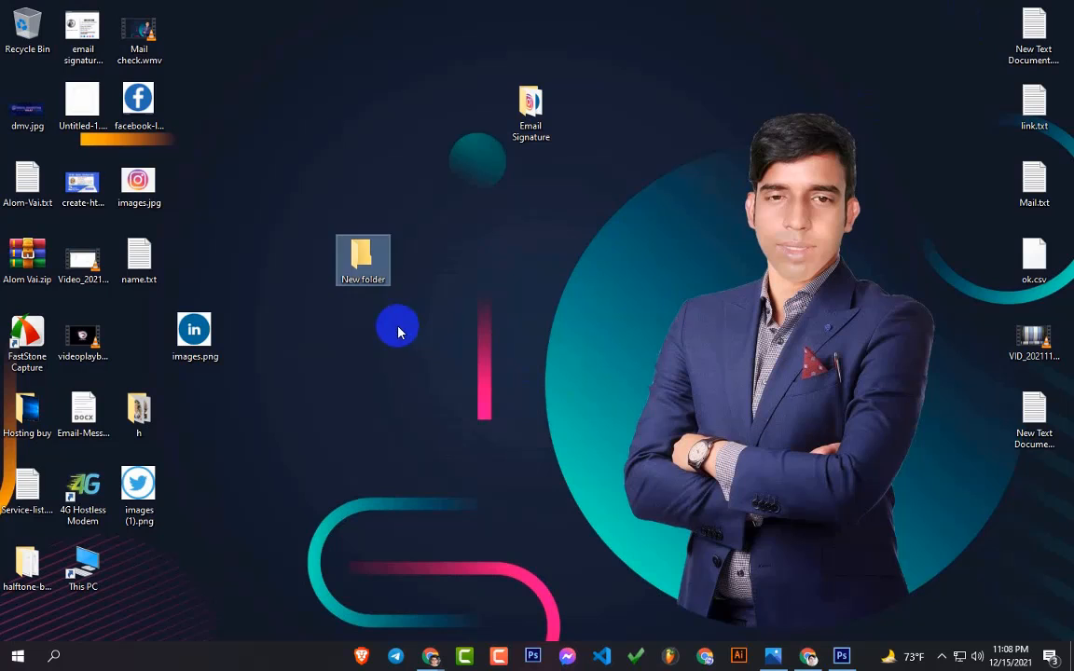
double_click(361, 268)
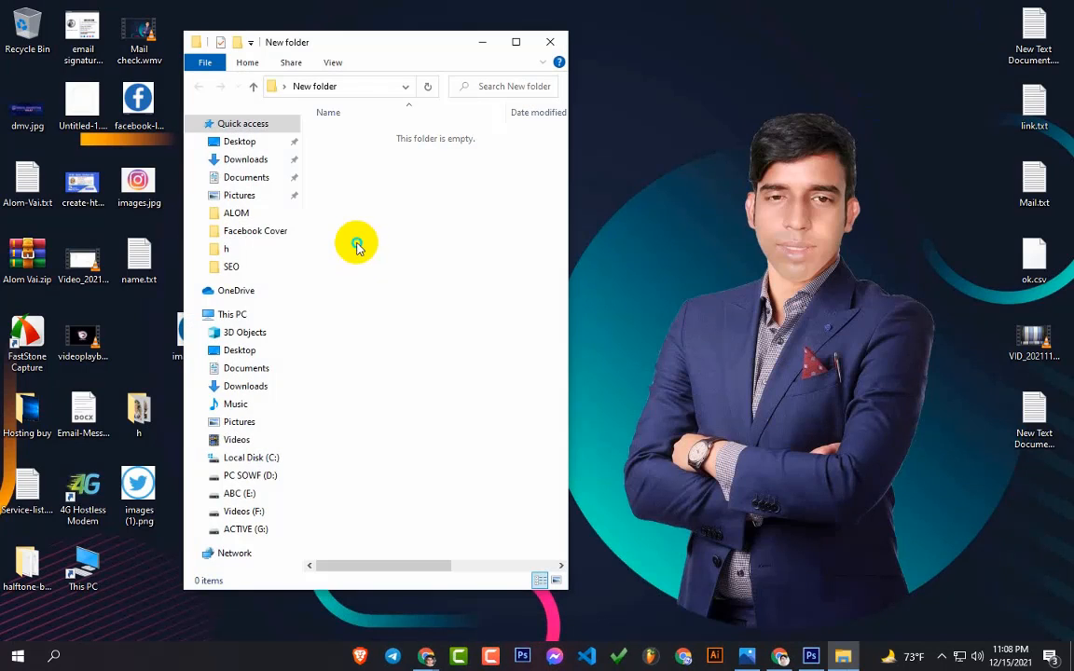
Add a new text document in the folder and rename it to email.html, accepting the extension change
right_click(355, 242)
mouse_move(432, 422)
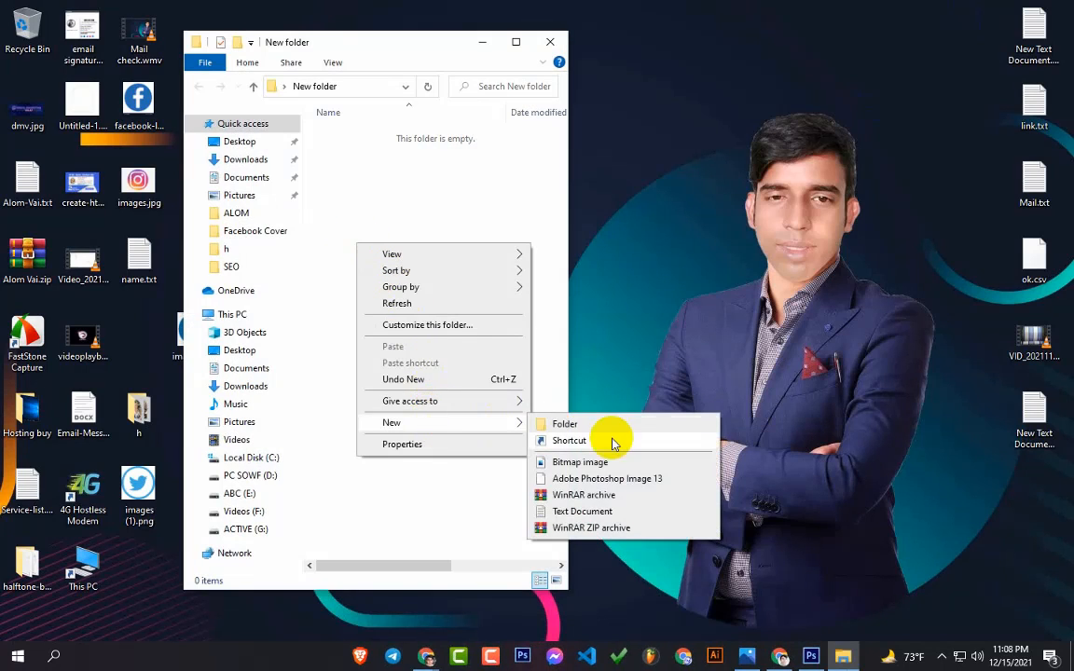
left_click(563, 511)
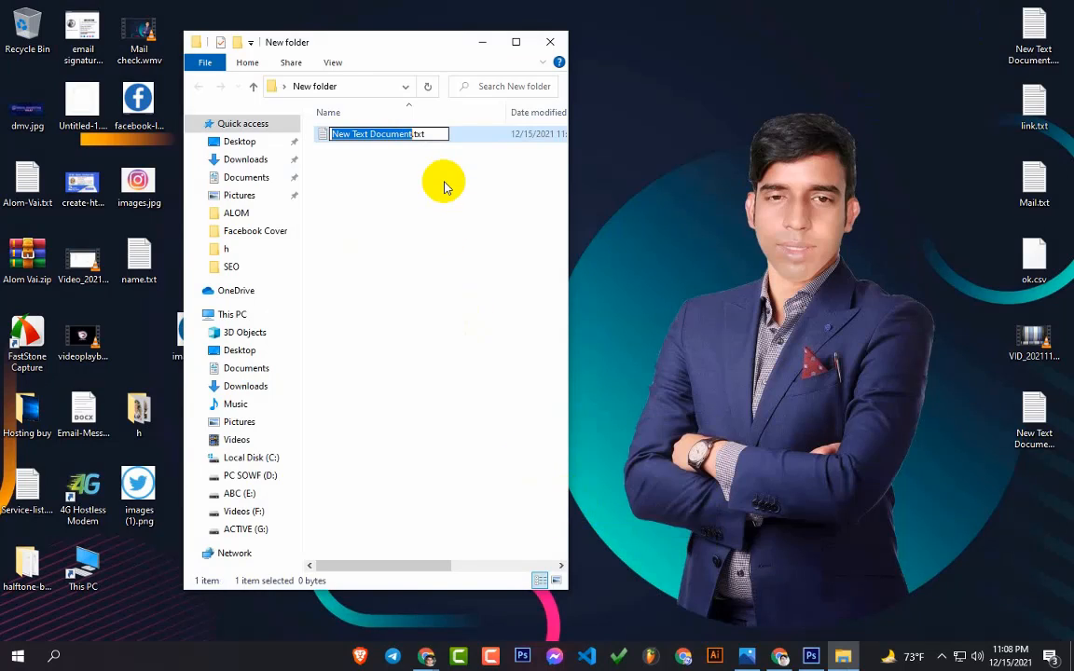
type("email.htm")
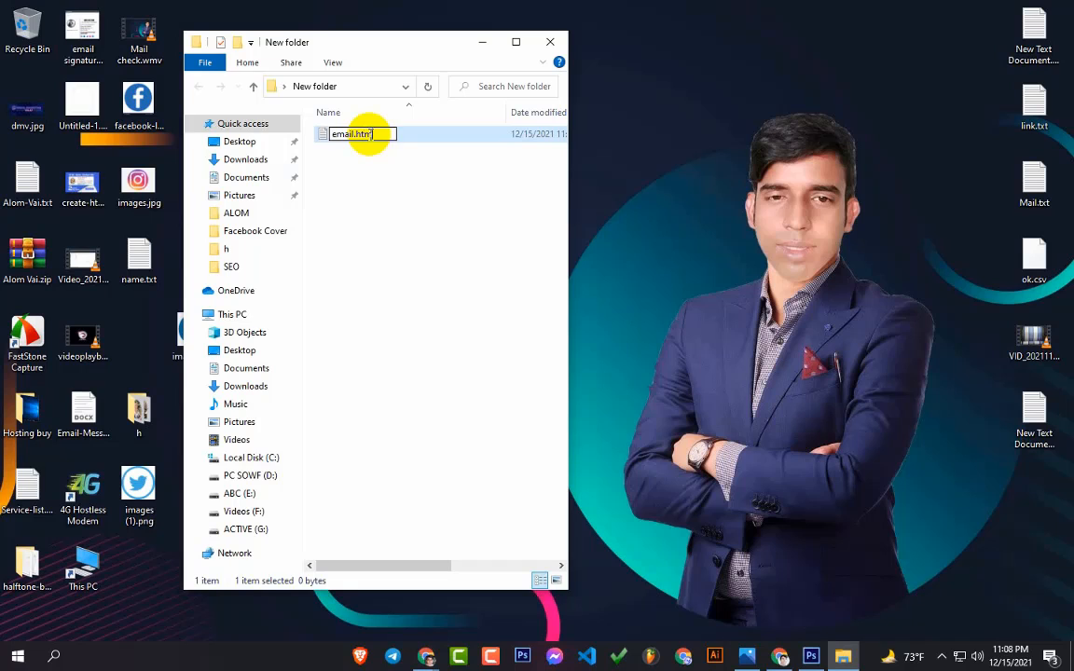
type("l")
key("Return")
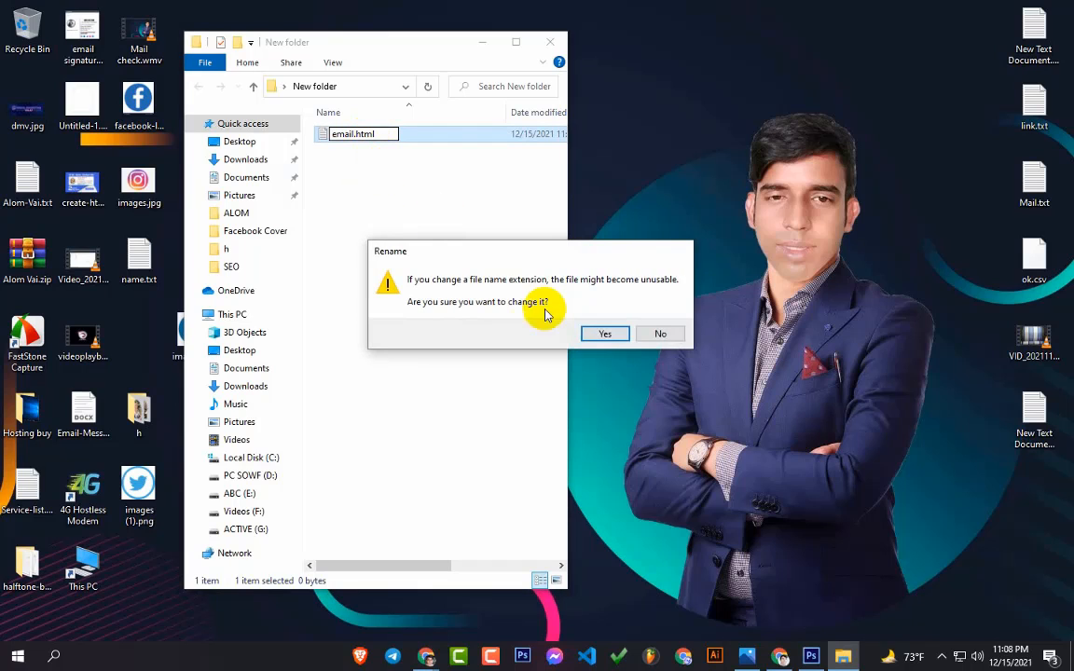
left_click(601, 333)
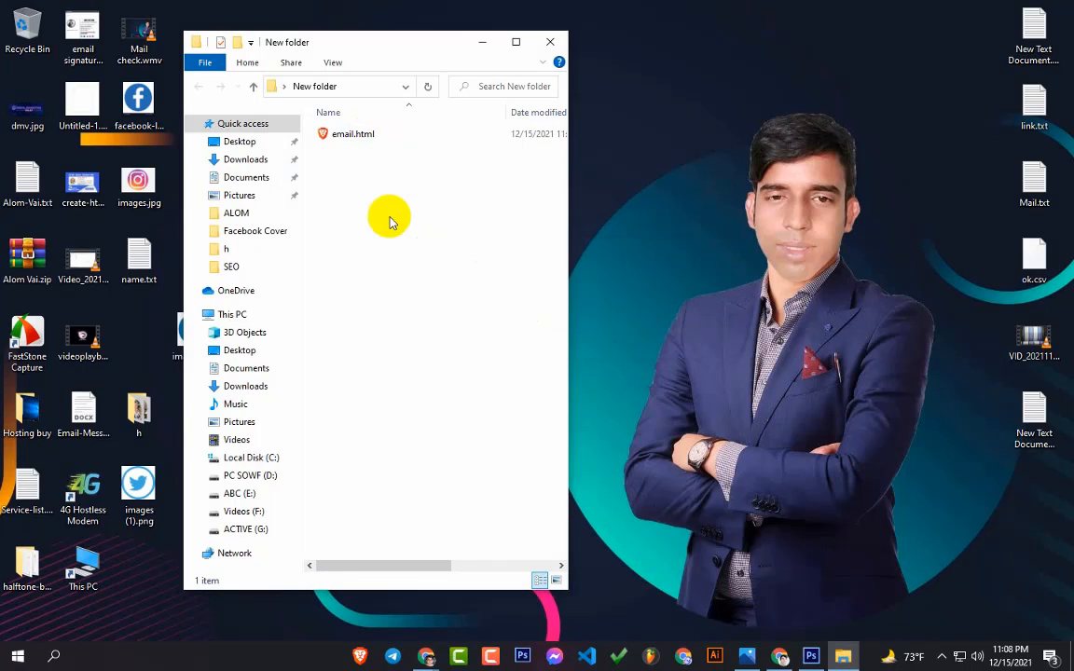
Close and reopen the New folder to confirm email.html is there
left_click(550, 41)
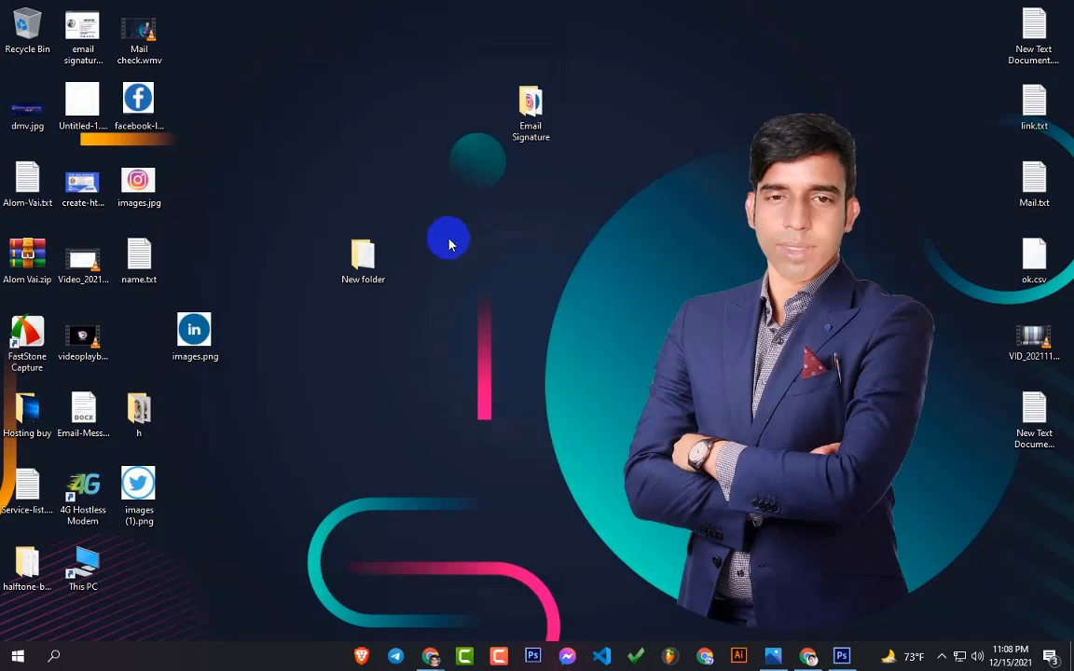
double_click(363, 266)
left_click(360, 137)
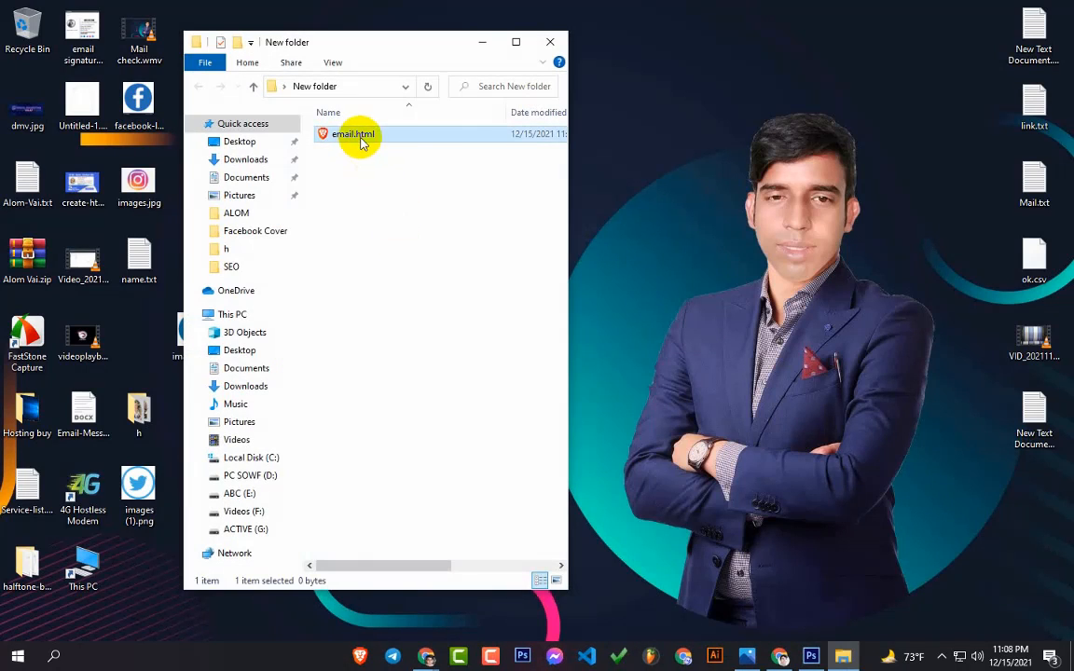
left_click(548, 41)
double_click(363, 266)
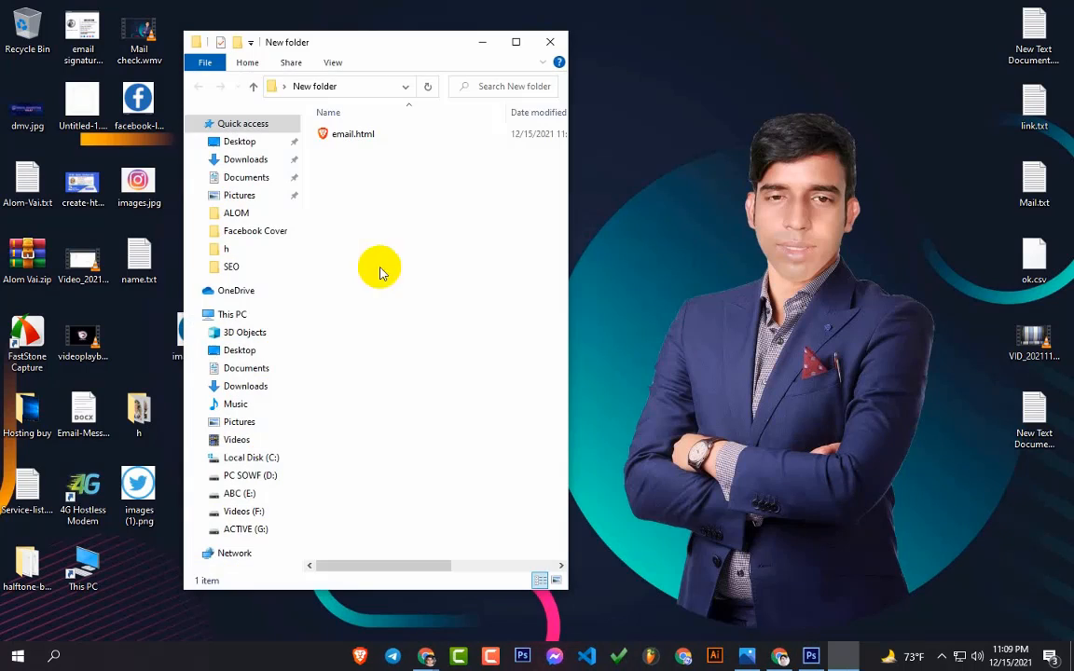
Arrange the New folder window and open the Email Signature folder from the desktop
left_click_drag(425, 47, 824, 70)
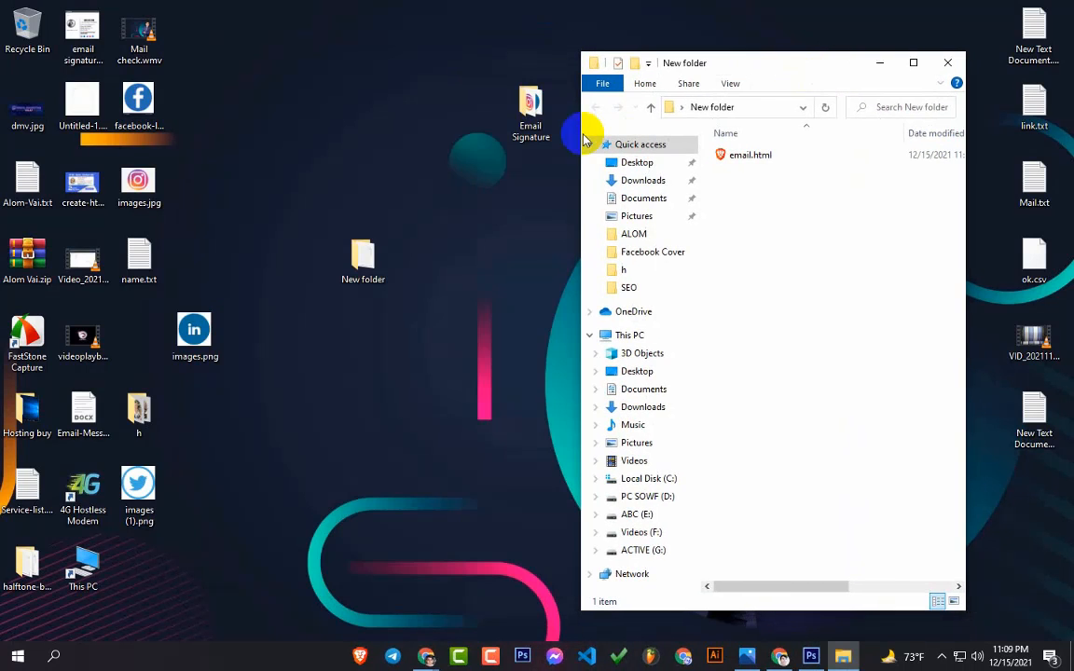
left_click(532, 131)
mouse_move(529, 108)
left_mouse_down()
mouse_move(630, 215)
mouse_move(779, 276)
left_mouse_up()
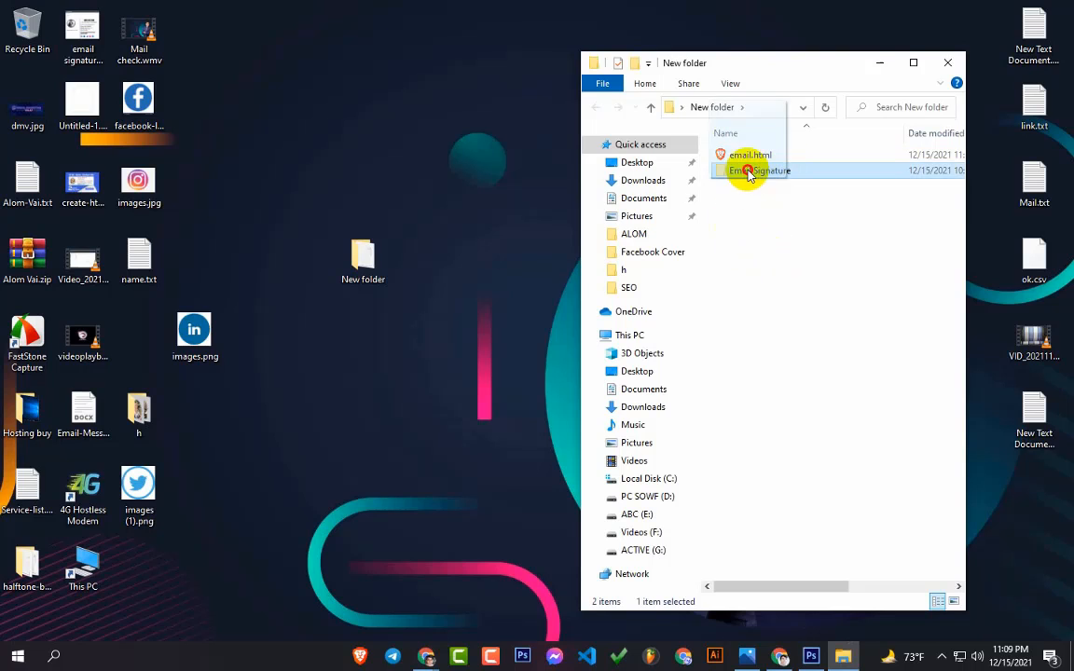
left_click_drag(746, 169, 450, 143)
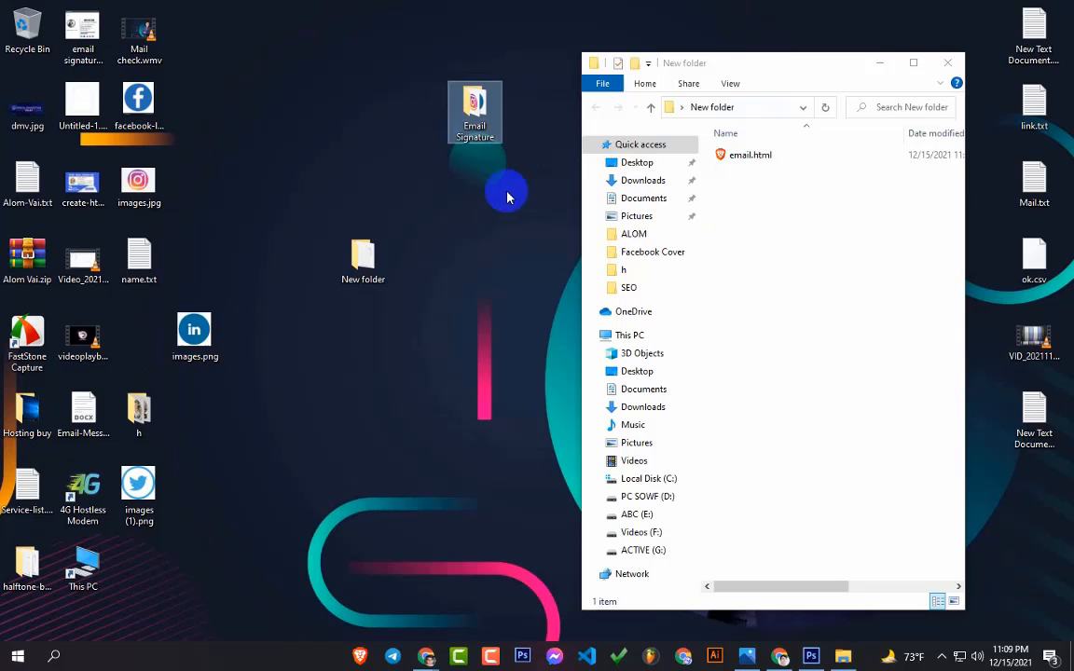
double_click(475, 110)
Select the five PNG icons in Email Signature and cut them, undoing a stray drag first
left_click_drag(771, 364, 939, 155)
left_click_drag(862, 88, 385, 63)
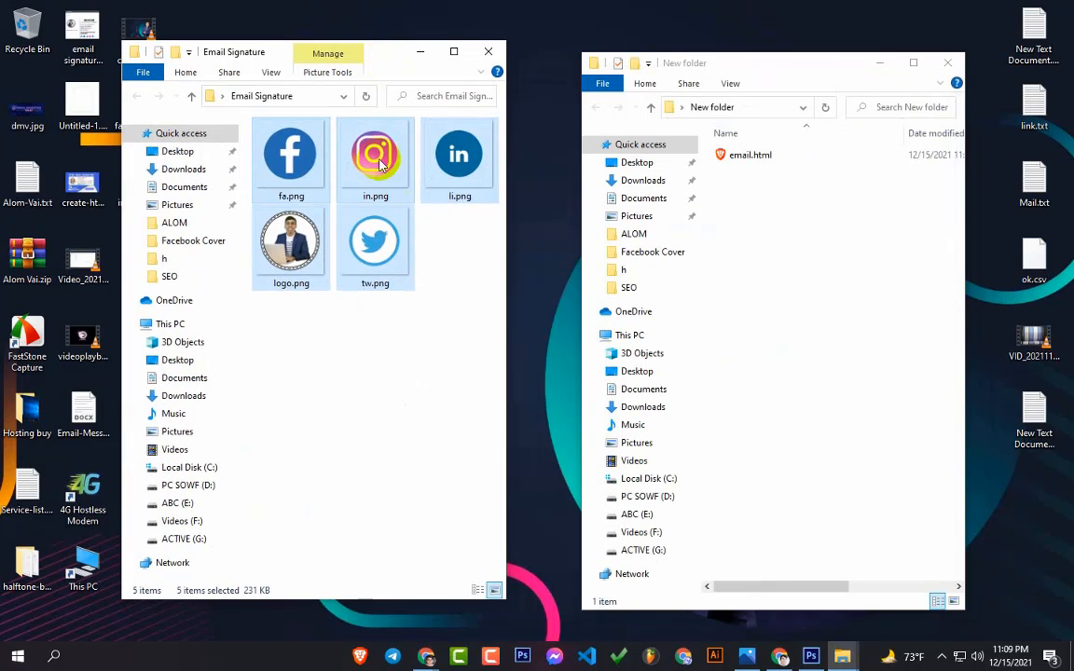
left_click_drag(379, 164, 792, 336)
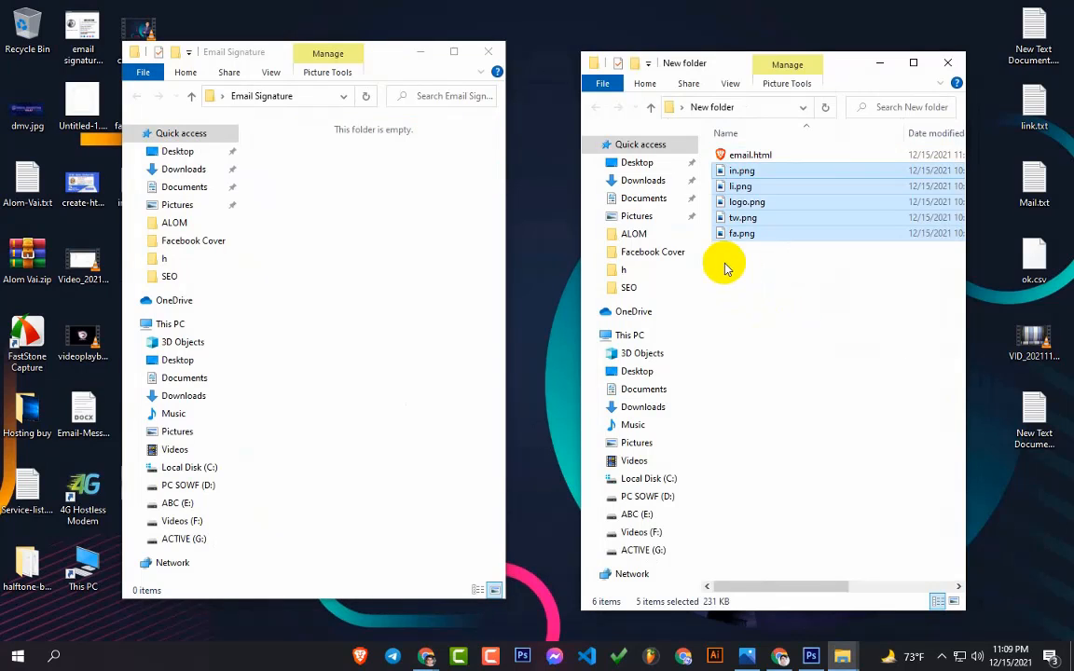
key("ctrl+z")
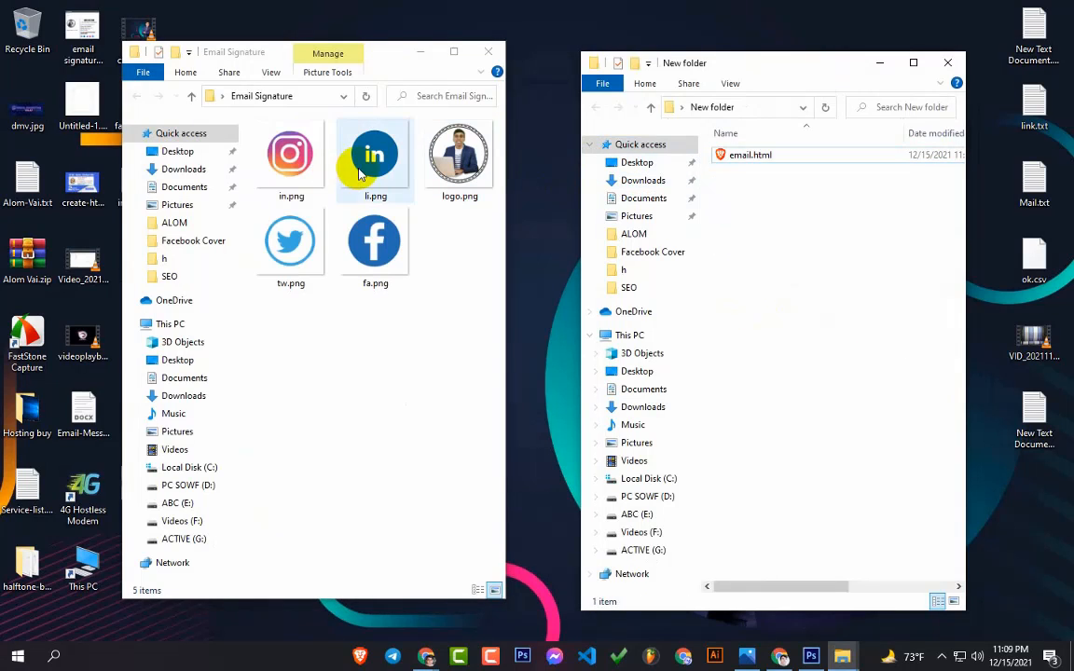
left_click_drag(270, 317, 464, 157)
key("ctrl+c")
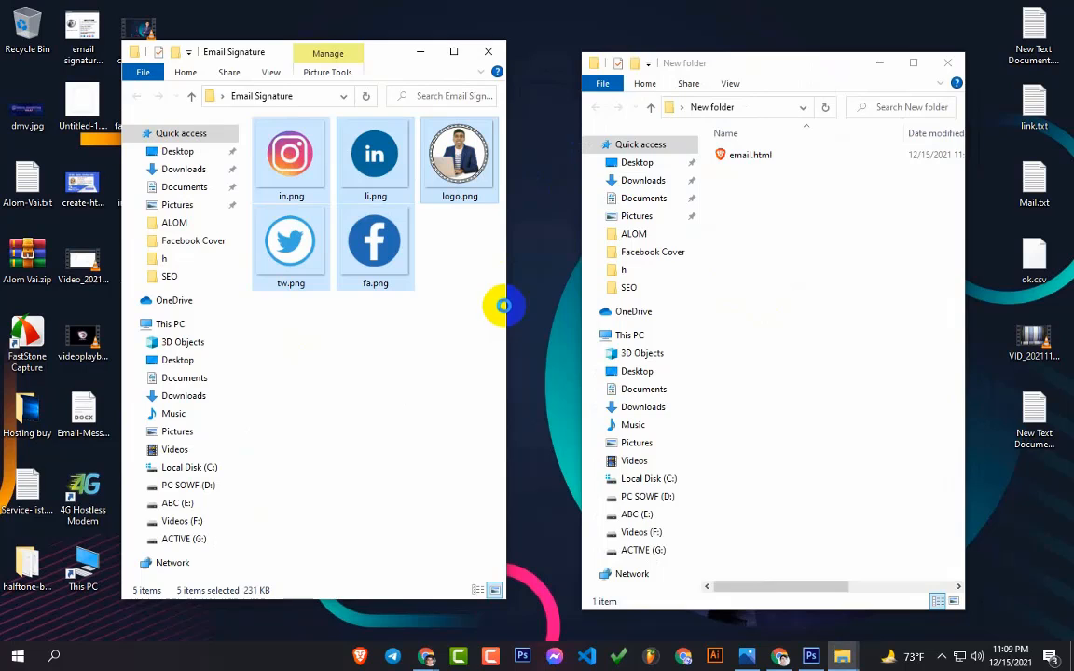
right_click(463, 151)
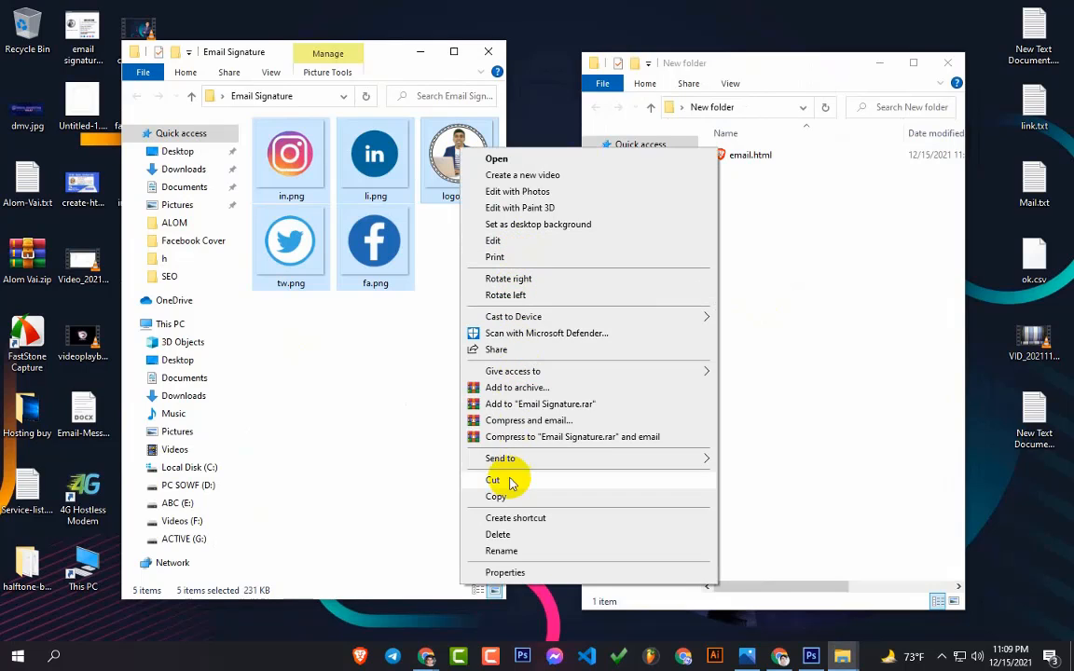
left_click(494, 480)
Paste the five PNG images into New folder beside email.html and close the folder windows
left_click(488, 52)
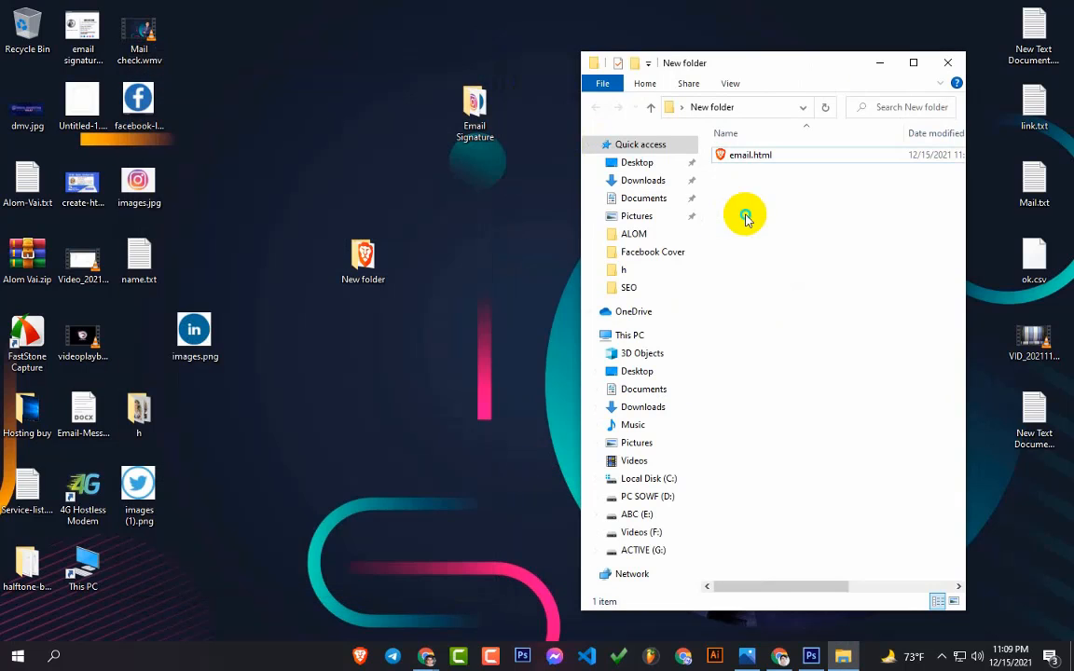
right_click(746, 217)
left_click(791, 313)
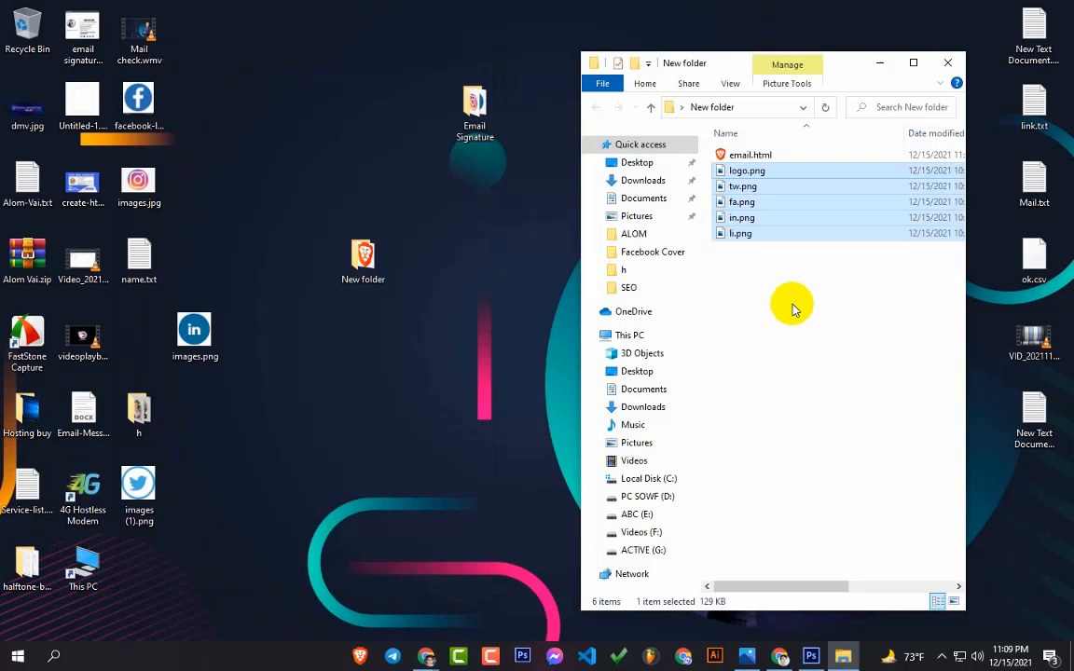
left_click(794, 303)
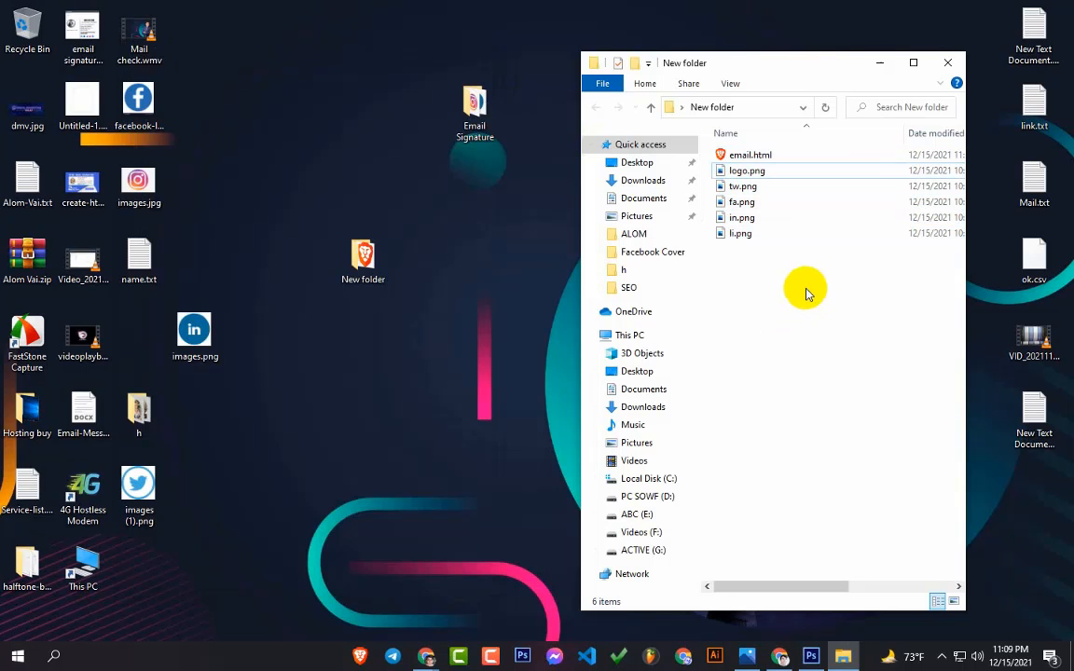
left_click(942, 65)
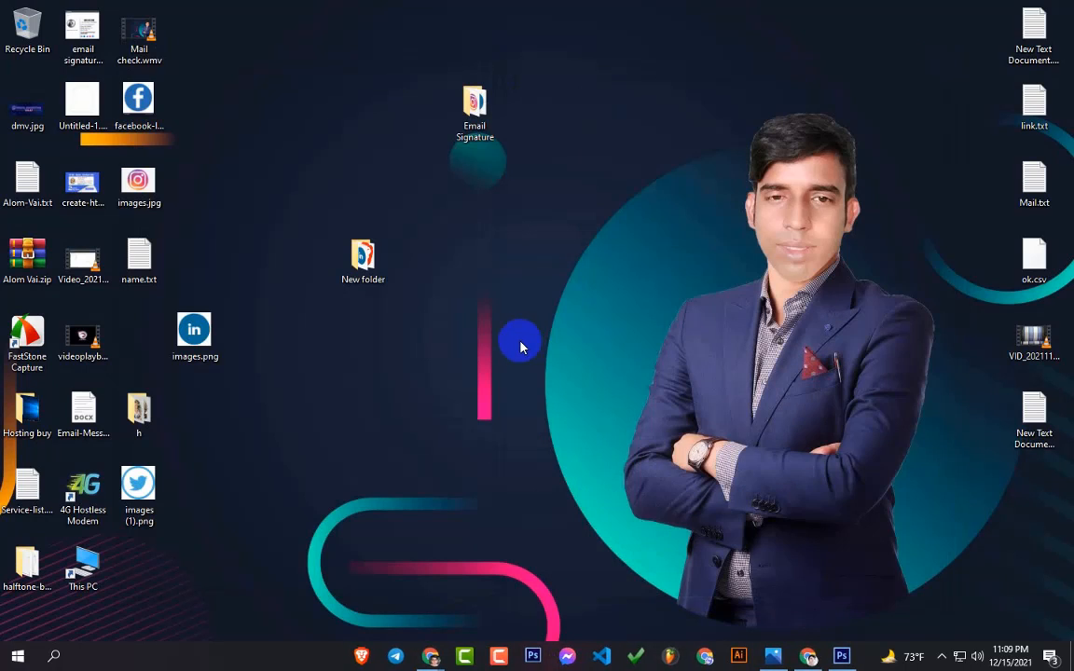
Launch Visual Studio Code, open New folder as the project, and open email.html
left_click(606, 657)
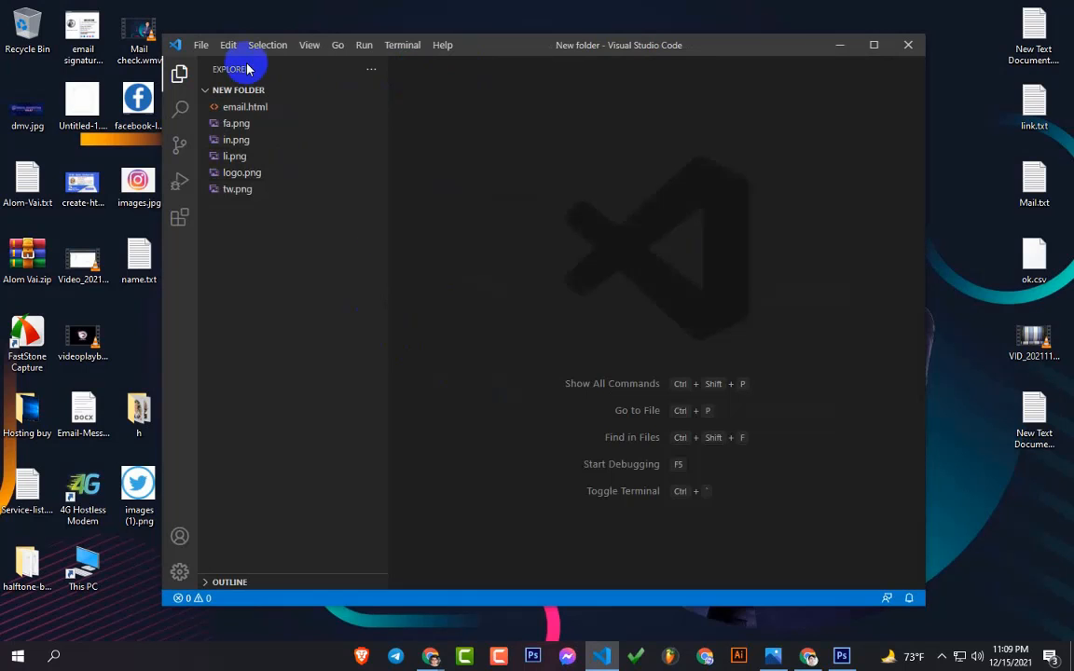
left_click(205, 53)
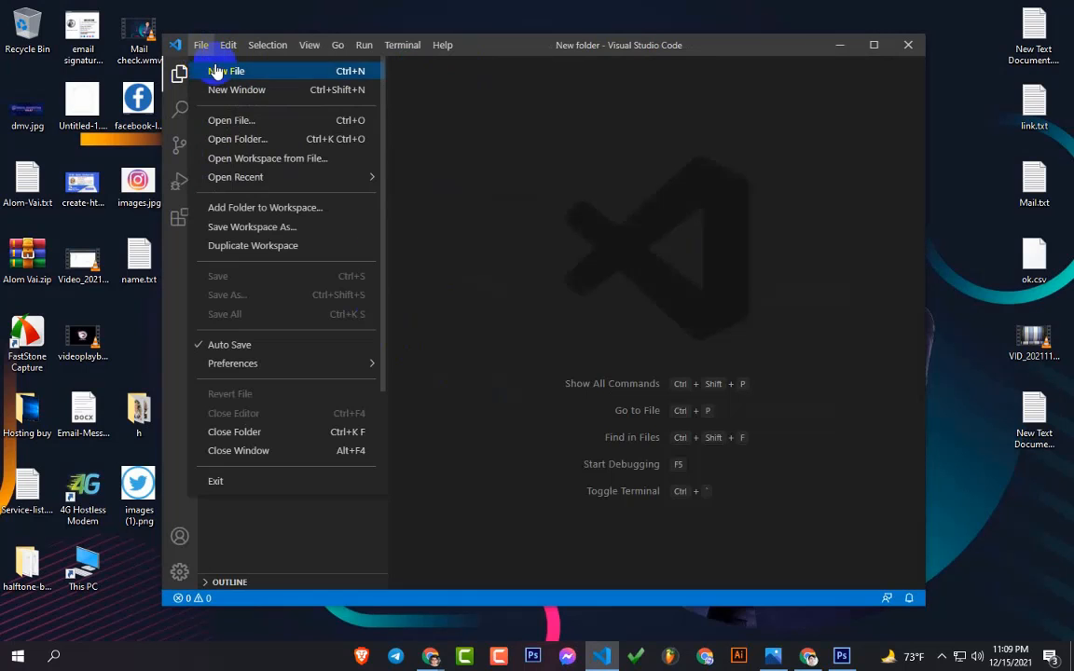
left_click(258, 142)
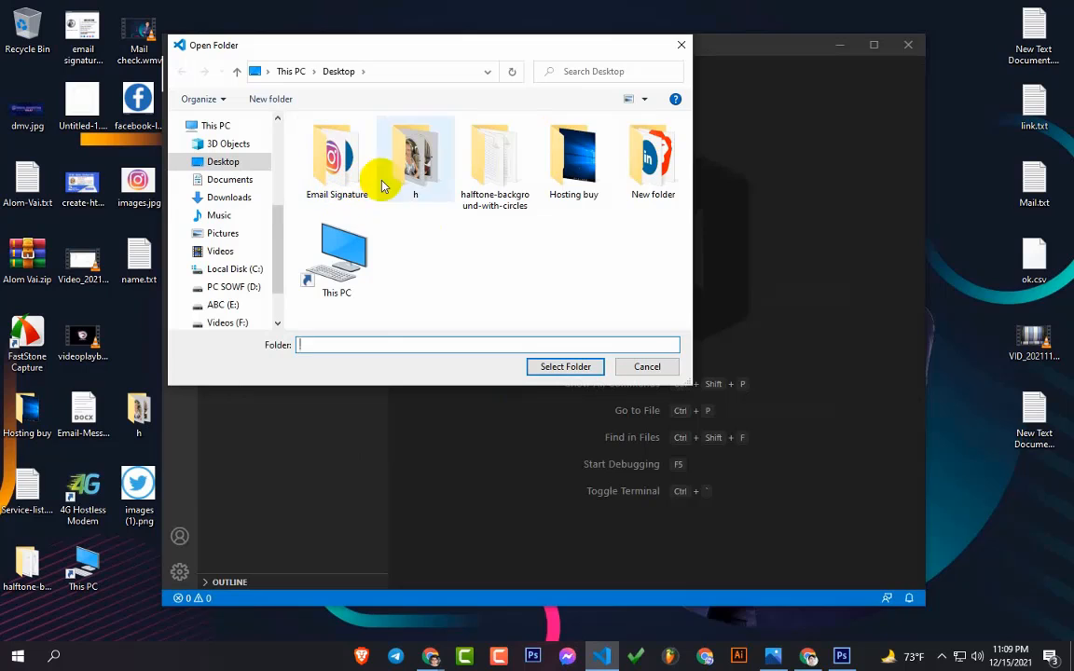
left_click(651, 173)
left_click(565, 366)
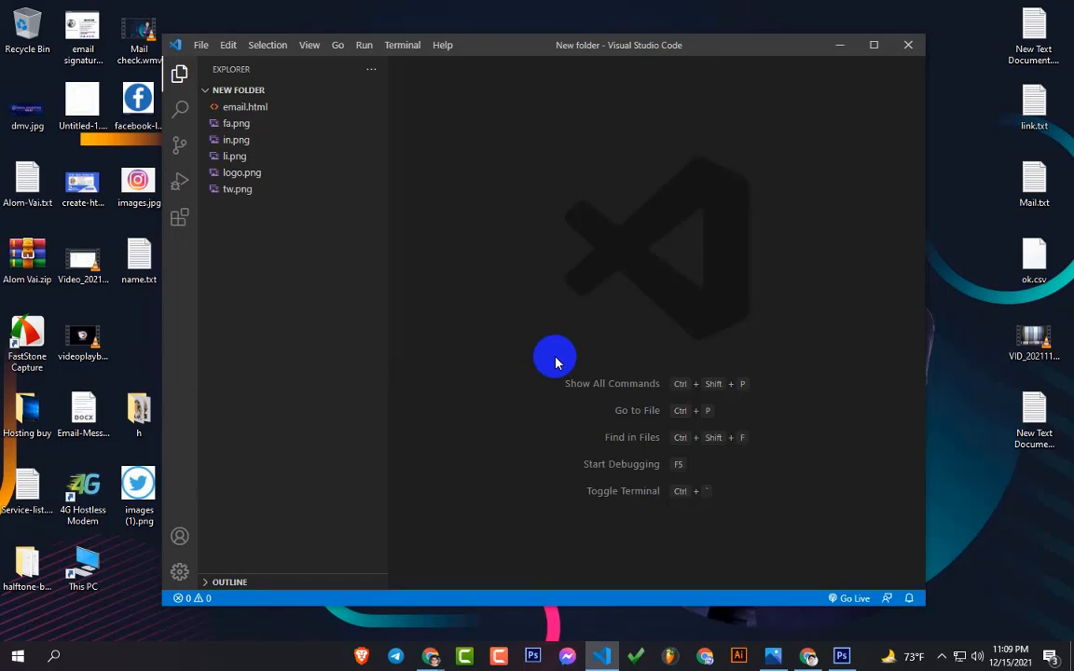
left_click(244, 109)
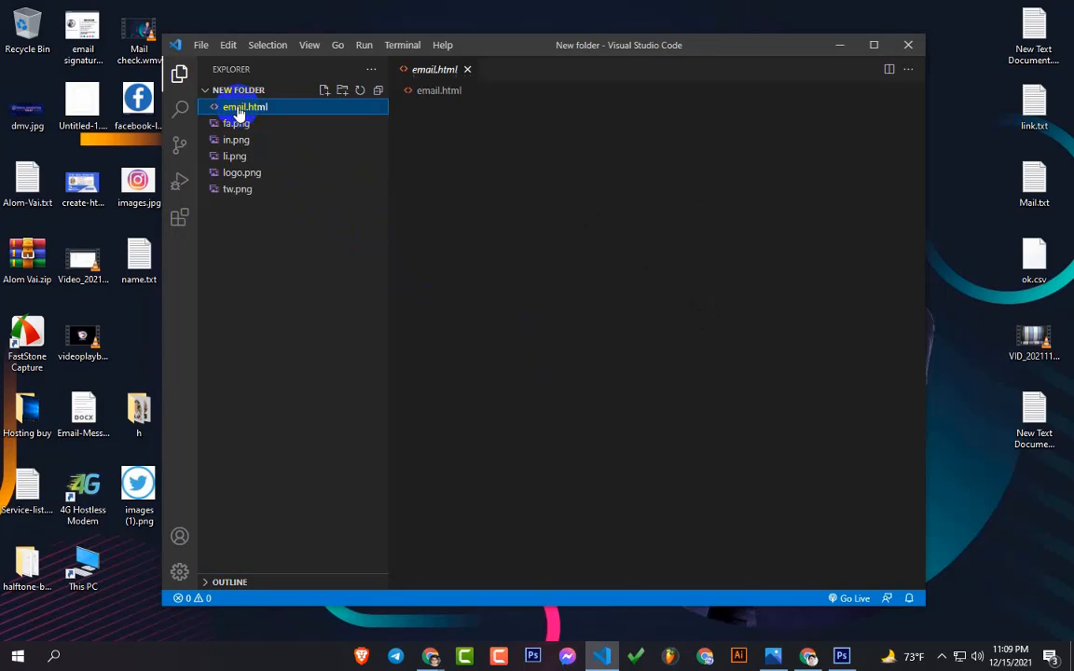
Expand the Emmet '!' shortcut into an HTML5 boilerplate and place the cursor inside the body
left_click(446, 107)
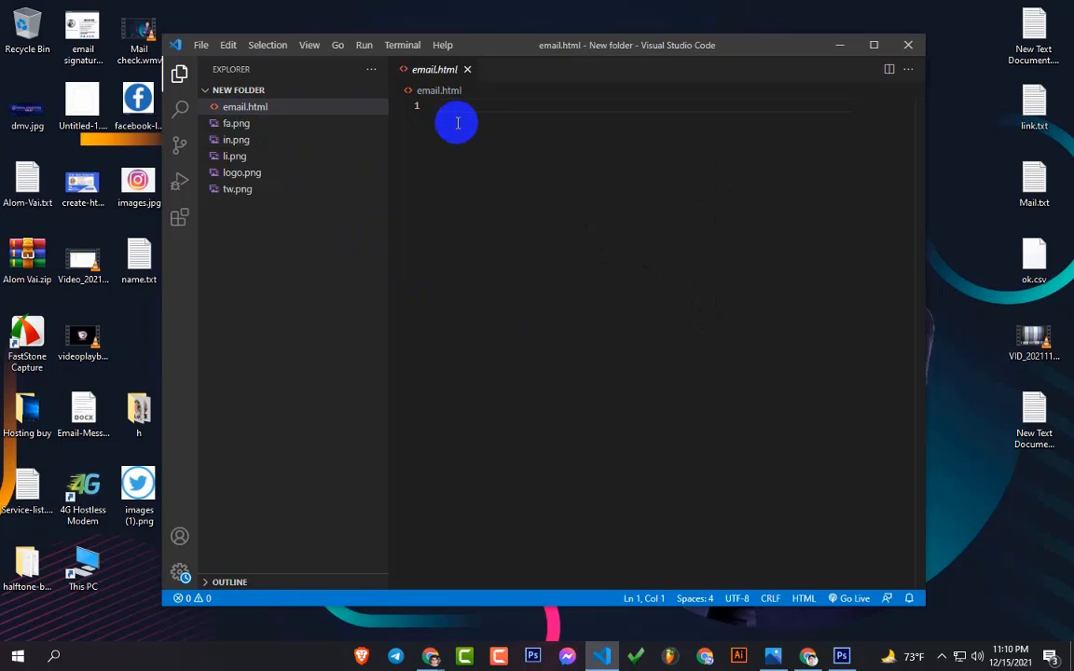
type("!")
key("Tab")
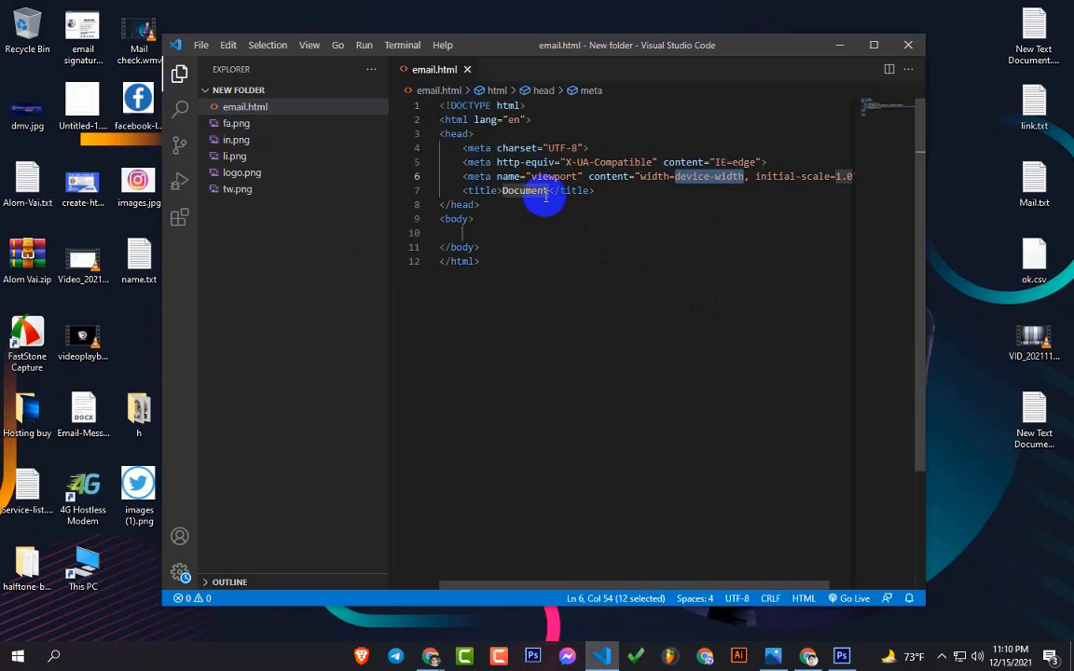
left_click(477, 233)
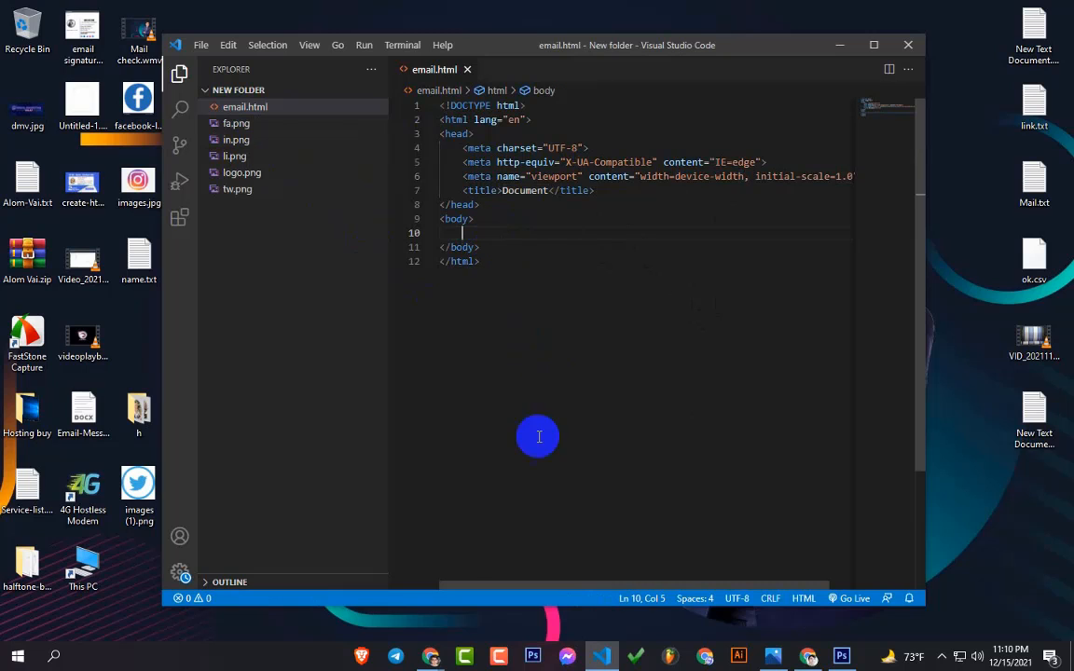
Select and copy all of the post's HTML in Blogger's code view, then minimize the browser
left_click(808, 656)
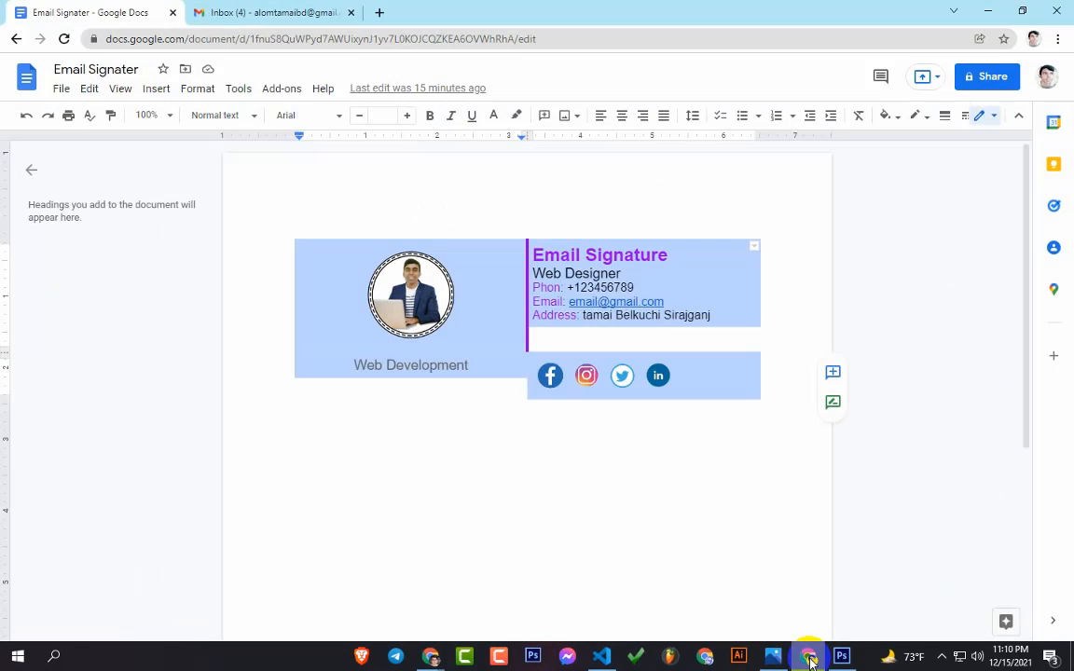
mouse_move(438, 657)
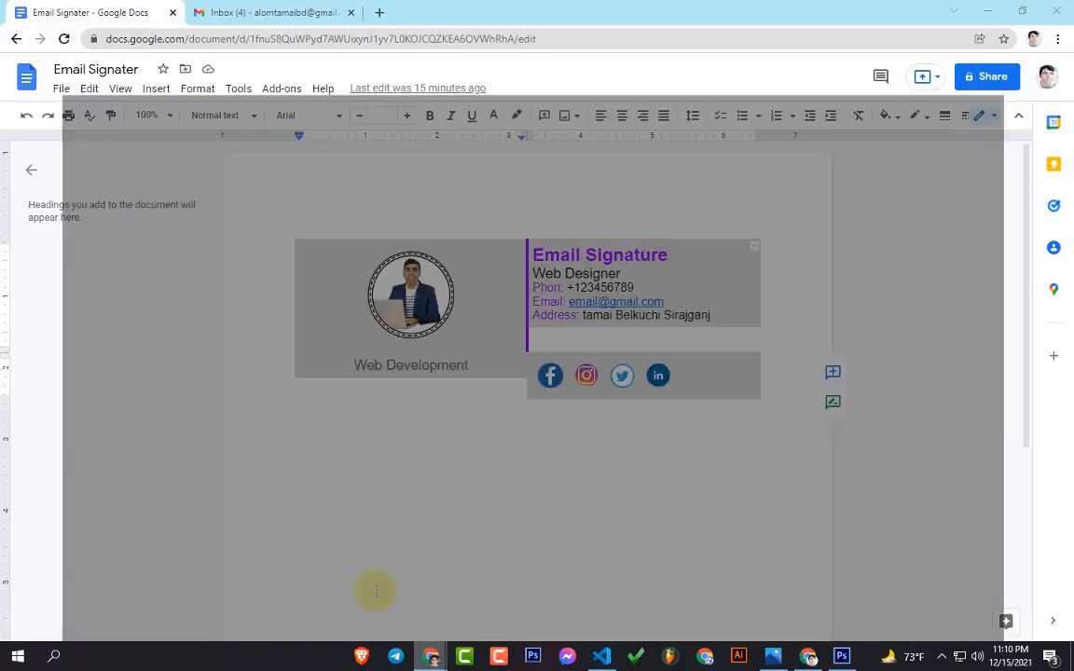
left_click(372, 588)
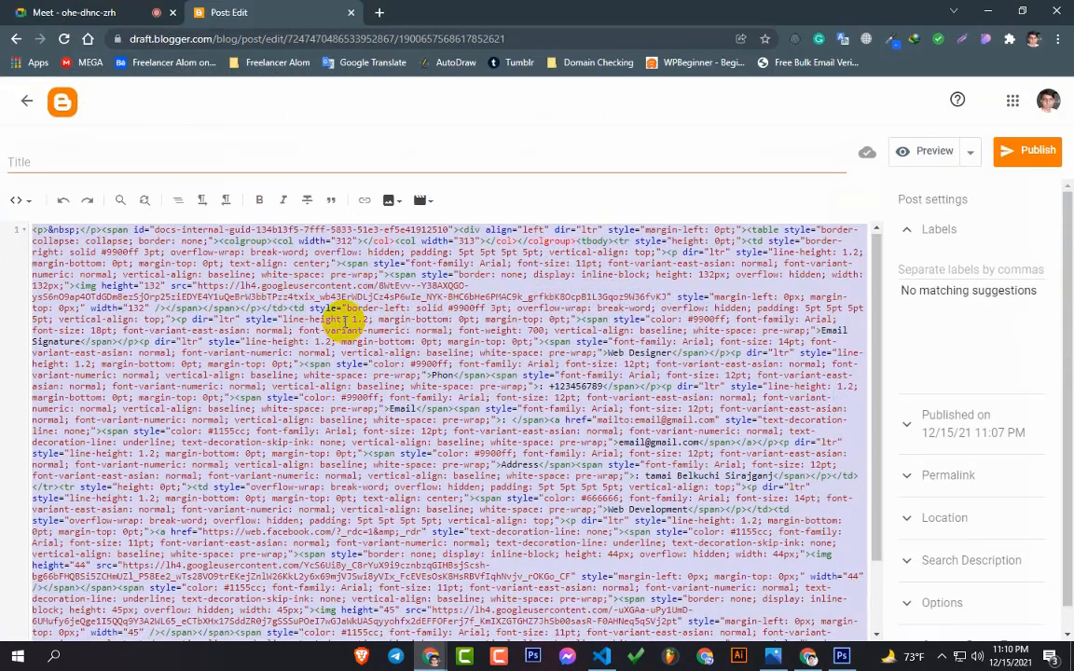
left_click(196, 285)
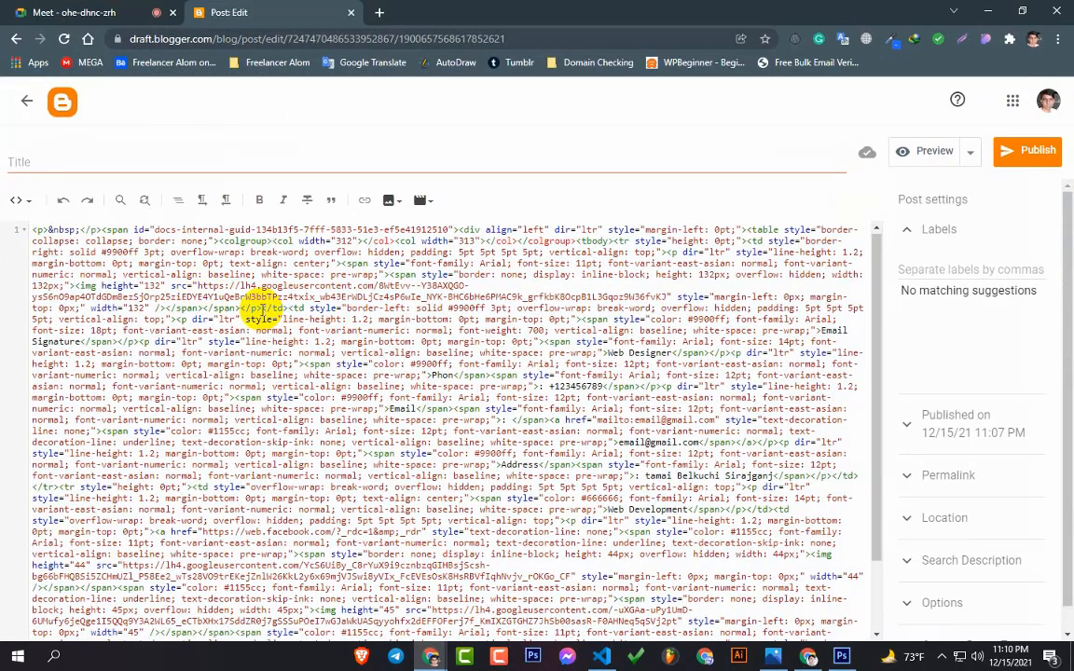
key("ctrl+a")
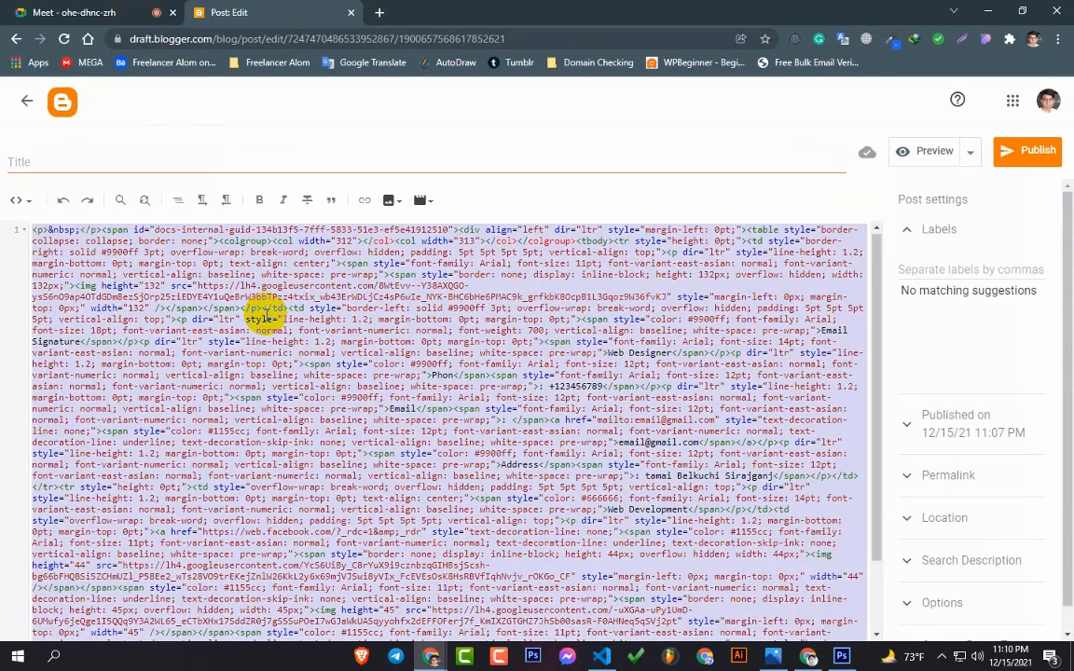
left_click(992, 13)
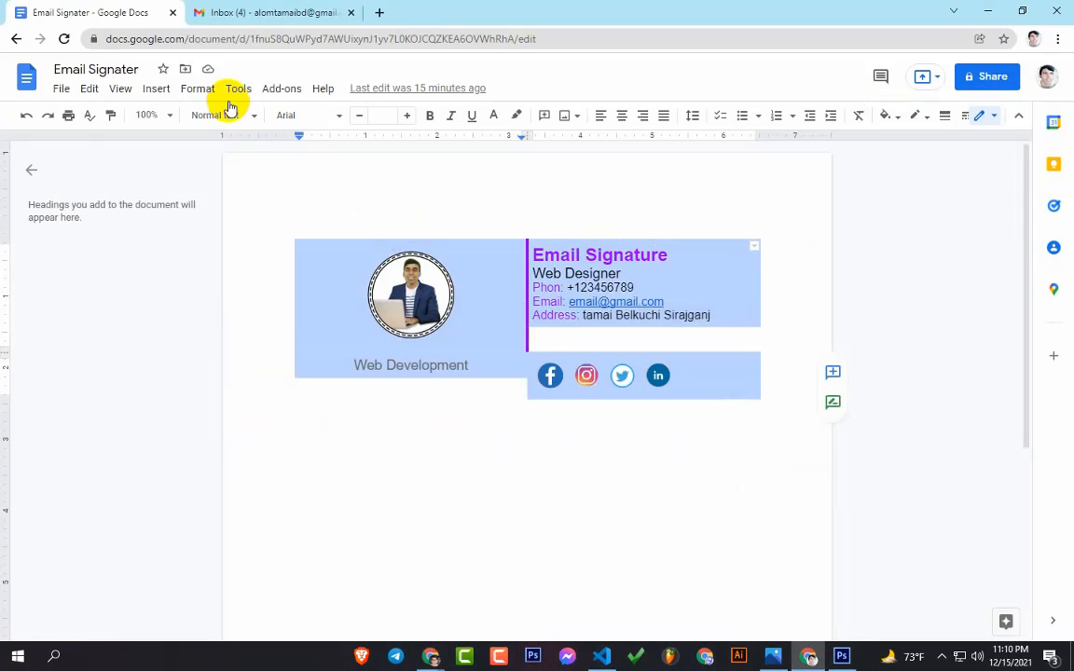
Paste the signature HTML into email.html's body, turn on word wrap with Alt+Z, and maximize VS Code
left_click(988, 11)
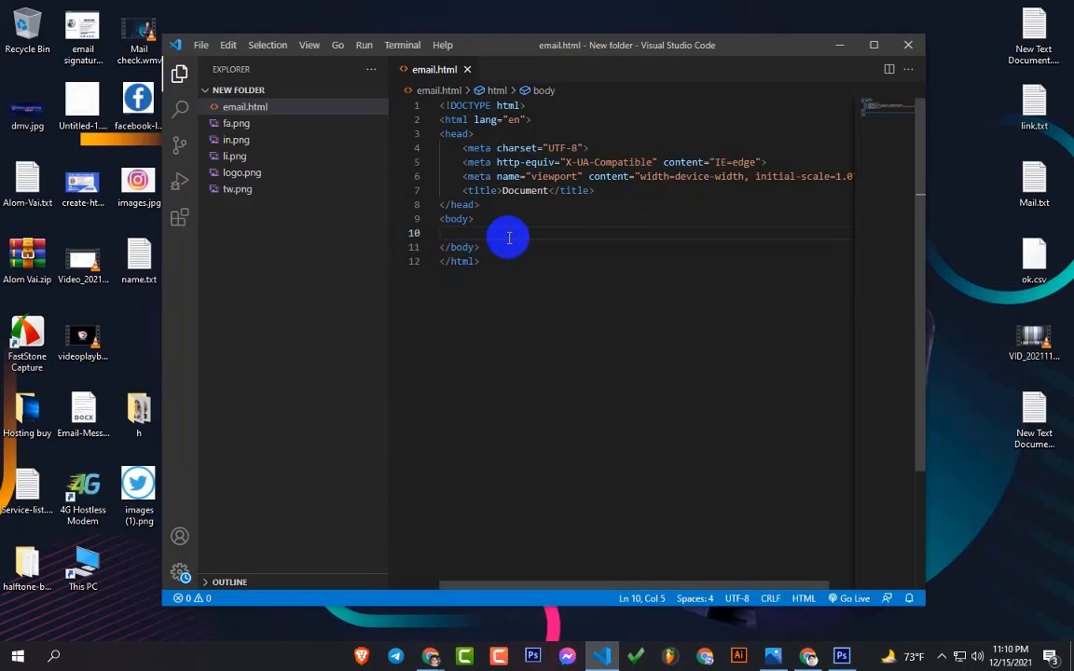
key("ctrl+v")
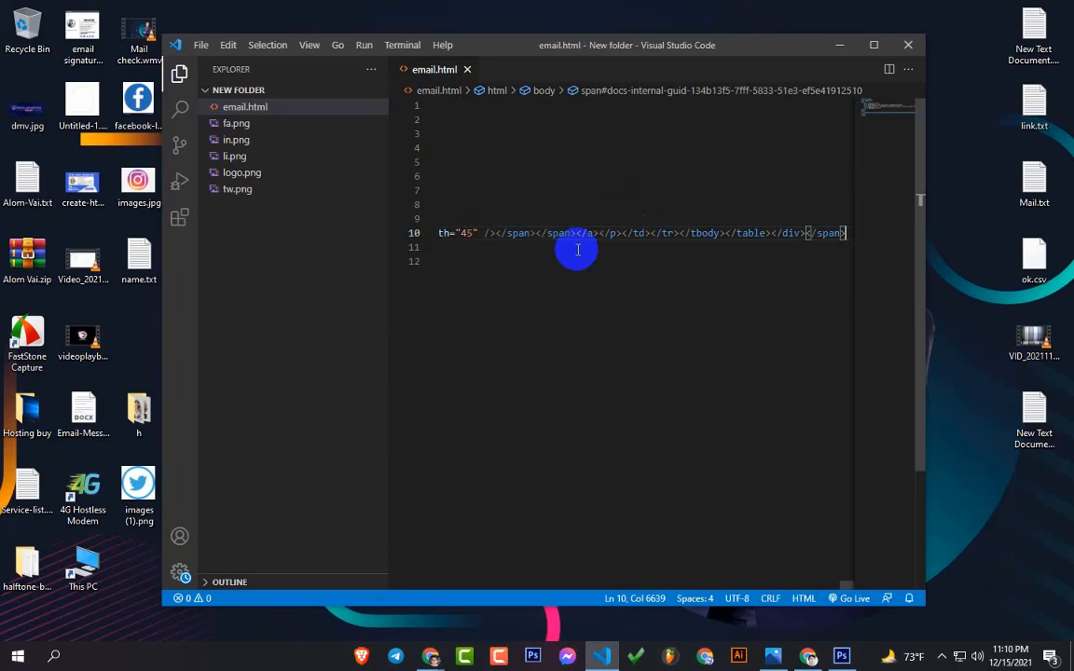
scroll(578, 261, "left", 2)
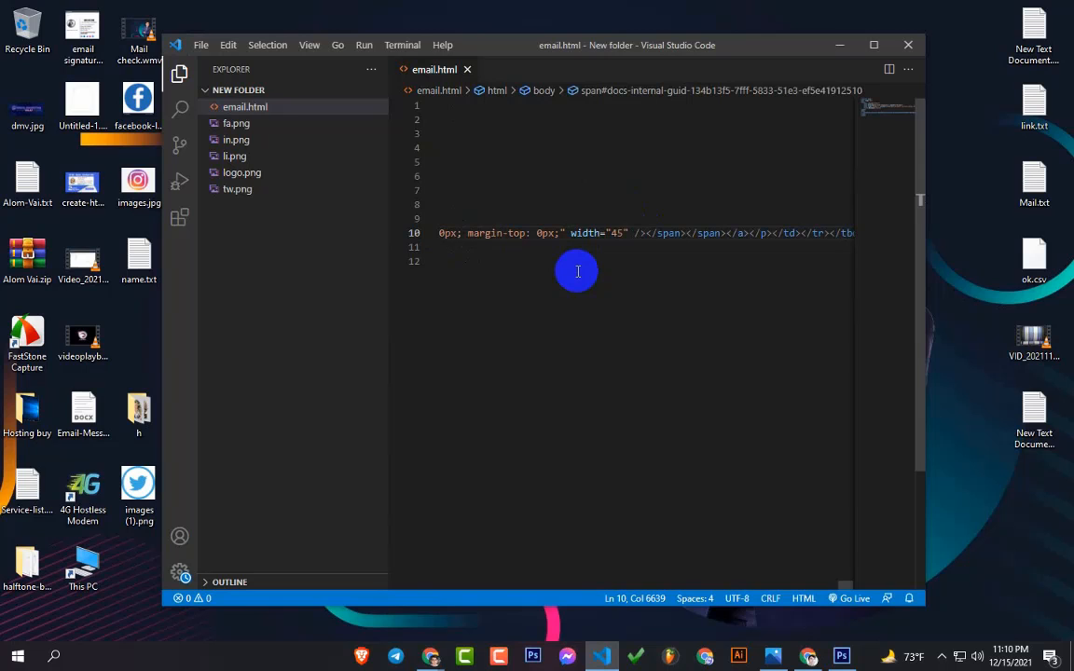
key("alt+z")
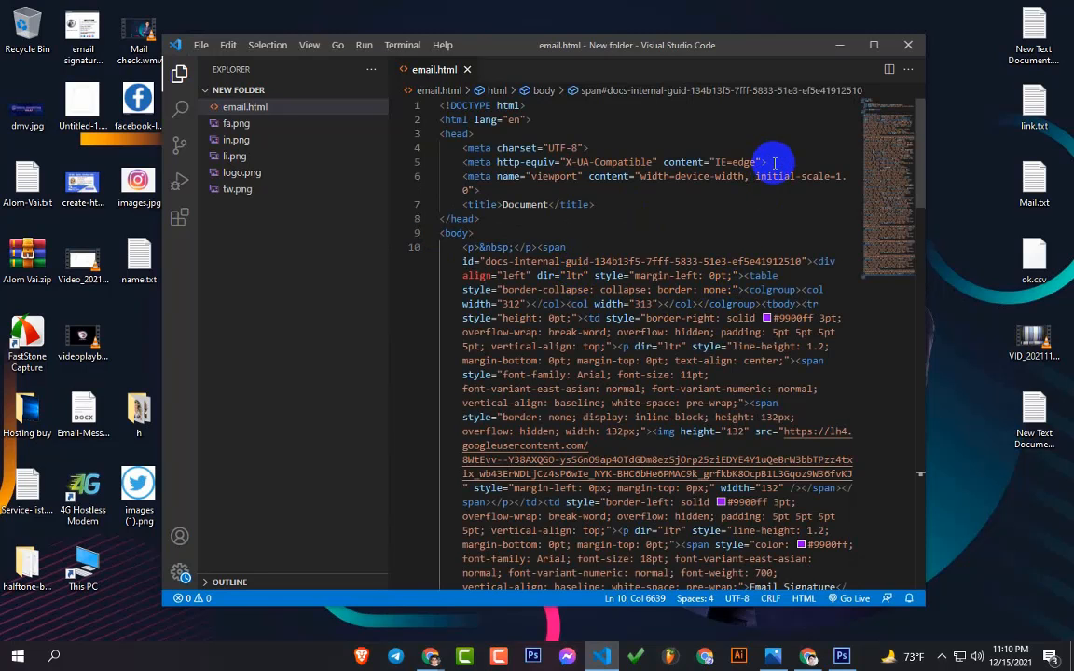
left_click(875, 46)
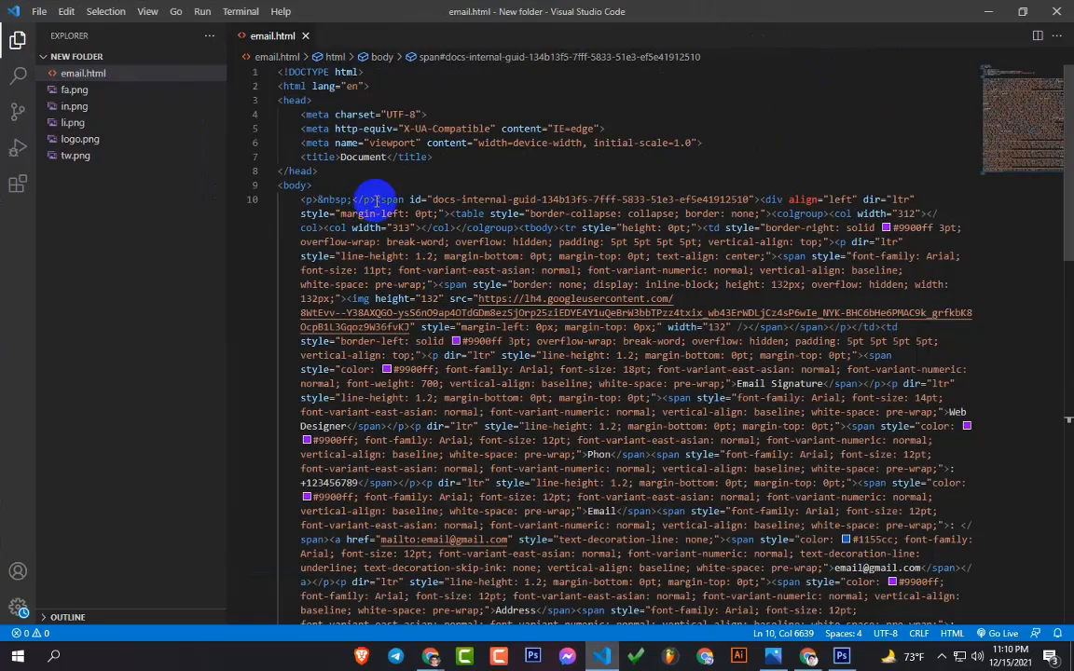
scroll(427, 343, "down", 10)
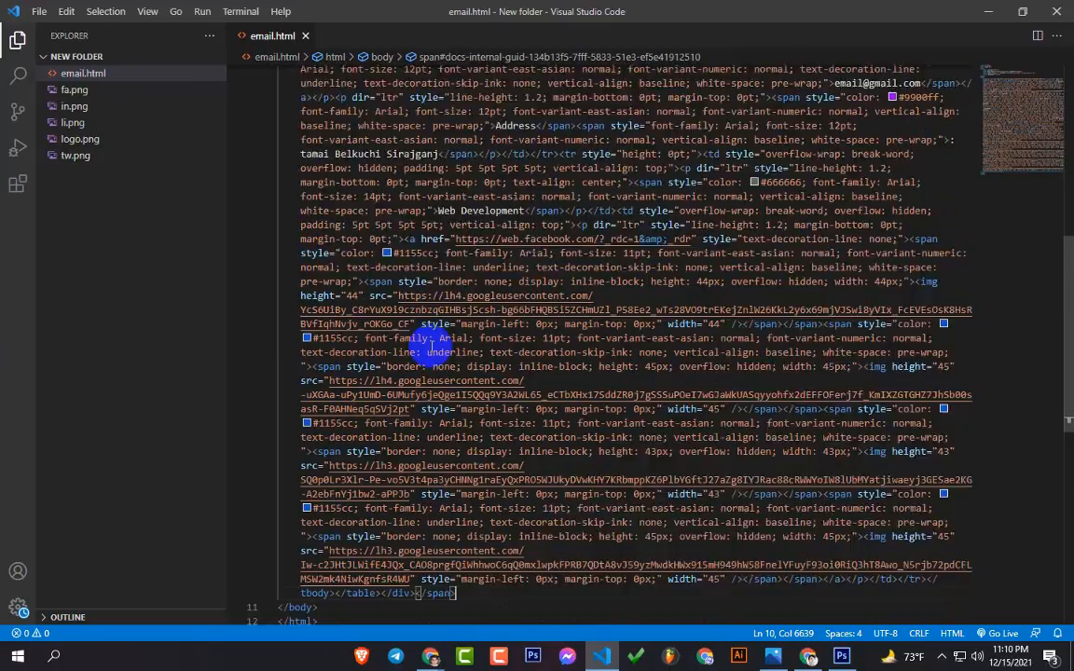
scroll(429, 345, "down", 2)
scroll(431, 347, "up", 12)
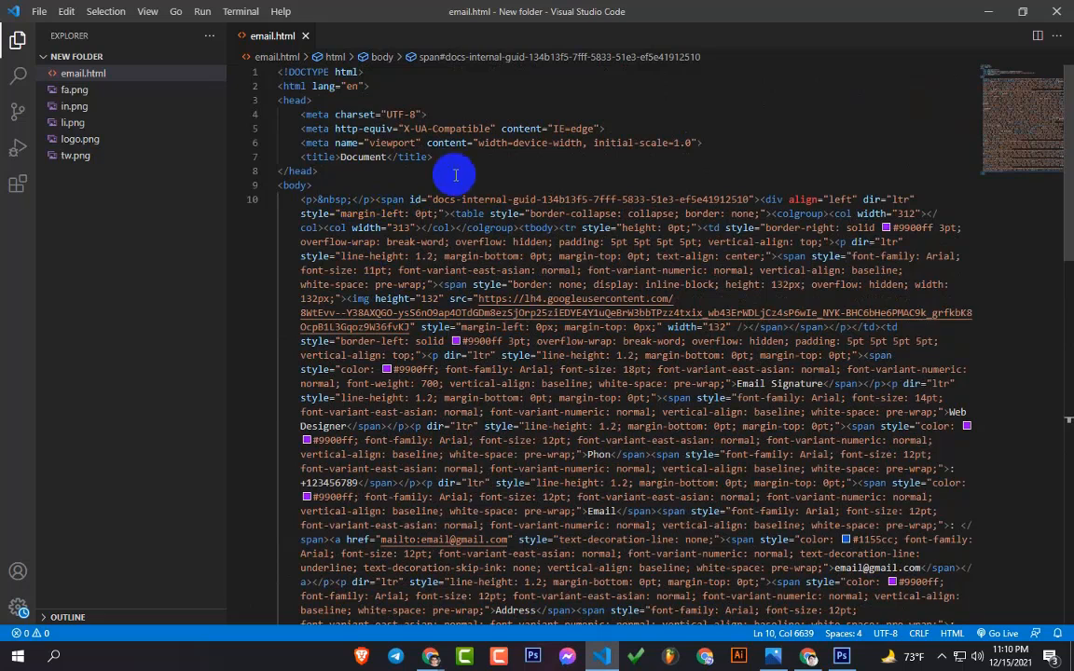
Serve email.html with Live Server on port 5500, check the signature in Edge, then close Edge
left_click(994, 635)
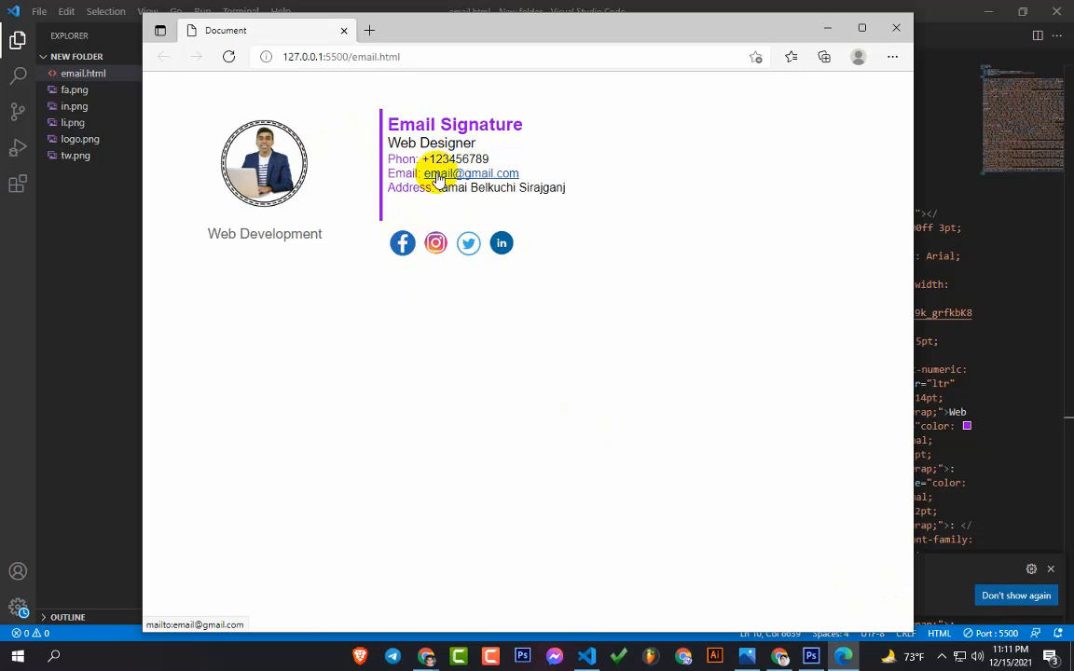
left_click(897, 31)
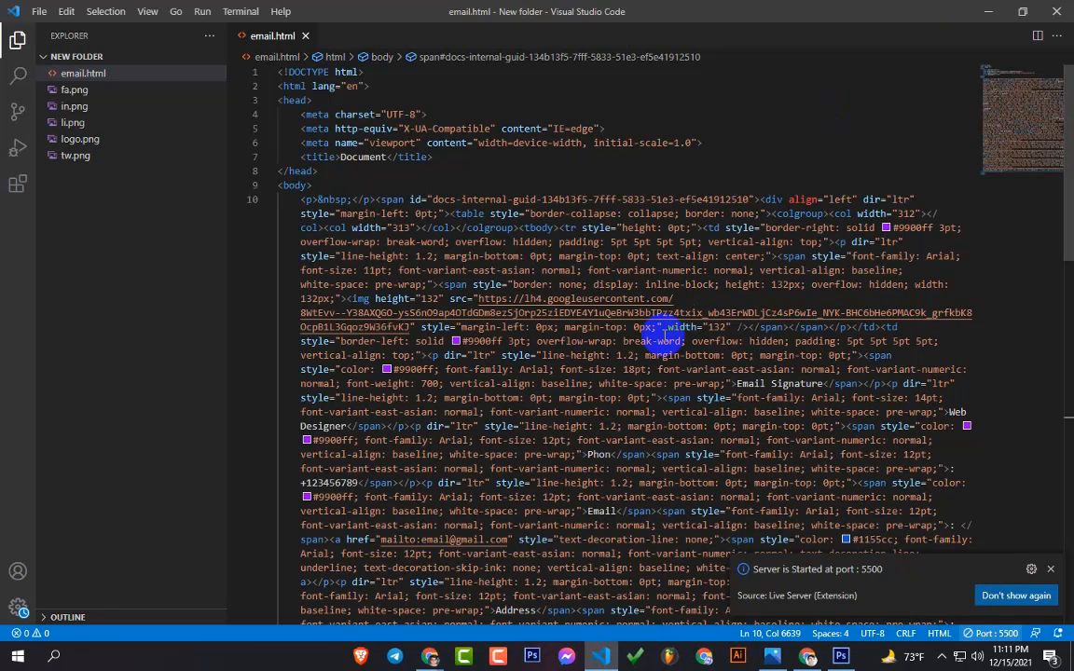
Break the span, div, table, colgroup and col tags onto separate indented lines
left_click(375, 199)
key("Return")
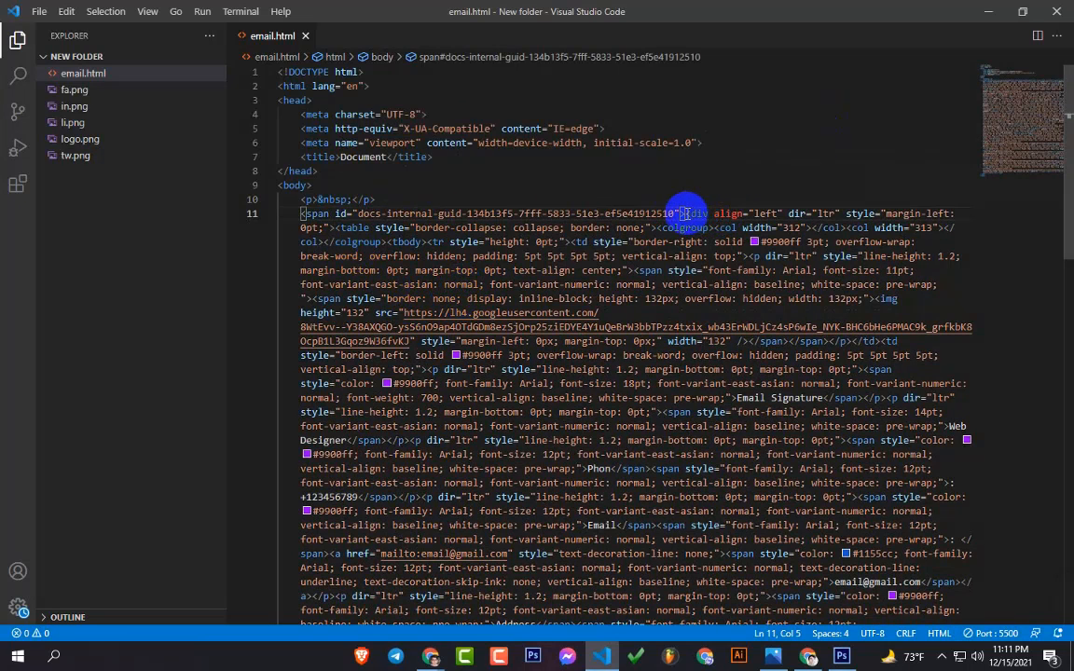
key("Return")
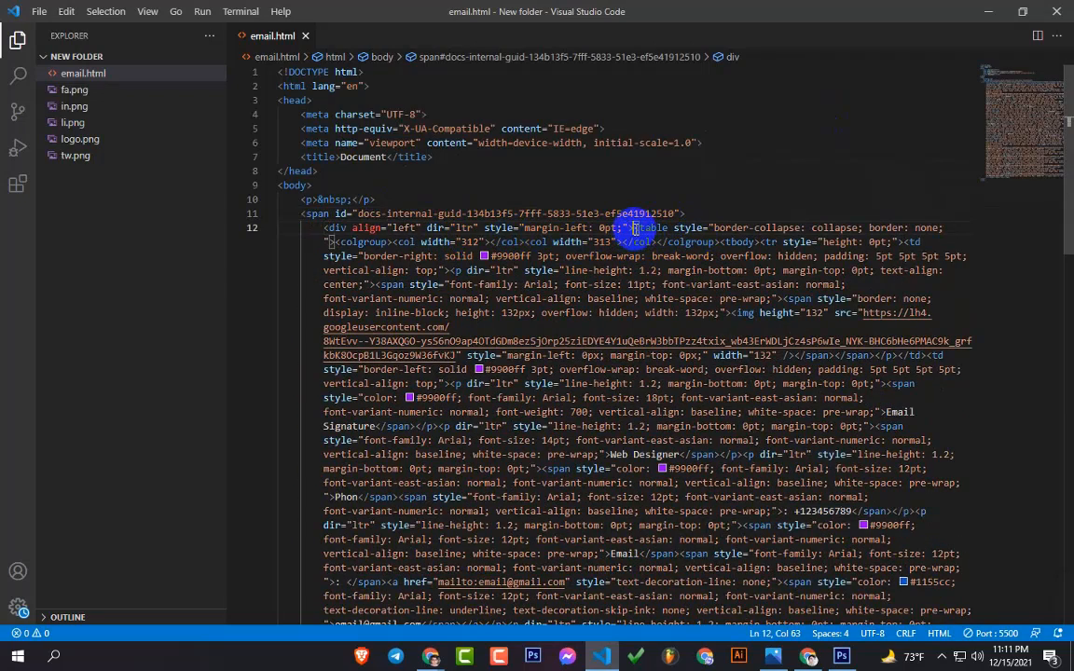
key("Return")
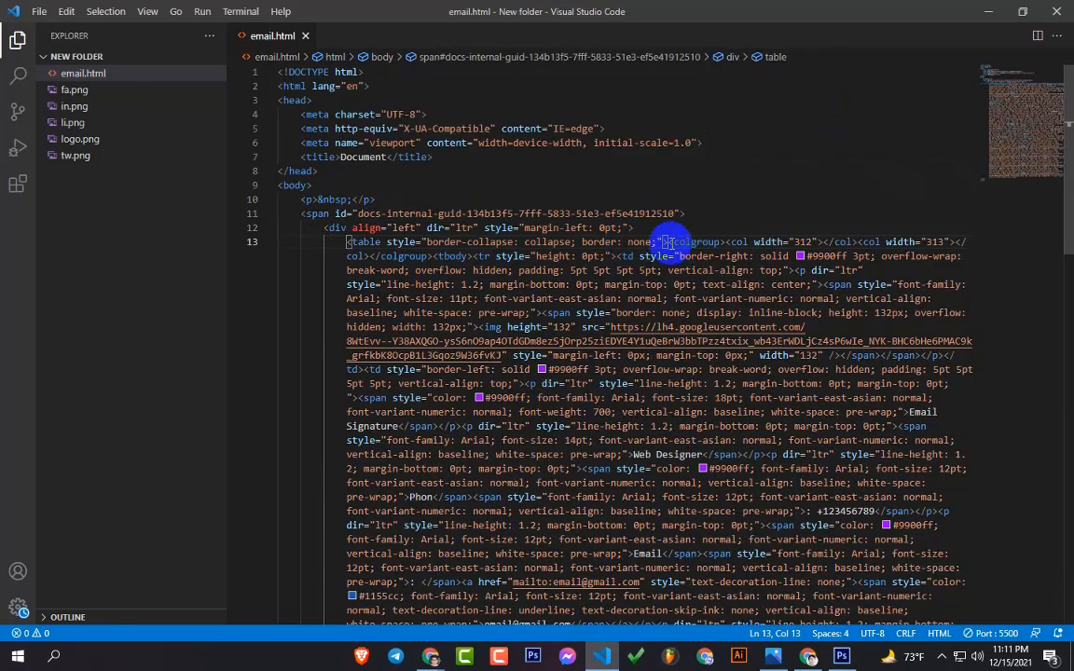
key("Return")
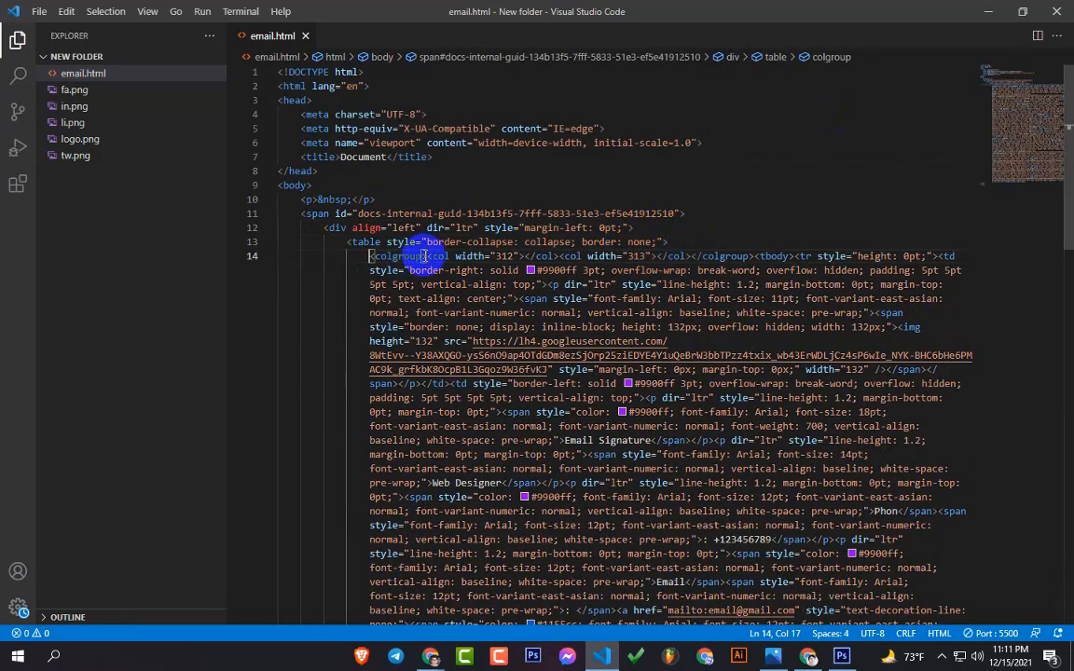
left_click(427, 255)
key("Return")
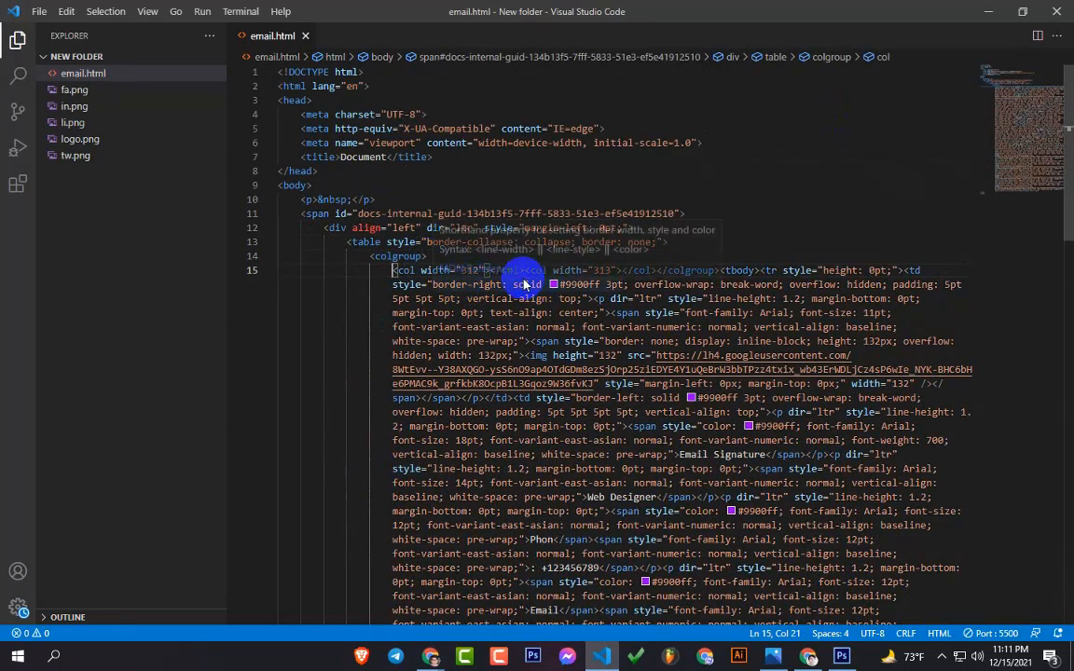
left_click(486, 270)
key("Return")
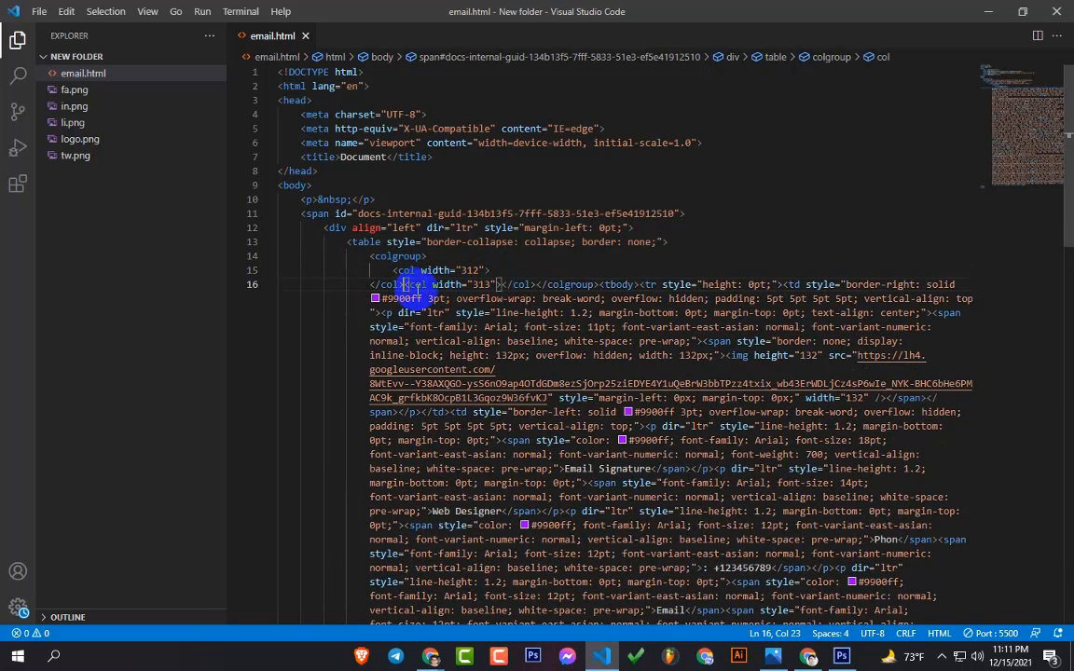
key("Return")
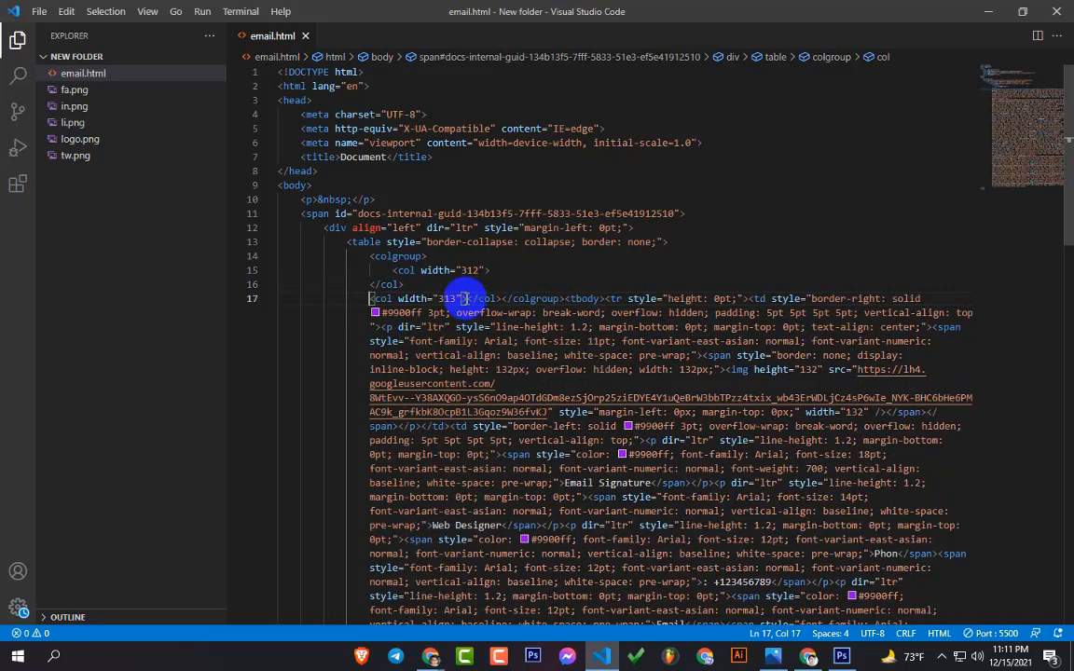
key("Return")
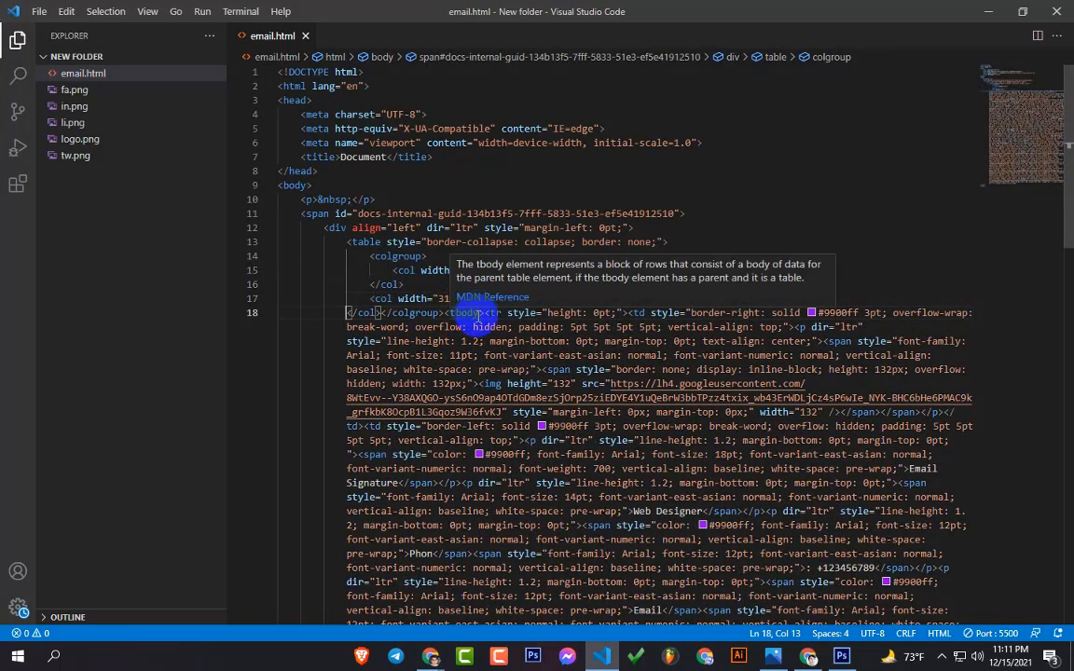
left_click(384, 314)
key("Return")
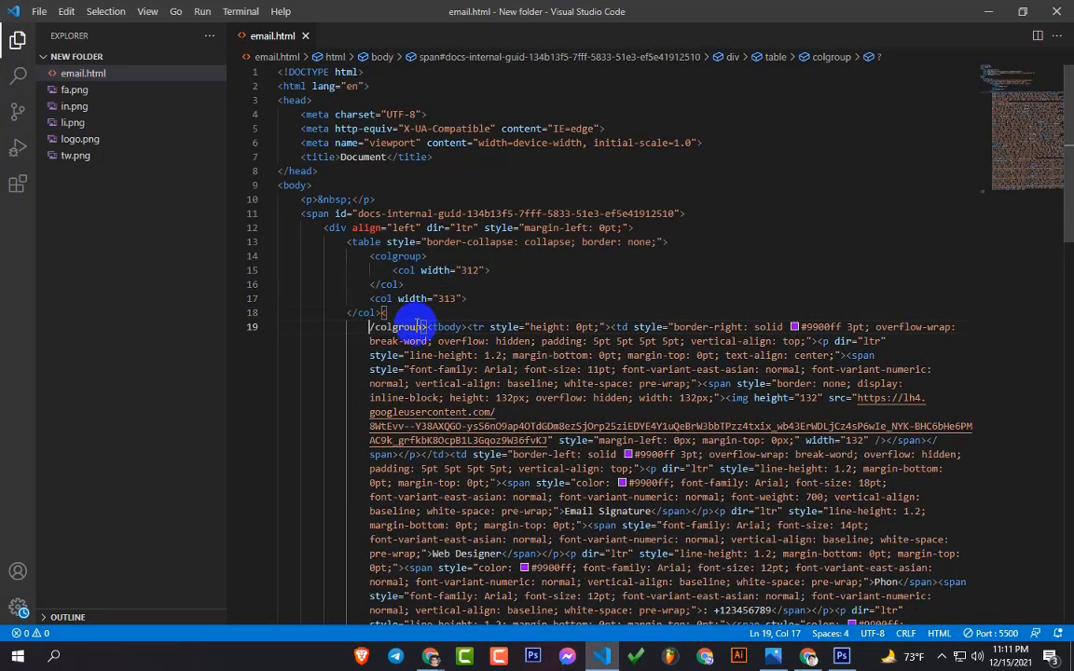
key("ctrl+z")
left_click(382, 313)
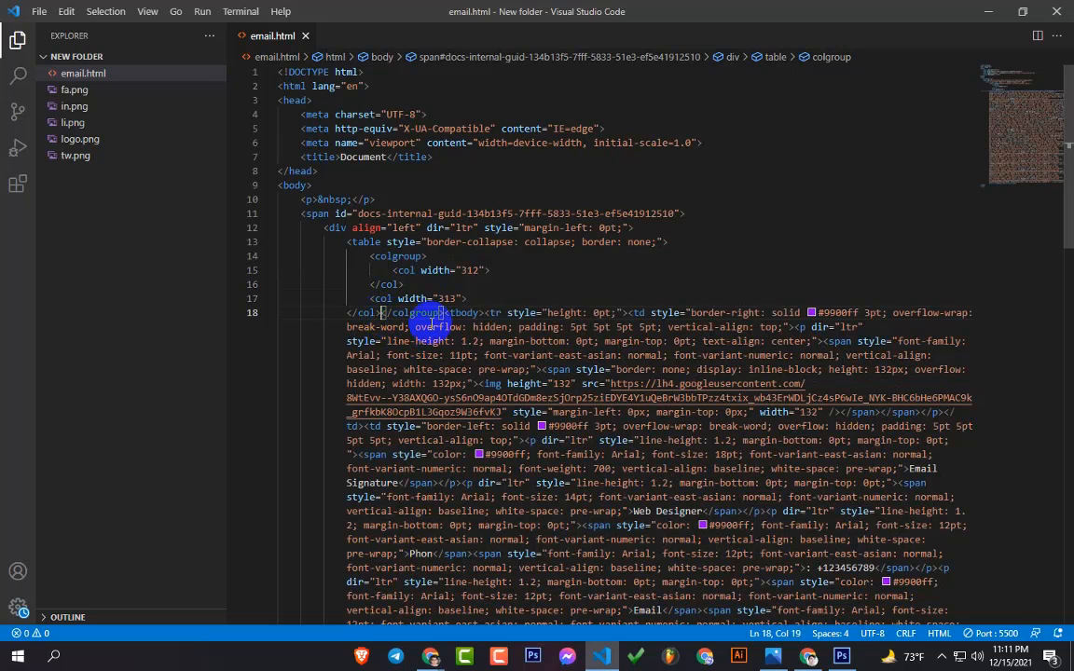
key("Return")
Put the tbody, tr, td, paragraph, spans, logo image and closing span, p and td tags on their own lines
left_click(385, 327)
key("Return")
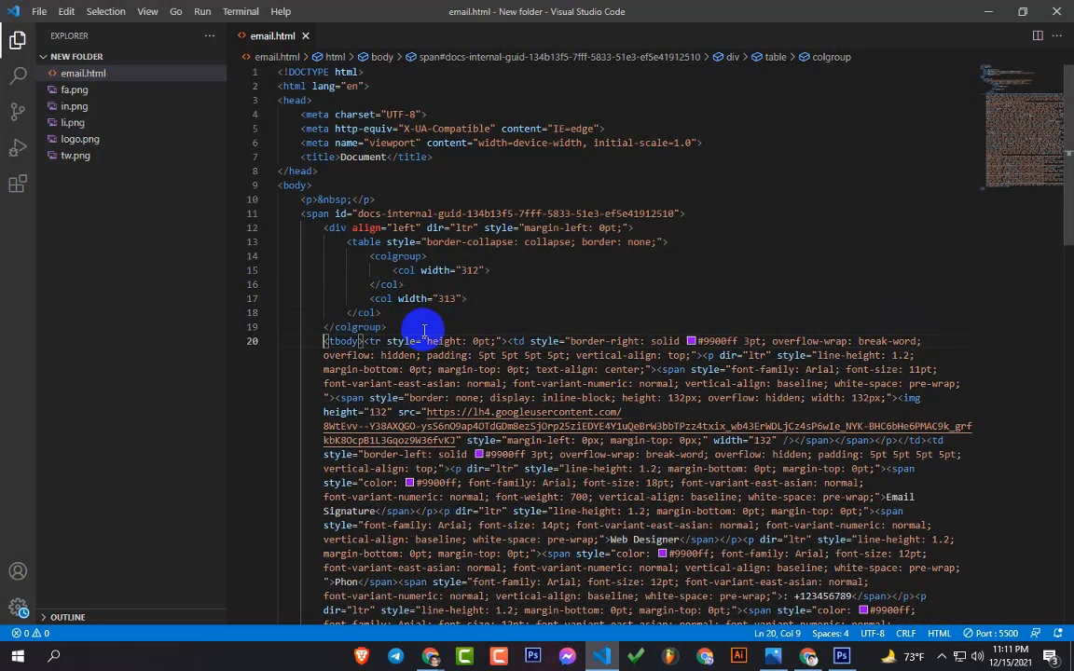
key("Return")
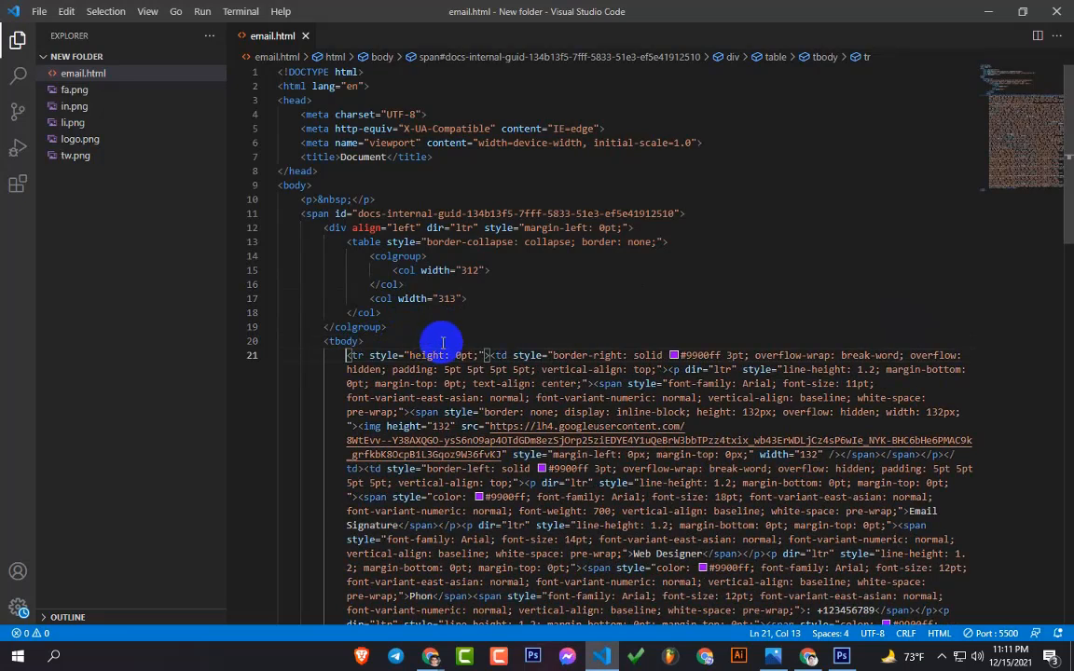
left_click(484, 355)
key("Return")
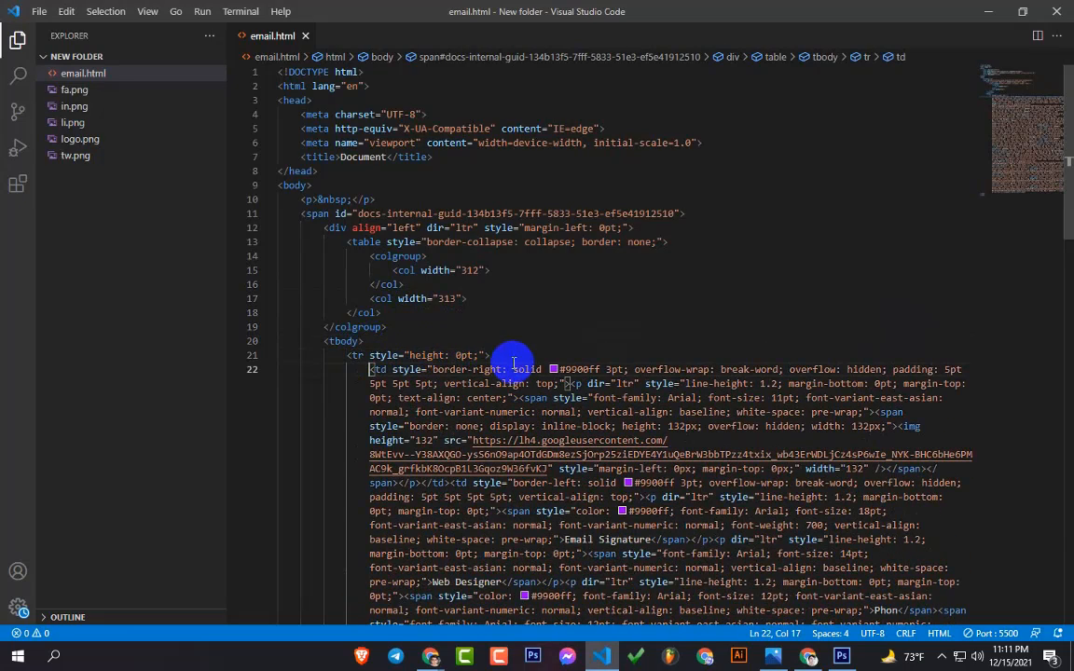
left_click(567, 383)
key("Return")
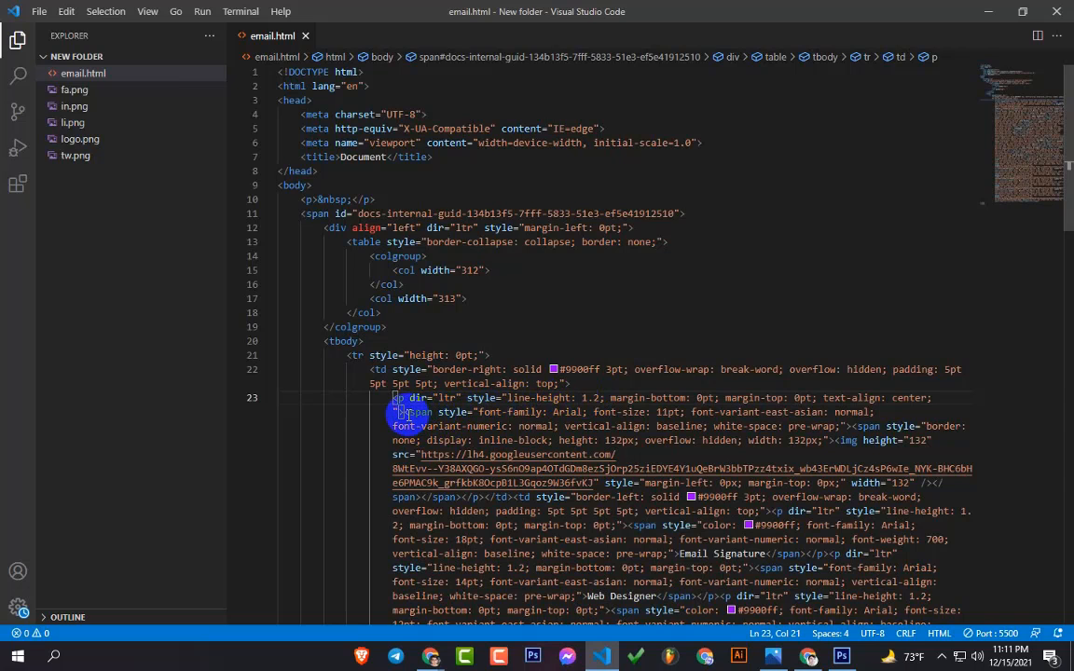
key("Return")
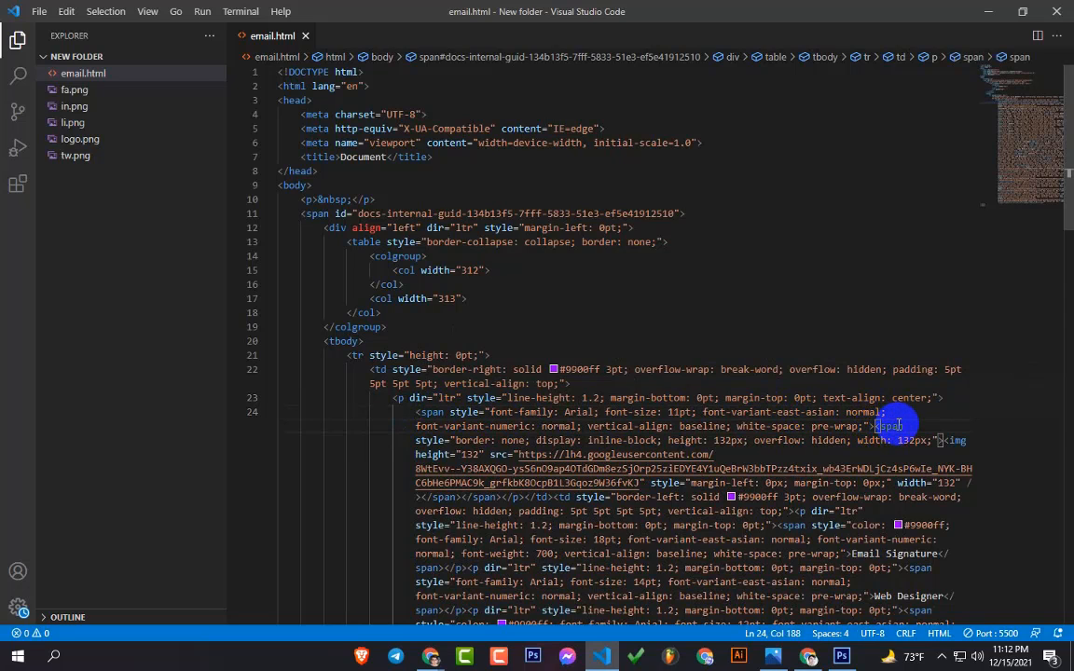
key("Return")
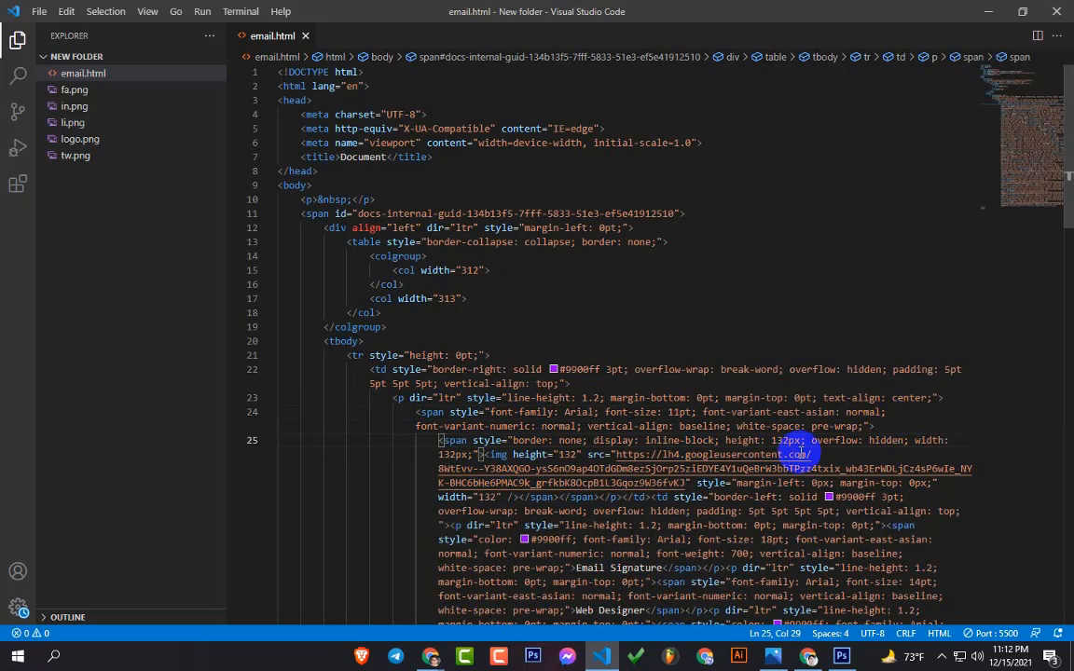
left_click(478, 455)
key("Return")
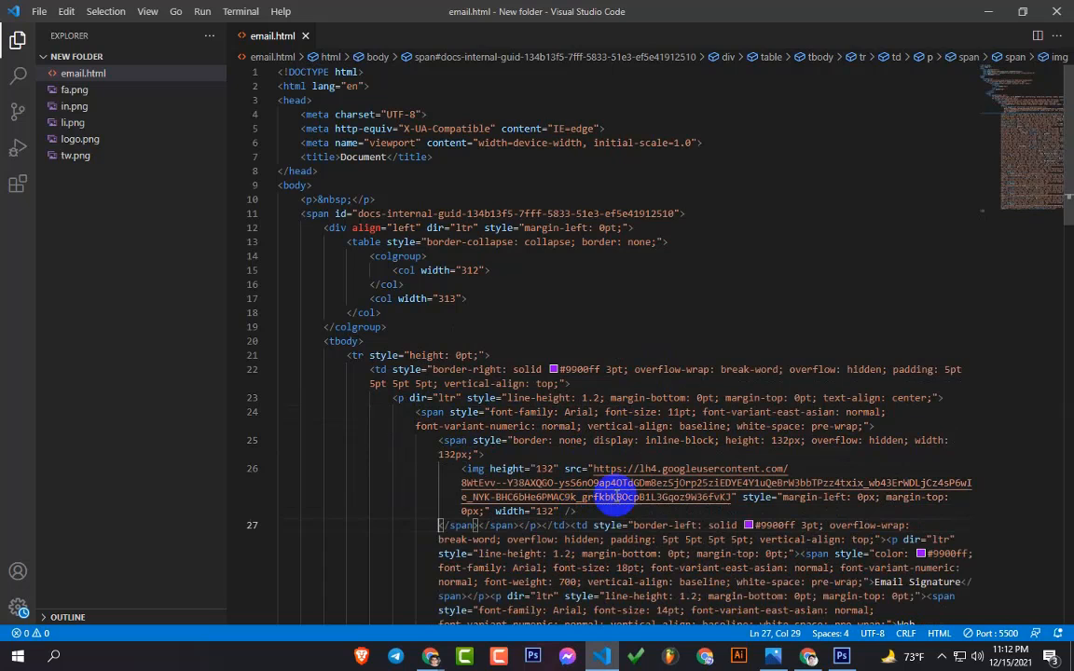
key("Return")
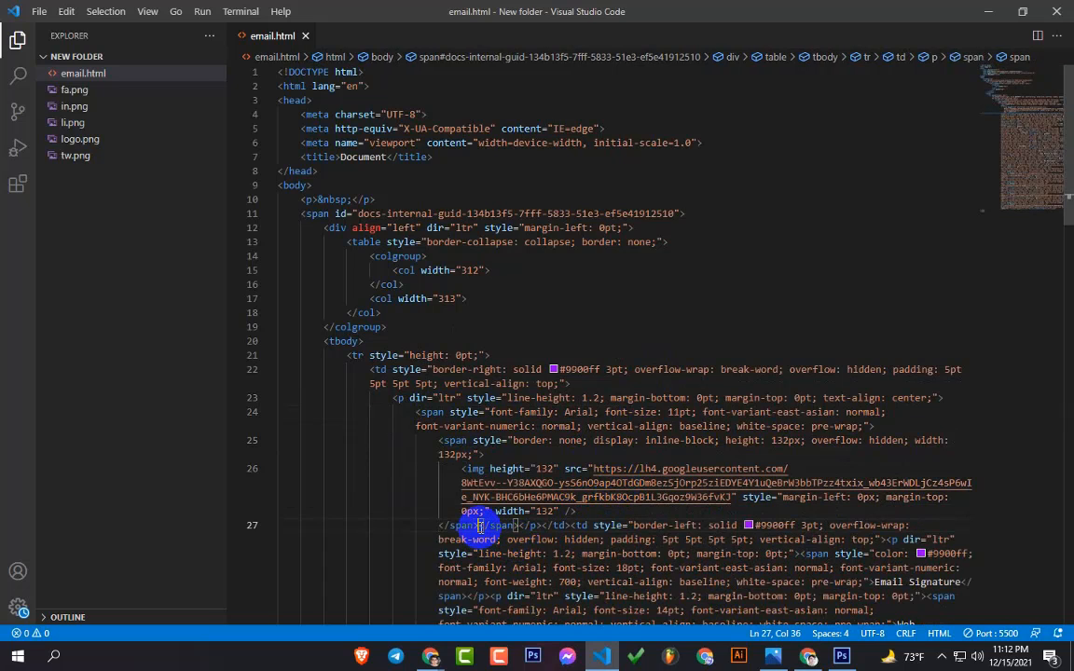
key("Return")
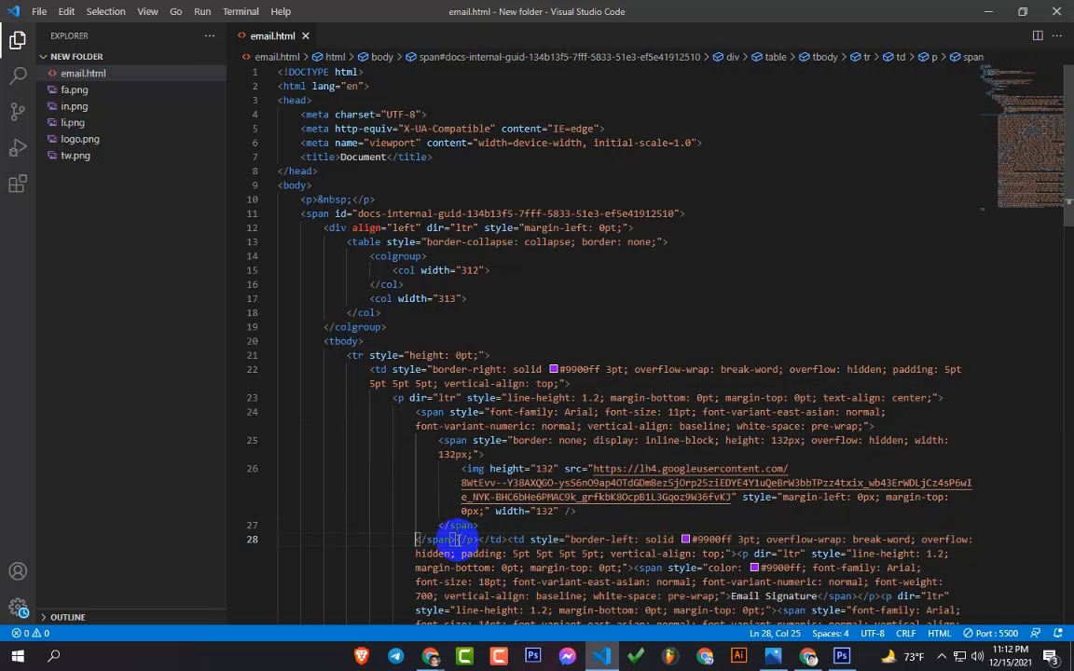
key("Return")
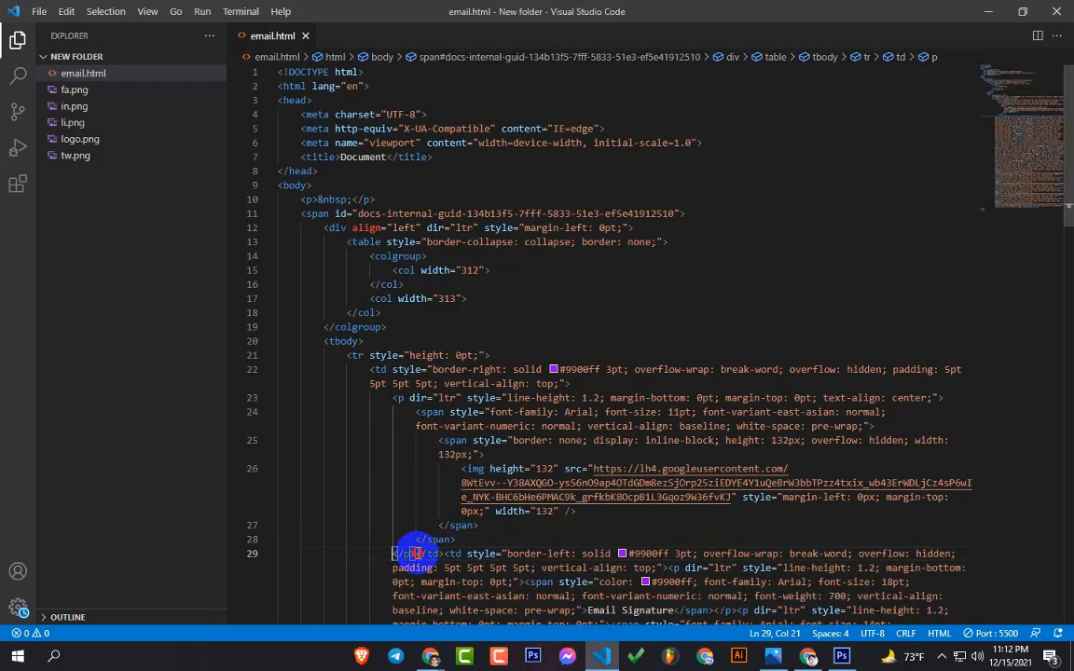
left_click(414, 554)
key("Return")
key("Return")
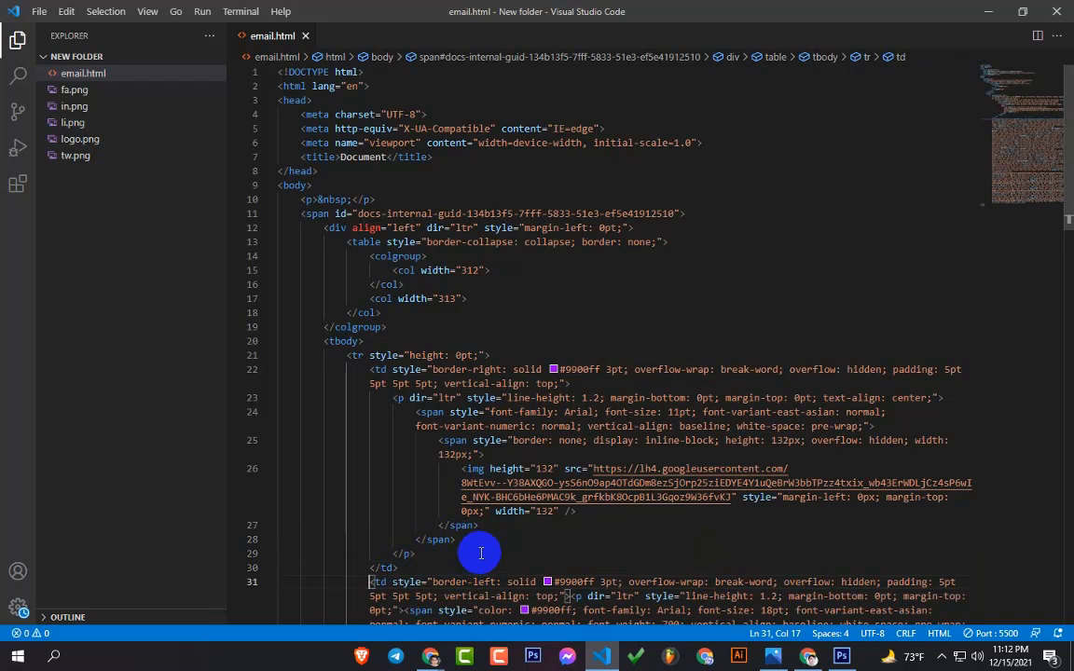
Close email.html and Visual Studio Code, then refresh the Windows desktop twice
scroll(432, 268, "down", 10)
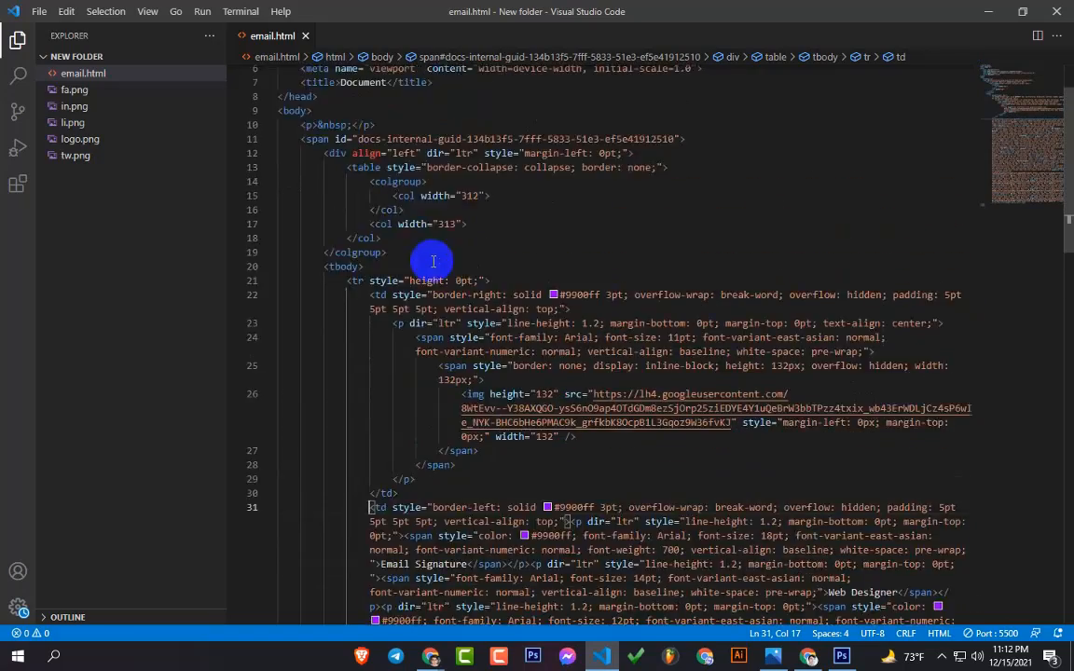
scroll(444, 266, "up", 10)
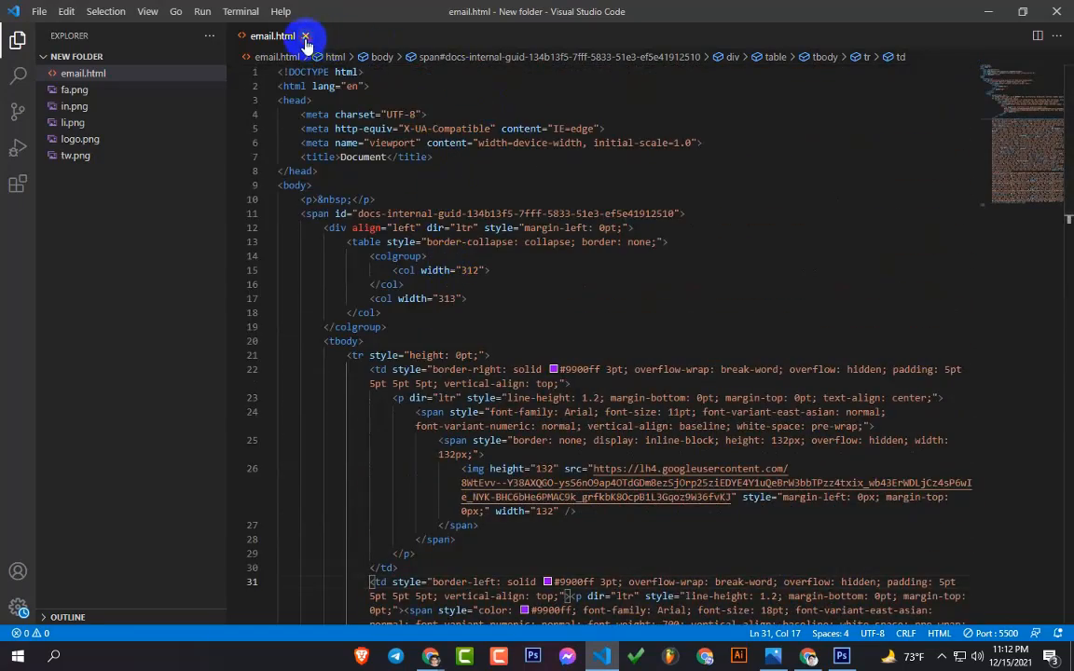
left_click(305, 35)
left_click(1053, 12)
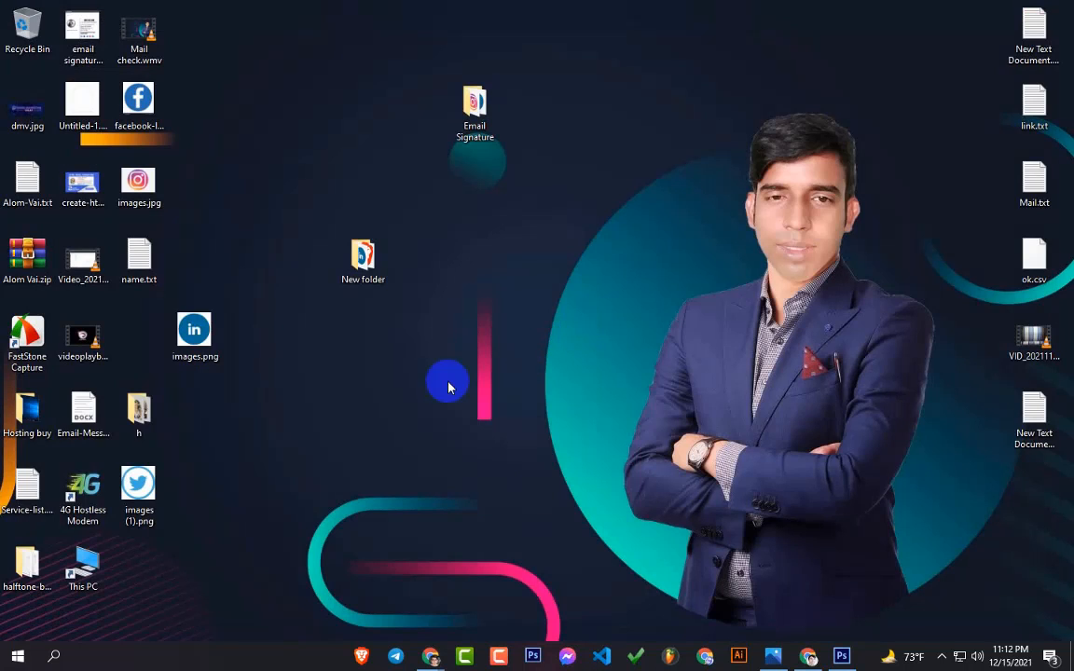
right_click(460, 240)
left_click(504, 284)
right_click(503, 277)
left_click(546, 323)
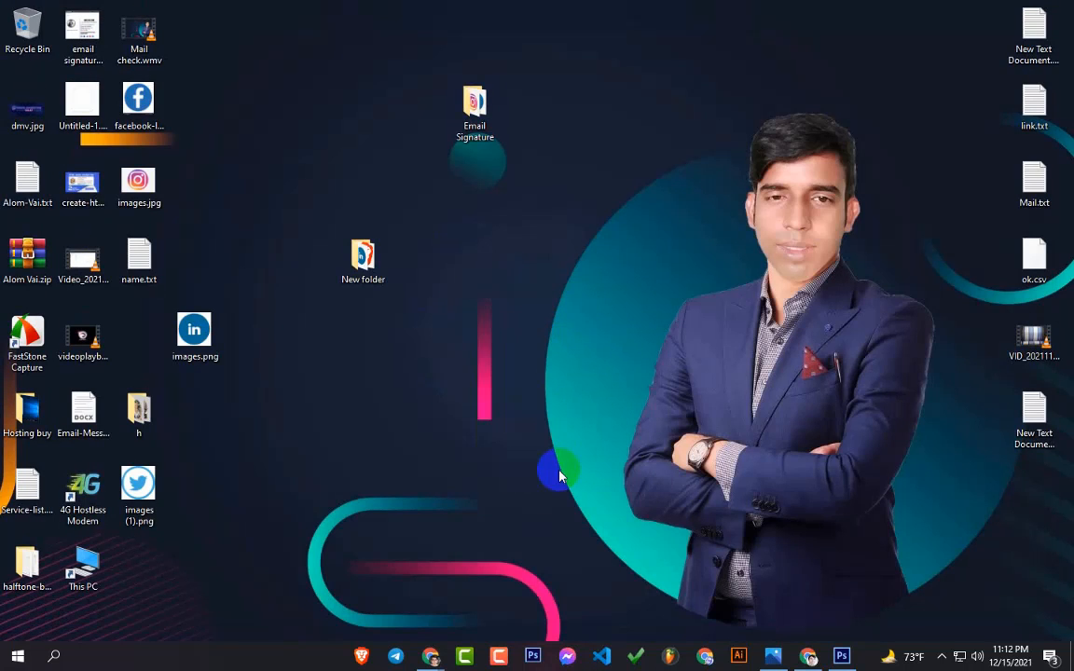